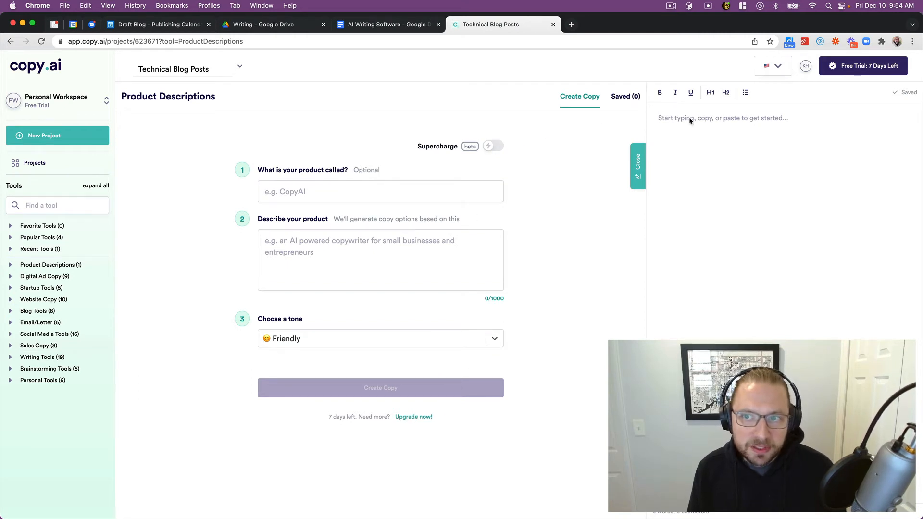
# Expand the Blog Tools group and open the Blog Outline tool
pyautogui.click(316, 194)
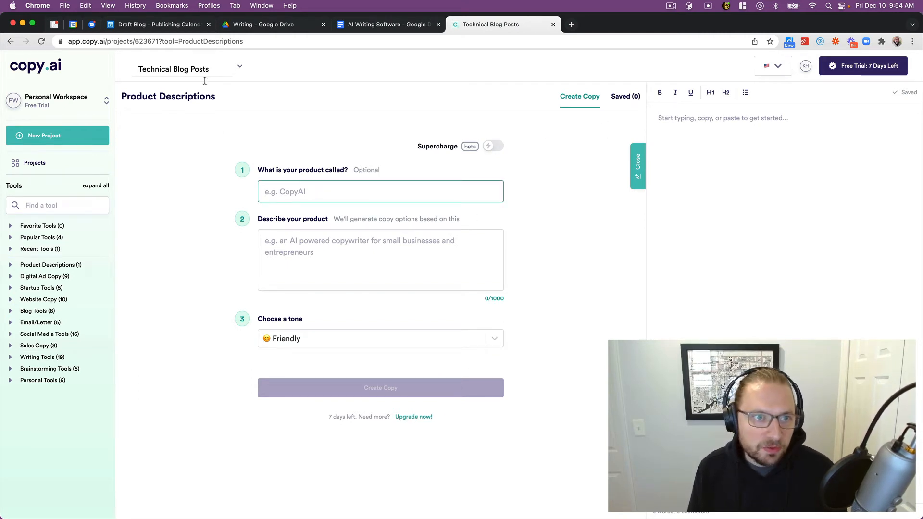
pyautogui.click(204, 96)
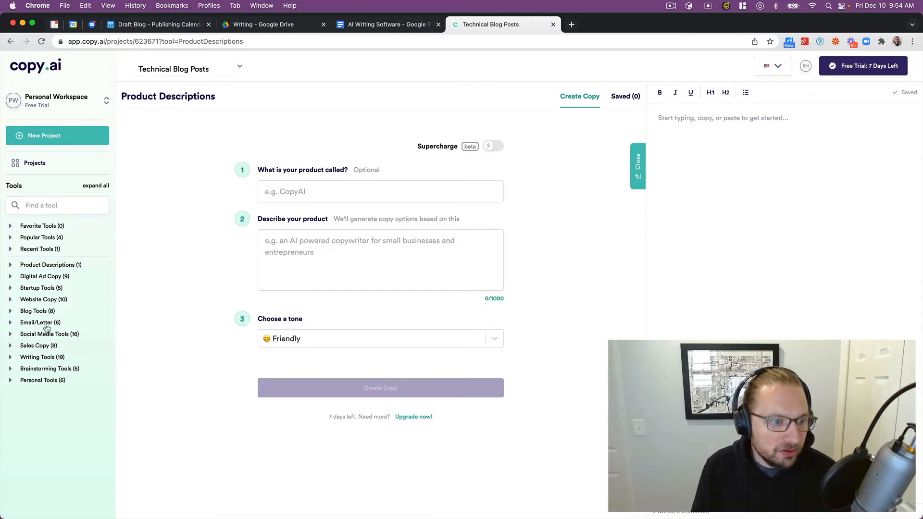
pyautogui.click(34, 311)
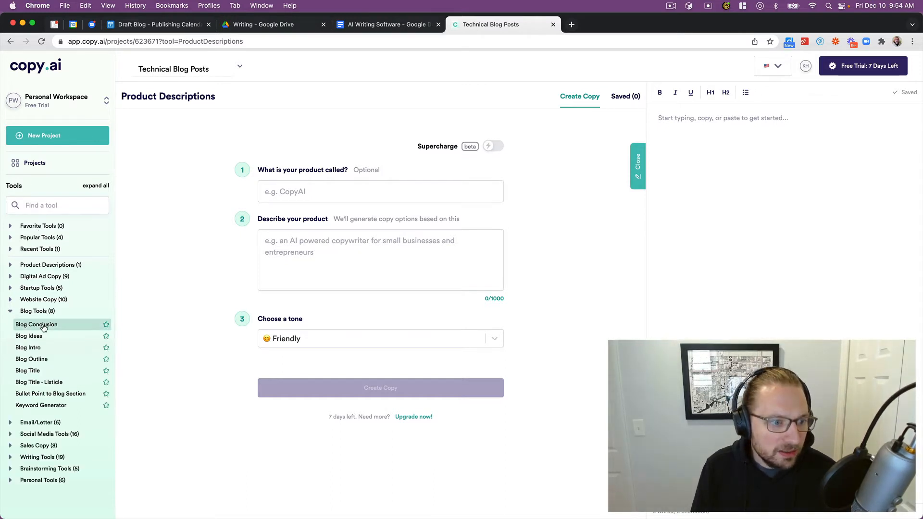
pyautogui.click(37, 352)
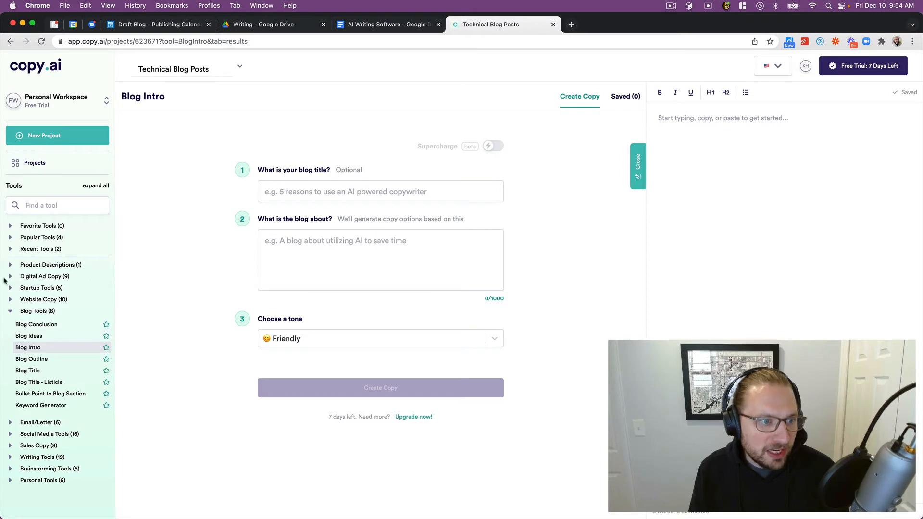
pyautogui.click(319, 196)
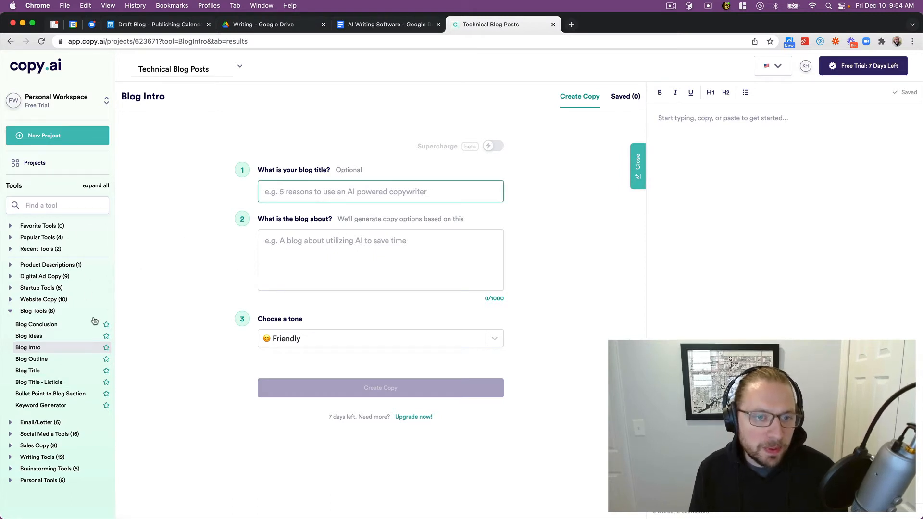
pyautogui.scroll(-3, 109, 306)
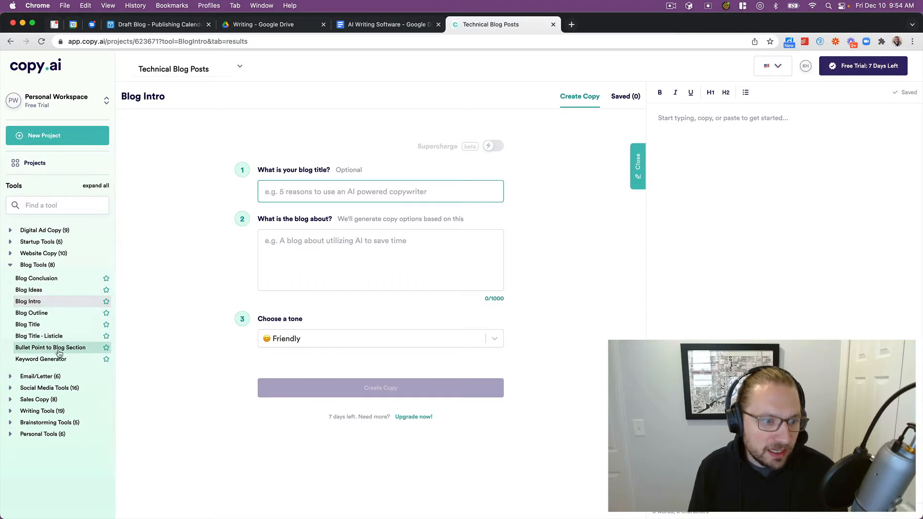
pyautogui.click(38, 317)
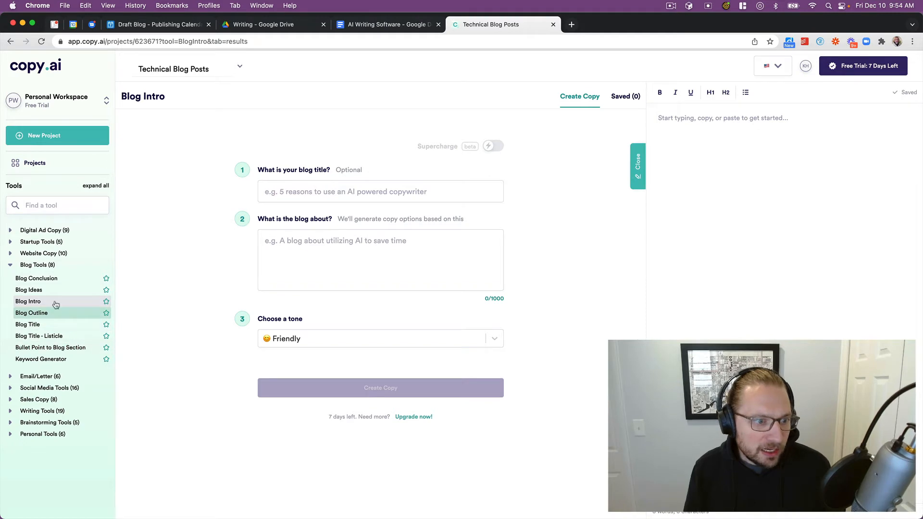
# Close the AI Writing Software document and set the outline's blog title to "Best continuous integration tools"
pyautogui.click(396, 25)
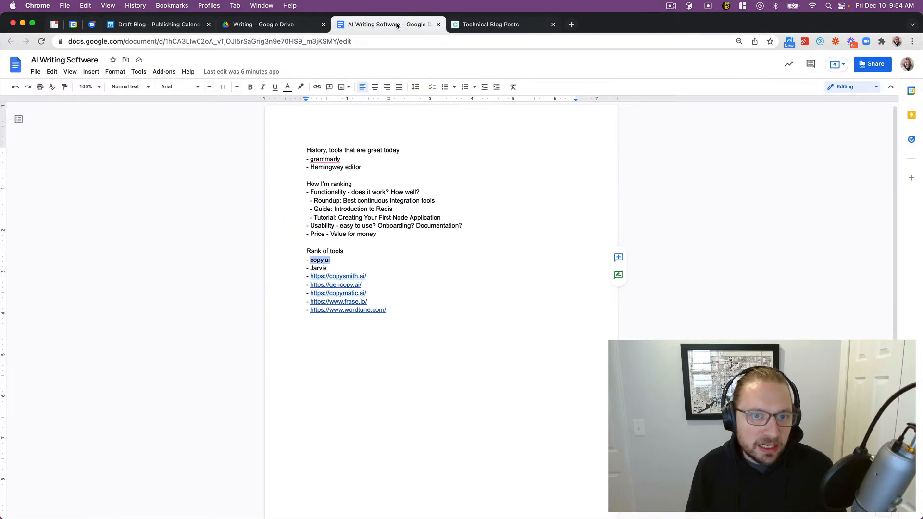
pyautogui.press('super+w')
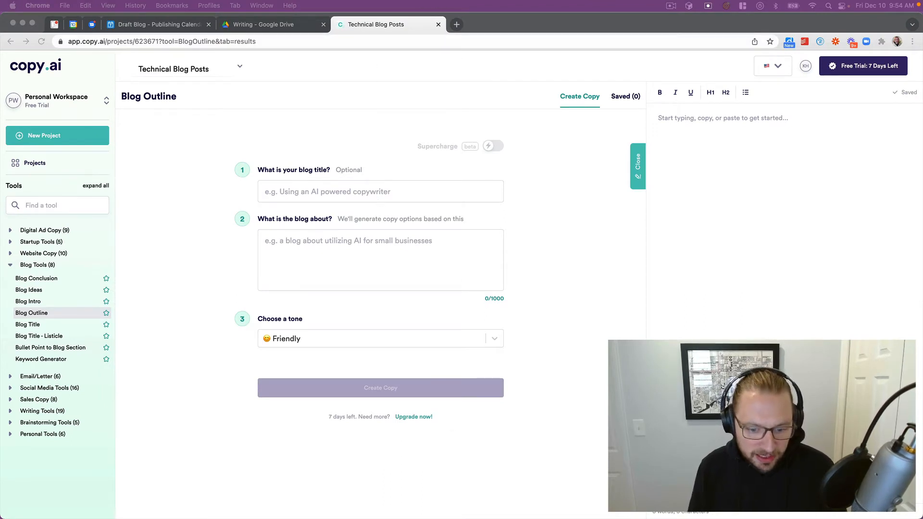
pyautogui.click(292, 192)
pyautogui.click(291, 193)
pyautogui.write('Best continuous integration tools')
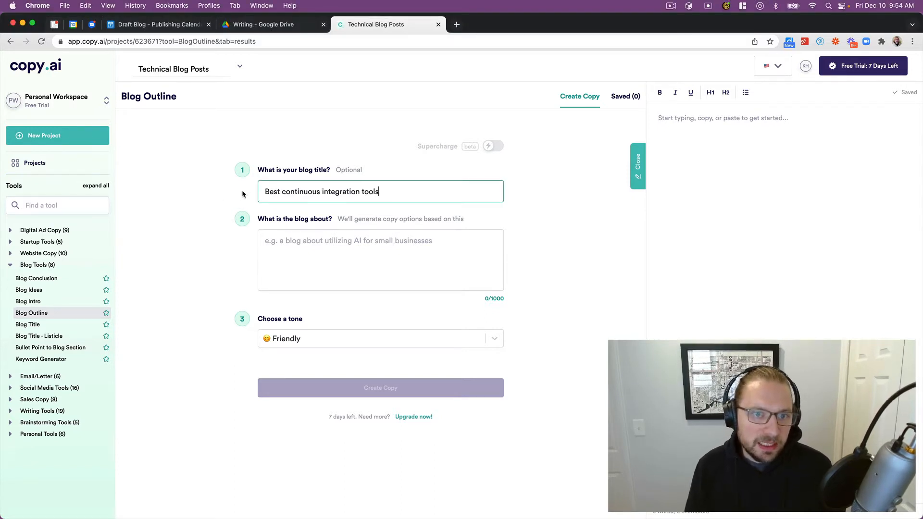
# Start the blog description with "In this roundup, we'd like to compare 10 or more of the most popular continuous integration tools available."
pyautogui.click(308, 255)
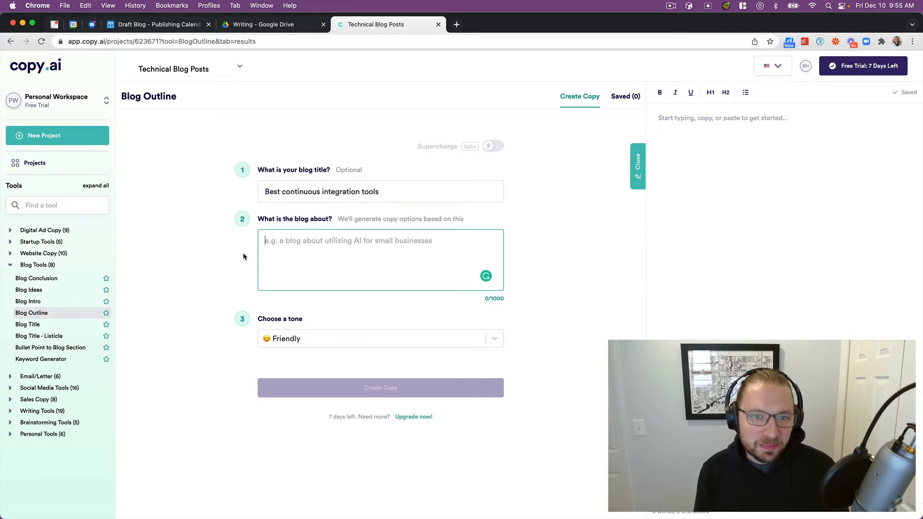
pyautogui.write('In this ')
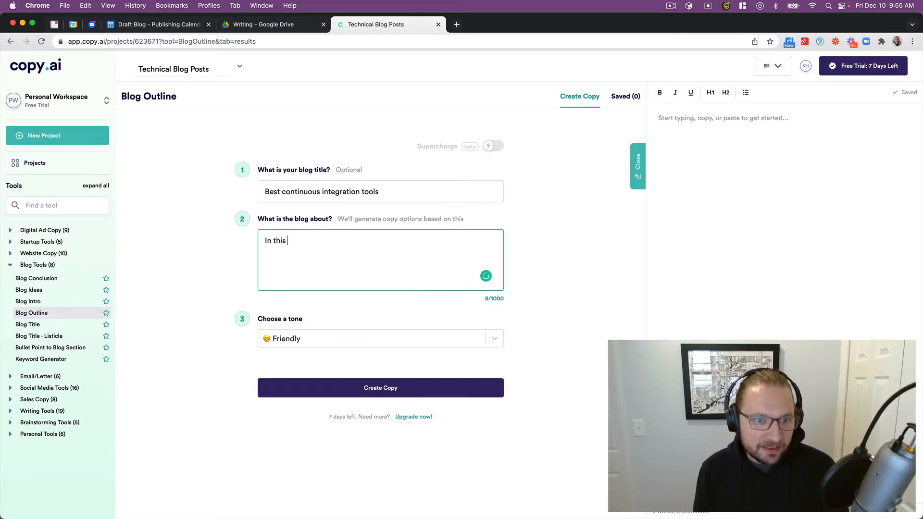
pyautogui.write("roundup, we'd like to compa")
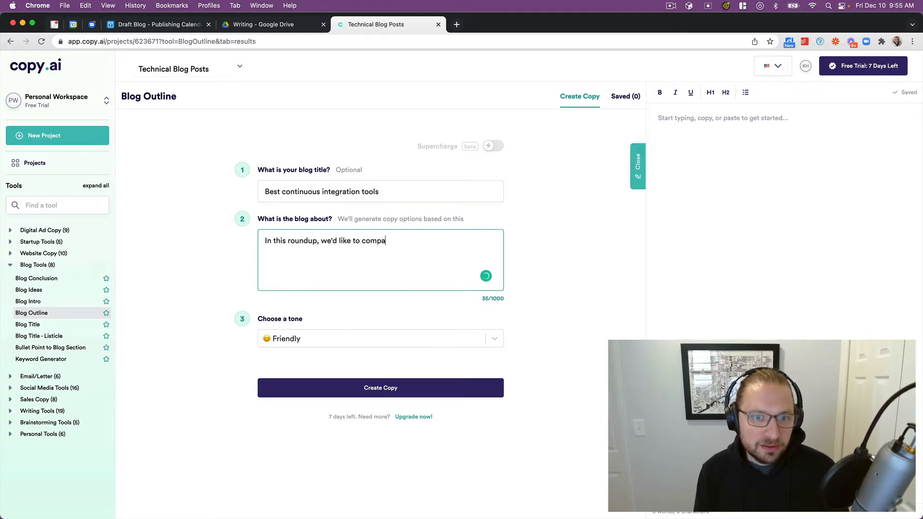
pyautogui.write('re 10 or more of')
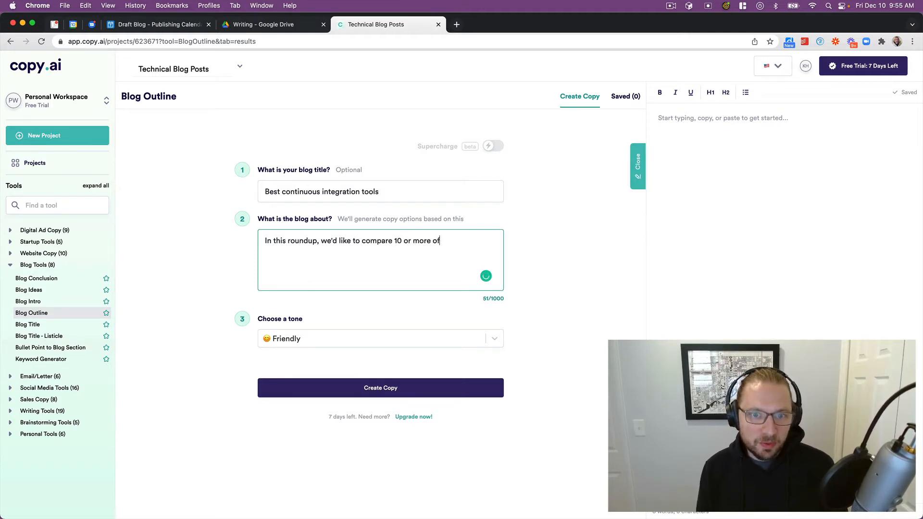
pyautogui.write(' the most popular continuous integration tool')
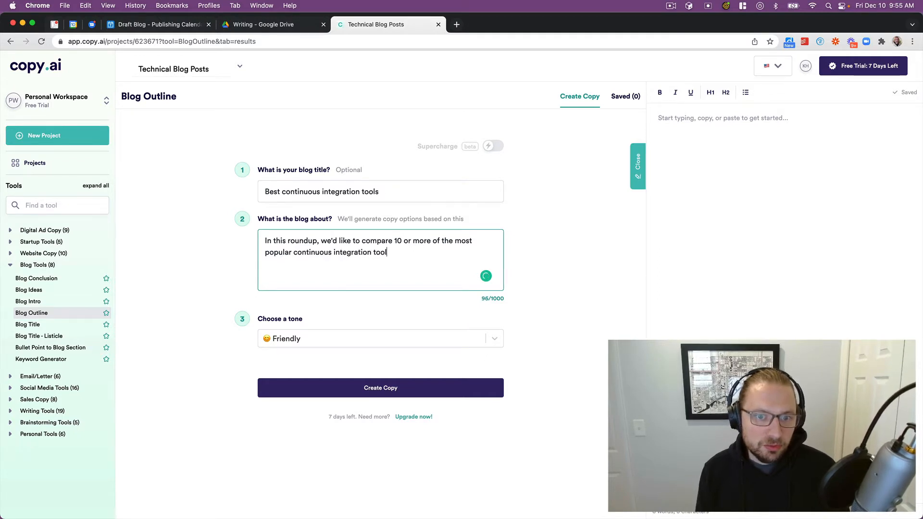
pyautogui.write('s available. ')
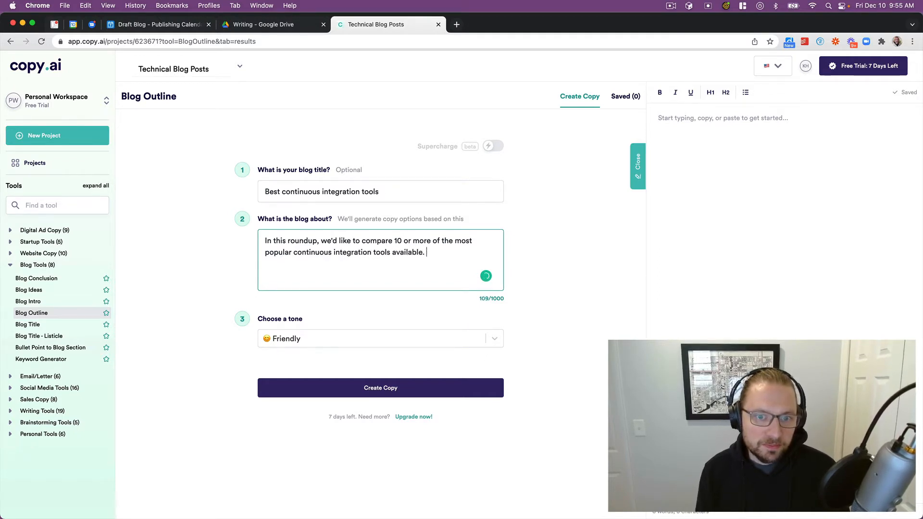
# Add to the description: "In the end, we'd like to help software developers pick the best tool based on their budget, stack, and preferred workflow."
pyautogui.write("In the end, we'd like to help software developers pic")
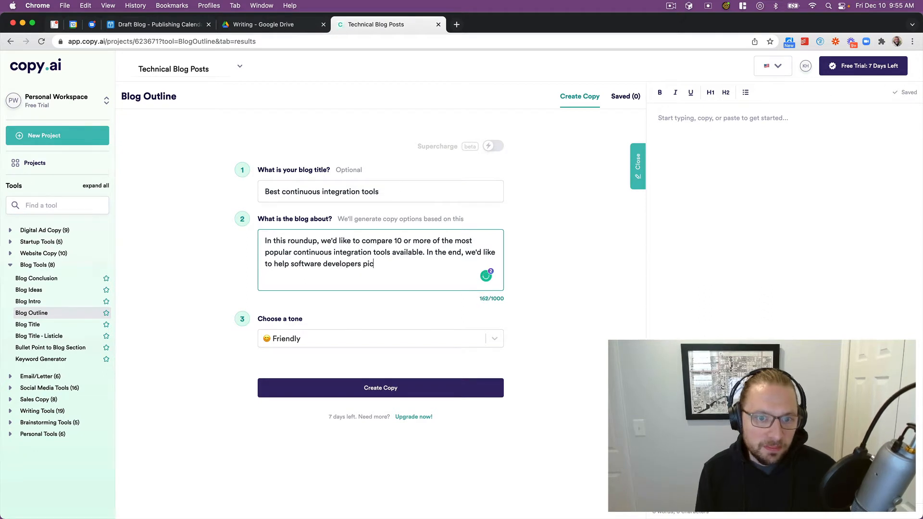
pyautogui.write('k the best tool based on their ')
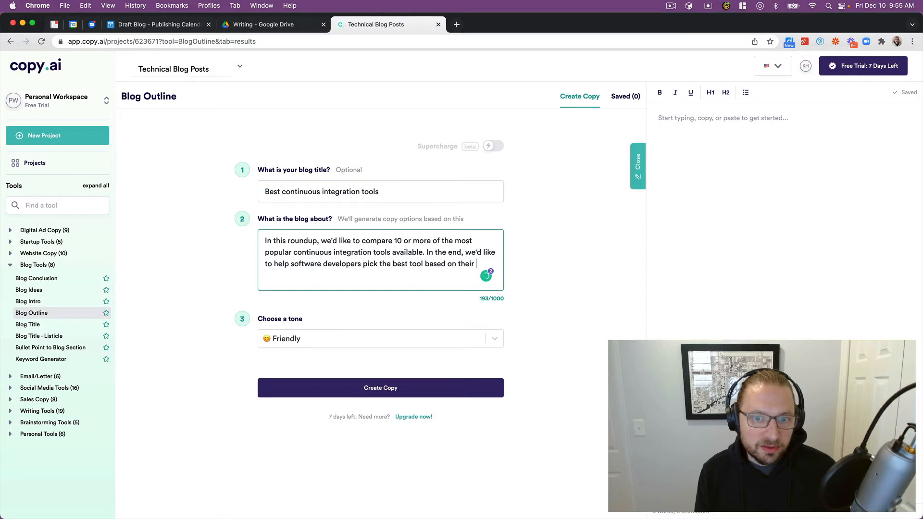
pyautogui.write('budget, stack, and ')
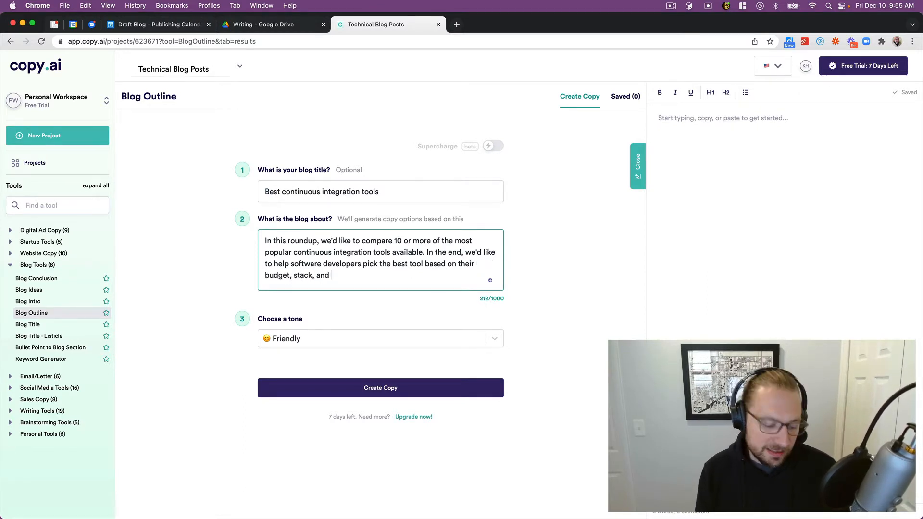
pyautogui.write('p')
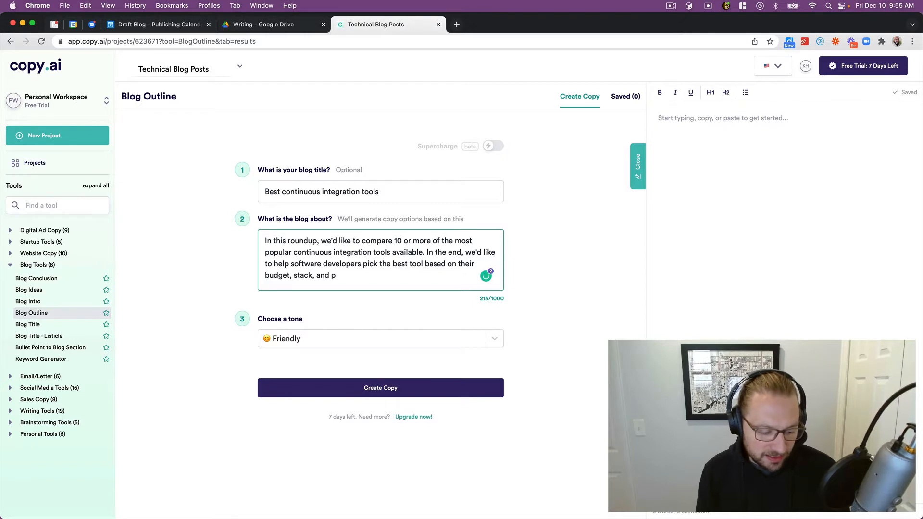
pyautogui.write('referred workl')
pyautogui.write('low.')
pyautogui.press('super+a')
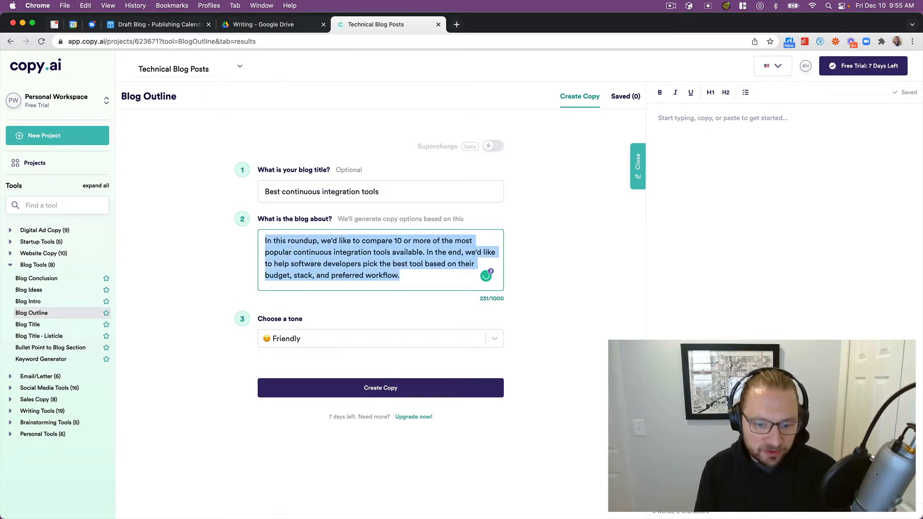
pyautogui.press('super+Tab')
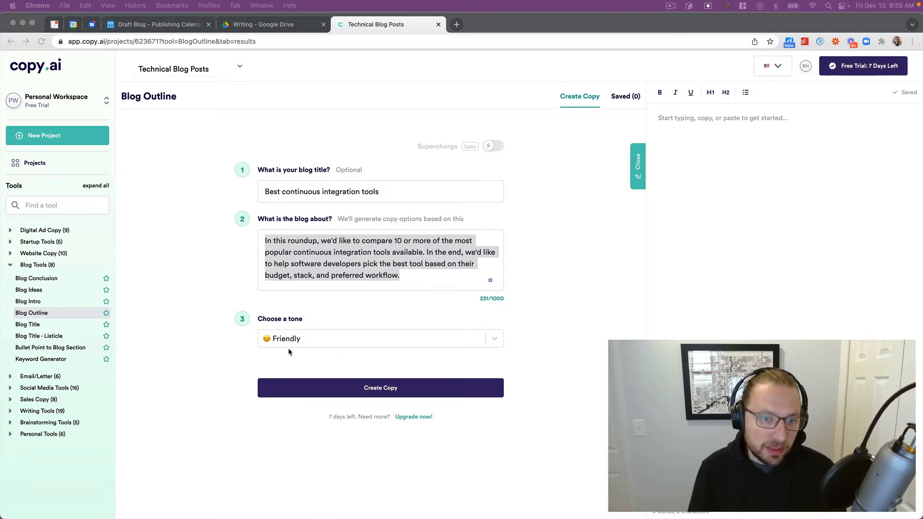
pyautogui.press('super+Tab')
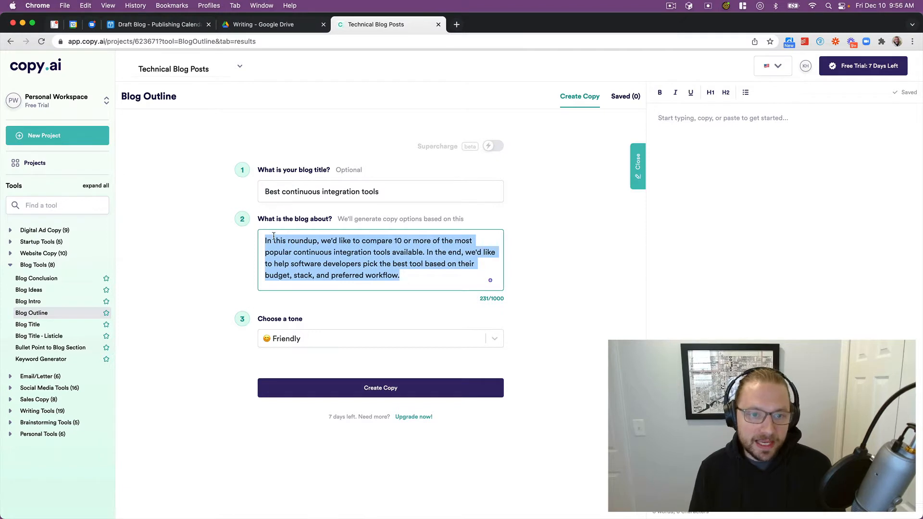
# Keep the tone set to Friendly and generate the blog outline copy
pyautogui.click(347, 345)
pyautogui.click(347, 345)
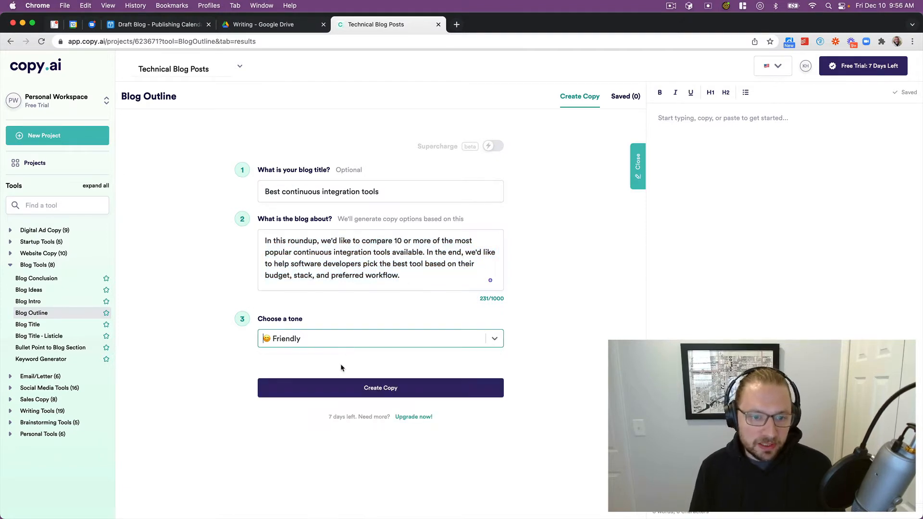
pyautogui.click(354, 389)
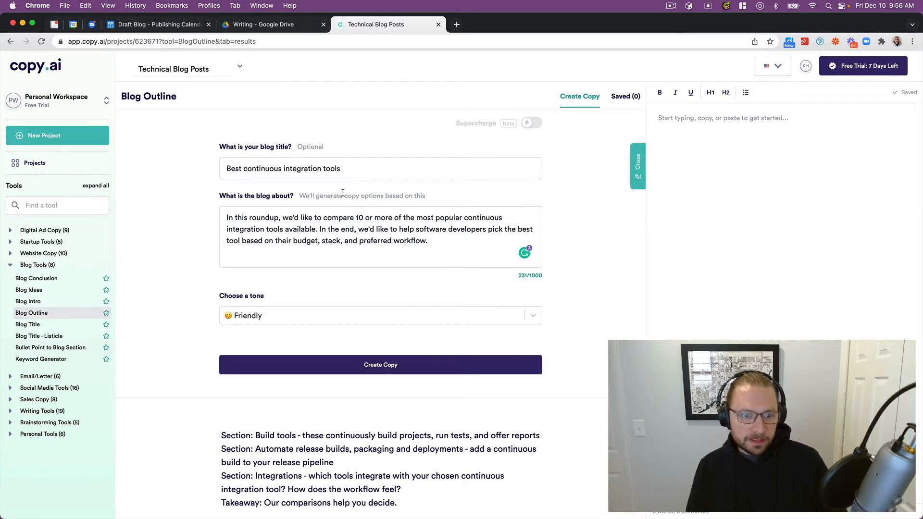
# Review the generated blog outlines, comparing their proposed sections and takeaways with the entered title and description
pyautogui.scroll(-5, 344, 192)
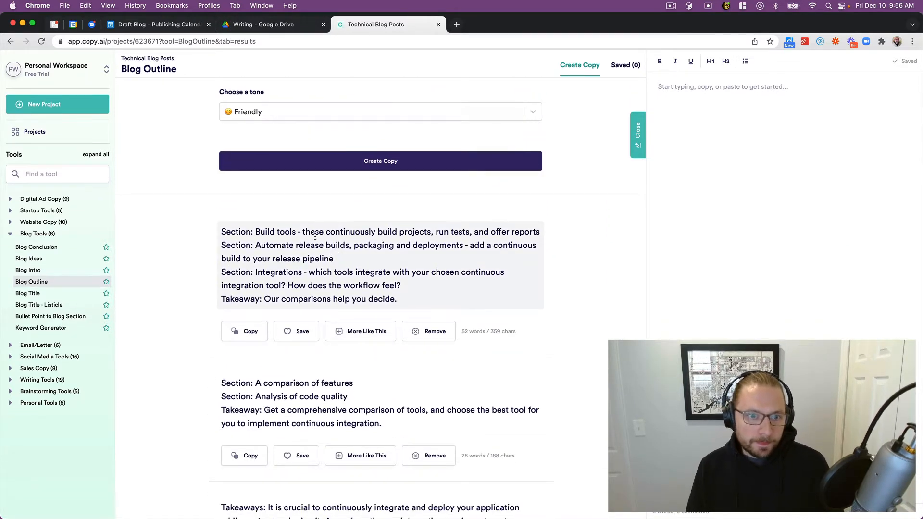
pyautogui.scroll(-2, 315, 237)
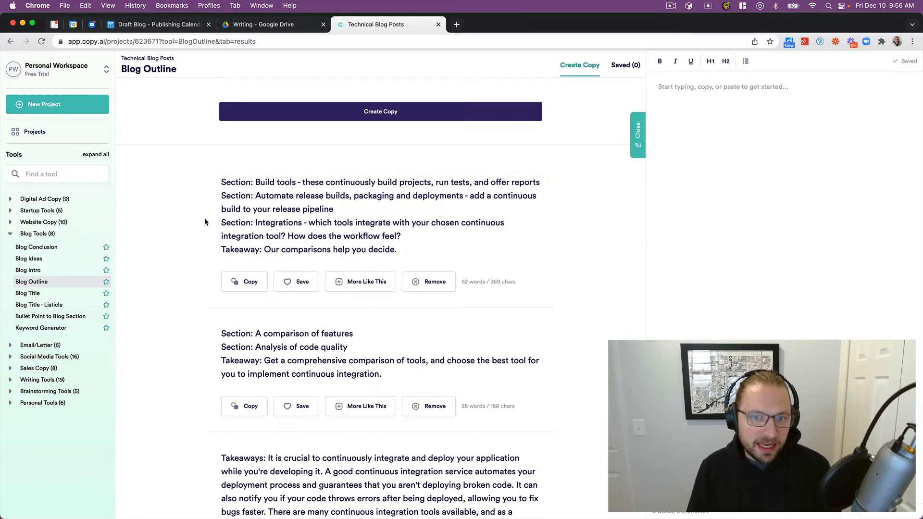
pyautogui.scroll(-6, 321, 245)
pyautogui.scroll(-6, 320, 245)
pyautogui.scroll(-6, 323, 247)
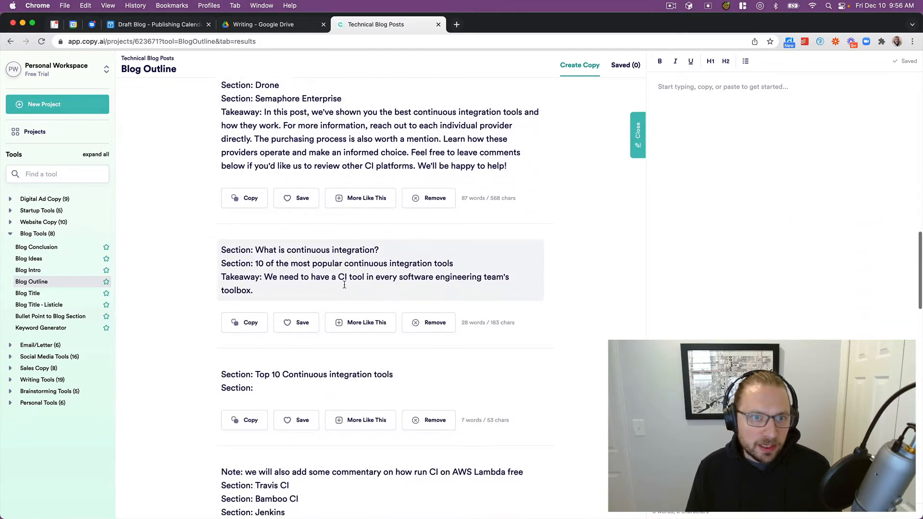
pyautogui.scroll(-3, 339, 280)
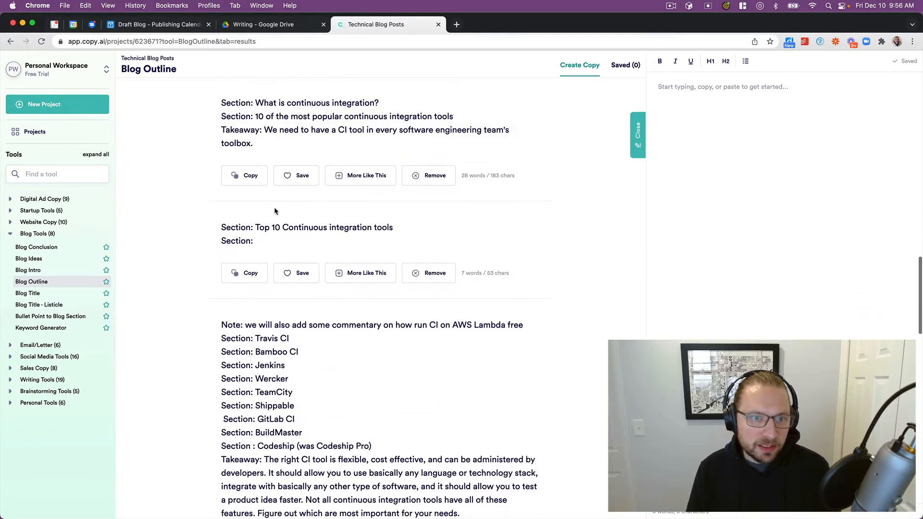
pyautogui.scroll(20, 298, 233)
pyautogui.scroll(-6, 284, 230)
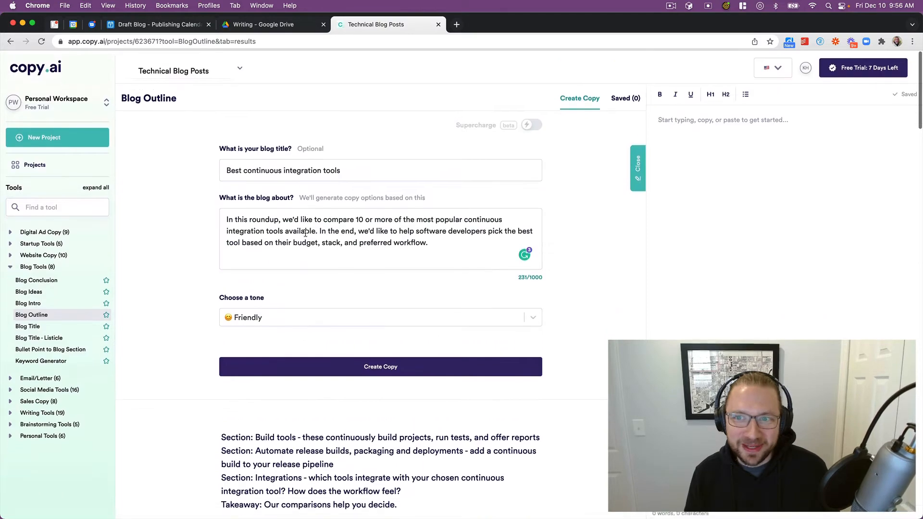
pyautogui.scroll(3, 283, 214)
pyautogui.scroll(-2, 298, 232)
pyautogui.scroll(-1, 298, 231)
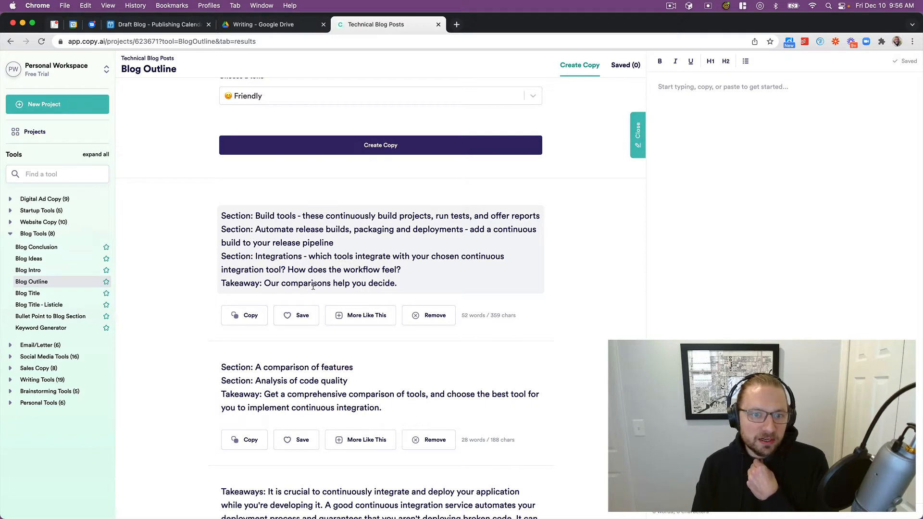
pyautogui.scroll(-10, 329, 267)
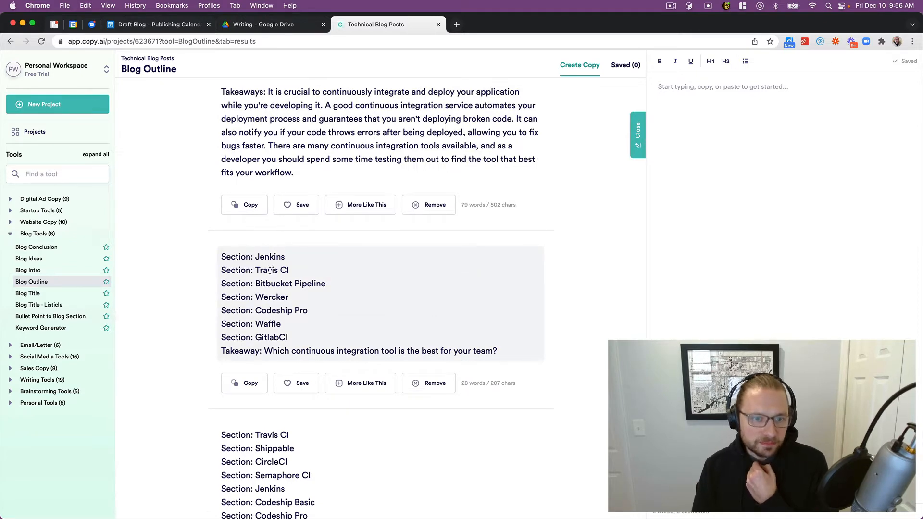
pyautogui.scroll(-4, 278, 279)
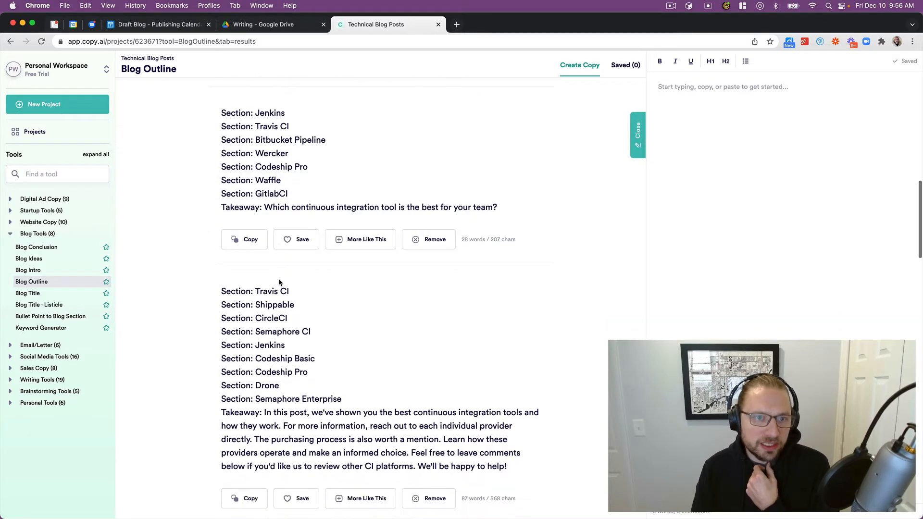
pyautogui.scroll(-3, 278, 280)
pyautogui.scroll(-1, 279, 281)
pyautogui.click(246, 355)
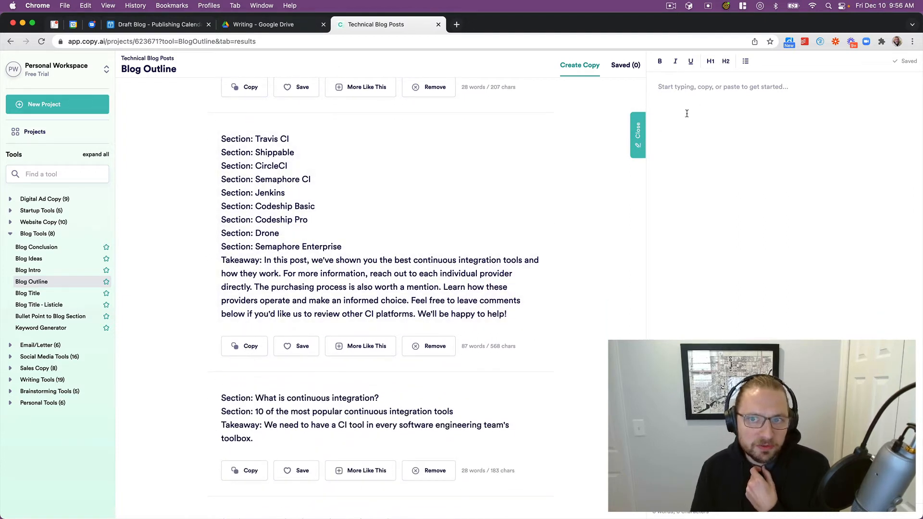
pyautogui.scroll(10, 476, 145)
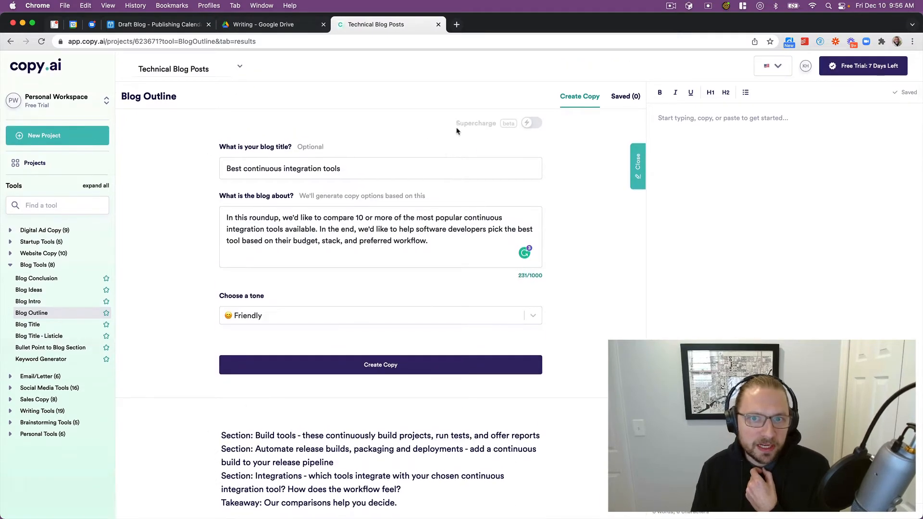
# Examine the generated blog outlines from first to last, judging which sections and takeaways are usable for the roundup
pyautogui.scroll(-1, 316, 137)
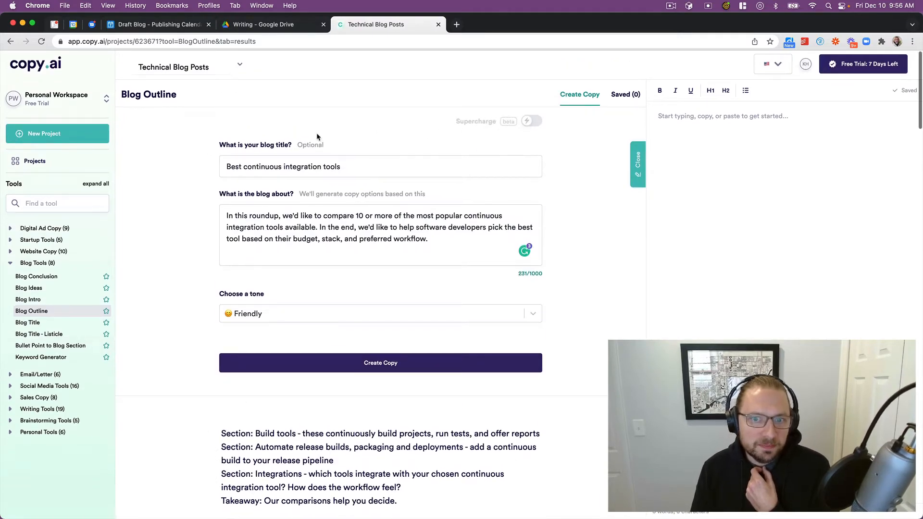
pyautogui.scroll(-20, 316, 137)
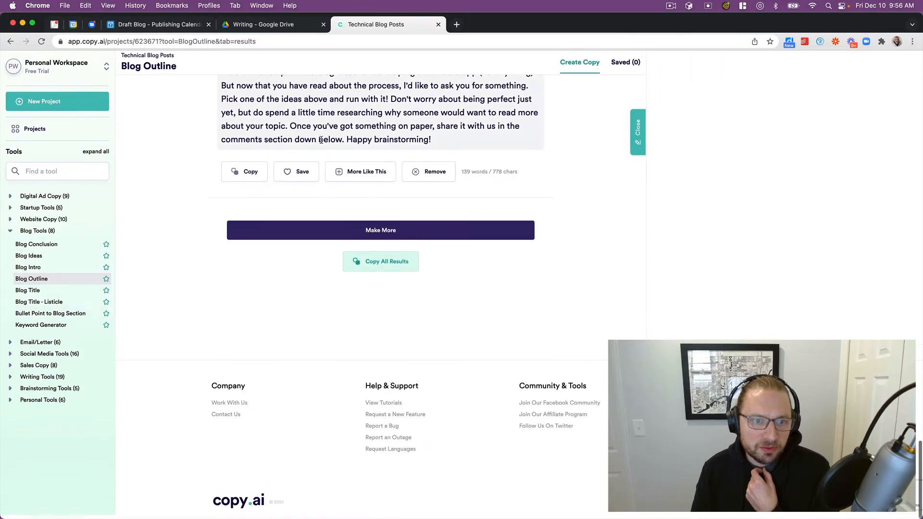
pyautogui.scroll(3, 321, 140)
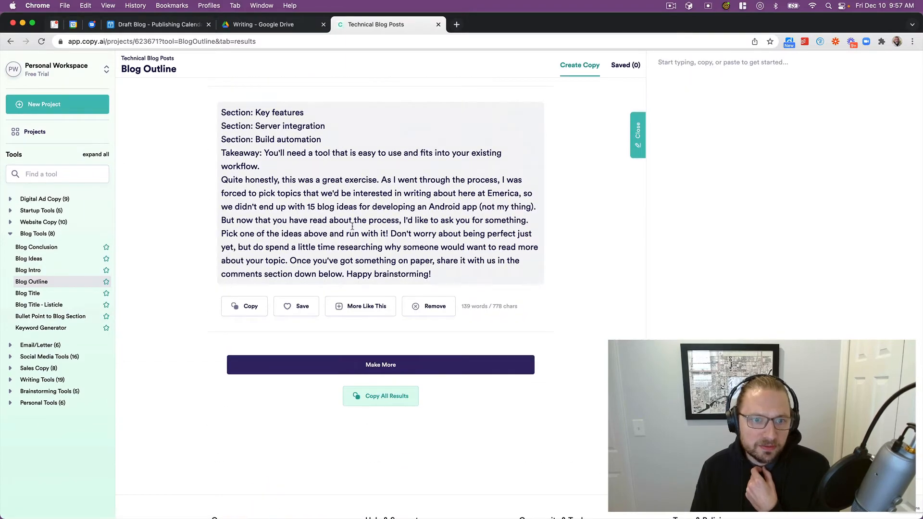
pyautogui.scroll(20, 351, 226)
pyautogui.scroll(15, 357, 247)
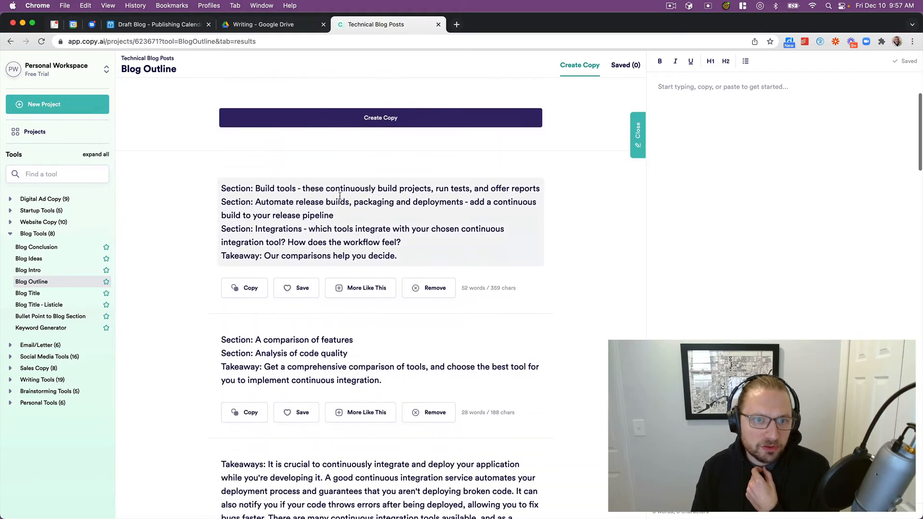
pyautogui.scroll(-2, 344, 199)
pyautogui.scroll(-1, 343, 244)
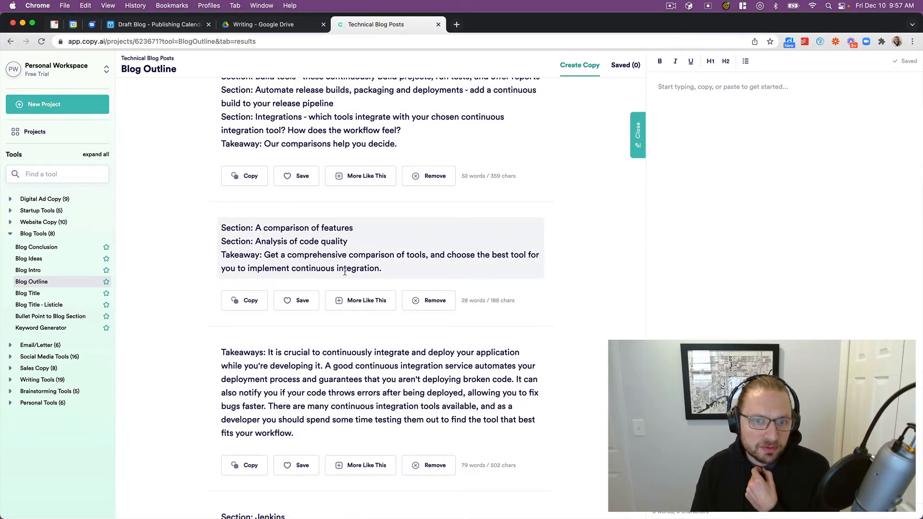
pyautogui.scroll(-5, 344, 272)
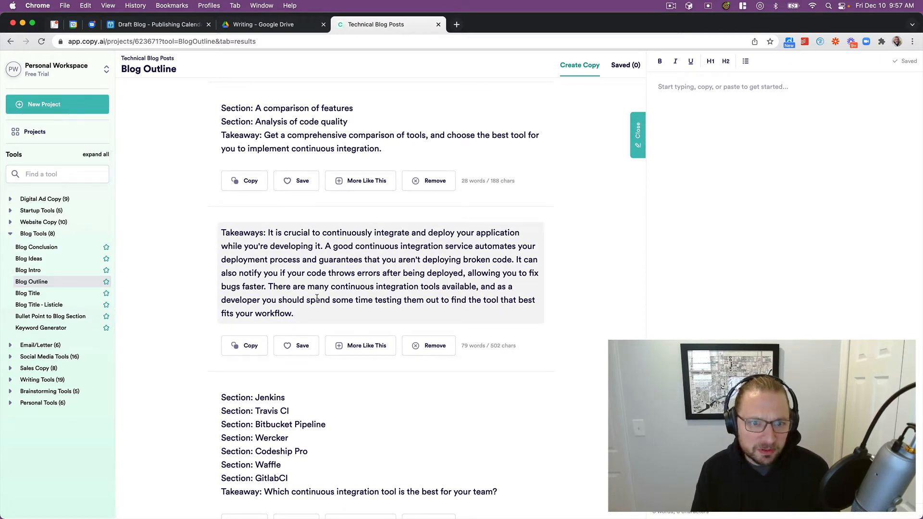
# Copy the Takeaways paragraph beginning "It is crucial to continuously integrate" without its label into the document editor, followed by a new paragraph
pyautogui.click(297, 311)
pyautogui.moveTo(265, 224); pyautogui.dragTo(268, 235)
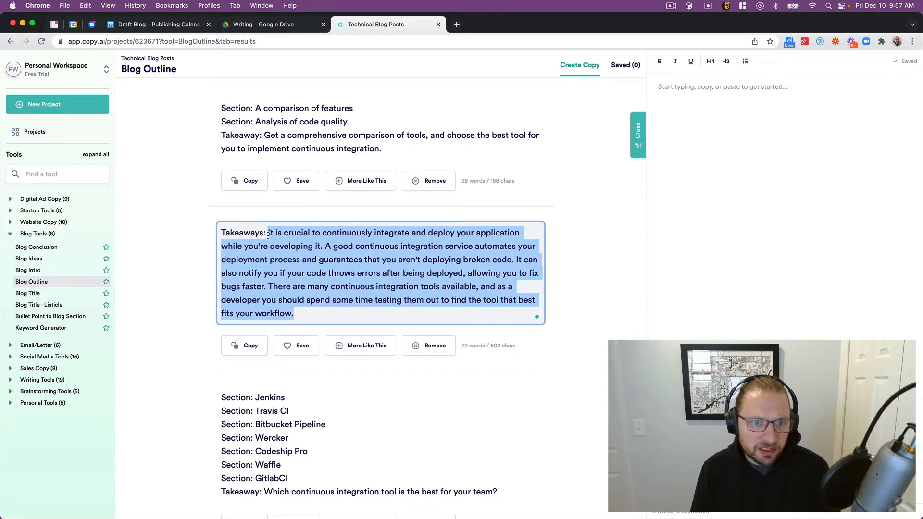
pyautogui.press('BackSpace')
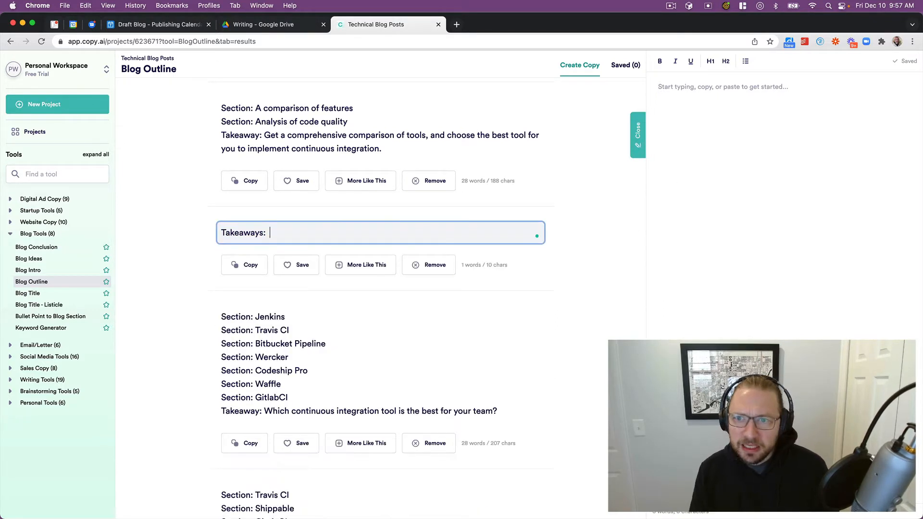
pyautogui.press('super+z')
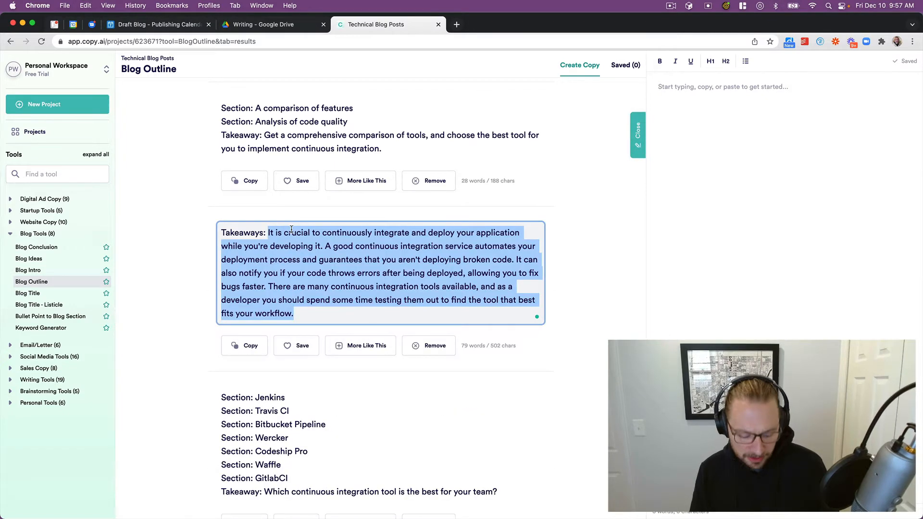
pyautogui.press('super+c')
pyautogui.click(735, 143)
pyautogui.press('super+v')
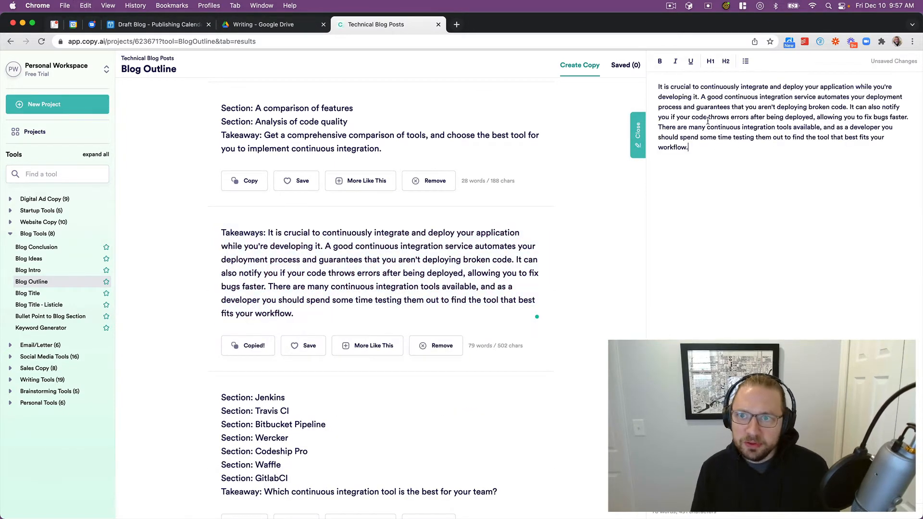
pyautogui.press('Return')
pyautogui.press('Return')
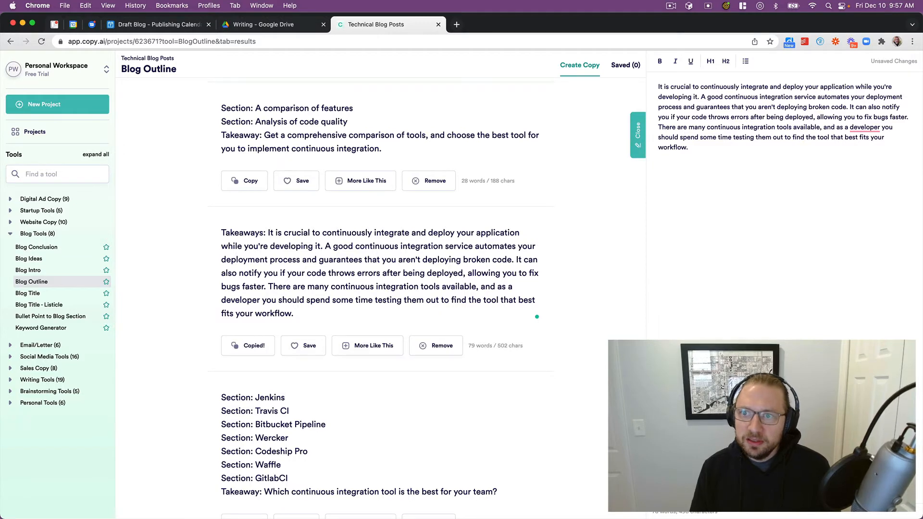
pyautogui.scroll(-3, 273, 301)
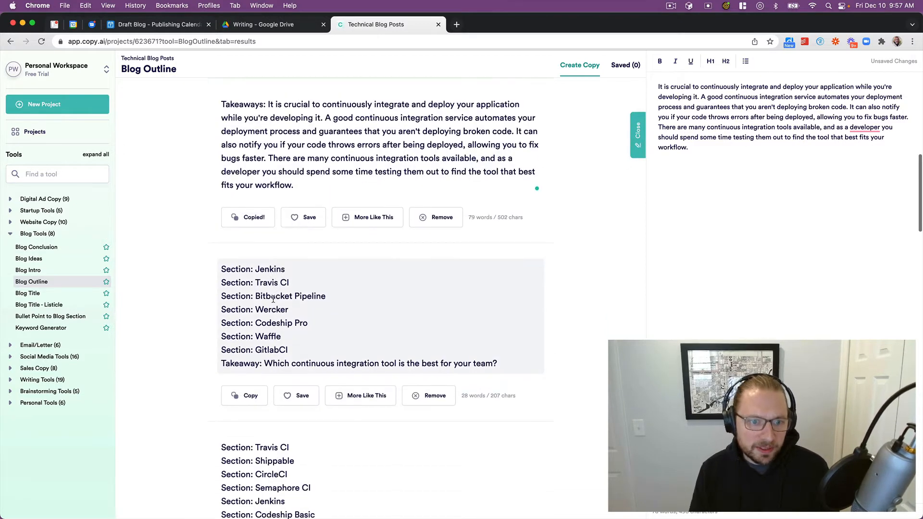
pyautogui.scroll(-4, 273, 300)
pyautogui.click(277, 306)
pyautogui.press('super+a')
pyautogui.press('super+c')
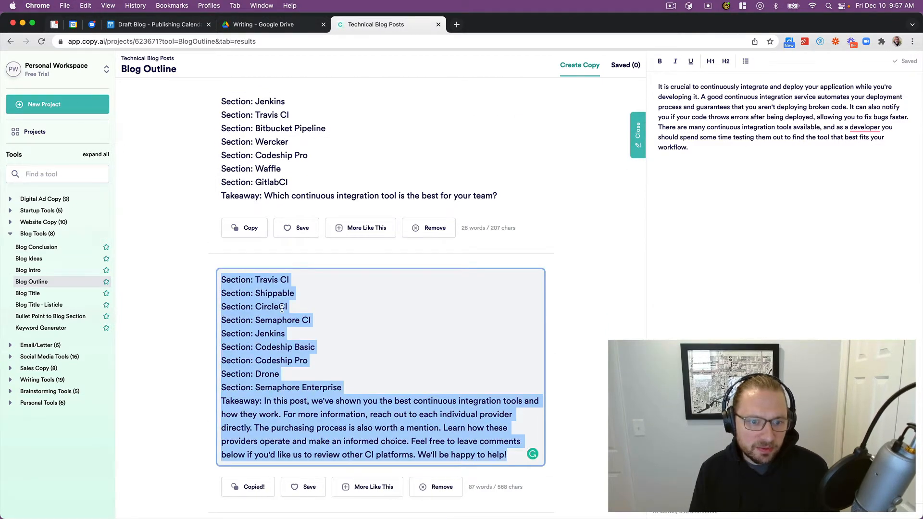
# Copy the whole outline running from Jenkins to GitlabCI, including its takeaway, and paste it below the paragraph in the document editor
pyautogui.click(288, 138)
pyautogui.press('super+a')
pyautogui.press('super+c')
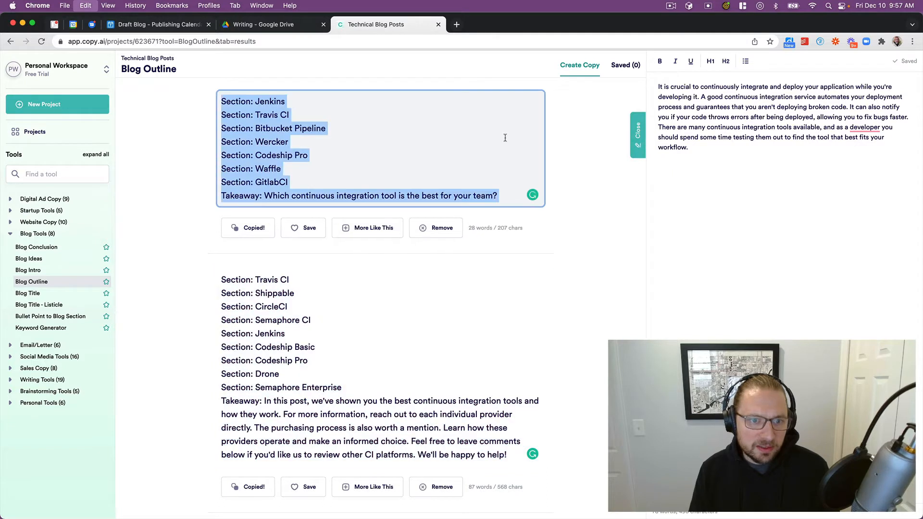
pyautogui.click(724, 173)
pyautogui.press('super+v')
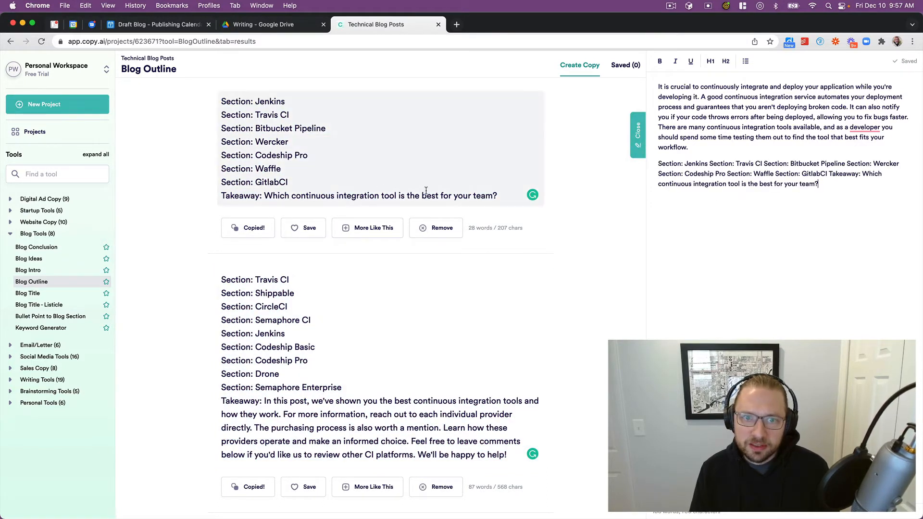
# Put the Jenkins, Travis CI and Bitbucket Pipeline sections of the pasted outline each on a separate line
pyautogui.click(709, 164)
pyautogui.press('Return')
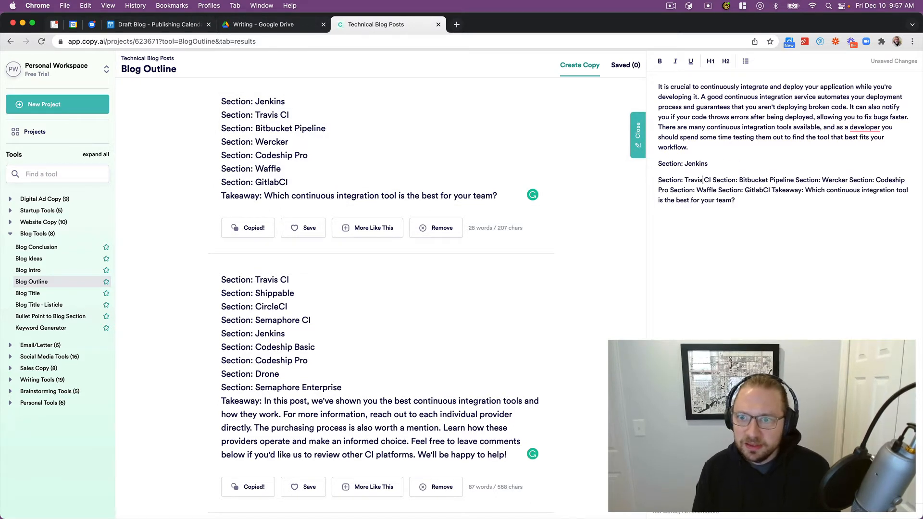
pyautogui.click(711, 179)
pyautogui.press('Return')
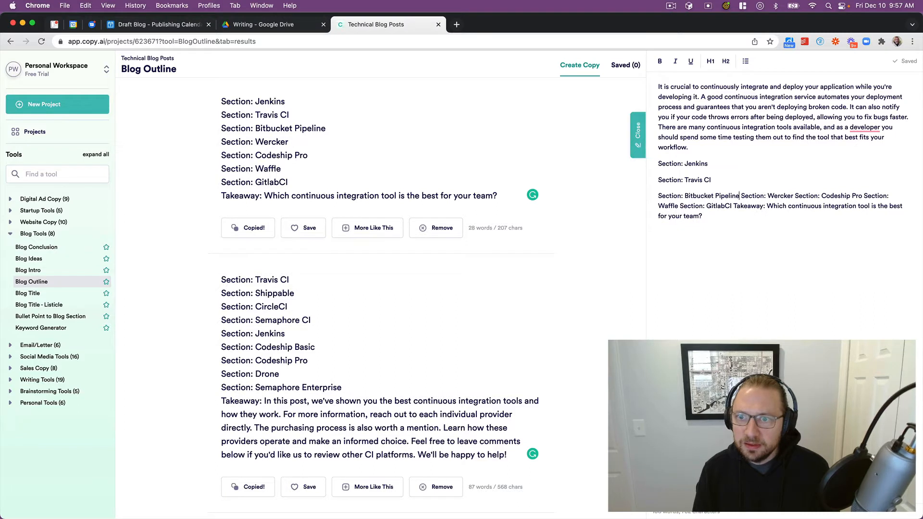
pyautogui.hotkey('alt', 'Left')
pyautogui.press('BackSpace')
pyautogui.press('Return')
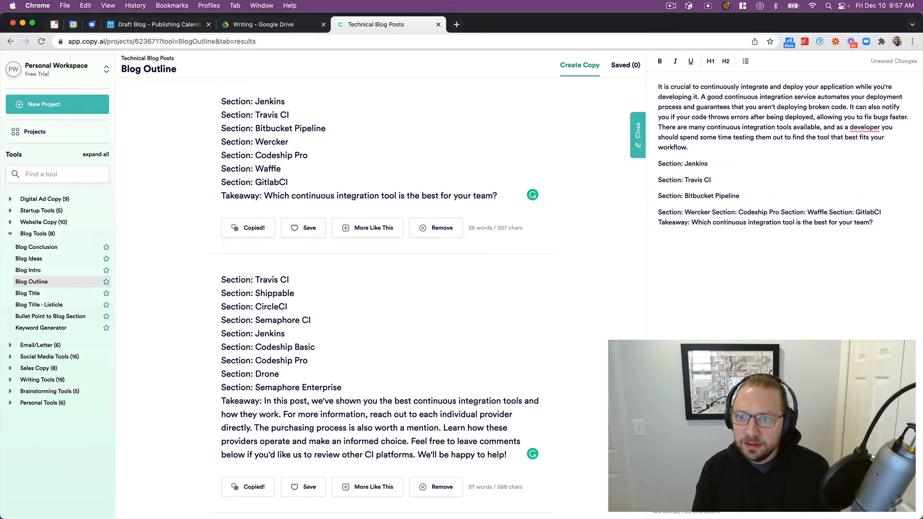
# Break the rest of the pasted outline into separate lines for Wercker, Codeship Pro, Waffle, GitlabCI and the Takeaway
pyautogui.press('Return')
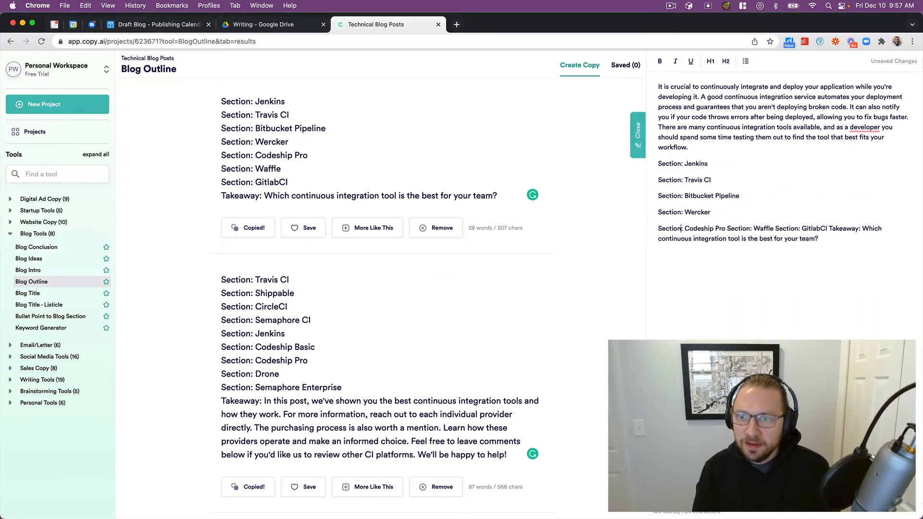
pyautogui.press('Return')
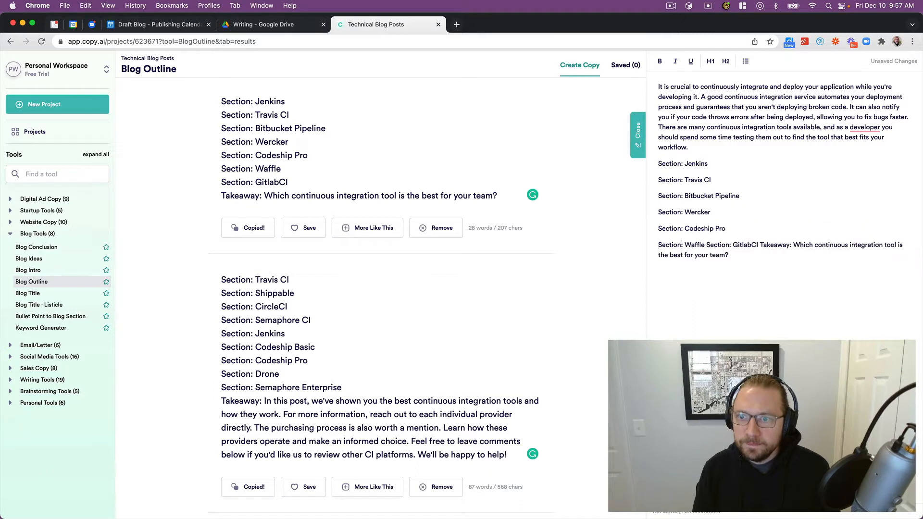
pyautogui.hotkey('alt', 'Left')
pyautogui.press('Return')
pyautogui.hotkey('alt', 'Right')
pyautogui.hotkey('alt', 'Right')
pyautogui.press('Return')
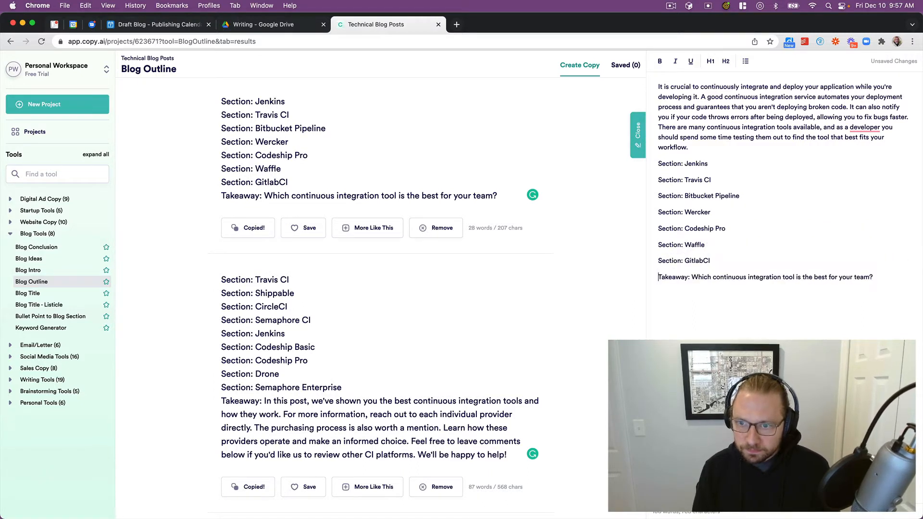
# Examine the remaining generated outlines, comparing their suggested tool sections and takeaways with the outline assembled in the document editor
pyautogui.scroll(5, 706, 176)
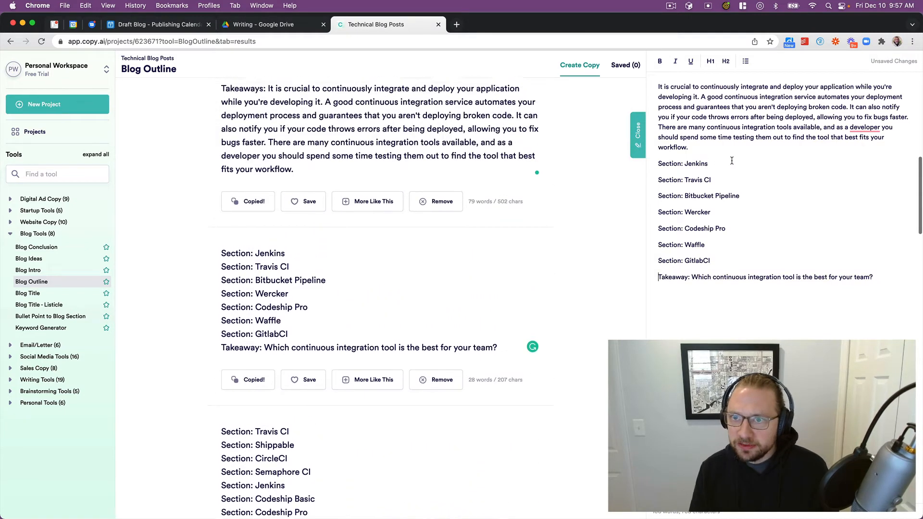
pyautogui.scroll(3, 499, 196)
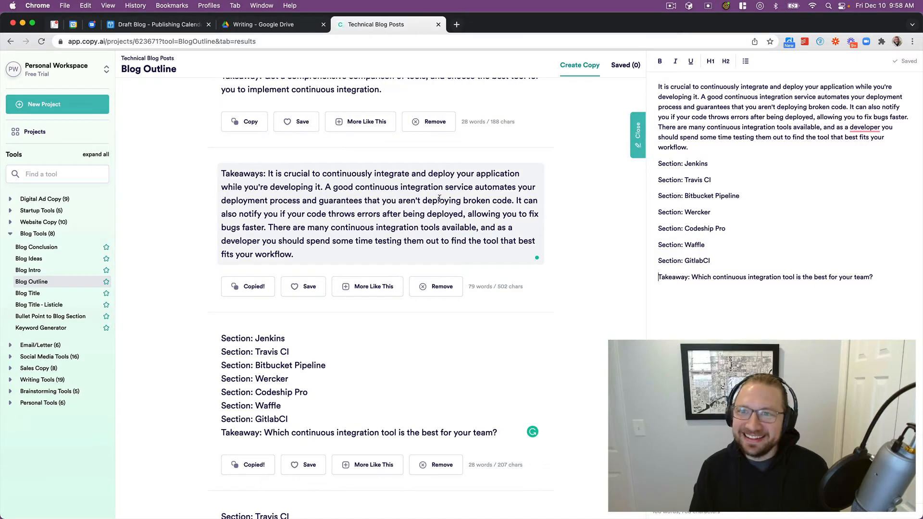
pyautogui.scroll(-15, 414, 214)
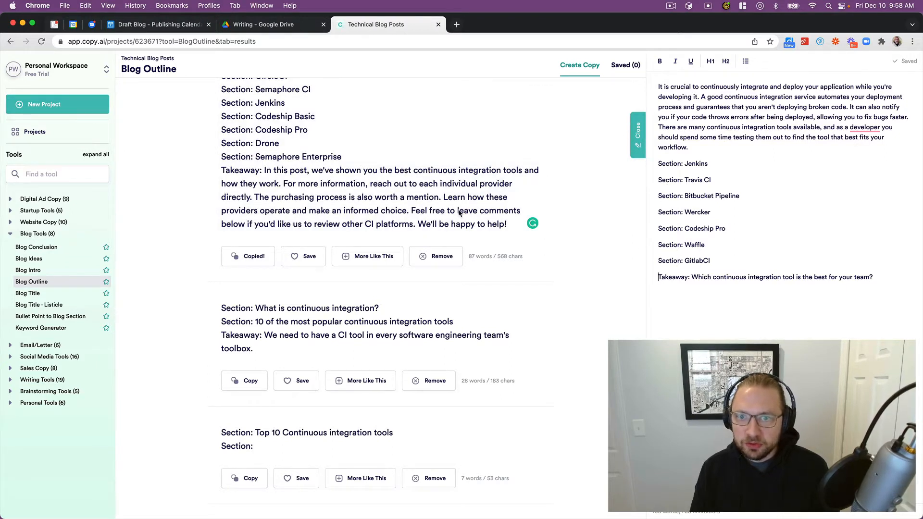
pyautogui.scroll(3, 266, 202)
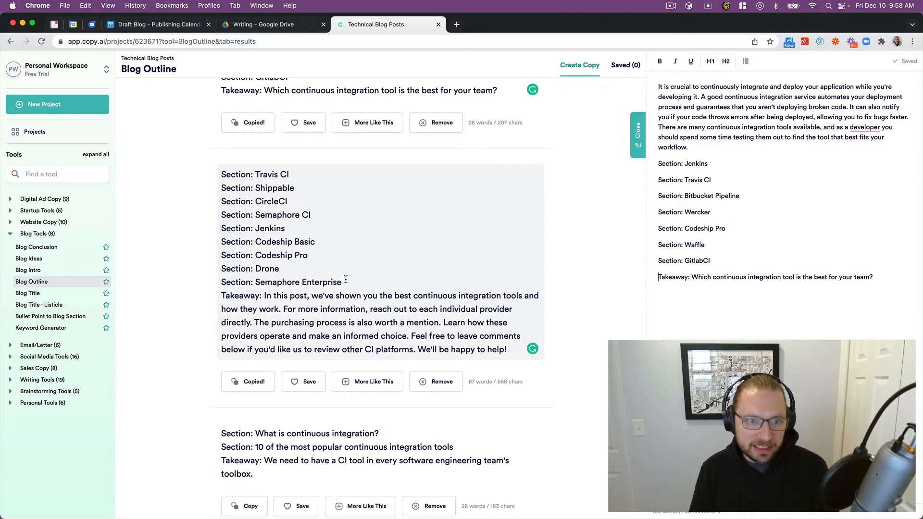
pyautogui.moveTo(344, 282); pyautogui.dragTo(219, 193)
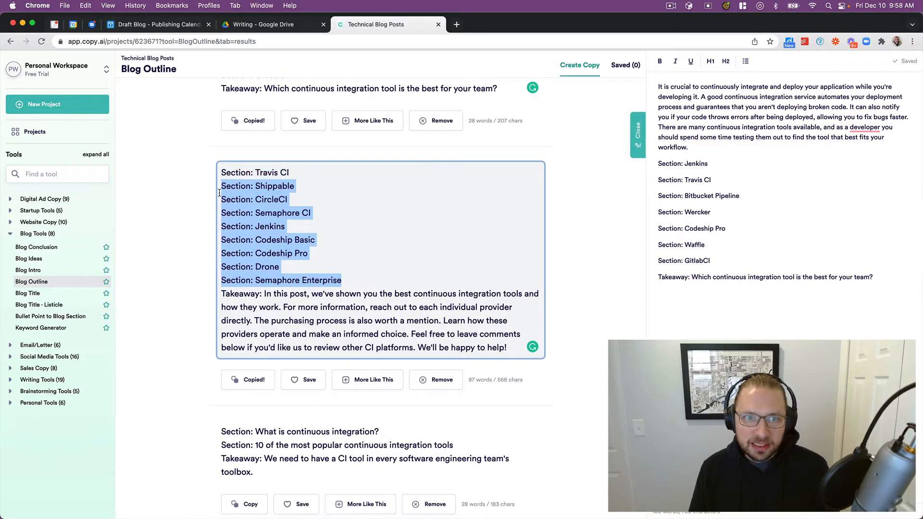
pyautogui.click(289, 201)
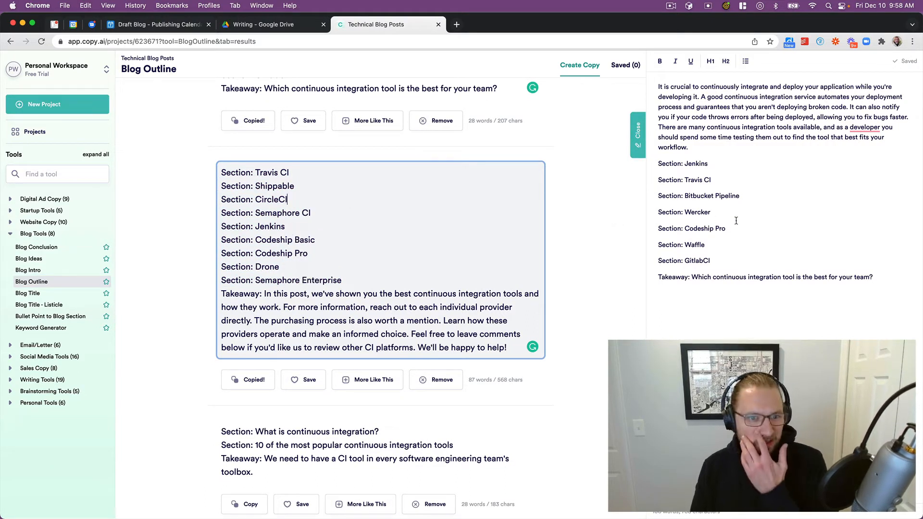
pyautogui.scroll(-3, 410, 313)
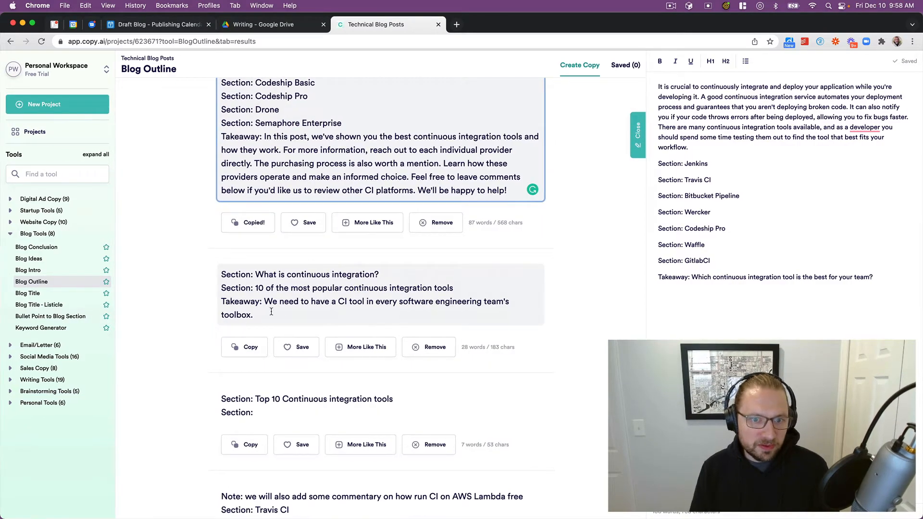
pyautogui.scroll(-2, 266, 313)
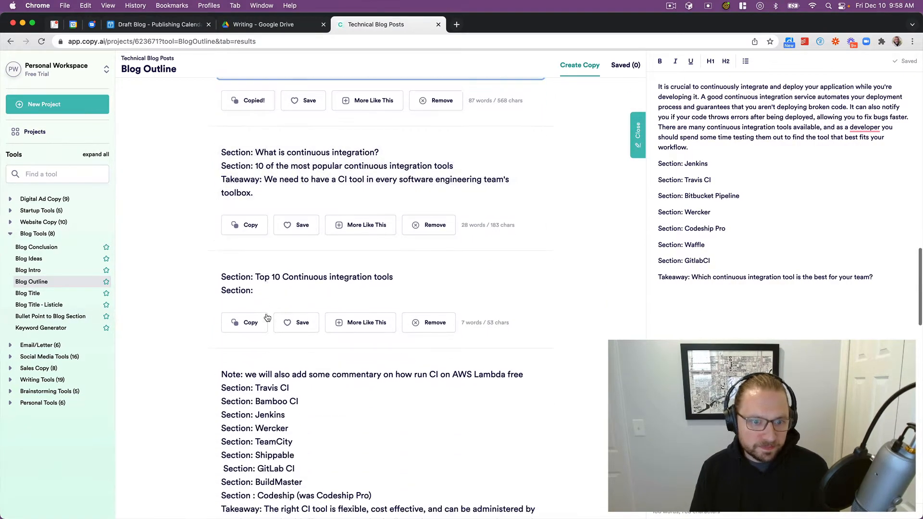
pyautogui.scroll(-5, 260, 293)
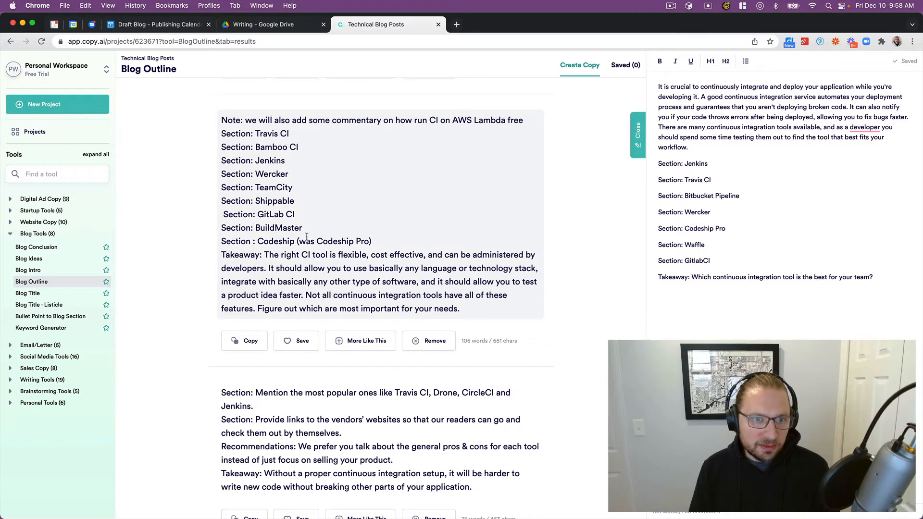
pyautogui.scroll(-5, 267, 214)
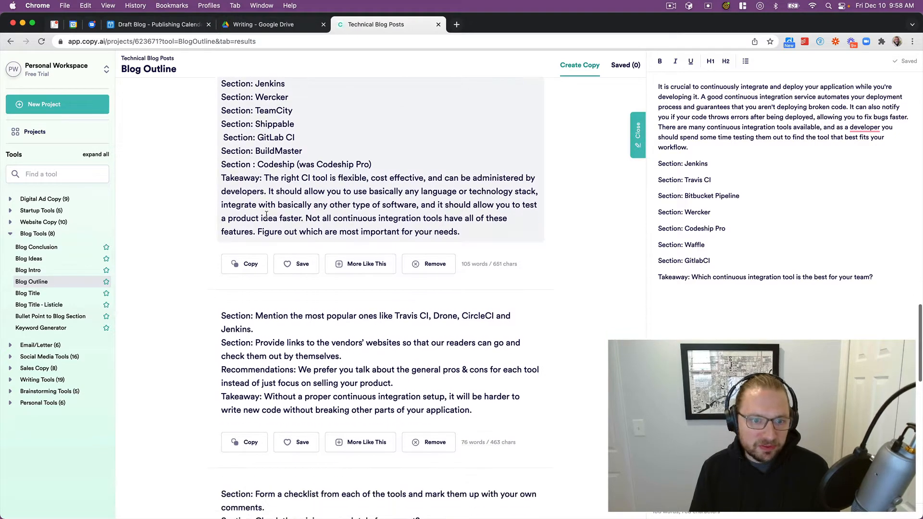
pyautogui.scroll(2, 281, 131)
pyautogui.scroll(-3, 288, 144)
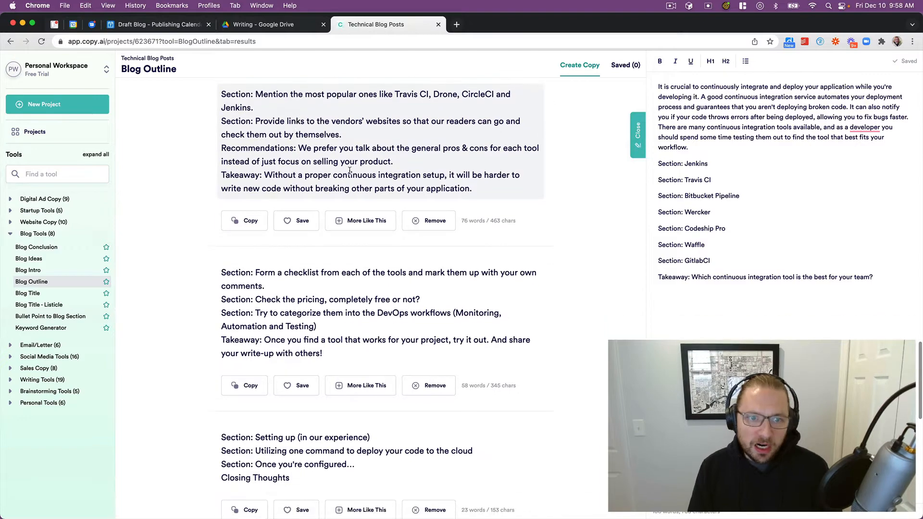
# Switch to the Blog Conclusion tool and generate conclusion copy from the existing topic, description and Friendly tone
pyautogui.scroll(10, 350, 171)
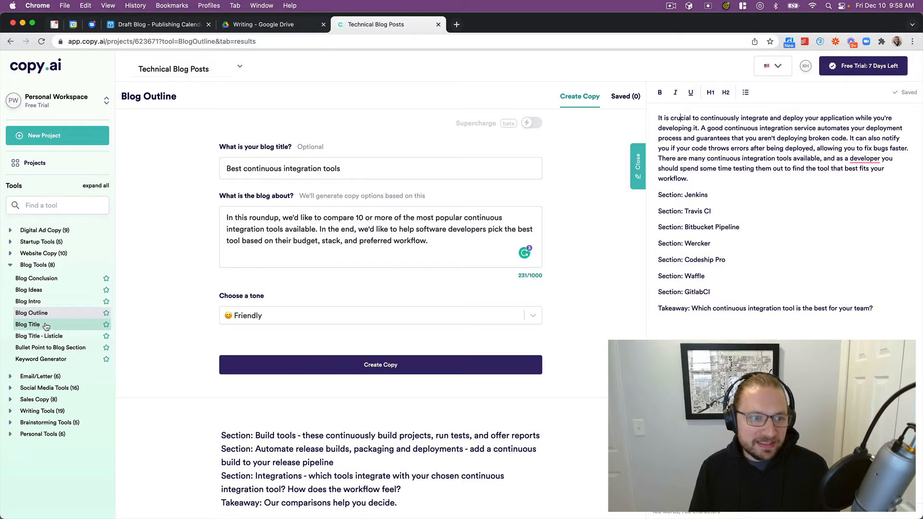
pyautogui.click(42, 280)
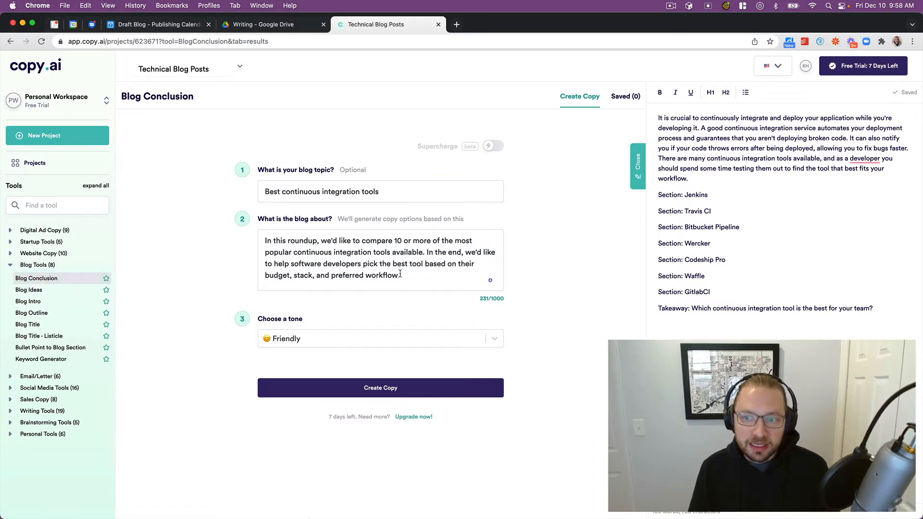
pyautogui.click(375, 391)
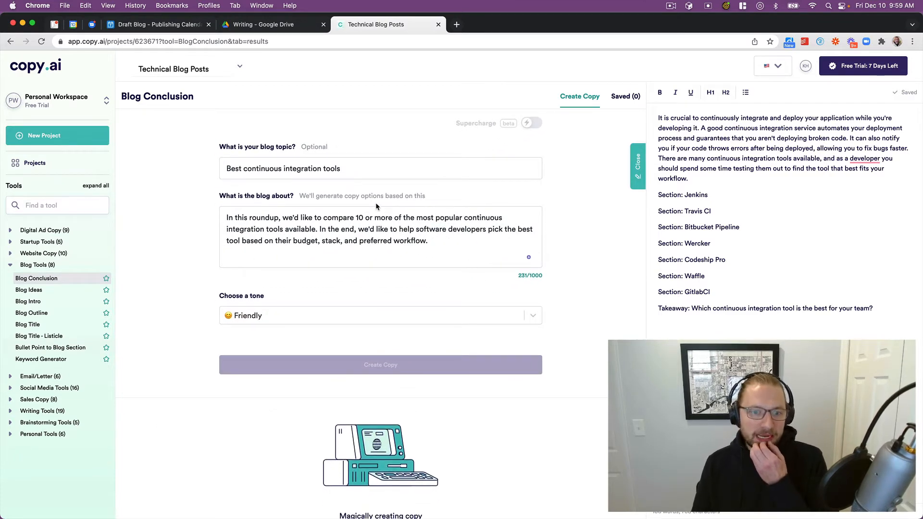
# Examine the generated blog conclusions, checking the first one's Travis CI recommendation and comparing it with the following options
pyautogui.scroll(-5, 376, 203)
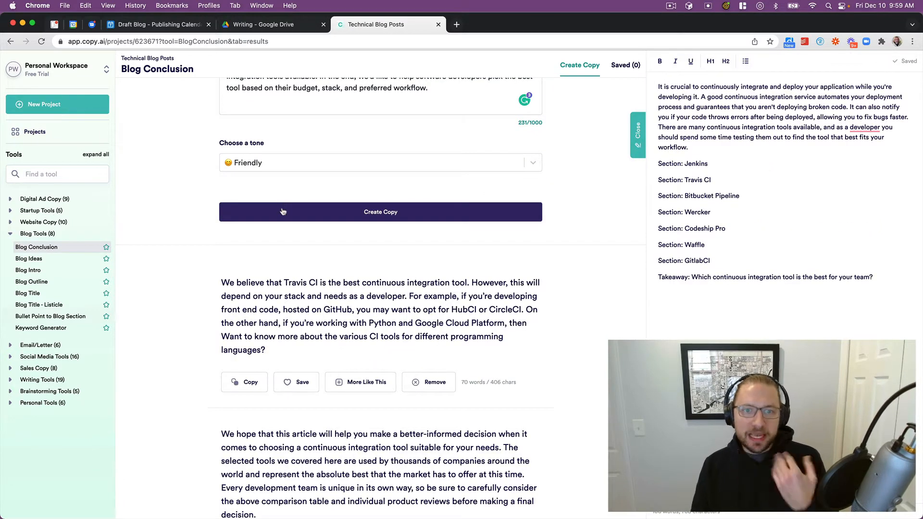
pyautogui.scroll(-4, 283, 211)
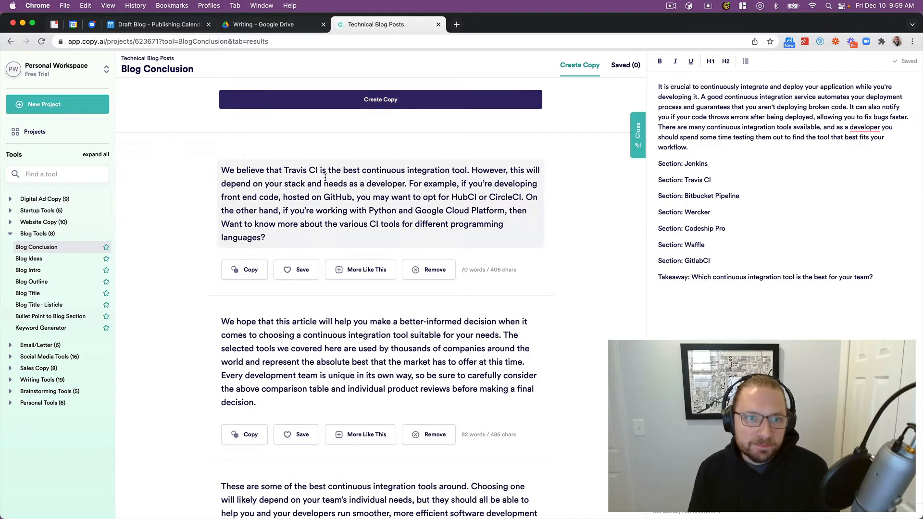
pyautogui.scroll(-1, 312, 168)
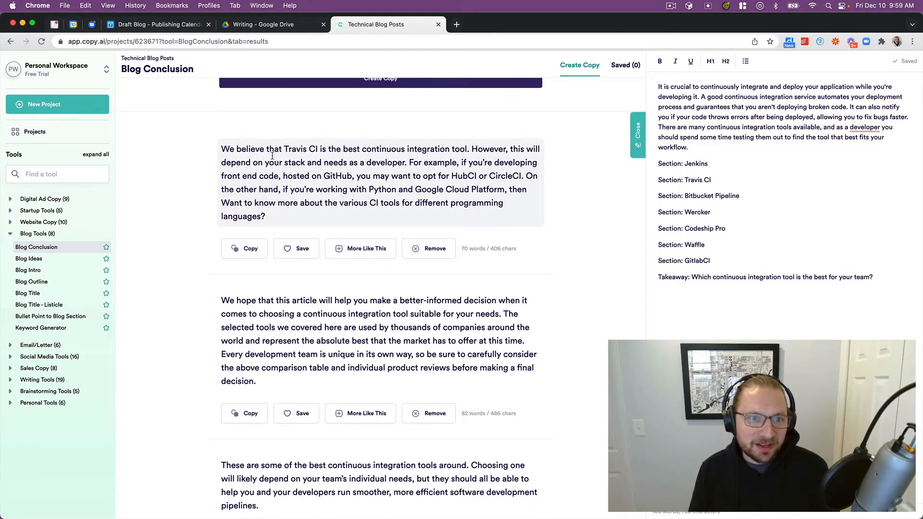
pyautogui.moveTo(221, 150); pyautogui.dragTo(471, 149)
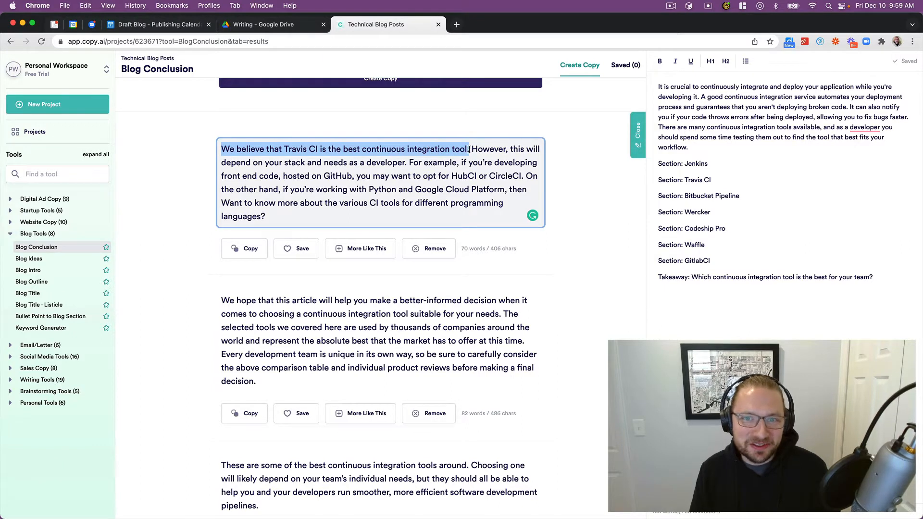
pyautogui.doubleClick(288, 149)
pyautogui.scroll(-1, 322, 148)
pyautogui.keyDown('shift'); pyautogui.click(318, 149); pyautogui.keyUp('shift')
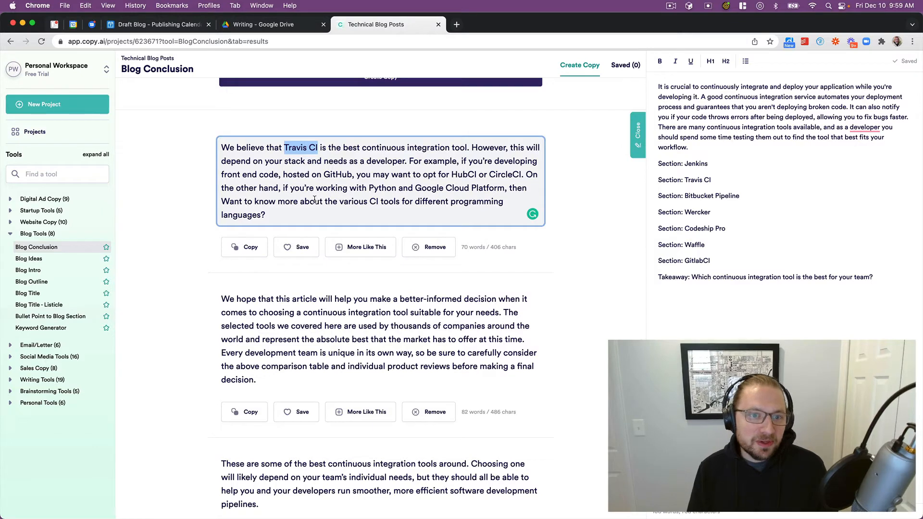
pyautogui.moveTo(292, 211); pyautogui.dragTo(217, 149)
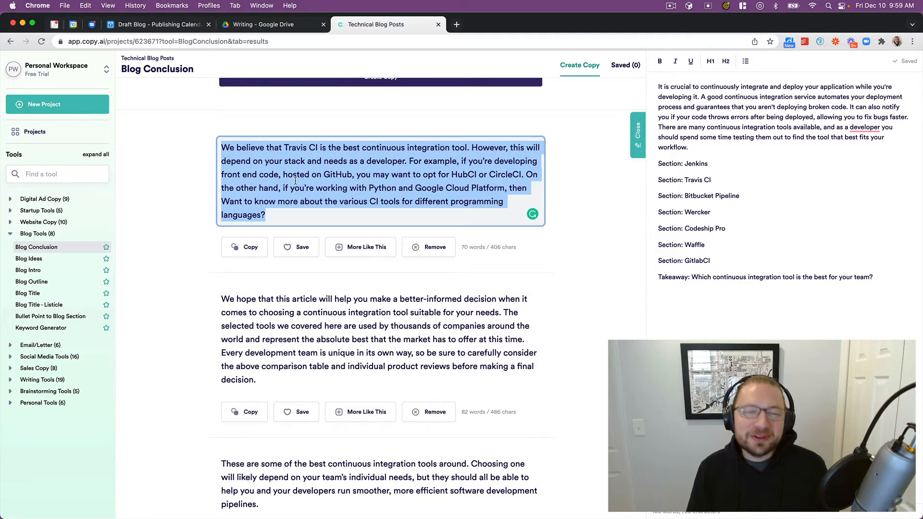
pyautogui.scroll(-3, 295, 185)
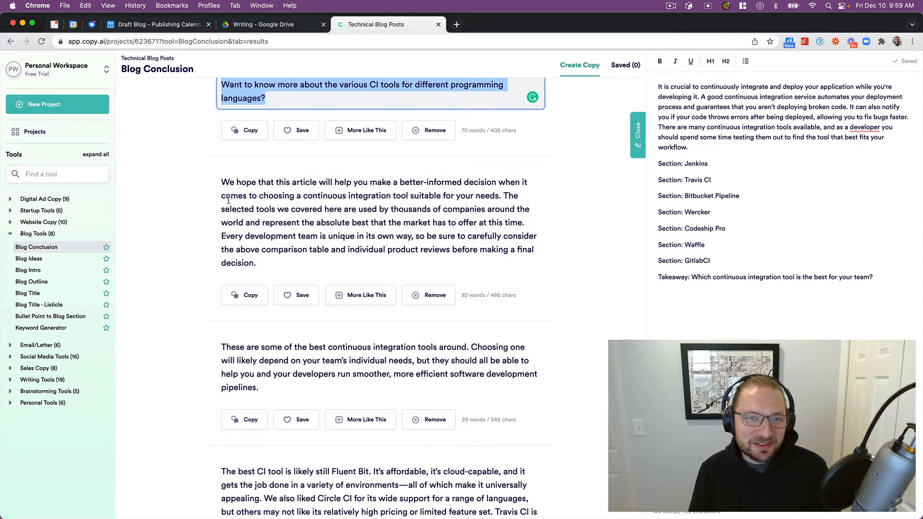
pyautogui.scroll(-1, 245, 208)
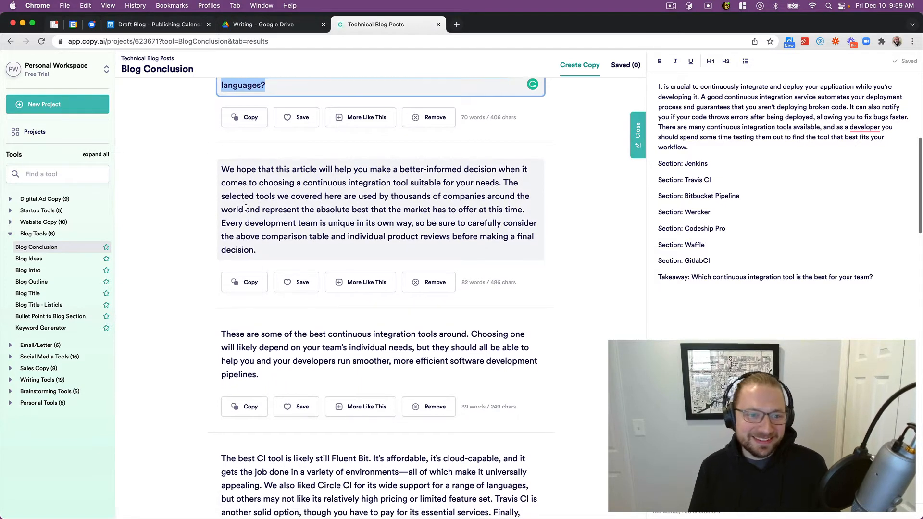
pyautogui.scroll(-2, 260, 197)
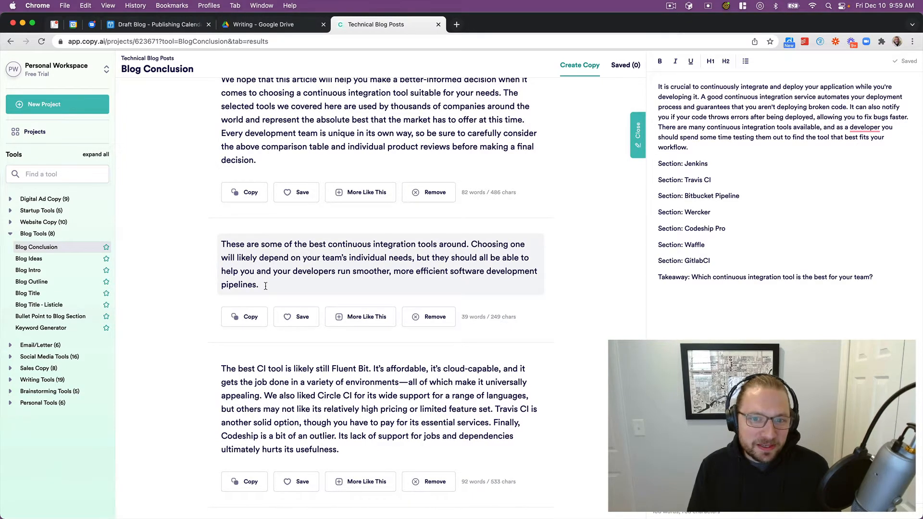
# Copy the short generated conclusion beginning "These are some of the best continuous integration tools around."
pyautogui.moveTo(265, 285); pyautogui.dragTo(200, 247)
pyautogui.press('super+c')
pyautogui.scroll(-1, 267, 235)
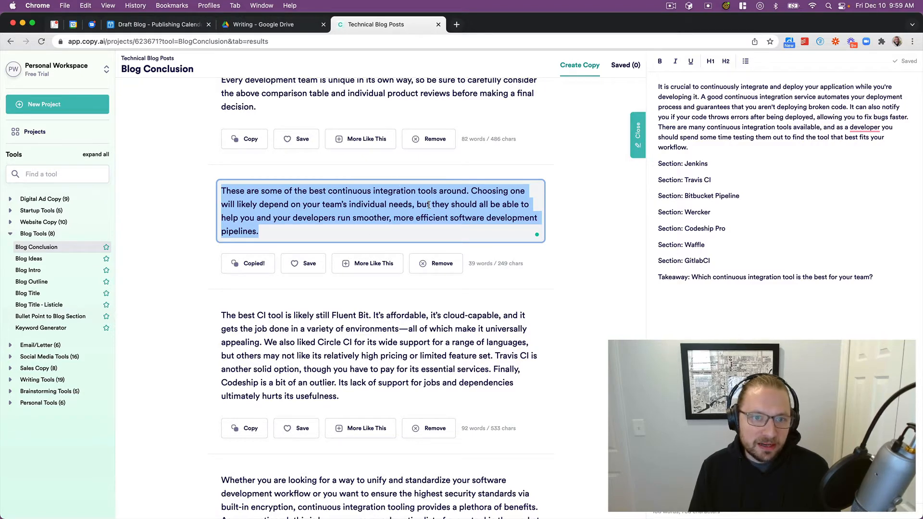
# Replace the Takeaway line in the document editor with the generated conclusion beginning "We hope that this article will help you."
pyautogui.scroll(2, 365, 192)
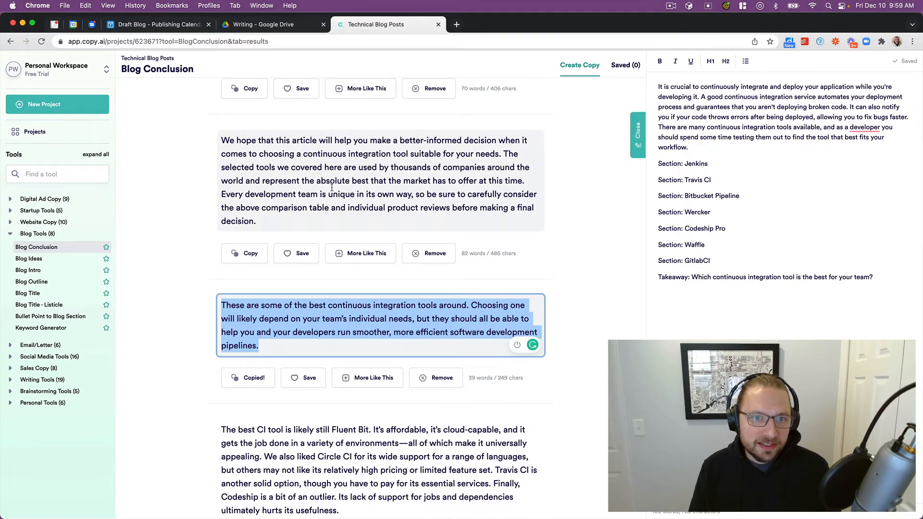
pyautogui.click(277, 206)
pyautogui.press('super+a')
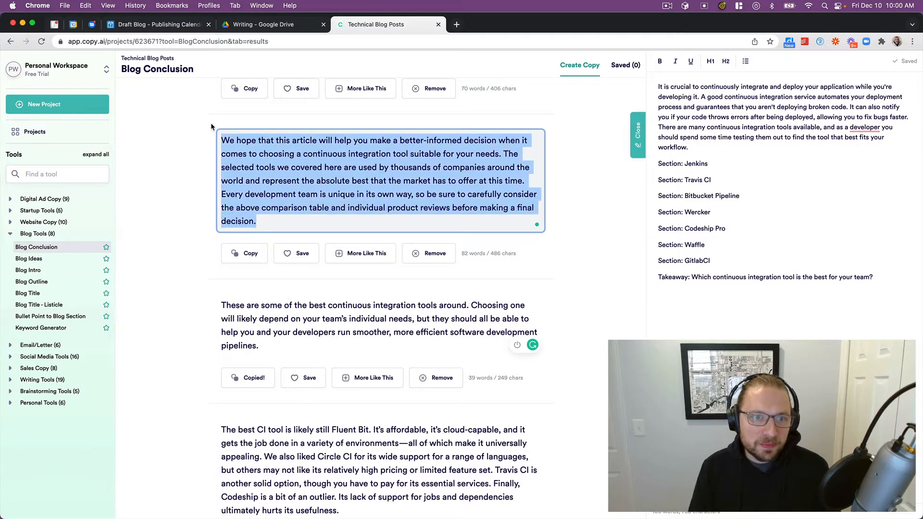
pyautogui.press('super+c')
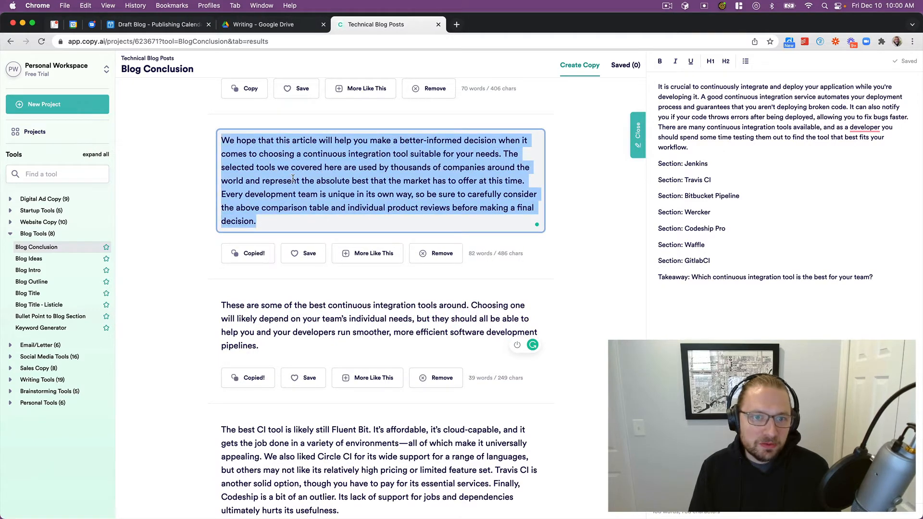
pyautogui.click(699, 273)
pyautogui.tripleClick(700, 272)
pyautogui.press('super+v')
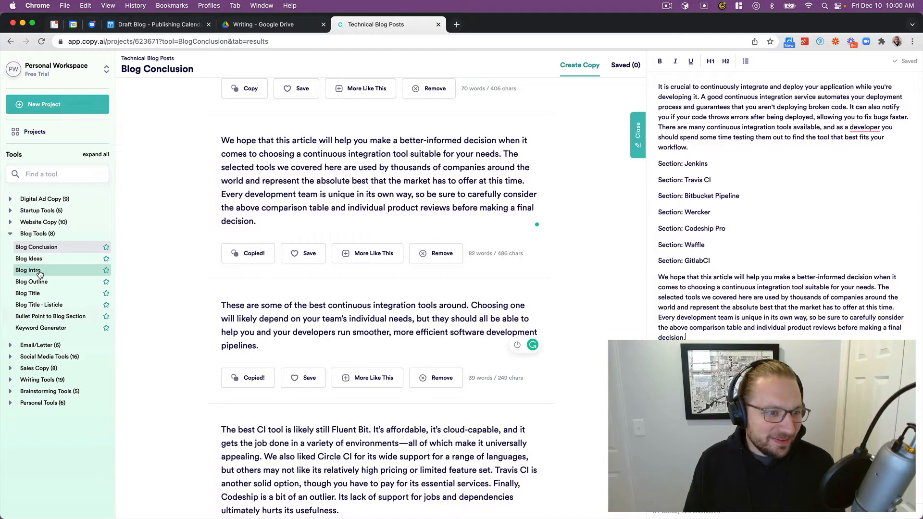
# Switch to the Bullet Point to Blog Section tool and set the paragraph's main point to "Give an overview of Jenkins"
pyautogui.click(62, 318)
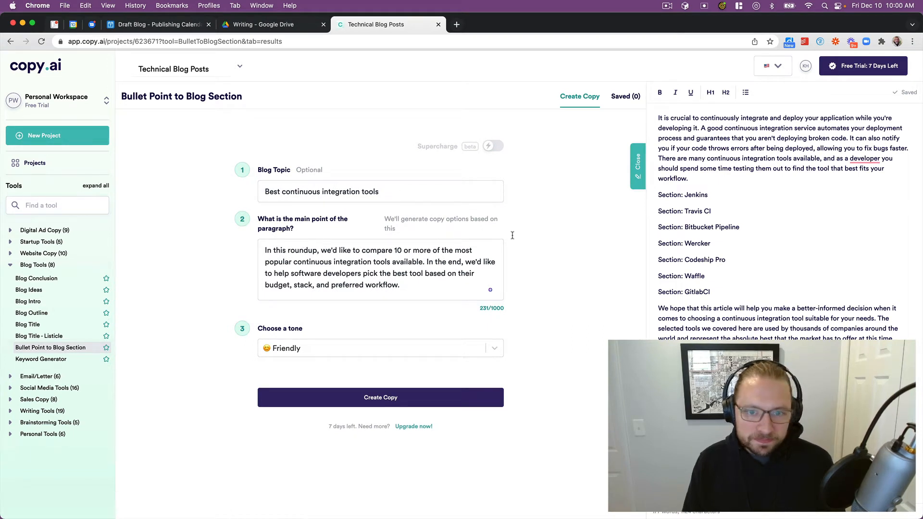
pyautogui.doubleClick(702, 195)
pyautogui.click(395, 191)
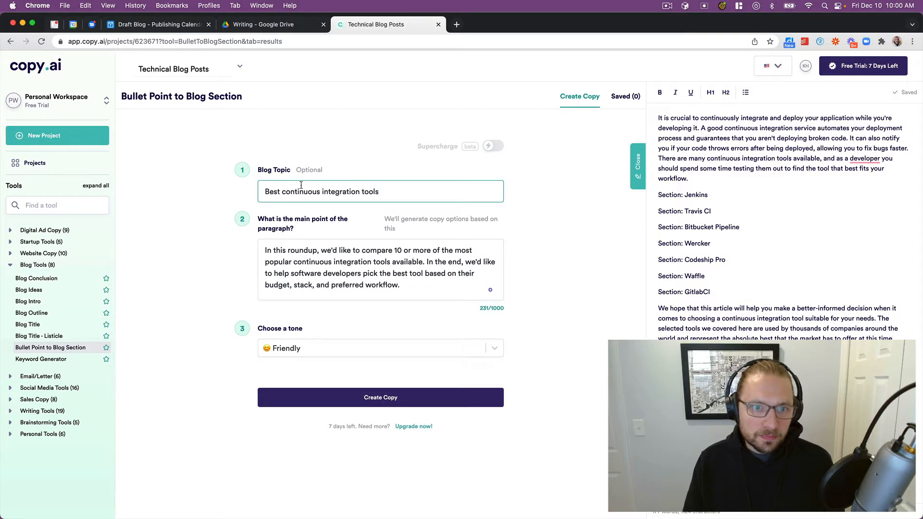
pyautogui.click(339, 272)
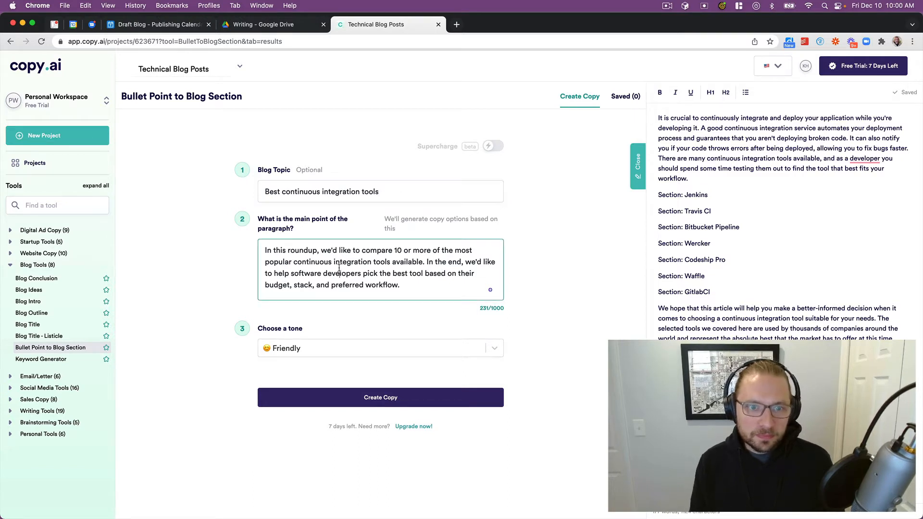
pyautogui.press('super+a')
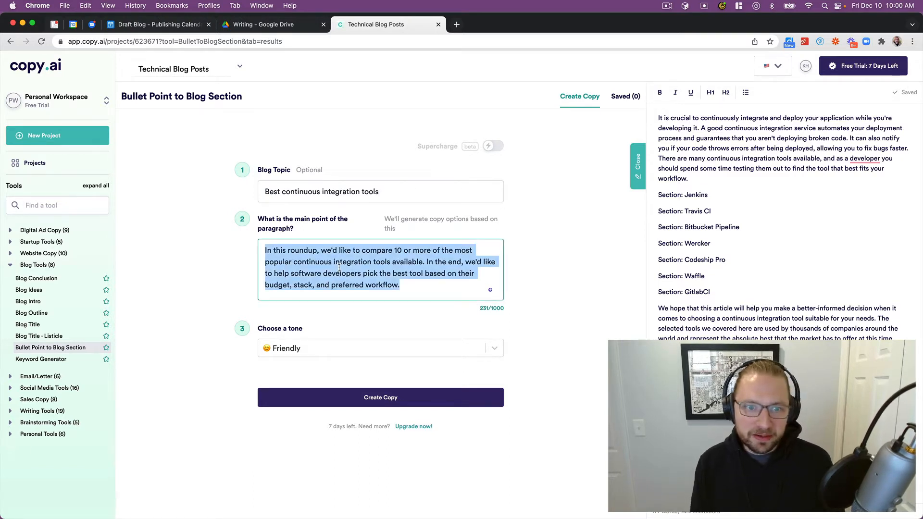
pyautogui.write('Give an over')
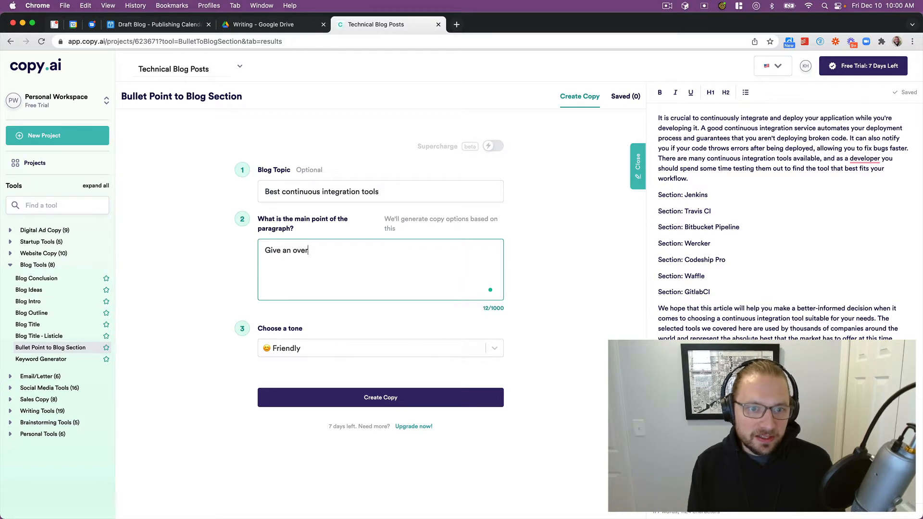
pyautogui.write('view of Jenkins')
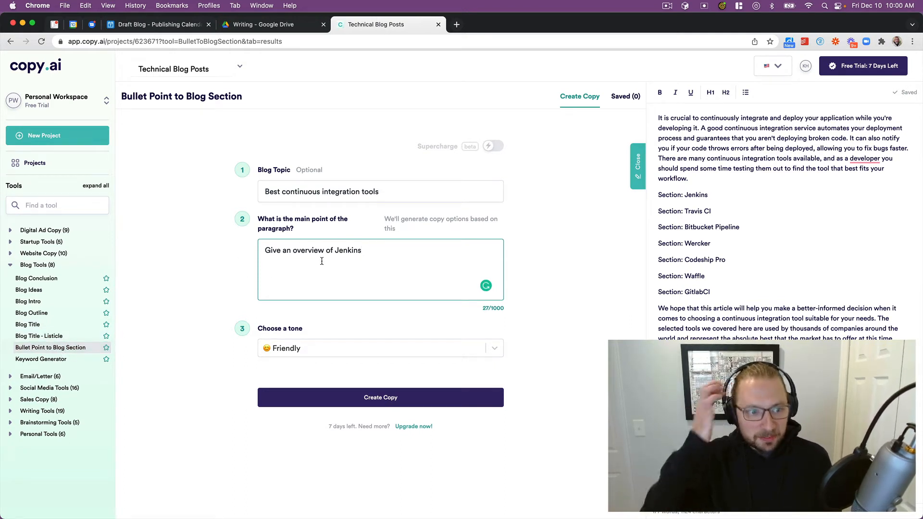
# Generate blog section copy for the Jenkins outline entry from the overview prompt, keeping the Friendly tone
pyautogui.tripleClick(689, 197)
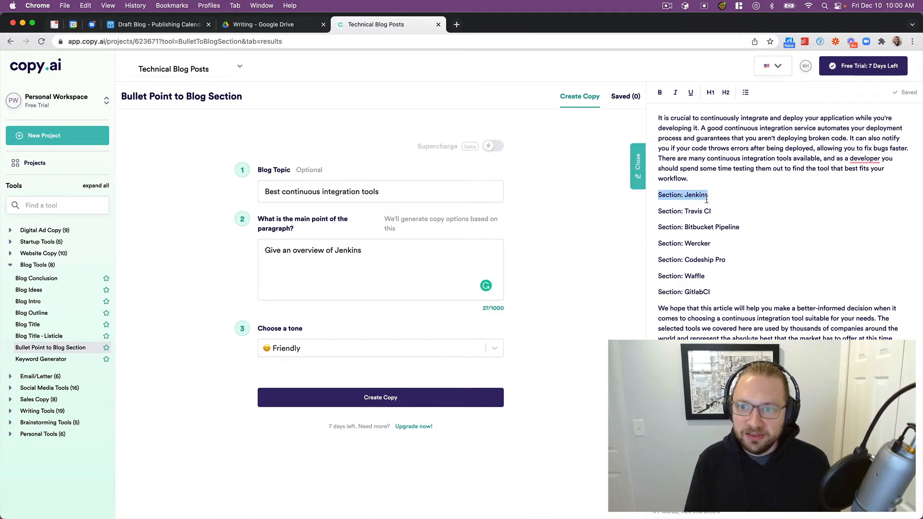
pyautogui.click(315, 254)
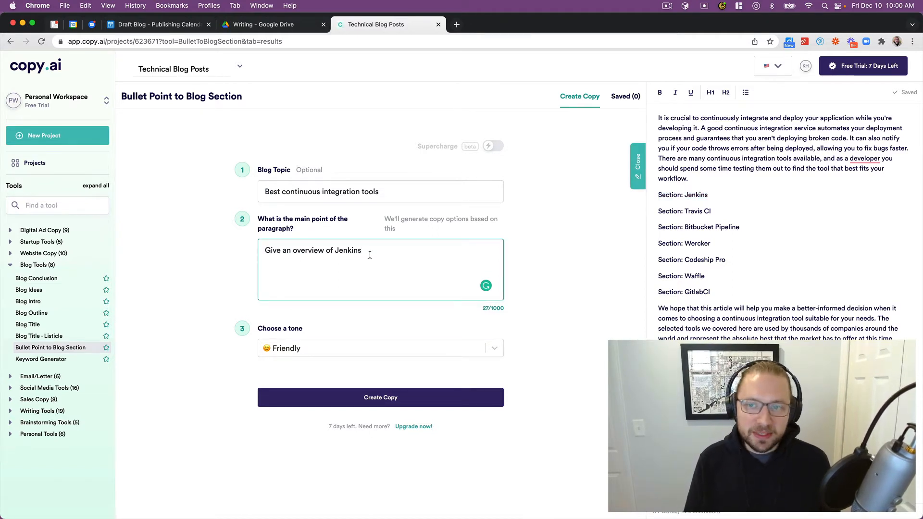
pyautogui.click(348, 403)
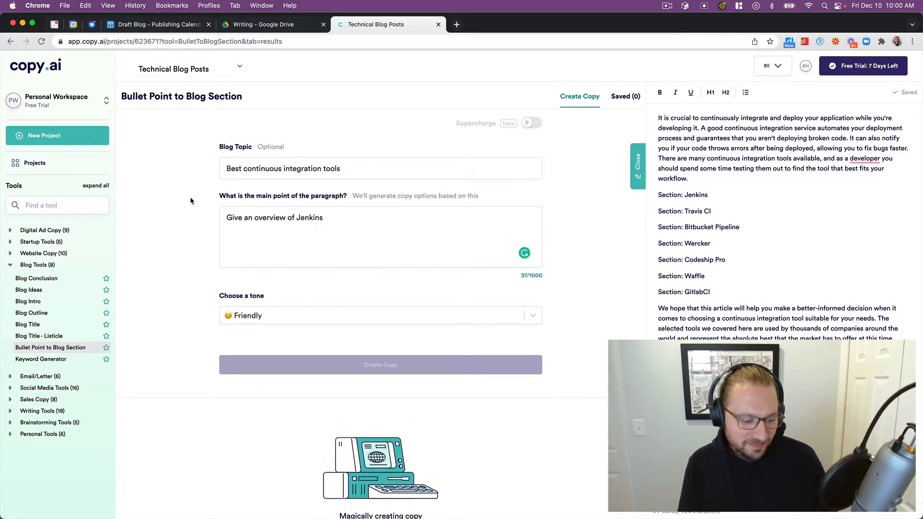
pyautogui.scroll(-3, 191, 201)
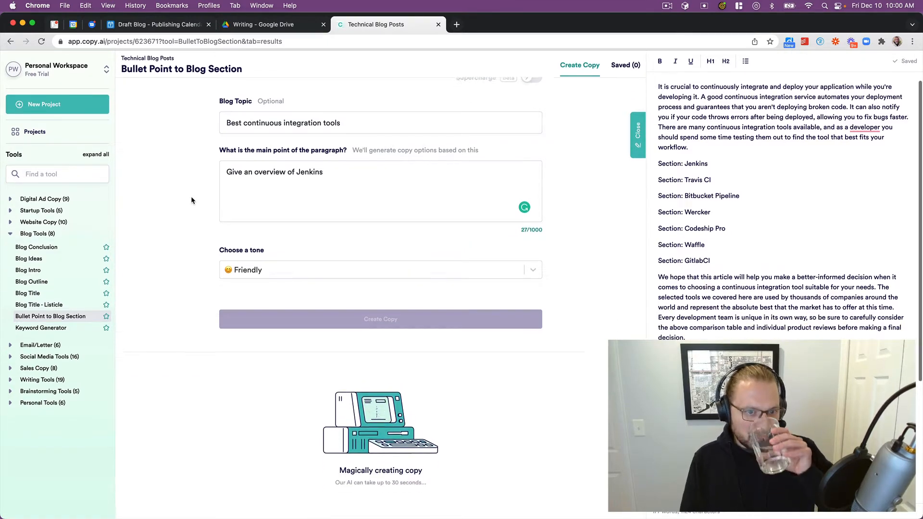
pyautogui.scroll(-2, 194, 196)
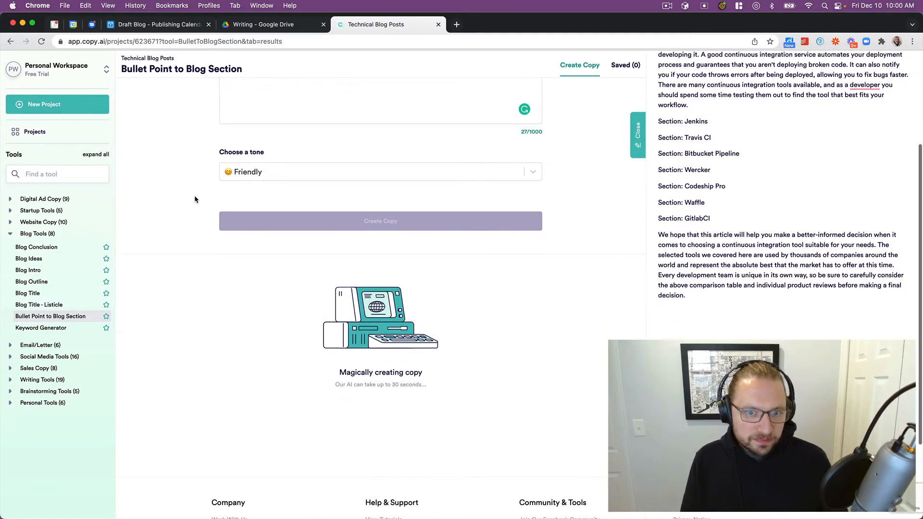
pyautogui.scroll(-2, 196, 199)
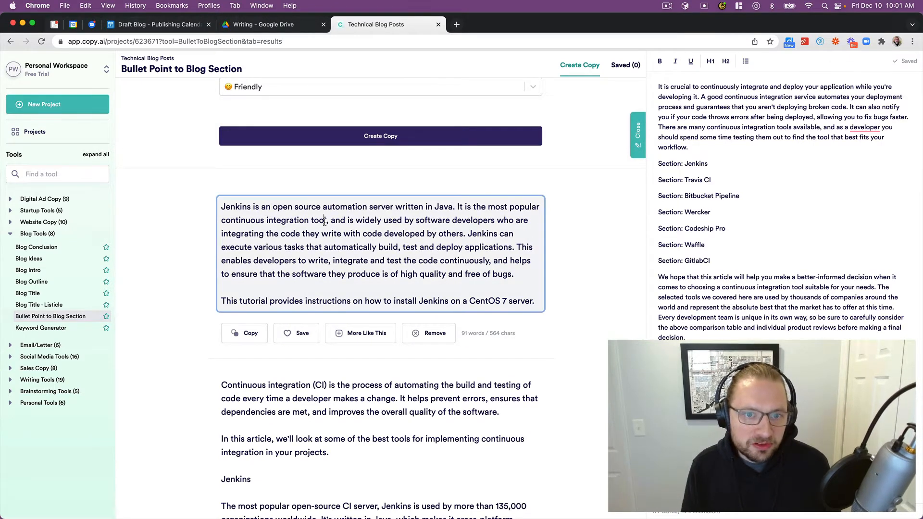
# Examine the first two generated Jenkins sections, copying the first one's overview paragraph and checking its closing sentence for relevance
pyautogui.tripleClick(312, 233)
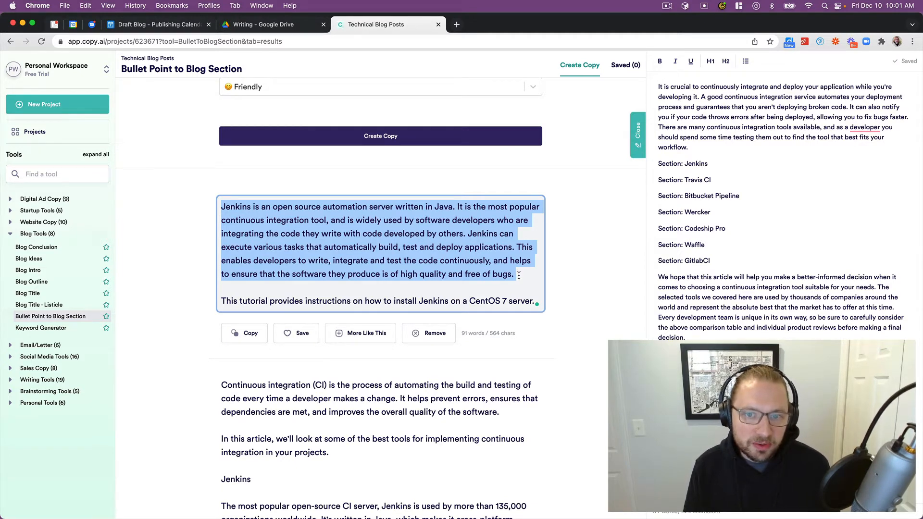
pyautogui.press('super+c')
pyautogui.doubleClick(294, 307)
pyautogui.tripleClick(297, 306)
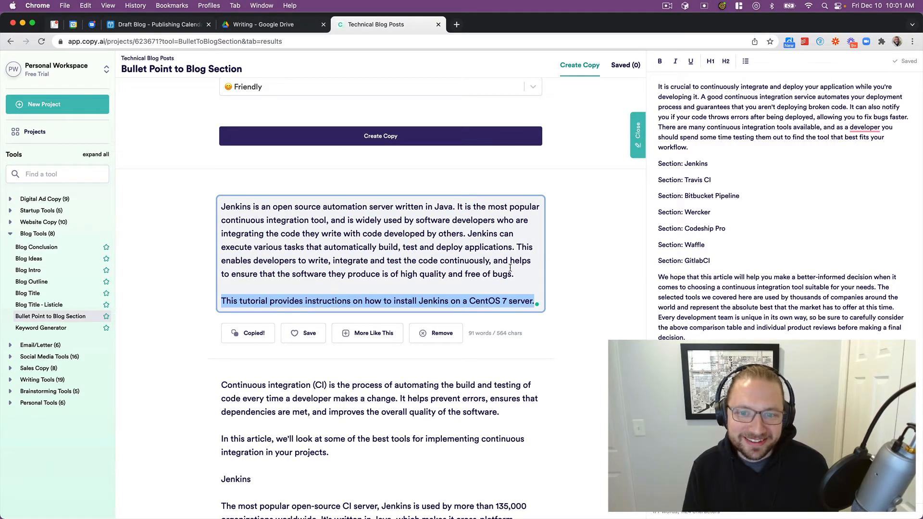
pyautogui.moveTo(517, 274); pyautogui.dragTo(136, 199)
pyautogui.scroll(4, 160, 241)
pyautogui.scroll(-6, 175, 249)
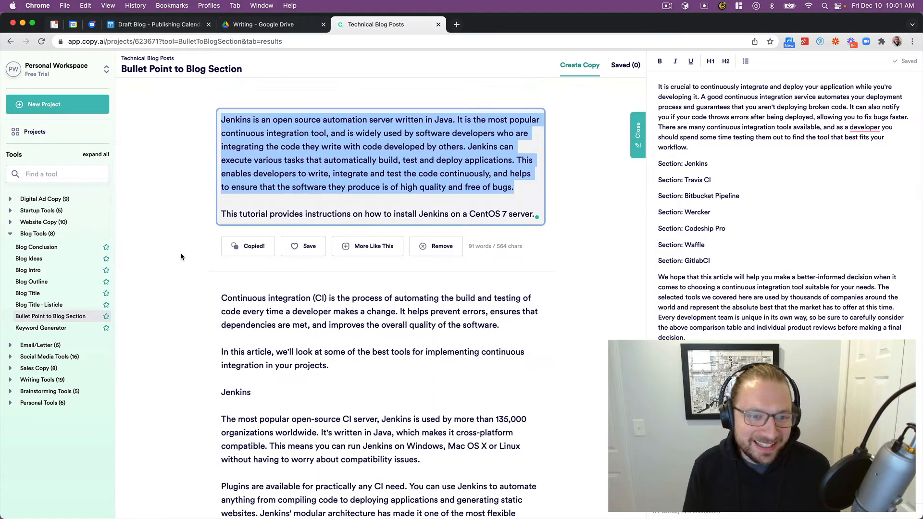
pyautogui.scroll(-3, 180, 253)
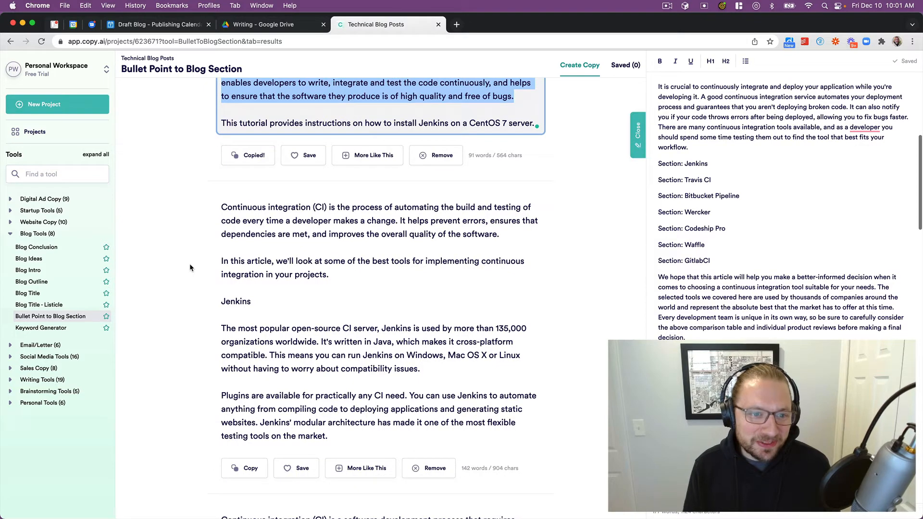
pyautogui.scroll(-2, 245, 217)
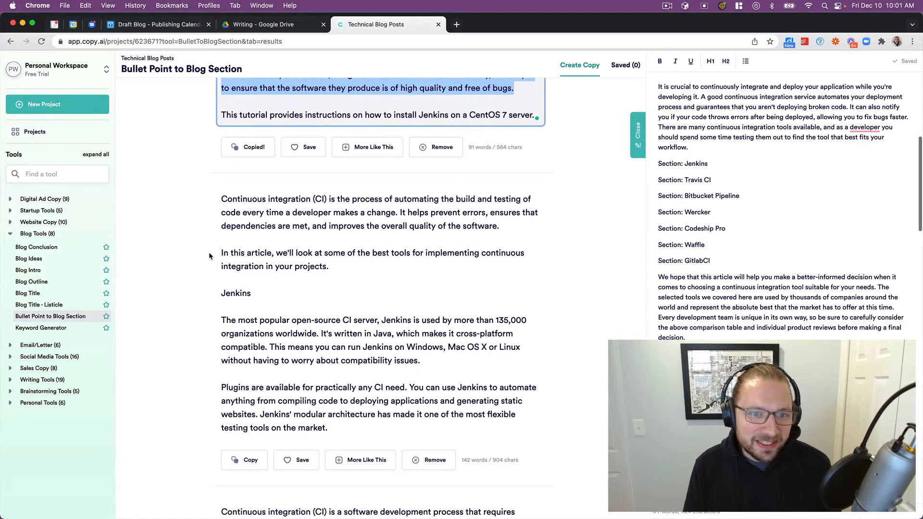
# Insert the second result's opening paragraph defining continuous integration (CI) as a new paragraph at the start of the document
pyautogui.click(302, 169)
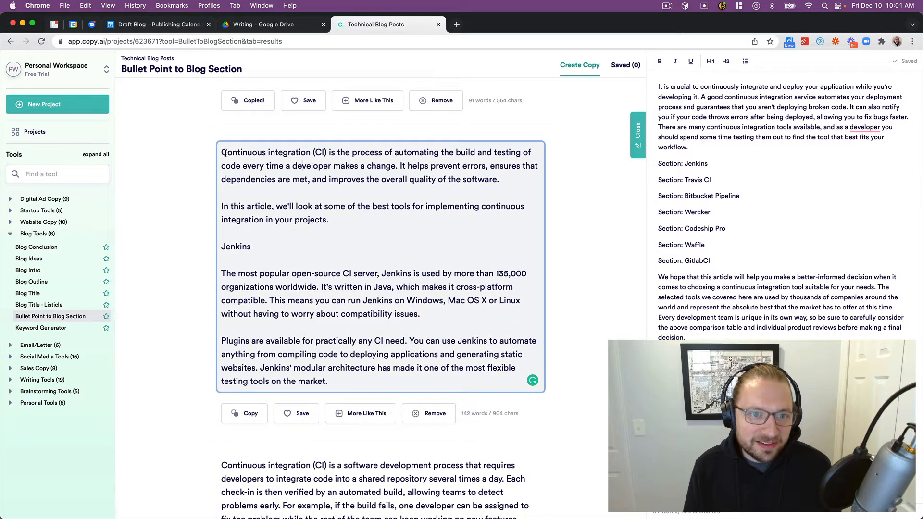
pyautogui.moveTo(222, 153); pyautogui.dragTo(498, 180)
pyautogui.press('super+c')
pyautogui.click(694, 91)
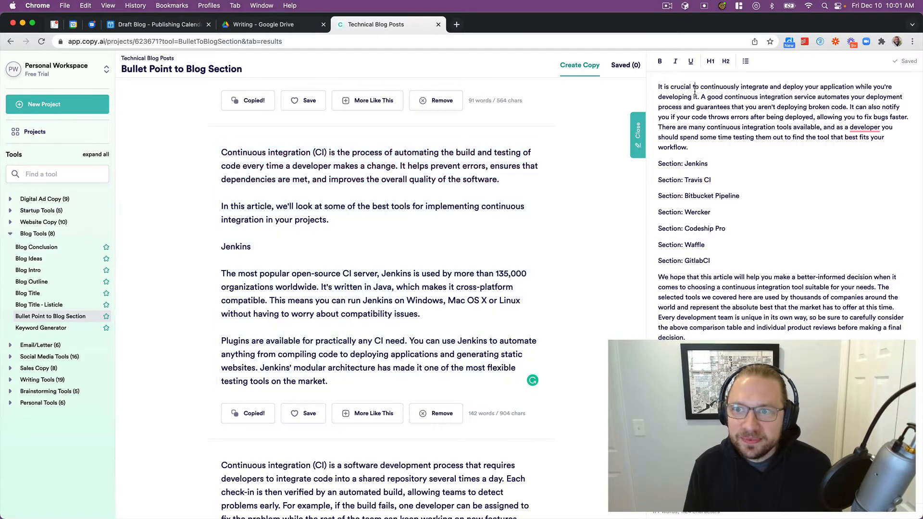
pyautogui.press('super+Up')
pyautogui.press('Return')
pyautogui.press('super+v')
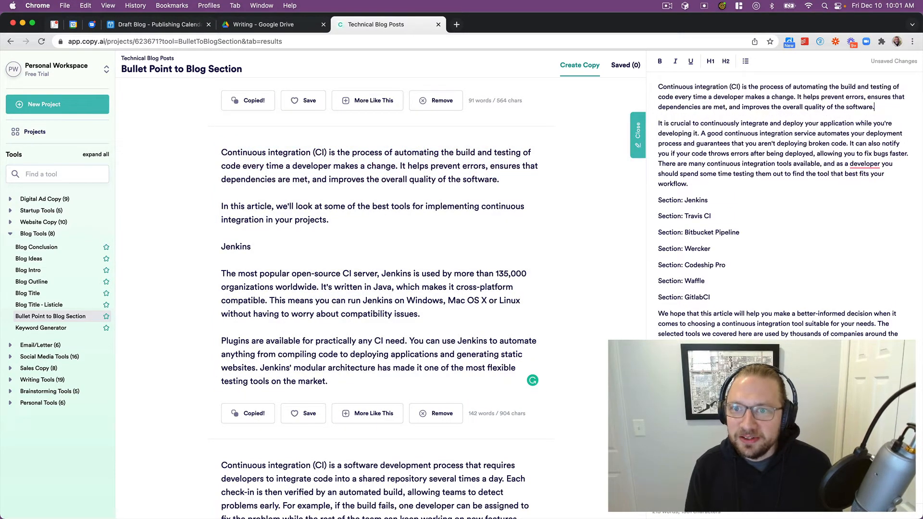
pyautogui.click(345, 219)
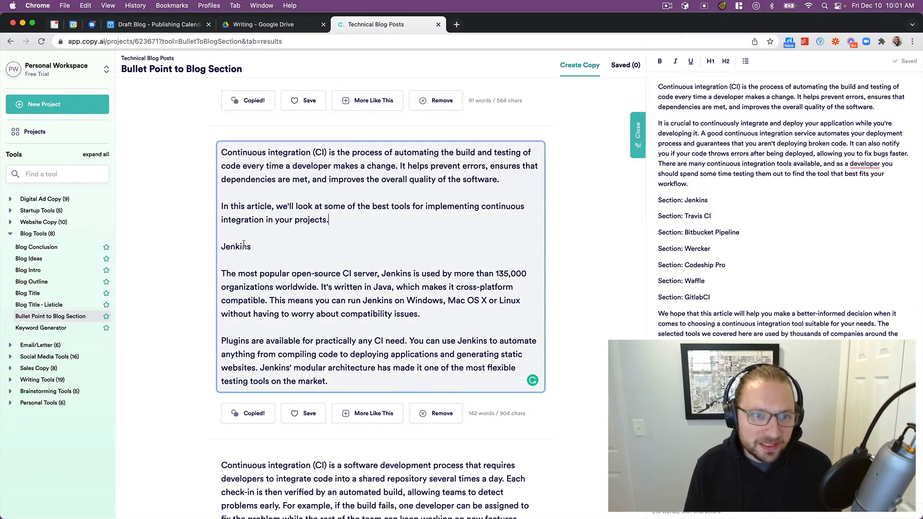
# Copy the second result's two Jenkins paragraphs, on its popularity and its plugins, into the document below the Jenkins outline entry
pyautogui.scroll(-1, 223, 240)
pyautogui.moveTo(223, 238); pyautogui.dragTo(467, 279)
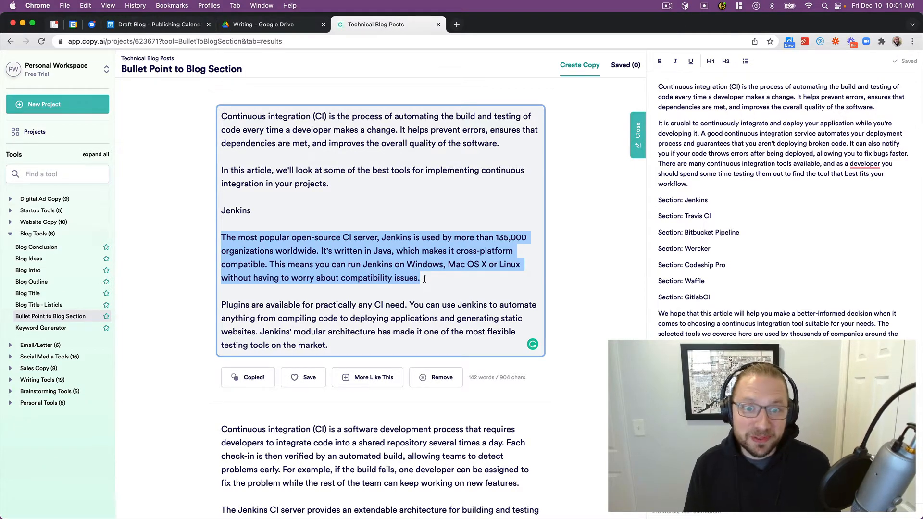
pyautogui.doubleClick(504, 236)
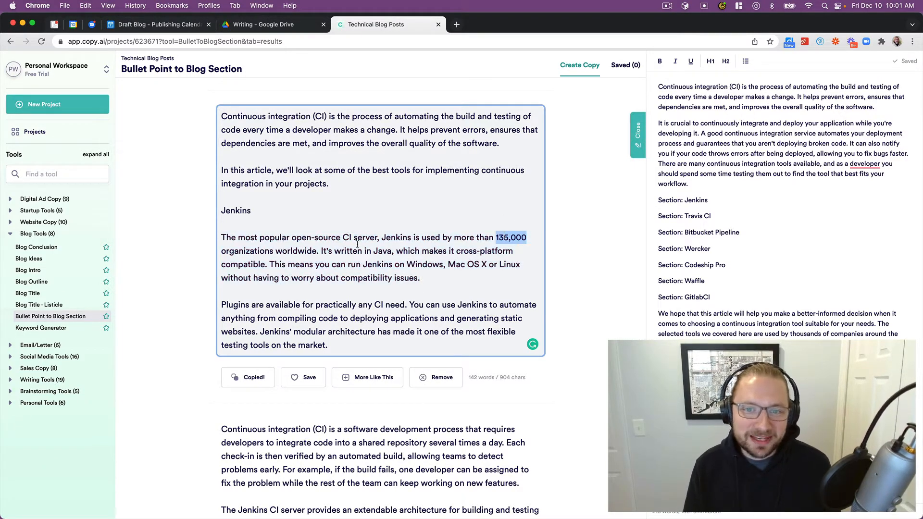
pyautogui.keyDown('shift'); pyautogui.click(318, 250); pyautogui.keyUp('shift')
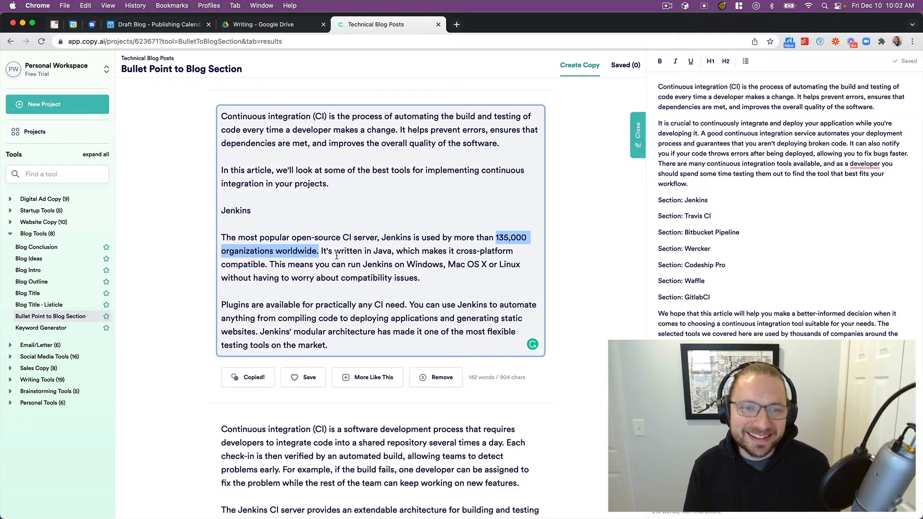
pyautogui.moveTo(329, 345); pyautogui.dragTo(220, 235)
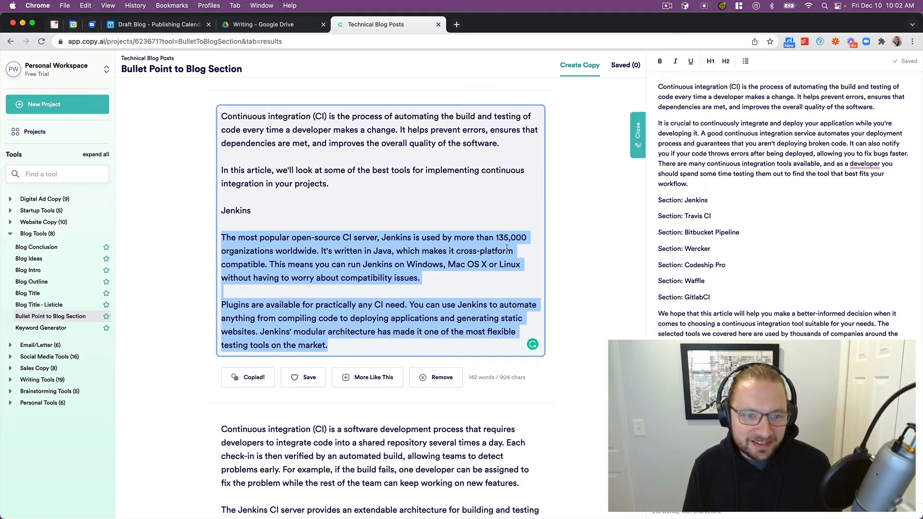
pyautogui.click(729, 201)
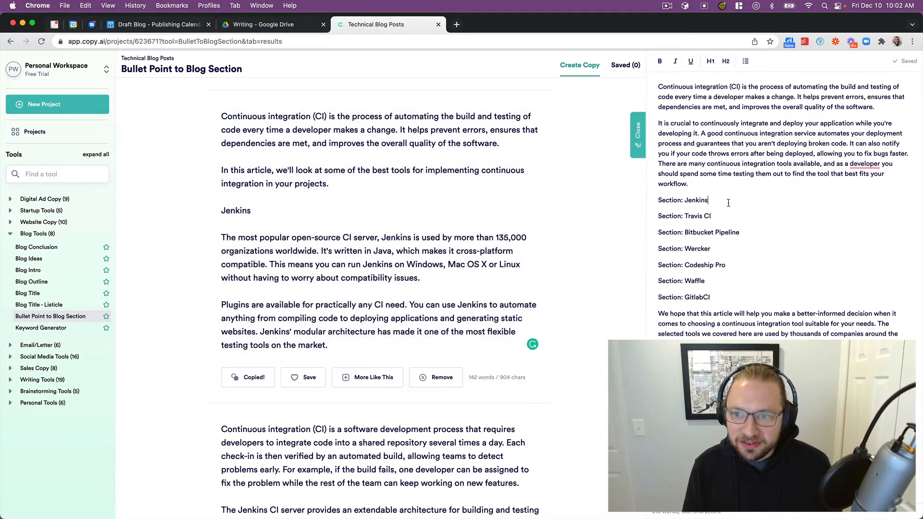
pyautogui.press('Return')
pyautogui.press('super+v')
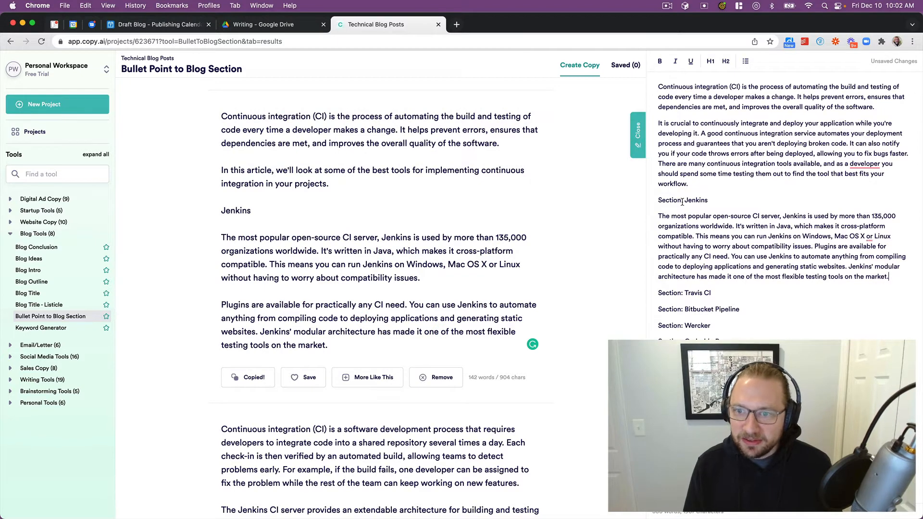
# Shorten the Jenkins outline entry to "Jenkins" and format it as an H2 heading
pyautogui.press('Right')
pyautogui.press('shift+super+Left')
pyautogui.press('BackSpace')
pyautogui.press('shift+super+Right')
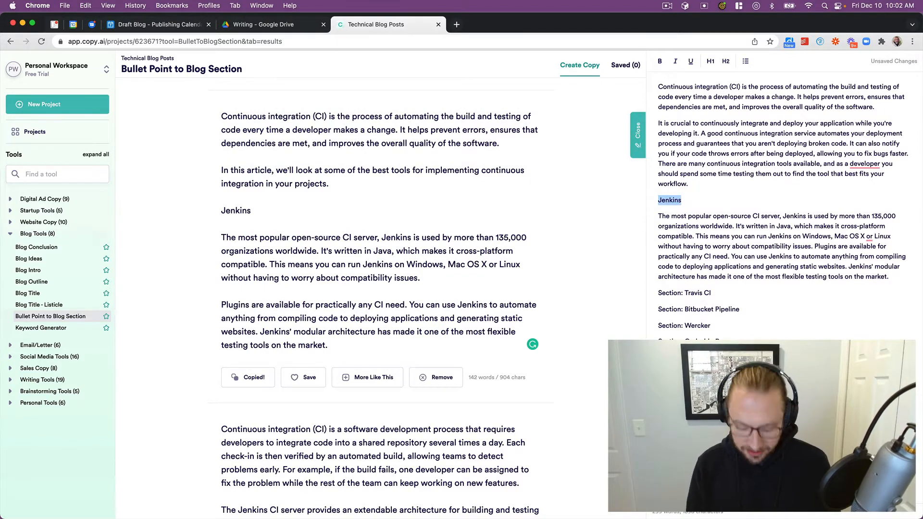
pyautogui.click(725, 61)
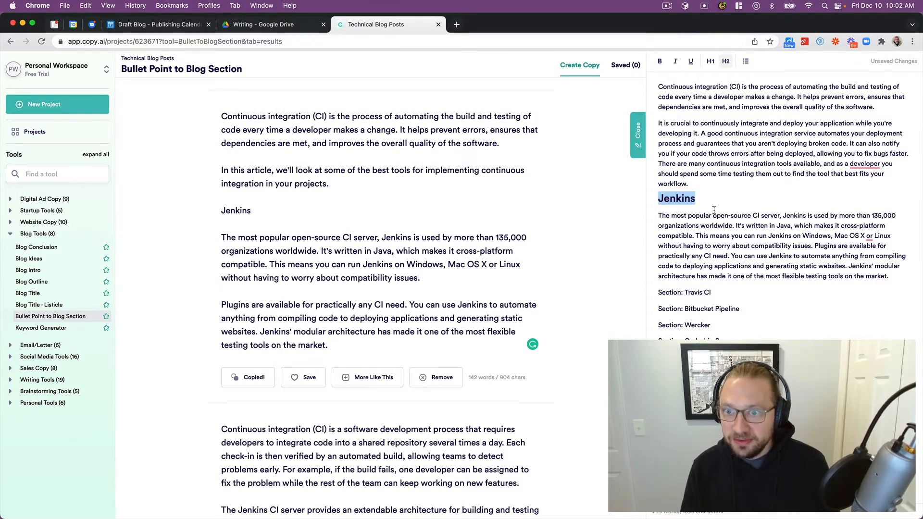
pyautogui.press('Right')
pyautogui.press('Right')
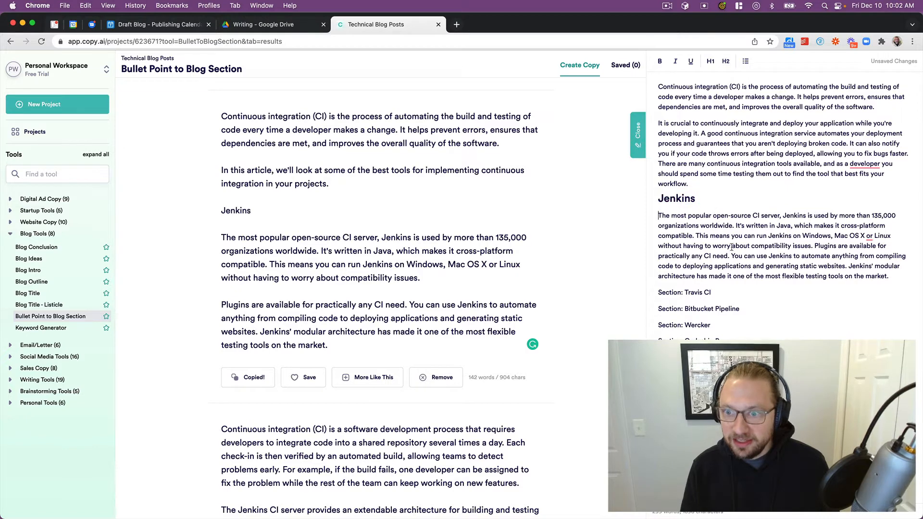
# Split the inserted Jenkins text into two paragraphs before "Plugins are available for practically any CI need"
pyautogui.click(814, 246)
pyautogui.press('Return')
pyautogui.press('Return')
pyautogui.press('BackSpace')
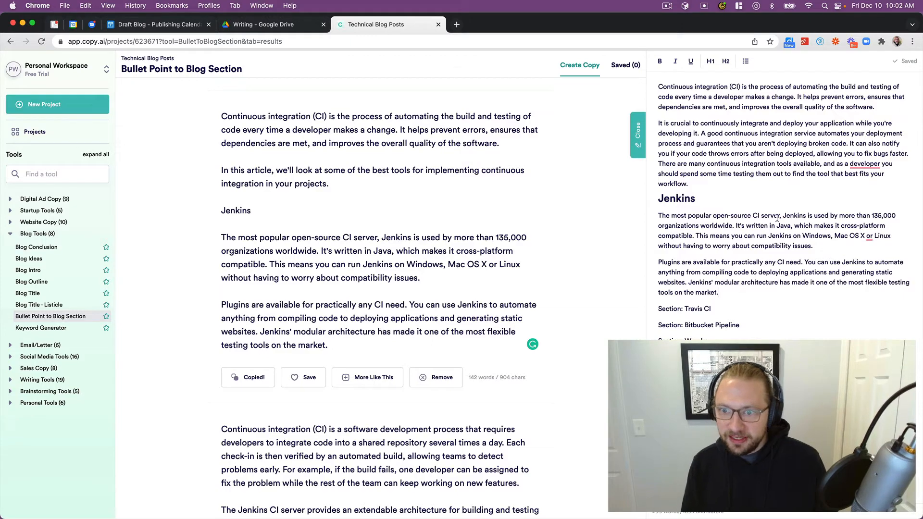
# Generate copy from the main point "Give an overview of Travis CI and some of the advantages of using it for continuous integration"
pyautogui.scroll(-4, 373, 269)
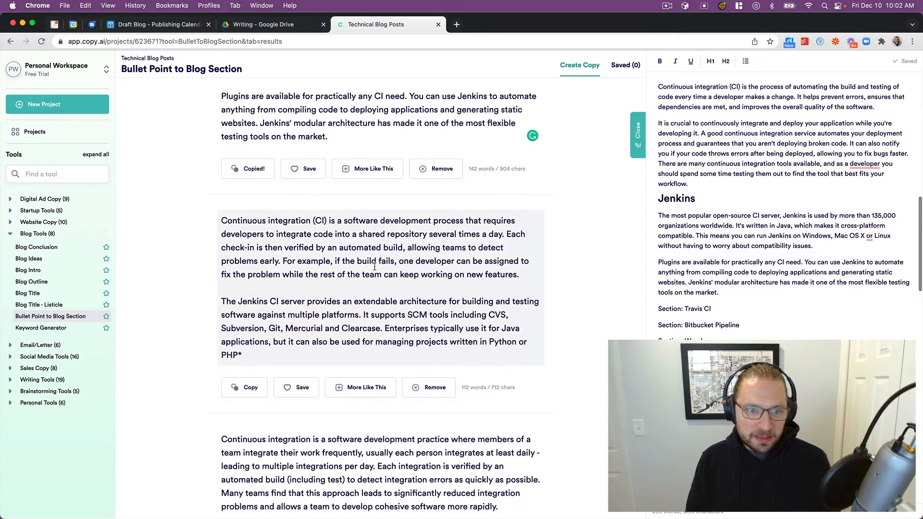
pyautogui.scroll(8, 374, 264)
pyautogui.scroll(6, 374, 264)
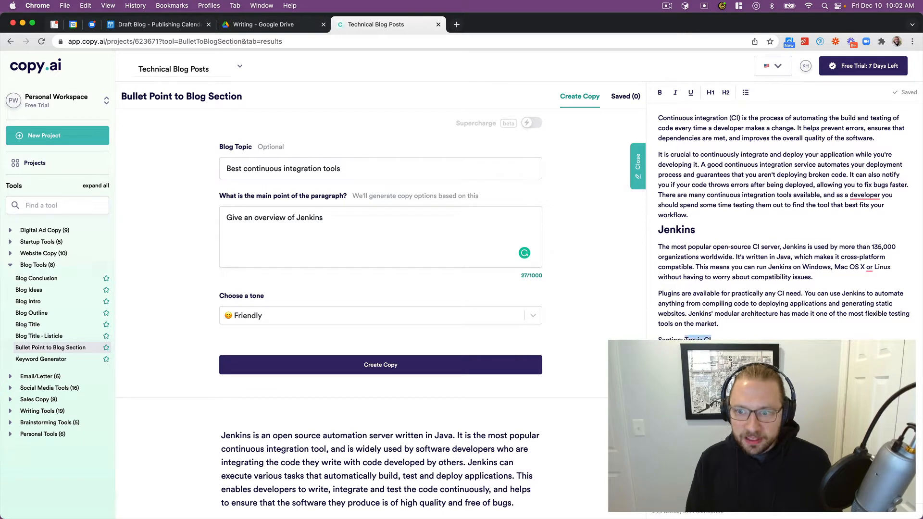
pyautogui.doubleClick(308, 219)
pyautogui.write('Travis CI')
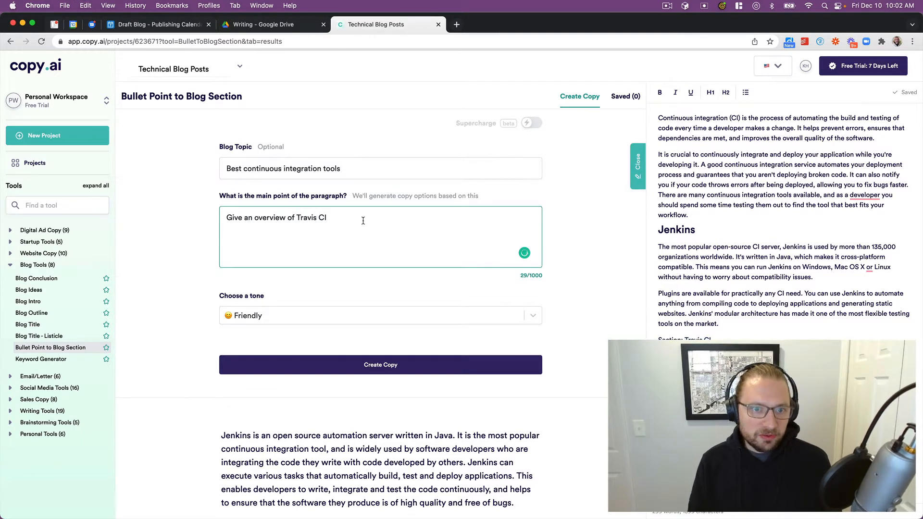
pyautogui.write(' and ')
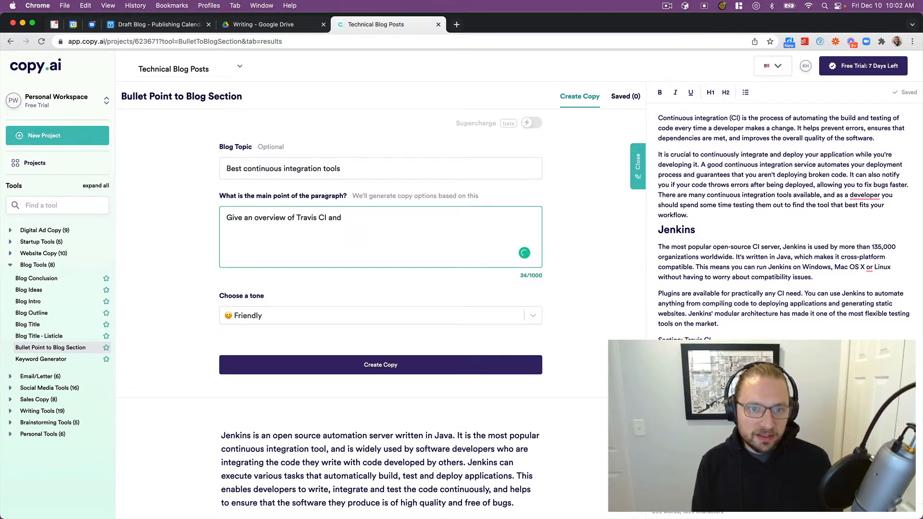
pyautogui.write('some of the advantages of using it for continuous integration')
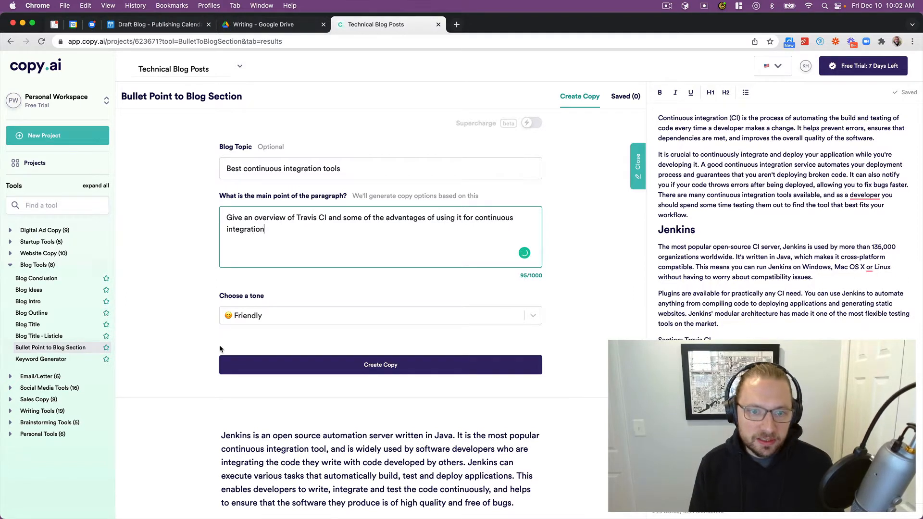
pyautogui.click(282, 365)
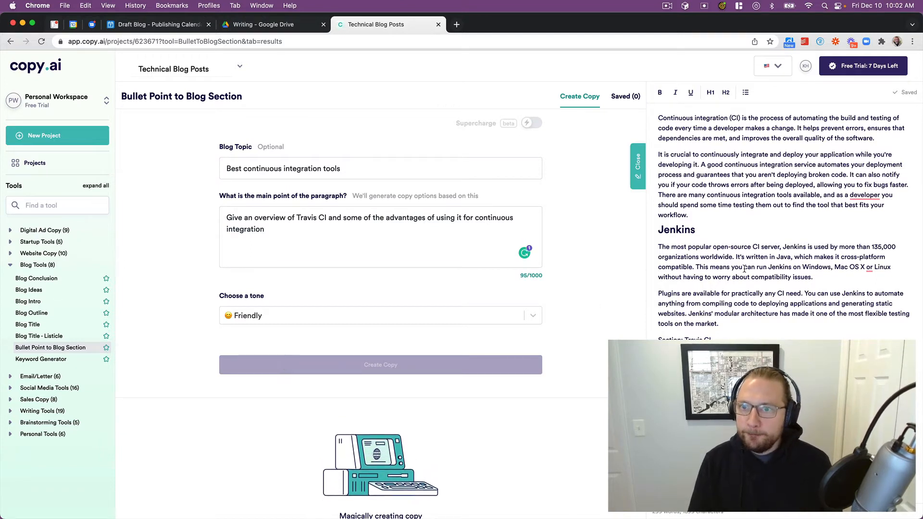
# Examine the first generated Travis CI section, checking its opening paragraph for a repeated definition of continuous integration
pyautogui.scroll(-3, 506, 339)
pyautogui.scroll(-4, 506, 335)
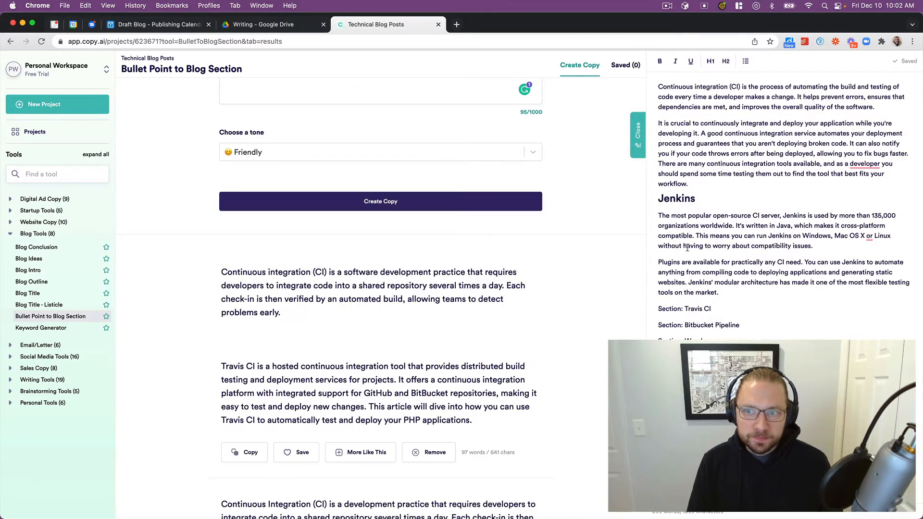
pyautogui.scroll(-3, 255, 293)
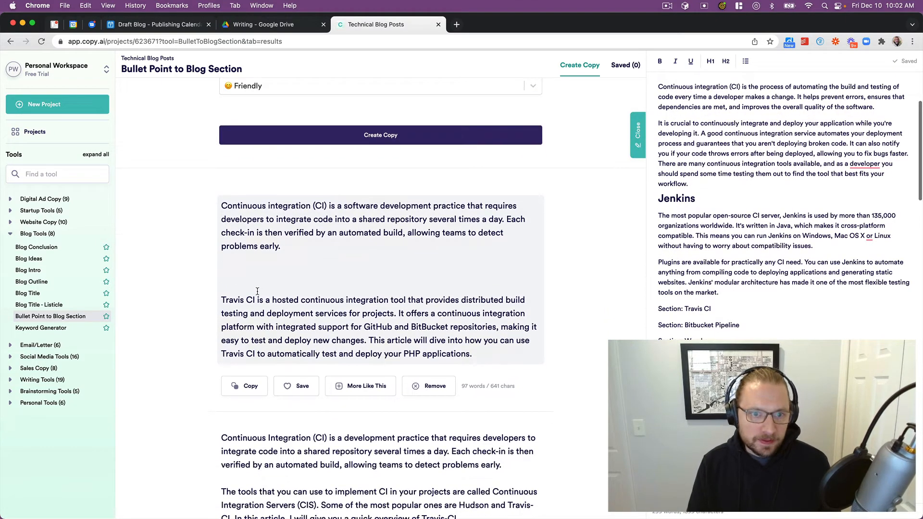
pyautogui.scroll(-3, 269, 260)
pyautogui.click(318, 192)
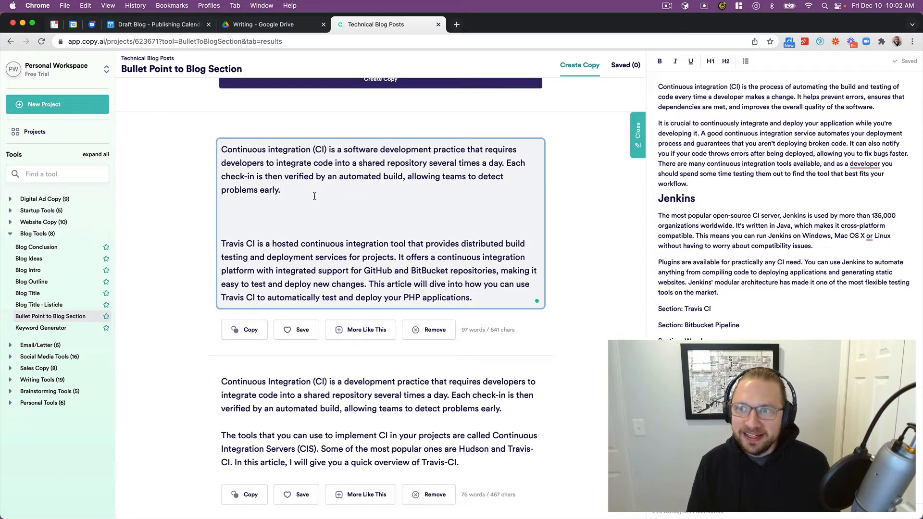
pyautogui.tripleClick(312, 176)
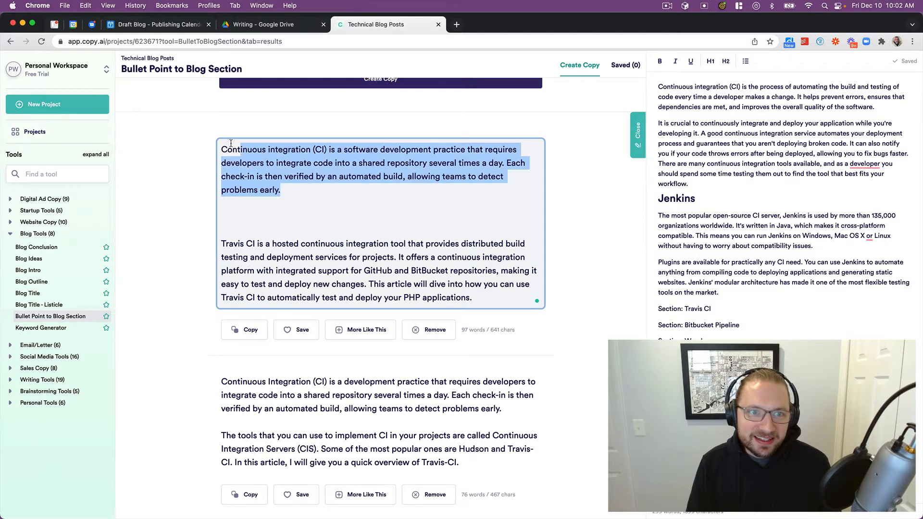
pyautogui.scroll(-4, 279, 209)
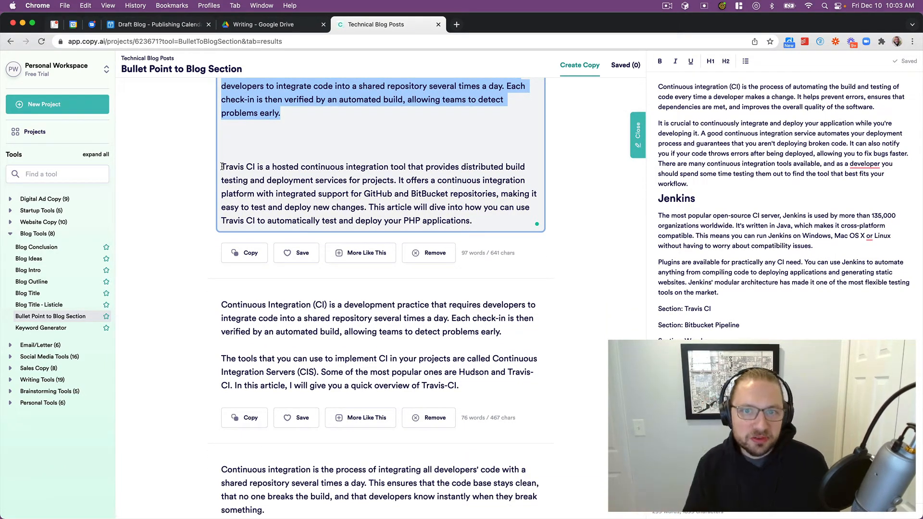
# Copy the first result's Travis CI description, check its closing sentence on PHP applications, and review the second result
pyautogui.moveTo(222, 167); pyautogui.dragTo(491, 225)
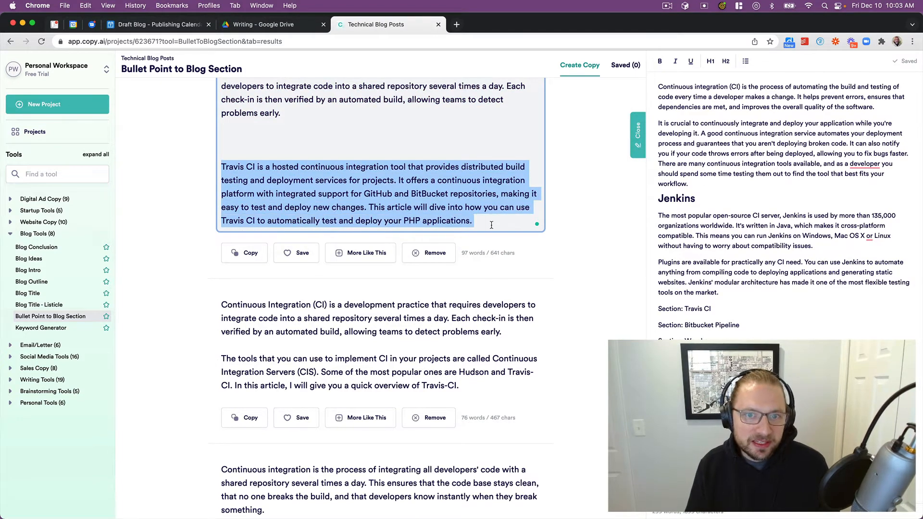
pyautogui.press('super+c')
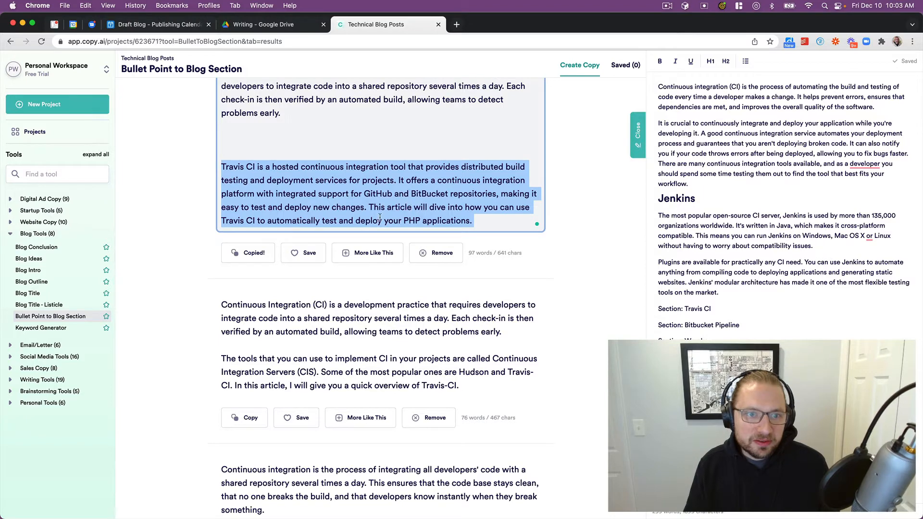
pyautogui.click(368, 208)
pyautogui.moveTo(368, 207); pyautogui.dragTo(490, 226)
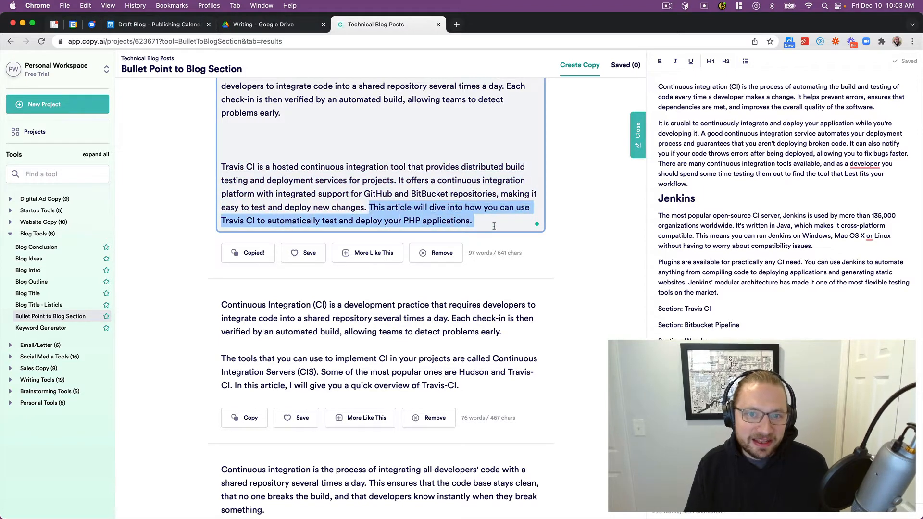
pyautogui.click(366, 207)
pyautogui.moveTo(366, 208); pyautogui.dragTo(207, 164)
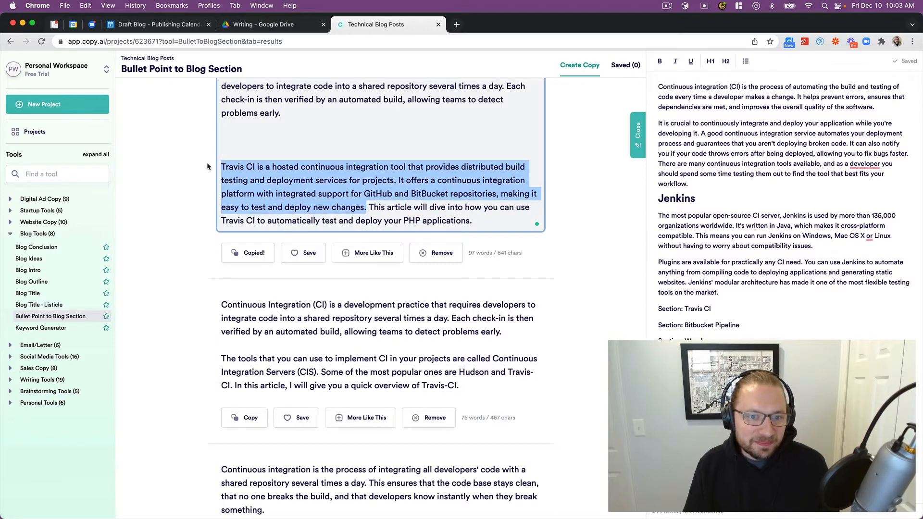
pyautogui.scroll(-3, 402, 288)
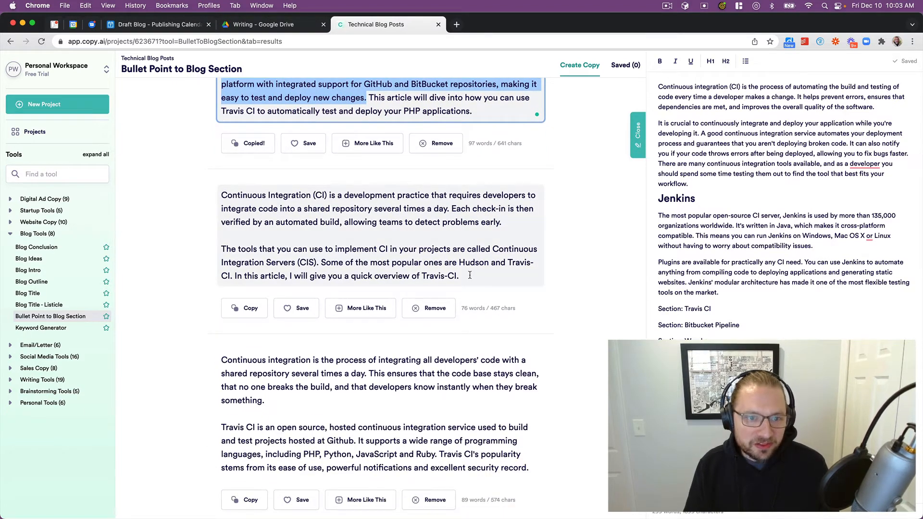
pyautogui.scroll(1, 469, 276)
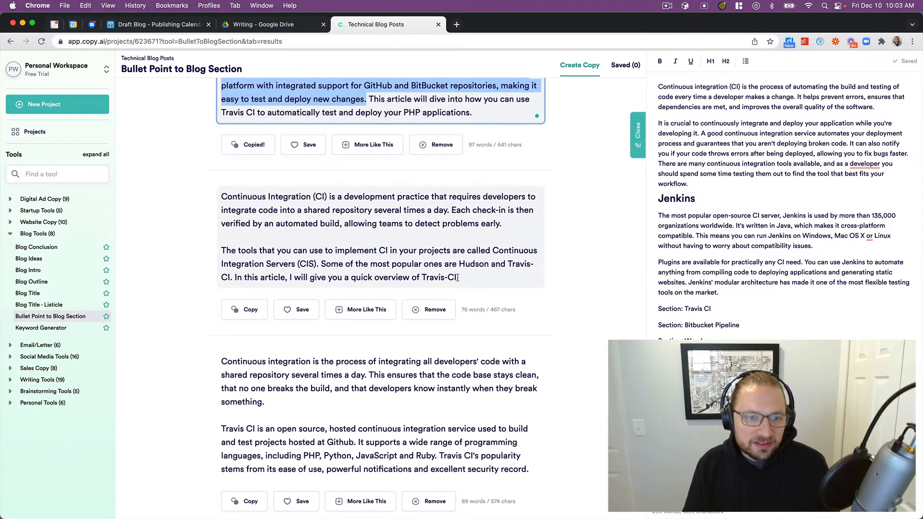
pyautogui.scroll(-1, 424, 240)
# Turn the Travis CI outline entry into an H2 heading reading "Travis CI" with the copied description inserted beneath it
pyautogui.click(735, 308)
pyautogui.press('super+Left')
pyautogui.hotkey('alt', 'shift', 'Right')
pyautogui.hotkey('shift', 'Right')
pyautogui.hotkey('shift', 'Right')
pyautogui.press('BackSpace')
pyautogui.press('super+Right')
pyautogui.press('Return')
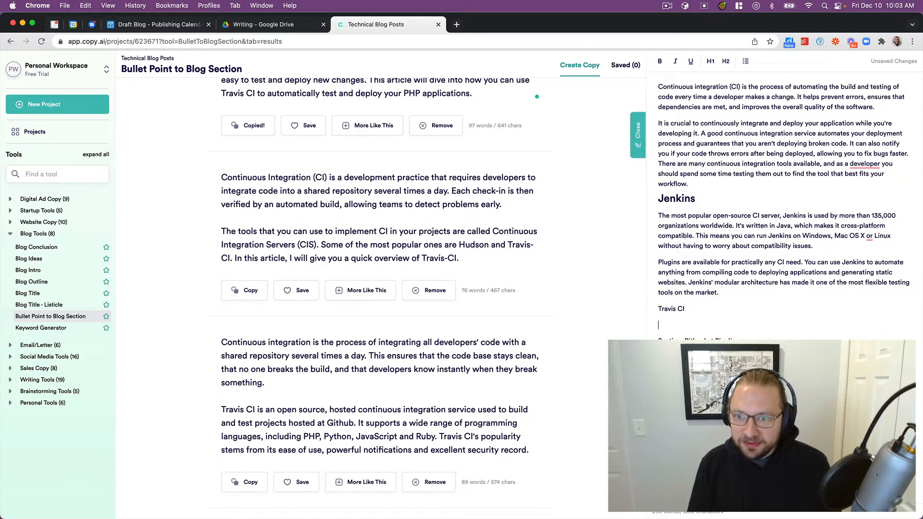
pyautogui.press('super+v')
pyautogui.tripleClick(665, 310)
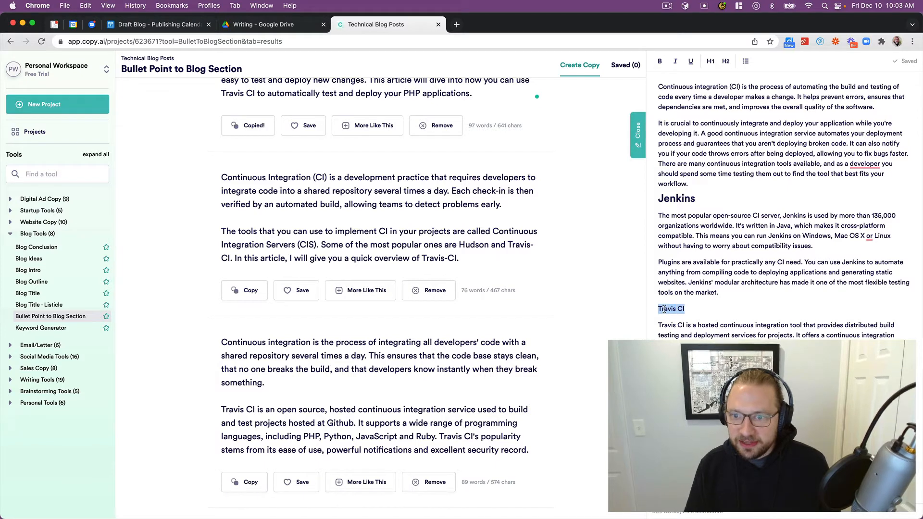
pyautogui.click(726, 61)
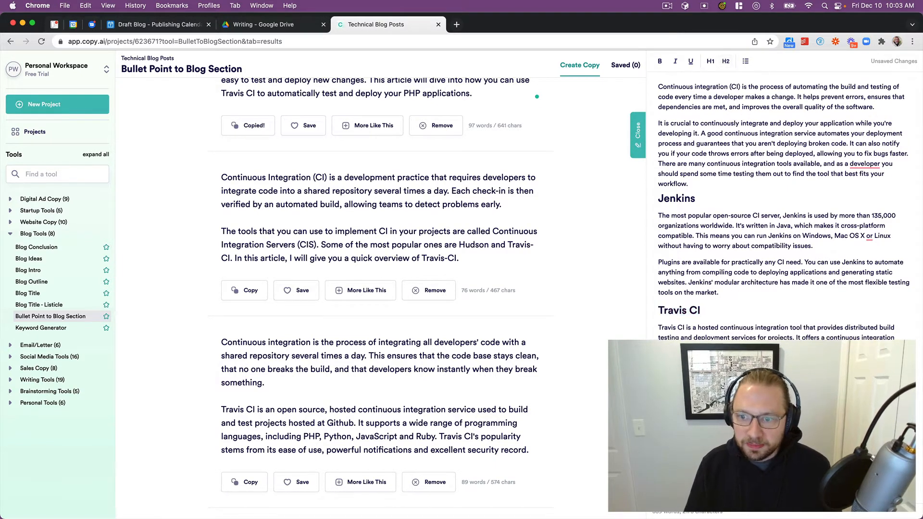
# Review the remaining generated Travis CI results and compare them with the Travis CI text already in the draft
pyautogui.scroll(-5, 399, 270)
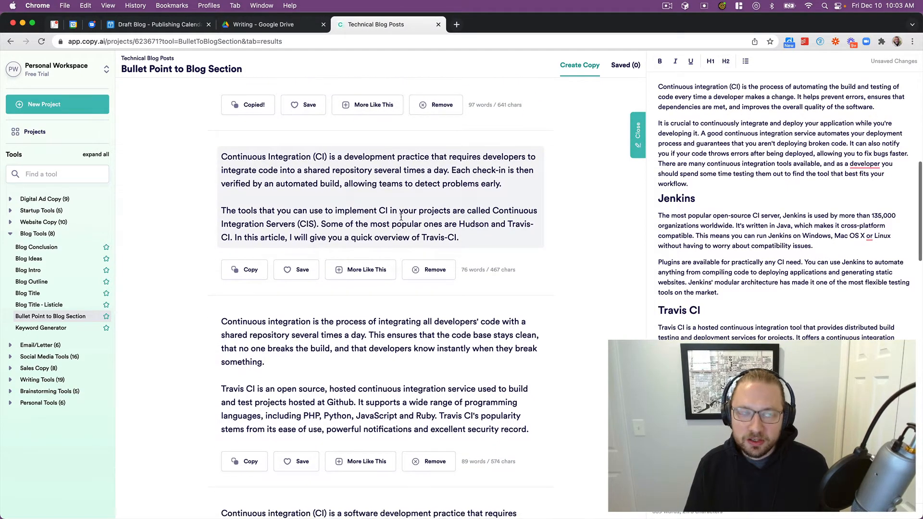
pyautogui.scroll(-2, 411, 228)
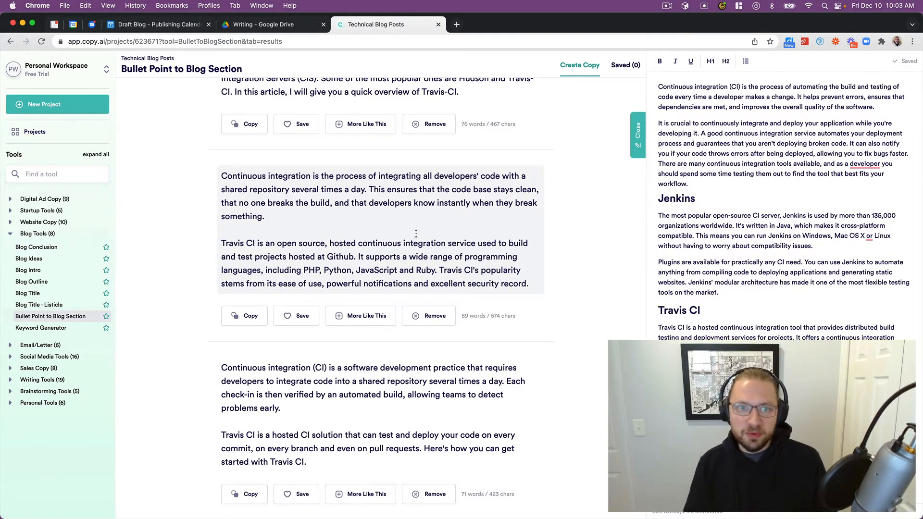
pyautogui.scroll(-1, 410, 235)
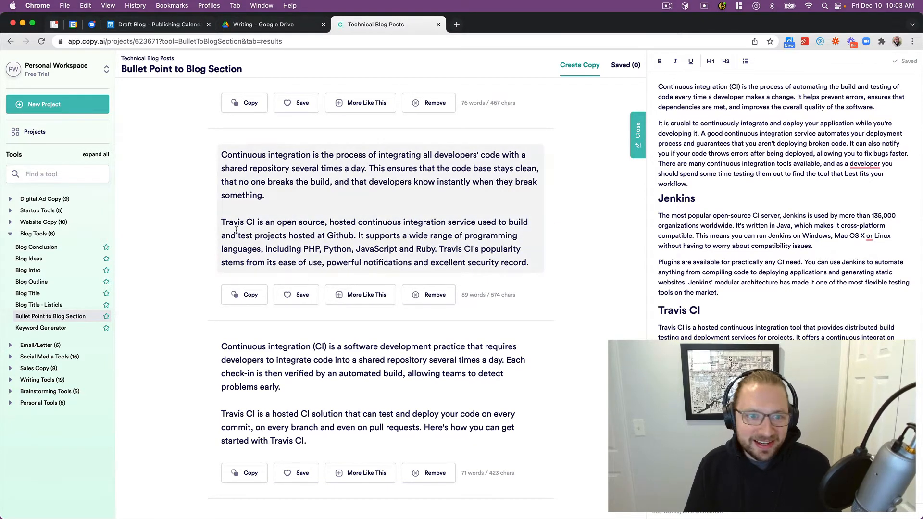
pyautogui.scroll(-1, 220, 223)
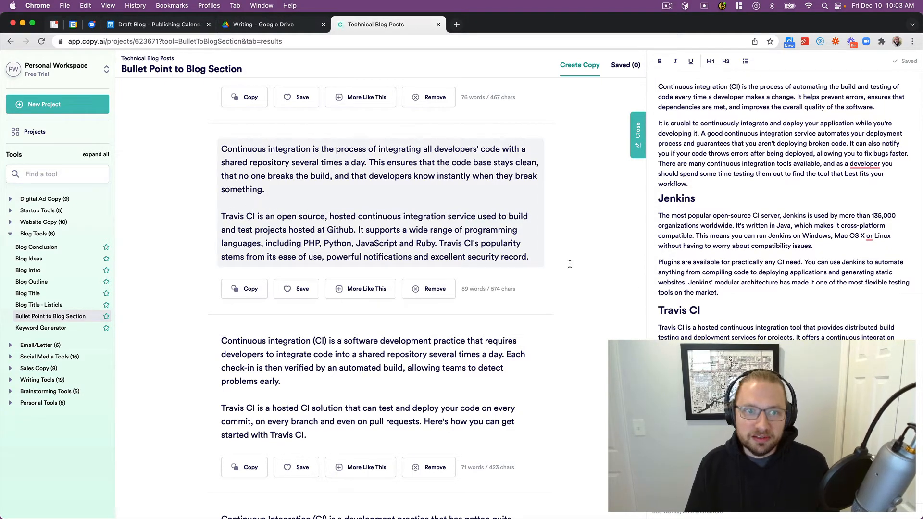
pyautogui.moveTo(731, 432); pyautogui.dragTo(645, 326)
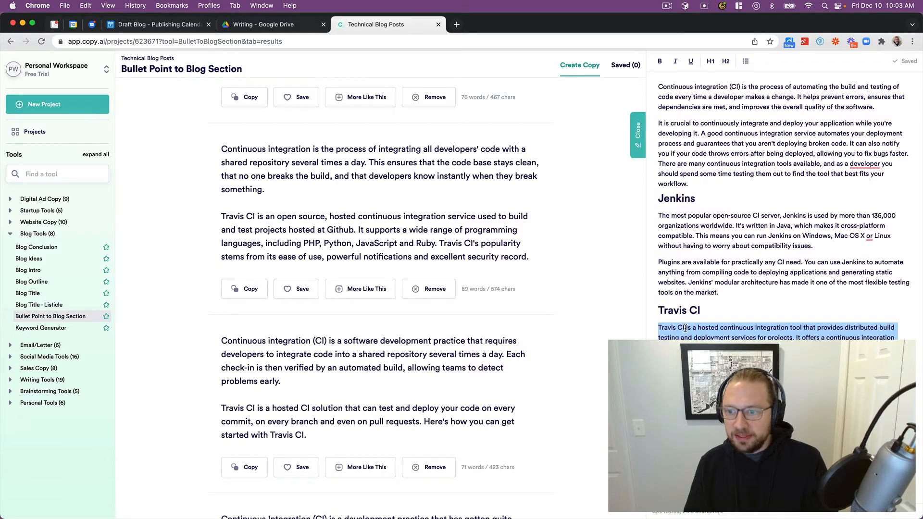
pyautogui.click(729, 253)
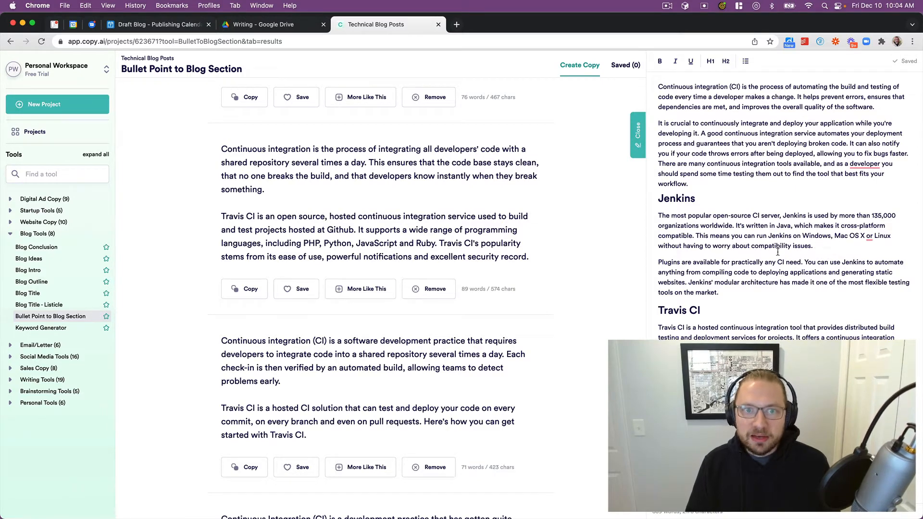
# Add a placeholder line reading "Personal experience..." at the end of the Jenkins section
pyautogui.click(735, 292)
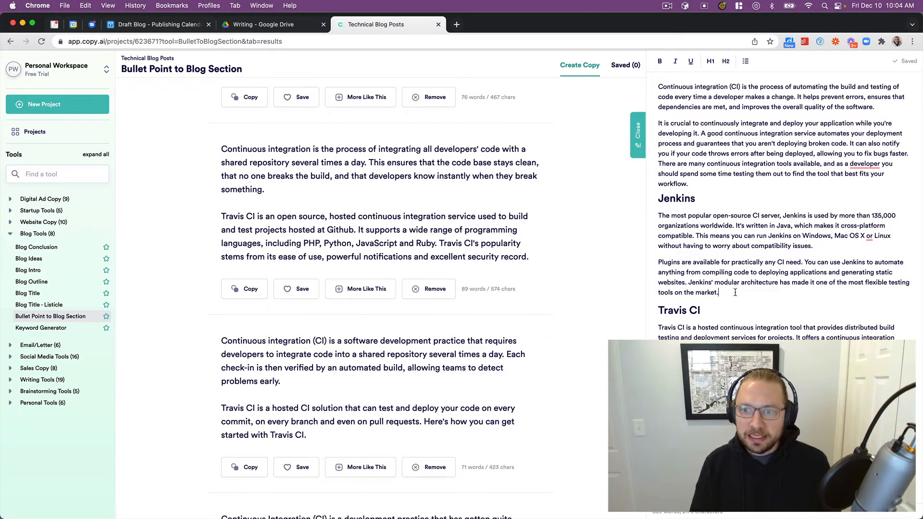
pyautogui.press('Return')
pyautogui.write('Personal experience...')
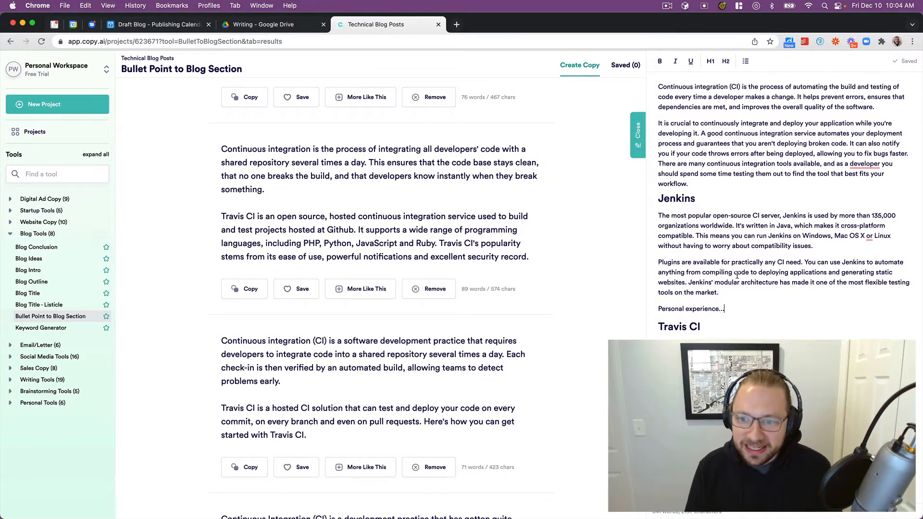
# Copy the third result's description of Travis CI as an open source, hosted service and paste it into the draft's Travis CI section
pyautogui.scroll(-2, 737, 274)
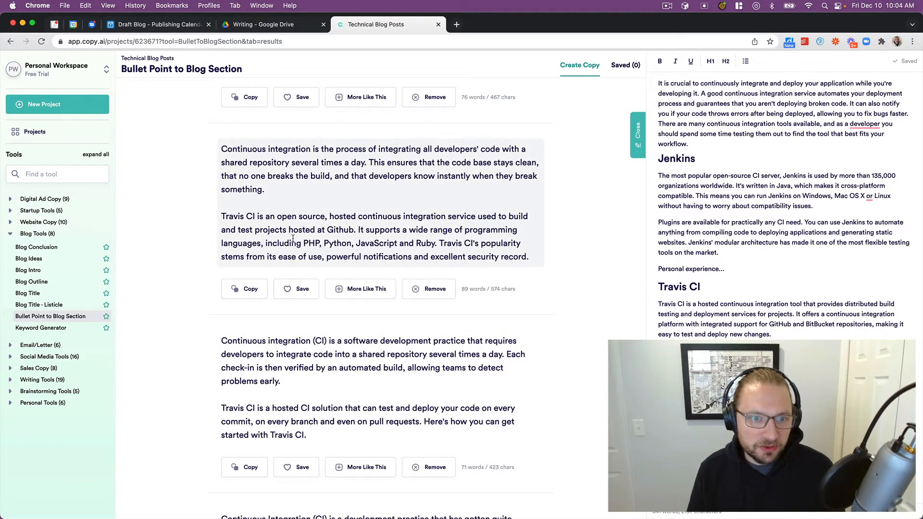
pyautogui.click(296, 216)
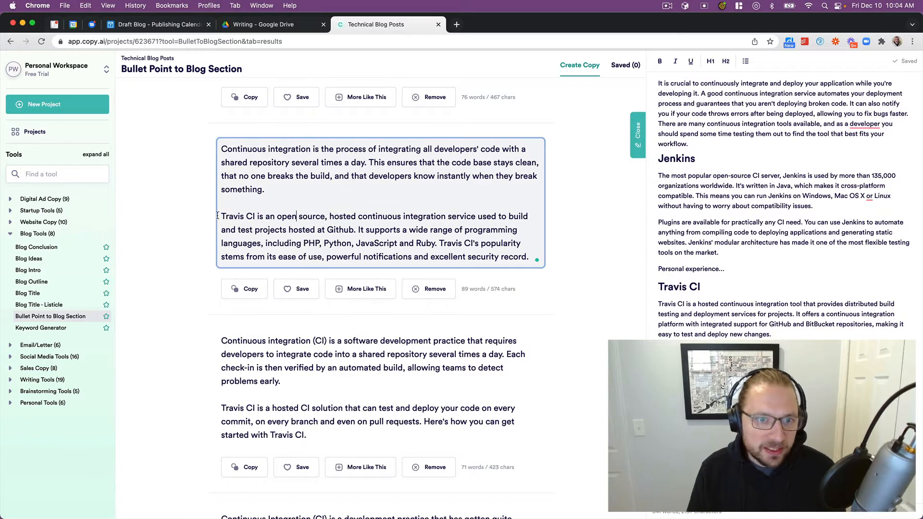
pyautogui.moveTo(220, 216); pyautogui.dragTo(530, 257)
pyautogui.press('super+c')
pyautogui.click(720, 336)
pyautogui.press('super+v')
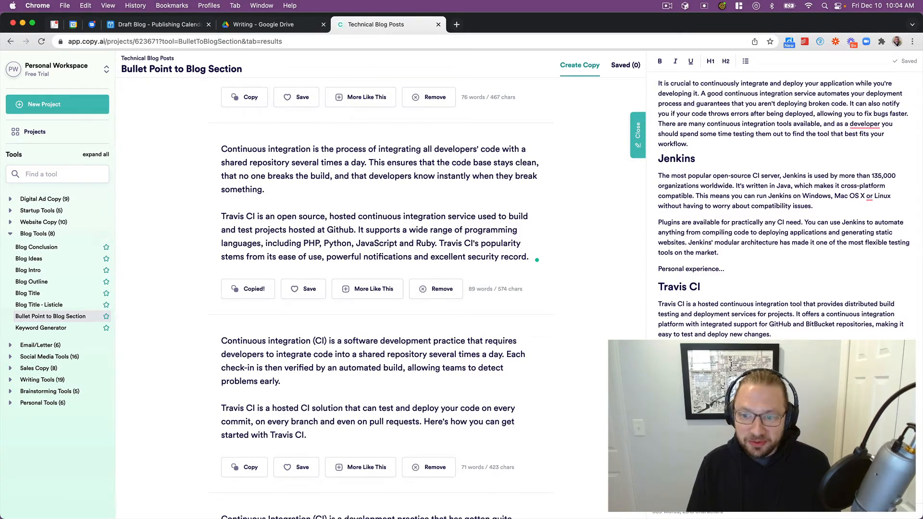
# Search the web for "travis ci open source," and read the Travis CI blog post "Open Source at Travis CI - An Update"
pyautogui.press('super+t')
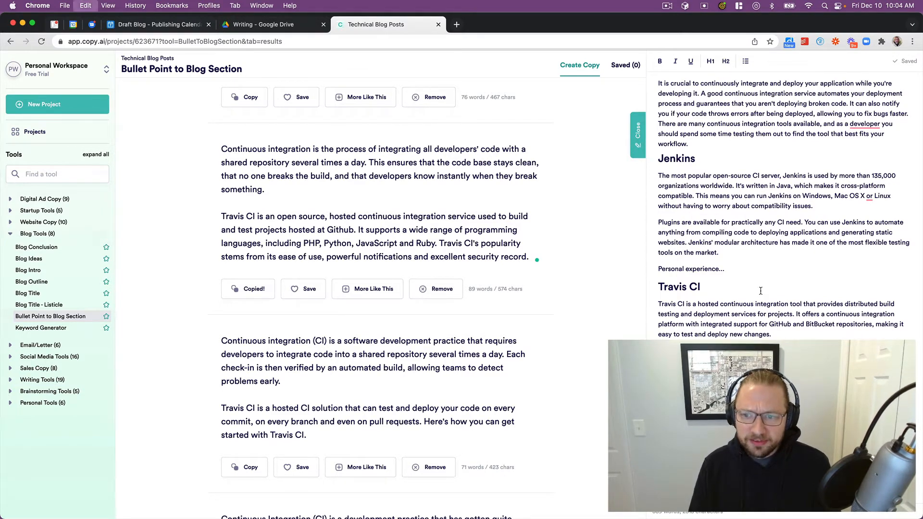
pyautogui.write('travis ')
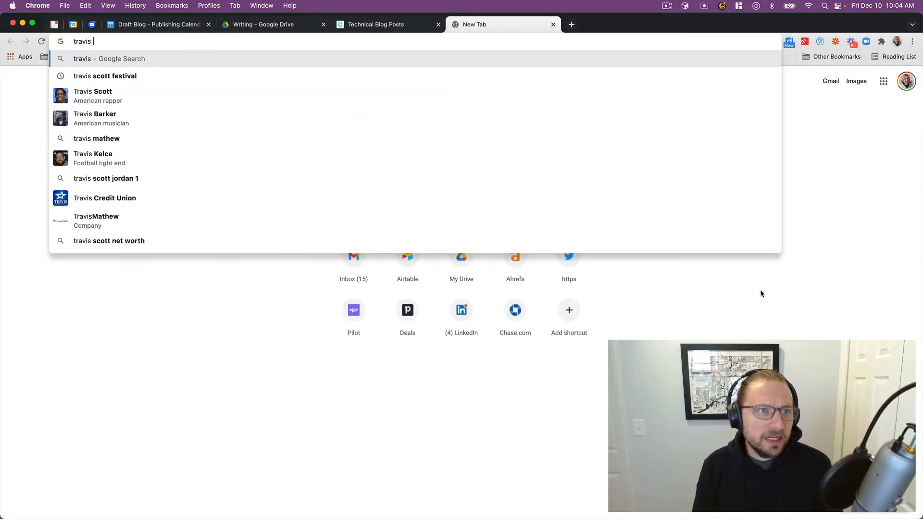
pyautogui.write('ci open source,')
pyautogui.press('Return')
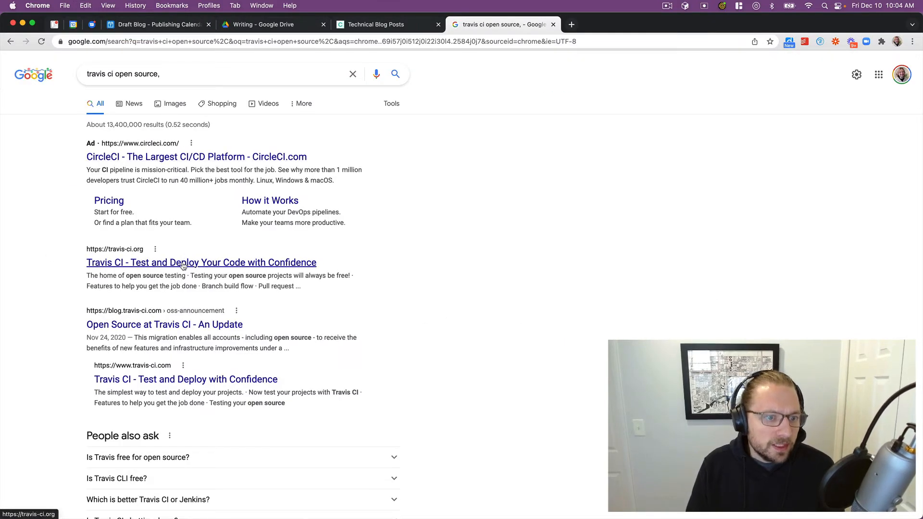
pyautogui.click(166, 327)
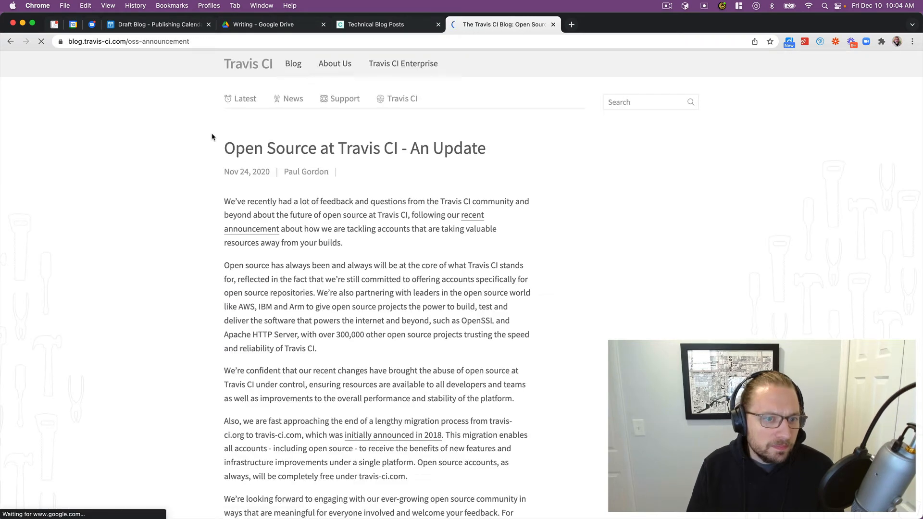
pyautogui.scroll(-2, 194, 150)
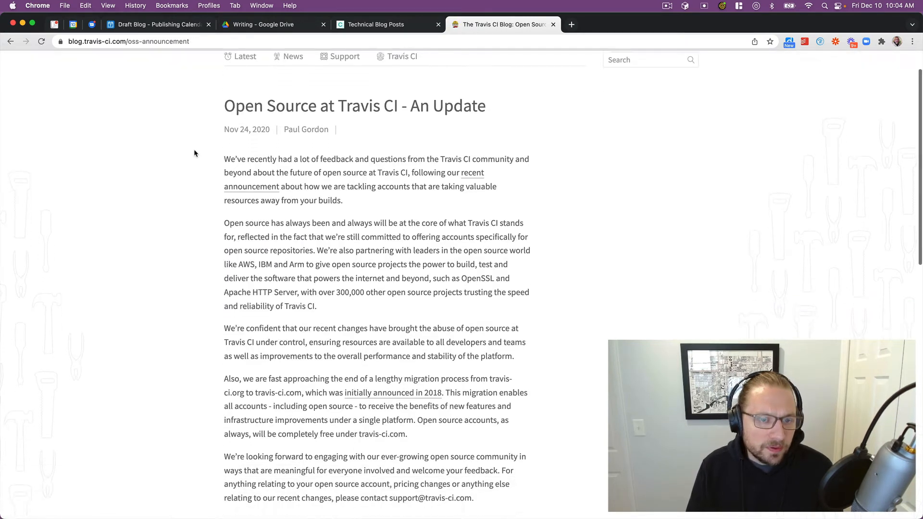
pyautogui.scroll(-4, 194, 153)
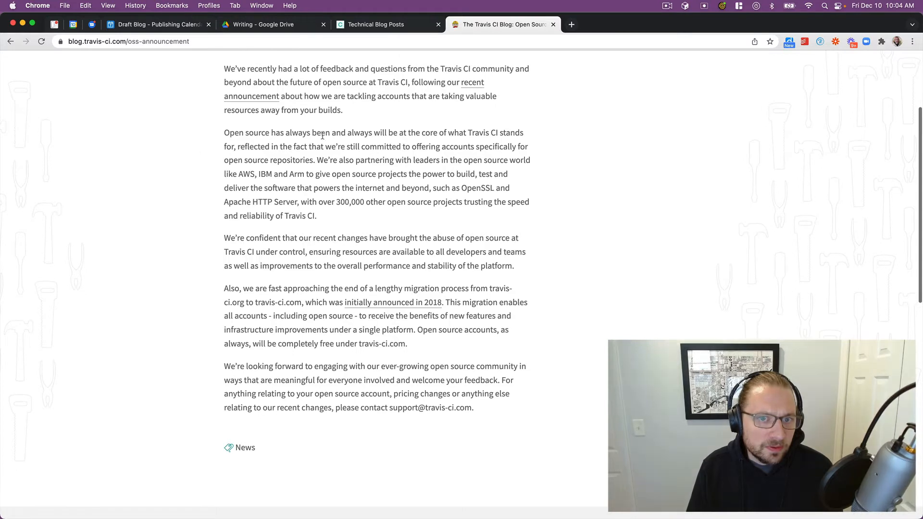
pyautogui.scroll(-10, 324, 135)
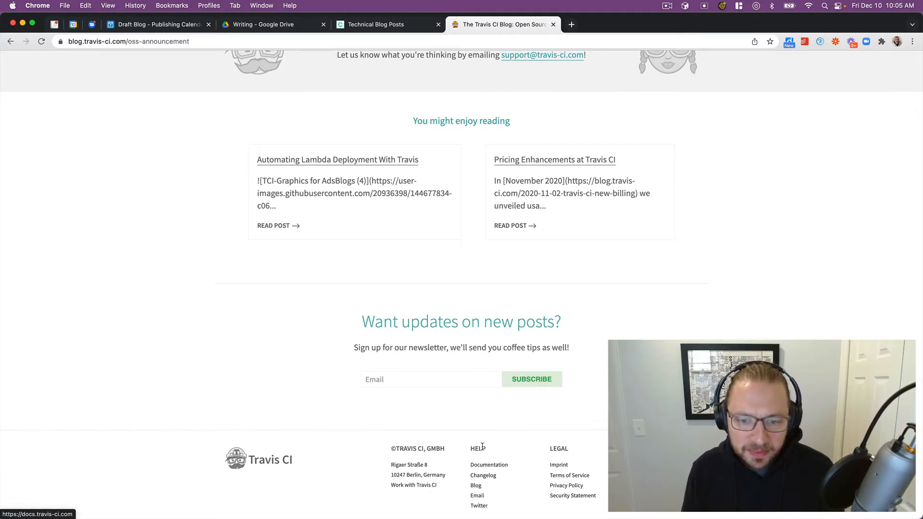
pyautogui.scroll(20, 424, 344)
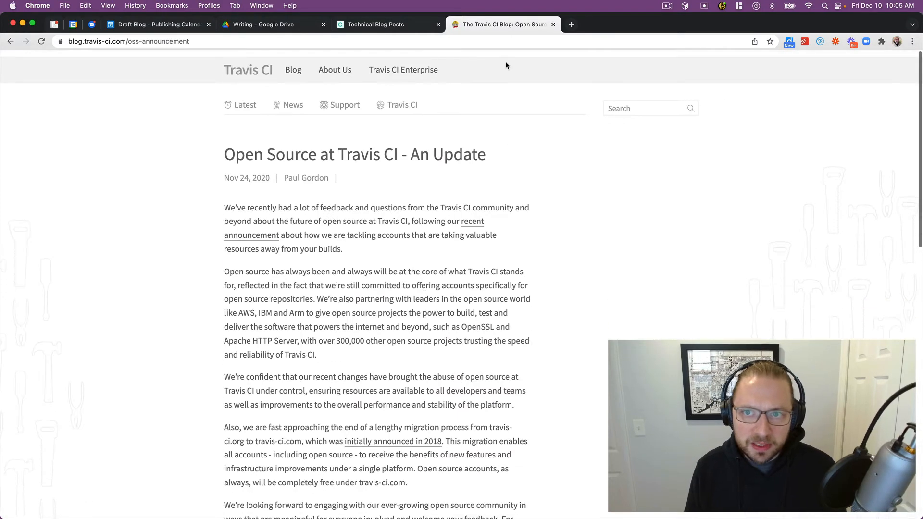
# Return to the search results, change the query to "travis ci github", and open the travis-ci/travis-ci repository
pyautogui.click(8, 42)
pyautogui.scroll(-4, 158, 301)
pyautogui.scroll(-4, 194, 417)
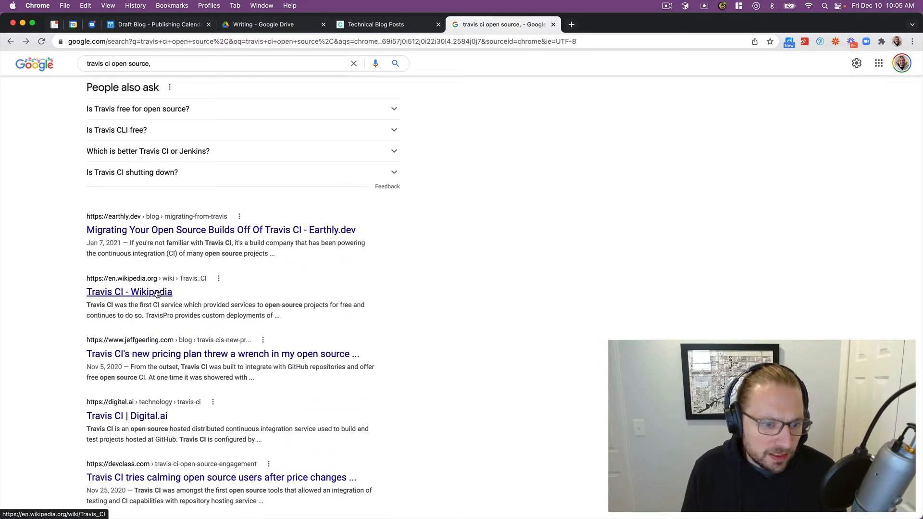
pyautogui.scroll(8, 163, 307)
pyautogui.click(144, 74)
pyautogui.press('BackSpace')
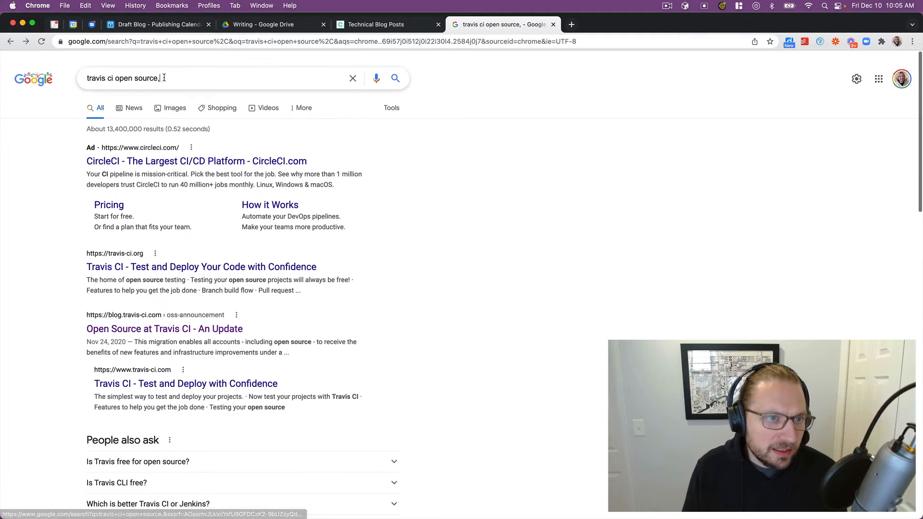
pyautogui.hotkey('alt', 'shift', 'Left')
pyautogui.hotkey('alt', 'shift', 'Left')
pyautogui.write('github')
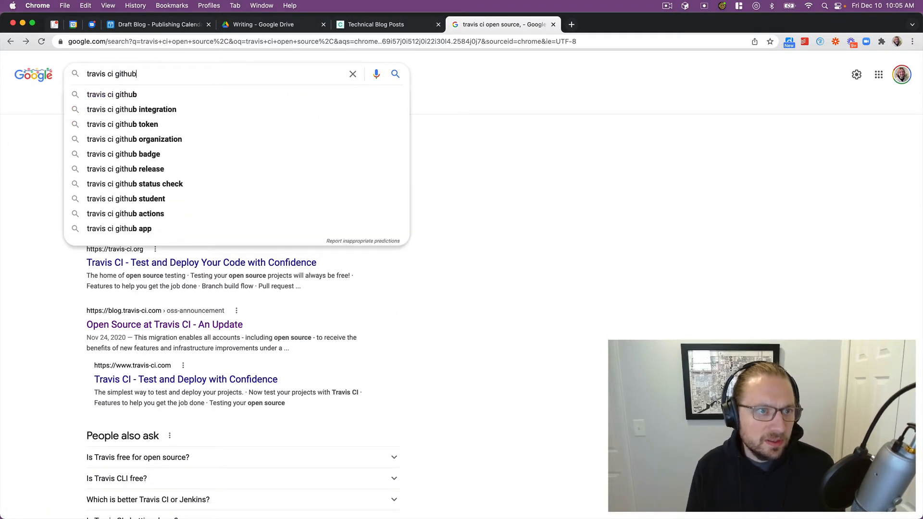
pyautogui.press('Return')
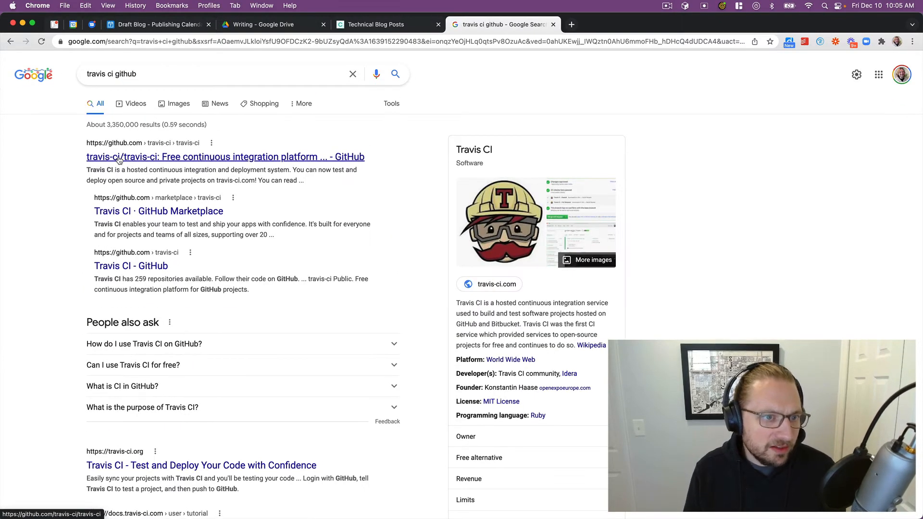
pyautogui.click(120, 160)
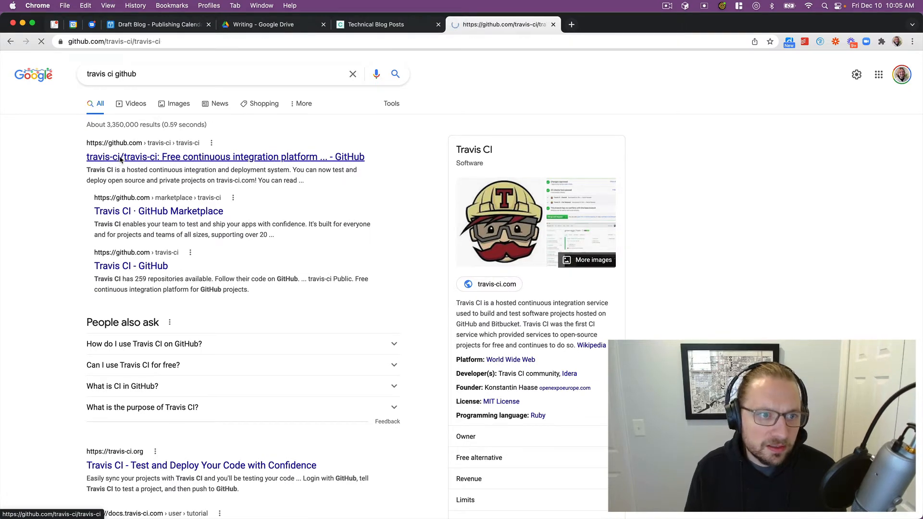
# Examine the travis-ci README and the linked travis-hub repository for open-source details, and close the research tab
pyautogui.scroll(-3, 57, 178)
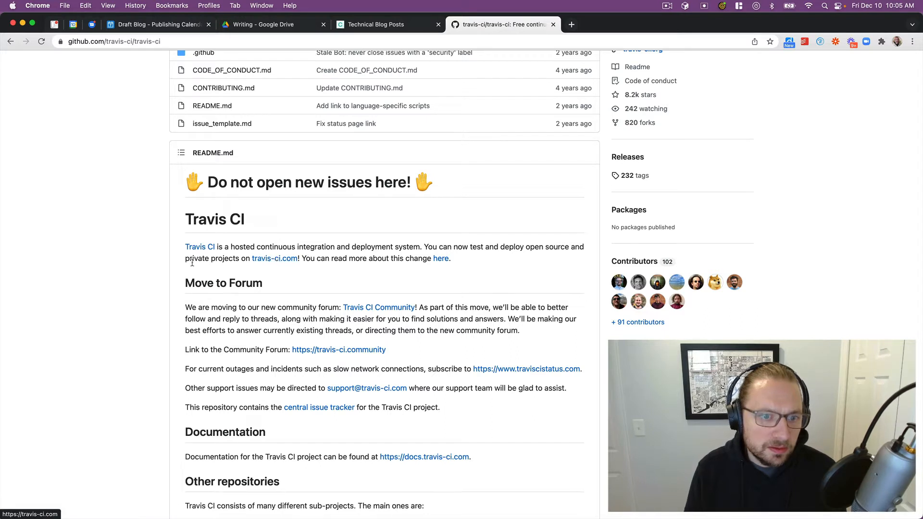
pyautogui.scroll(-3, 173, 264)
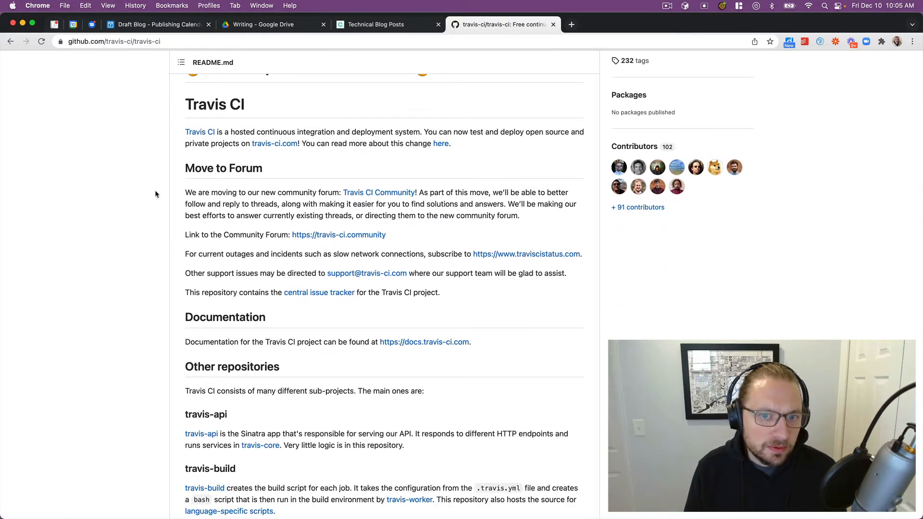
pyautogui.scroll(-3, 155, 194)
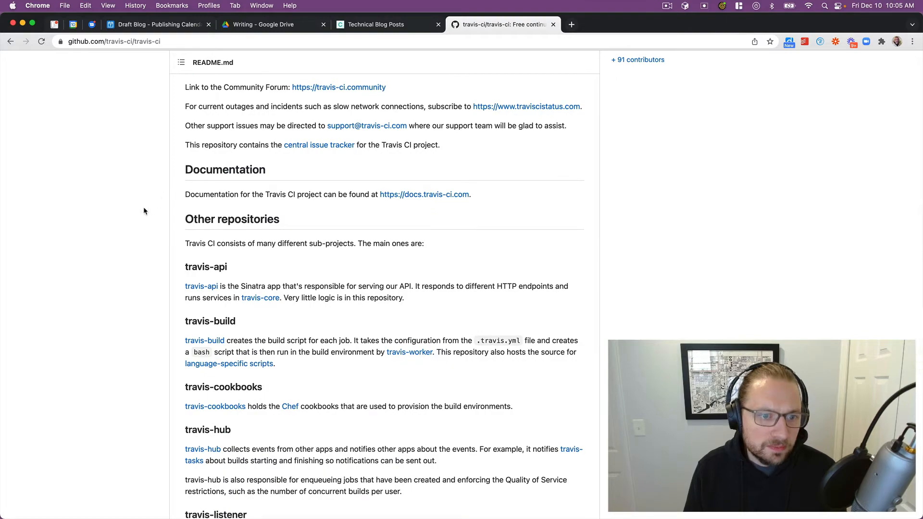
pyautogui.scroll(1, 144, 211)
pyautogui.scroll(-5, 144, 204)
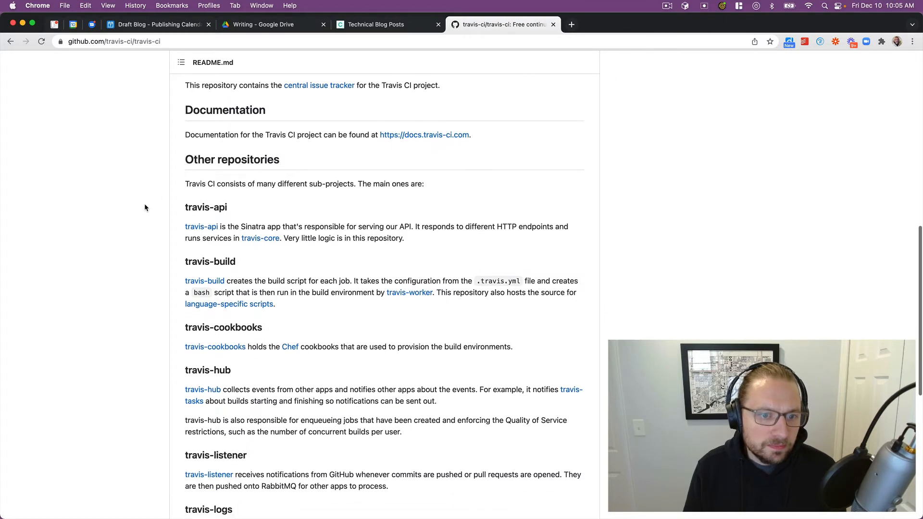
pyautogui.scroll(-3, 144, 208)
pyautogui.scroll(15, 144, 207)
pyautogui.scroll(-1, 197, 206)
pyautogui.scroll(1, 202, 207)
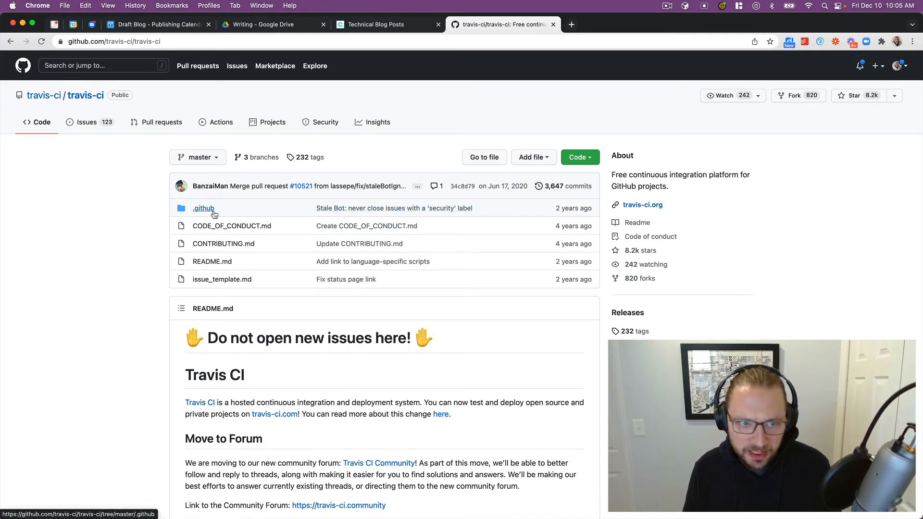
pyautogui.scroll(-20, 212, 221)
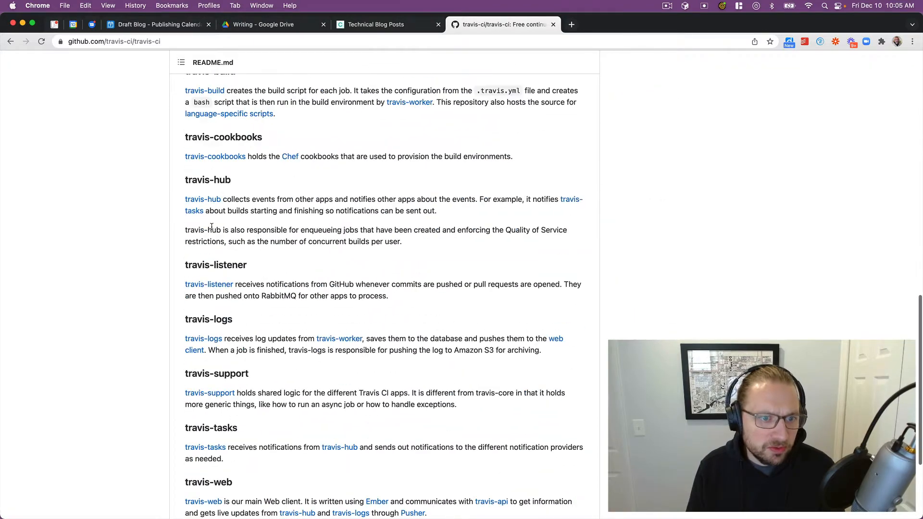
pyautogui.click(209, 199)
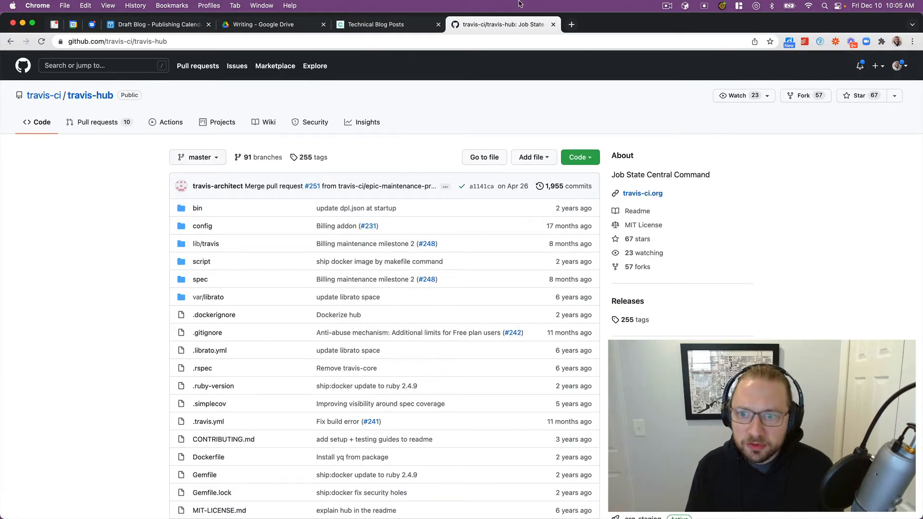
pyautogui.click(553, 25)
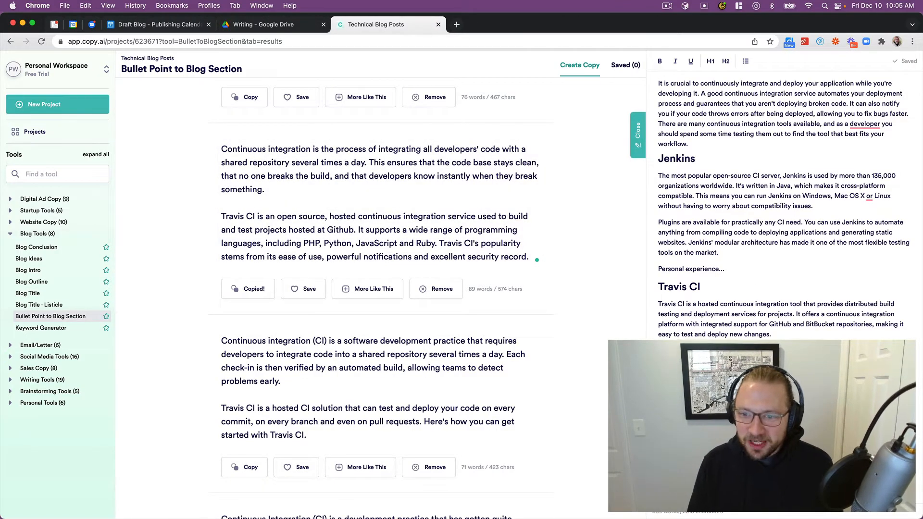
# Delete the "Personal experience..." placeholder line from the end of the Jenkins section
pyautogui.press('BackSpace')
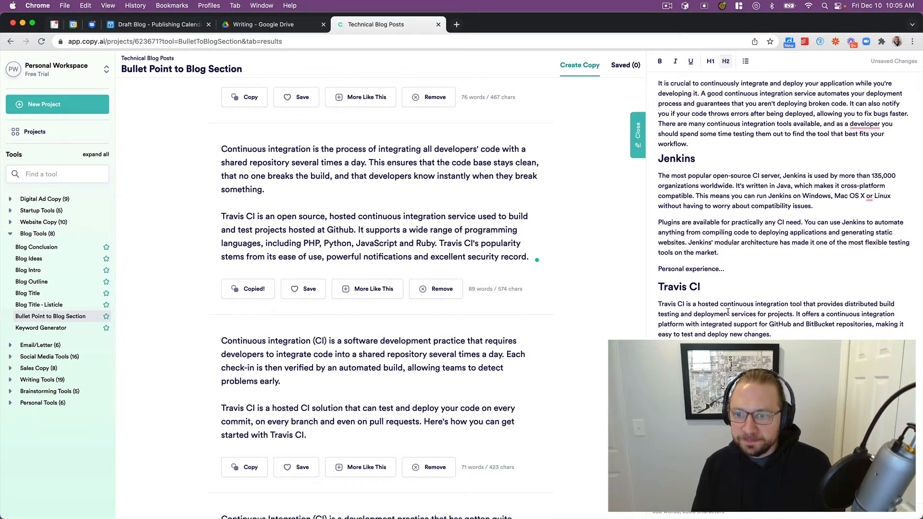
pyautogui.moveTo(725, 269); pyautogui.dragTo(632, 275)
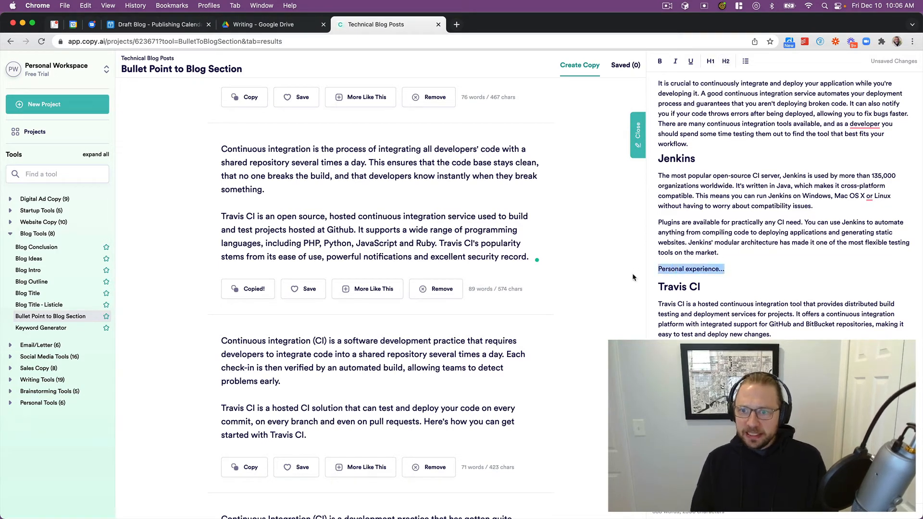
pyautogui.press('BackSpace')
pyautogui.press('BackSpace')
pyautogui.scroll(2, 794, 164)
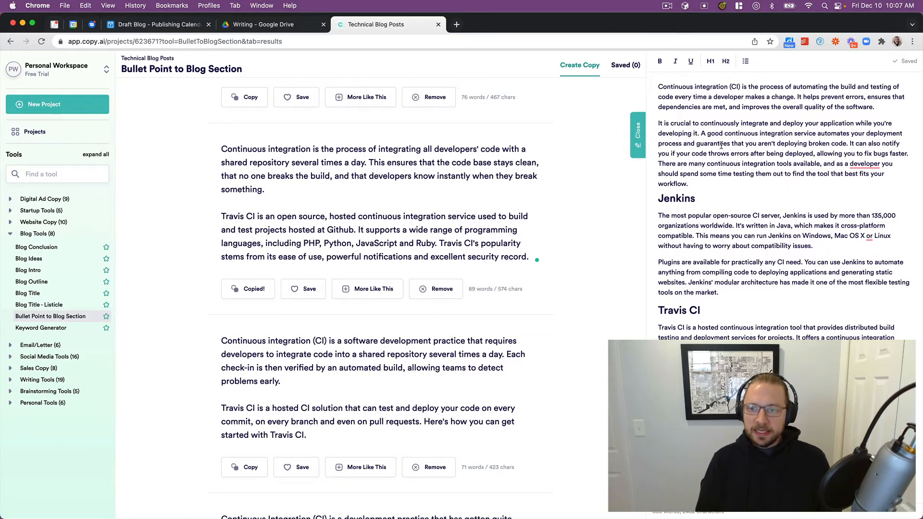
pyautogui.scroll(-5, 711, 152)
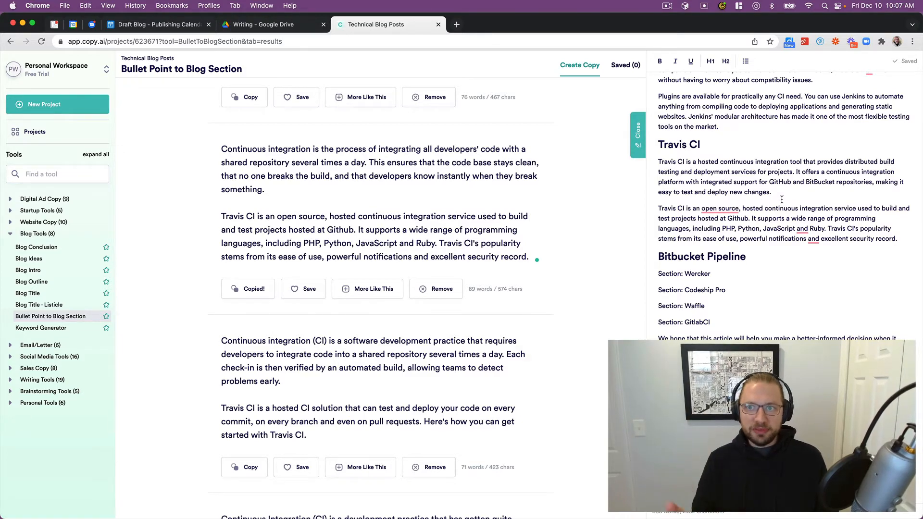
pyautogui.scroll(5, 775, 199)
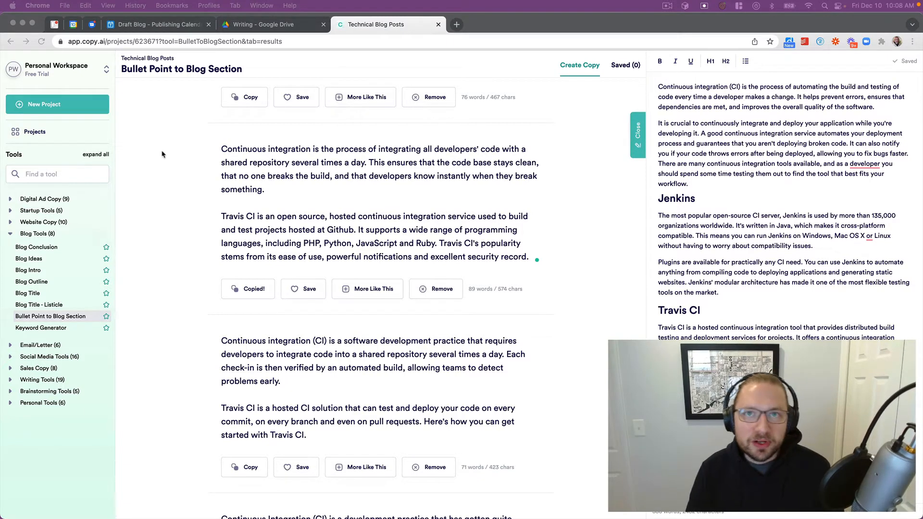
# Create a new project titled "Introduction to Redis Blog Post", leaving the relevant website blank
pyautogui.click(46, 106)
pyautogui.click(46, 107)
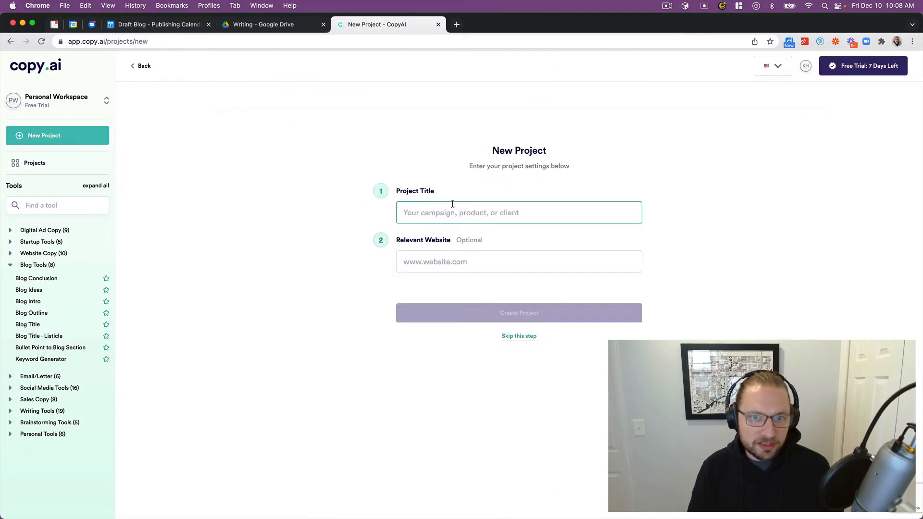
pyautogui.write('Introduc')
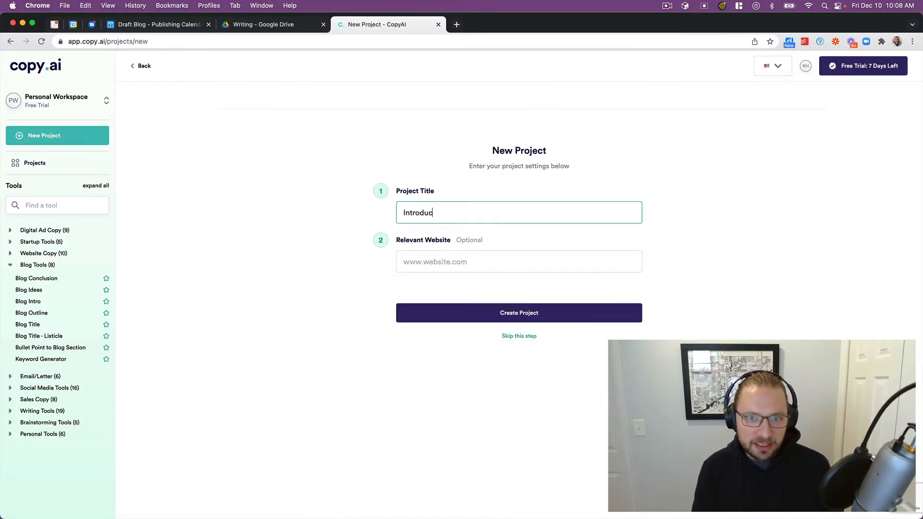
pyautogui.write('tion to Redis')
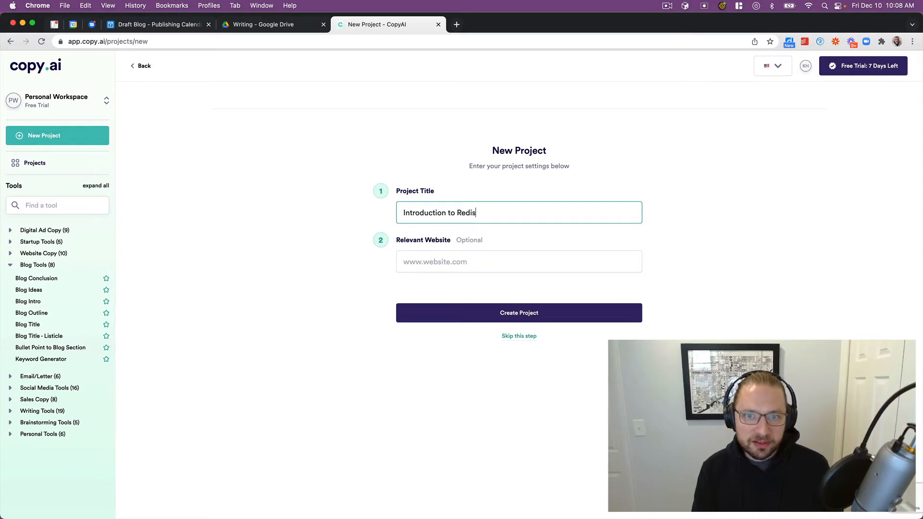
pyautogui.write(' Blog Post')
pyautogui.click(451, 269)
pyautogui.click(510, 314)
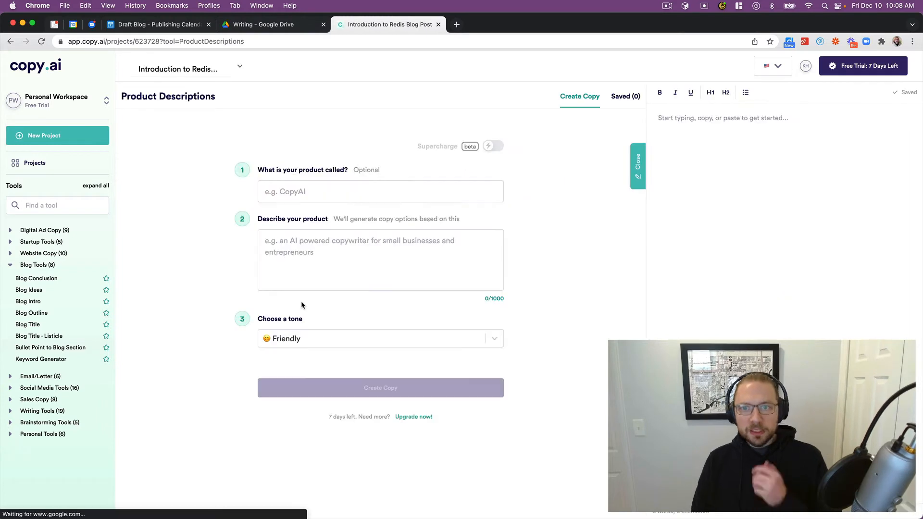
# Open the Blog Outline tool and set the blog title to "Introduction to Redis"
pyautogui.click(344, 182)
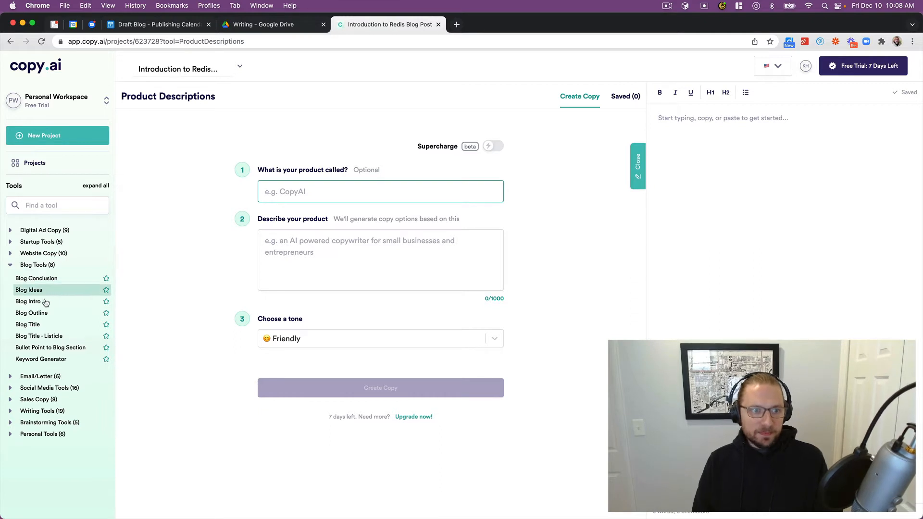
pyautogui.click(43, 313)
pyautogui.click(294, 189)
pyautogui.write('Introduction to Redis')
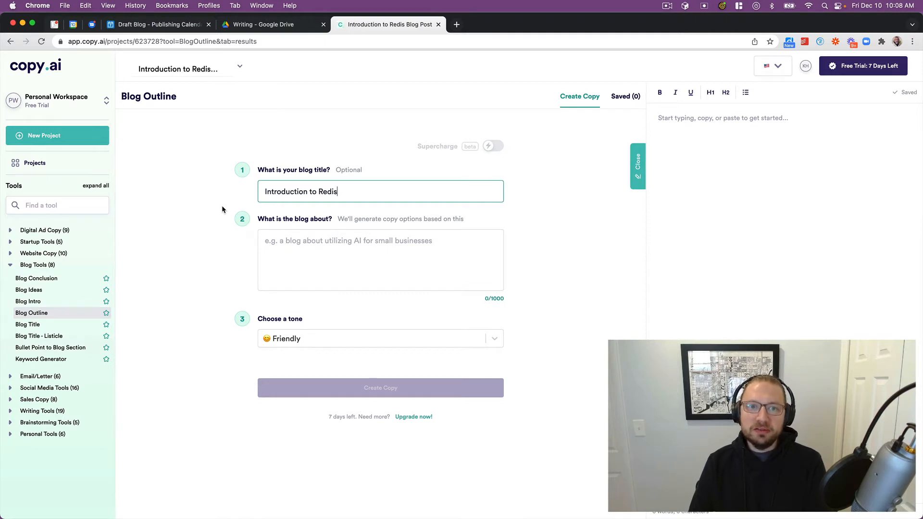
# Describe the blog as "In this blog post, we want to offer software engineers a high-level introduction to redis, the key-value store"
pyautogui.click(307, 256)
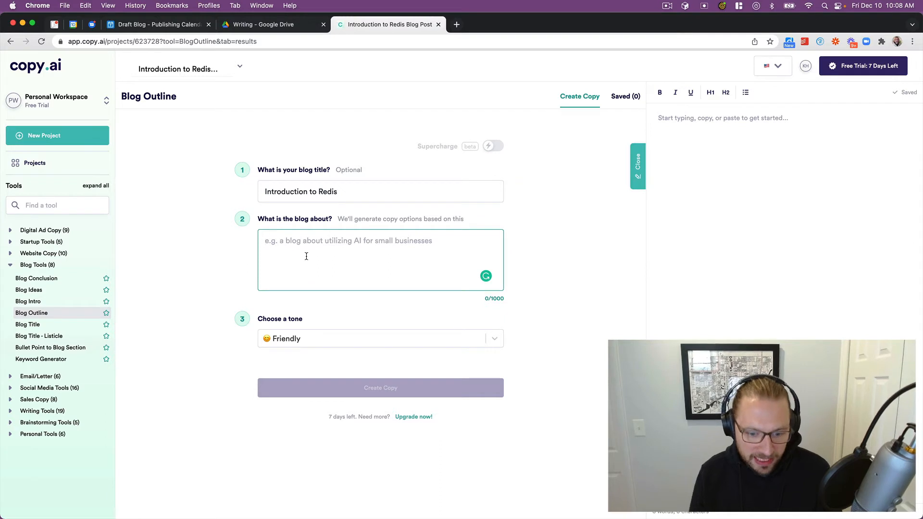
pyautogui.write('In thi')
pyautogui.press('super+a')
pyautogui.write('s ')
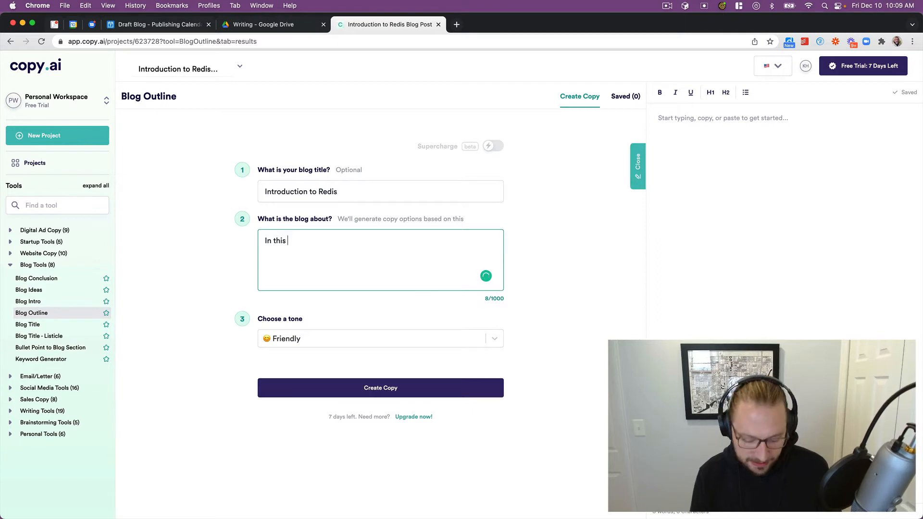
pyautogui.write('blog post, we')
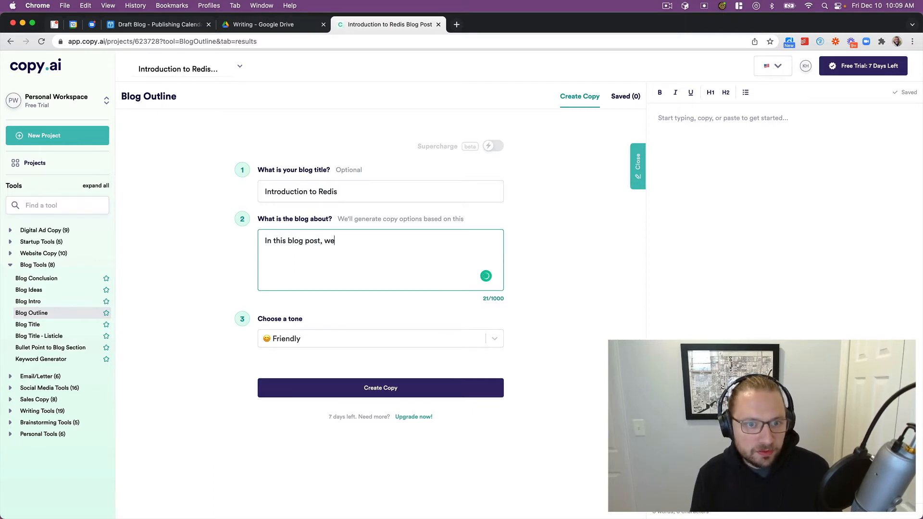
pyautogui.write(' wont to offer readers a high-level intro')
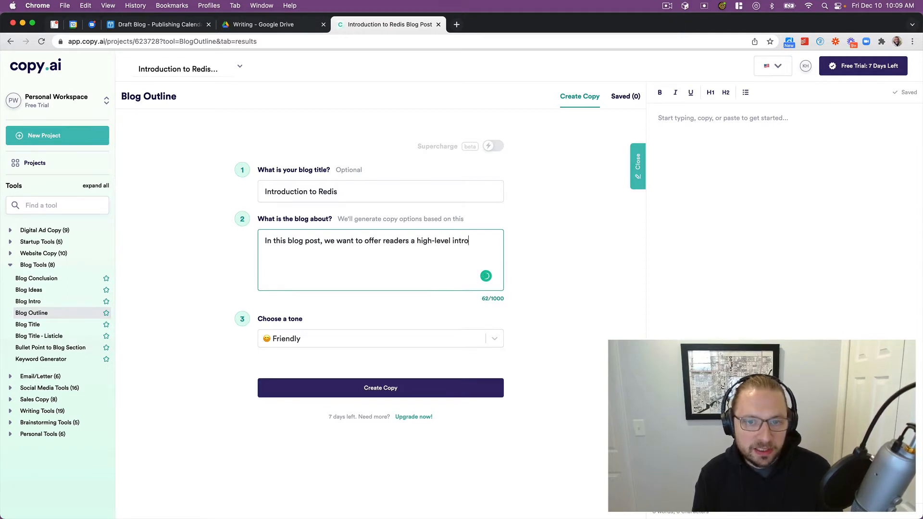
pyautogui.write('duction to re')
pyautogui.write('dis, the key-')
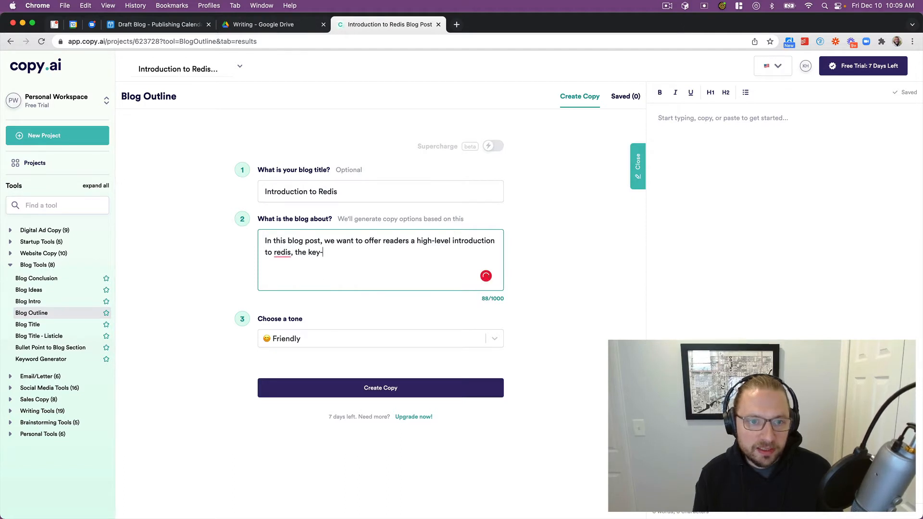
pyautogui.write('value stor')
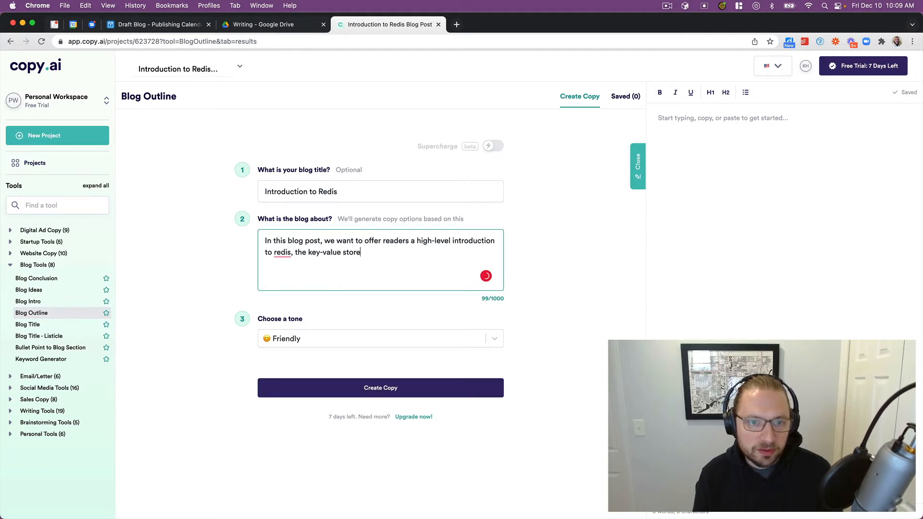
pyautogui.write('e')
pyautogui.doubleClick(396, 241)
pyautogui.write('software enginee')
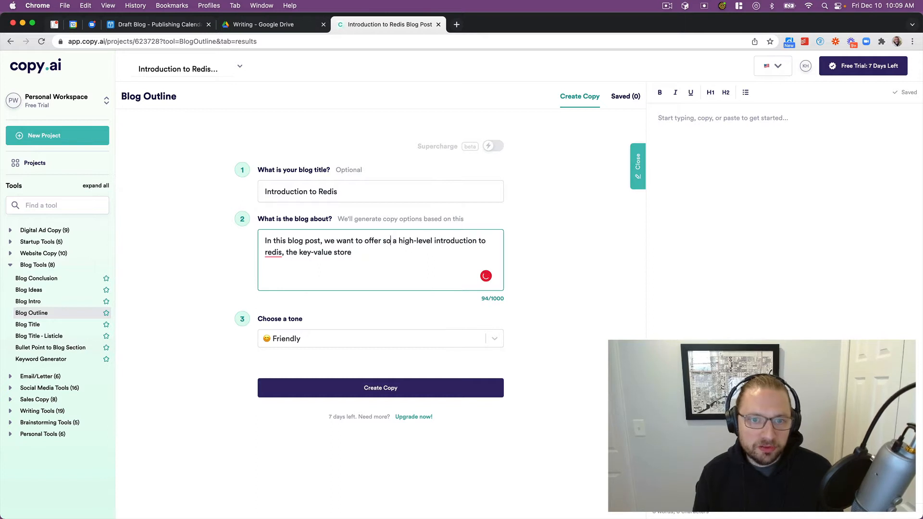
pyautogui.write('rs')
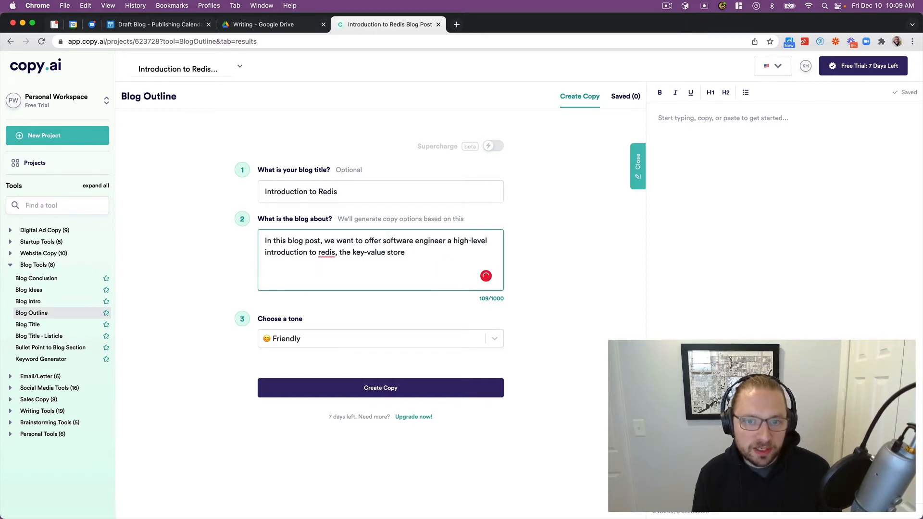
# Extend the blog description with ". We also want to provide code samples to show developers how to use it and what commands are available."
pyautogui.write('. We also want t')
pyautogui.write('o rp')
pyautogui.write('provide ')
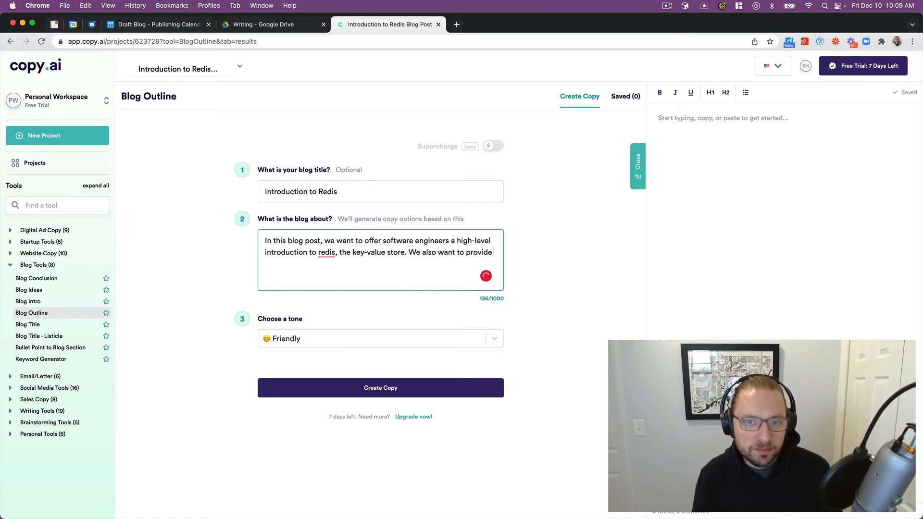
pyautogui.write('code samples ')
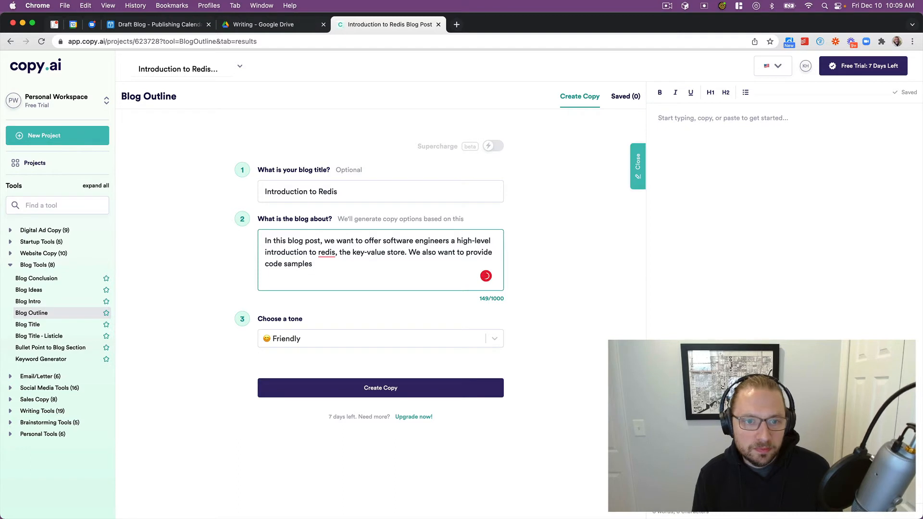
pyautogui.write('to show ')
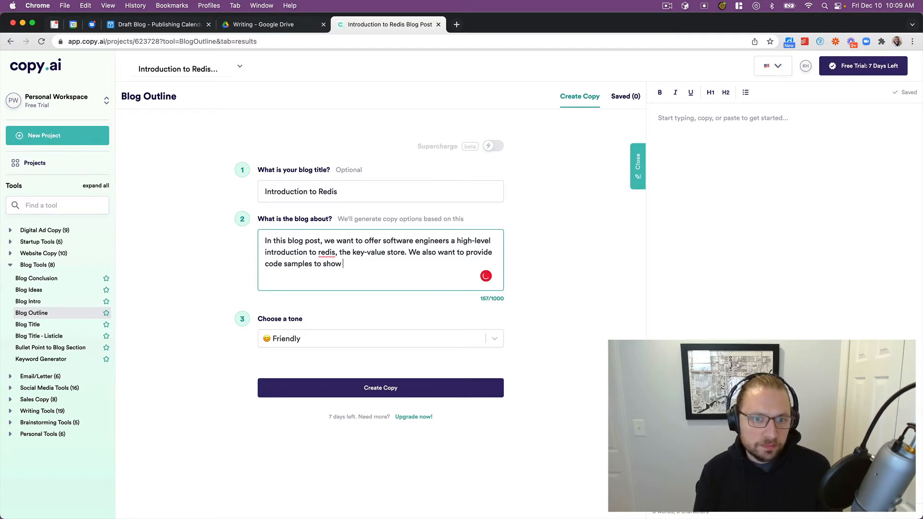
pyautogui.write('developers wil')
pyautogui.press('BackSpace')
pyautogui.press('BackSpace')
pyautogui.press('BackSpace')
pyautogui.write('how to use')
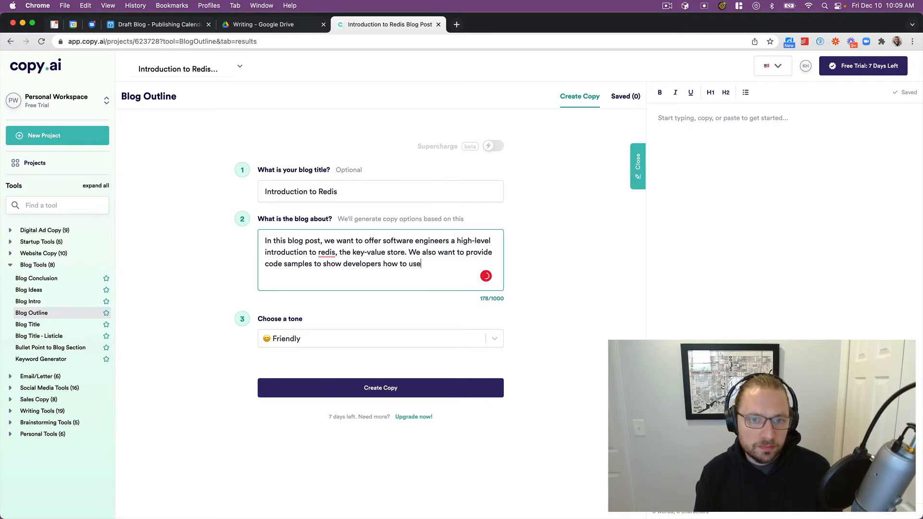
pyautogui.write(' it and what commands are available.')
pyautogui.press('super+a')
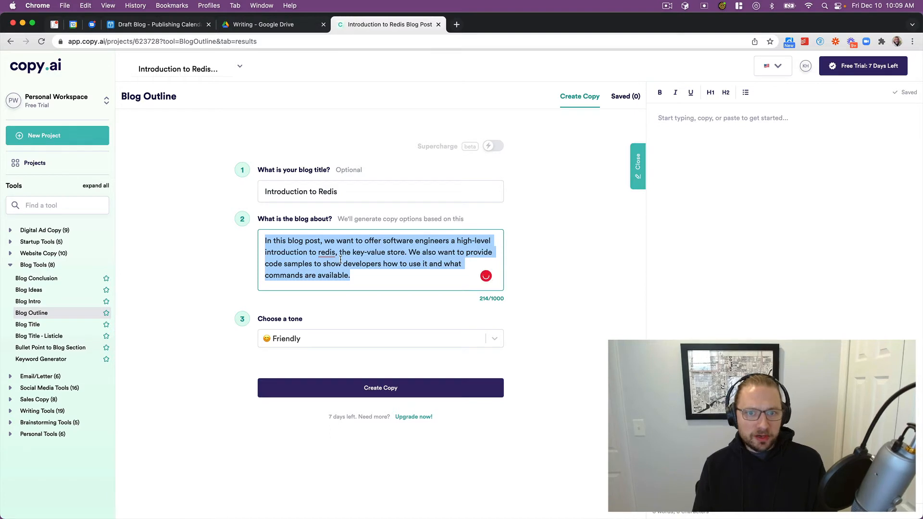
pyautogui.press('super+Tab')
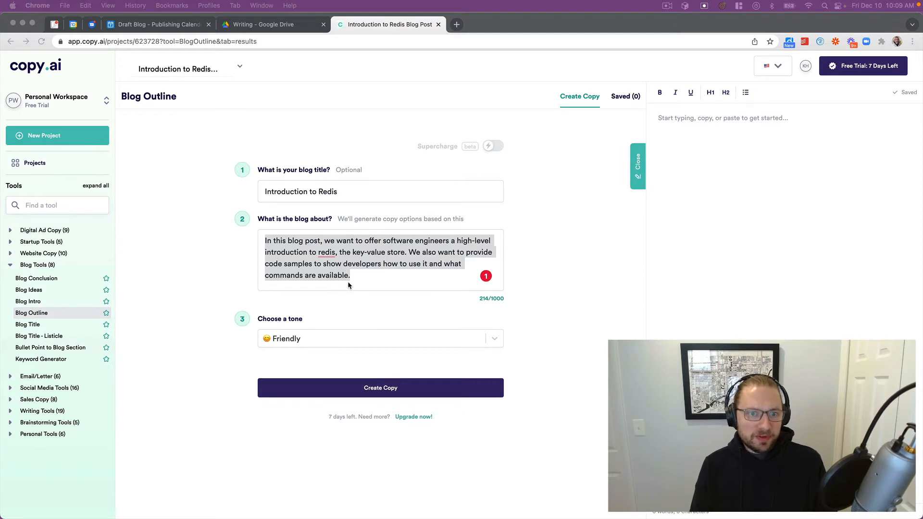
pyautogui.press('super+Tab')
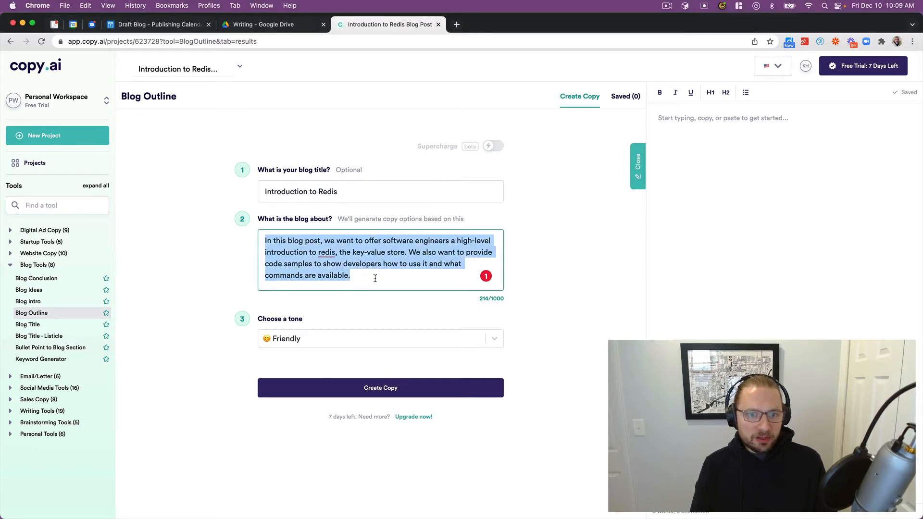
pyautogui.click(374, 275)
# Generate blog outline options from the entered title and description in the Friendly tone
pyautogui.click(396, 387)
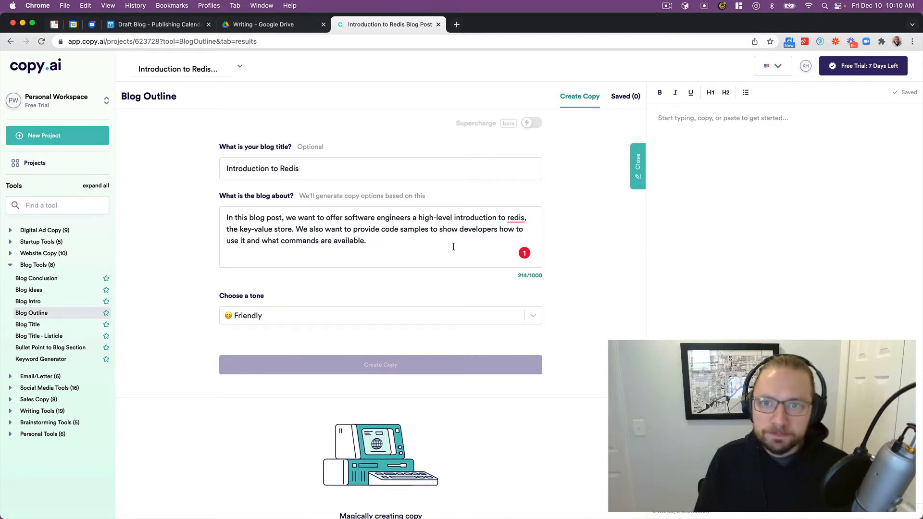
pyautogui.scroll(-4, 432, 248)
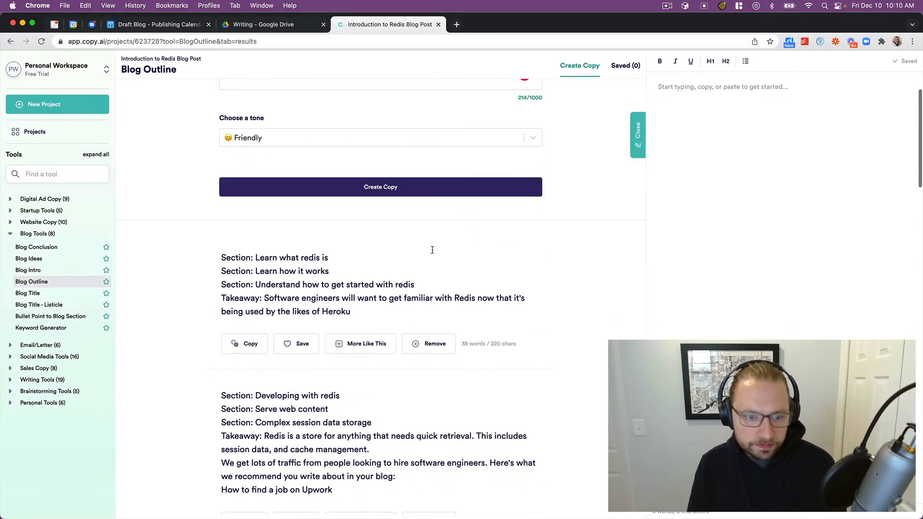
pyautogui.scroll(-1, 306, 230)
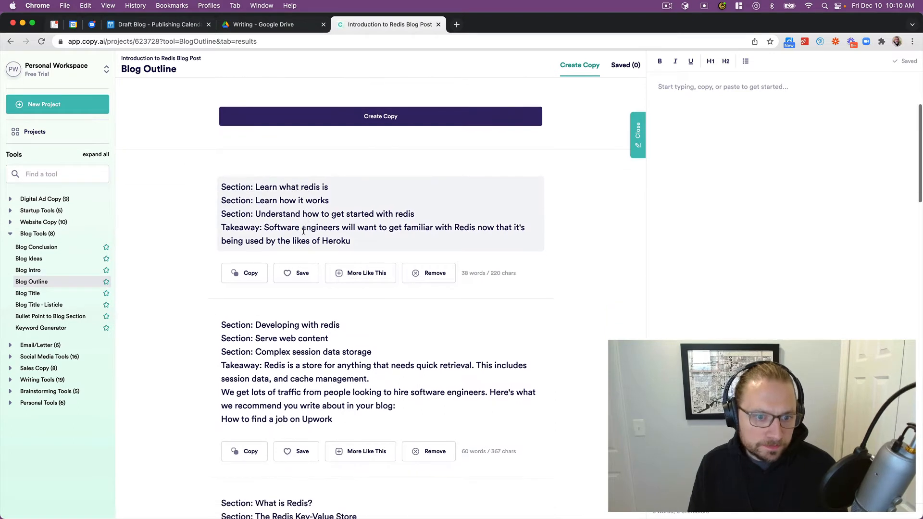
# Read the first generated outline, starting with "Learn what redis is", and copy all of it into the project's document editor
pyautogui.click(246, 192)
pyautogui.tripleClick(250, 182)
pyautogui.tripleClick(308, 197)
pyautogui.doubleClick(334, 210)
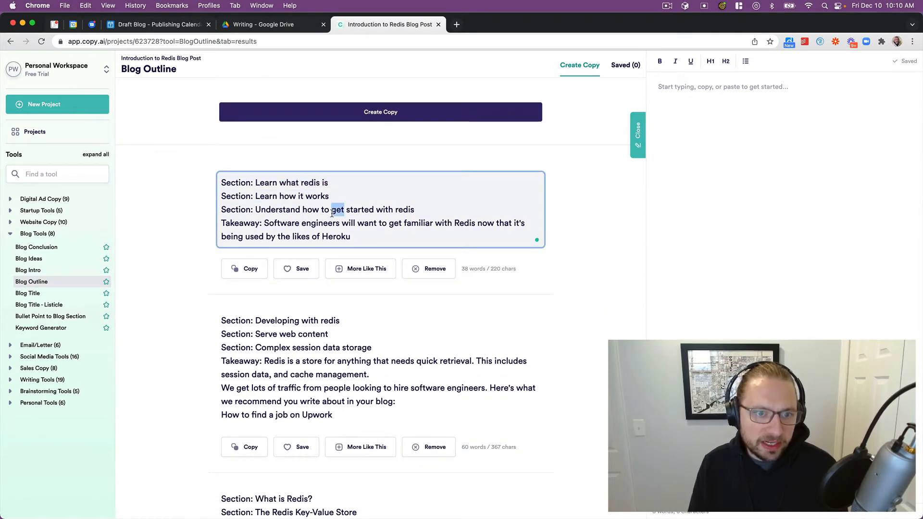
pyautogui.tripleClick(347, 232)
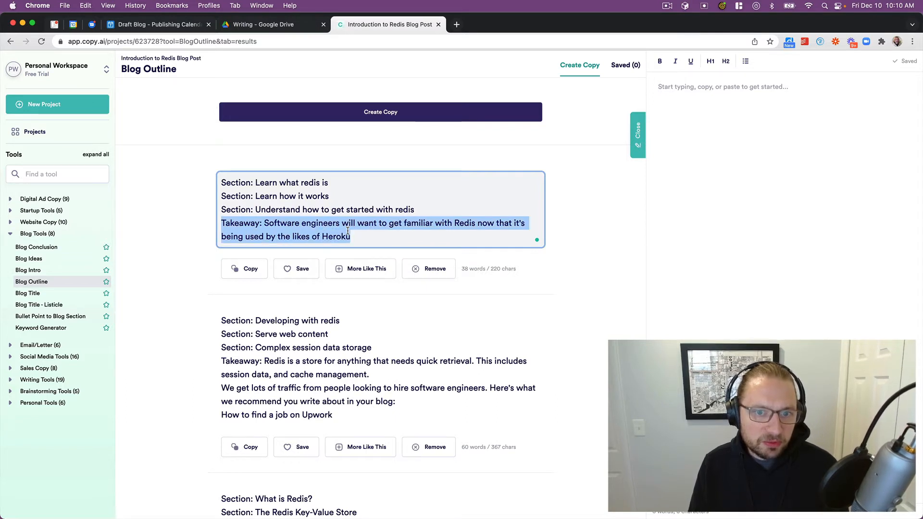
pyautogui.click(360, 236)
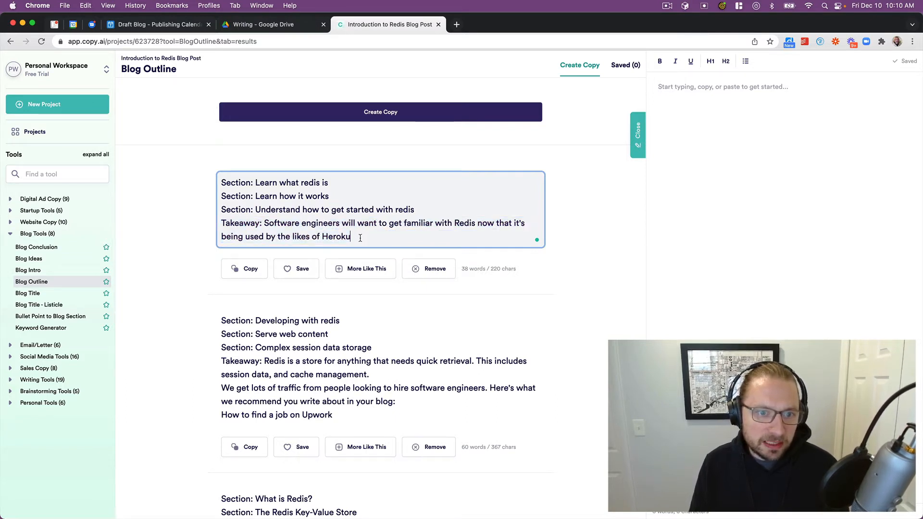
pyautogui.moveTo(360, 238); pyautogui.dragTo(206, 184)
pyautogui.press('super+c')
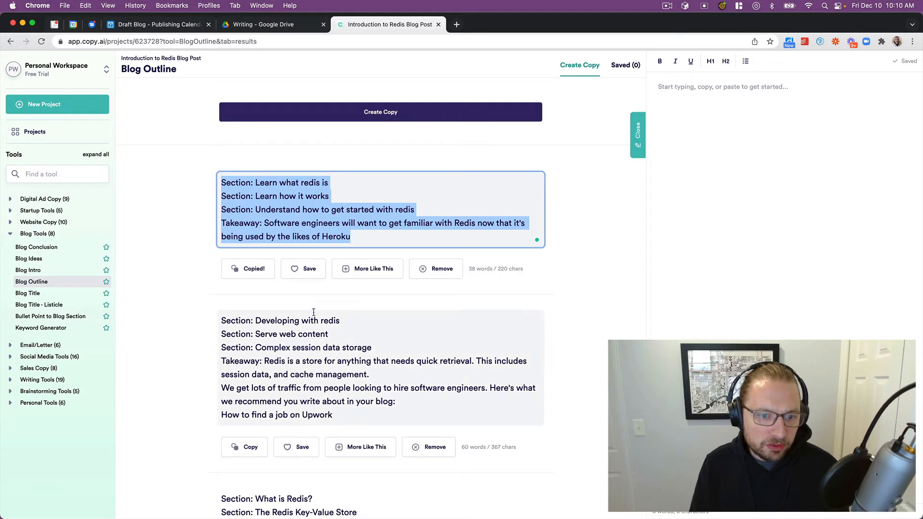
pyautogui.scroll(-2, 273, 347)
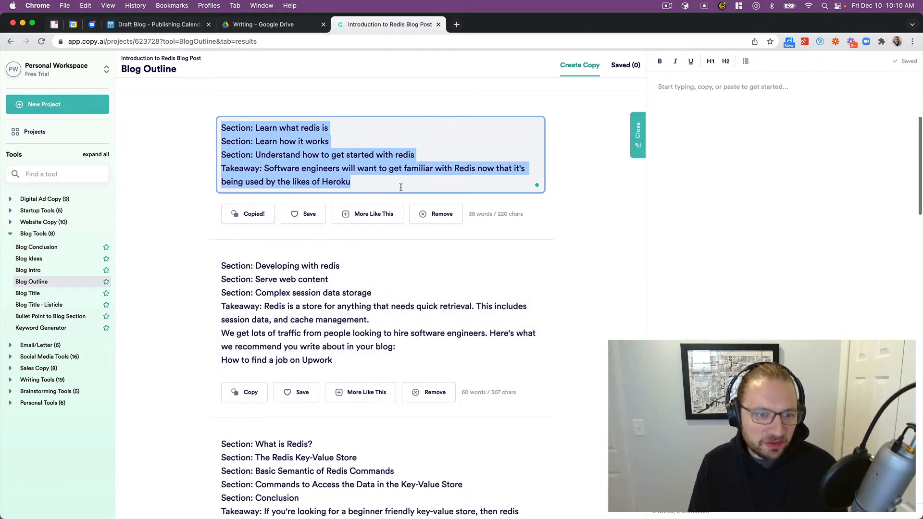
pyautogui.click(687, 146)
pyautogui.press('super+v')
# Split the pasted outline into separate paragraphs, one for each of the three sections and one for the takeaway
pyautogui.click(742, 87)
pyautogui.press('Return')
pyautogui.write('\\')
pyautogui.press('BackSpace')
pyautogui.click(743, 103)
pyautogui.press('BackSpace')
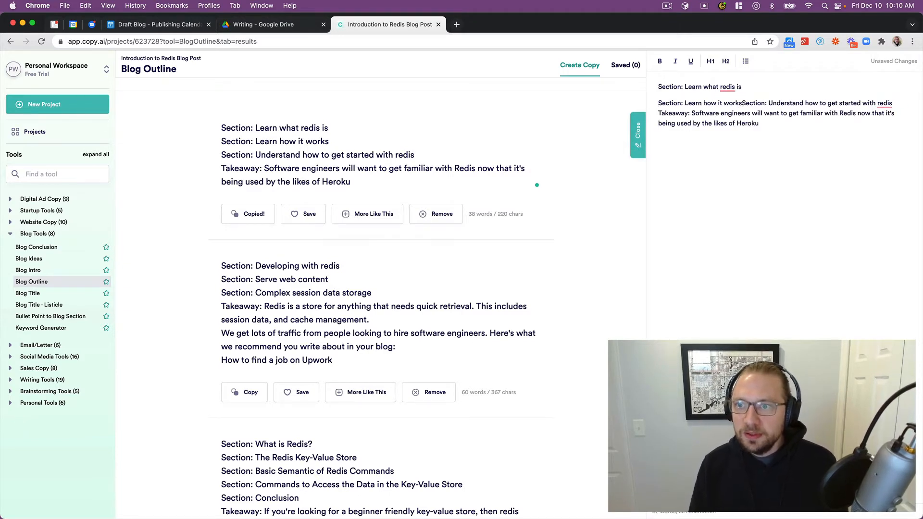
pyautogui.press('Return')
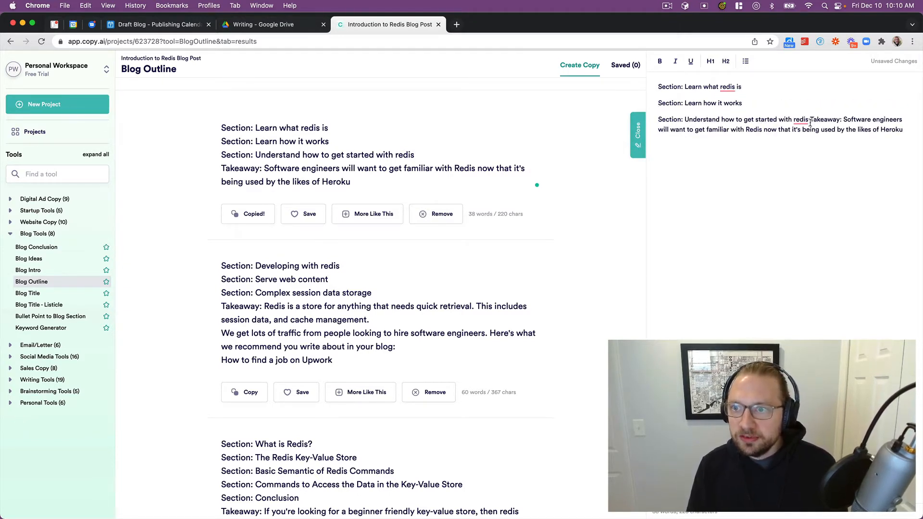
pyautogui.press('BackSpace')
pyautogui.press('Return')
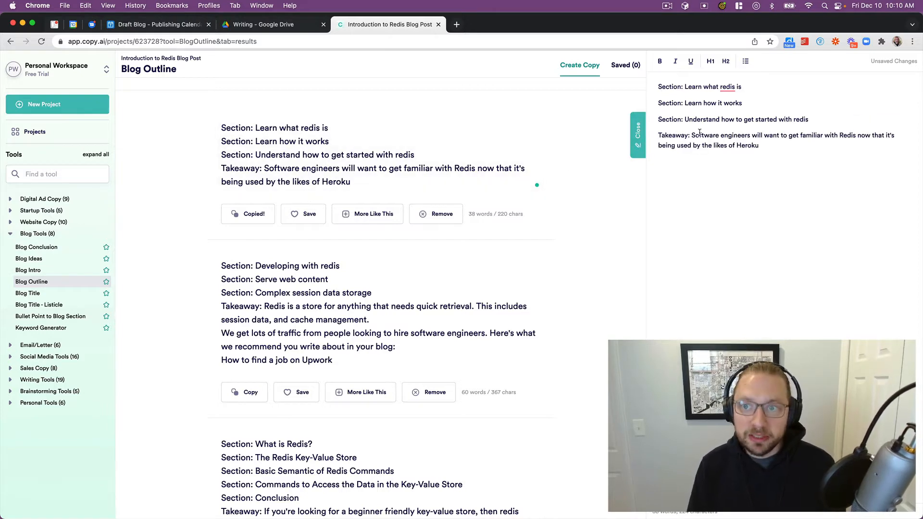
# Examine the remaining generated outline options for their Redis sections, command coverage and takeaways
pyautogui.scroll(-5, 315, 323)
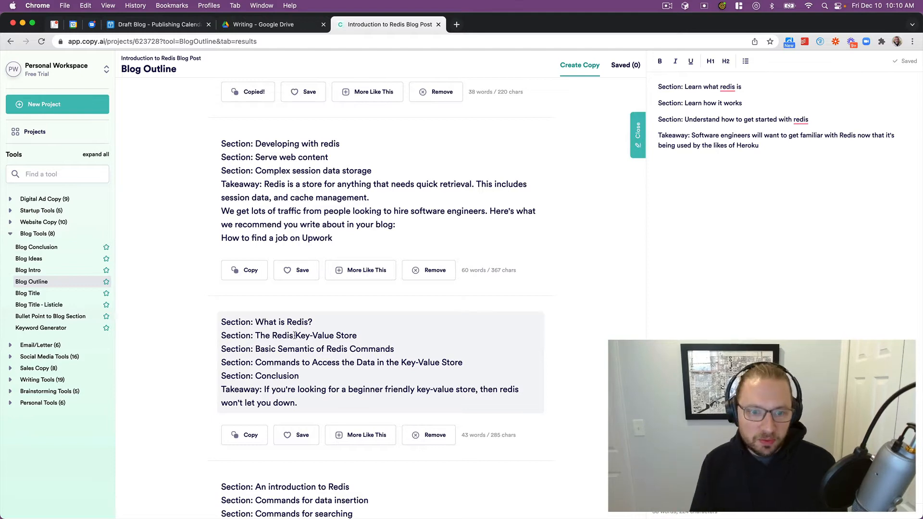
pyautogui.click(314, 360)
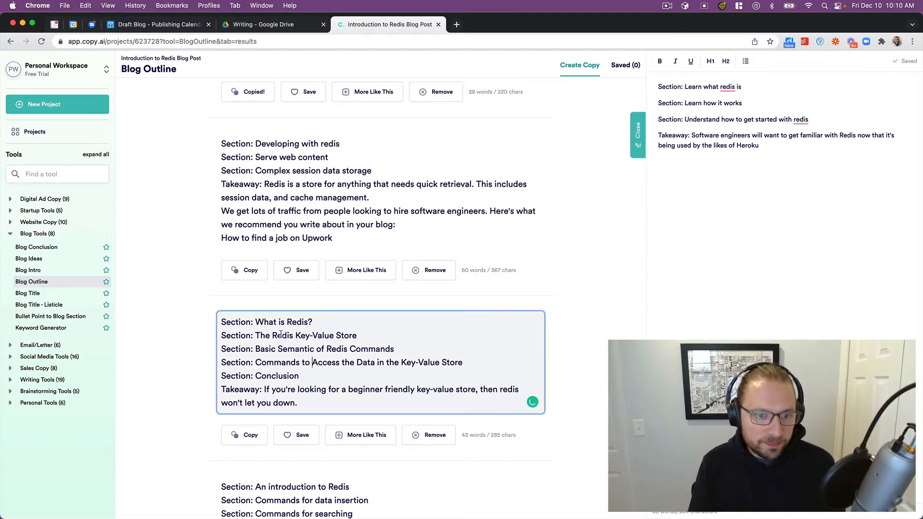
pyautogui.scroll(-1, 359, 286)
pyautogui.scroll(-3, 359, 286)
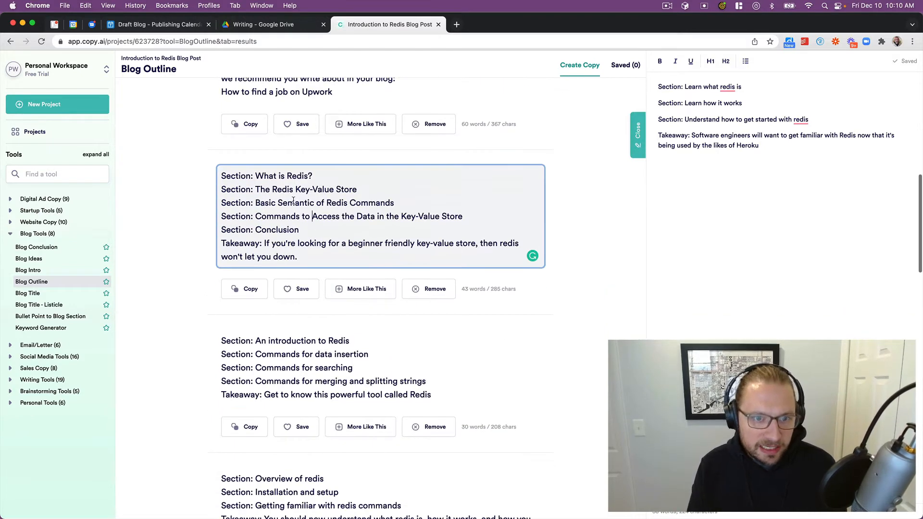
pyautogui.click(472, 216)
pyautogui.keyDown('shift'); pyautogui.click(469, 207); pyautogui.keyUp('shift')
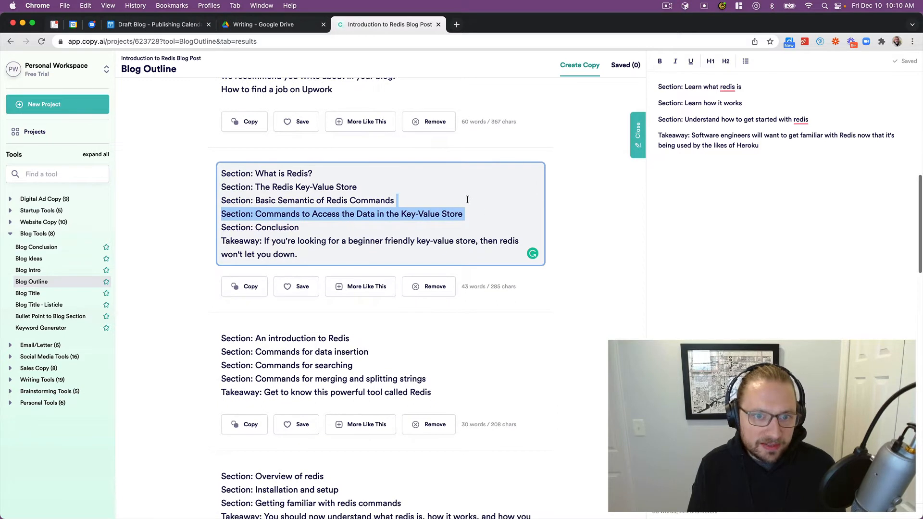
pyautogui.press('super+c')
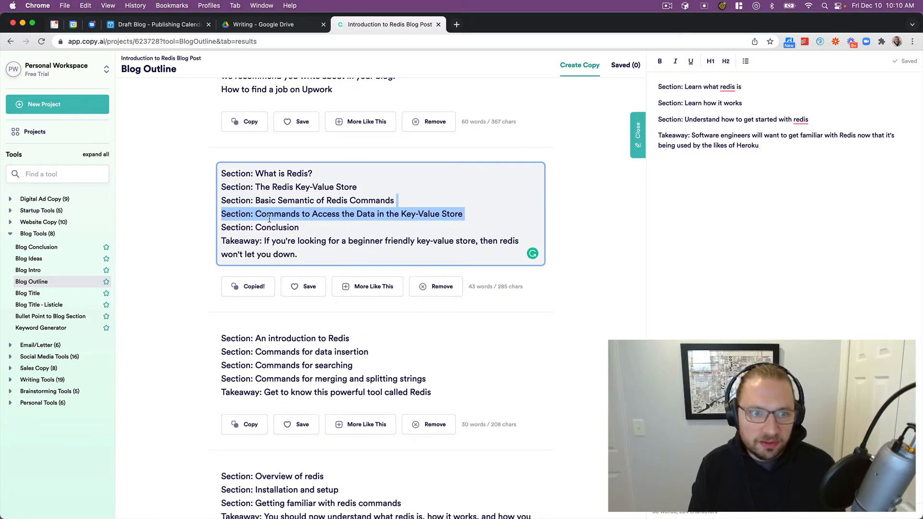
pyautogui.click(319, 219)
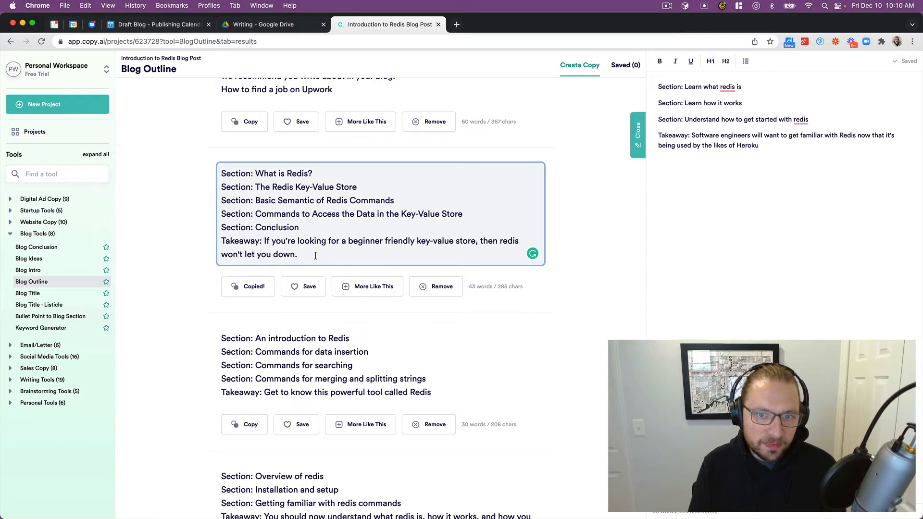
pyautogui.scroll(-3, 315, 257)
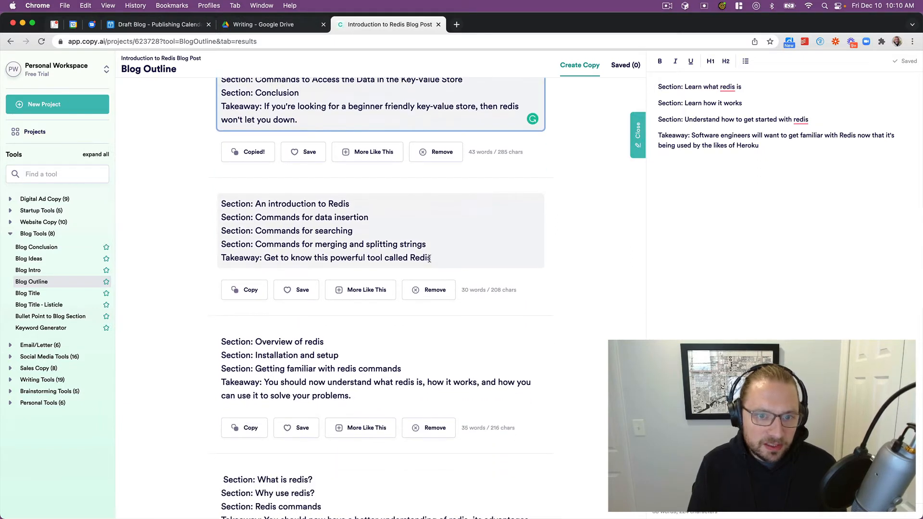
pyautogui.scroll(-3, 379, 257)
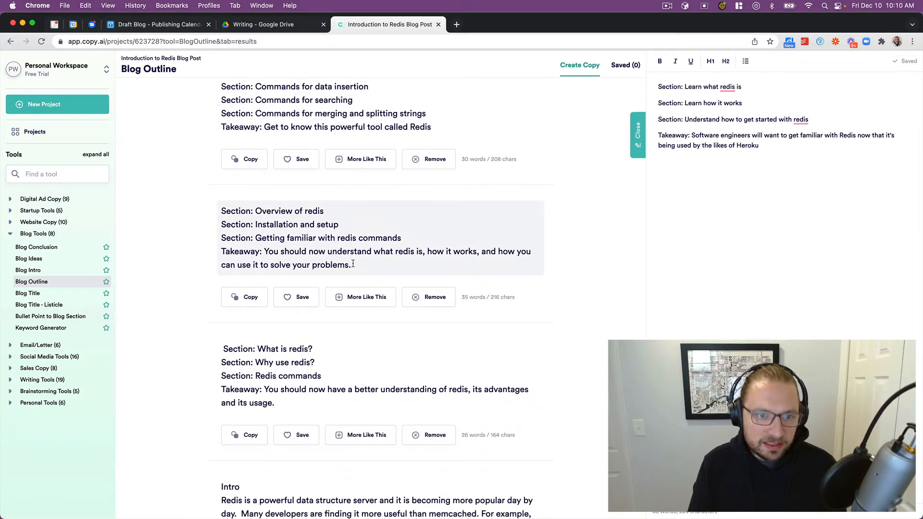
pyautogui.scroll(-7, 353, 264)
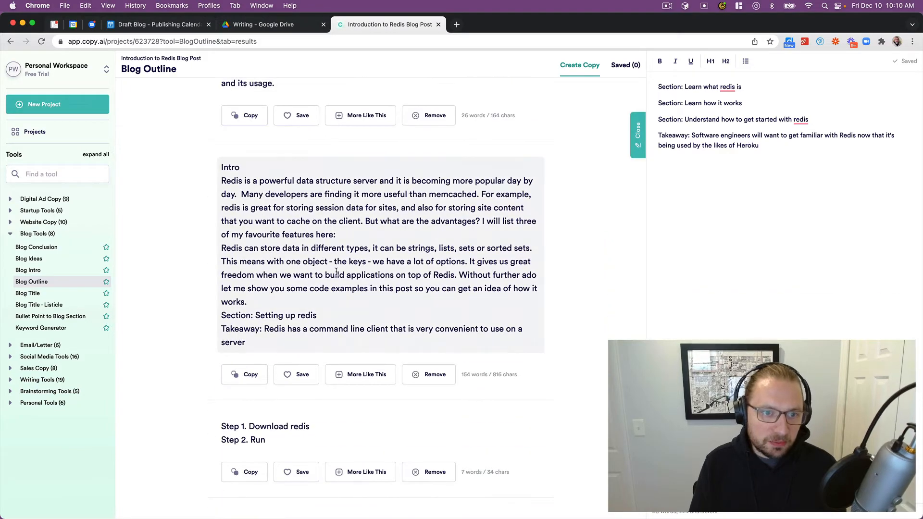
pyautogui.scroll(15, 337, 272)
pyautogui.scroll(-18, 333, 213)
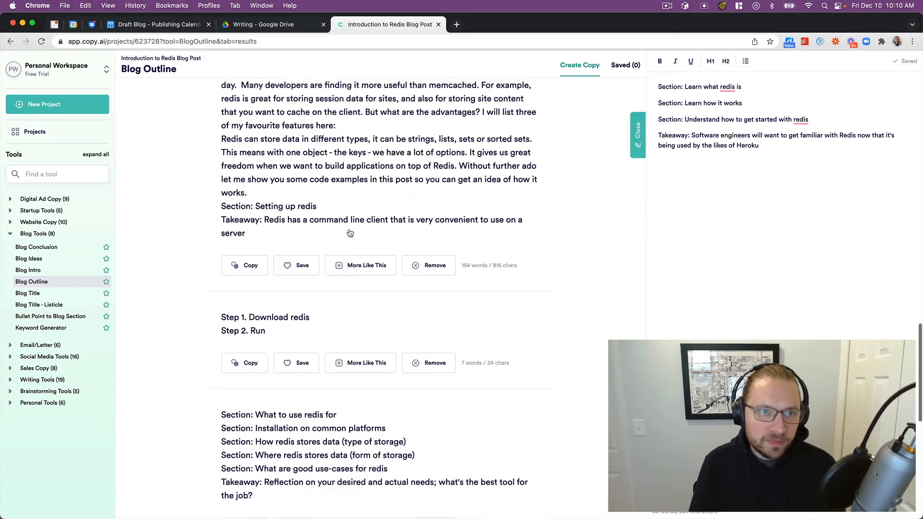
pyautogui.scroll(20, 349, 233)
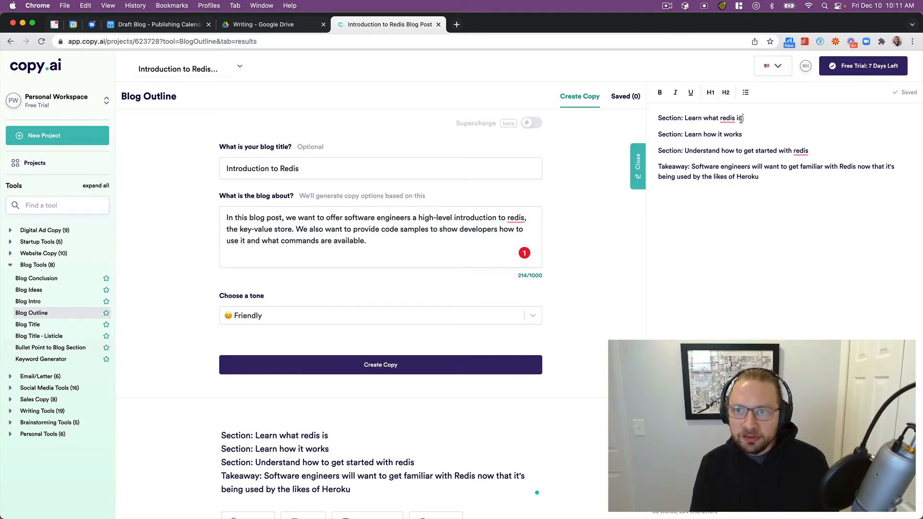
# Generate blog intro options for "Introduction to Redis" from the existing description in the Friendly tone
pyautogui.moveTo(740, 119); pyautogui.dragTo(683, 120)
pyautogui.click(70, 350)
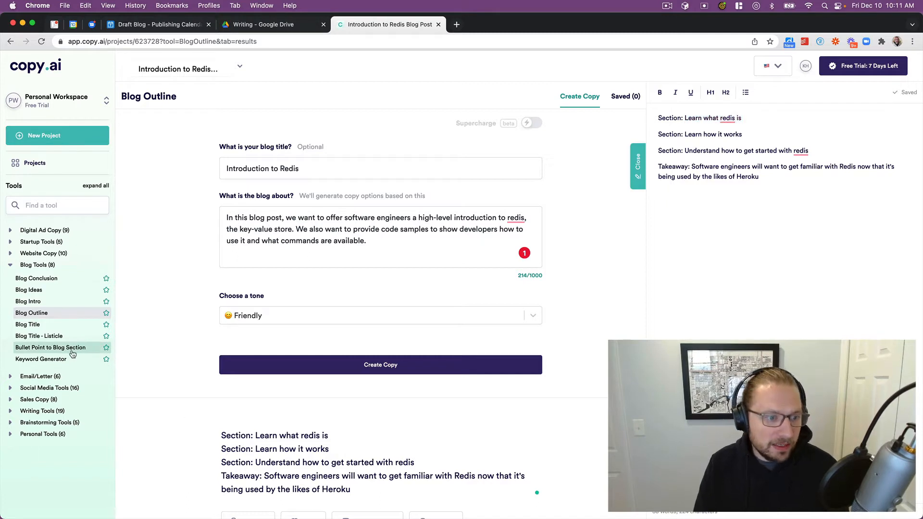
pyautogui.click(40, 304)
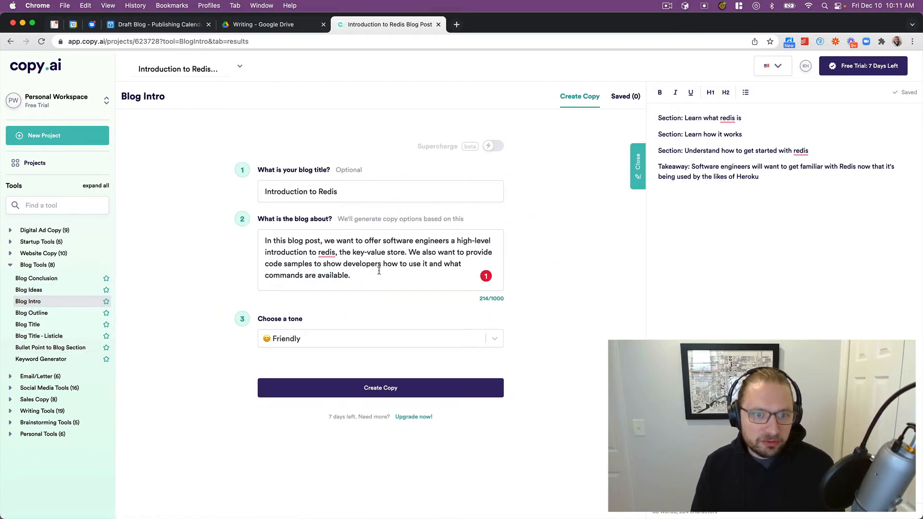
pyautogui.click(361, 389)
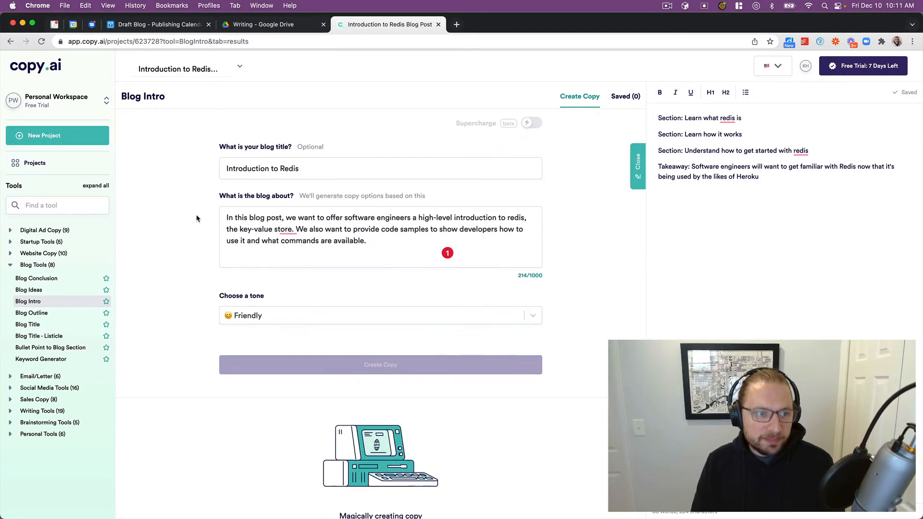
# Insert an empty paragraph above the first outline section in the project document
pyautogui.press('super+Left')
pyautogui.press('Return')
pyautogui.press('Up')
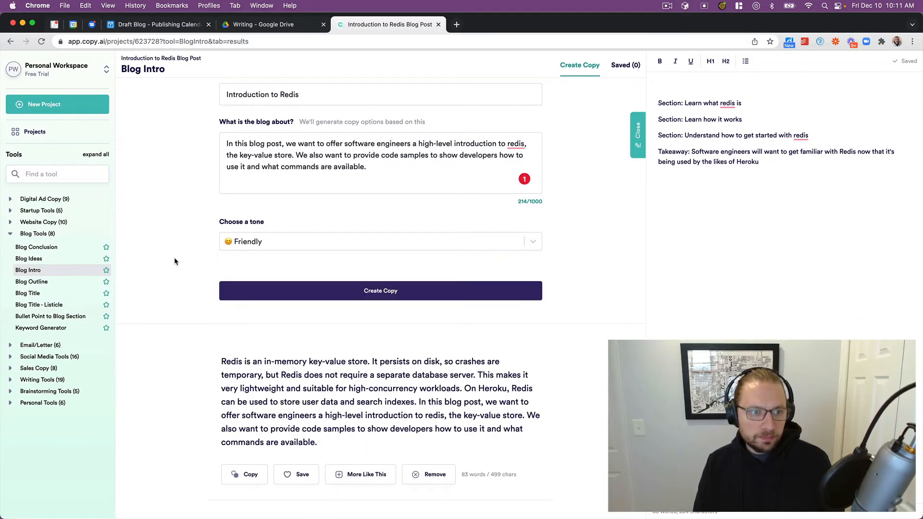
# Examine the generated intros for accuracy, from the first in-memory key-value store option through the one about who created Redis
pyautogui.scroll(-3, 182, 263)
pyautogui.click(299, 254)
pyautogui.press('super+a')
pyautogui.press('super+c')
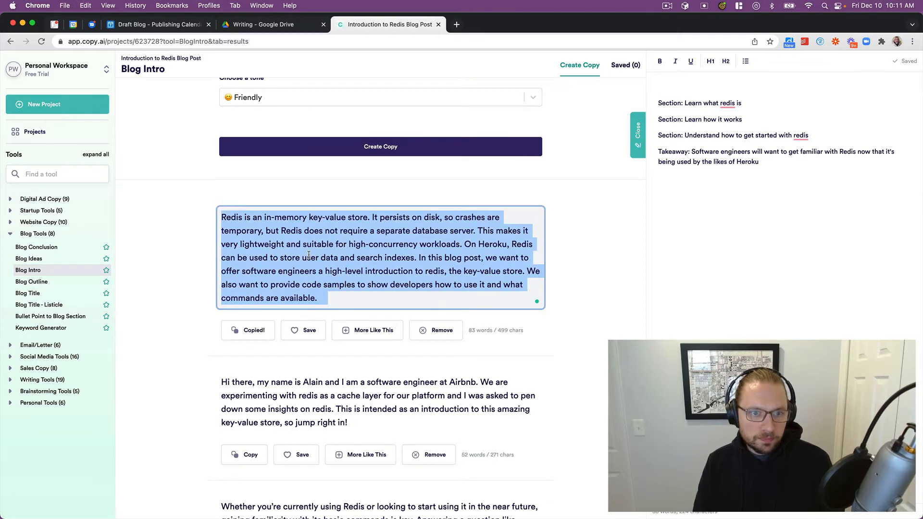
pyautogui.scroll(-1, 329, 202)
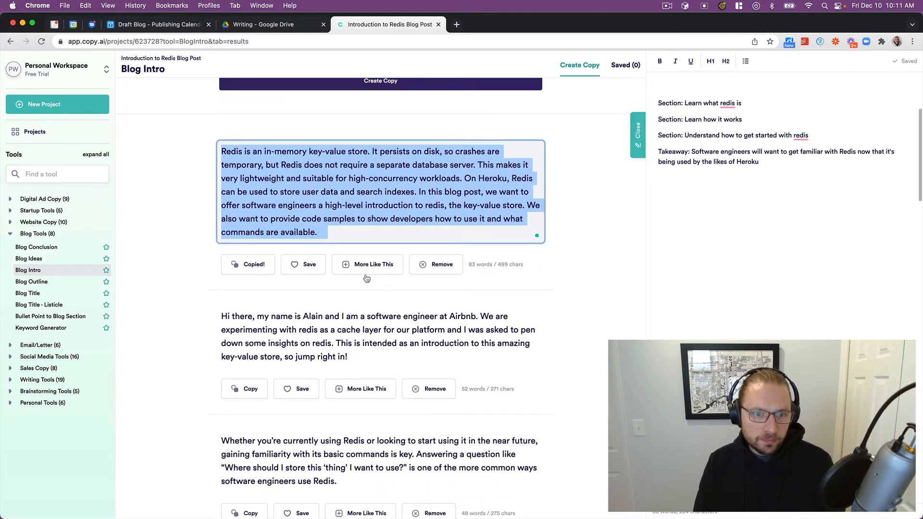
pyautogui.click(270, 313)
pyautogui.scroll(-1, 263, 311)
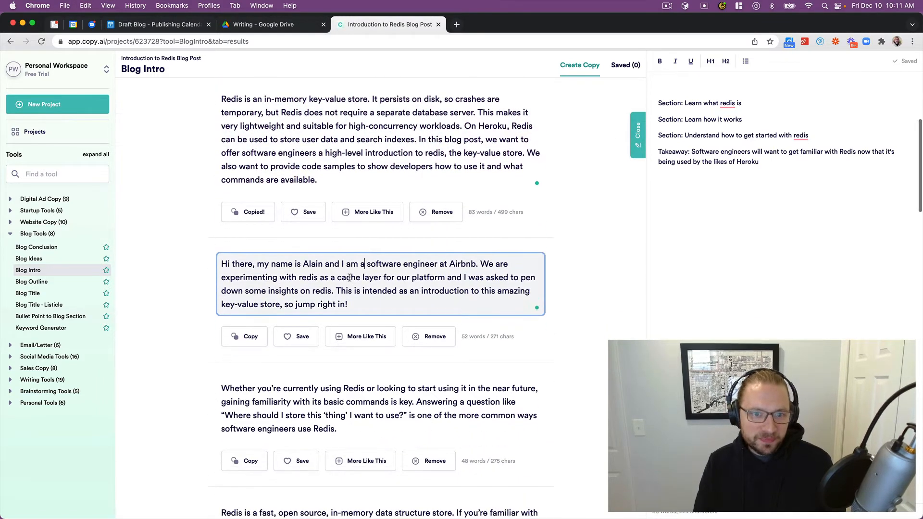
pyautogui.moveTo(220, 264); pyautogui.dragTo(475, 264)
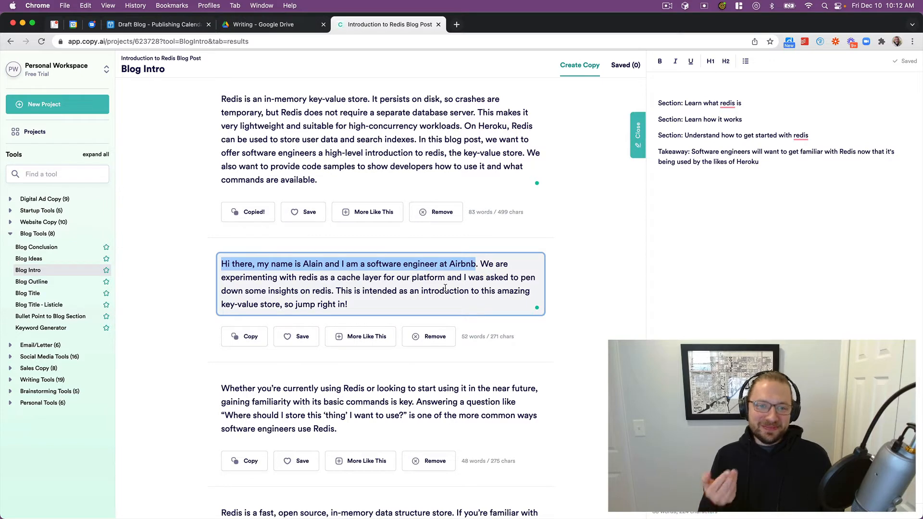
pyautogui.scroll(-5, 445, 287)
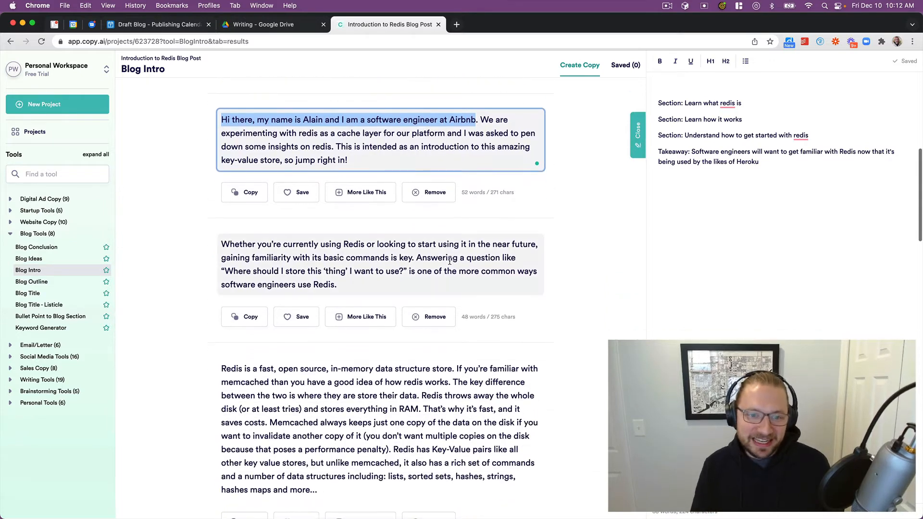
pyautogui.scroll(-3, 449, 269)
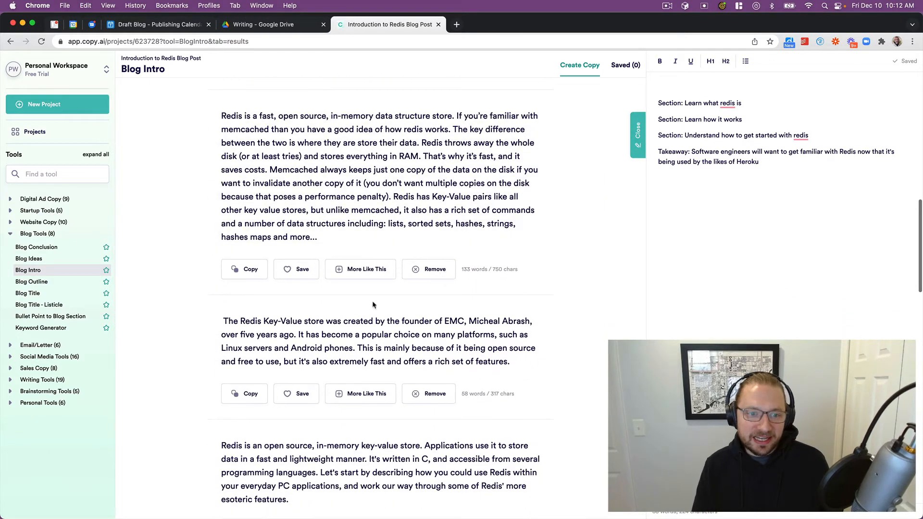
pyautogui.scroll(-1, 343, 350)
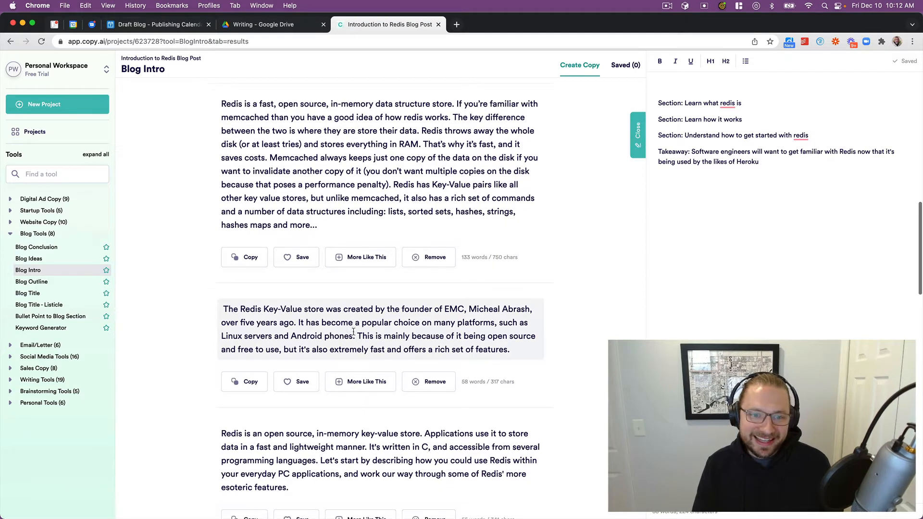
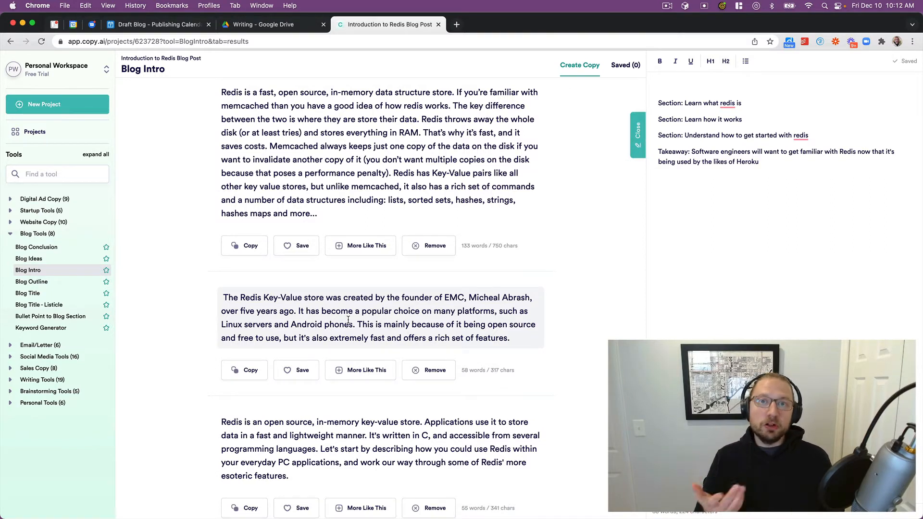
pyautogui.scroll(6, 348, 320)
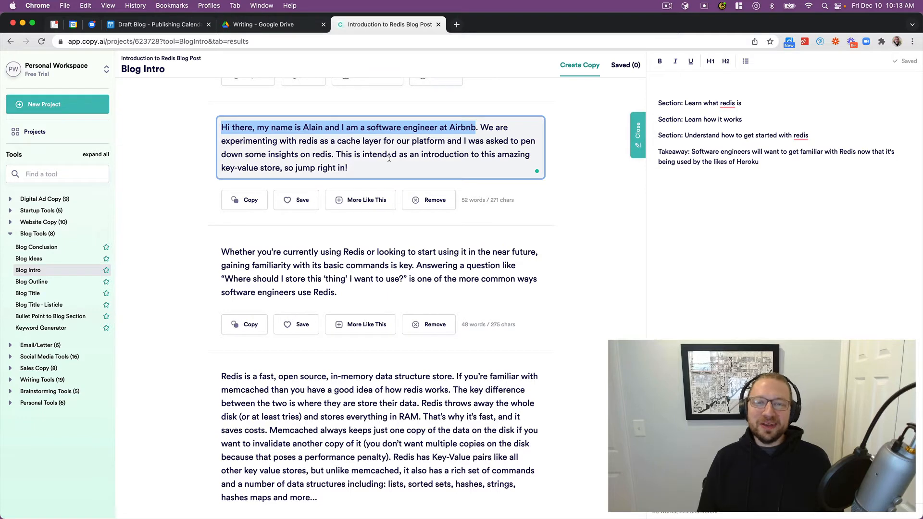
# Replace the document's "Section: Learn what redis is" line with the generated intro starting "Redis is an open source, in-memory key-value store"
pyautogui.scroll(-20, 389, 158)
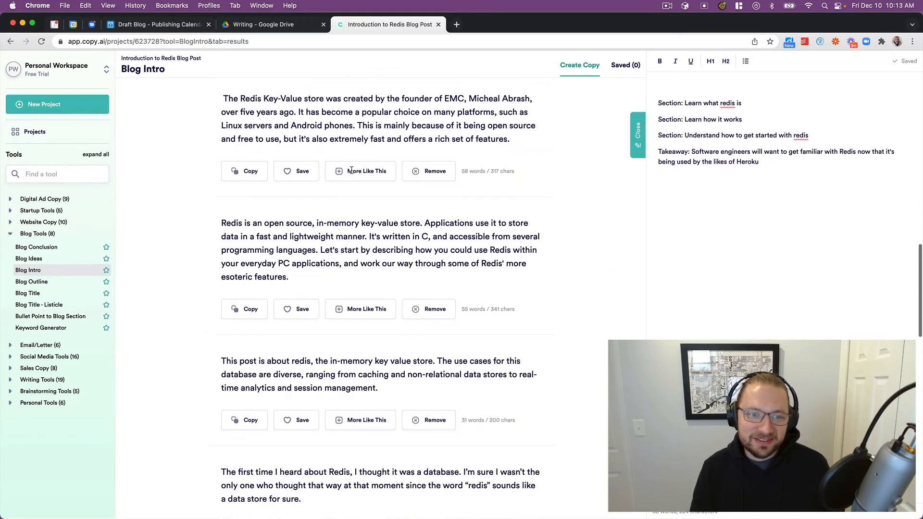
pyautogui.click(321, 158)
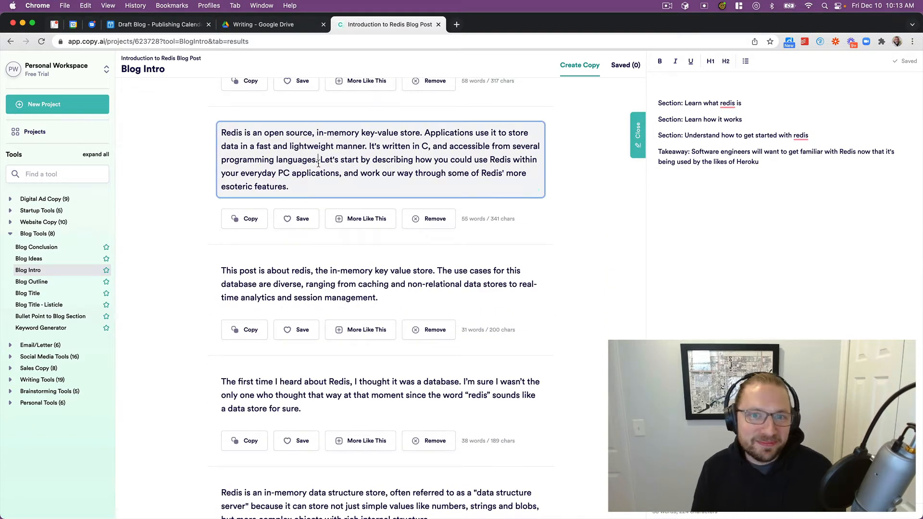
pyautogui.press('super+a')
pyautogui.press('super+c')
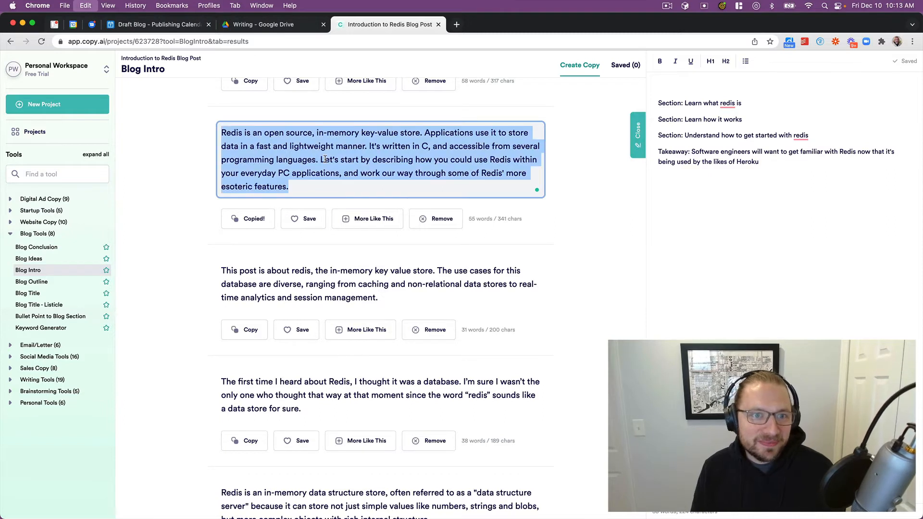
pyautogui.click(740, 103)
pyautogui.tripleClick(740, 103)
pyautogui.press('super+v')
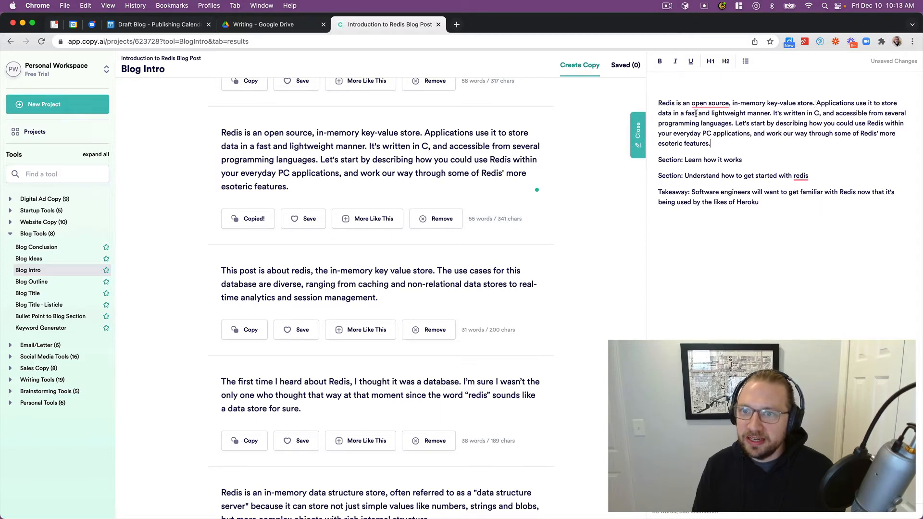
# Delete the pasted intro's last sentence, starting "Let's start by describing how you could use Redis"
pyautogui.moveTo(770, 114); pyautogui.dragTo(680, 115)
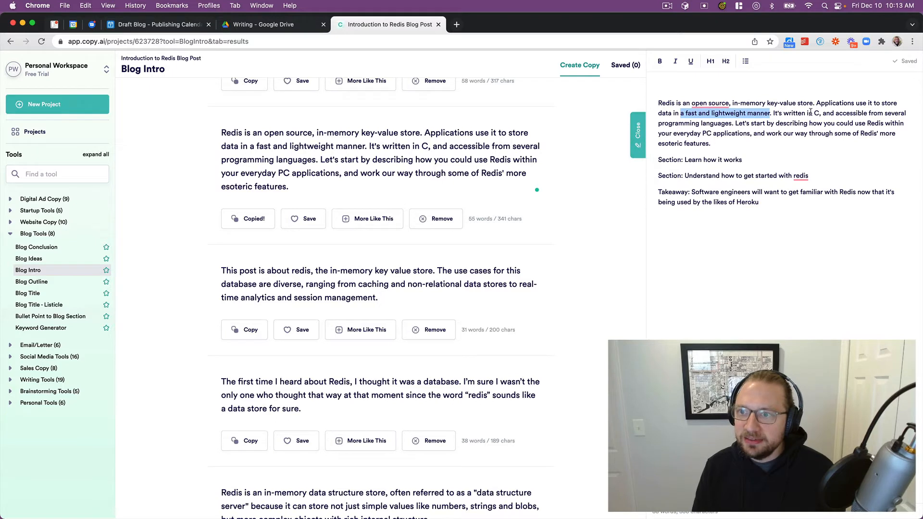
pyautogui.click(728, 134)
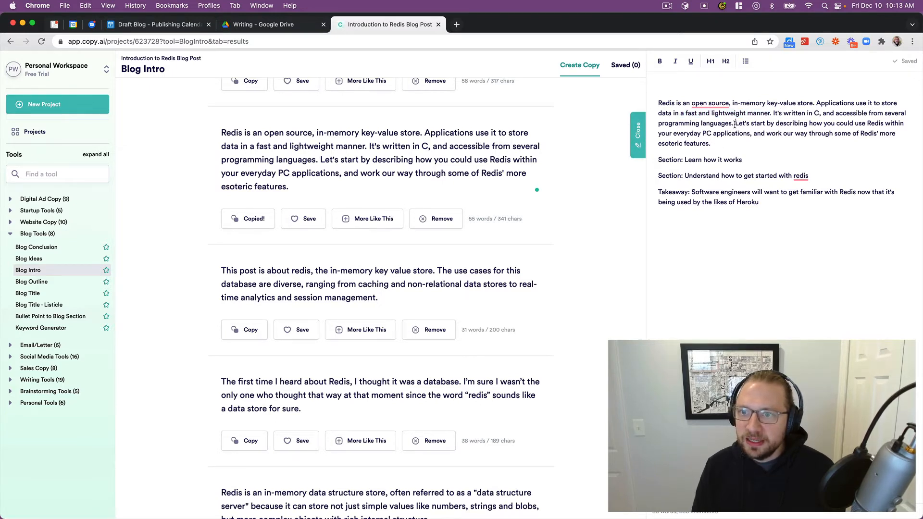
pyautogui.moveTo(735, 124); pyautogui.dragTo(711, 143)
pyautogui.press('BackSpace')
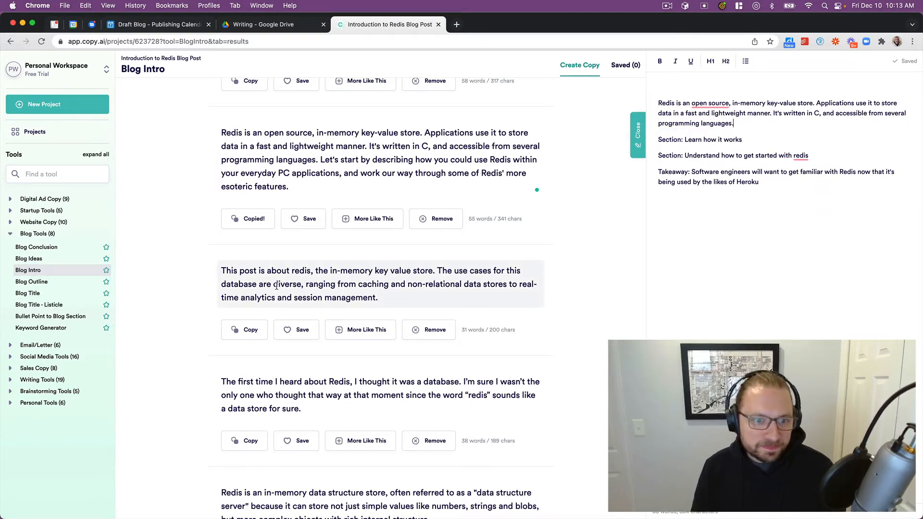
# Examine the further intro options, particularly the one starting "The first time I heard about Redis, I thought it was a database"
pyautogui.scroll(-2, 278, 248)
pyautogui.scroll(-5, 278, 248)
pyautogui.click(296, 230)
pyautogui.press('super+a')
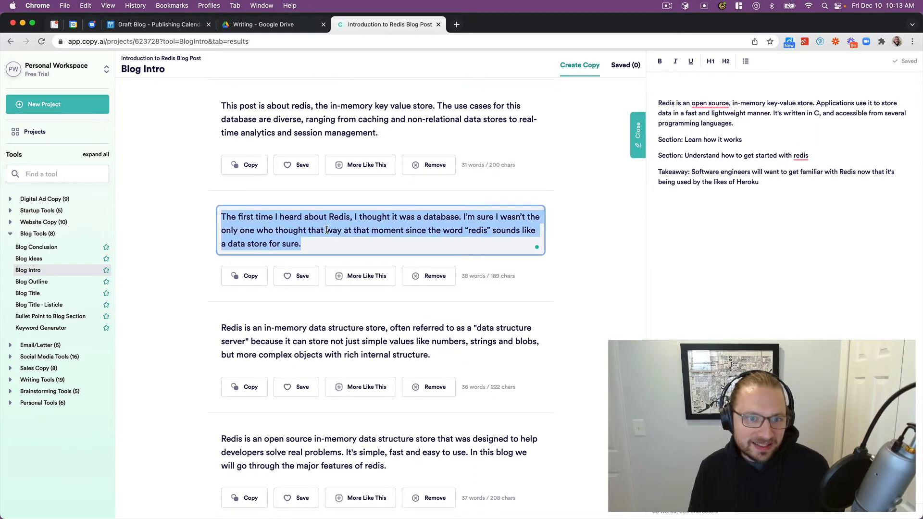
pyautogui.scroll(-1, 337, 231)
pyautogui.click(309, 238)
pyautogui.press('super+a')
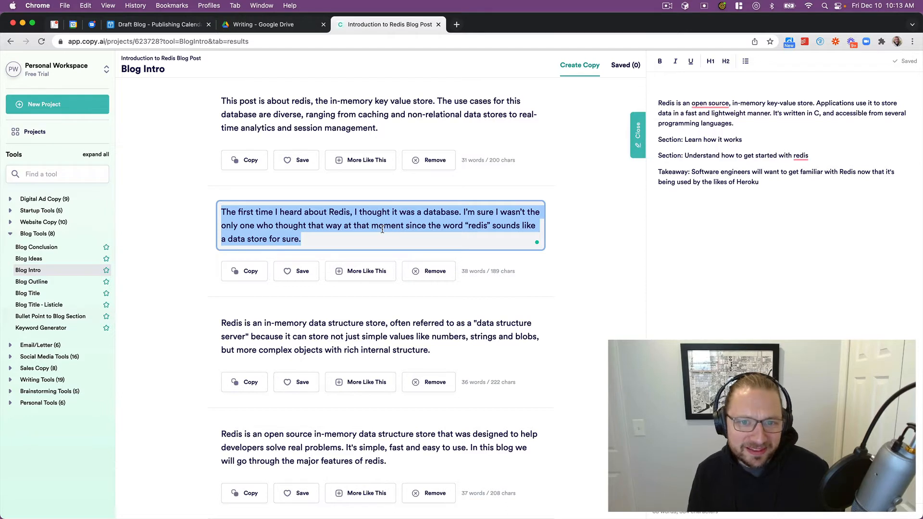
pyautogui.click(315, 239)
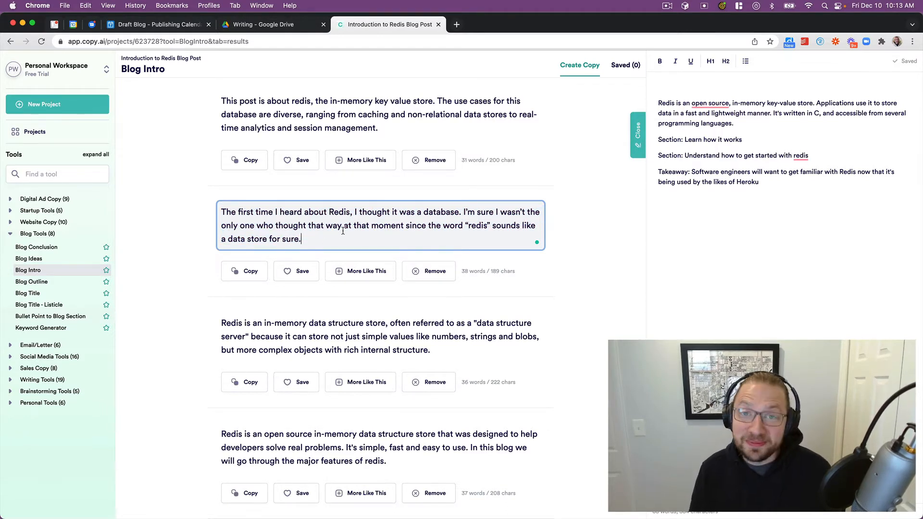
pyautogui.scroll(-2, 339, 230)
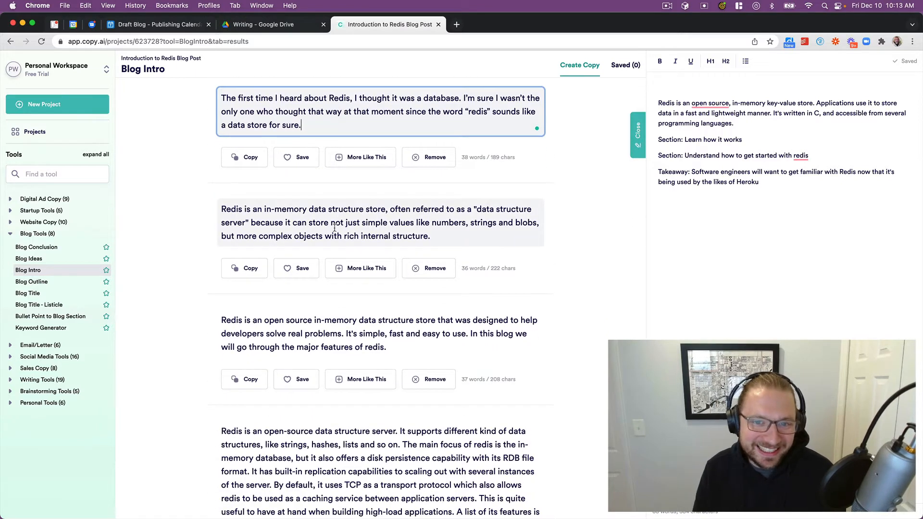
# Examine the remaining intro options, from the one about a "data structure server" through the one starting "If you use a computer"
pyautogui.click(330, 228)
pyautogui.press('super+a')
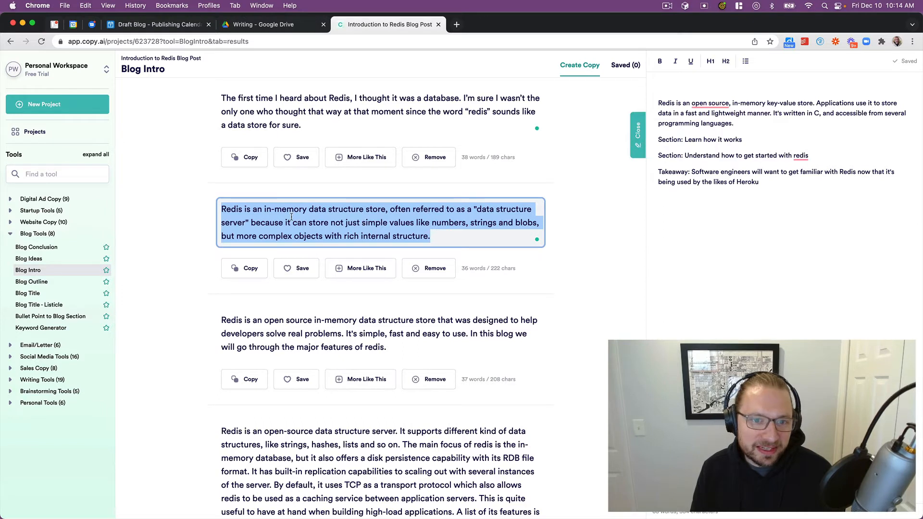
pyautogui.scroll(-1, 342, 220)
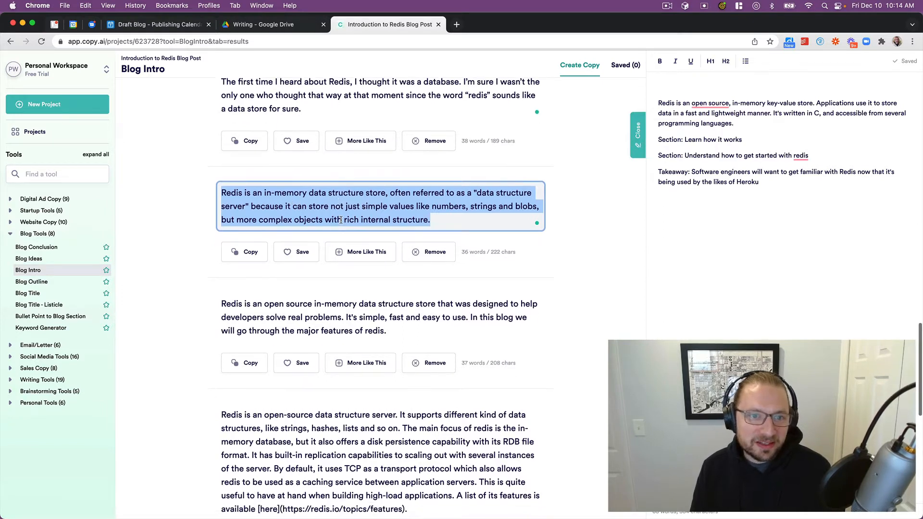
pyautogui.scroll(-2, 296, 192)
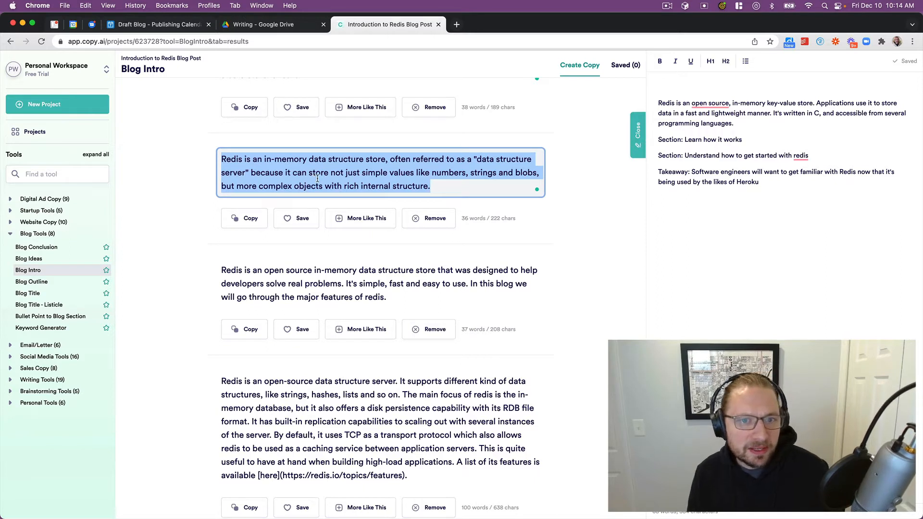
pyautogui.scroll(-5, 329, 168)
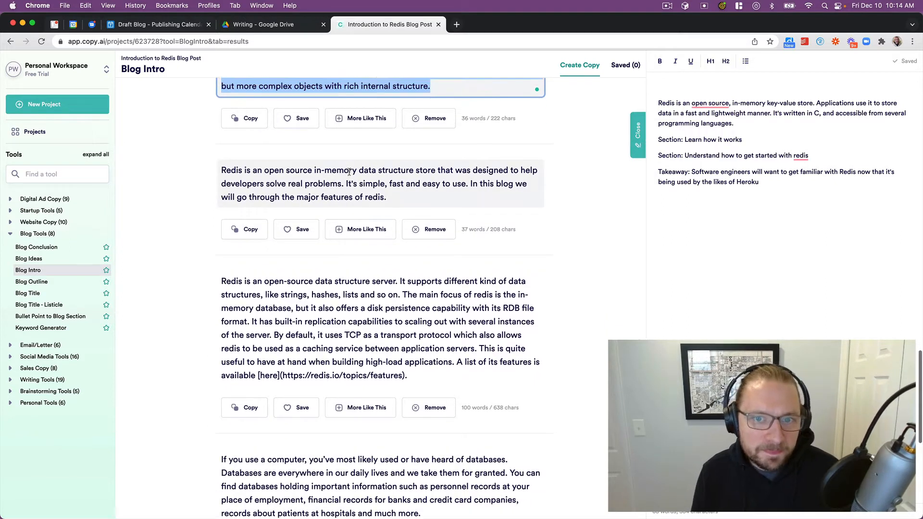
pyautogui.scroll(-6, 304, 207)
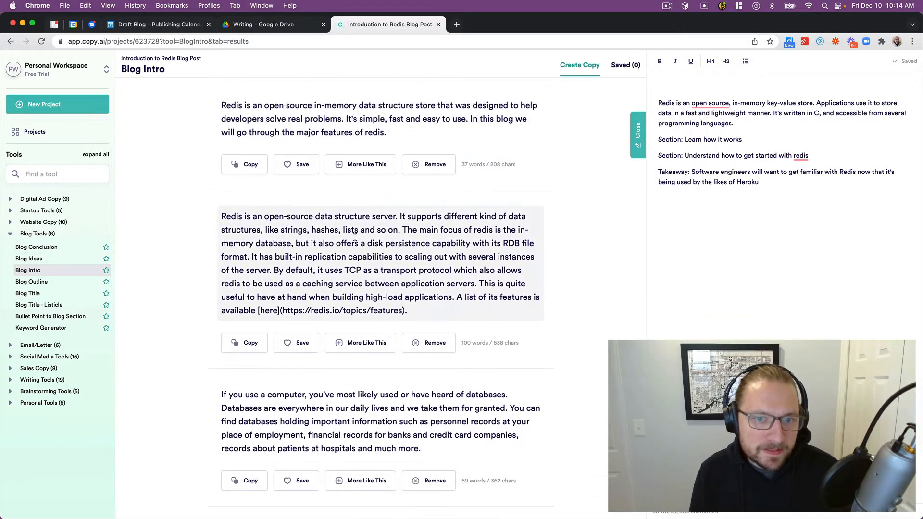
pyautogui.scroll(-8, 355, 237)
pyautogui.scroll(-1, 355, 237)
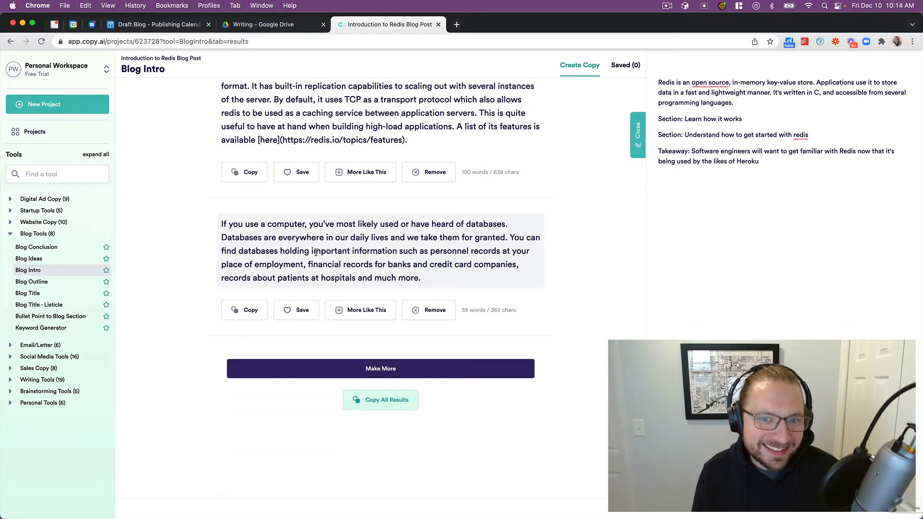
pyautogui.click(320, 252)
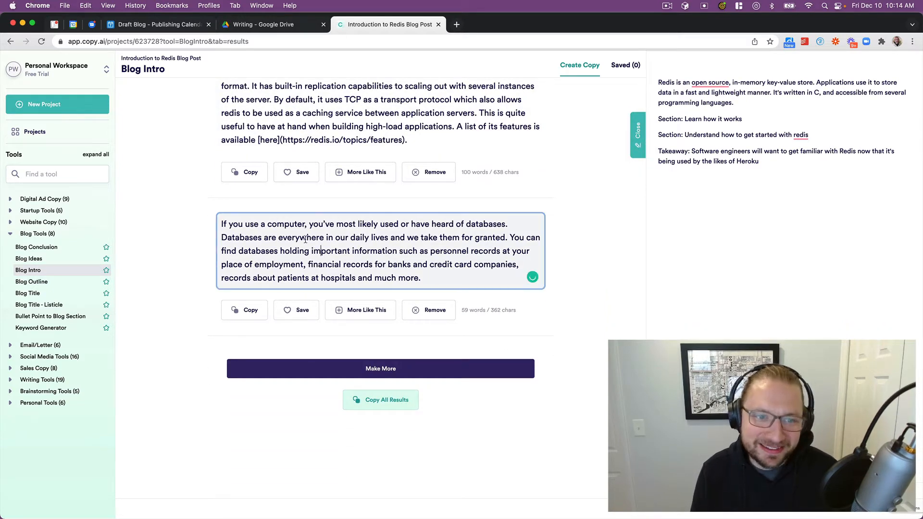
pyautogui.tripleClick(289, 226)
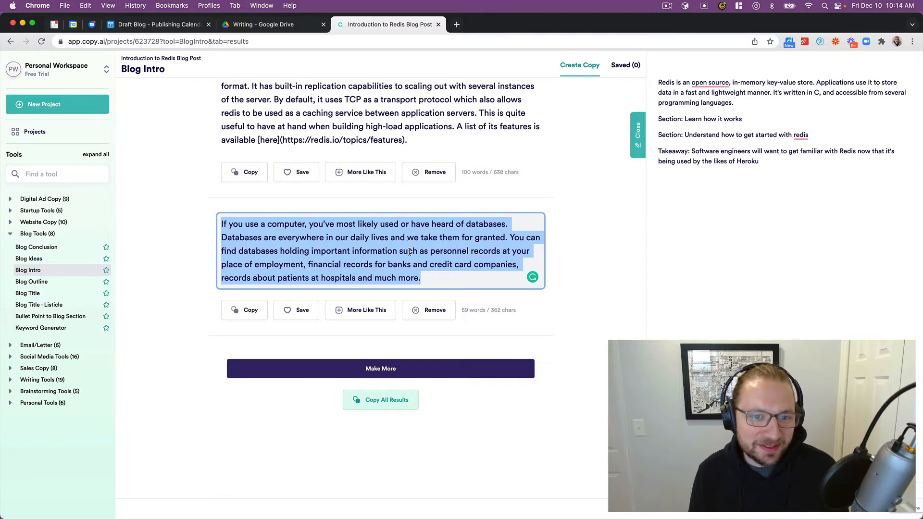
pyautogui.click(428, 279)
# Try adding the first generated intro, which mentions disk persistence and Heroku, below the document's opening paragraph, then remove it
pyautogui.scroll(20, 348, 245)
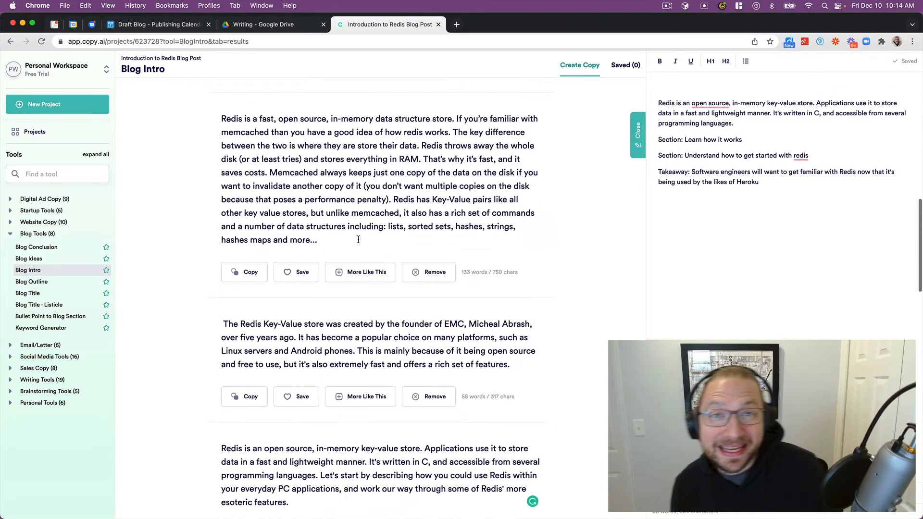
pyautogui.scroll(5, 358, 238)
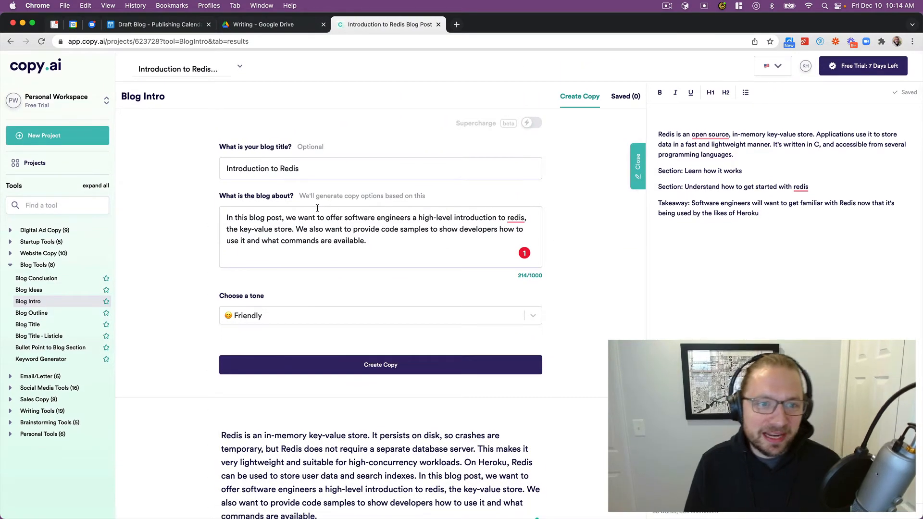
pyautogui.scroll(-6, 362, 220)
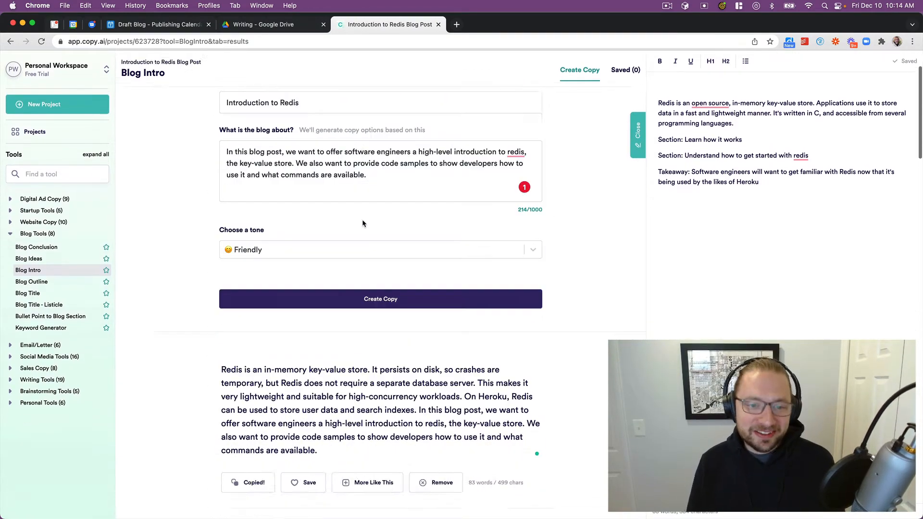
pyautogui.tripleClick(320, 164)
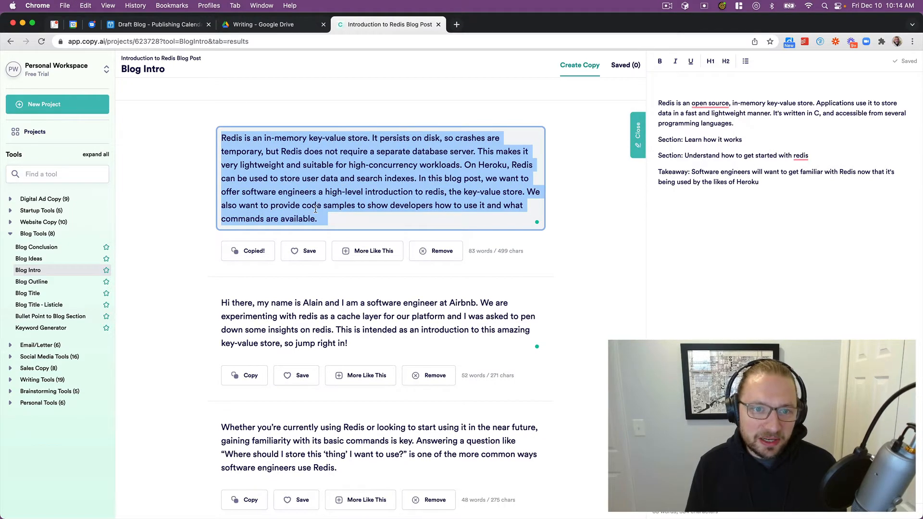
pyautogui.click(732, 124)
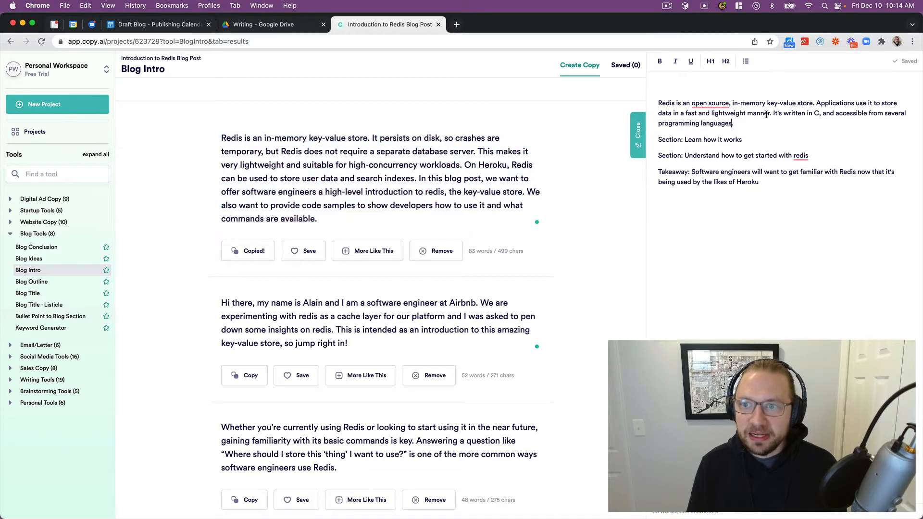
pyautogui.press('Return')
pyautogui.press('super+v')
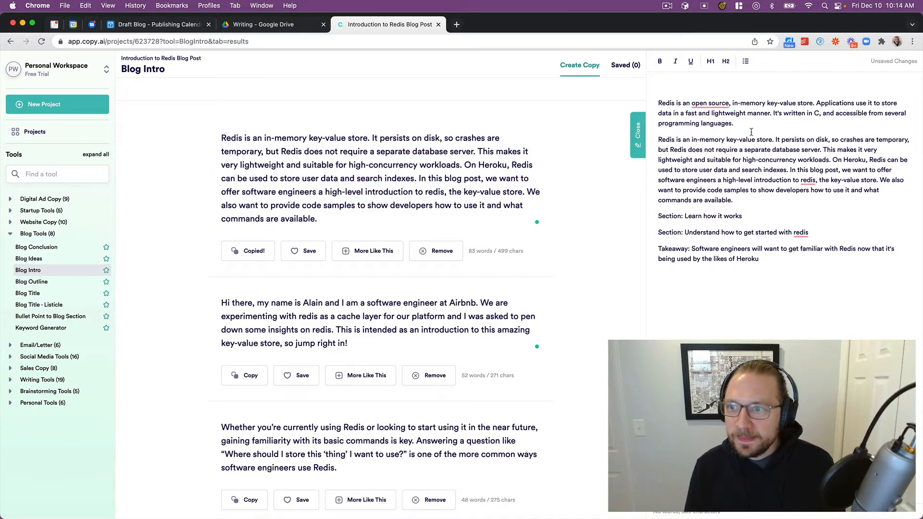
pyautogui.keyDown('shift'); pyautogui.click(740, 126); pyautogui.keyUp('shift')
pyautogui.press('BackSpace')
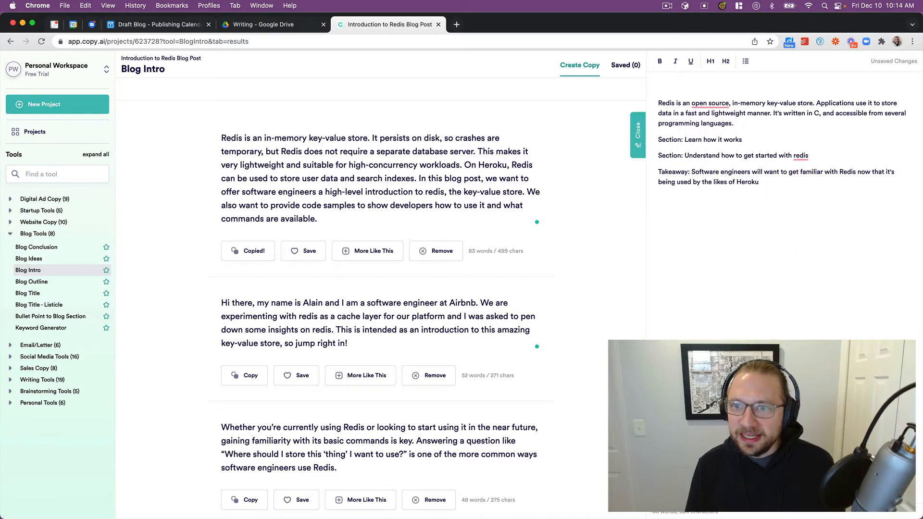
# Open the Bullet Point to Blog Section tool and copy the document's section text "Learn how it works"
pyautogui.scroll(15, 383, 185)
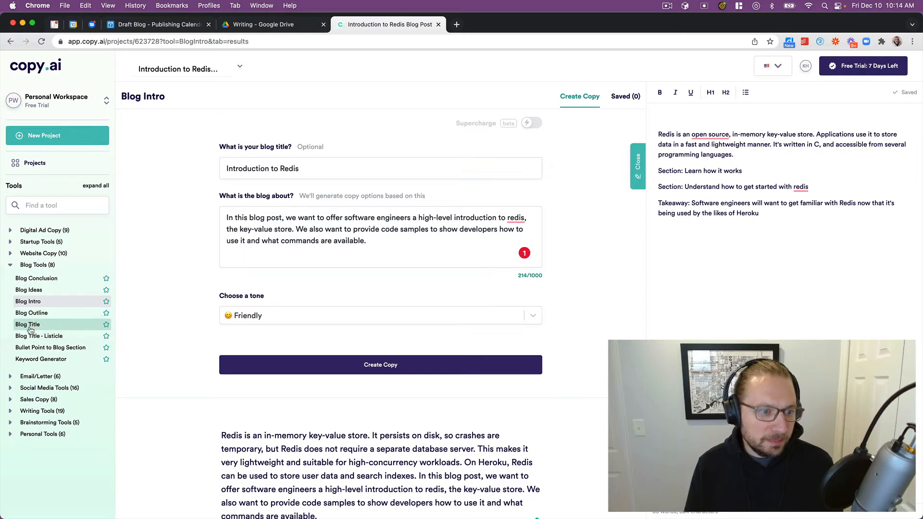
pyautogui.click(32, 347)
pyautogui.moveTo(742, 171); pyautogui.dragTo(682, 174)
pyautogui.press('super+c')
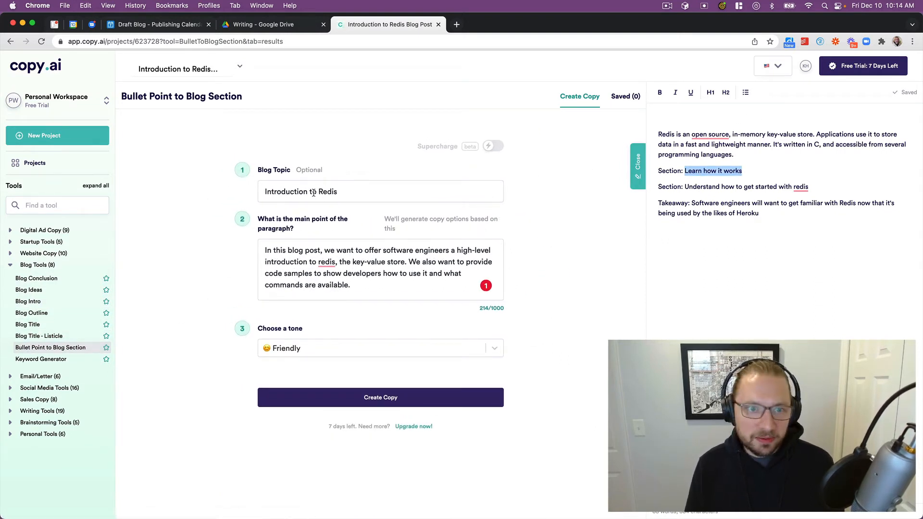
# Generate blog sections with the main point "Learn how redis works, the underlying technology, and history of the tool"
pyautogui.tripleClick(283, 192)
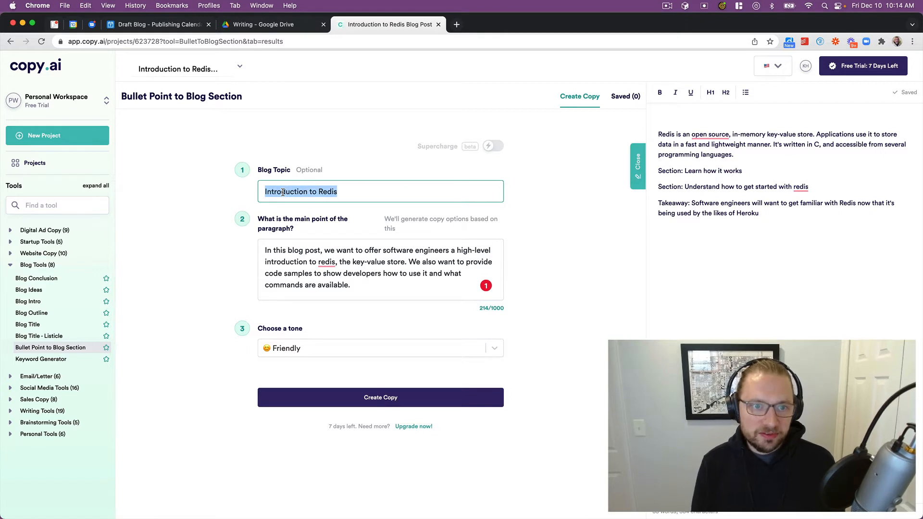
pyautogui.click(324, 252)
pyautogui.press('super+a')
pyautogui.press('super+v')
pyautogui.press('super+a')
pyautogui.write('Learn how redis works, th')
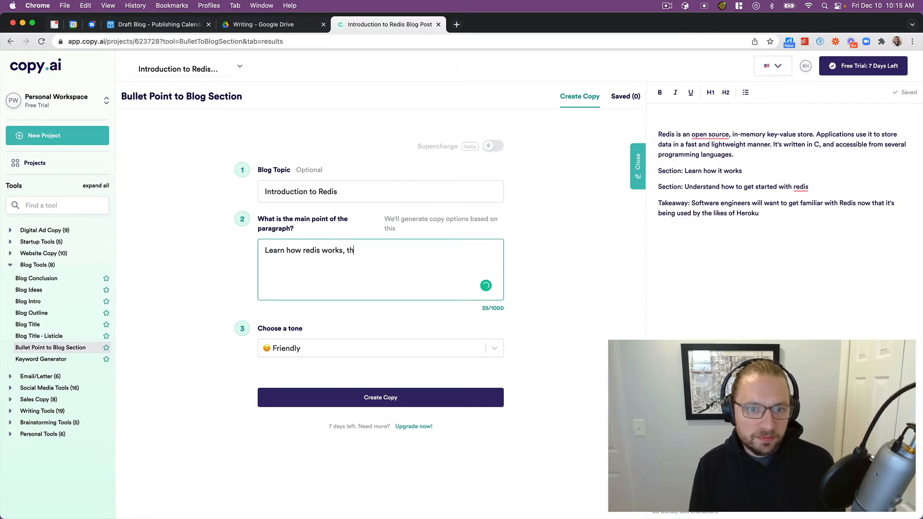
pyautogui.write('e underlying te')
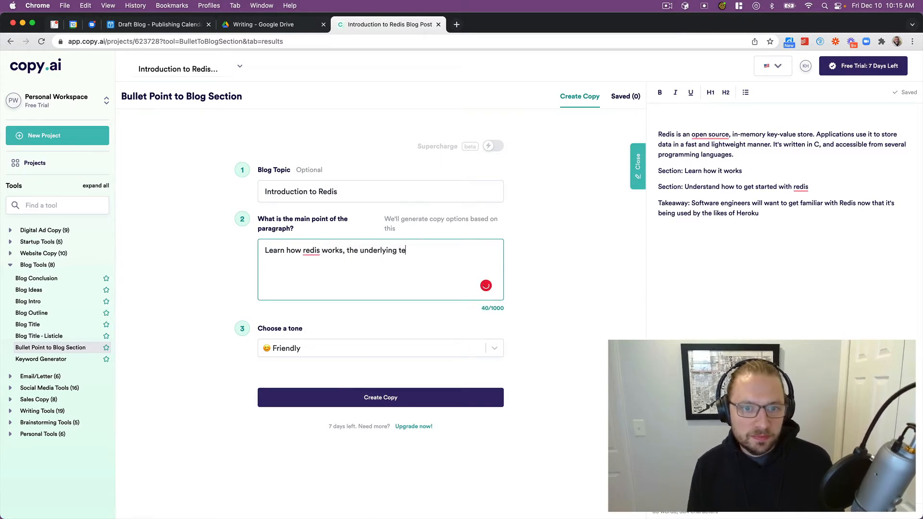
pyautogui.write('chnology, an')
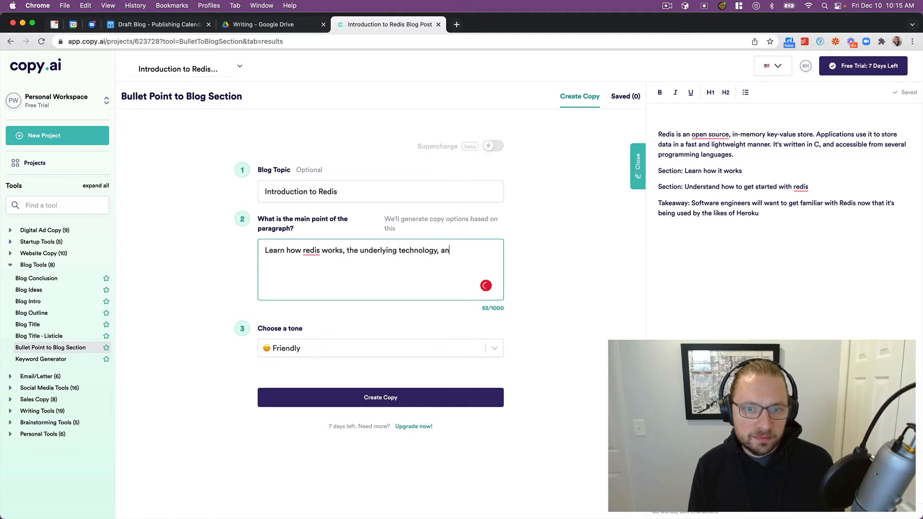
pyautogui.write('d history of the tool')
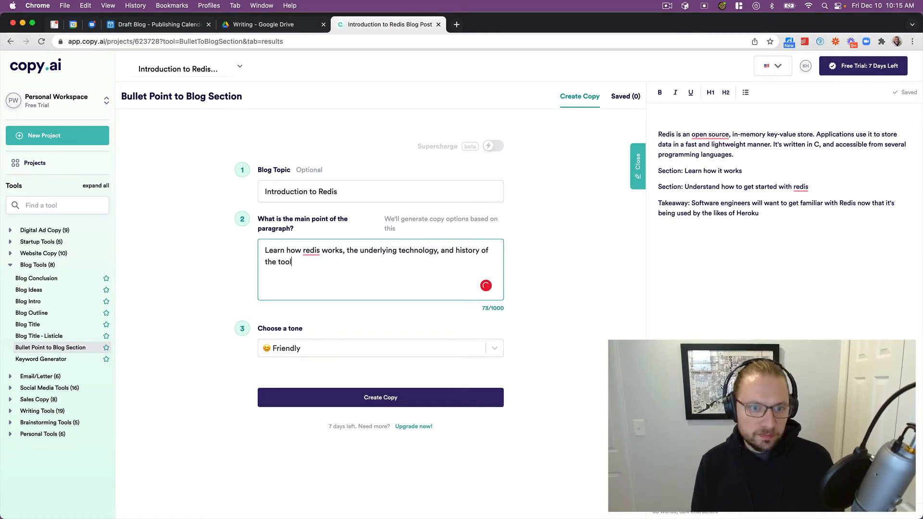
pyautogui.press('super+Return')
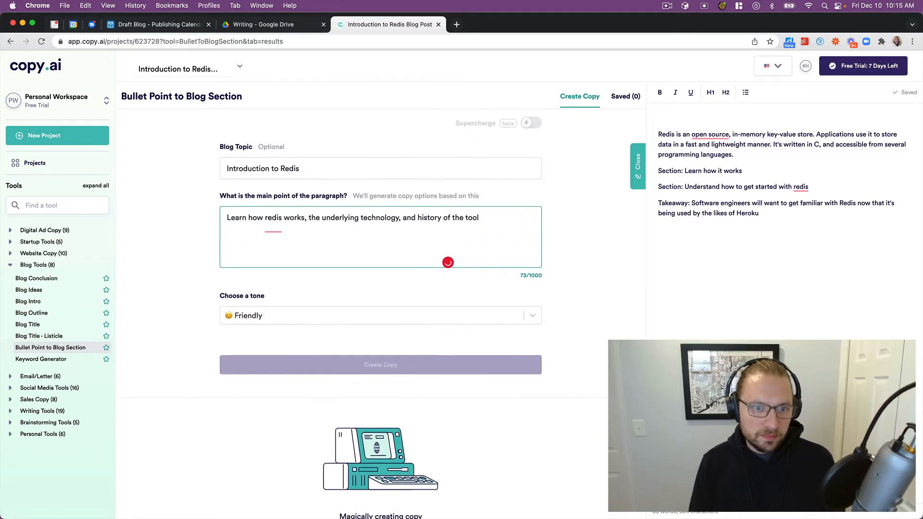
# Look through the tools offered in the Writing Tools category
pyautogui.tripleClick(249, 217)
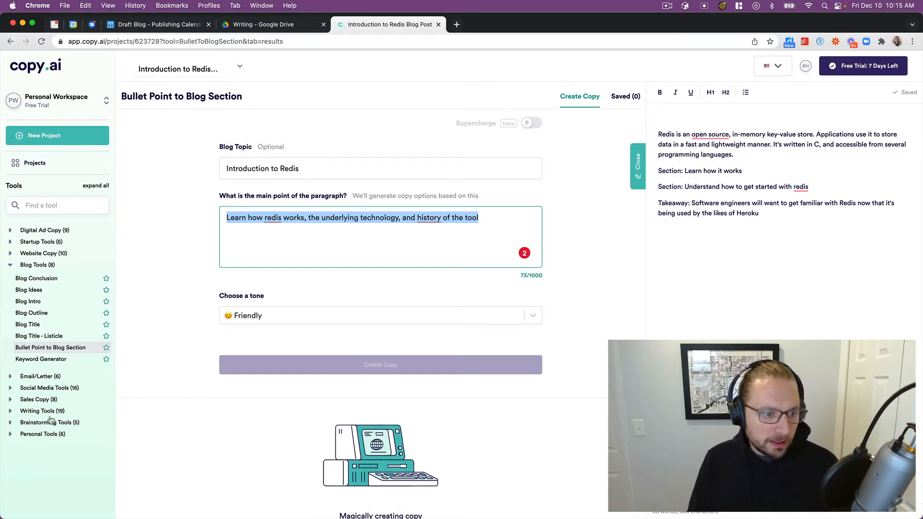
pyautogui.click(14, 414)
pyautogui.click(15, 414)
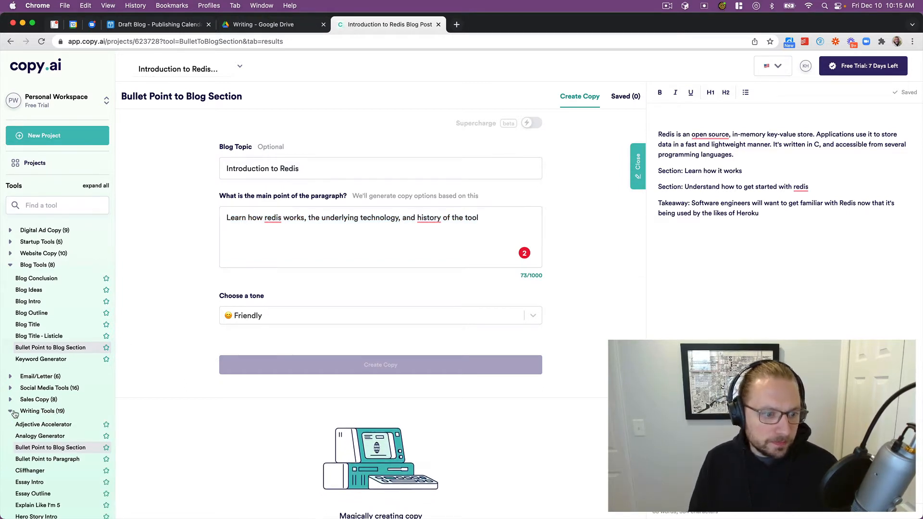
pyautogui.scroll(-4, 17, 410)
pyautogui.scroll(-3, 34, 340)
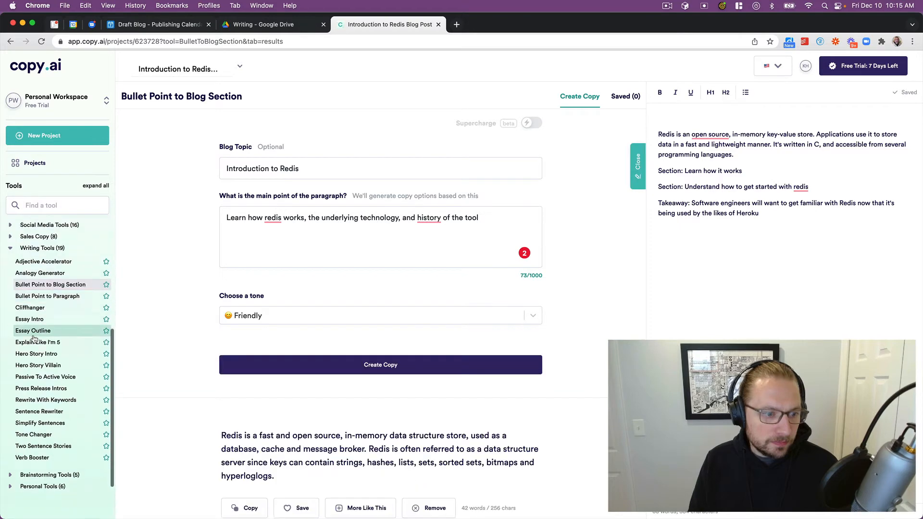
pyautogui.scroll(4, 45, 336)
pyautogui.click(11, 346)
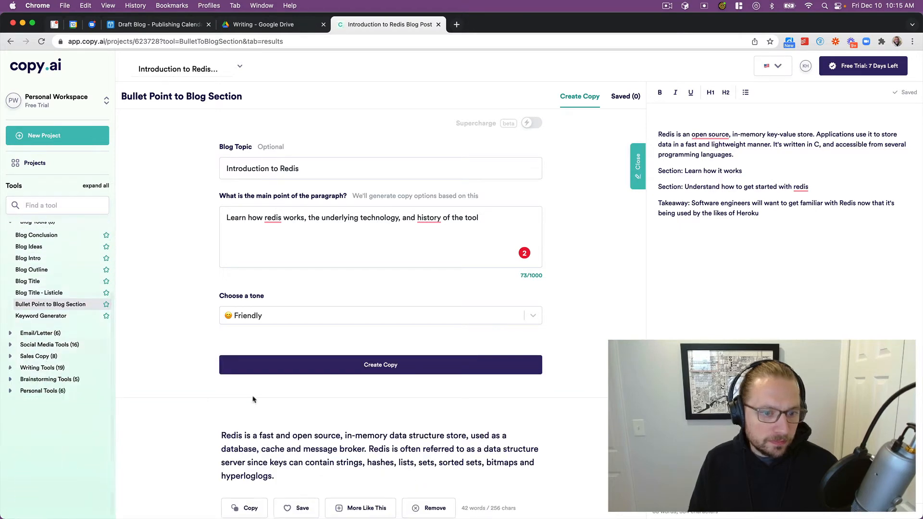
# Copy the generated section starting "Redis is a fast and open source, in-memory data structure store"
pyautogui.scroll(-5, 201, 398)
pyautogui.doubleClick(309, 220)
pyautogui.click(310, 220)
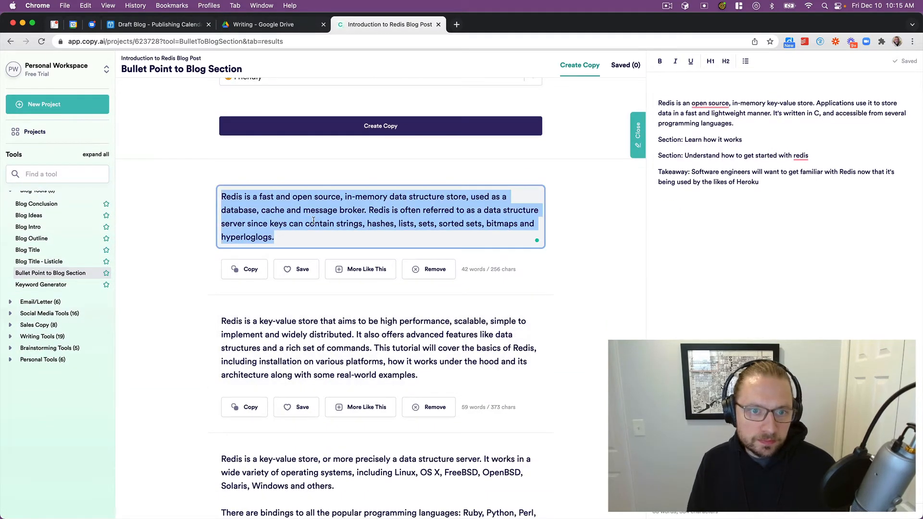
pyautogui.press('super+c')
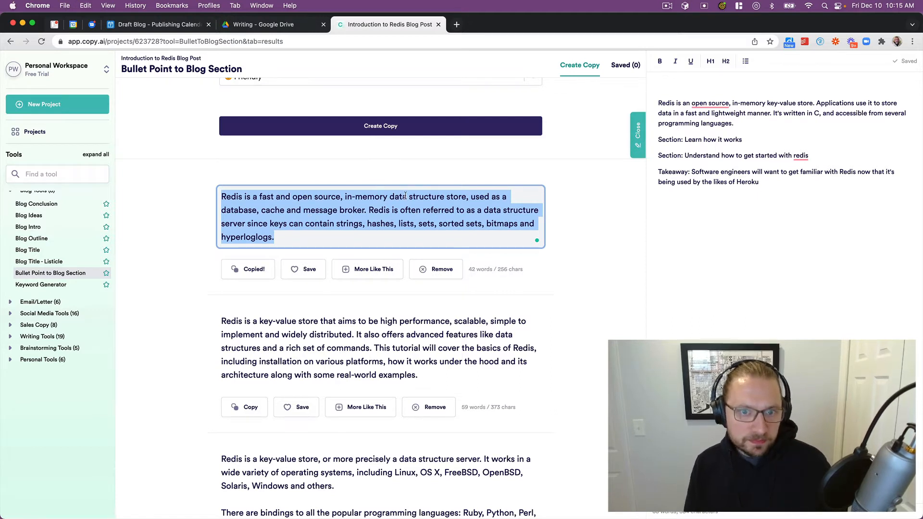
# Examine the further generated sections for accuracy, particularly the claim that performance is "close to that of a traditional database"
pyautogui.scroll(-3, 336, 224)
pyautogui.click(341, 222)
pyautogui.press('super+a')
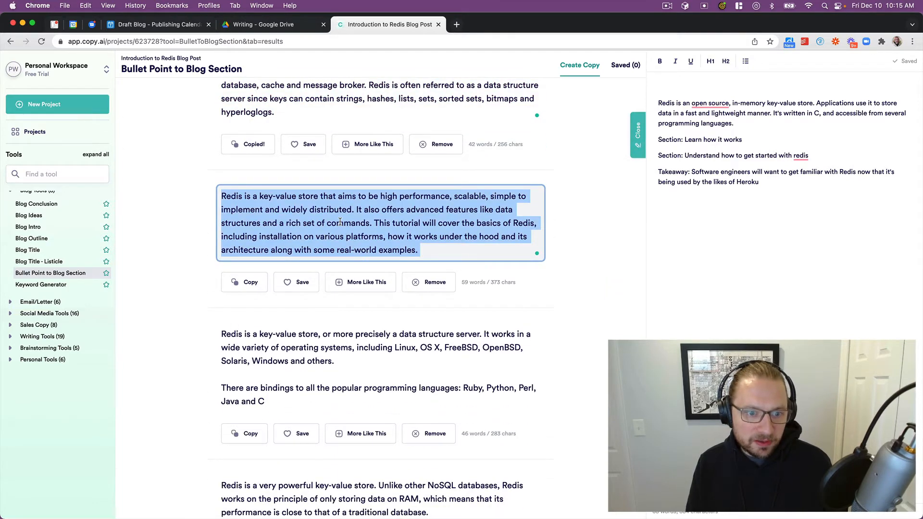
pyautogui.scroll(-5, 336, 240)
pyautogui.scroll(-1, 337, 269)
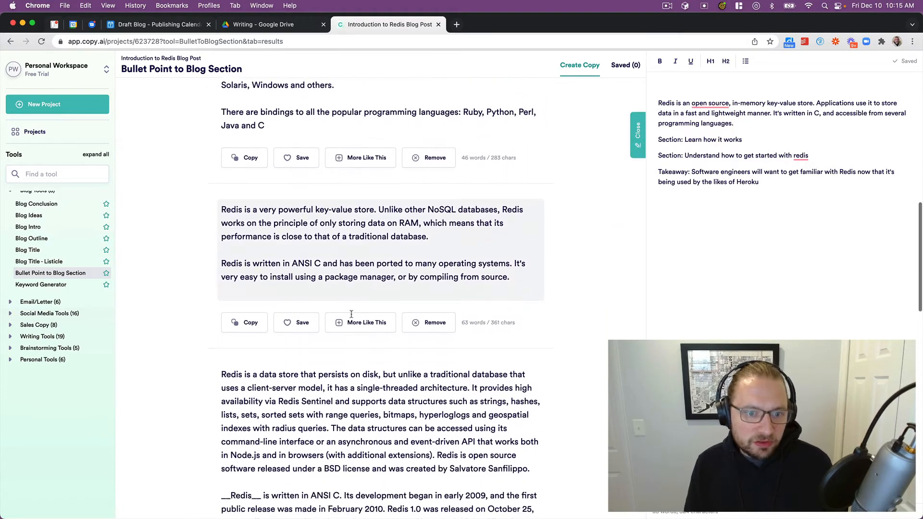
pyautogui.scroll(2, 351, 313)
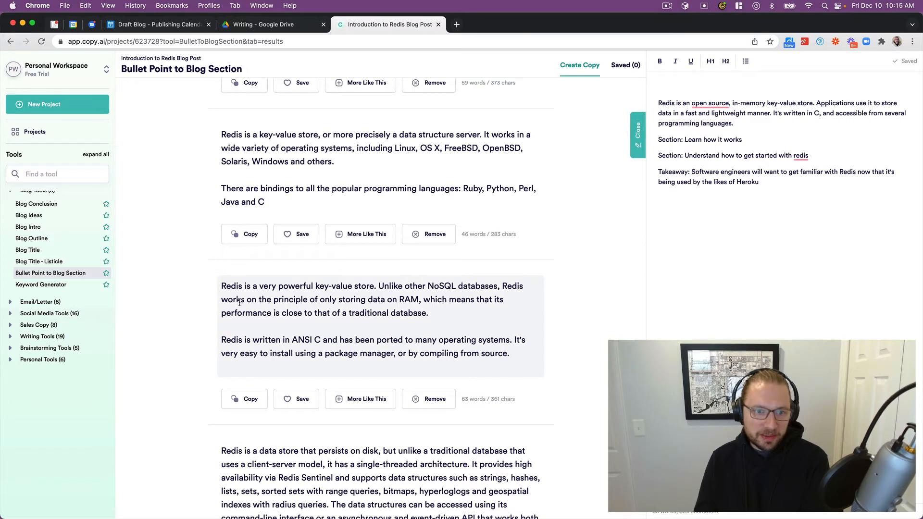
pyautogui.tripleClick(303, 304)
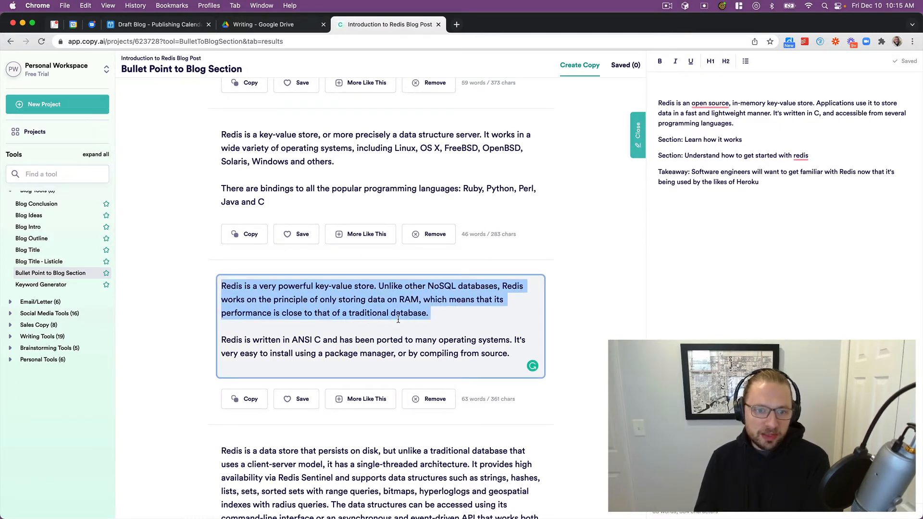
pyautogui.click(301, 317)
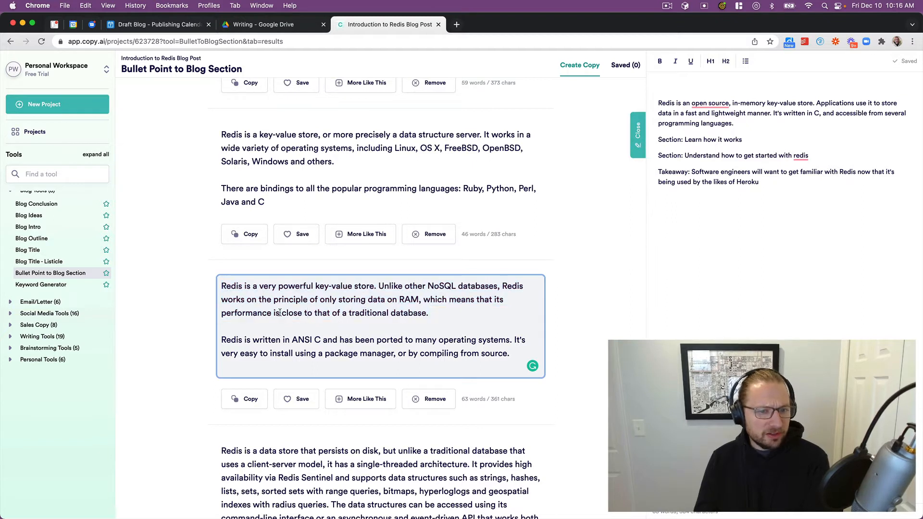
pyautogui.moveTo(282, 313); pyautogui.dragTo(311, 319)
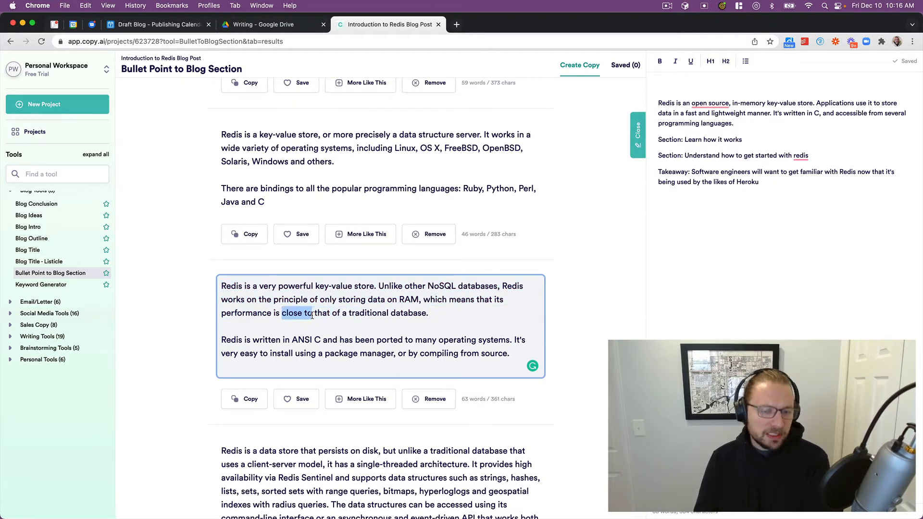
# Copy the paragraph starting "Redis is an open source, BSD licensed" from the last generated section into the draft below "Section: Learn how it works"
pyautogui.scroll(-5, 312, 316)
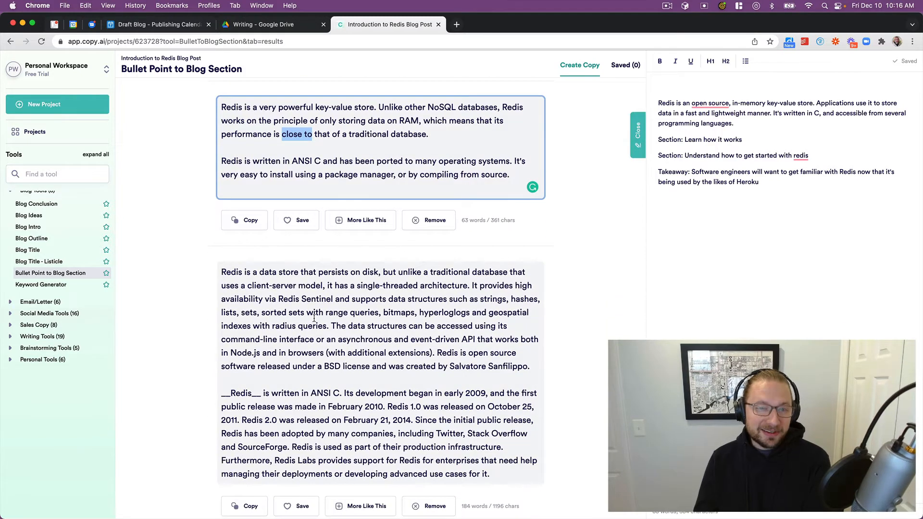
pyautogui.scroll(-3, 314, 318)
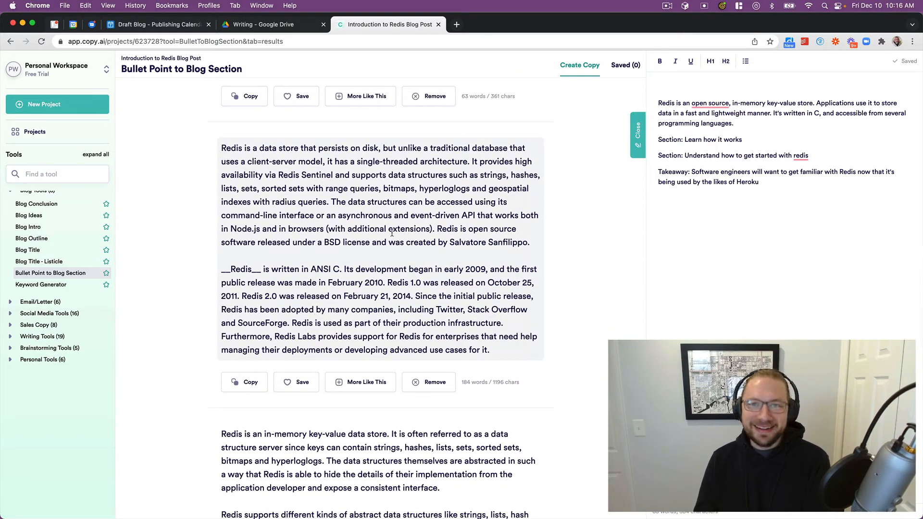
pyautogui.scroll(-4, 392, 229)
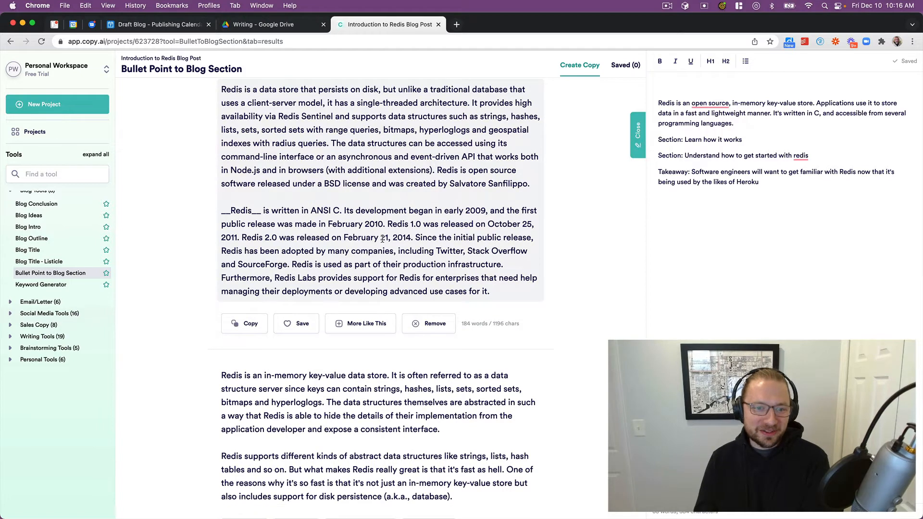
pyautogui.scroll(-1, 380, 237)
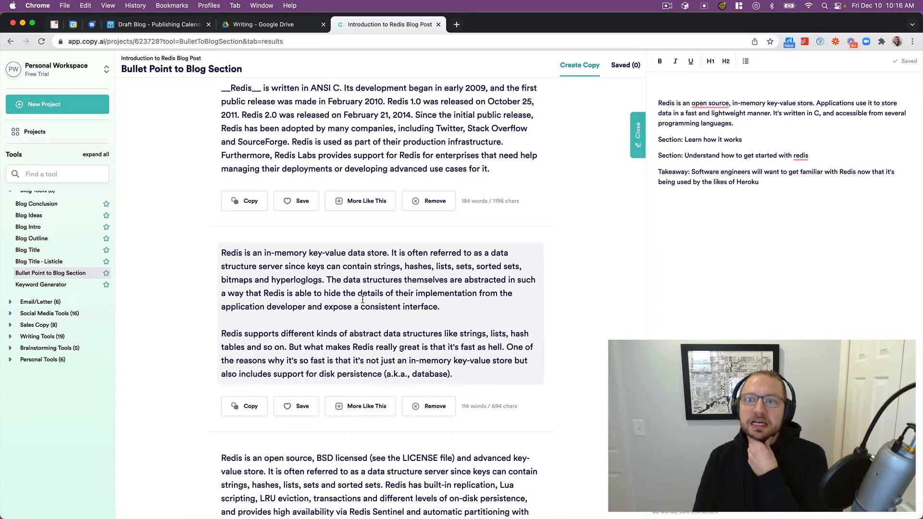
pyautogui.scroll(-5, 363, 299)
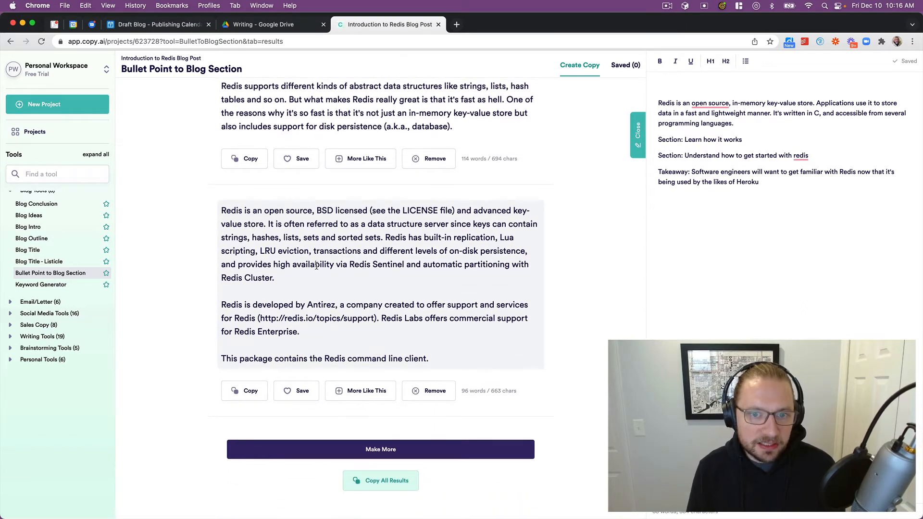
pyautogui.moveTo(286, 277); pyautogui.dragTo(223, 211)
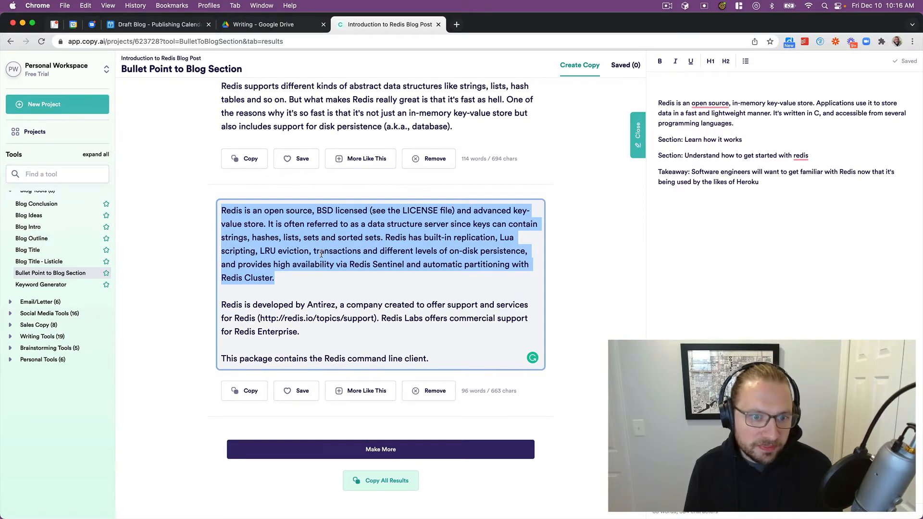
pyautogui.press('super+c')
pyautogui.click(787, 133)
pyautogui.press('Return')
pyautogui.press('super+v')
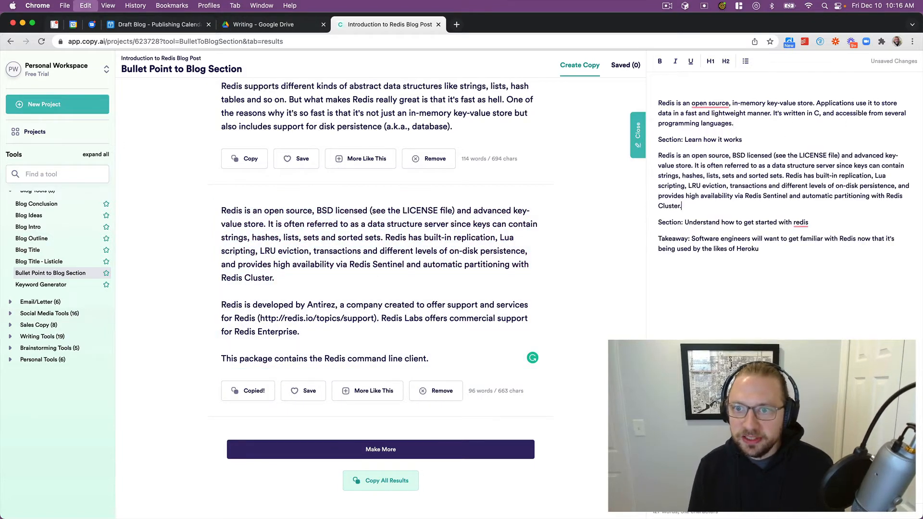
# Replace the draft line "Section: Learn how it works" with "How does Redis work?"
pyautogui.click(685, 140)
pyautogui.press('shift+super+Left')
pyautogui.press('BackSpace')
pyautogui.press('super+Right')
pyautogui.press('shift+super+Left')
pyautogui.write('H')
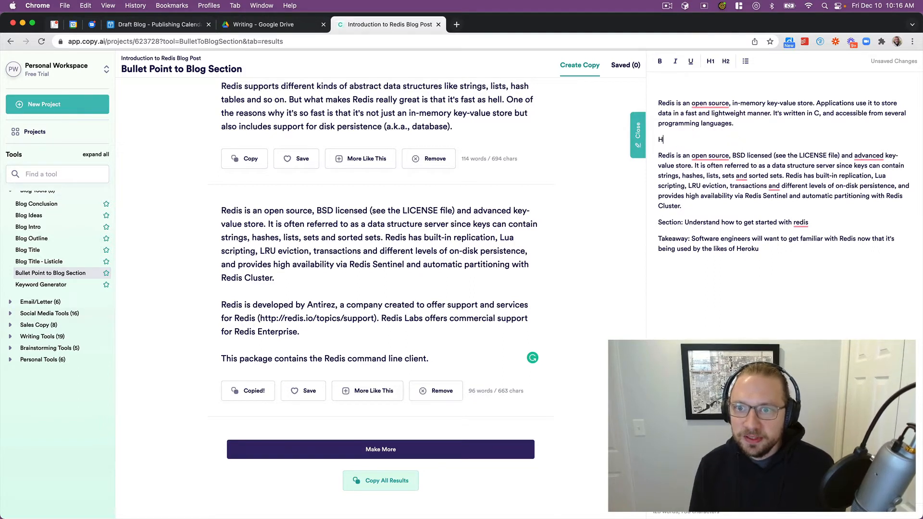
pyautogui.write('ow does Redis work?')
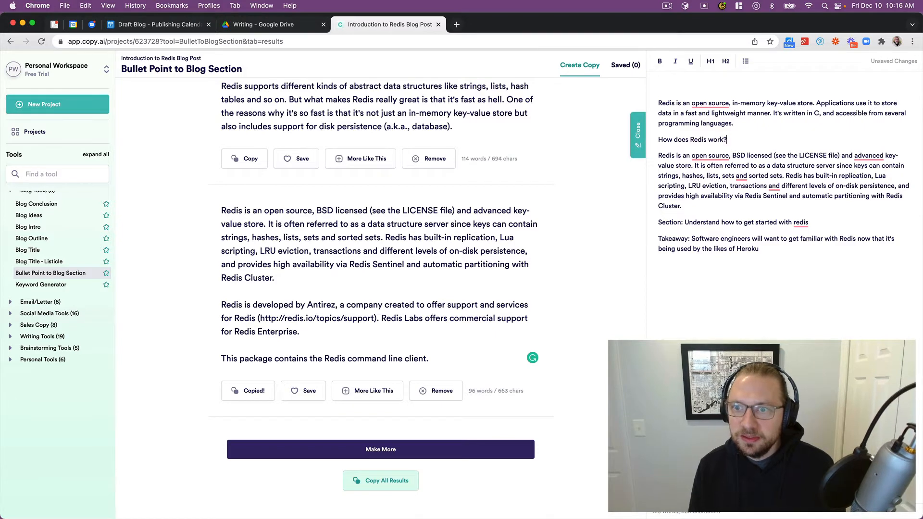
# Format the draft line "How does Redis work?" as an H2 heading
pyautogui.press('shift+super+Left')
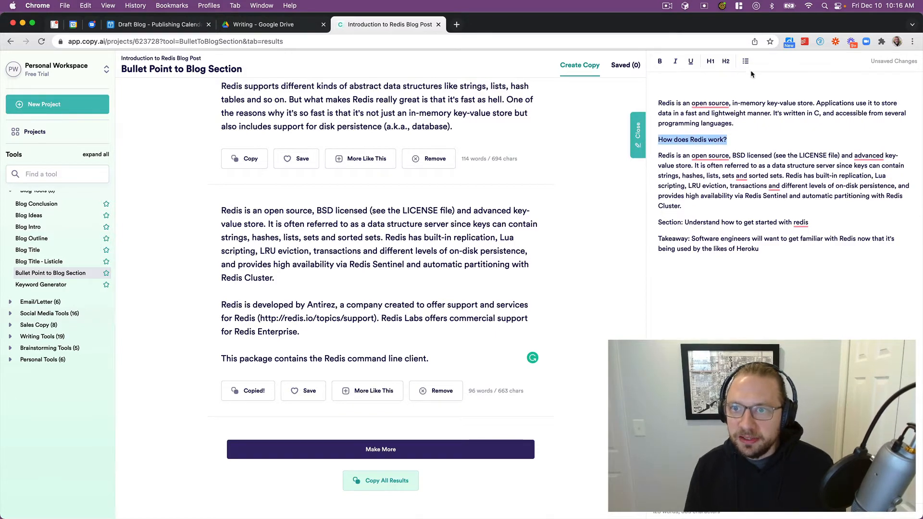
pyautogui.click(725, 61)
pyautogui.click(711, 206)
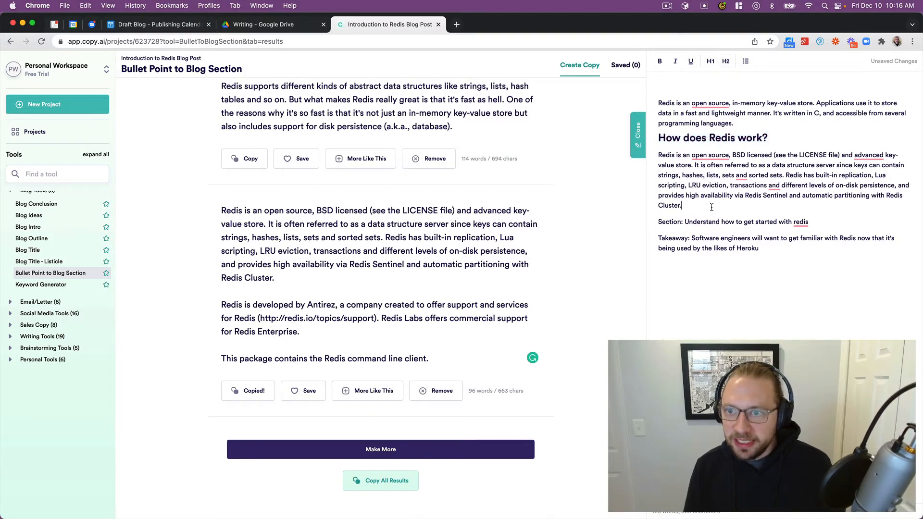
# Generate blog sections with the main point "Help software developers get started using redis"
pyautogui.scroll(15, 466, 245)
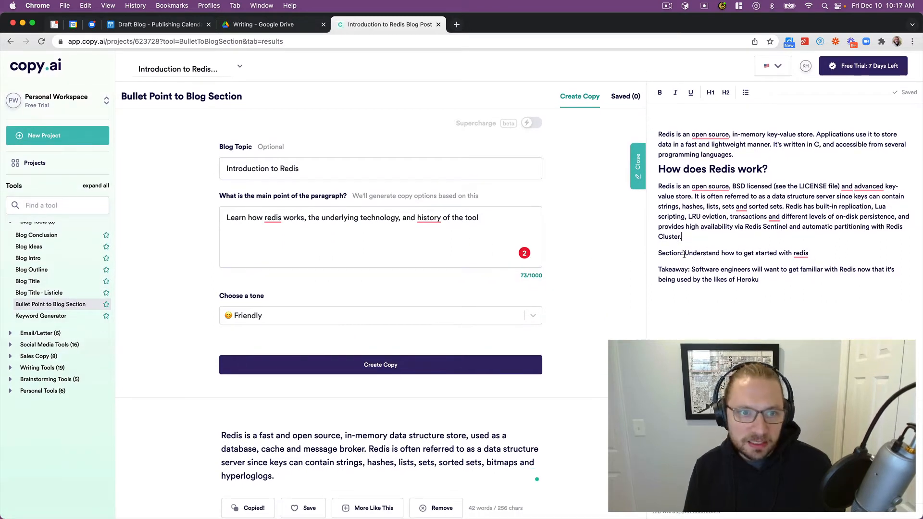
pyautogui.press('super+shift+Right')
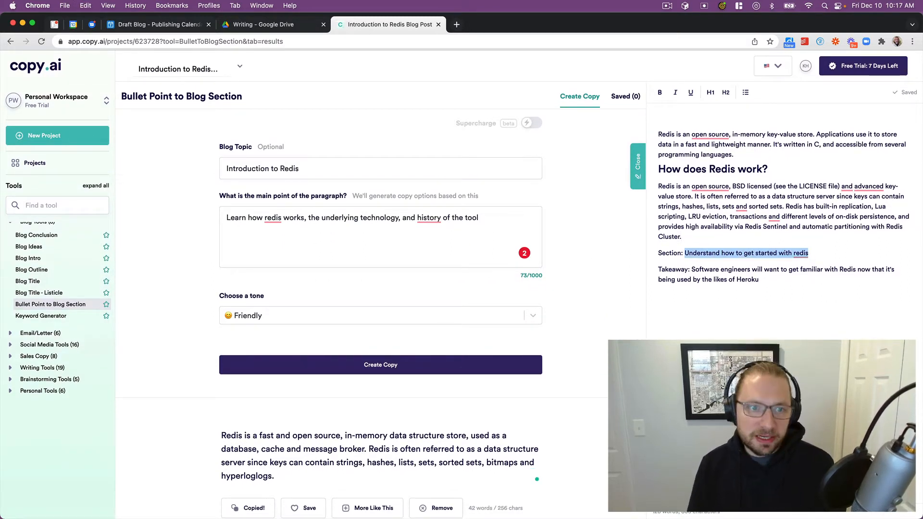
pyautogui.click(290, 222)
pyautogui.press('super+a')
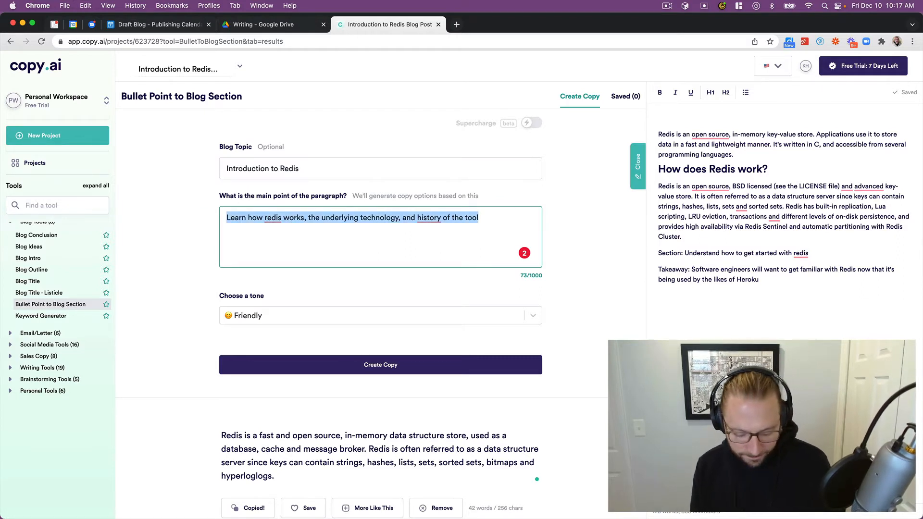
pyautogui.write('Get starte')
pyautogui.press('super+a')
pyautogui.write('Help software developers get sta')
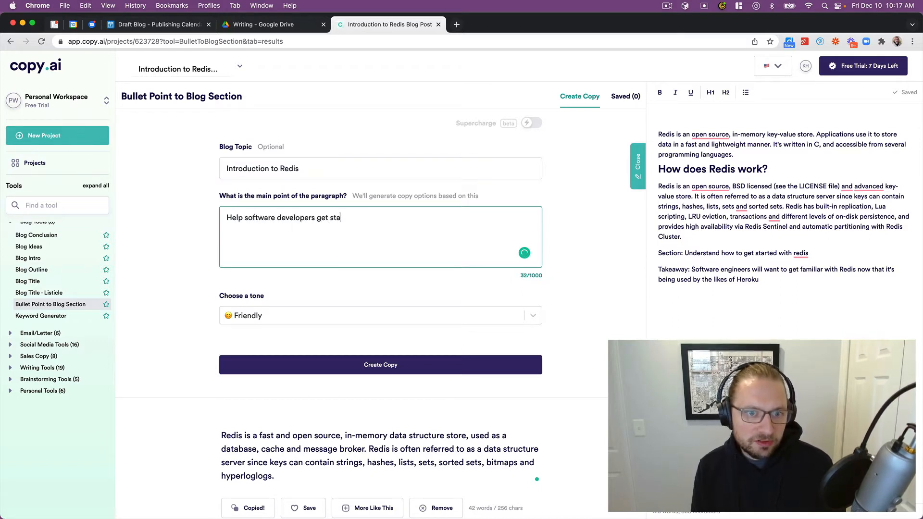
pyautogui.write('rted using redis')
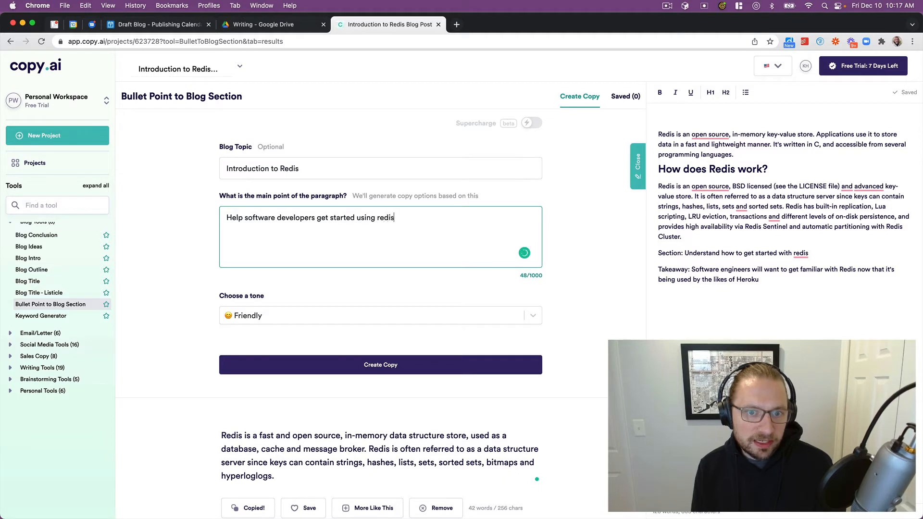
pyautogui.click(311, 369)
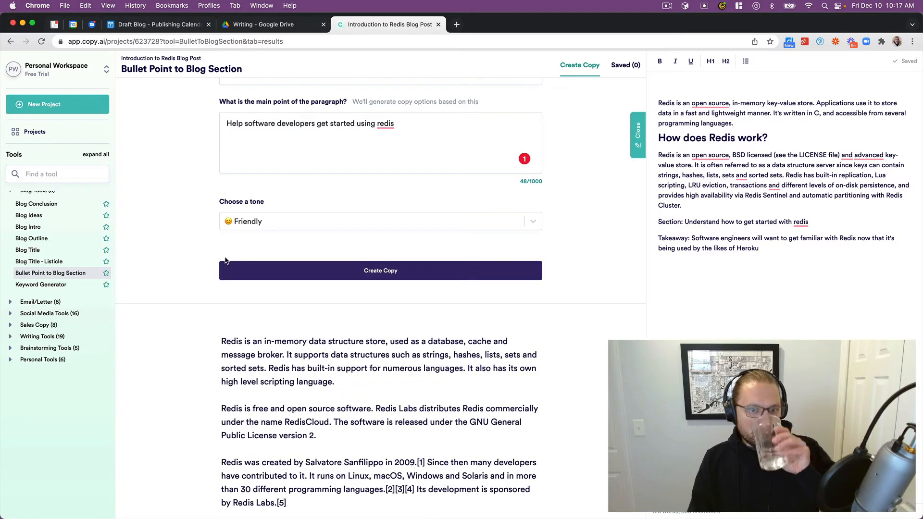
# Read through the newly generated sections for usable getting-started content, including the "Lets get started!" paragraph
pyautogui.scroll(-3, 233, 280)
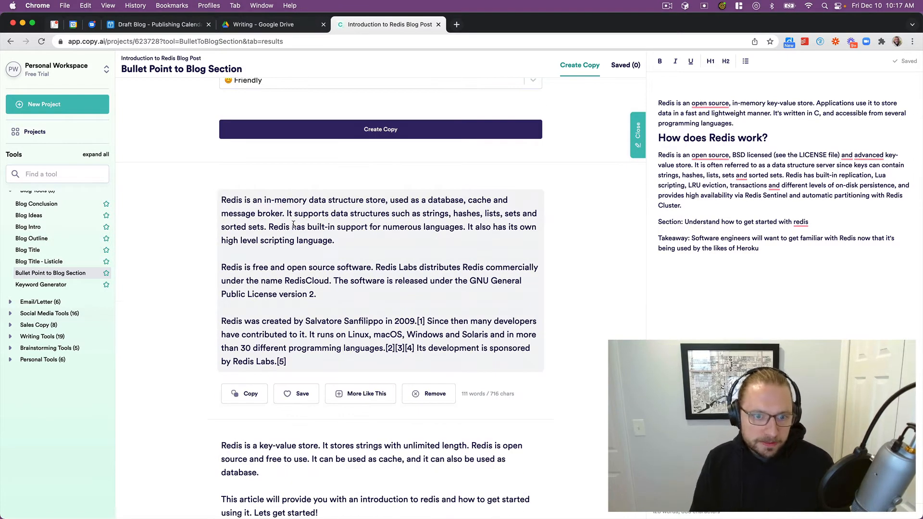
pyautogui.scroll(-4, 293, 224)
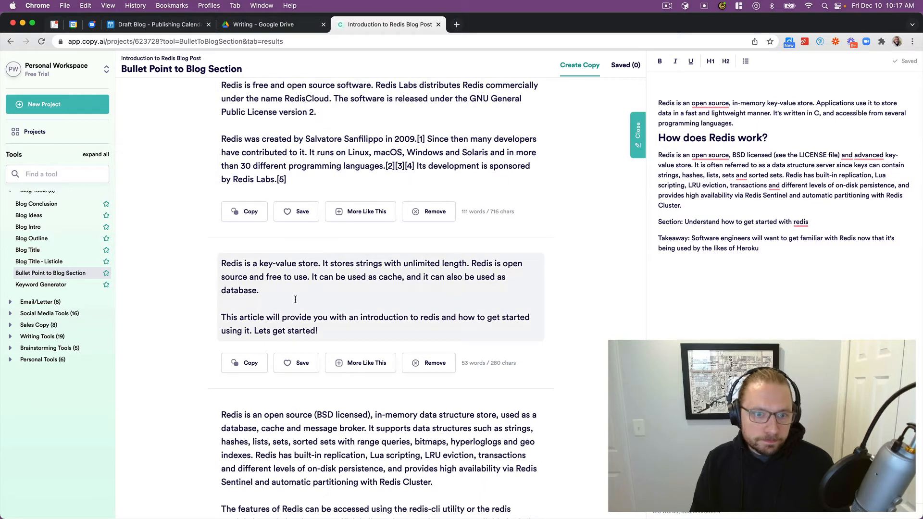
pyautogui.scroll(-1, 295, 300)
pyautogui.moveTo(319, 287); pyautogui.dragTo(197, 269)
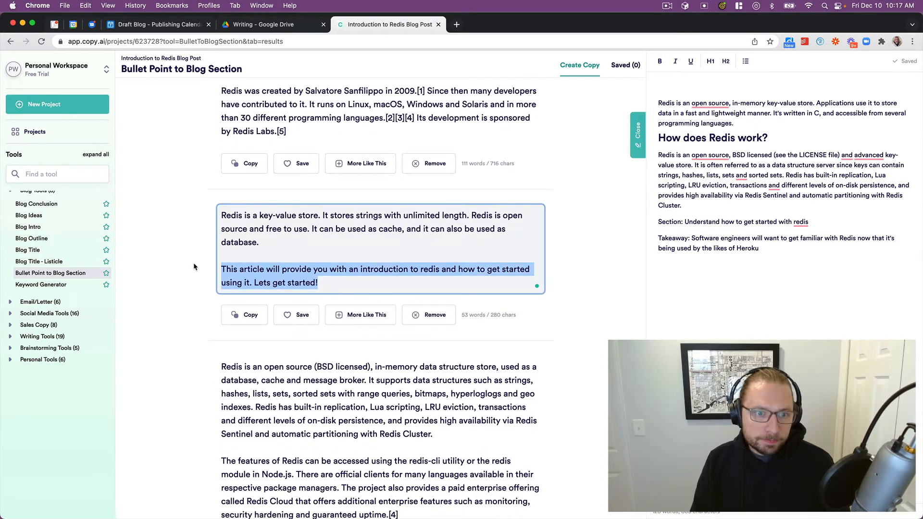
pyautogui.scroll(-4, 261, 267)
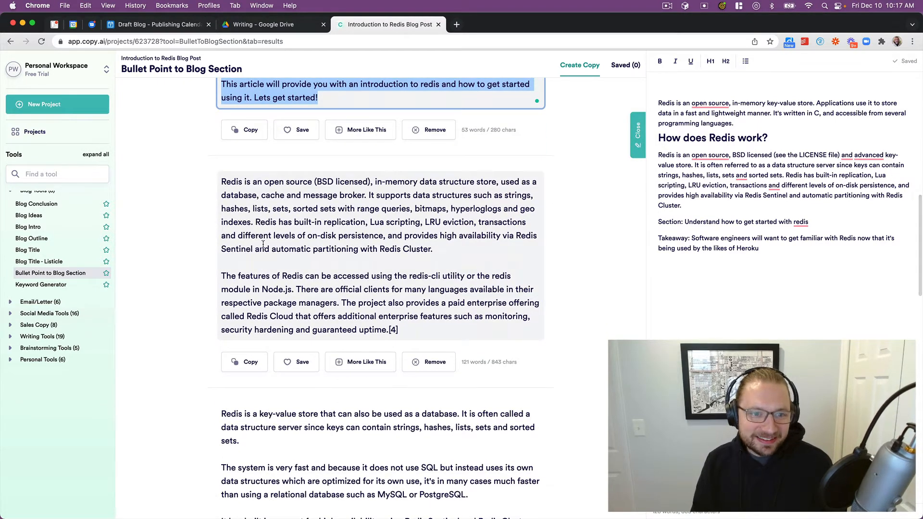
pyautogui.scroll(-4, 268, 279)
pyautogui.scroll(-4, 274, 284)
pyautogui.scroll(-3, 283, 291)
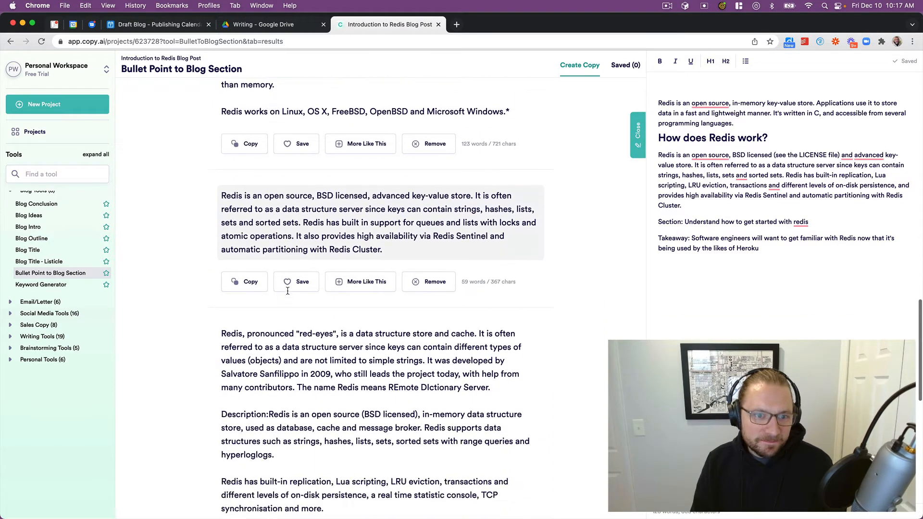
pyautogui.scroll(-2, 285, 290)
pyautogui.scroll(-1, 285, 291)
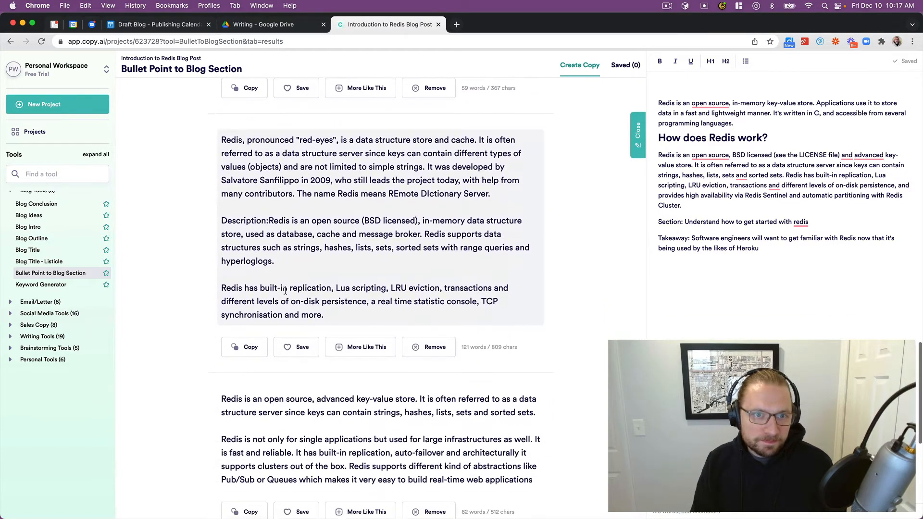
# Examine the "Redis, pronounced "red-eyes"" claim and the remaining generated sections for accuracy
pyautogui.click(319, 140)
pyautogui.tripleClick(320, 139)
pyautogui.click(319, 139)
pyautogui.moveTo(333, 140); pyautogui.dragTo(202, 143)
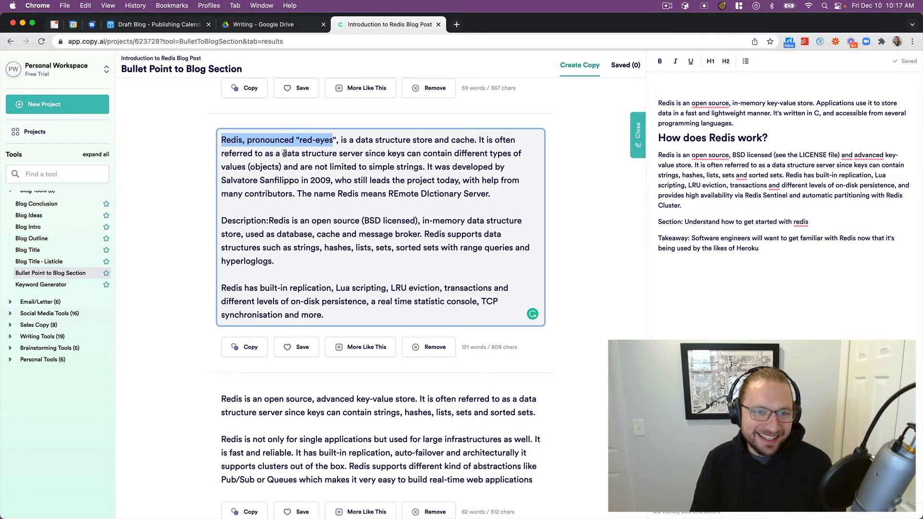
pyautogui.click(281, 189)
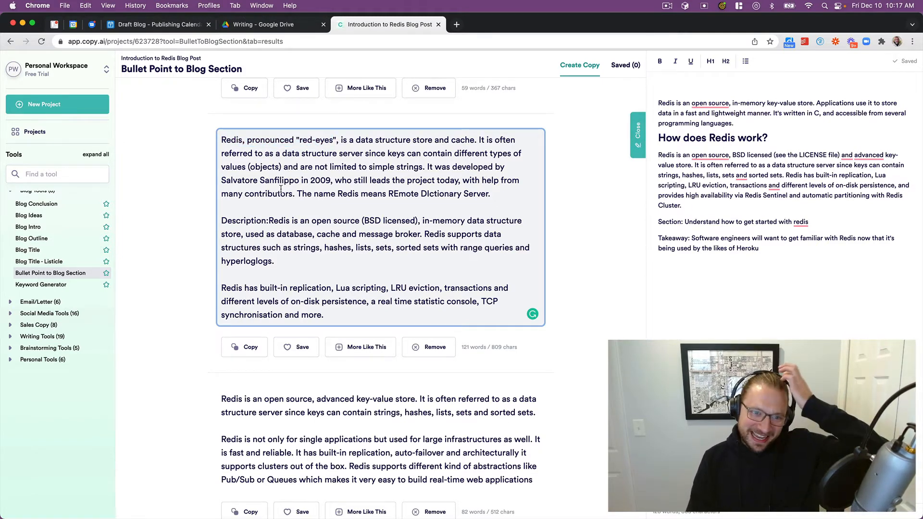
pyautogui.scroll(-3, 281, 189)
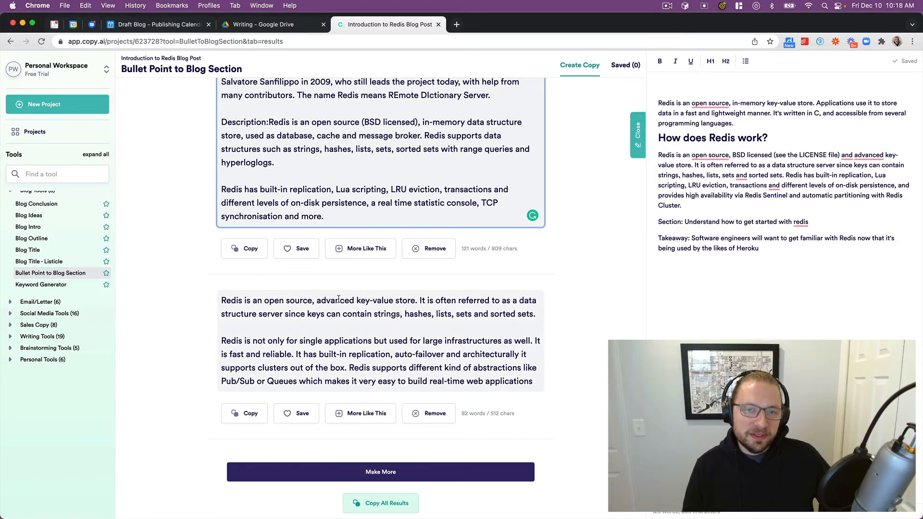
# Compare the main point about helping developers get started with the first generated section
pyautogui.scroll(15, 338, 298)
pyautogui.scroll(2, 341, 302)
pyautogui.tripleClick(362, 213)
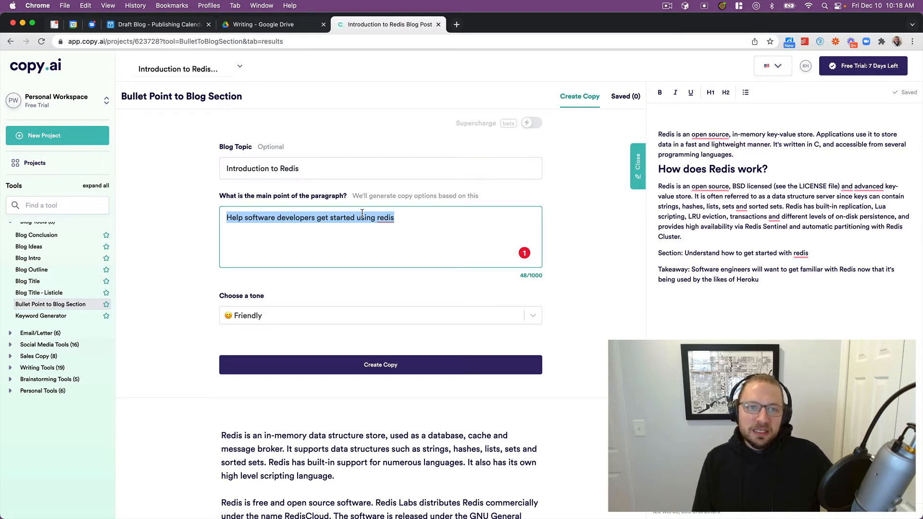
pyautogui.scroll(-5, 370, 240)
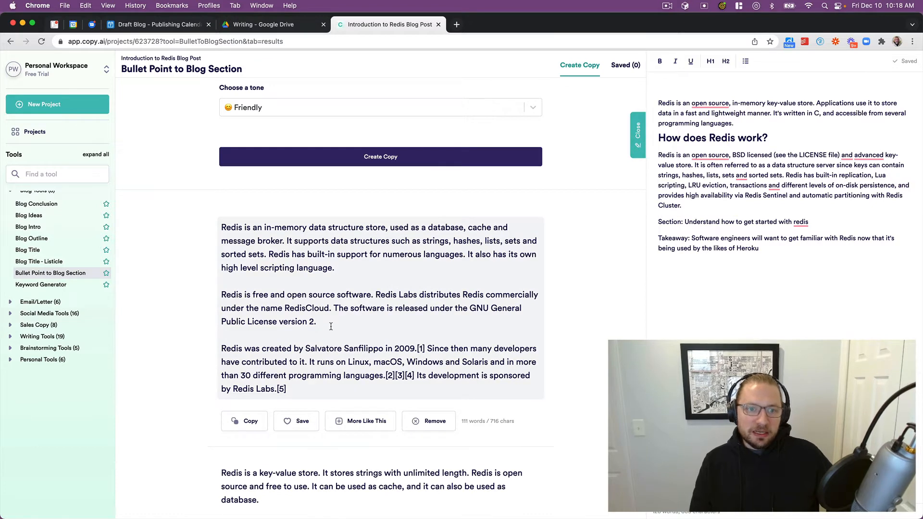
pyautogui.click(329, 322)
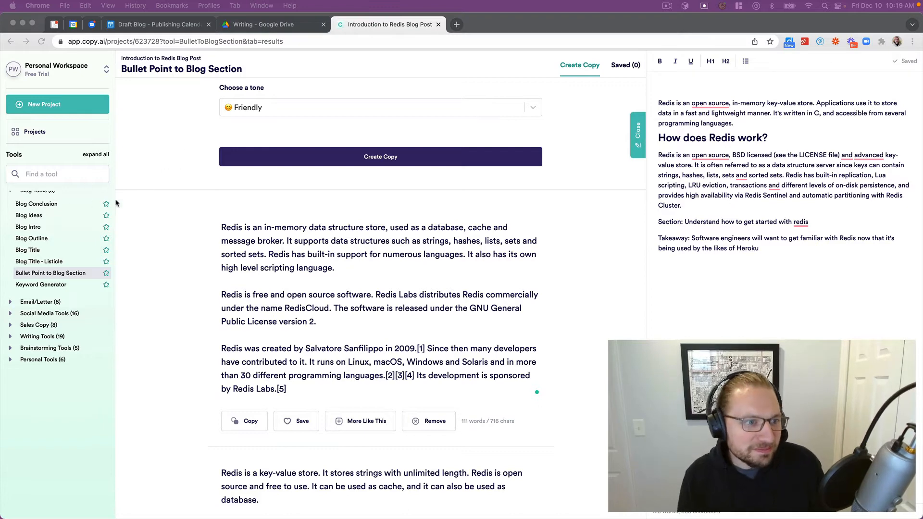
# Create a new project titled "Tutorial" without a relevant website
pyautogui.scroll(4, 56, 247)
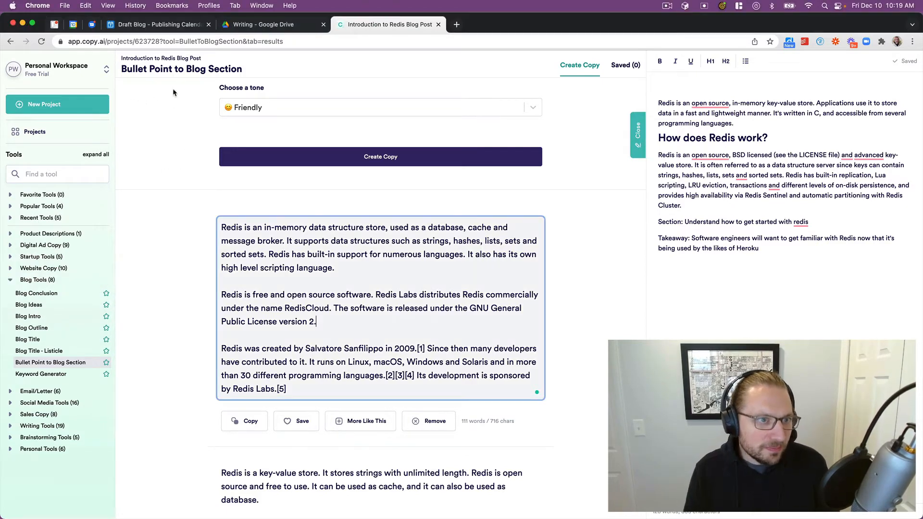
pyautogui.click(57, 104)
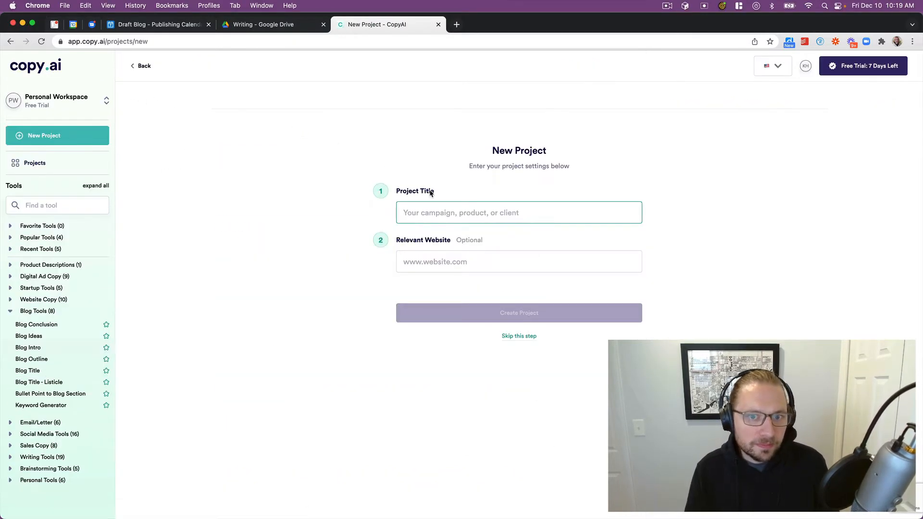
pyautogui.write('Tutorial')
pyautogui.press('Tab')
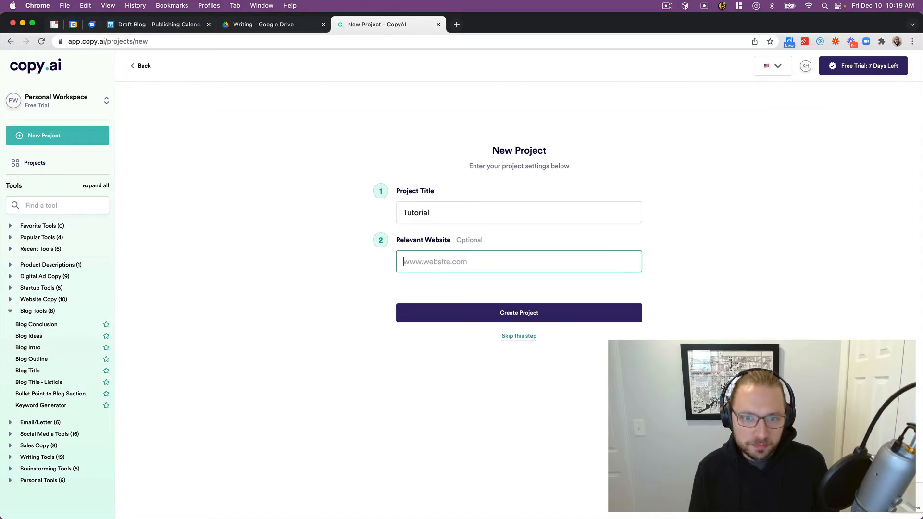
pyautogui.click(505, 313)
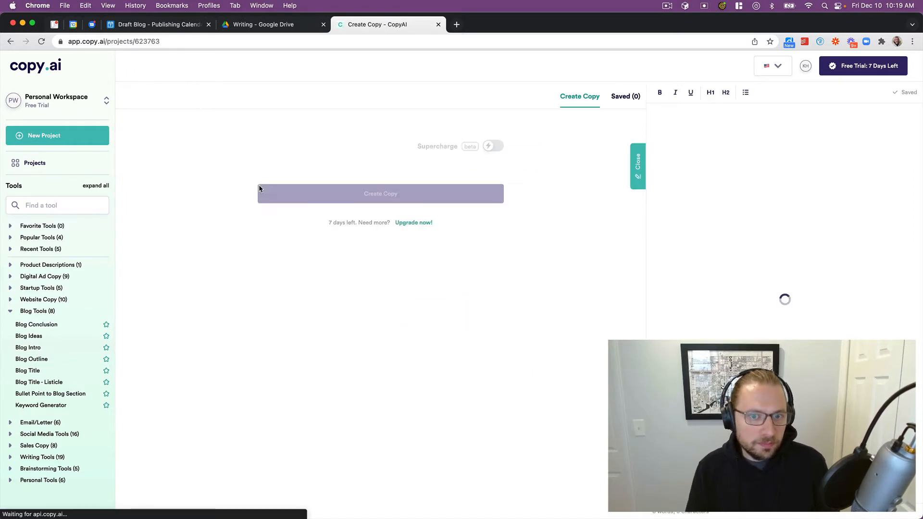
pyautogui.click(286, 192)
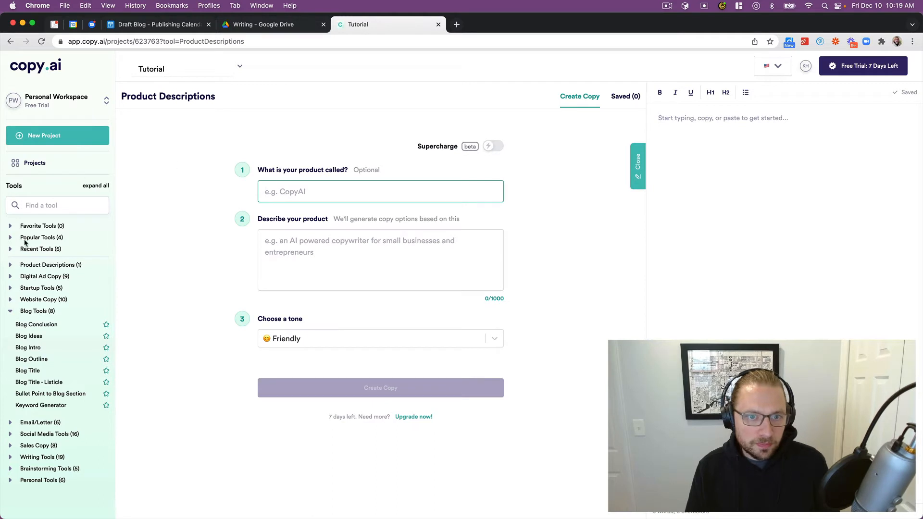
# Open the Blog Outline tool and set the blog title to "How to Create Your First NodeJS Application"
pyautogui.click(32, 359)
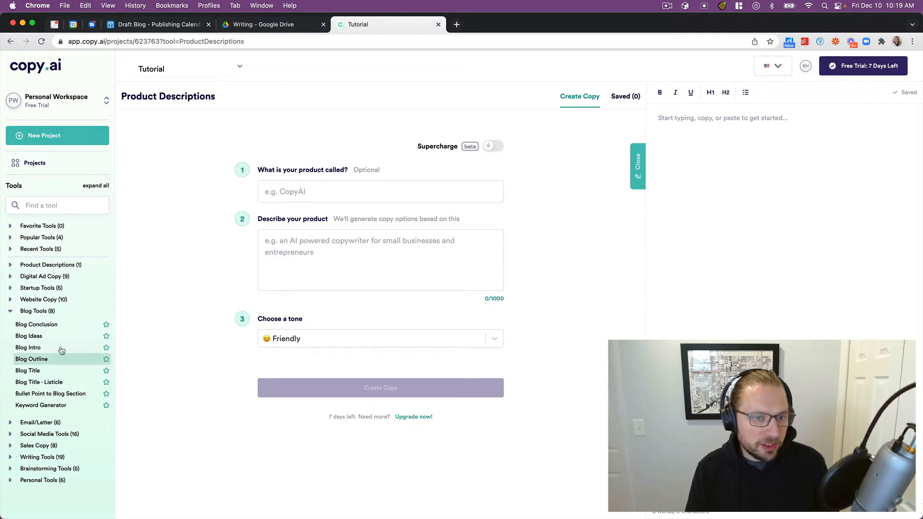
pyautogui.click(301, 192)
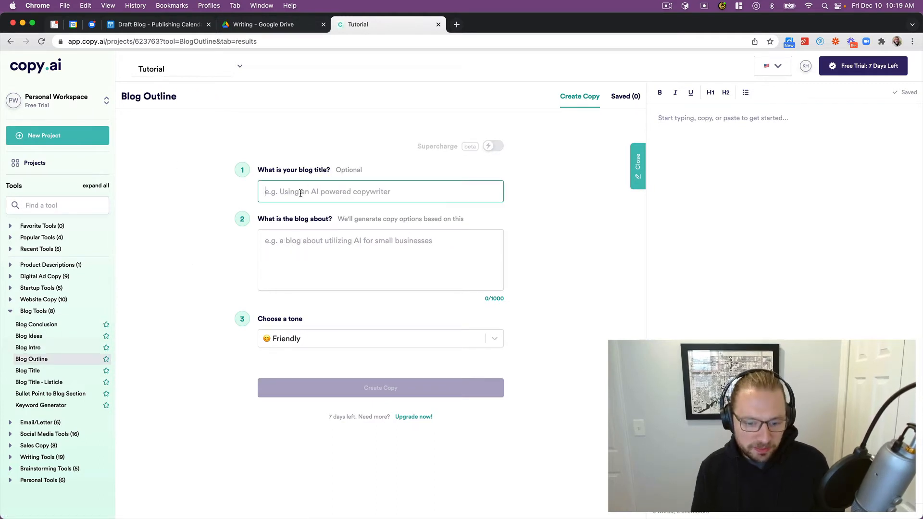
pyautogui.write('Creating')
pyautogui.press('super+a')
pyautogui.write('How to Create Your First NodeJS Application')
pyautogui.press('super+Tab')
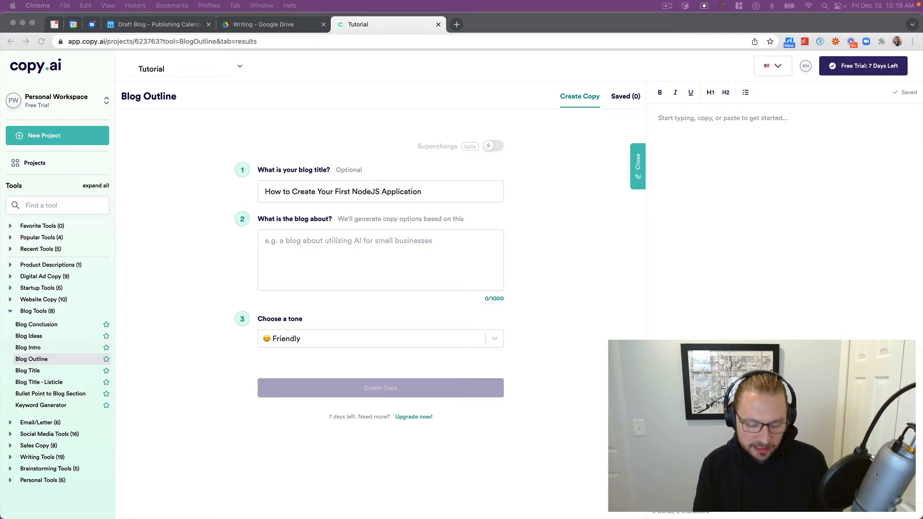
pyautogui.click(356, 191)
pyautogui.tripleClick(357, 192)
pyautogui.press('super+Tab')
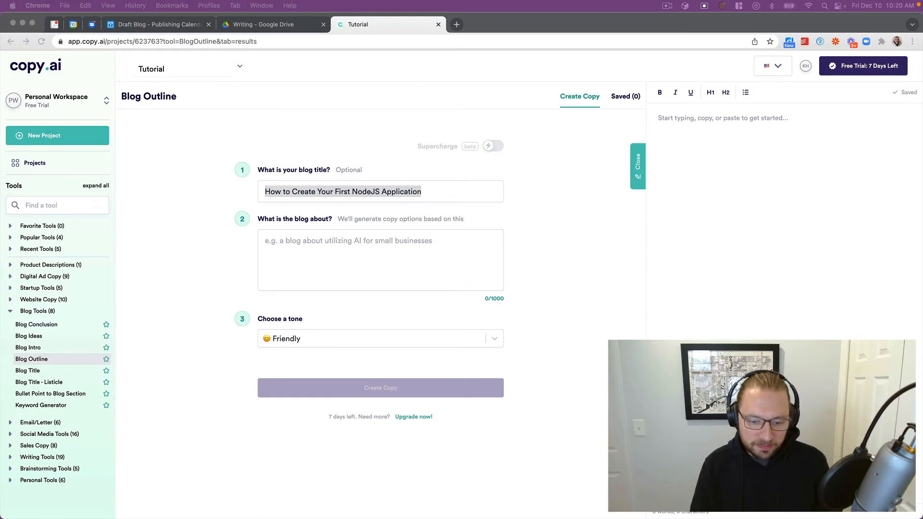
pyautogui.press('super+Tab')
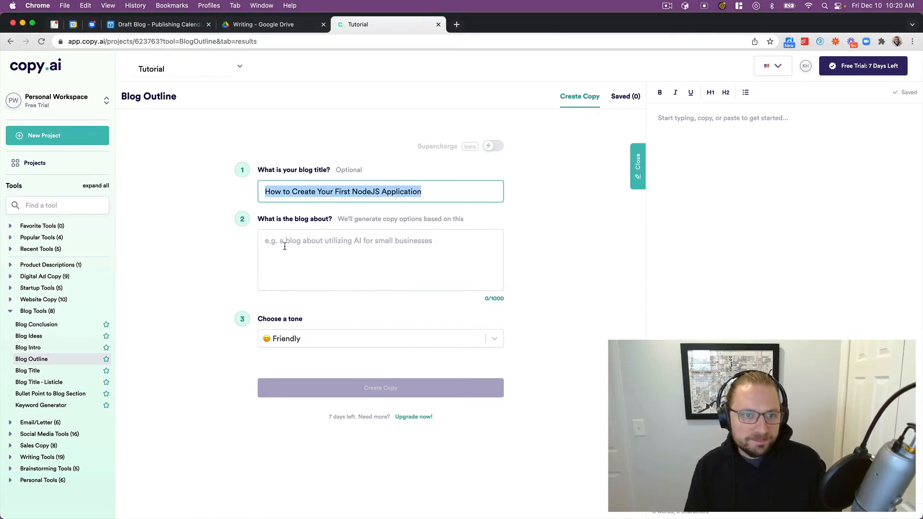
# Begin the blog description with "In this tutorial, we'd like to show new software developers how to get started with NodeJS."
pyautogui.click(284, 245)
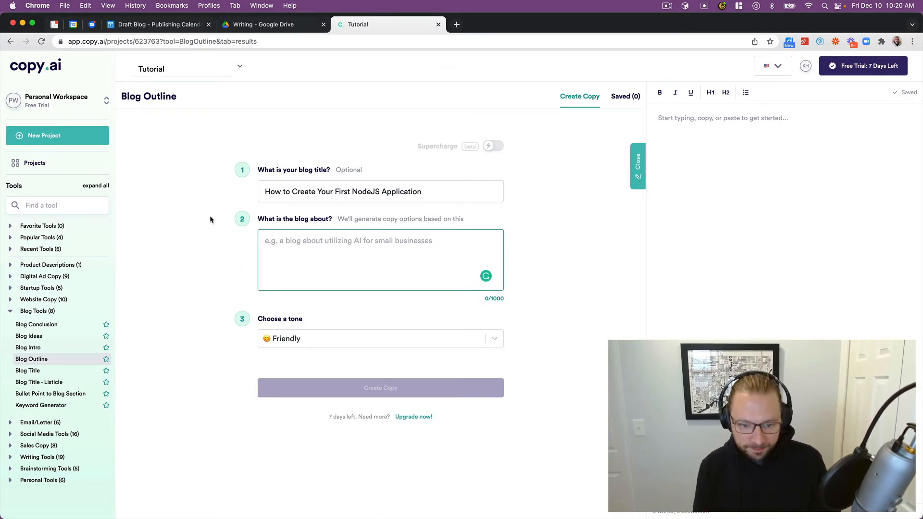
pyautogui.write("In this tutorial, we'd like to show new software developers how to get started with Nod")
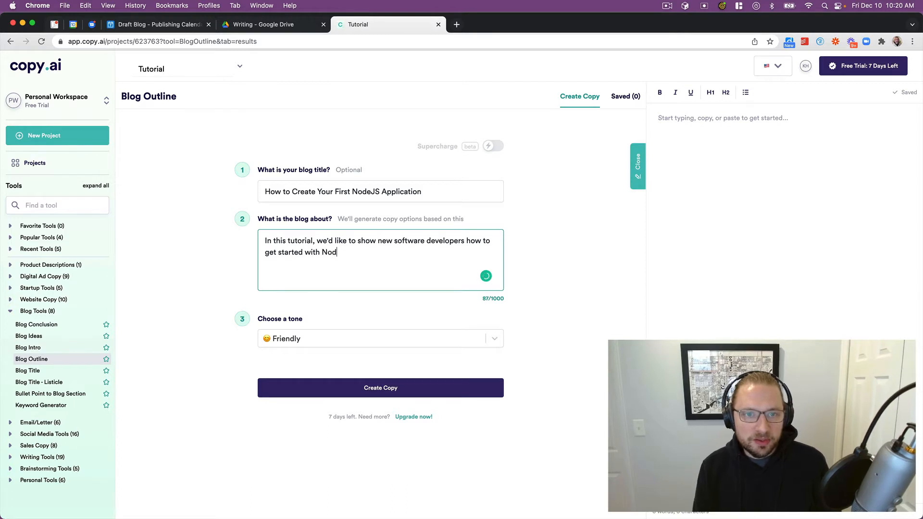
pyautogui.write('eJS. The')
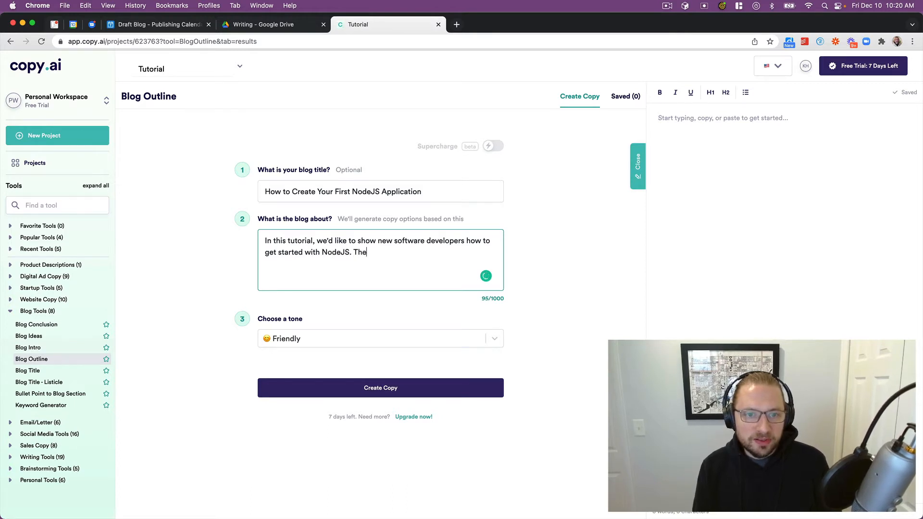
# Finish the description with "They will build a small application with a single page that says "Hello, World!"" and generate the outlines
pyautogui.write('y will build a single')
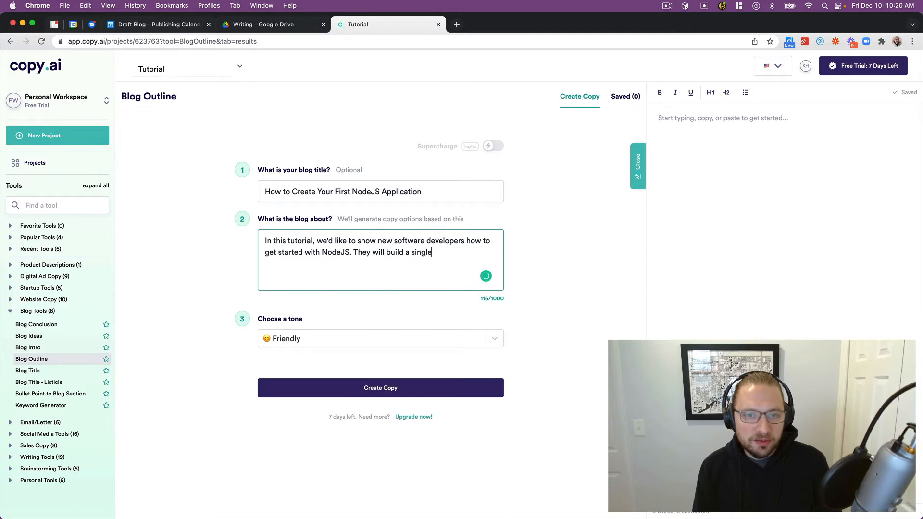
pyautogui.hotkey('alt', 'shift', 'Left')
pyautogui.write('small application')
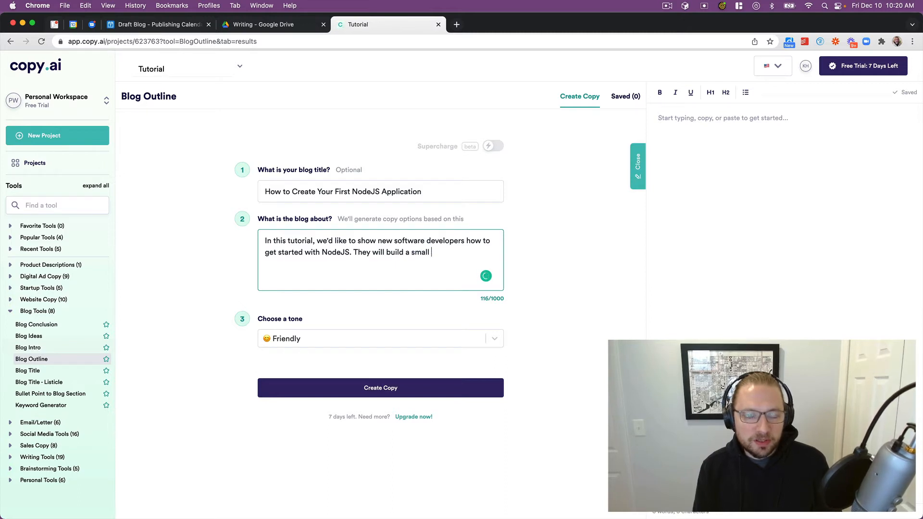
pyautogui.write('a single page ')
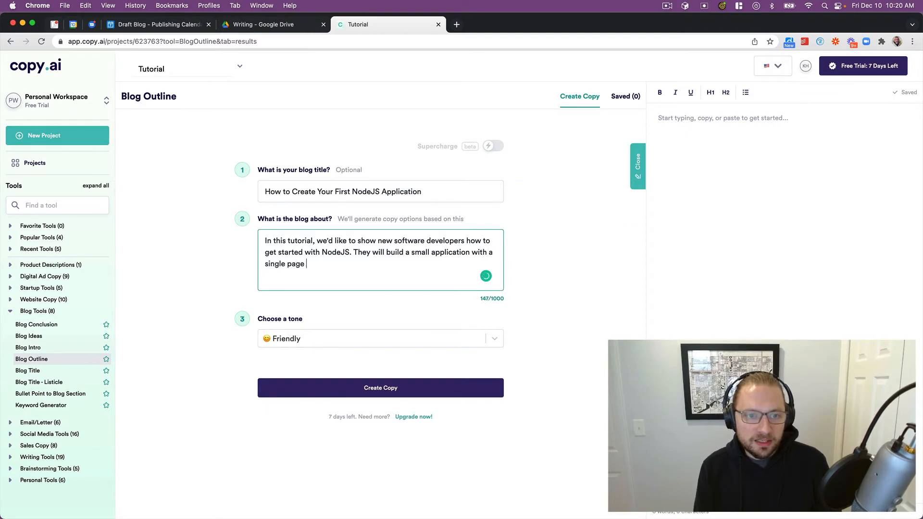
pyautogui.write('that says "Hell')
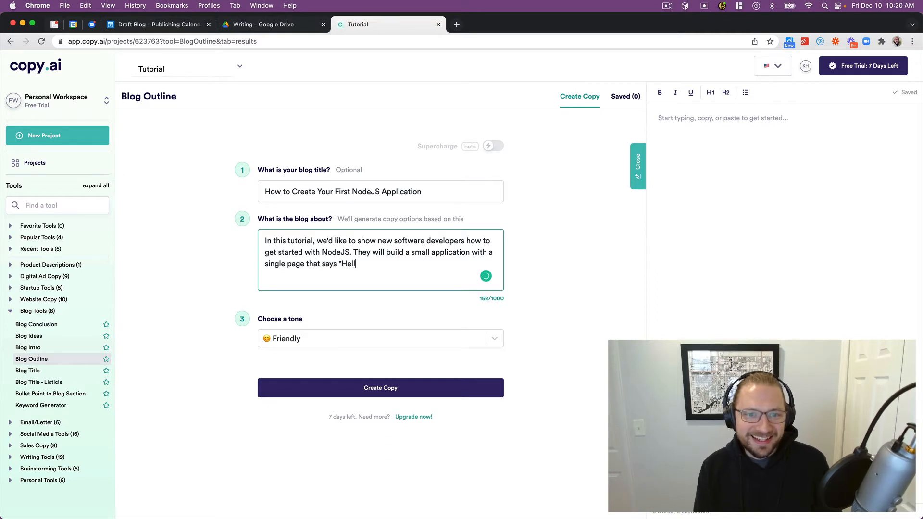
pyautogui.write('o, World!"')
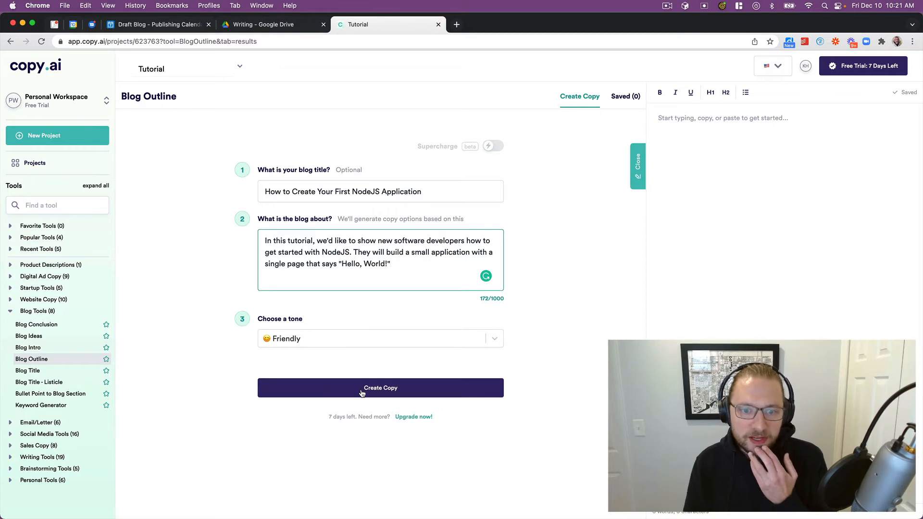
pyautogui.click(337, 390)
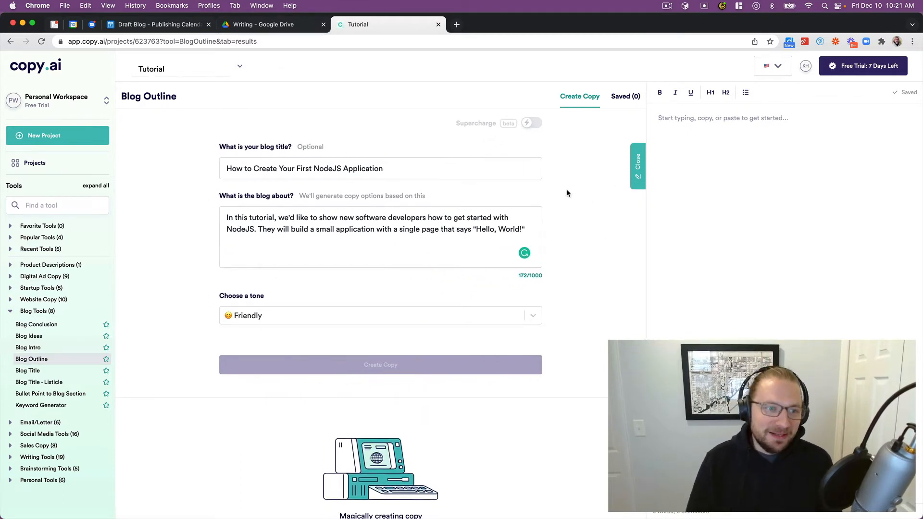
pyautogui.scroll(-4, 524, 213)
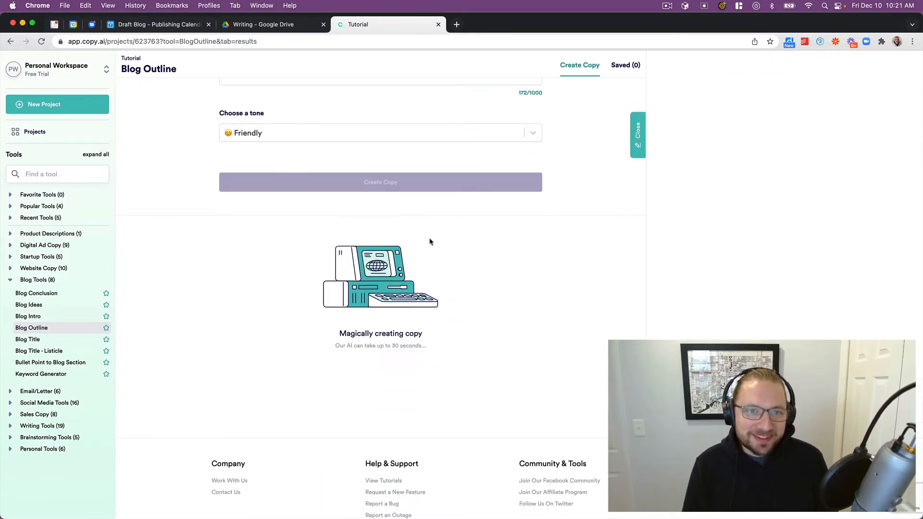
pyautogui.scroll(3, 397, 284)
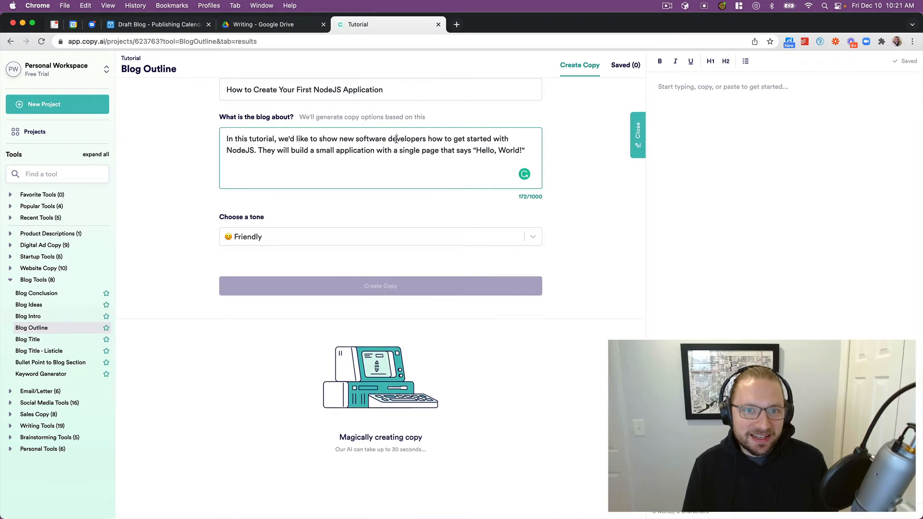
pyautogui.press('super+a')
pyautogui.press('super+Tab')
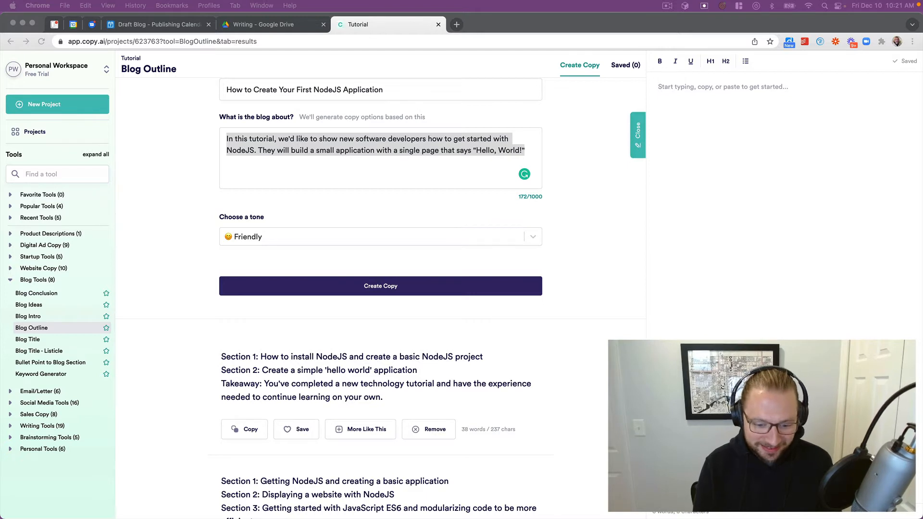
# Read the first two generated outlines line by line, including the second one's sections, takeaway and closing paragraph
pyautogui.scroll(-3, 463, 339)
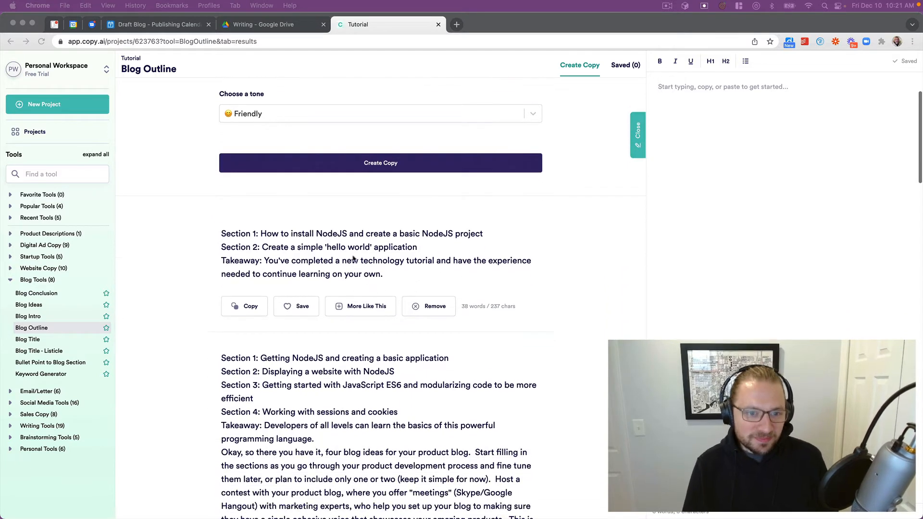
pyautogui.click(351, 260)
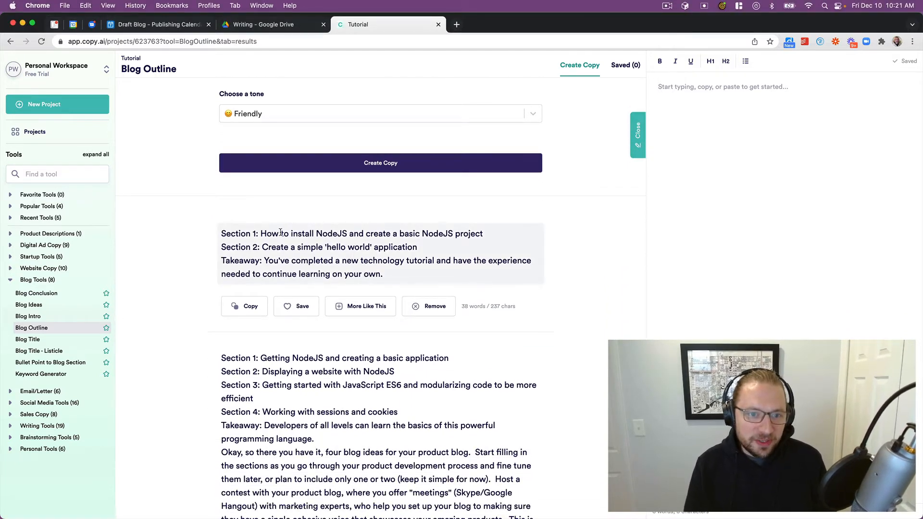
pyautogui.scroll(-1, 281, 232)
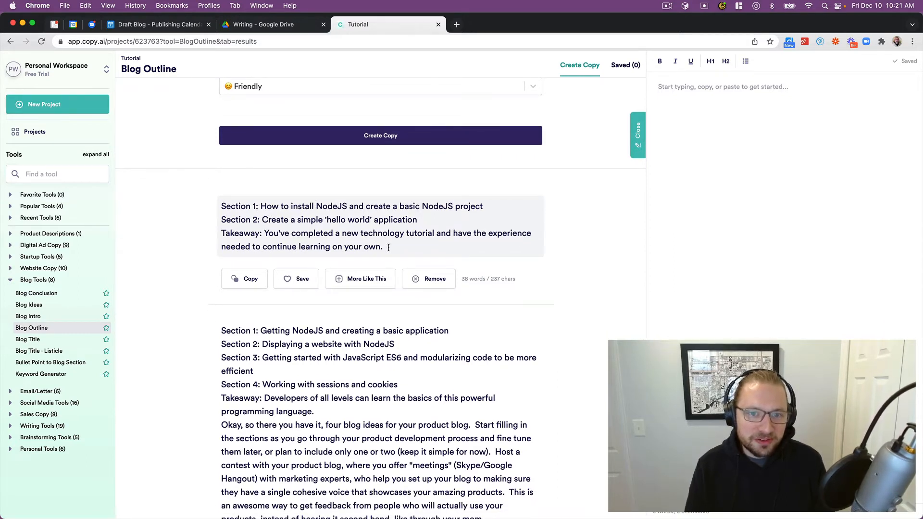
pyautogui.scroll(-1, 388, 248)
pyautogui.scroll(-4, 278, 162)
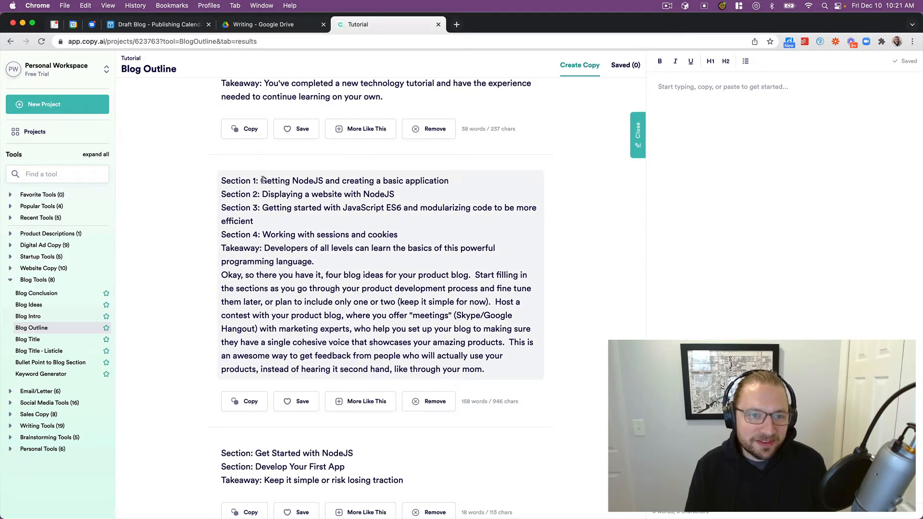
pyautogui.tripleClick(264, 183)
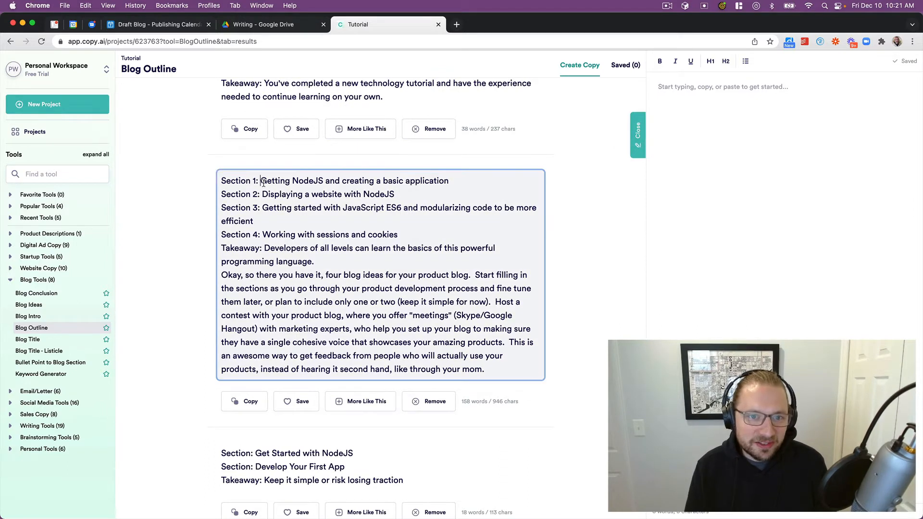
pyautogui.click(262, 194)
pyautogui.tripleClick(263, 194)
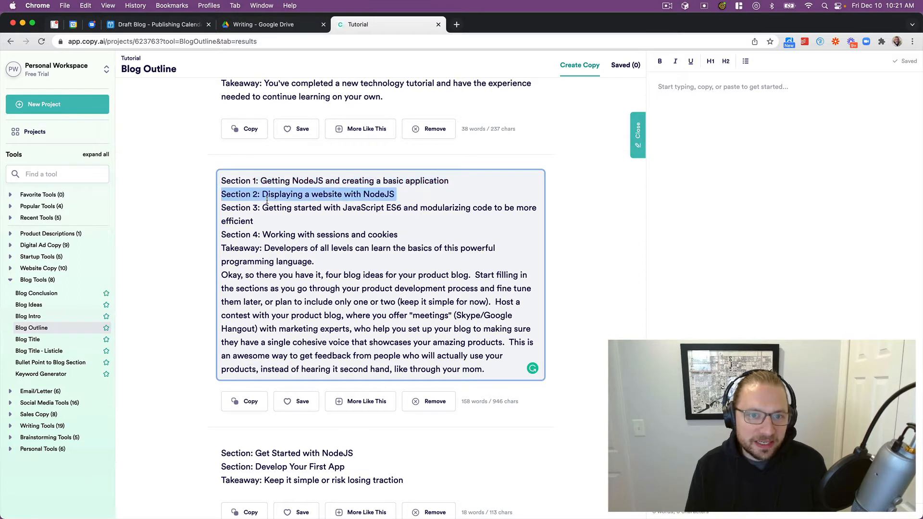
pyautogui.tripleClick(267, 209)
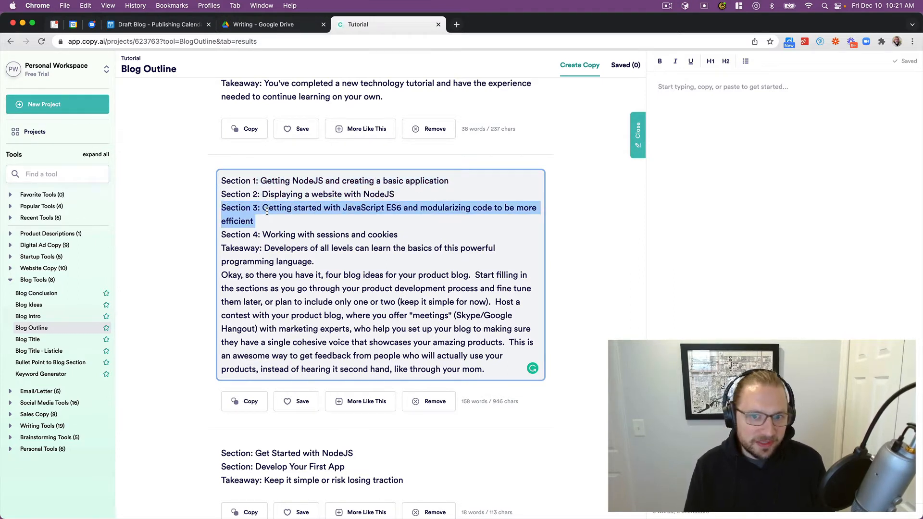
pyautogui.tripleClick(271, 234)
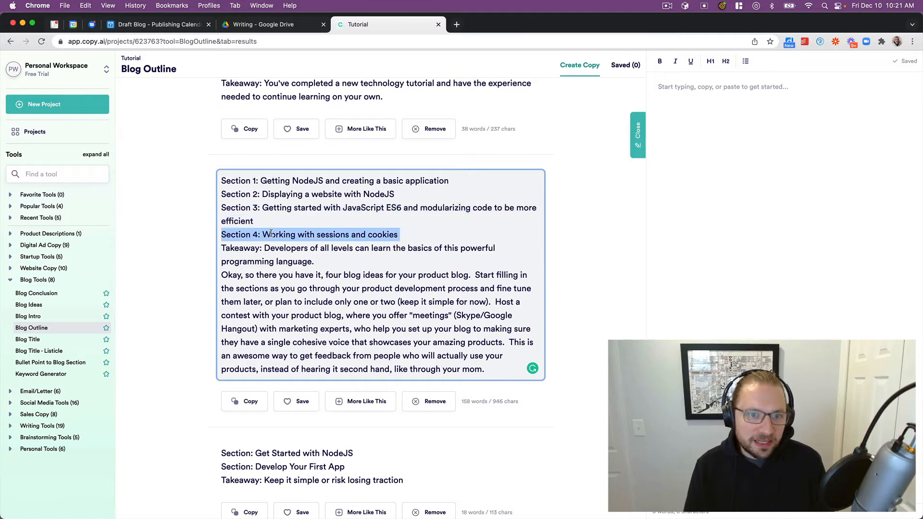
pyautogui.tripleClick(277, 249)
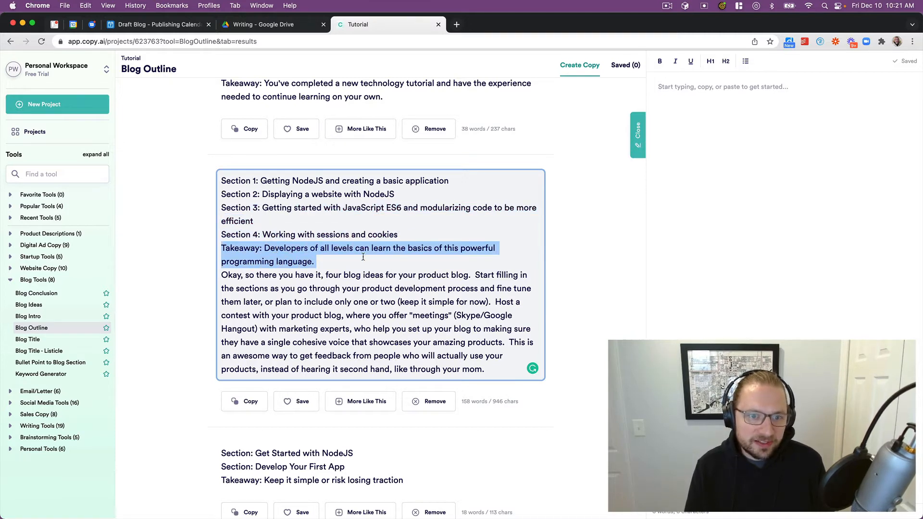
pyautogui.tripleClick(314, 276)
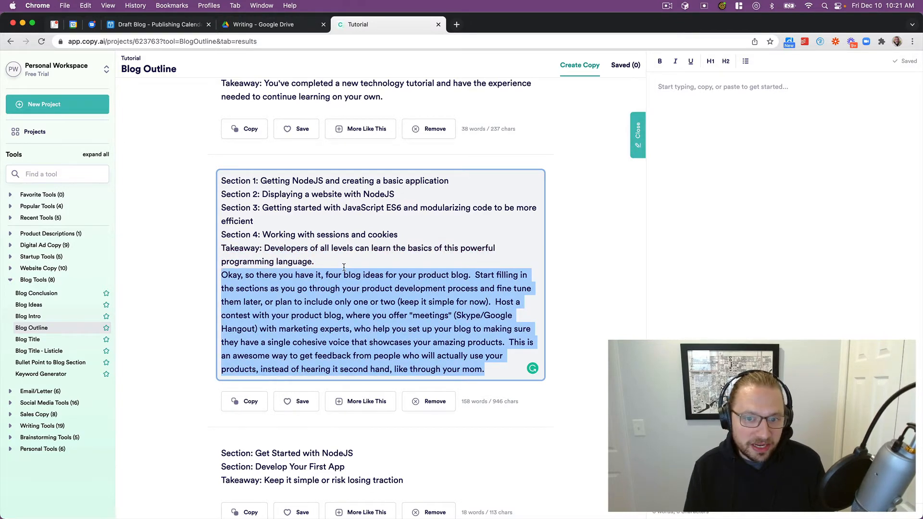
# Review the remaining generated outlines to find one that suits a beginner NodeJS tutorial
pyautogui.scroll(-7, 343, 267)
pyautogui.scroll(-1, 340, 157)
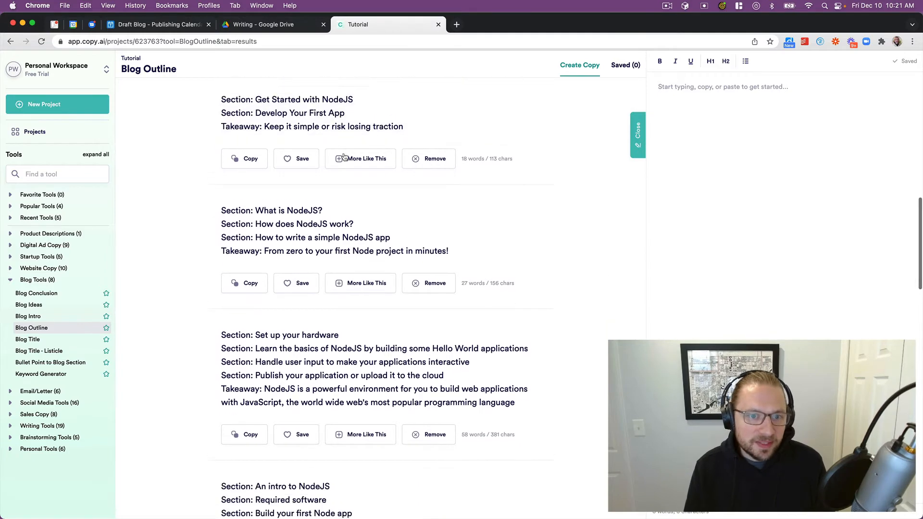
pyautogui.scroll(-2, 395, 299)
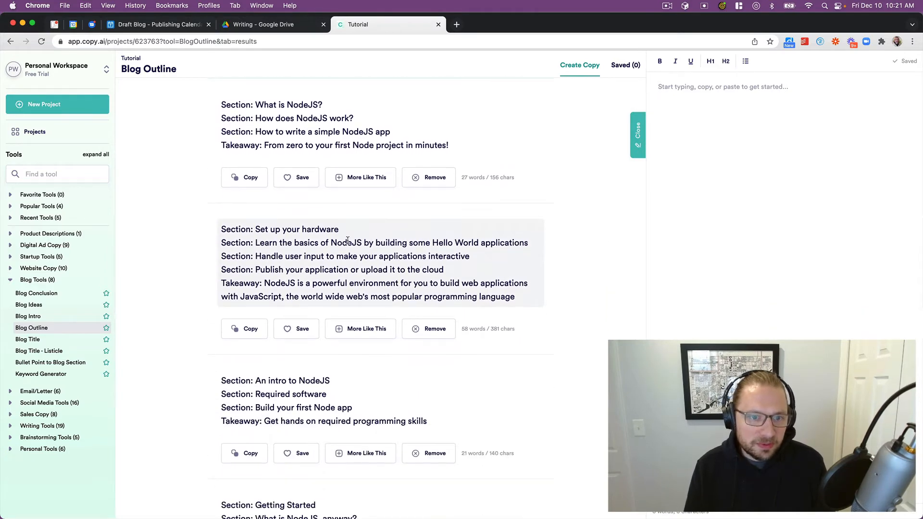
pyautogui.scroll(-2, 347, 240)
pyautogui.scroll(-3, 325, 247)
pyautogui.tripleClick(312, 126)
pyautogui.click(349, 142)
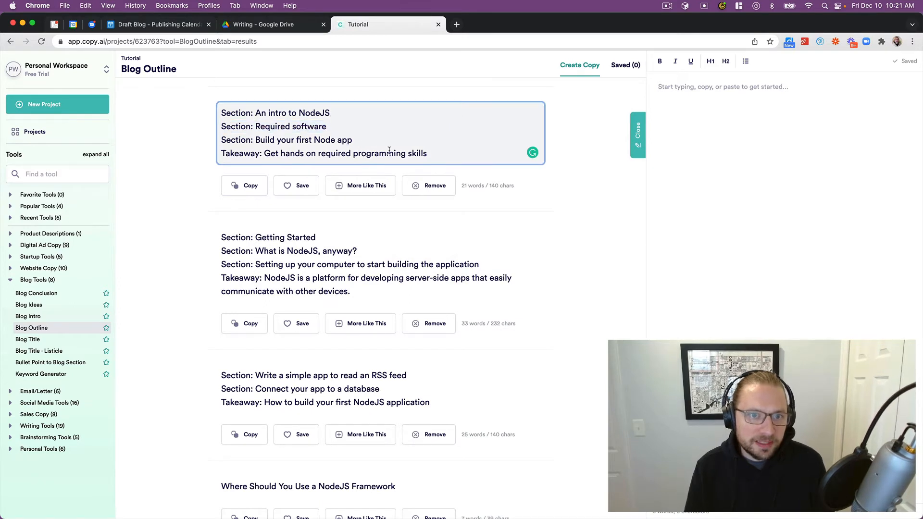
pyautogui.click(313, 264)
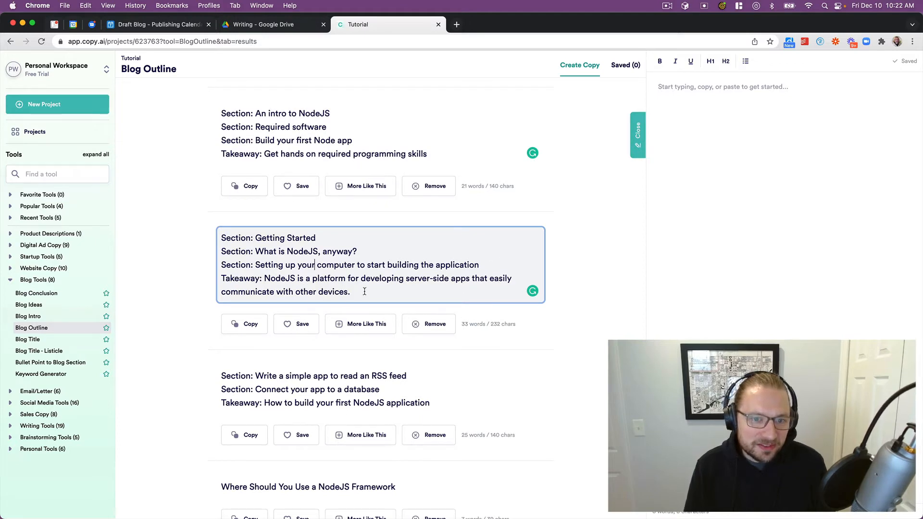
pyautogui.scroll(-5, 355, 289)
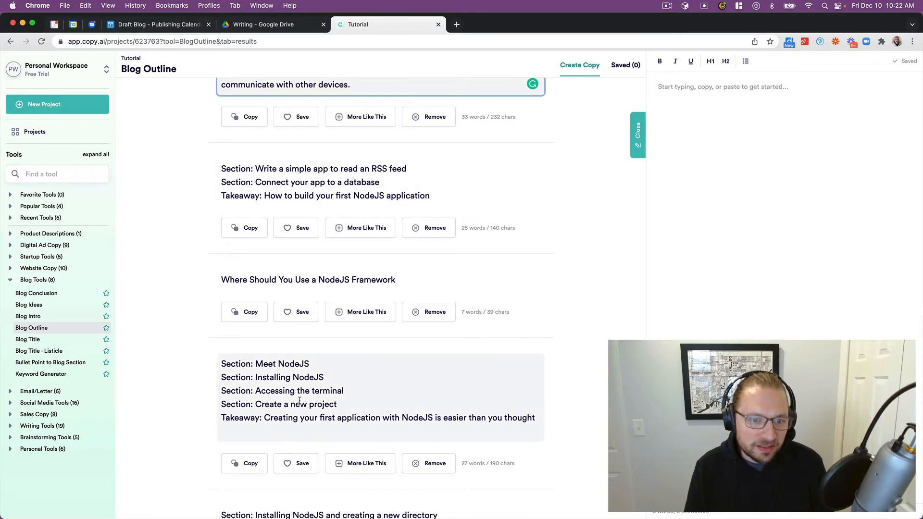
pyautogui.scroll(-1, 300, 399)
pyautogui.scroll(-2, 300, 399)
# Copy the generated outline that starts with "Section: Meet NodeJS", through its takeaway line, into the empty document editor
pyautogui.click(284, 283)
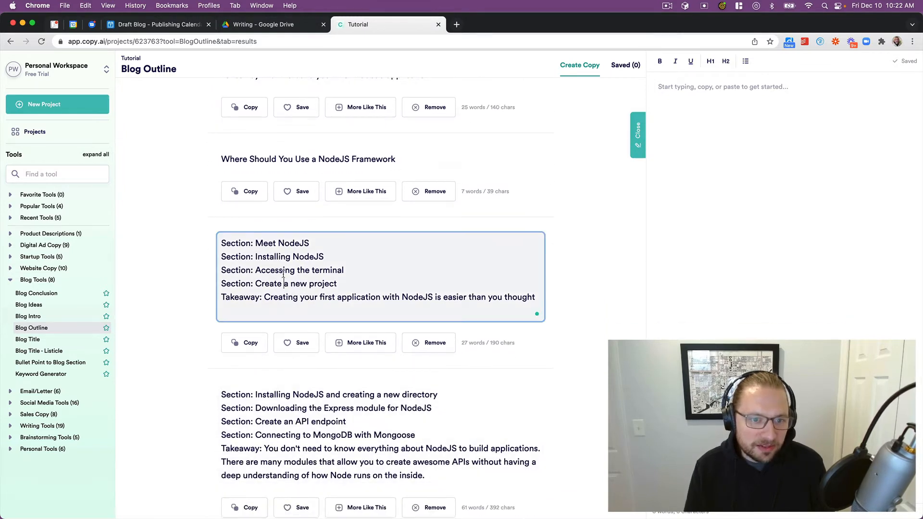
pyautogui.moveTo(222, 242); pyautogui.dragTo(358, 281)
pyautogui.click(357, 281)
pyautogui.moveTo(221, 243); pyautogui.dragTo(541, 299)
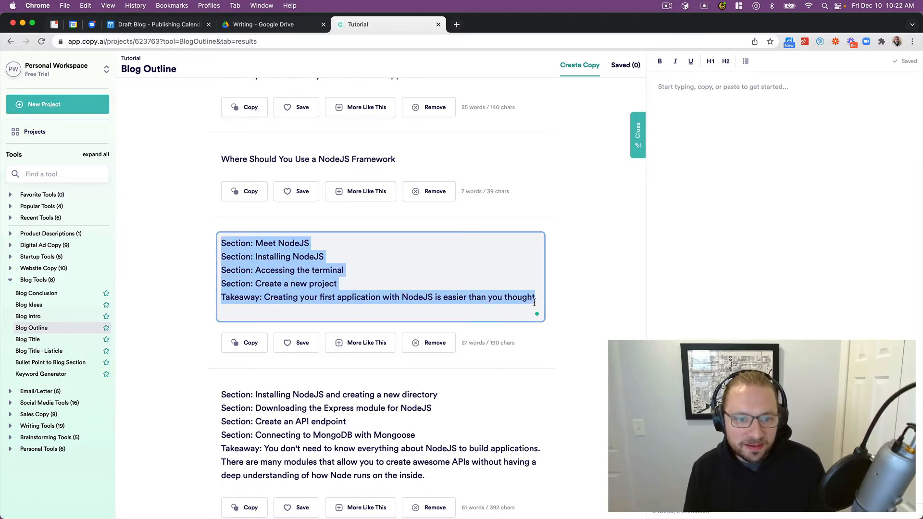
pyautogui.press('super+c')
pyautogui.click(718, 118)
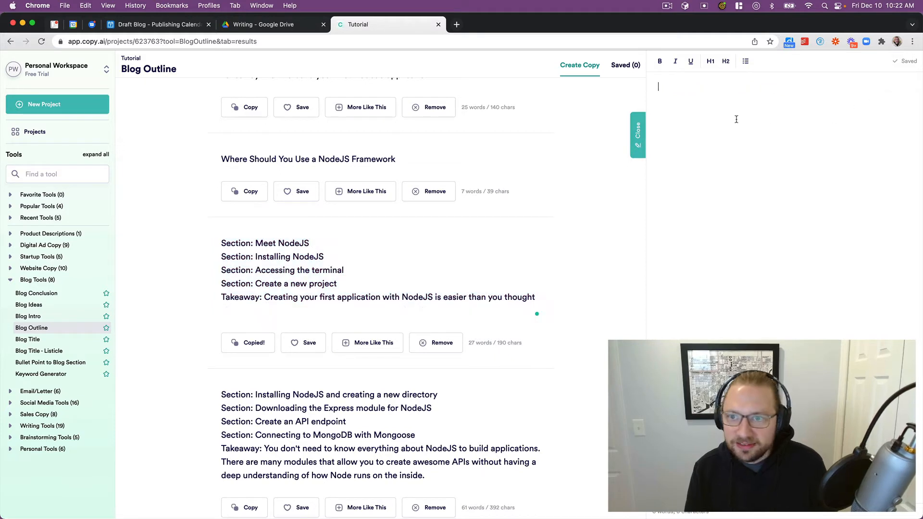
pyautogui.press('super+v')
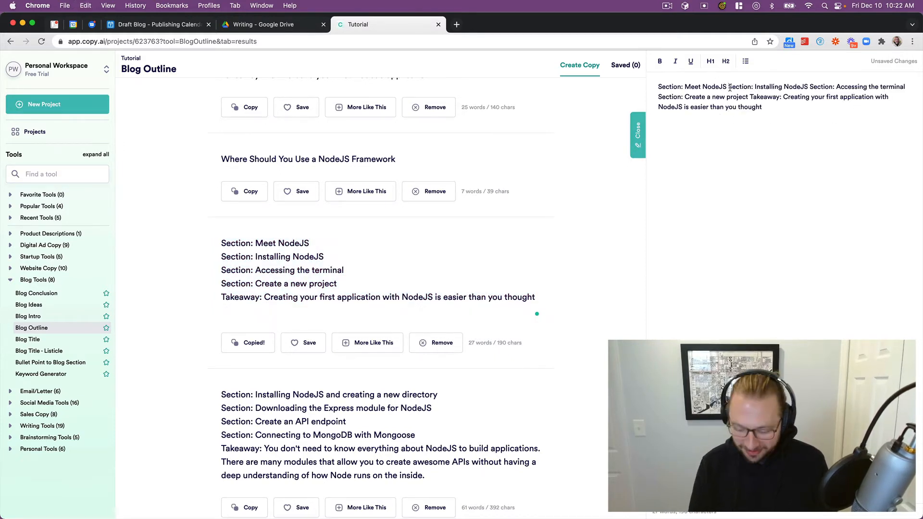
# Break the pasted outline into separate paragraphs, one for each of the four sections and one for the takeaway
pyautogui.click(728, 88)
pyautogui.press('Return')
pyautogui.click(739, 103)
pyautogui.press('Return')
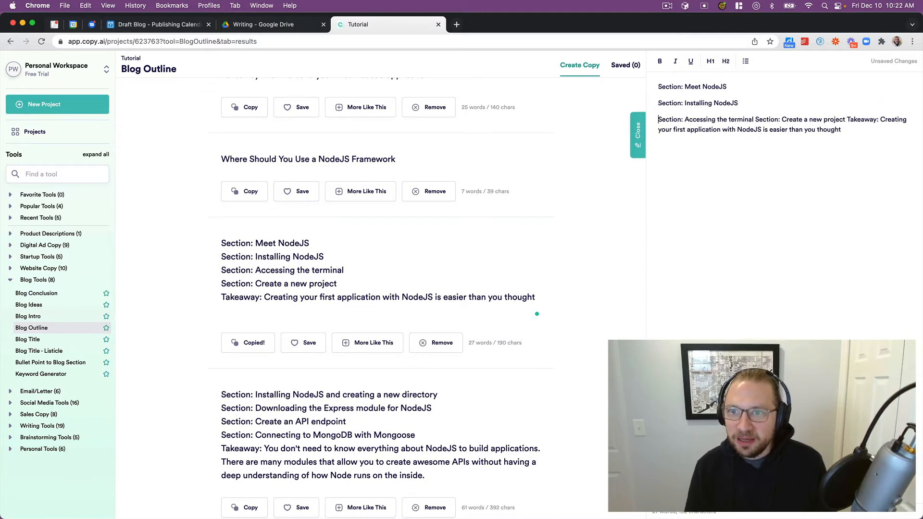
pyautogui.click(755, 119)
pyautogui.press('Return')
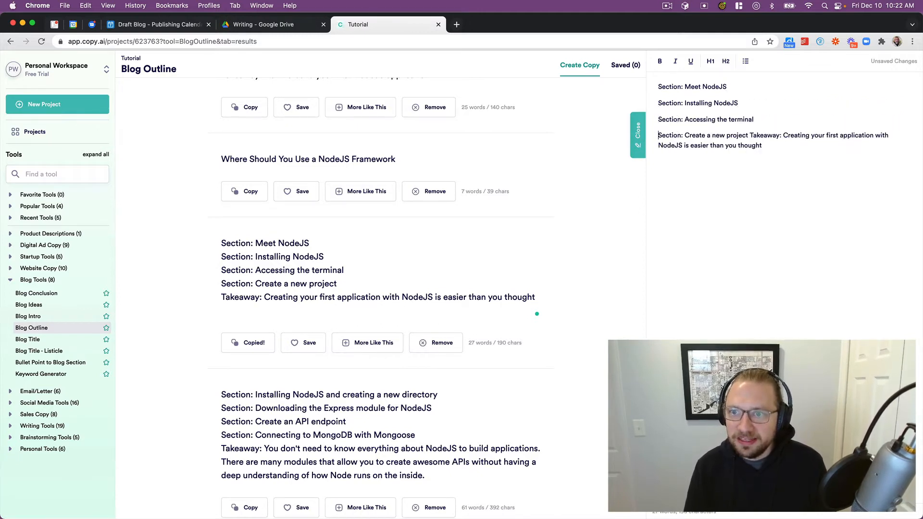
pyautogui.click(746, 136)
pyautogui.press('Return')
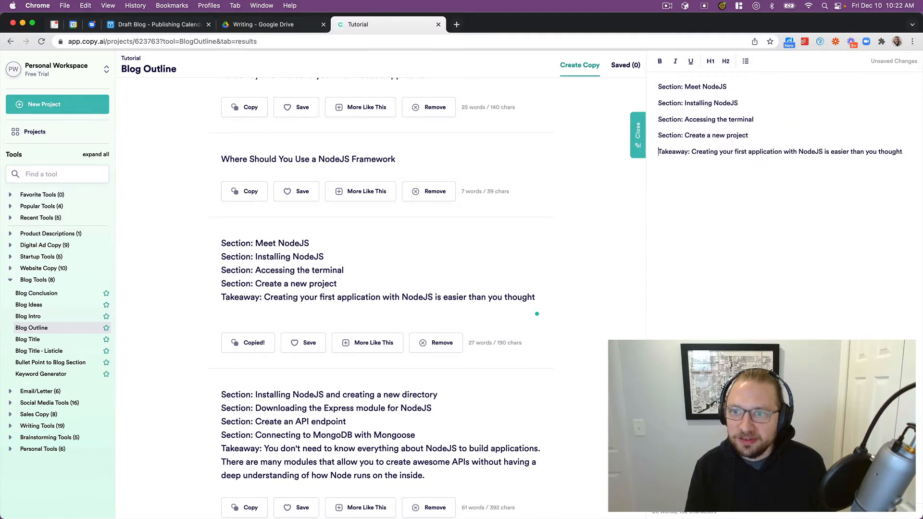
# Copy the heading text "Installing NodeJS" from the outline in the editor and open the Bullet Point to Blog Section tool
pyautogui.tripleClick(700, 89)
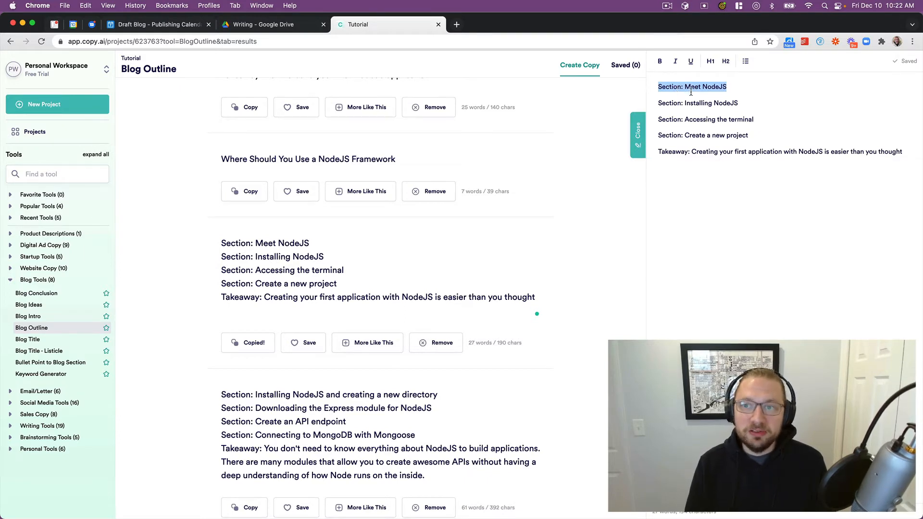
pyautogui.tripleClick(688, 103)
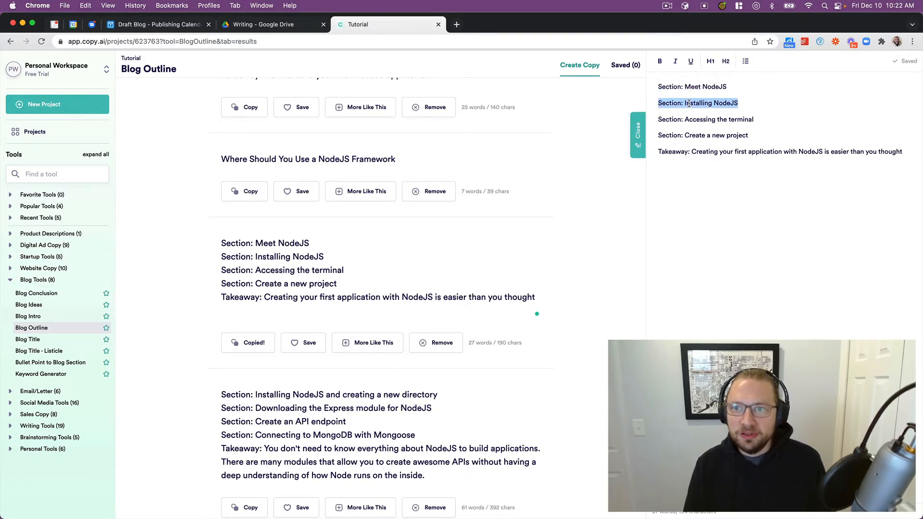
pyautogui.click(686, 102)
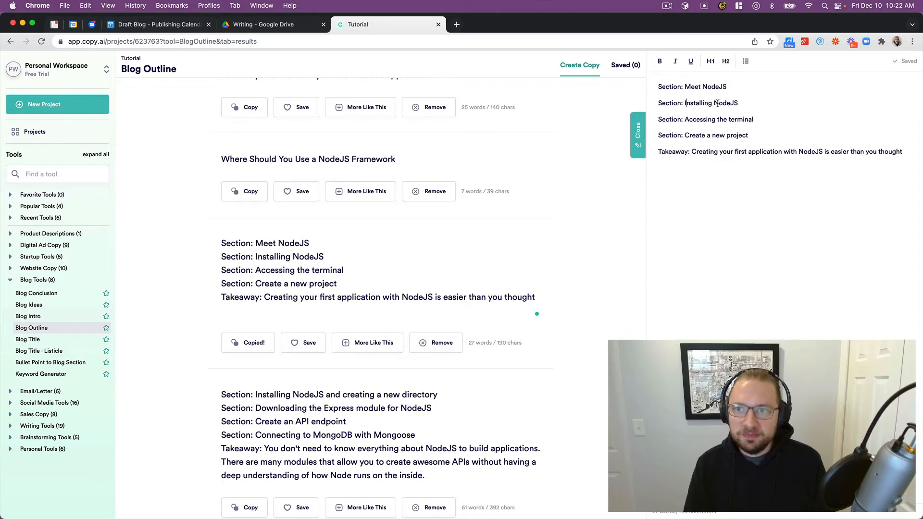
pyautogui.doubleClick(695, 104)
pyautogui.moveTo(695, 105); pyautogui.dragTo(738, 104)
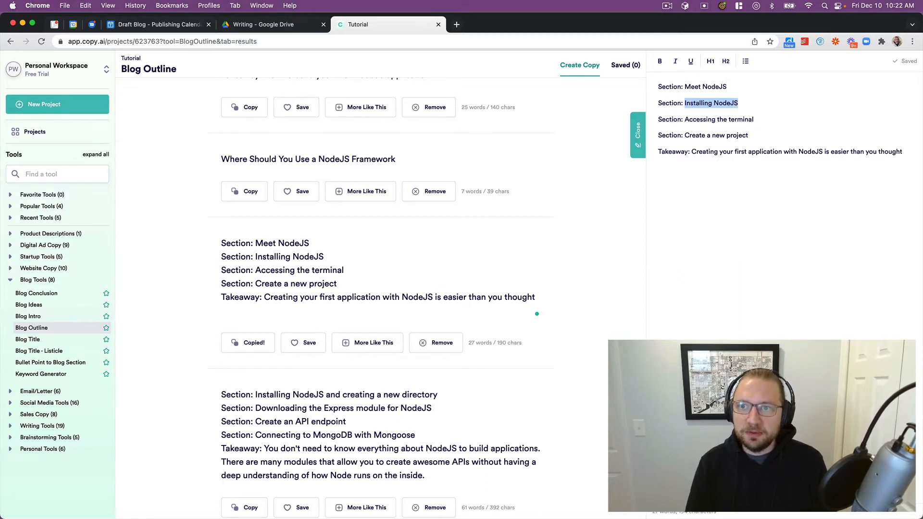
pyautogui.click(70, 363)
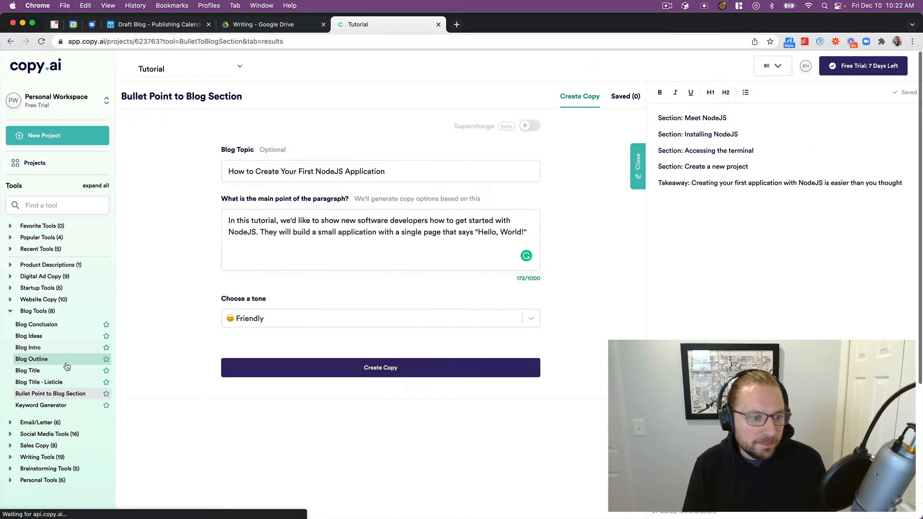
# Try "Installing NodeJS" as the blog topic and undo the replacement
pyautogui.tripleClick(295, 187)
pyautogui.press('super+v')
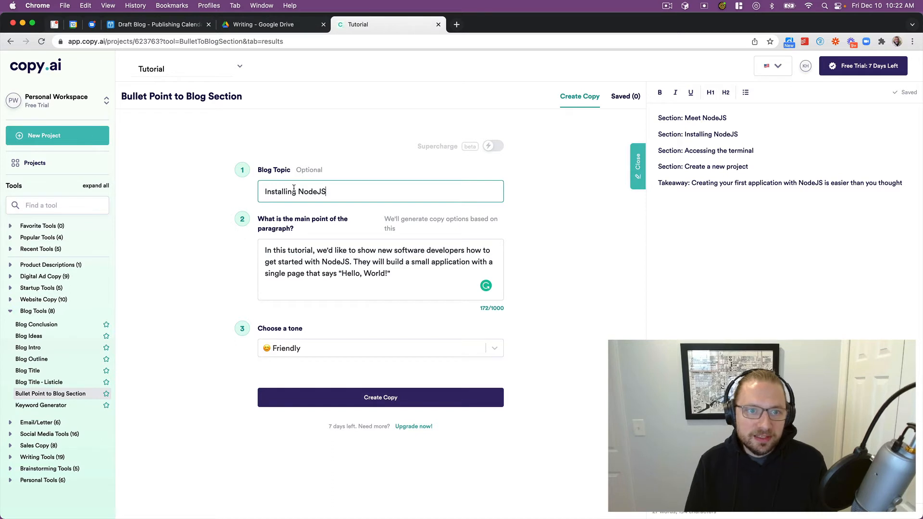
pyautogui.press('super+z')
# Replace the paragraph's main point with "In this paragraph we want to show readers how to install nodejs" and generate the copy
pyautogui.tripleClick(310, 265)
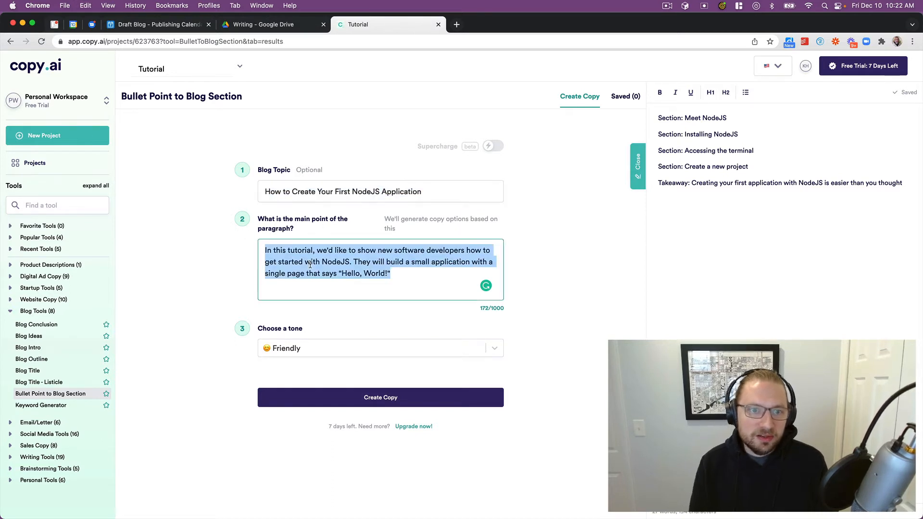
pyautogui.write('In this')
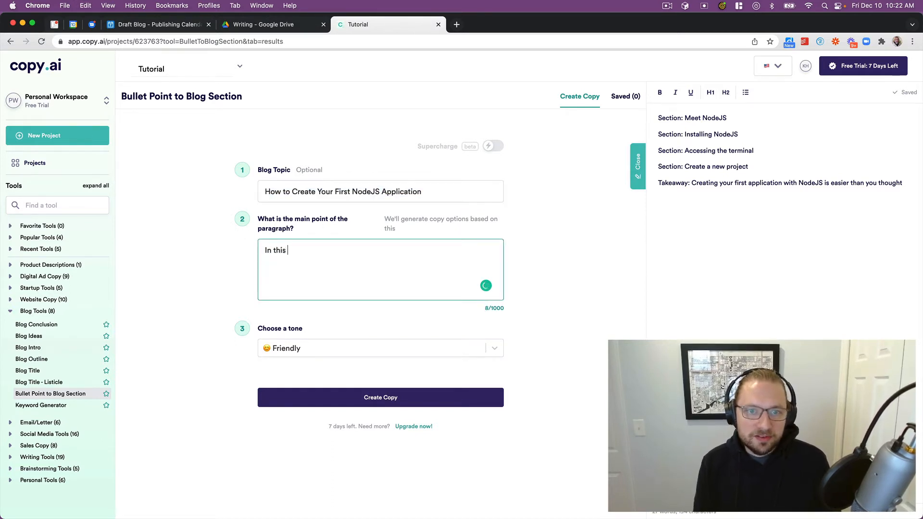
pyautogui.write(' paragraph we ')
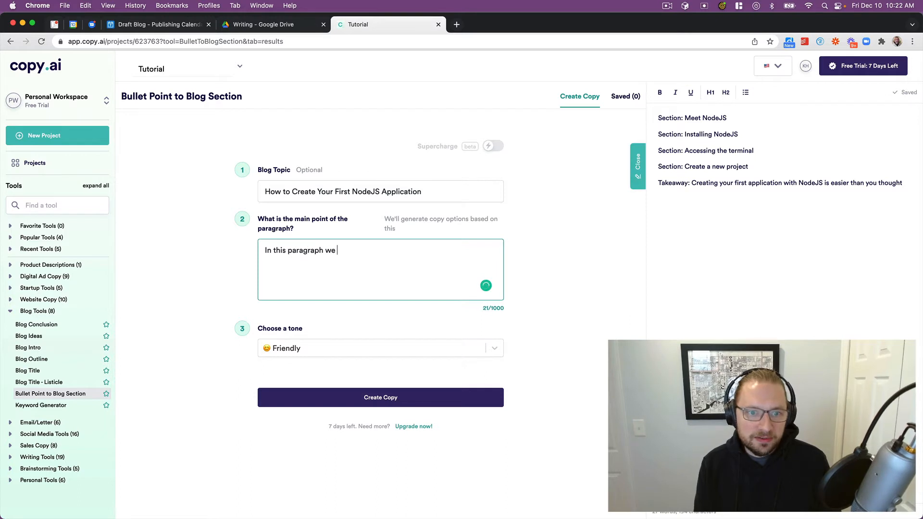
pyautogui.write('want to show re')
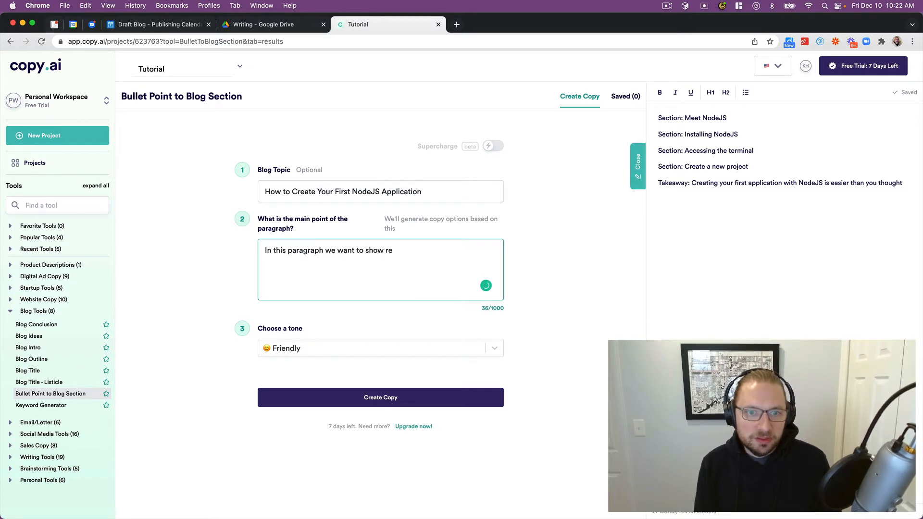
pyautogui.write('aders how to')
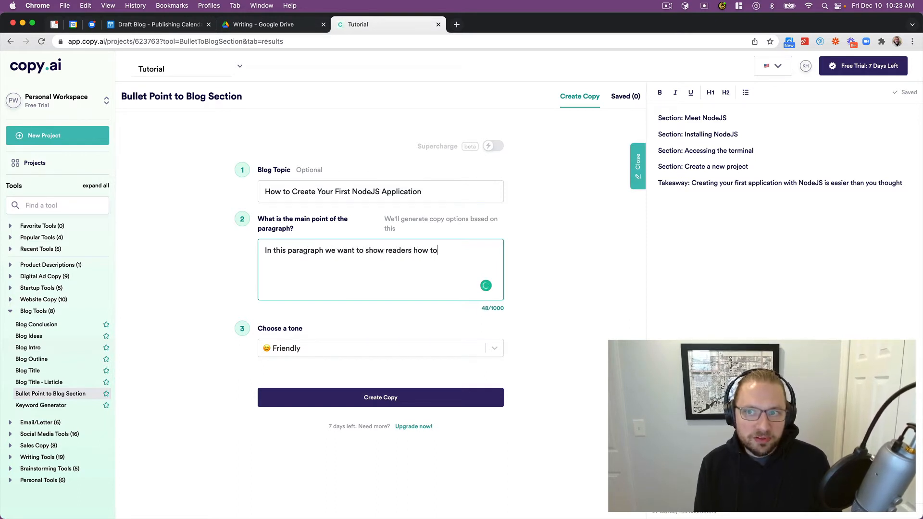
pyautogui.write(' install nodejs')
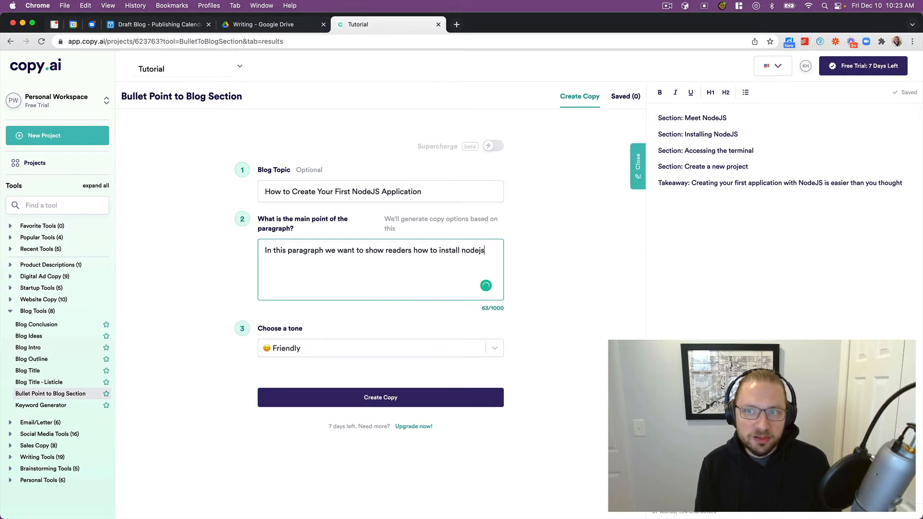
pyautogui.click(365, 398)
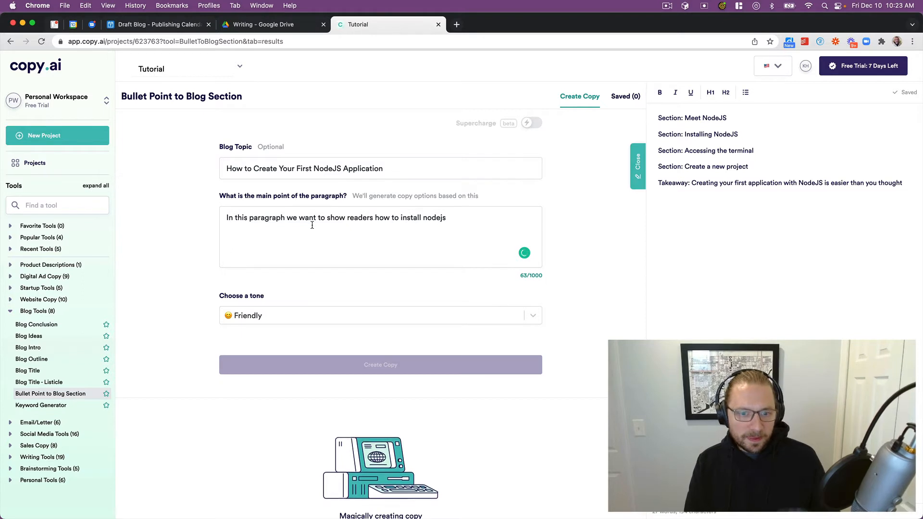
pyautogui.scroll(-5, 312, 225)
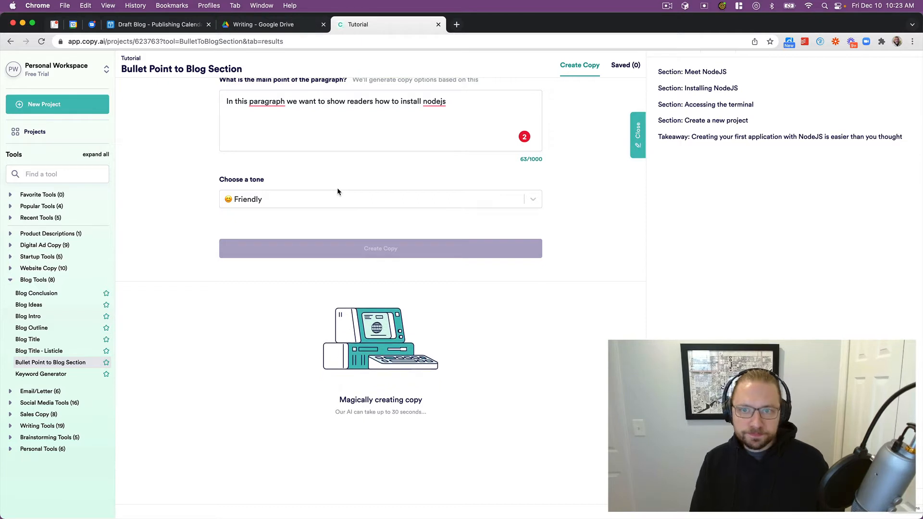
# Examine the generated copy options on installing NodeJS, especially the Windows Command Prompt steps and the "npm install -g n" command
pyautogui.scroll(-6, 347, 177)
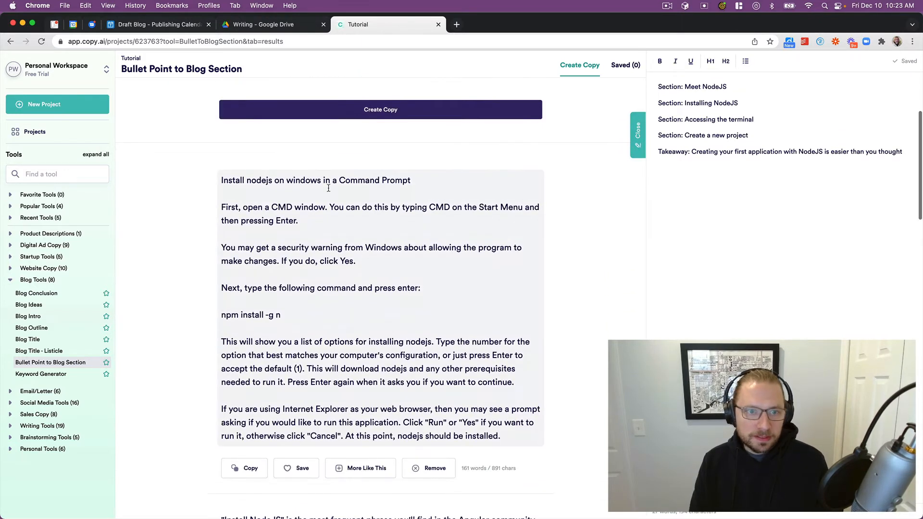
pyautogui.click(302, 196)
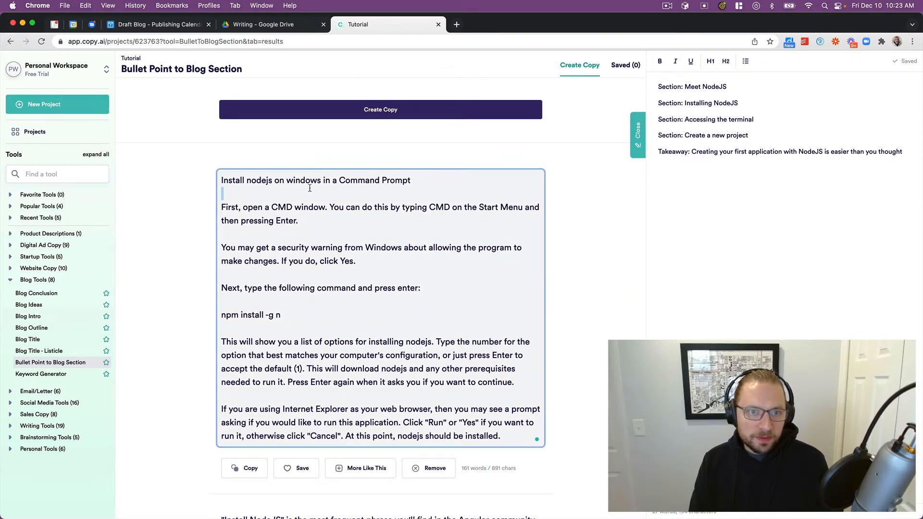
pyautogui.doubleClick(312, 182)
pyautogui.tripleClick(312, 182)
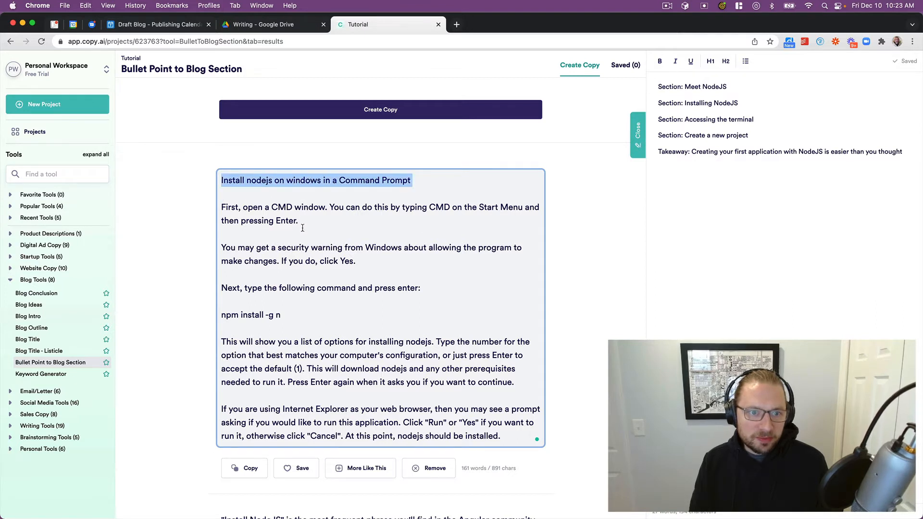
pyautogui.scroll(-2, 302, 228)
pyautogui.scroll(-3, 304, 216)
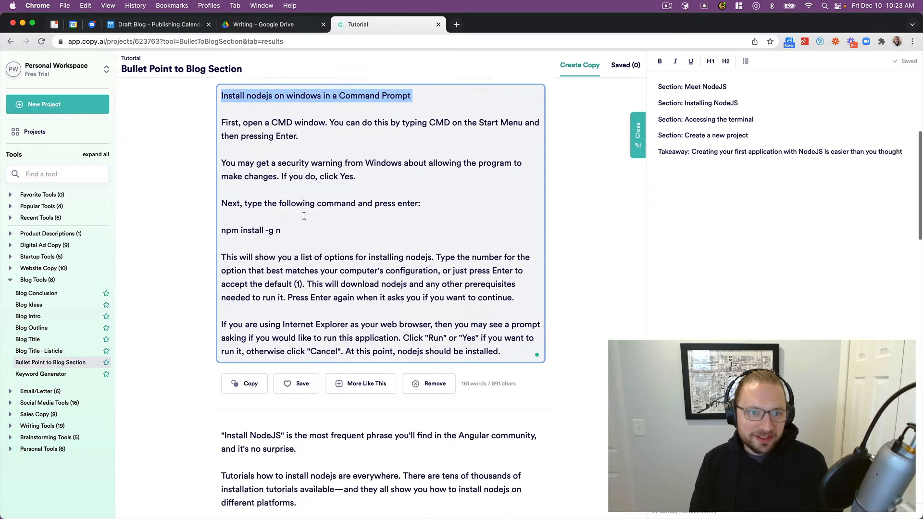
pyautogui.click(281, 227)
pyautogui.press('super+shift+Left')
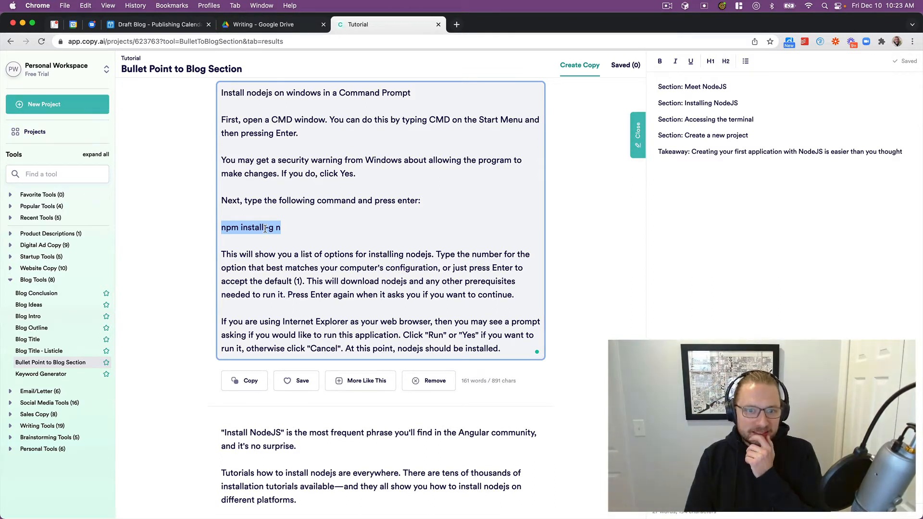
pyautogui.scroll(-3, 265, 229)
pyautogui.click(282, 180)
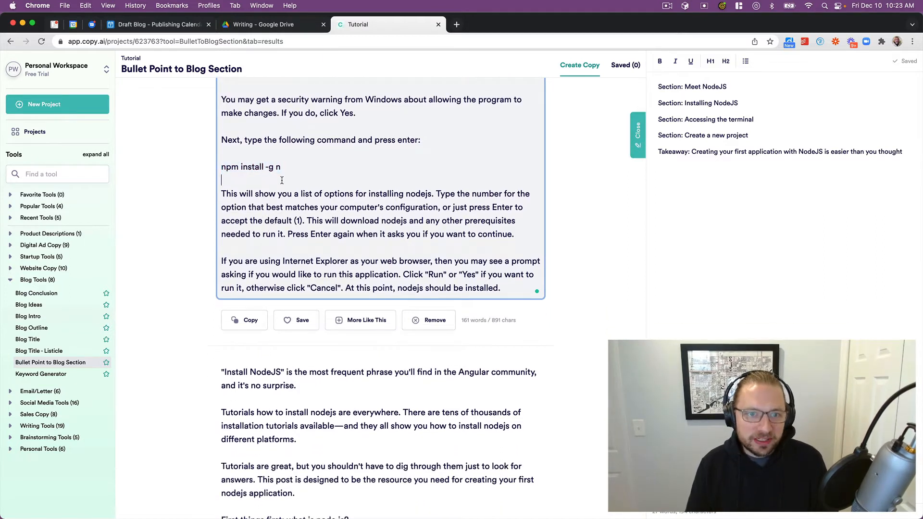
pyautogui.scroll(-3, 279, 178)
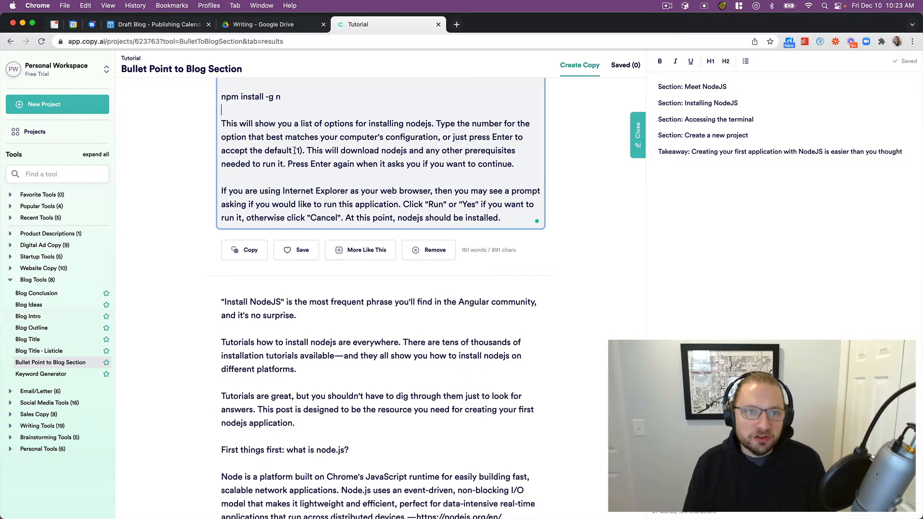
pyautogui.scroll(-5, 293, 151)
pyautogui.click(323, 253)
pyautogui.scroll(-3, 323, 253)
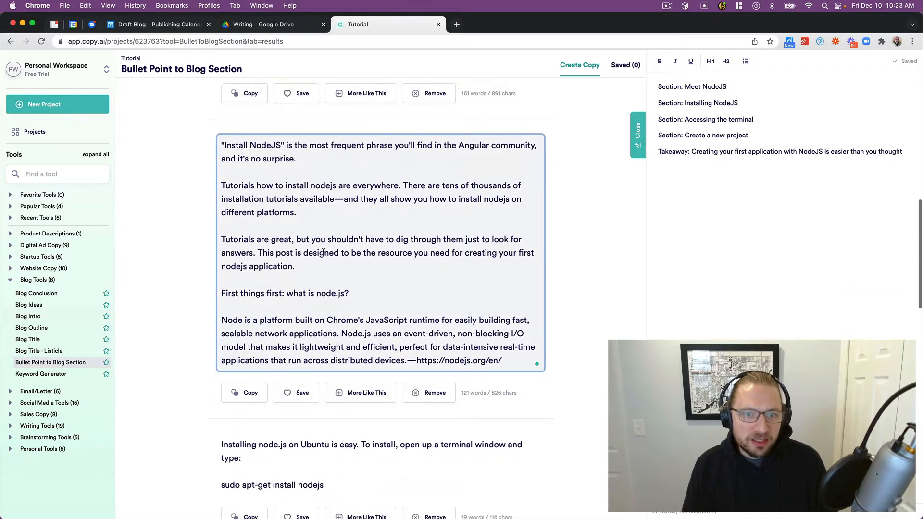
pyautogui.scroll(10, 287, 145)
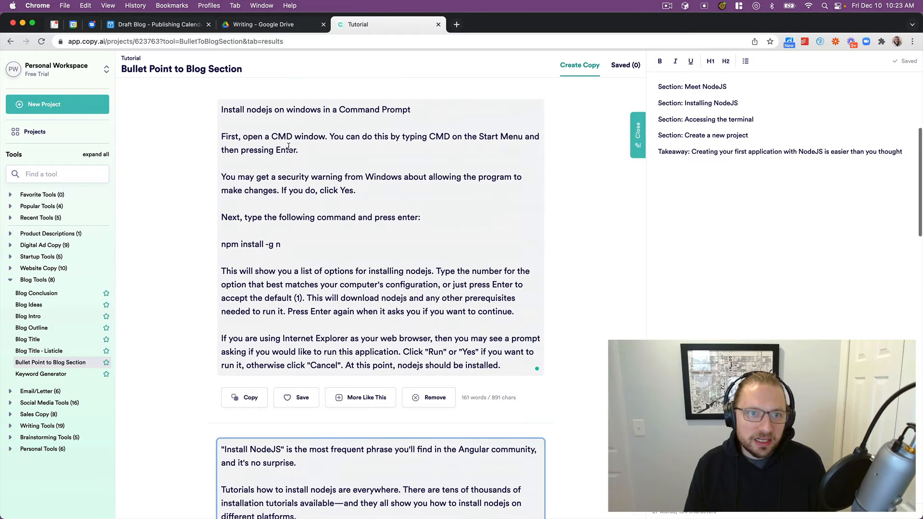
pyautogui.tripleClick(294, 216)
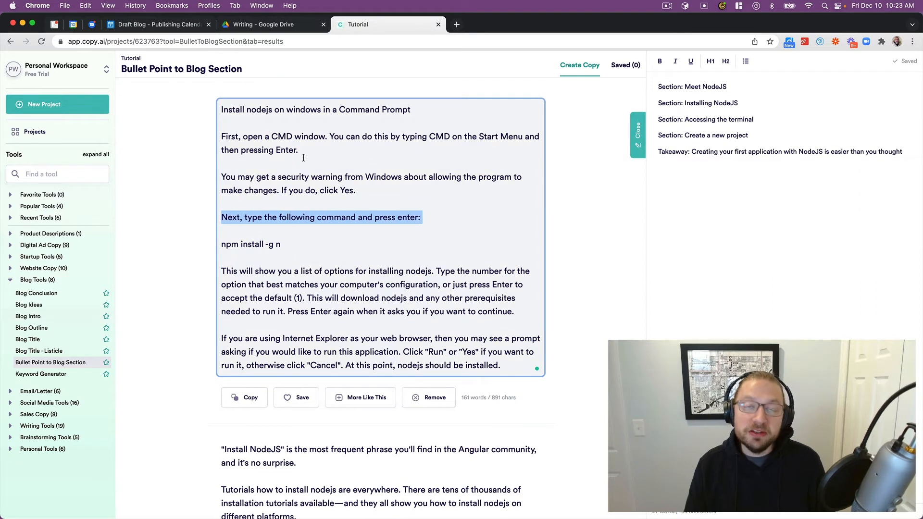
pyautogui.click(303, 151)
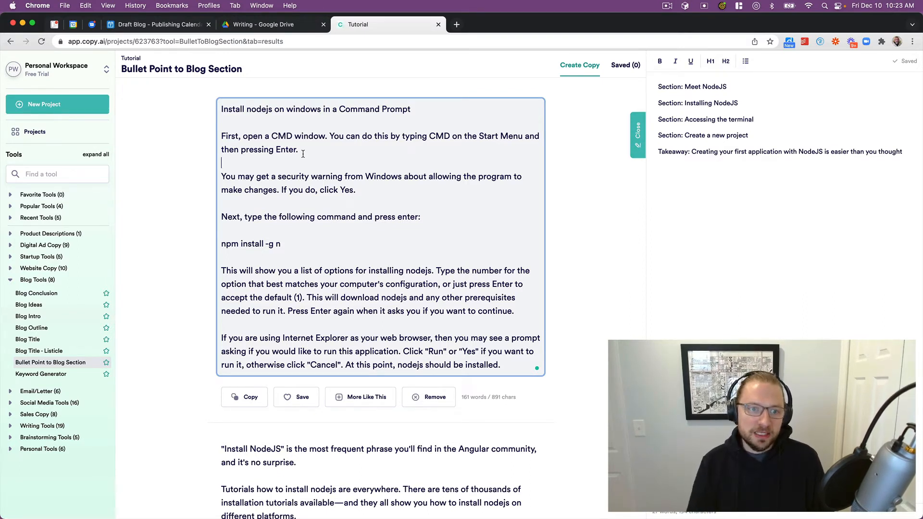
pyautogui.click(331, 140)
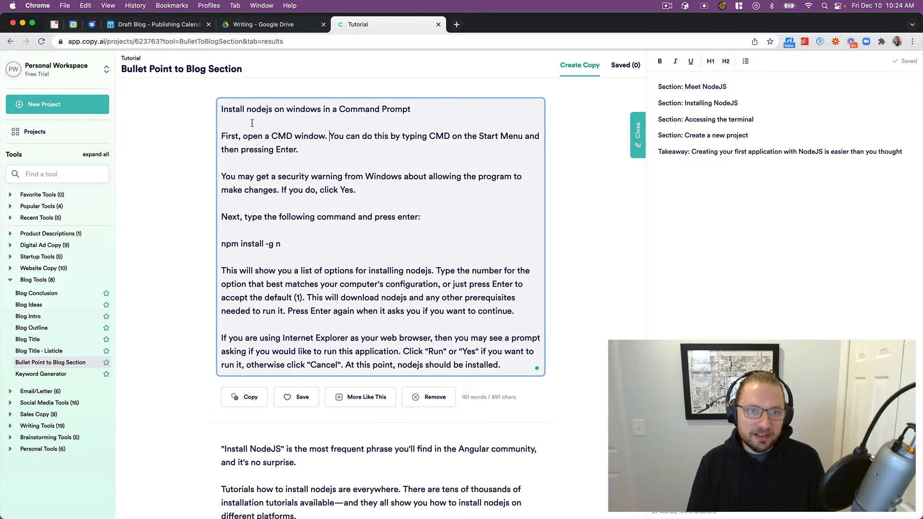
# Copy the generated Ubuntu installation text with "sudo apt-get install nodejs" into the document below "Section: Installing NodeJS"
pyautogui.scroll(-1, 346, 253)
pyautogui.scroll(-10, 332, 231)
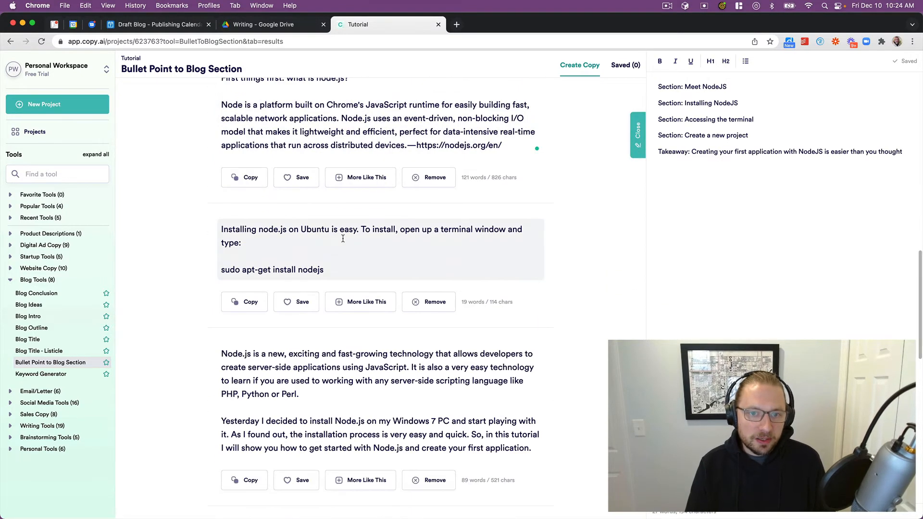
pyautogui.click(339, 258)
pyautogui.press('super+a')
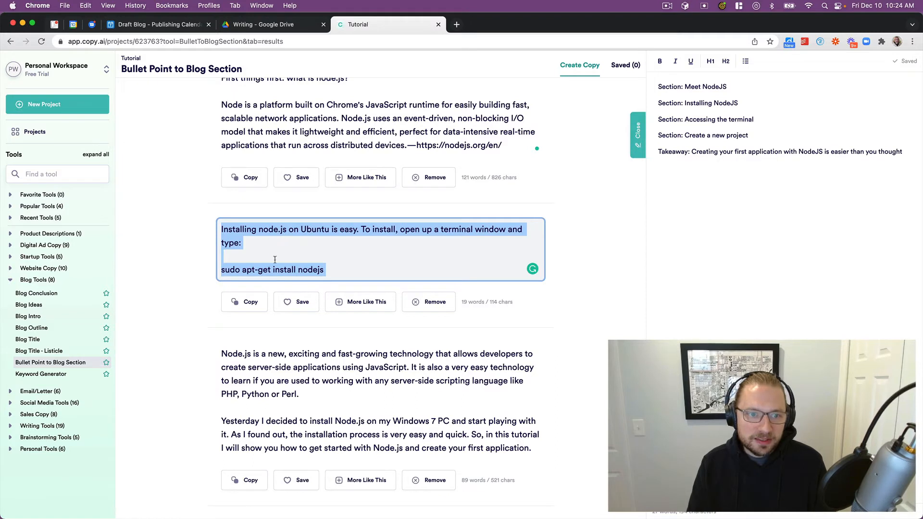
pyautogui.scroll(-3, 194, 262)
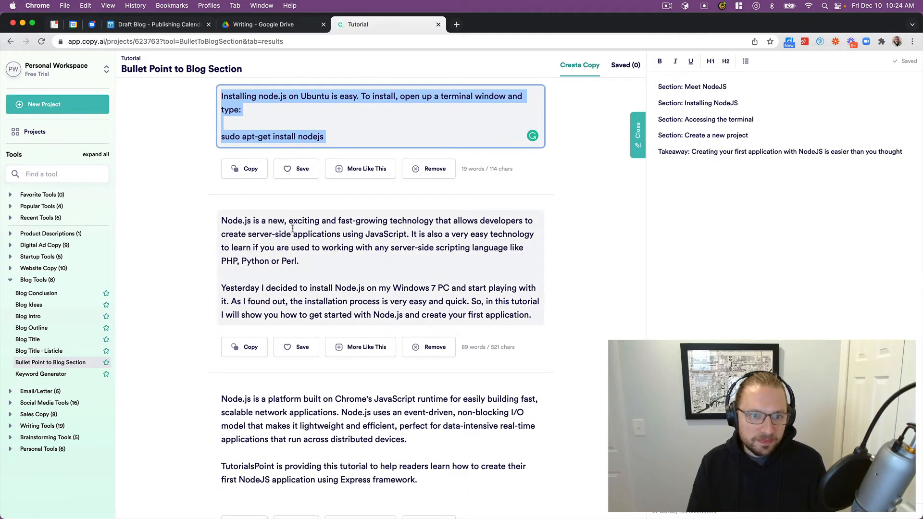
pyautogui.scroll(-9, 321, 233)
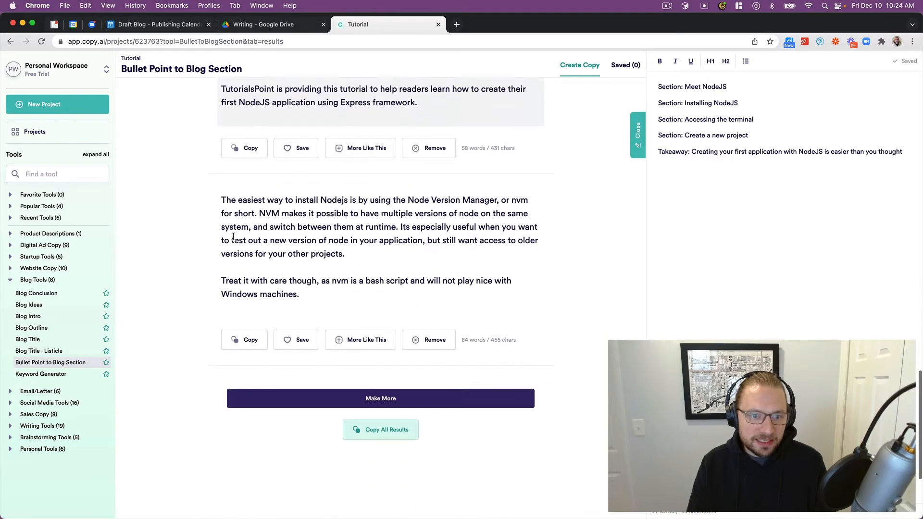
pyautogui.scroll(10, 346, 279)
pyautogui.press('super+c')
pyautogui.click(751, 102)
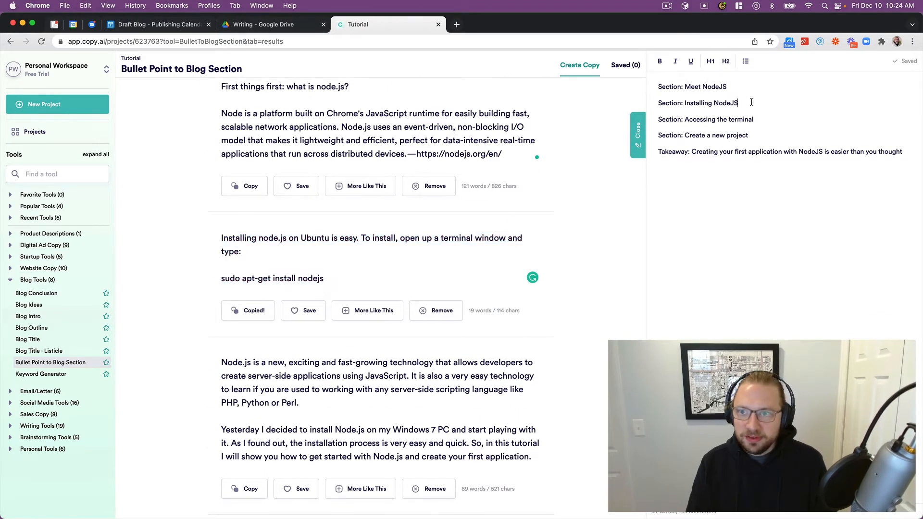
pyautogui.press('Return')
pyautogui.press('super+v')
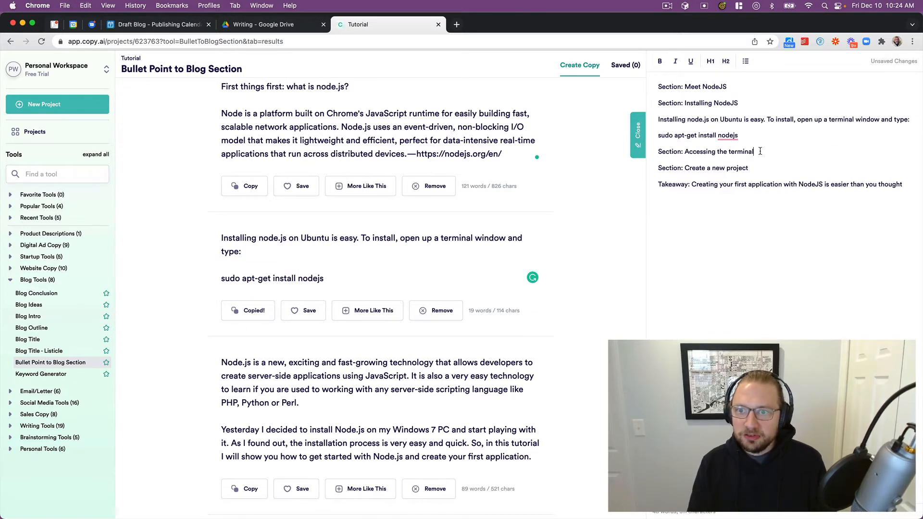
# Move the line "Section: Accessing the terminal" in the document to directly below "Section: Meet NodeJS"
pyautogui.tripleClick(760, 151)
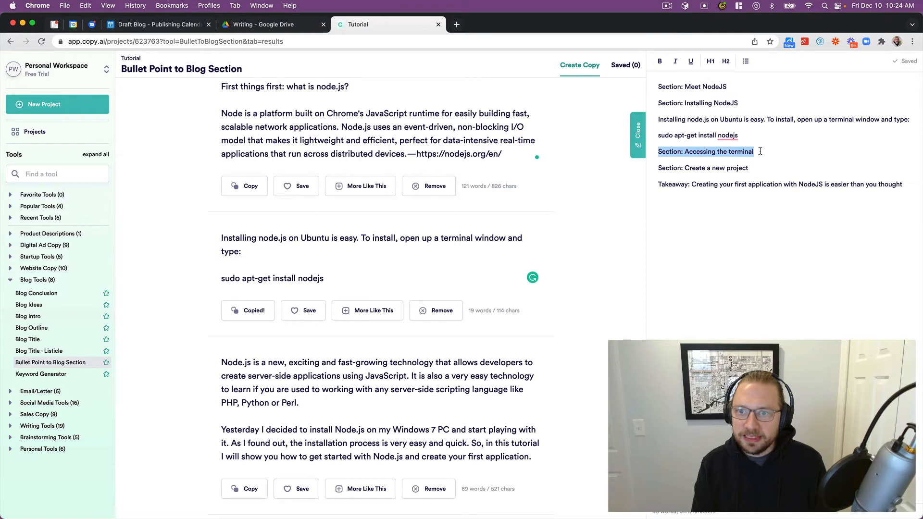
pyautogui.press('BackSpace')
pyautogui.press('BackSpace')
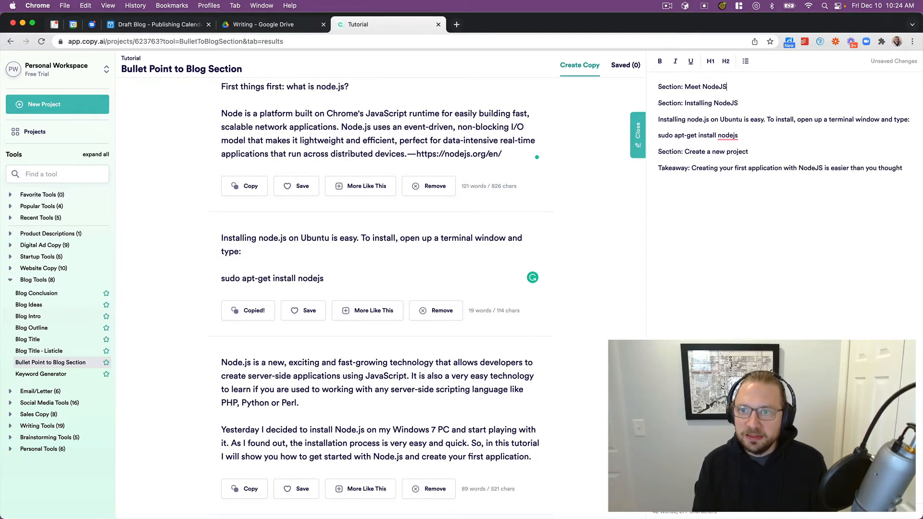
pyautogui.press('Return')
pyautogui.press('super+v')
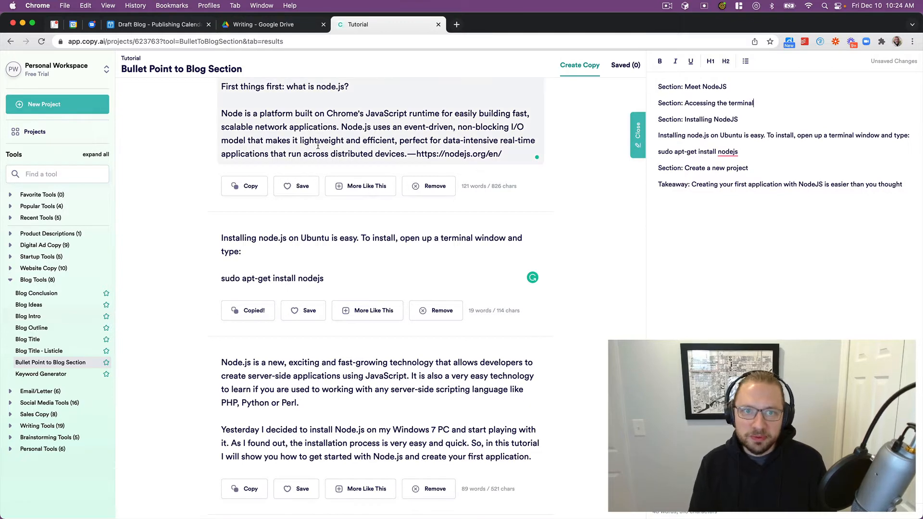
pyautogui.scroll(10, 317, 148)
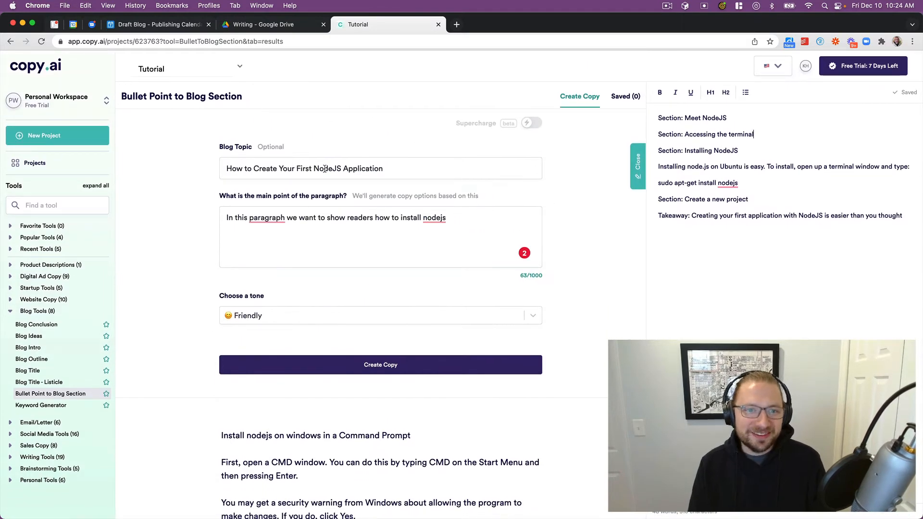
pyautogui.tripleClick(324, 221)
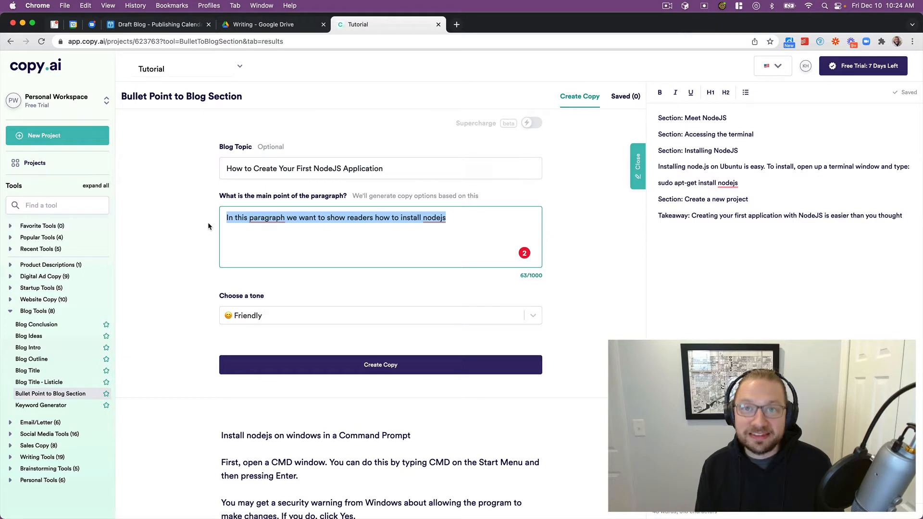
pyautogui.write('how')
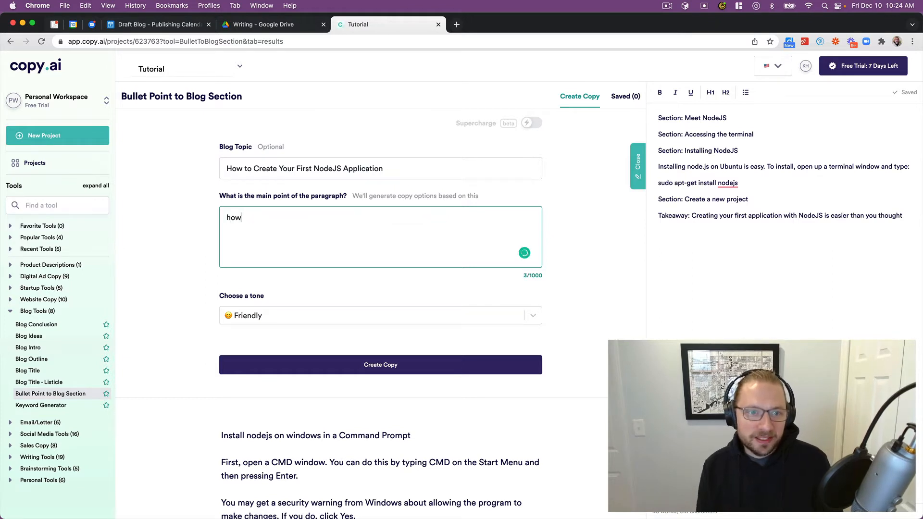
pyautogui.write(' do you acc')
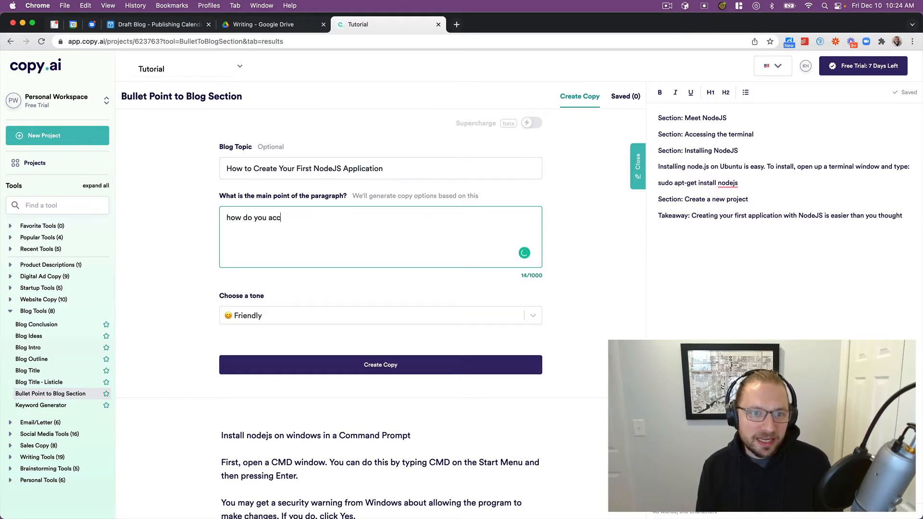
pyautogui.press('super+a')
pyautogui.press('Right')
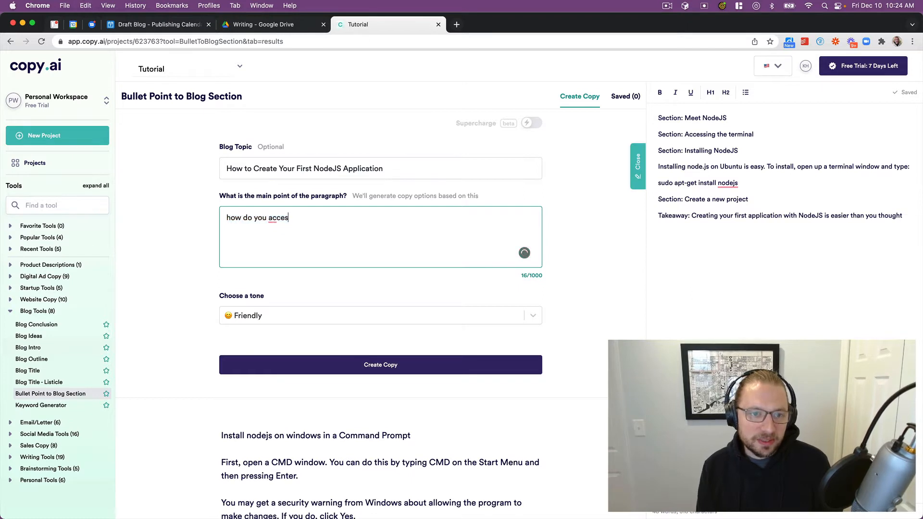
pyautogui.press('BackSpace')
pyautogui.press('BackSpace')
pyautogui.press('BackSpace')
pyautogui.press('BackSpace')
pyautogui.press('BackSpace')
pyautogui.press('BackSpace')
# Replace the paragraph's main point with "access the terminal on Ubuntu" and generate new copy
pyautogui.press('super+a')
pyautogui.write('acces')
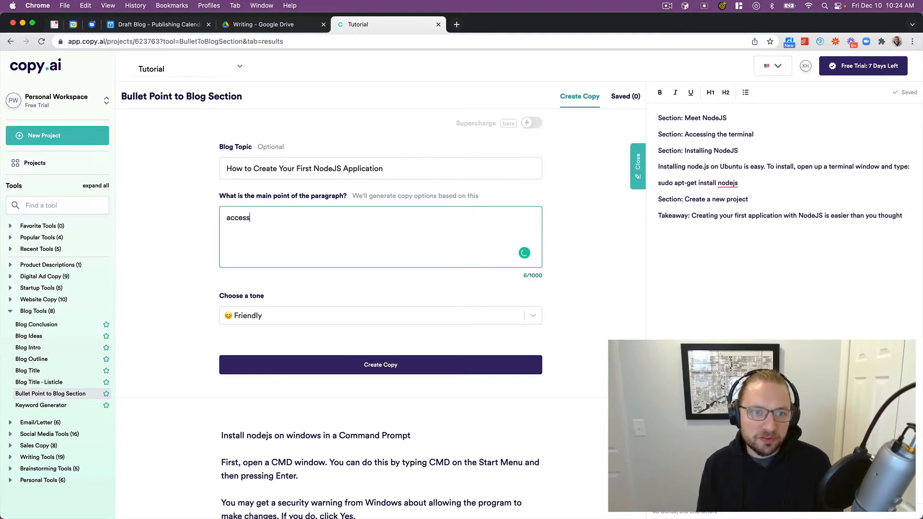
pyautogui.write('s the terminal on Ubuntu')
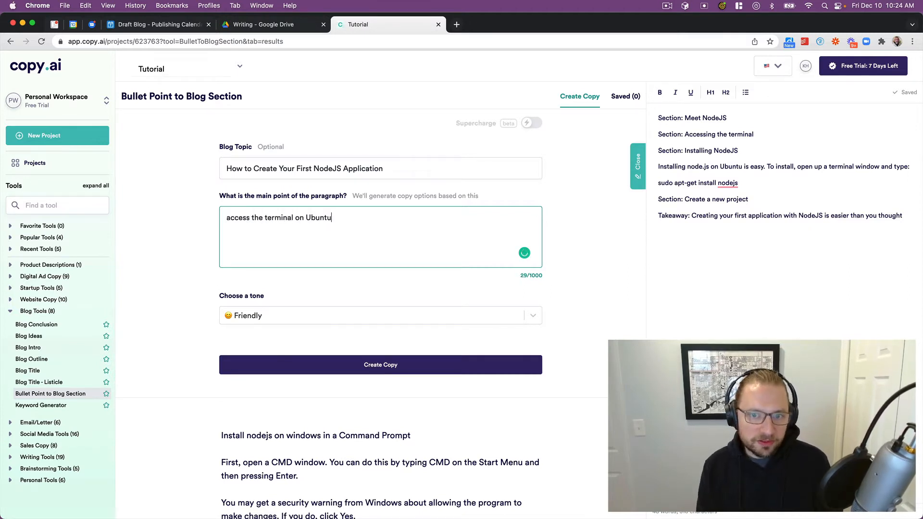
pyautogui.click(277, 370)
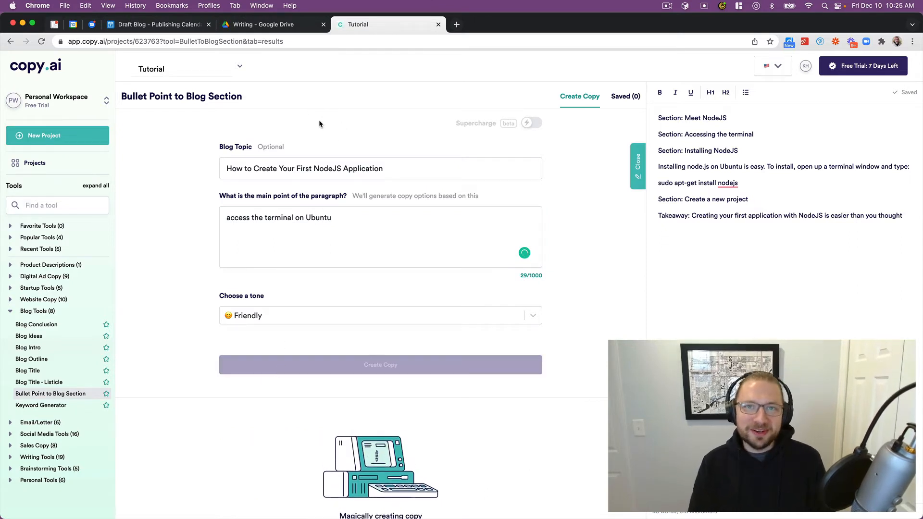
# Examine the newly generated copy options for a passage on accessing the terminal on Ubuntu
pyautogui.scroll(-5, 213, 182)
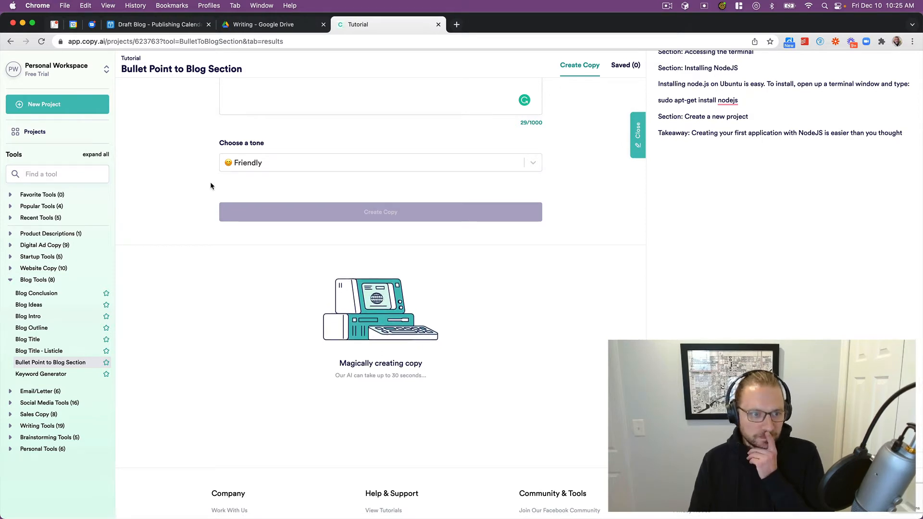
pyautogui.scroll(-2, 210, 185)
pyautogui.scroll(-3, 212, 184)
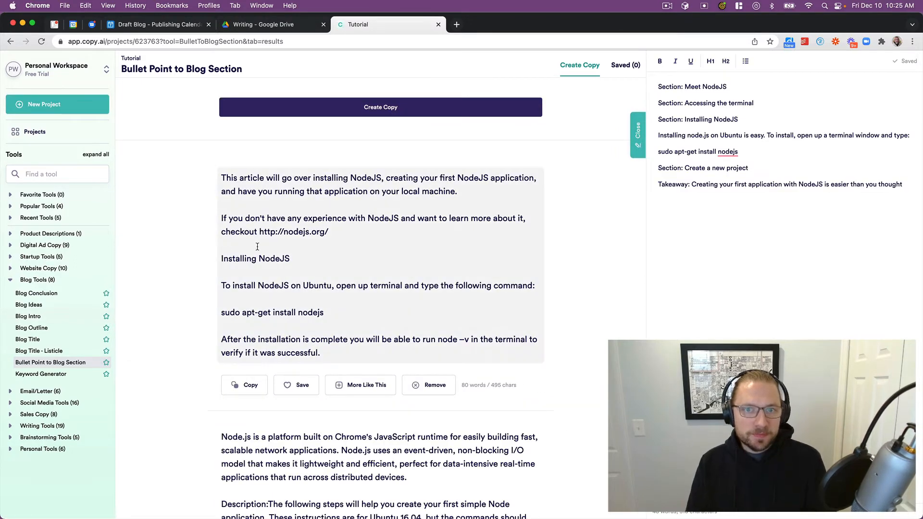
pyautogui.scroll(-5, 256, 247)
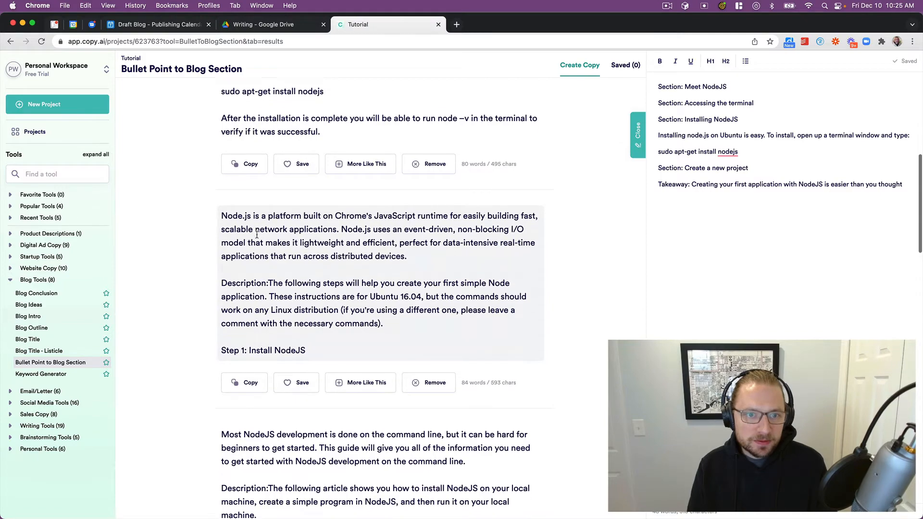
pyautogui.scroll(-4, 256, 234)
pyautogui.scroll(-3, 257, 235)
pyautogui.scroll(-3, 261, 200)
pyautogui.scroll(-3, 223, 218)
pyautogui.scroll(-8, 223, 218)
# Change the paragraph's main point to "show the readers how to access their terminal on Ubuntu" and generate new copy
pyautogui.scroll(20, 246, 199)
pyautogui.click(226, 199)
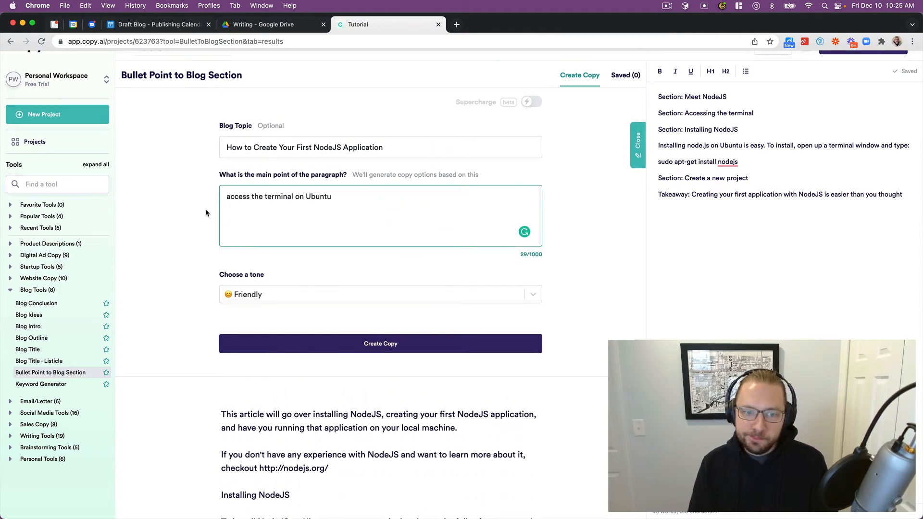
pyautogui.write('show the r')
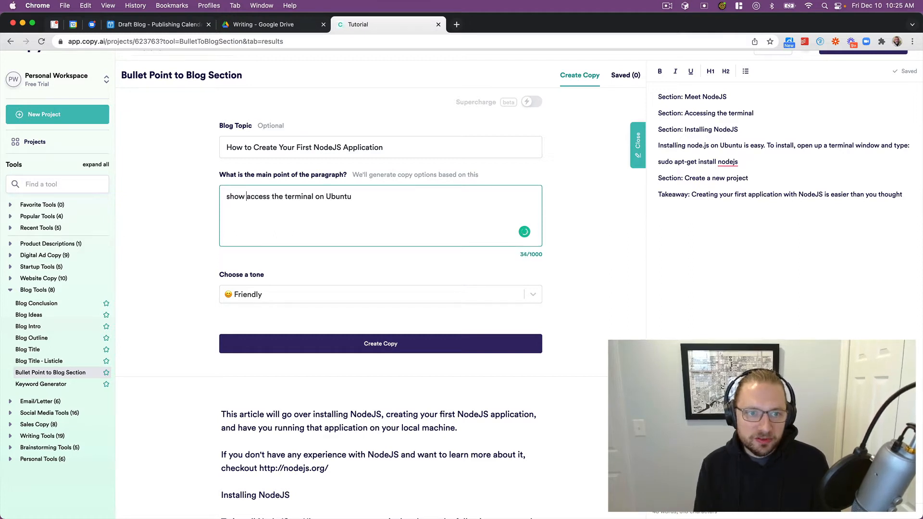
pyautogui.write('eaders how to')
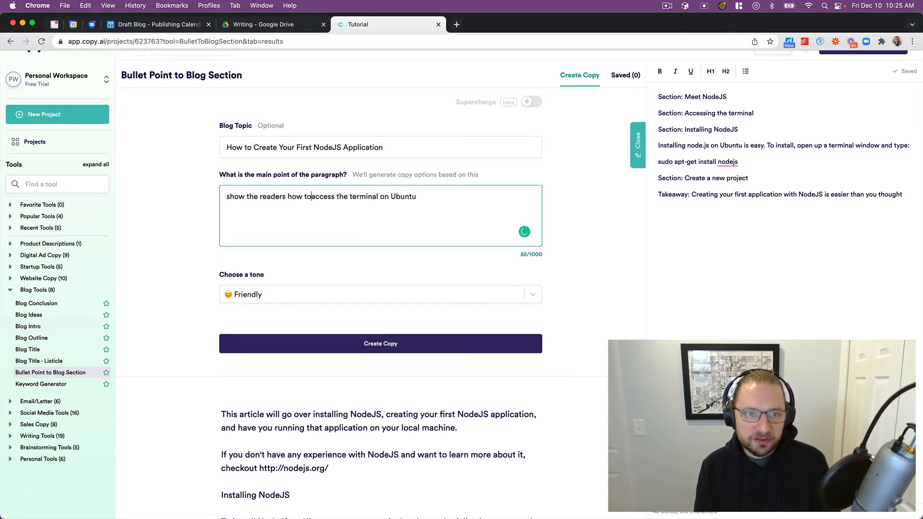
pyautogui.doubleClick(343, 197)
pyautogui.write('thier')
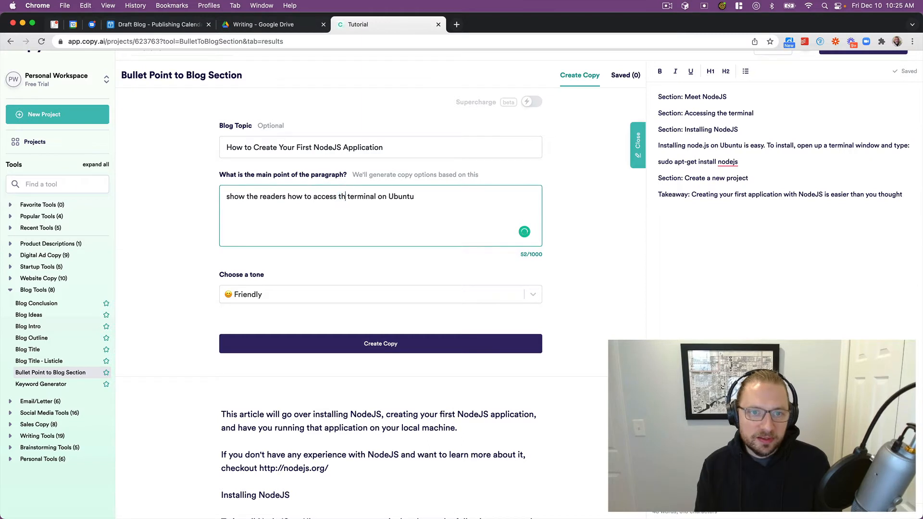
pyautogui.press('BackSpace')
pyautogui.press('BackSpace')
pyautogui.press('BackSpace')
pyautogui.write('er')
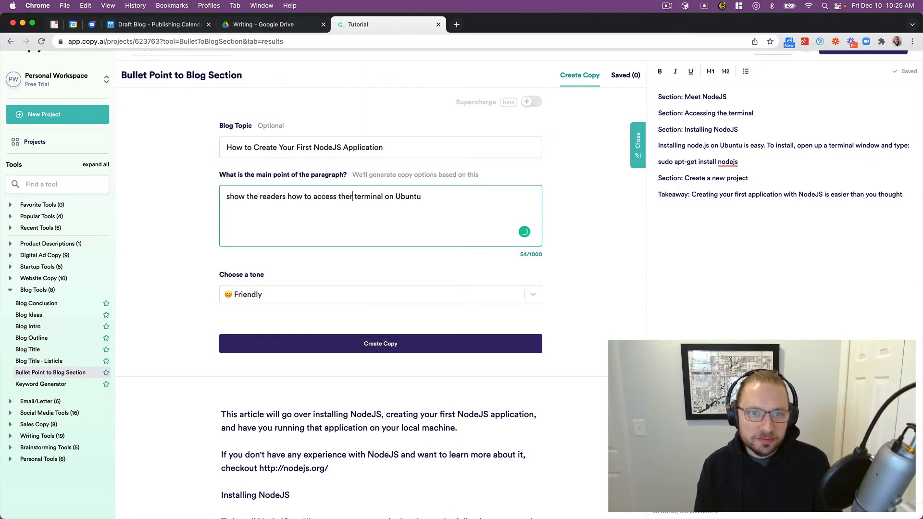
pyautogui.write('ir')
pyautogui.click(349, 357)
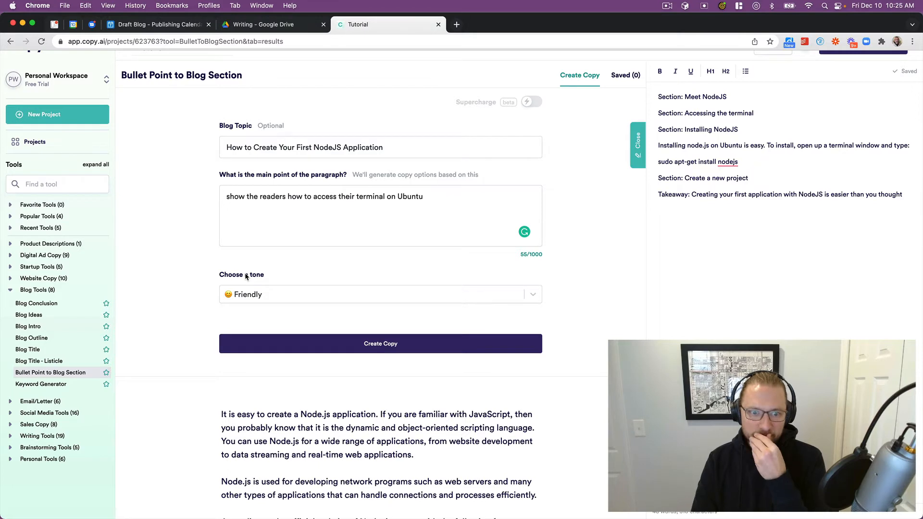
# Review the first generated copy options, including the Ubuntu passage with the "node -v && npm -v" check
pyautogui.scroll(-6, 249, 278)
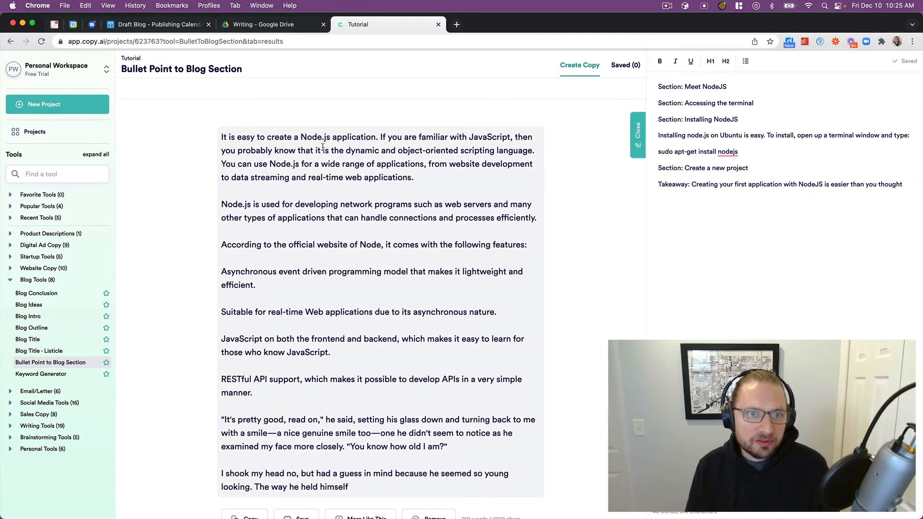
pyautogui.scroll(-5, 362, 139)
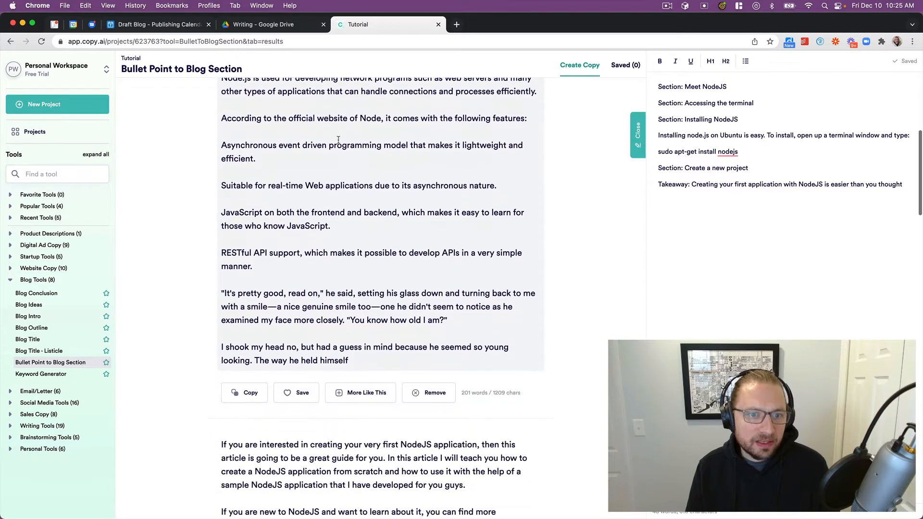
pyautogui.scroll(-6, 306, 159)
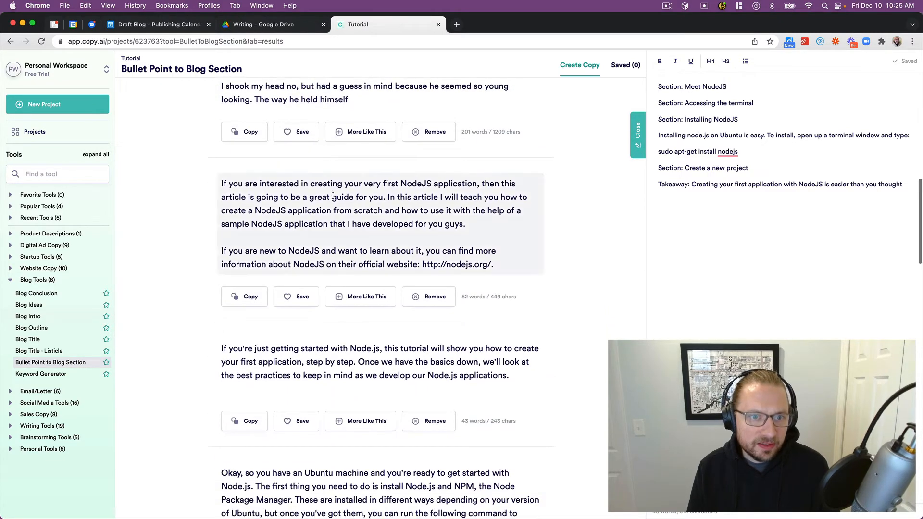
pyautogui.scroll(-4, 191, 199)
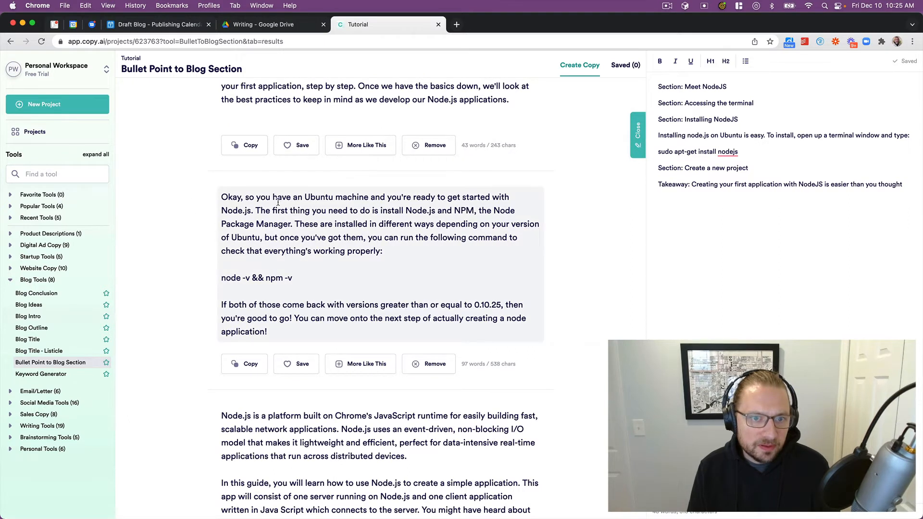
pyautogui.scroll(-3, 276, 202)
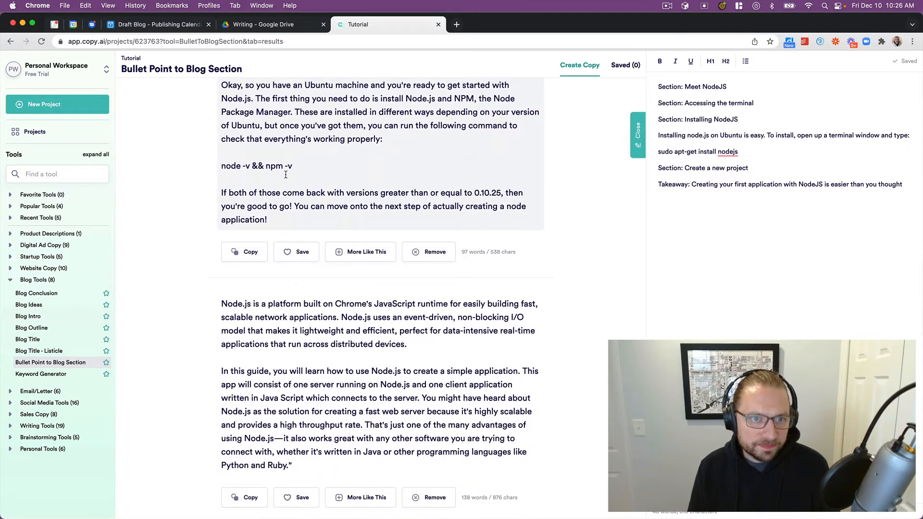
pyautogui.scroll(1, 281, 171)
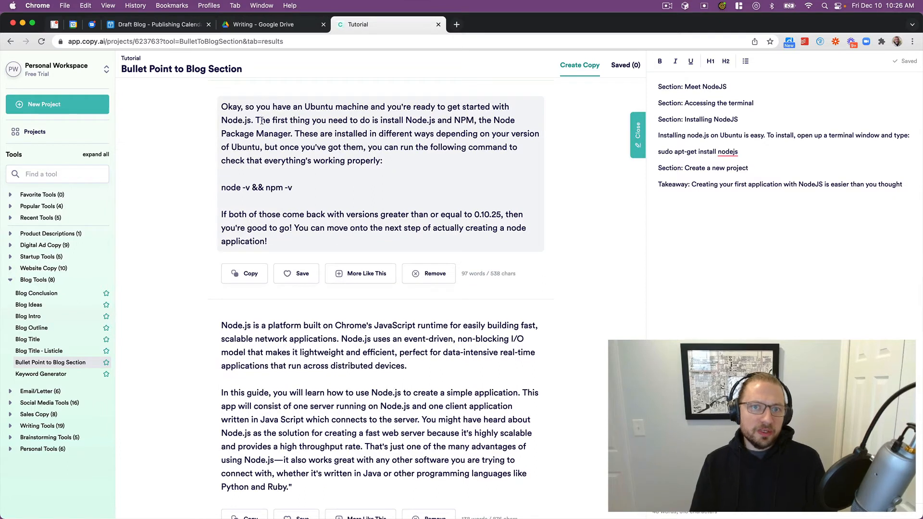
pyautogui.moveTo(255, 121); pyautogui.dragTo(284, 134)
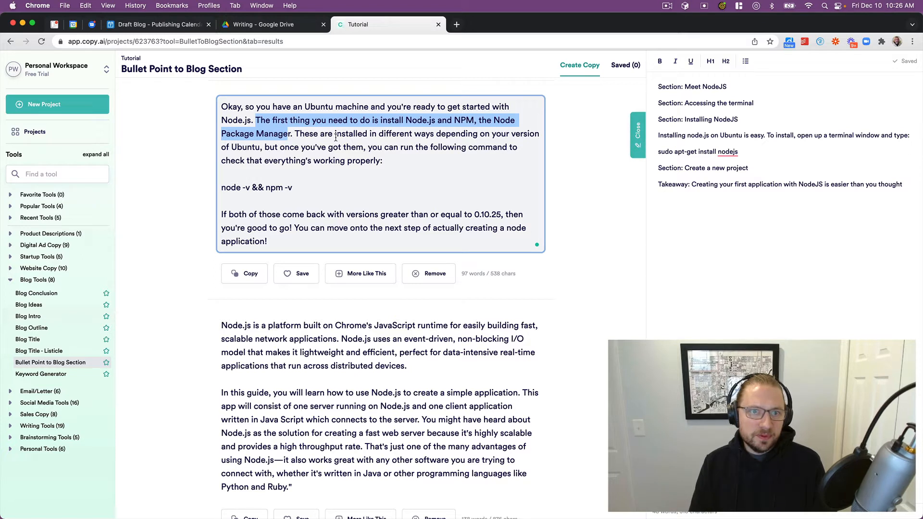
pyautogui.moveTo(292, 188); pyautogui.dragTo(216, 107)
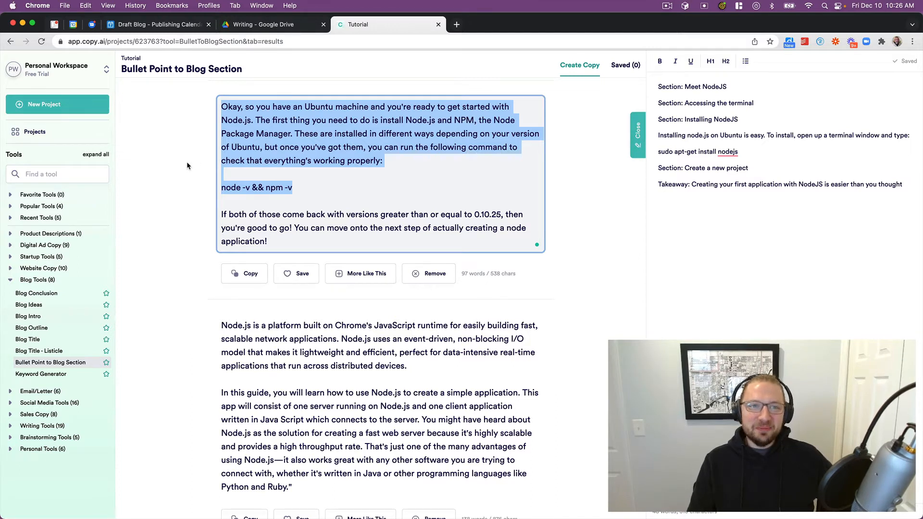
pyautogui.moveTo(221, 108); pyautogui.dragTo(302, 187)
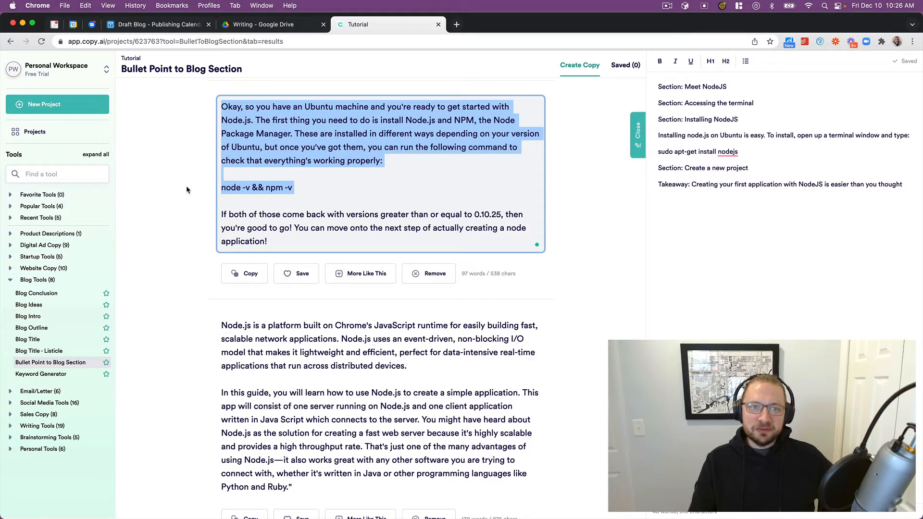
# Examine the remaining generated options, especially the step-by-step tutorial on installing NodeJS and Express and its closing sentence
pyautogui.scroll(-6, 186, 186)
pyautogui.scroll(-7, 186, 191)
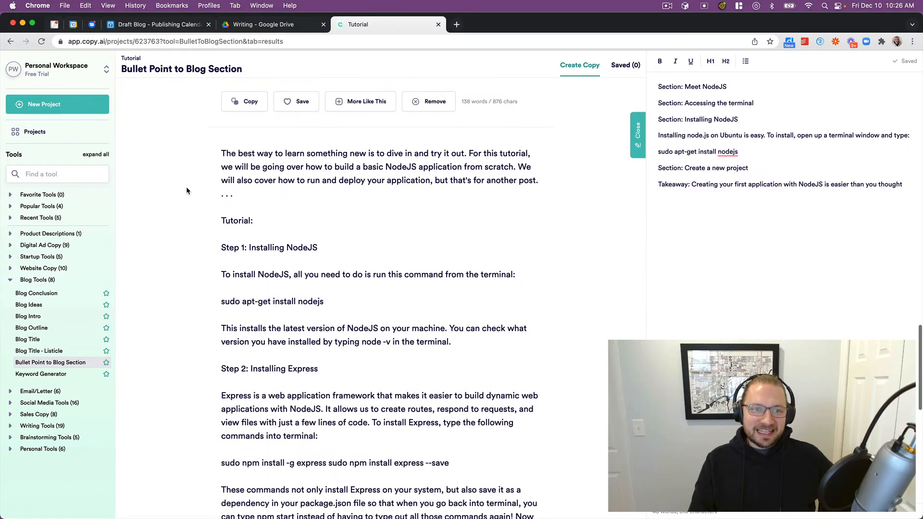
pyautogui.scroll(4, 207, 188)
pyautogui.scroll(-3, 244, 185)
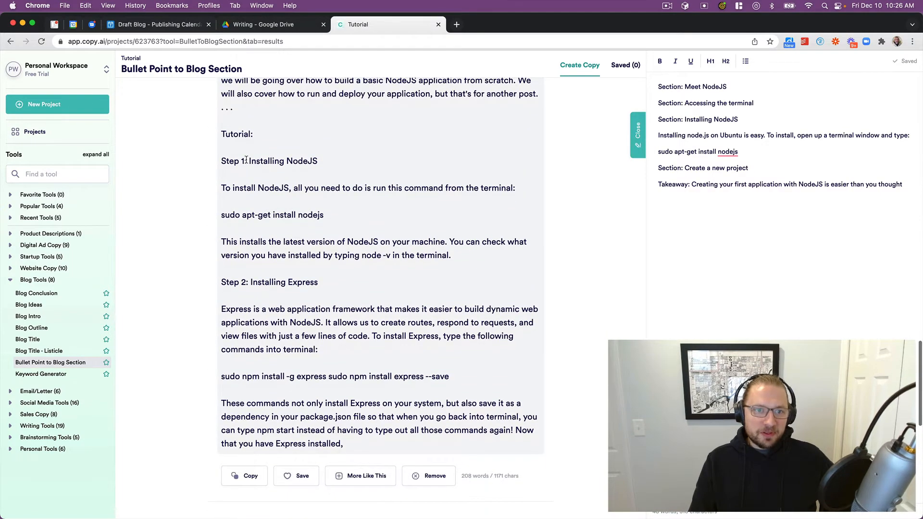
pyautogui.scroll(-2, 269, 183)
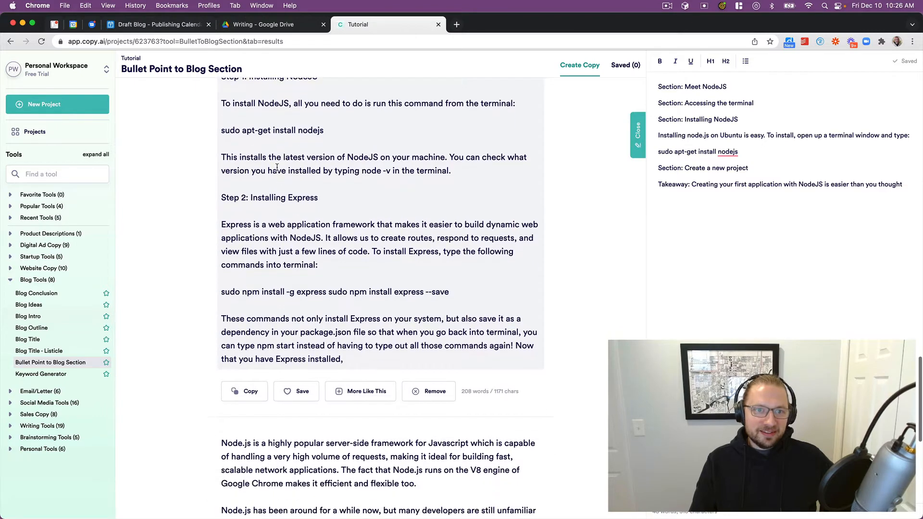
pyautogui.scroll(-2, 288, 188)
pyautogui.scroll(-3, 363, 225)
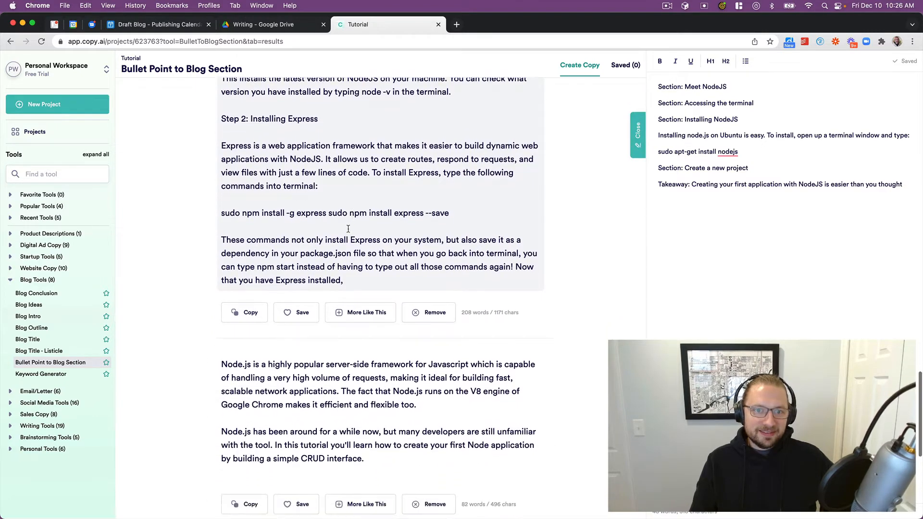
pyautogui.moveTo(347, 245); pyautogui.dragTo(297, 168)
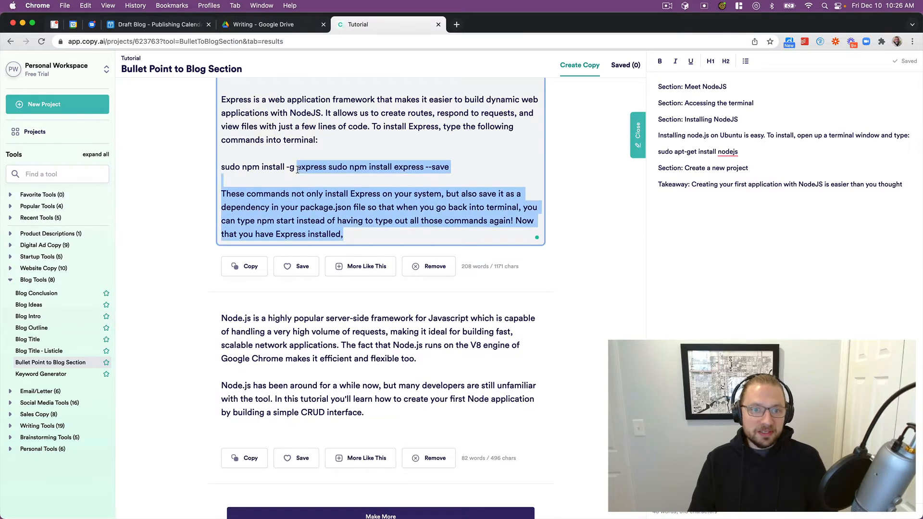
pyautogui.click(358, 234)
pyautogui.moveTo(344, 234); pyautogui.dragTo(337, 235)
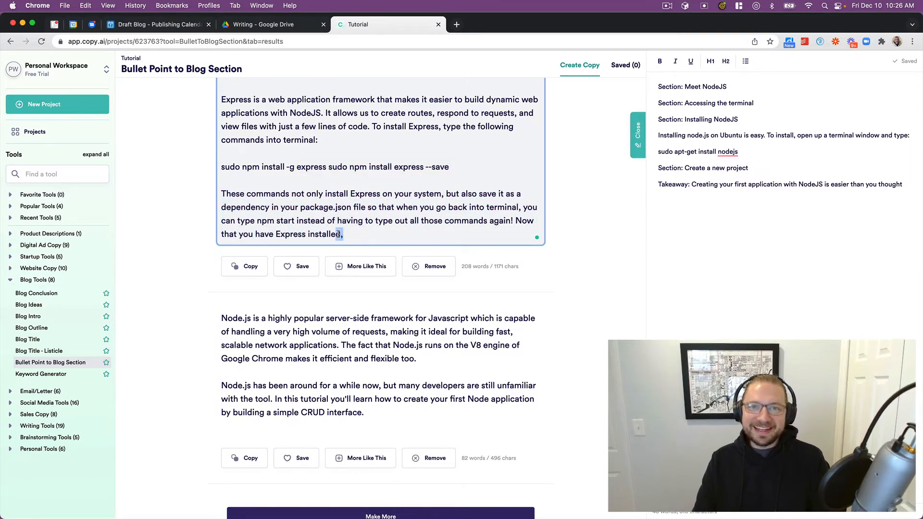
pyautogui.click(352, 235)
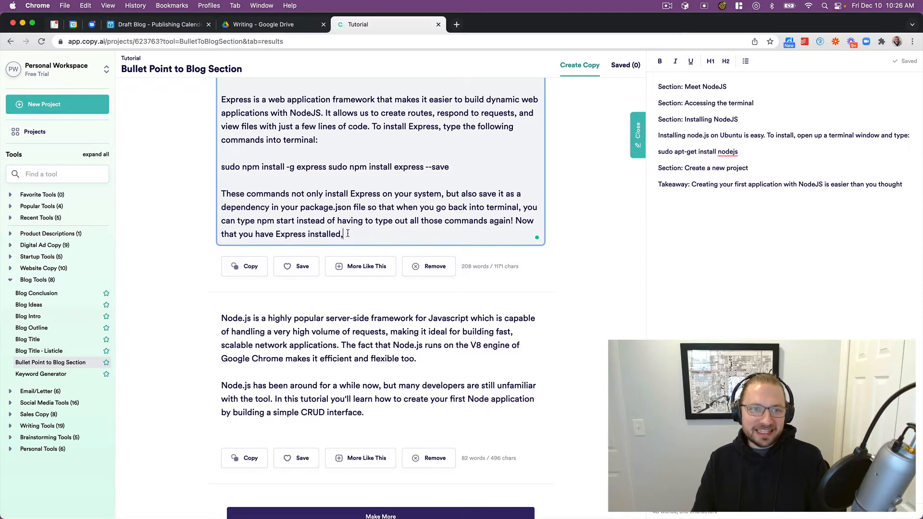
pyautogui.scroll(3, 347, 234)
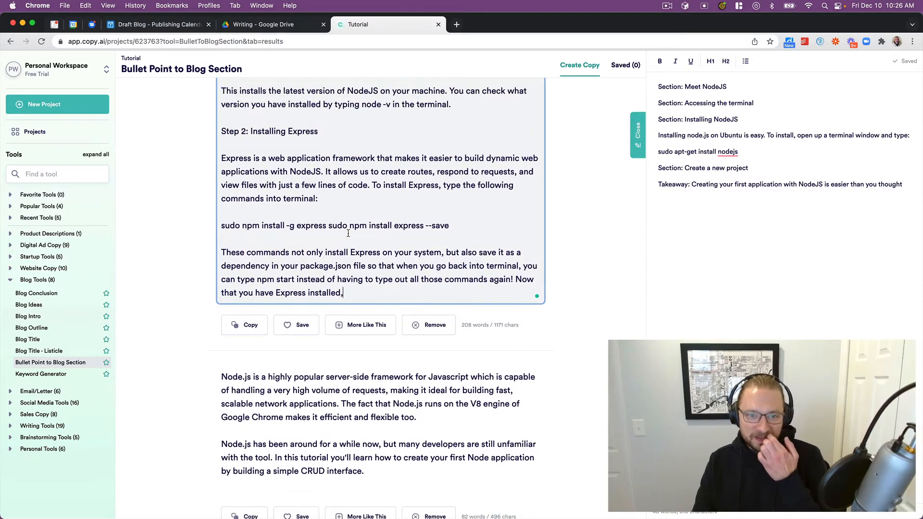
pyautogui.moveTo(516, 279); pyautogui.dragTo(517, 297)
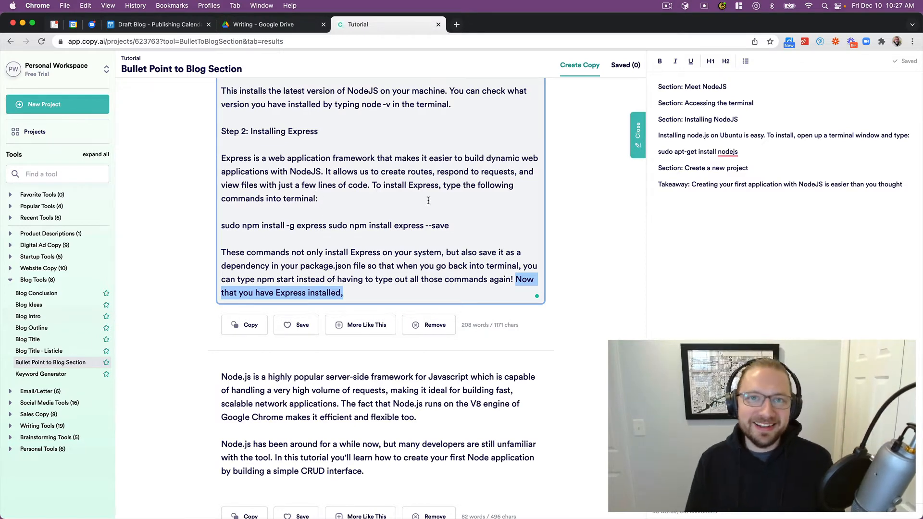
# Copy the full generated option containing the NodeJS and Express installation steps
pyautogui.click(318, 270)
pyautogui.press('super+a')
pyautogui.press('super+c')
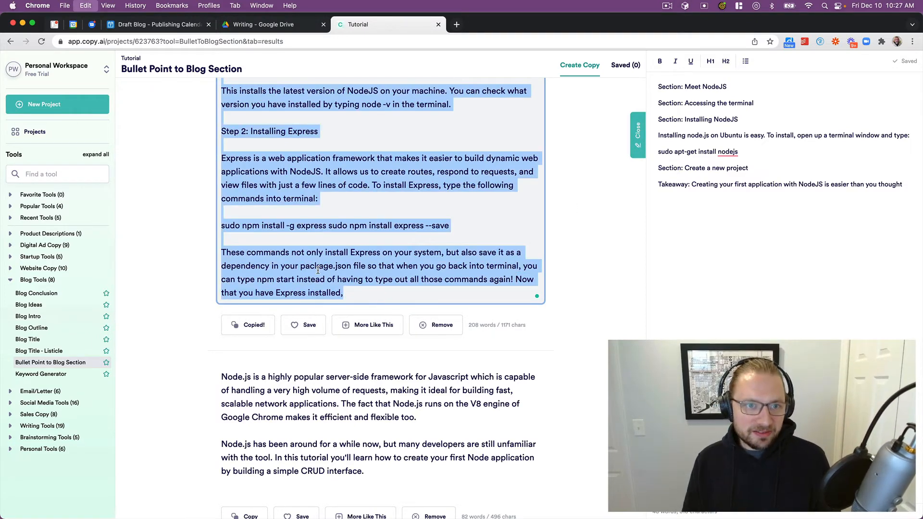
pyautogui.click(690, 137)
pyautogui.keyDown('shift'); pyautogui.click(747, 150); pyautogui.keyUp('shift')
pyautogui.press('super+v')
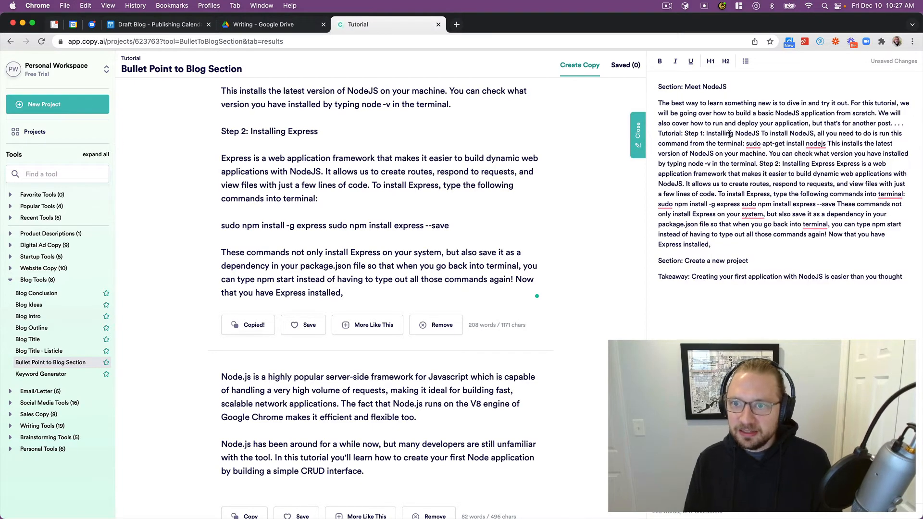
pyautogui.press('super+z')
# Replace the document lines from "Section: Accessing the terminal" through "sudo apt-get install nodejs" with the copied tutorial text and delete its "Tutorial:" line
pyautogui.moveTo(657, 104); pyautogui.dragTo(743, 153)
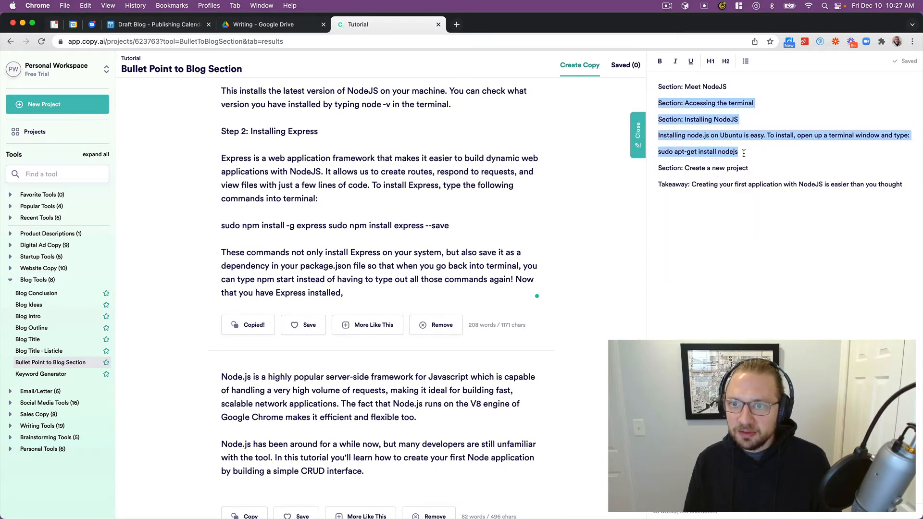
pyautogui.press('super+v')
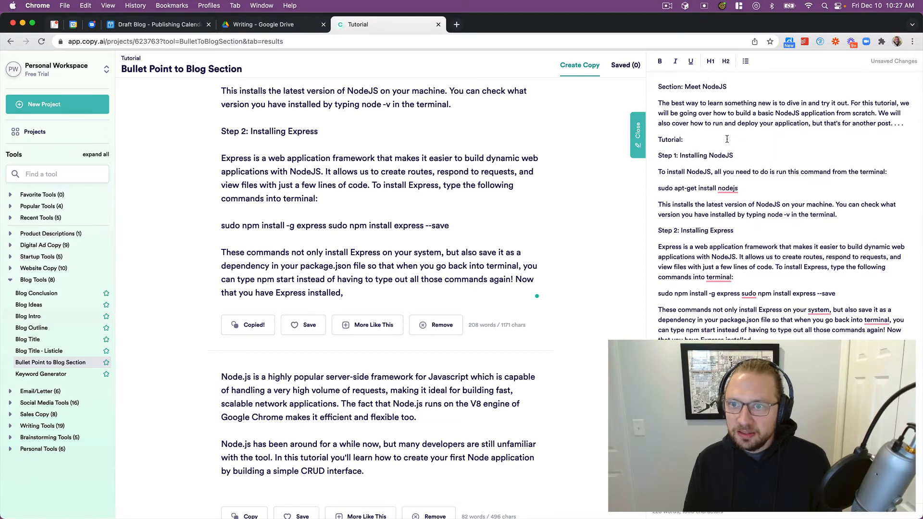
pyautogui.tripleClick(685, 140)
pyautogui.press('BackSpace')
pyautogui.press('BackSpace')
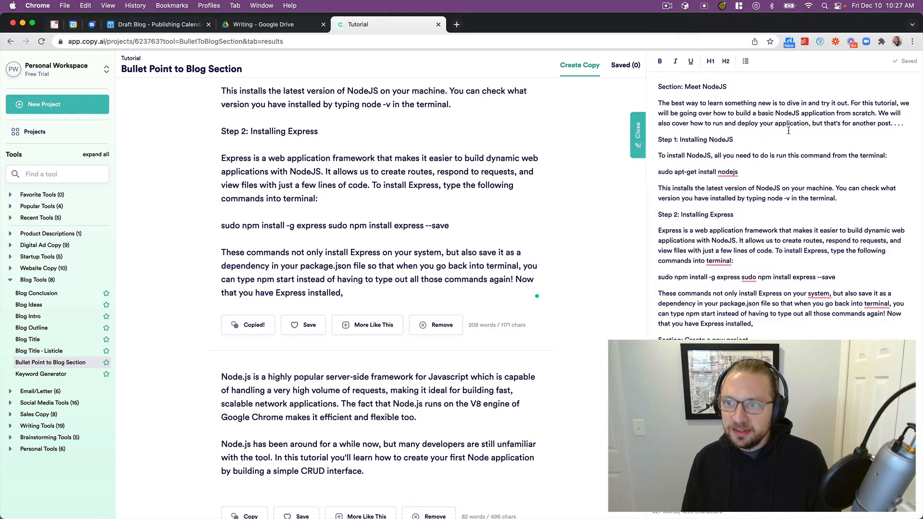
# Format "Step 1: Installing NodeJS" and "Step 2: Installing Express" in the document as H2 headings
pyautogui.scroll(-3, 575, 216)
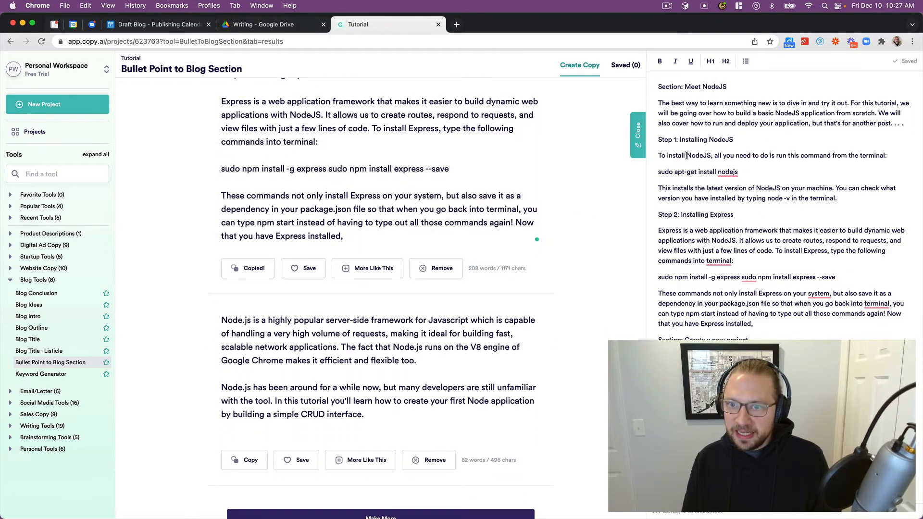
pyautogui.tripleClick(692, 139)
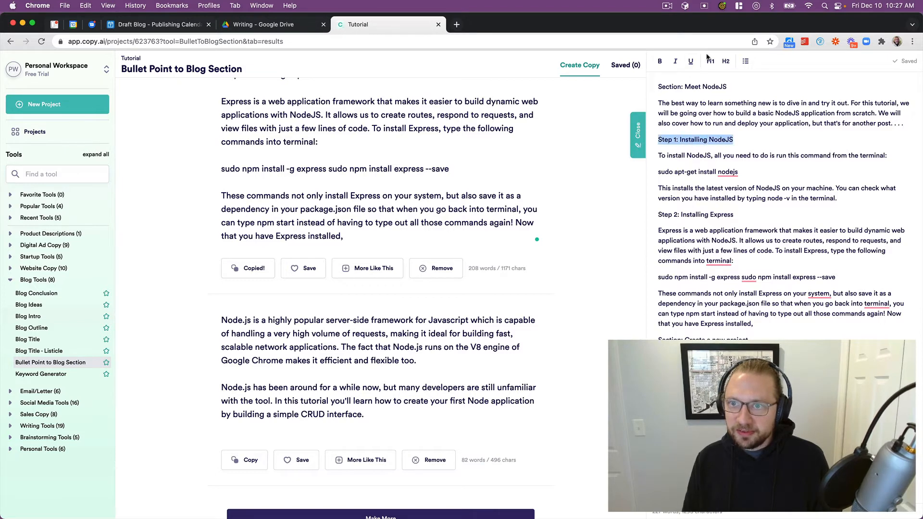
pyautogui.click(725, 61)
pyautogui.tripleClick(685, 216)
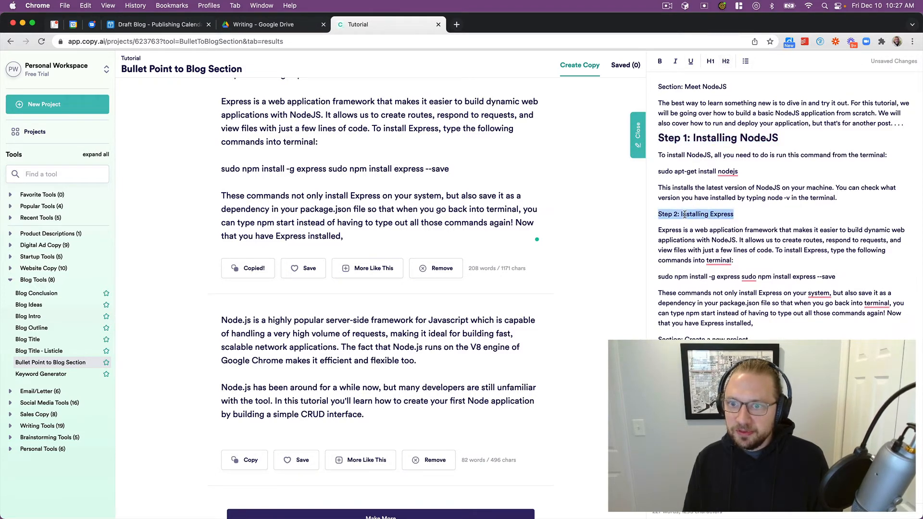
pyautogui.click(726, 61)
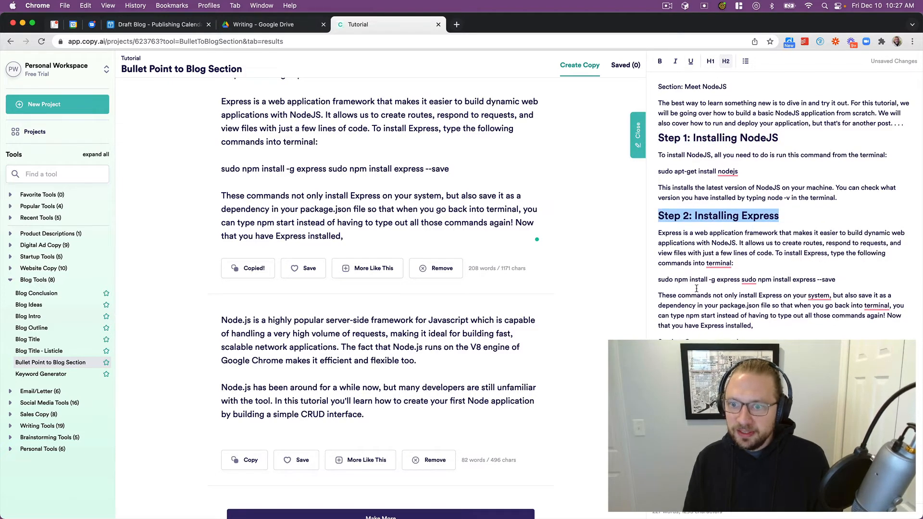
# Write the section 3 heading line about creating an Express app below the Express installation text in the document
pyautogui.click(753, 329)
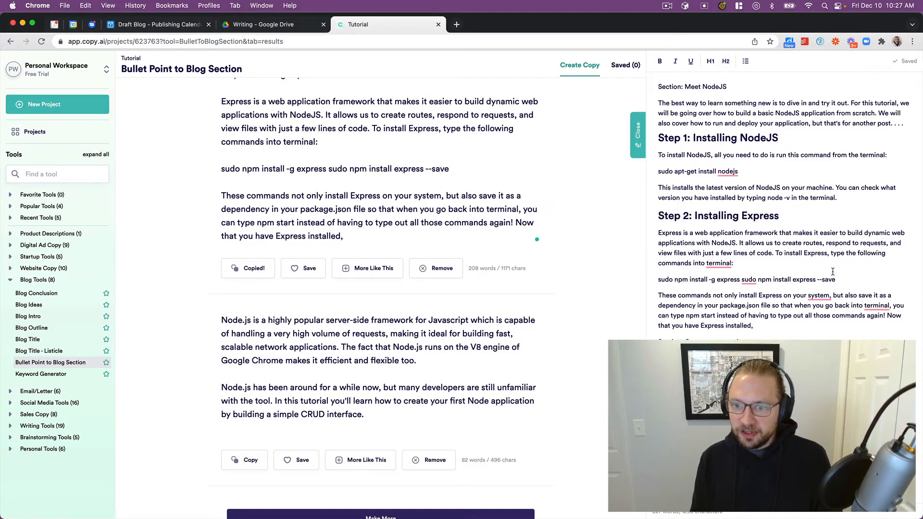
pyautogui.press('Return')
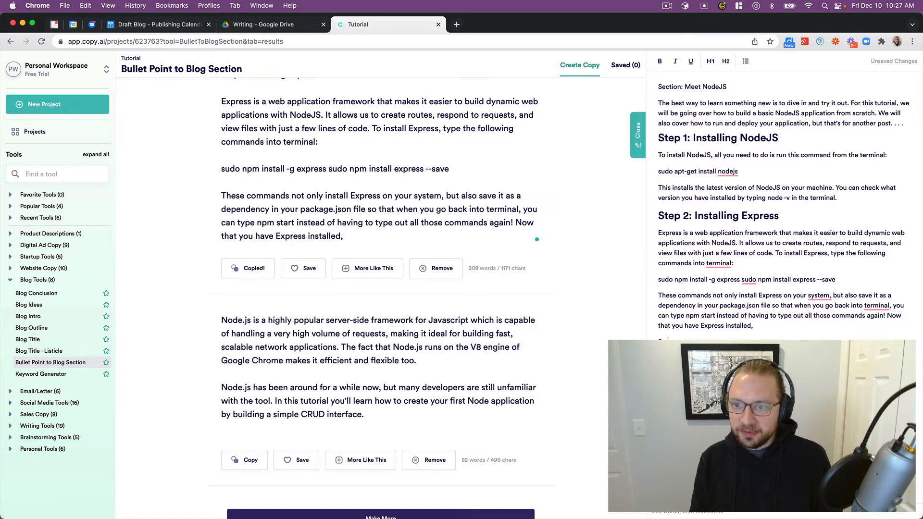
pyautogui.write('Sect')
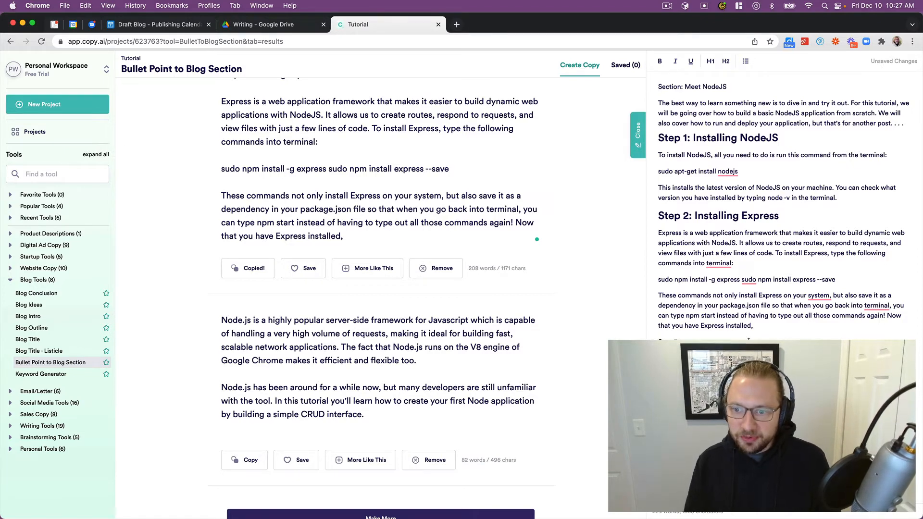
pyautogui.write('3: C')
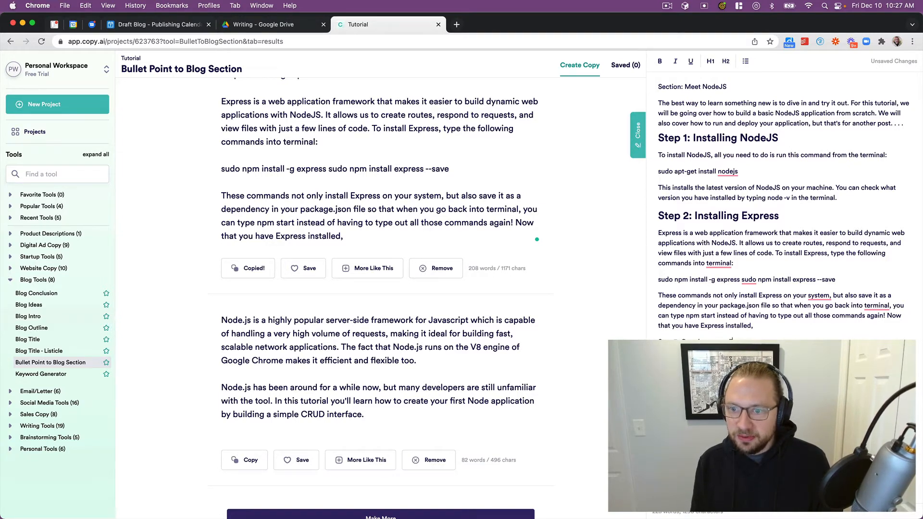
pyautogui.write('ress ap')
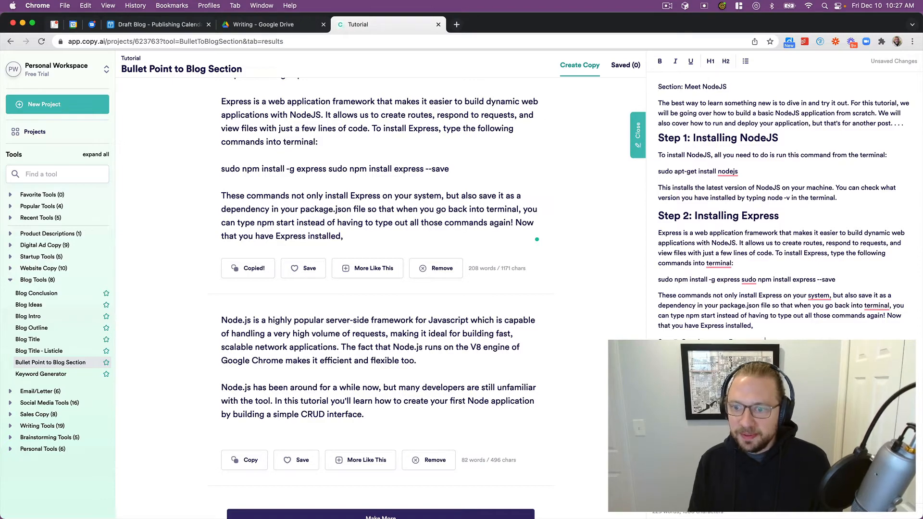
# Generate new copy options with the main point "show the reader how to create a new Express App"
pyautogui.moveTo(672, 344); pyautogui.dragTo(679, 344)
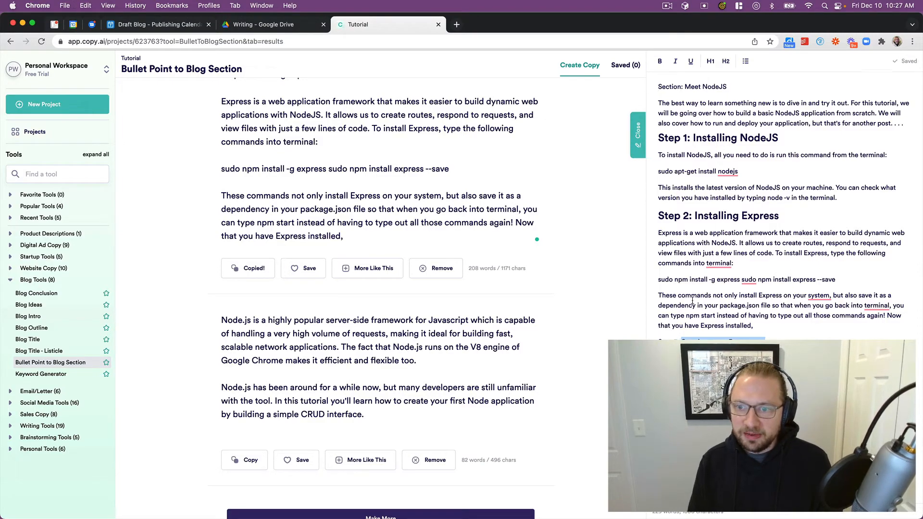
pyautogui.scroll(20, 274, 133)
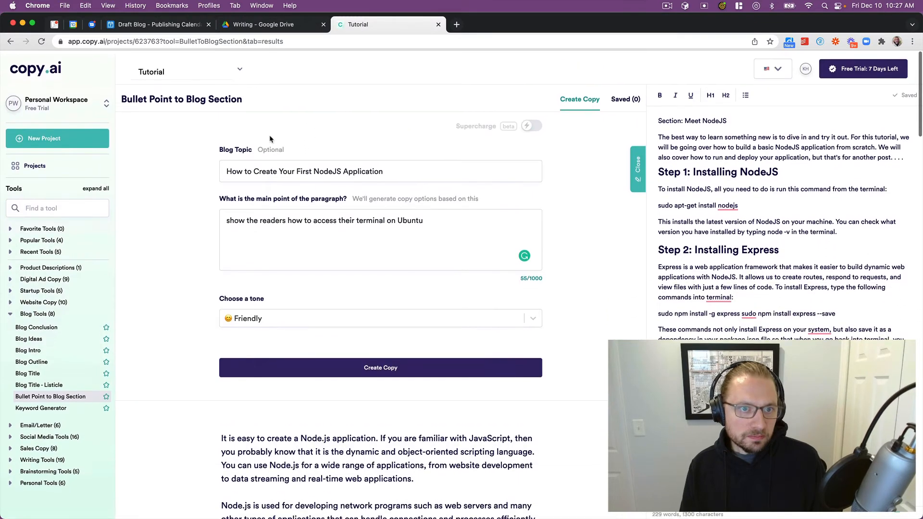
pyautogui.click(314, 218)
pyautogui.press('super+a')
pyautogui.press('super+v')
pyautogui.press('super+z')
pyautogui.write('show the reader how to create a new Express App')
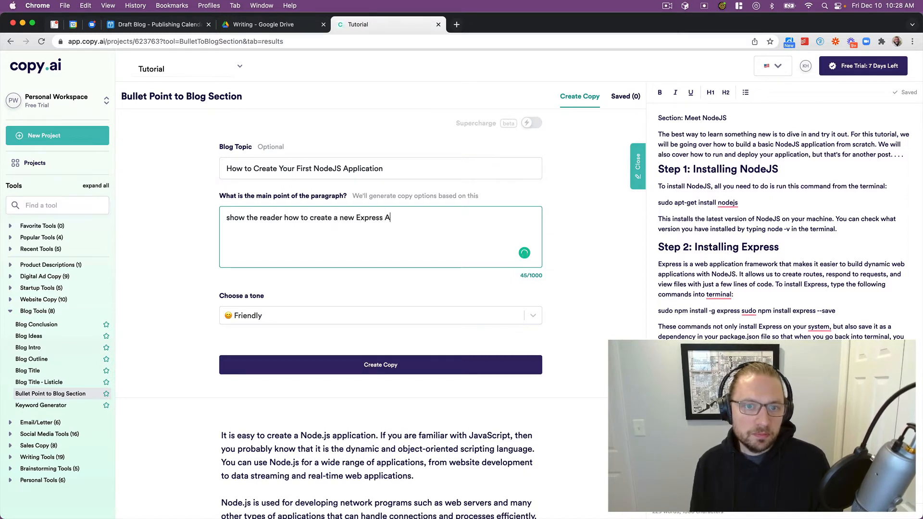
pyautogui.click(393, 363)
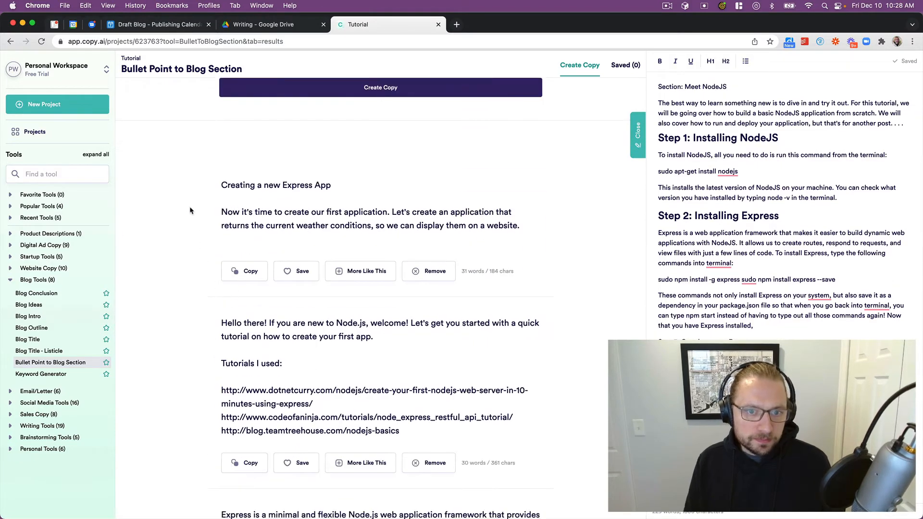
# Check the dotnetcurry.com tutorial link from the generated option in a new browser tab and return to the project
pyautogui.scroll(-4, 189, 206)
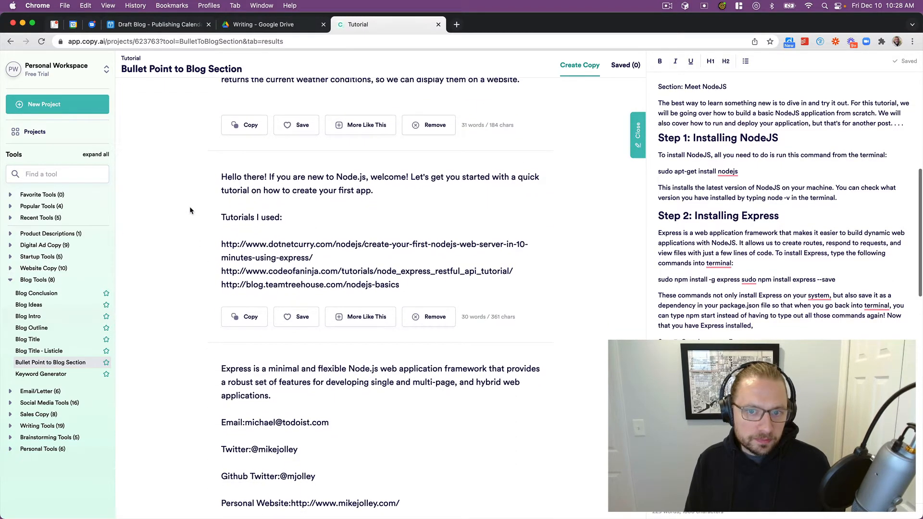
pyautogui.moveTo(311, 258); pyautogui.dragTo(213, 244)
pyautogui.press('super+c')
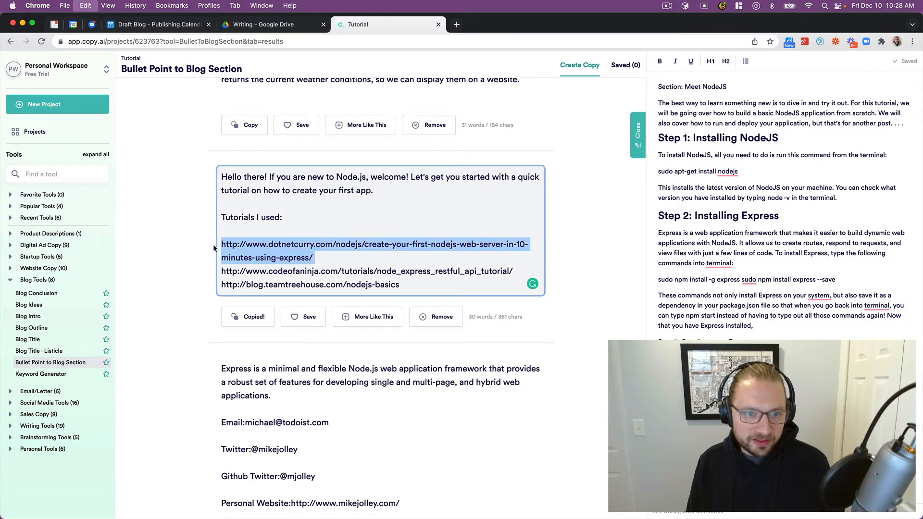
pyautogui.press('super+t')
pyautogui.press('super+v')
pyautogui.press('Return')
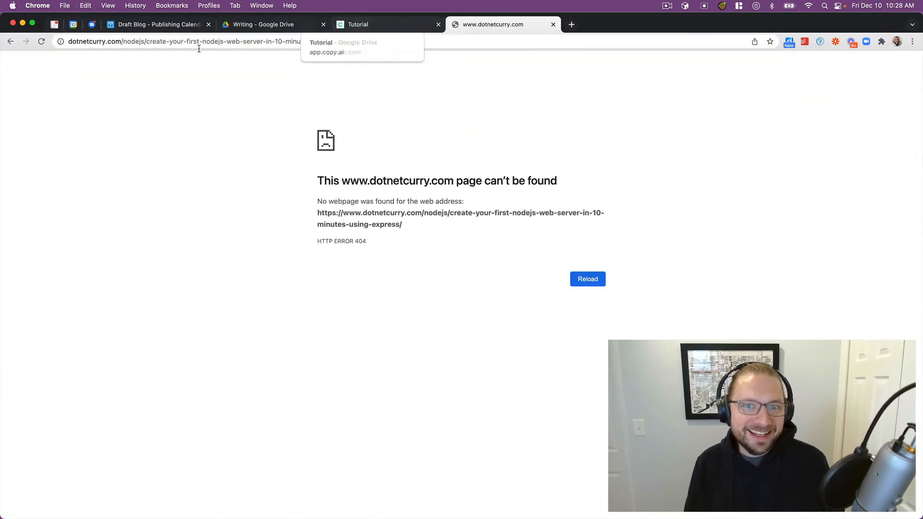
pyautogui.click(358, 24)
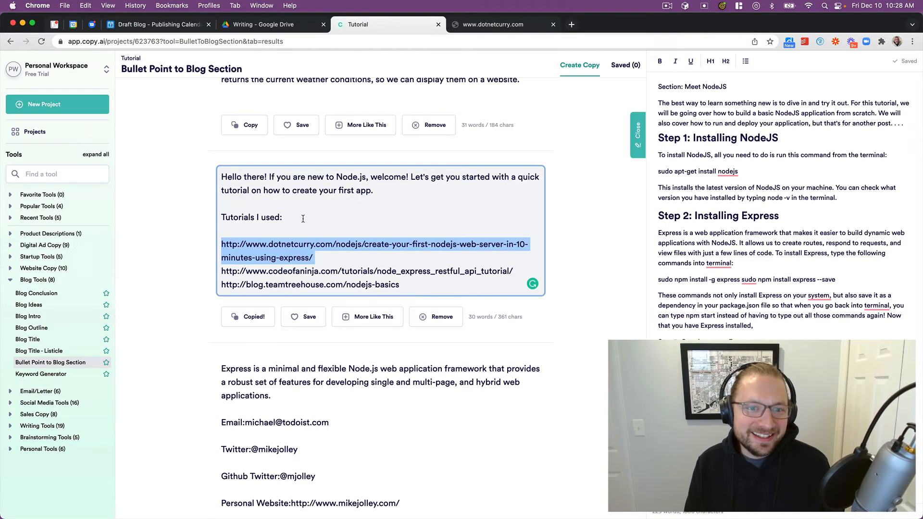
# Check the blog.teamtreehouse.com/nodejs-basics link in a new browser tab, then close both opened link pages
pyautogui.moveTo(400, 285); pyautogui.dragTo(218, 286)
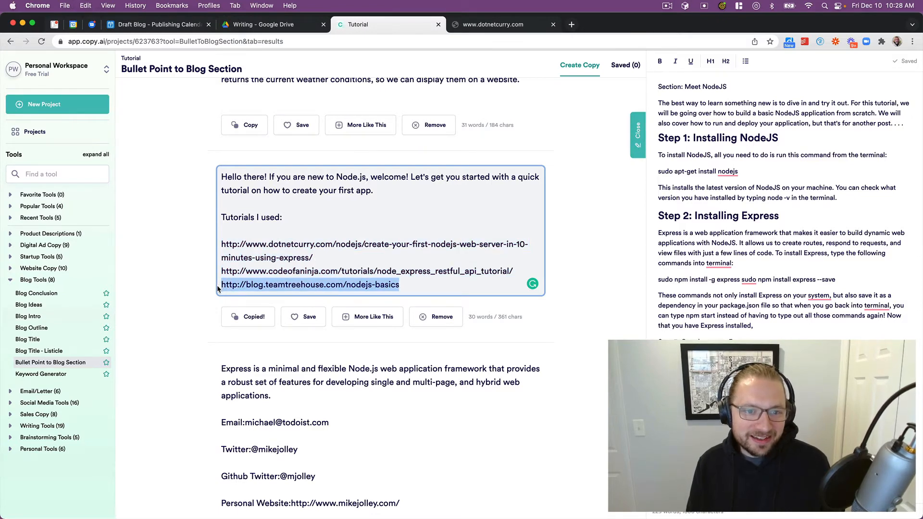
pyautogui.press('super+c')
pyautogui.press('super+t')
pyautogui.press('super+v')
pyautogui.press('Return')
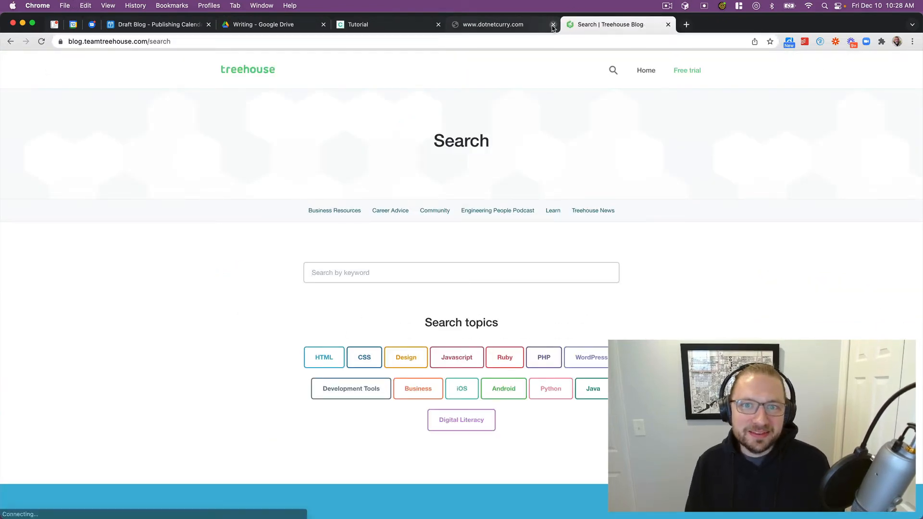
pyautogui.click(553, 25)
pyautogui.click(552, 24)
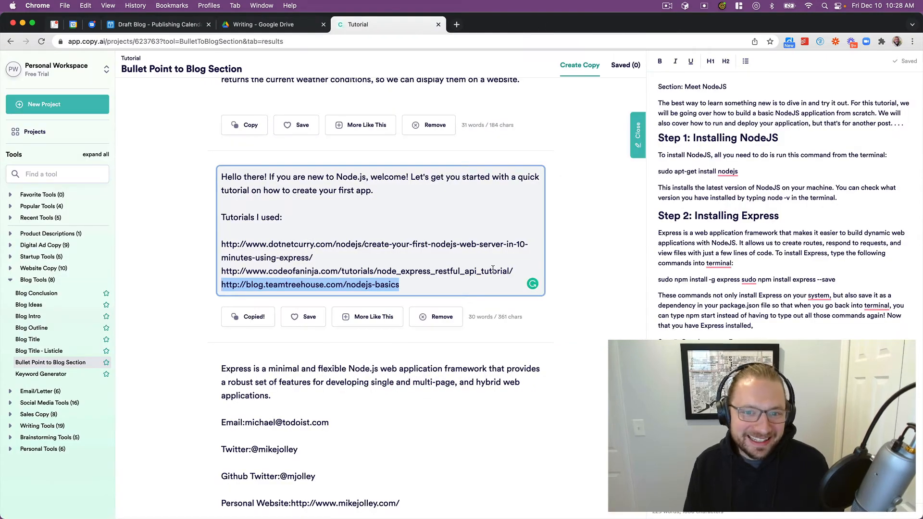
# Check the codeofaninja.com Node Express tutorial link in a new browser tab and close that page
pyautogui.moveTo(514, 271); pyautogui.dragTo(214, 274)
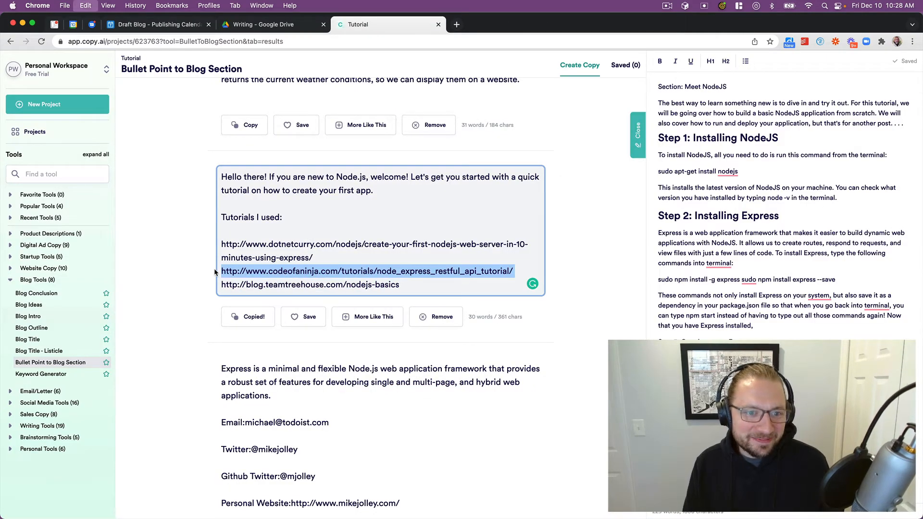
pyautogui.press('super+c')
pyautogui.press('super+t')
pyautogui.press('super+v')
pyautogui.press('Return')
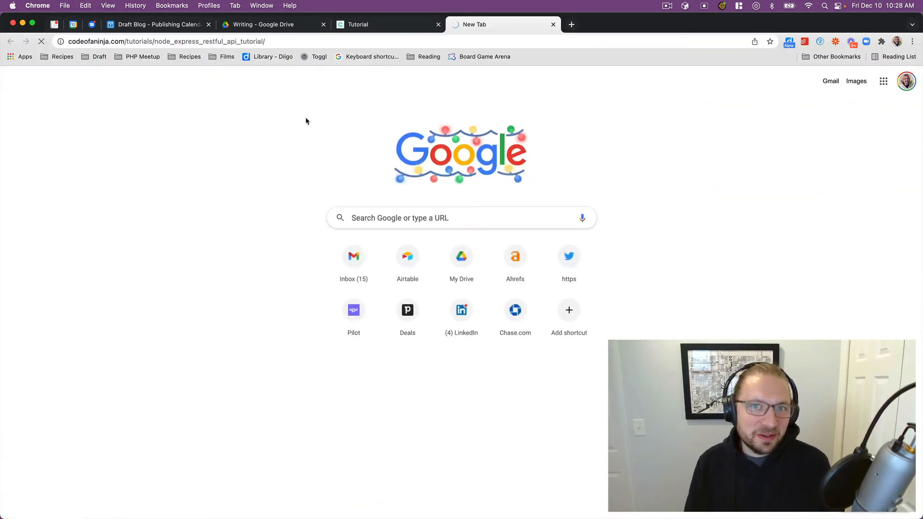
pyautogui.click(553, 24)
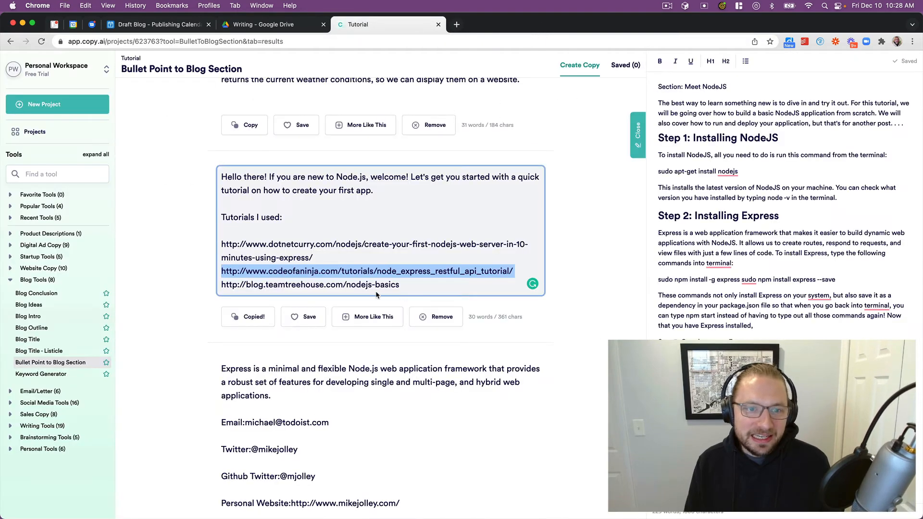
pyautogui.click(338, 271)
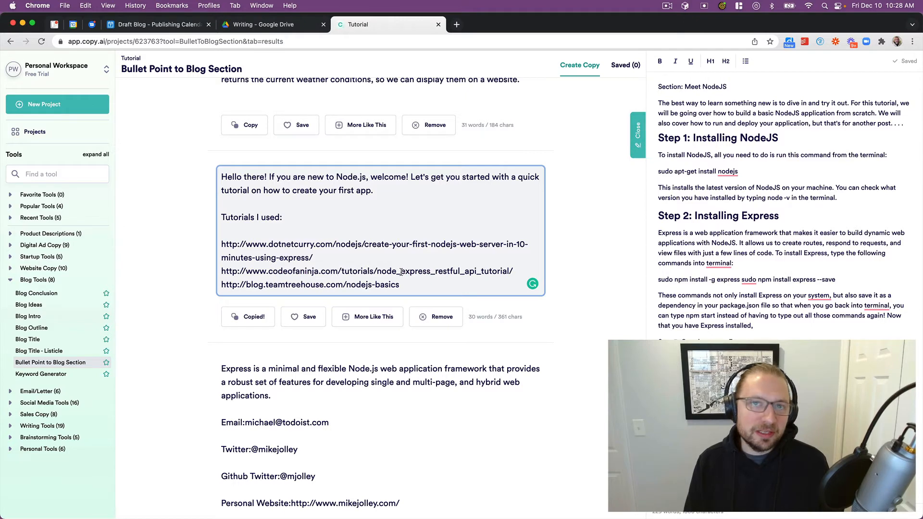
# Examine the remaining generated options for the Express app section and the Express install command line in the document
pyautogui.scroll(-5, 270, 262)
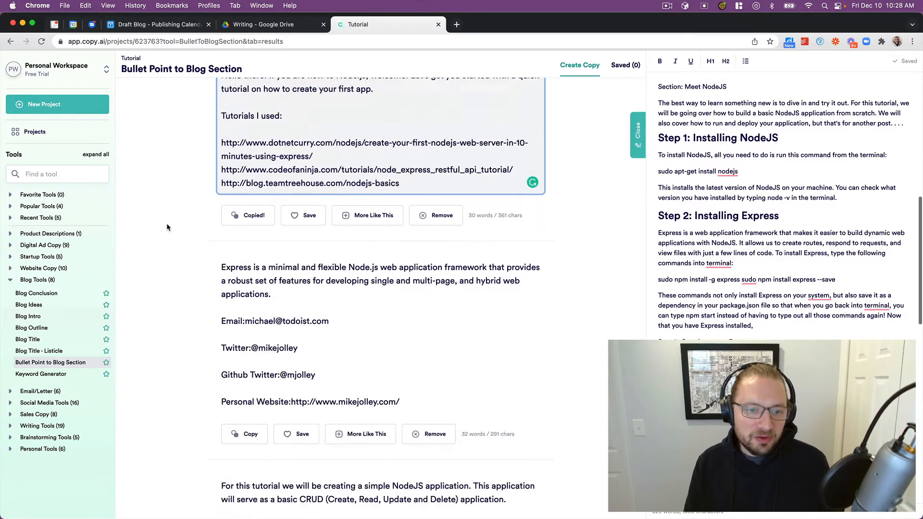
pyautogui.moveTo(245, 244); pyautogui.dragTo(334, 245)
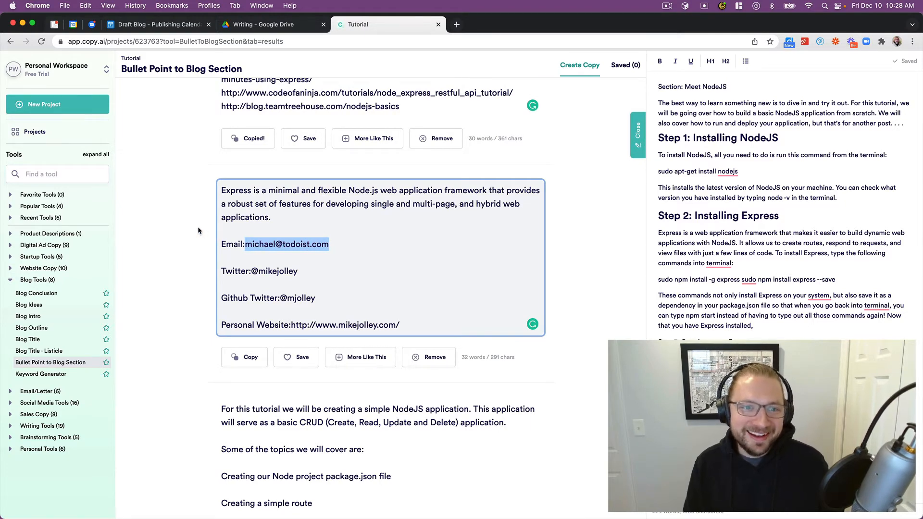
pyautogui.scroll(-5, 198, 228)
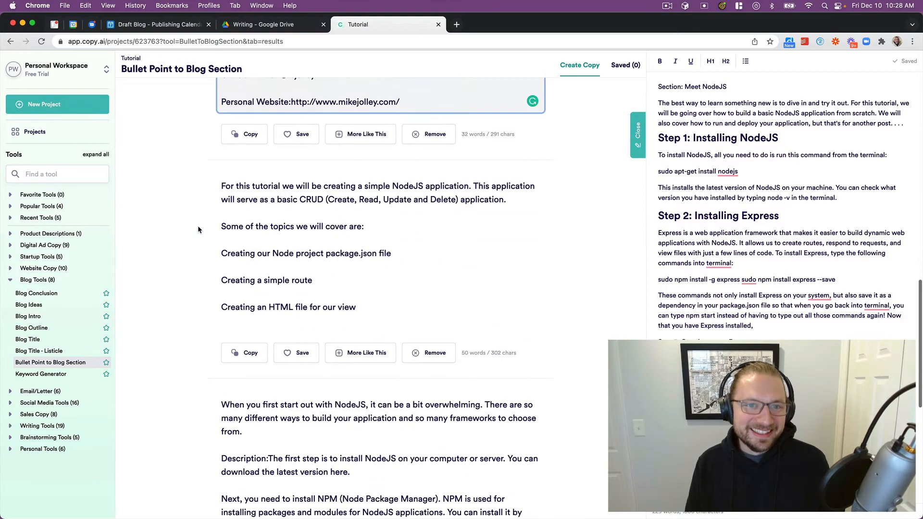
pyautogui.scroll(2, 196, 165)
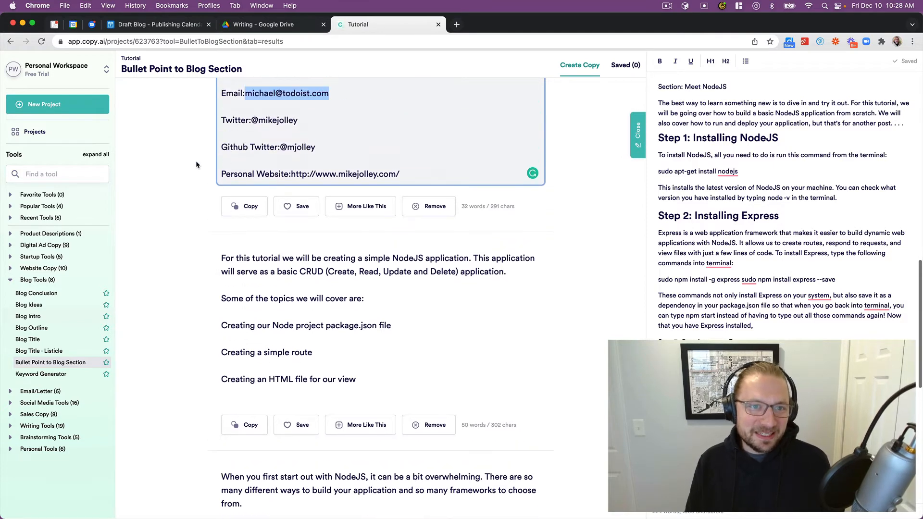
pyautogui.scroll(-2, 196, 165)
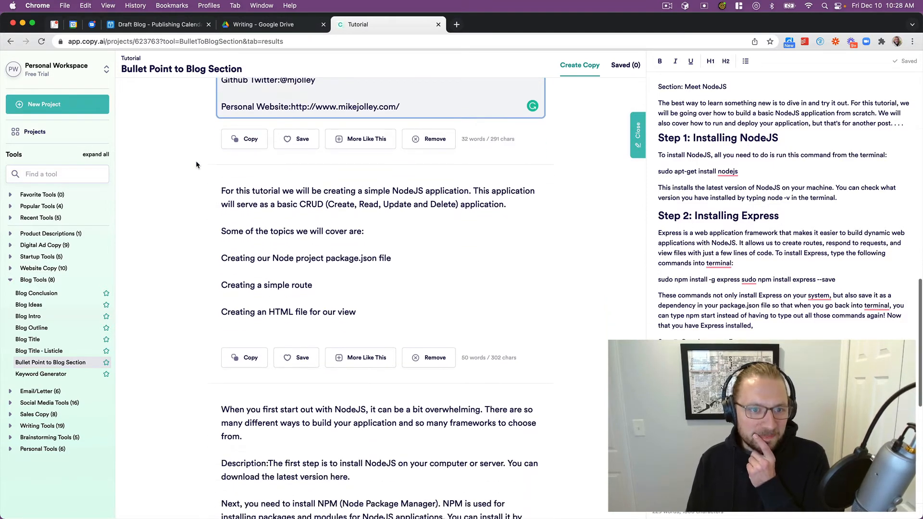
pyautogui.scroll(-6, 196, 165)
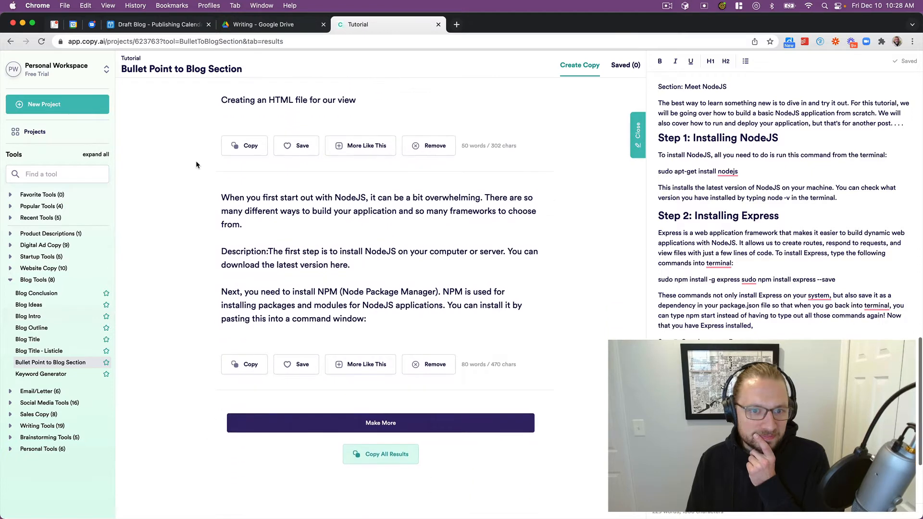
pyautogui.scroll(-2, 196, 164)
pyautogui.scroll(20, 201, 216)
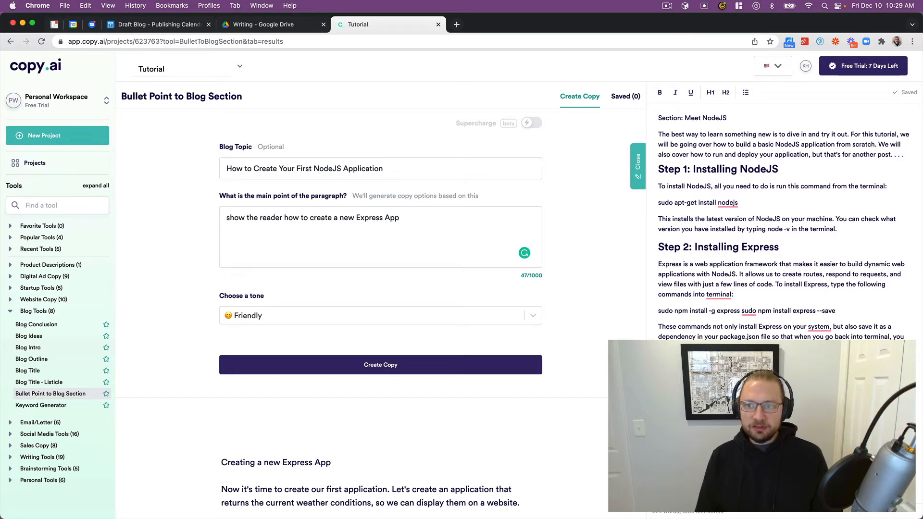
pyautogui.tripleClick(745, 310)
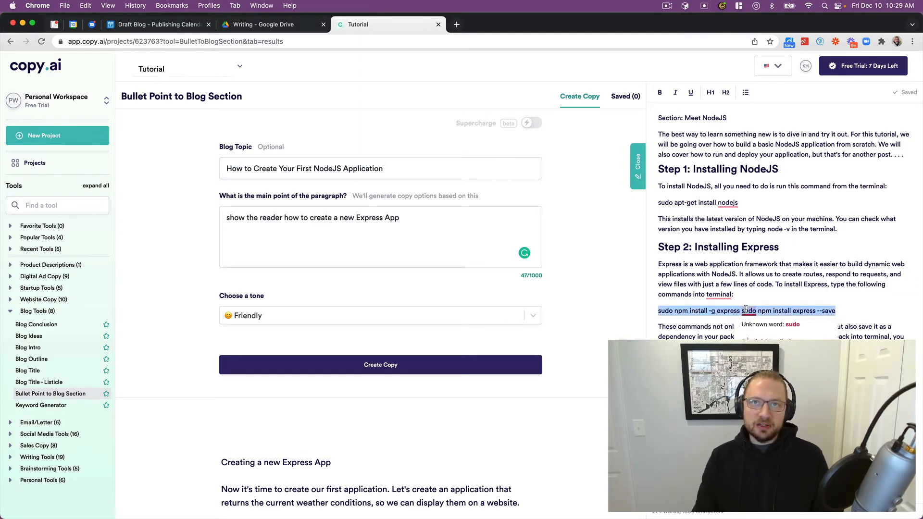
pyautogui.click(739, 312)
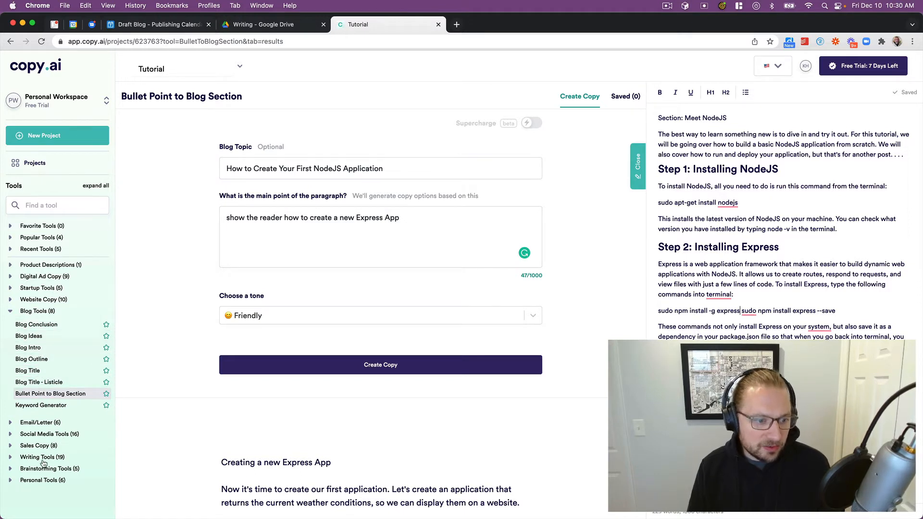
# Expand the Brainstorming Tools and Writing Tools categories to review their generators, and switch to the Blog Ideas tool
pyautogui.click(14, 470)
pyautogui.scroll(-5, 43, 434)
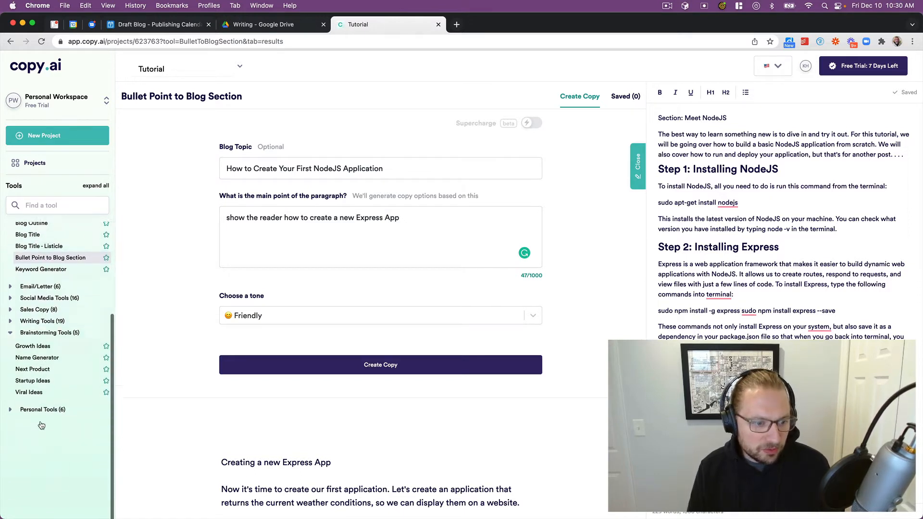
pyautogui.click(27, 318)
pyautogui.click(14, 308)
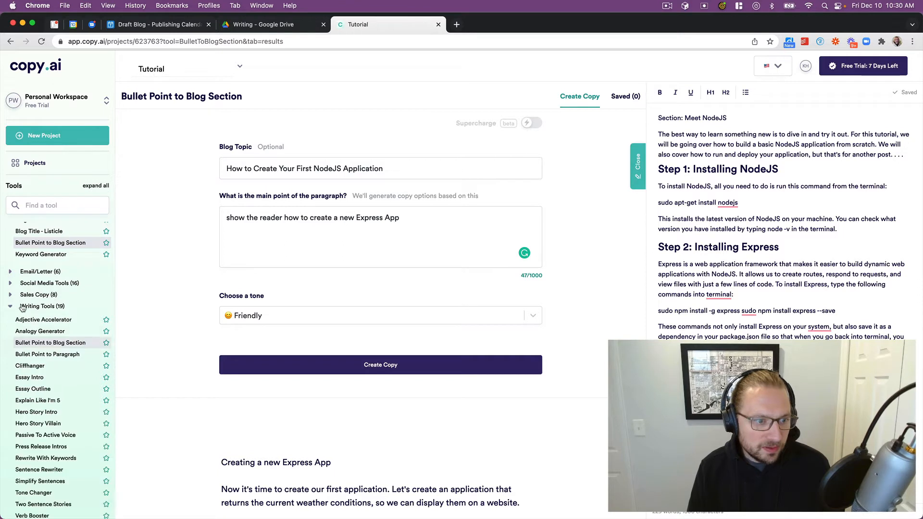
pyautogui.scroll(-3, 41, 313)
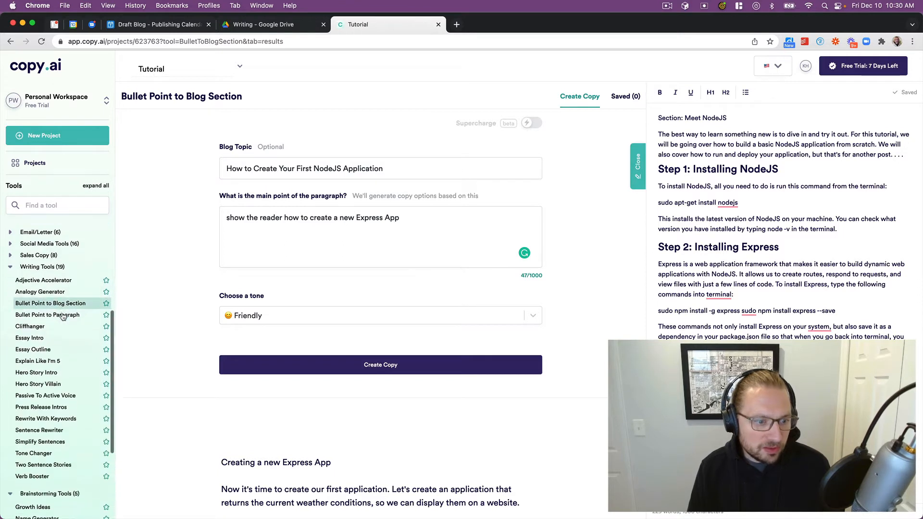
pyautogui.scroll(1, 45, 454)
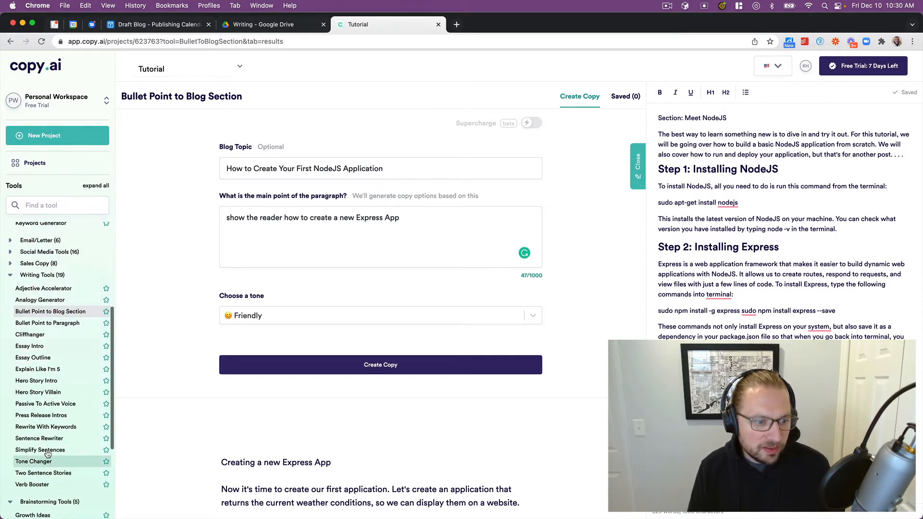
pyautogui.scroll(8, 38, 346)
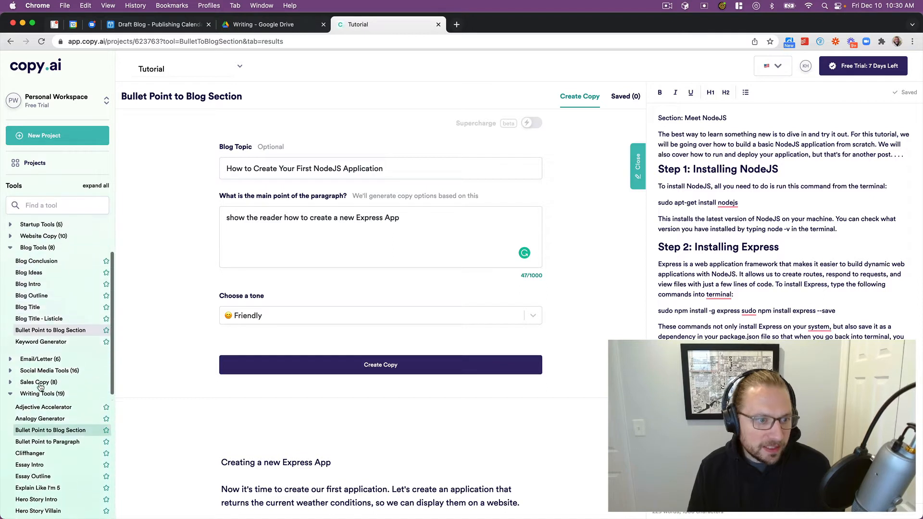
pyautogui.click(45, 275)
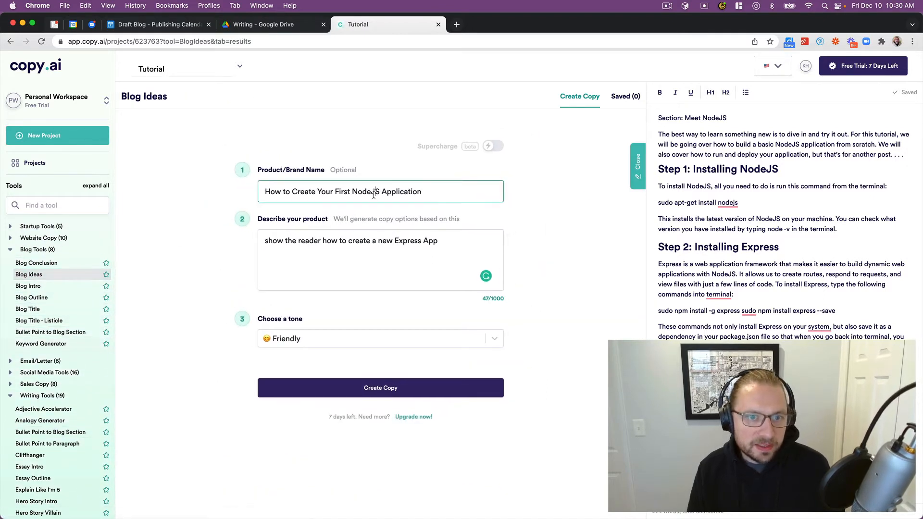
# Clear the product name, describe the product as "Continuous integration tool for PHP developers", and generate blog ideas with the Friendly tone
pyautogui.press('super+a')
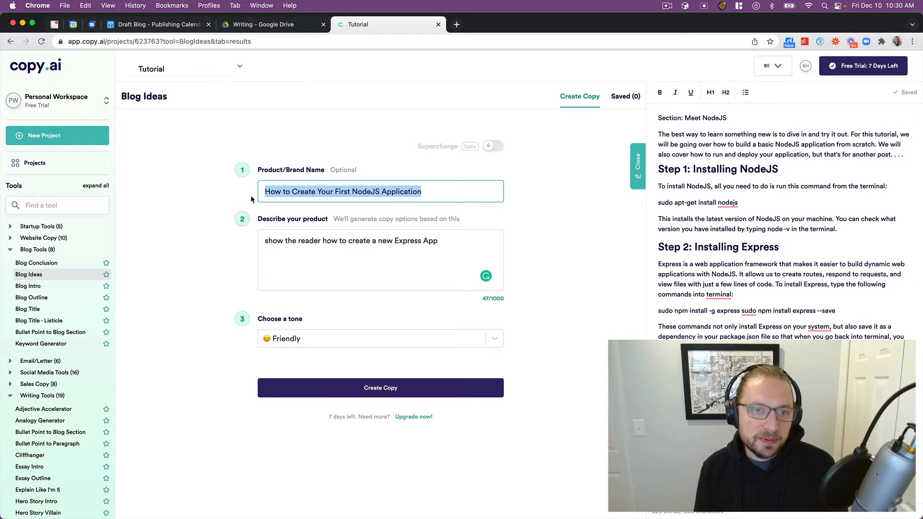
pyautogui.press('BackSpace')
pyautogui.press('Tab')
pyautogui.press('super+a')
pyautogui.write('Con')
pyautogui.write('tinuous int')
pyautogui.write('egration')
pyautogui.write('for ')
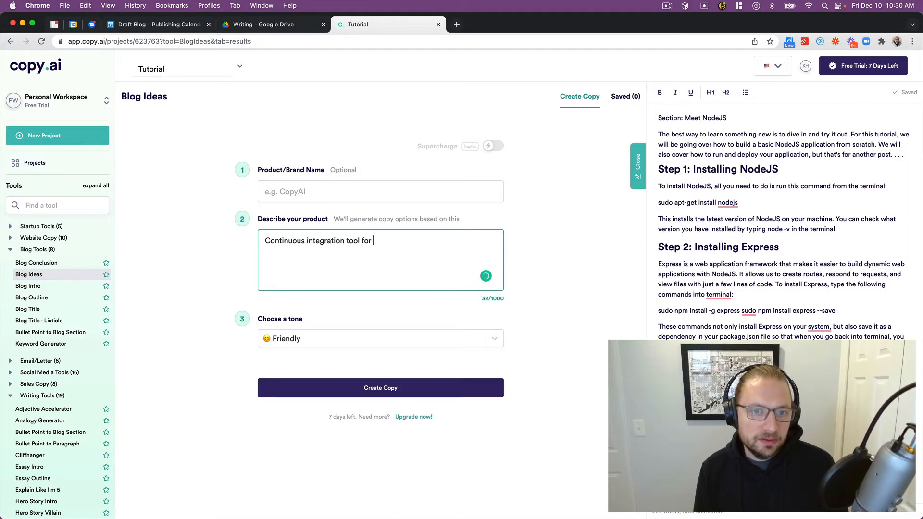
pyautogui.write('software developers')
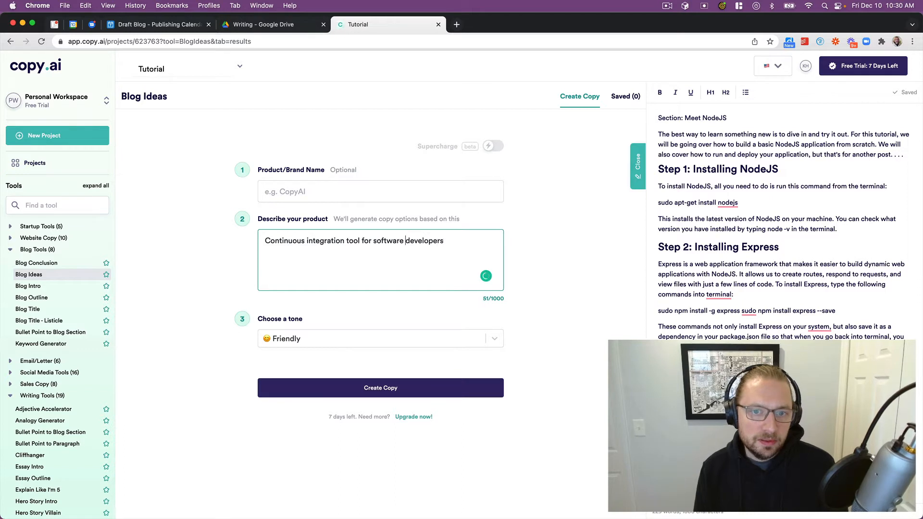
pyautogui.doubleClick(388, 240)
pyautogui.write('PHP')
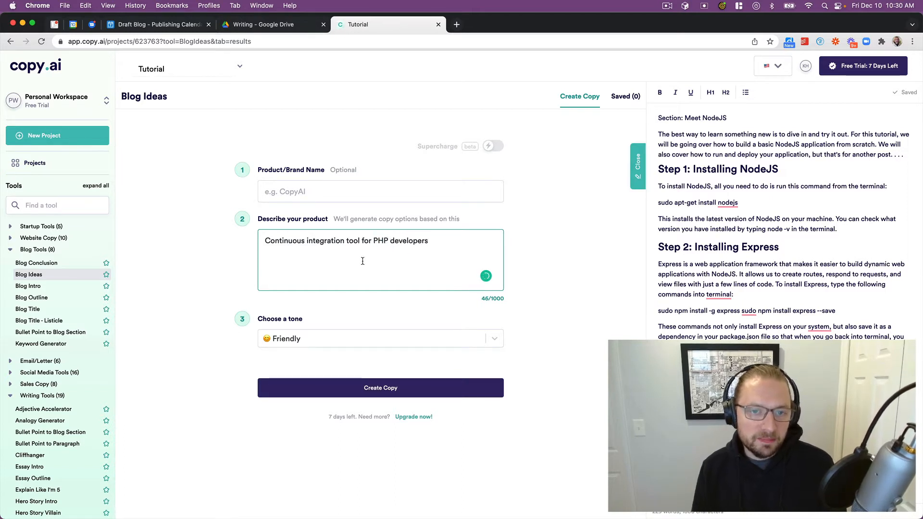
pyautogui.click(297, 383)
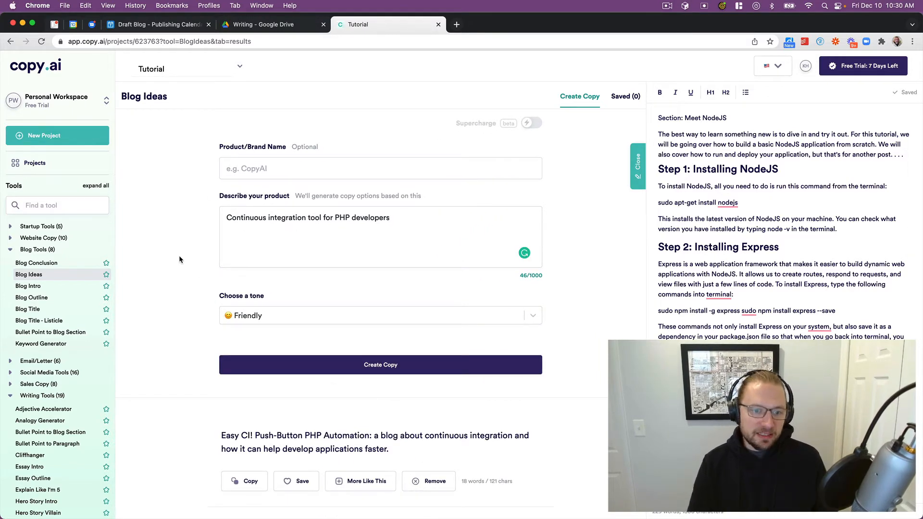
# Examine the generated blog ideas from the push-button PHP automation idea down to the Githooks idea
pyautogui.scroll(-4, 201, 248)
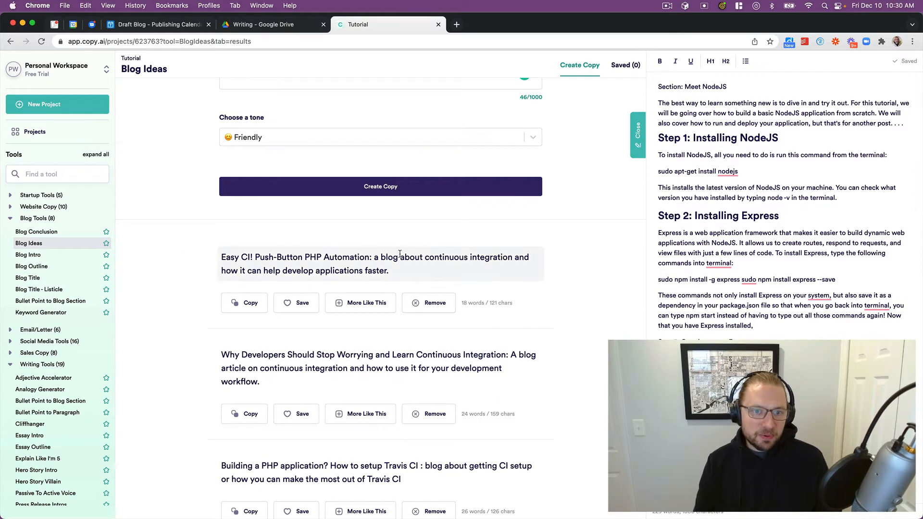
pyautogui.scroll(-1, 428, 232)
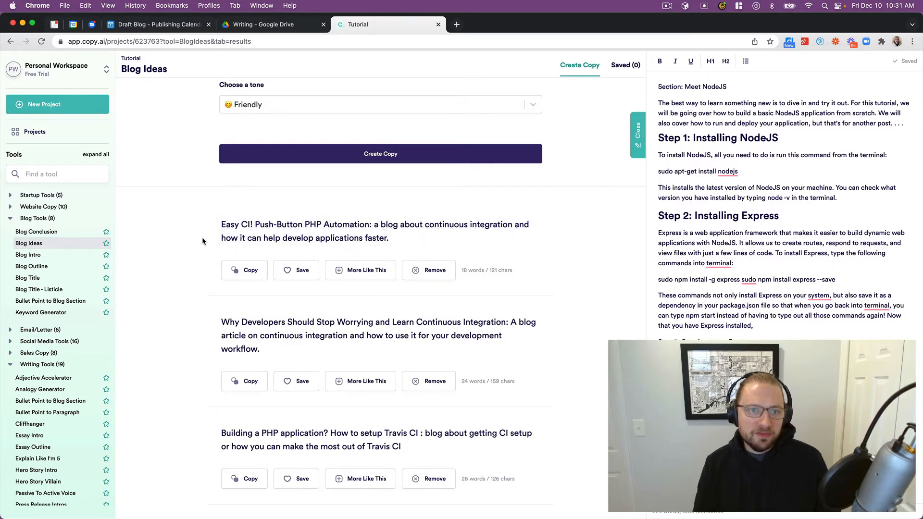
pyautogui.scroll(-5, 202, 241)
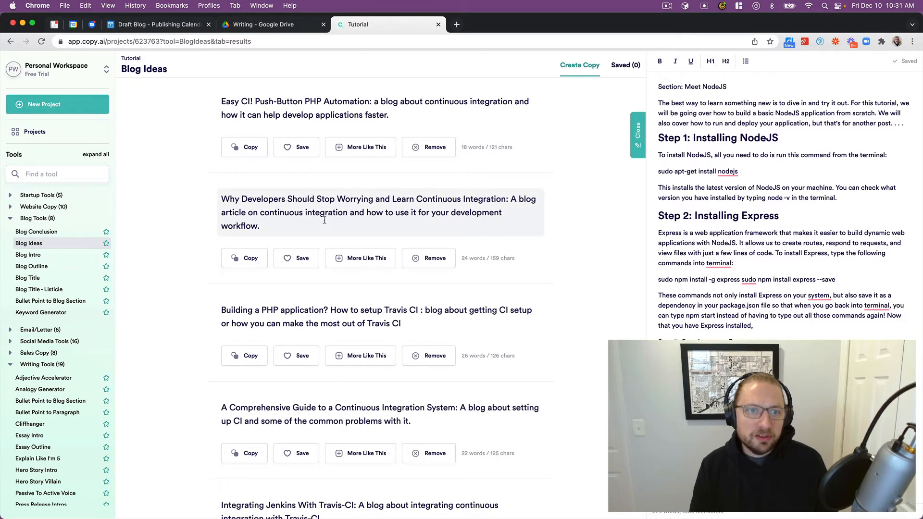
pyautogui.scroll(-3, 340, 214)
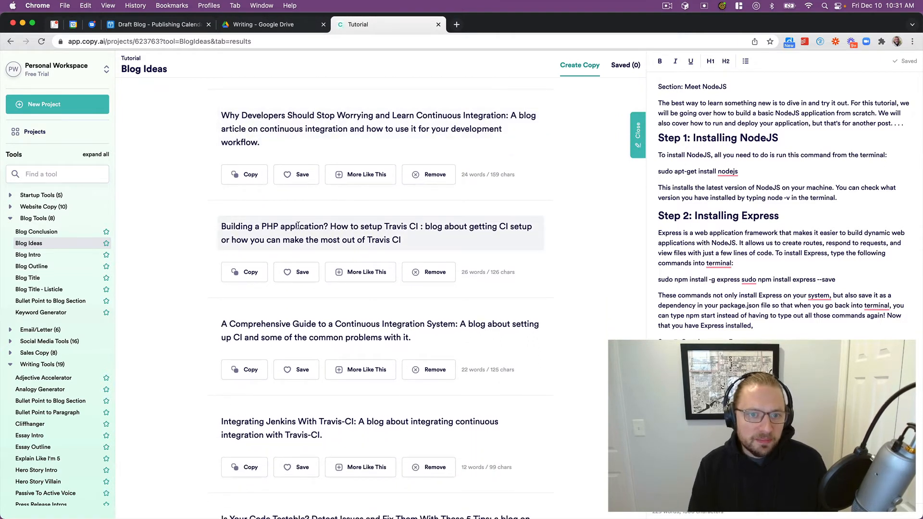
pyautogui.scroll(-5, 303, 207)
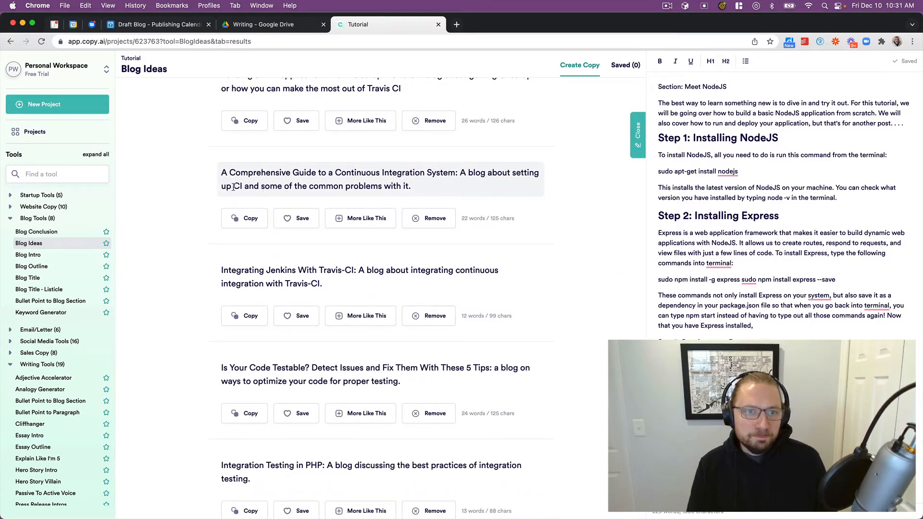
pyautogui.scroll(-1, 260, 168)
pyautogui.scroll(-1, 284, 159)
pyautogui.scroll(-4, 277, 192)
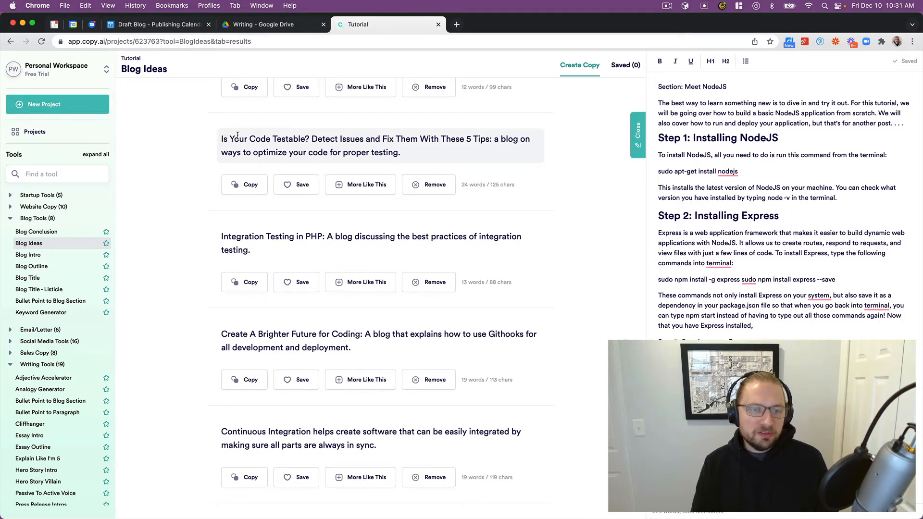
pyautogui.scroll(-2, 236, 132)
pyautogui.scroll(2, 234, 126)
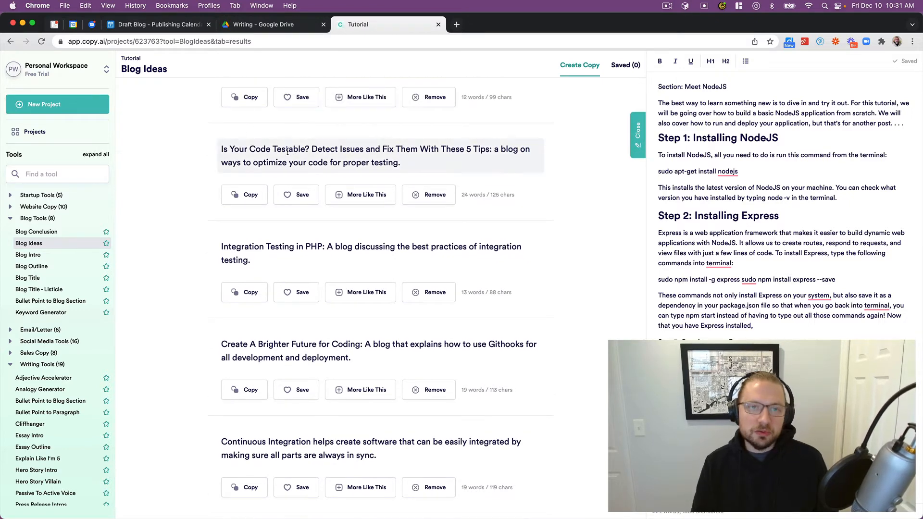
pyautogui.scroll(-1, 194, 162)
pyautogui.scroll(-6, 194, 162)
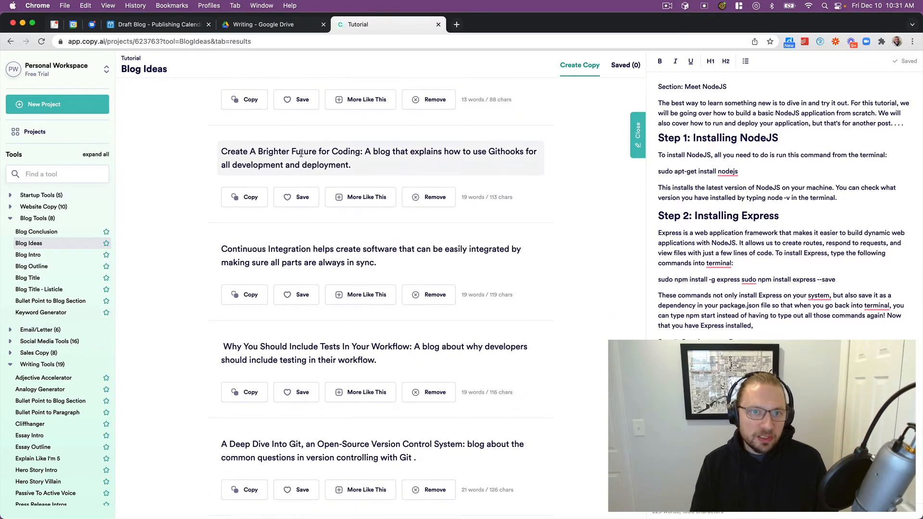
# Read the Githooks and tests-in-your-workflow ideas closely and look through the remaining generated blog ideas
pyautogui.moveTo(350, 165); pyautogui.dragTo(217, 149)
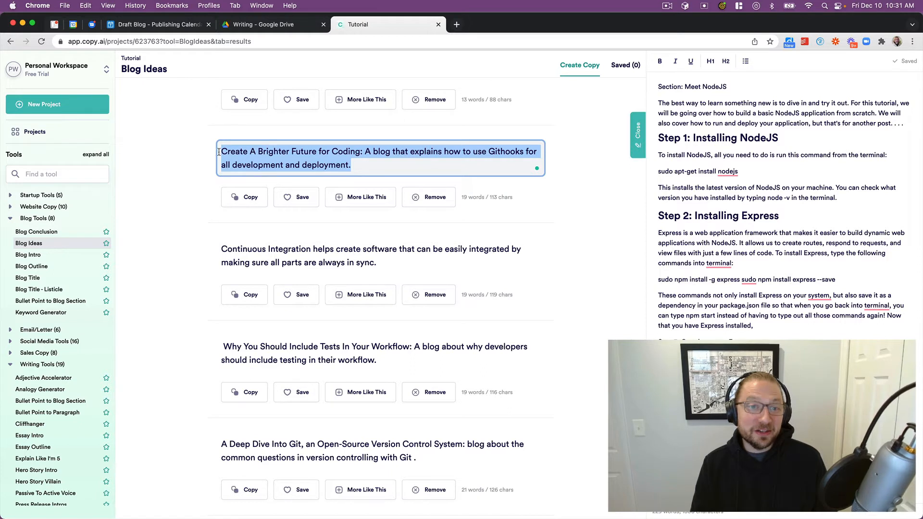
pyautogui.click(191, 166)
pyautogui.scroll(-2, 191, 166)
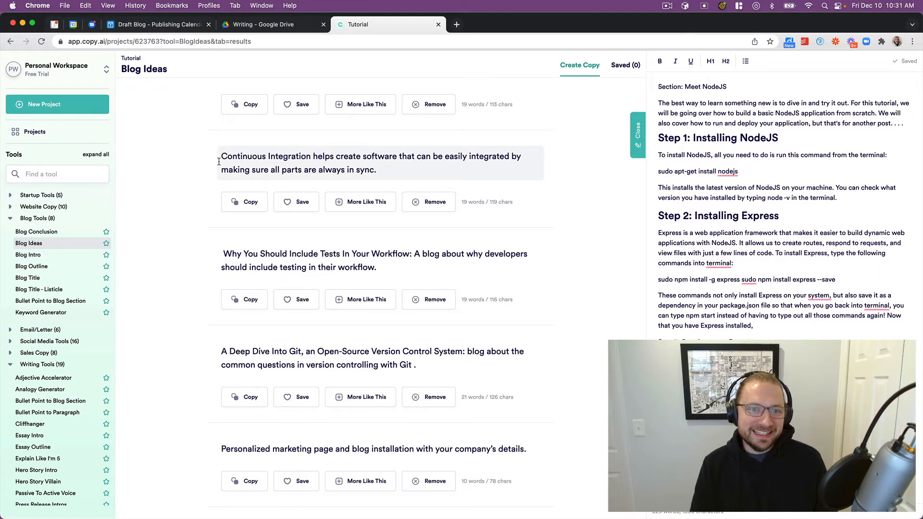
pyautogui.scroll(-3, 224, 123)
pyautogui.moveTo(224, 123); pyautogui.dragTo(416, 134)
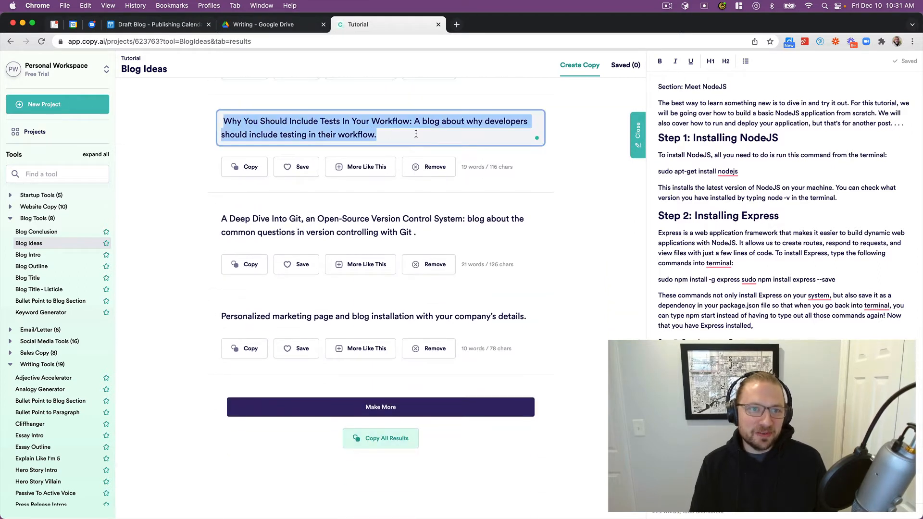
pyautogui.click(192, 143)
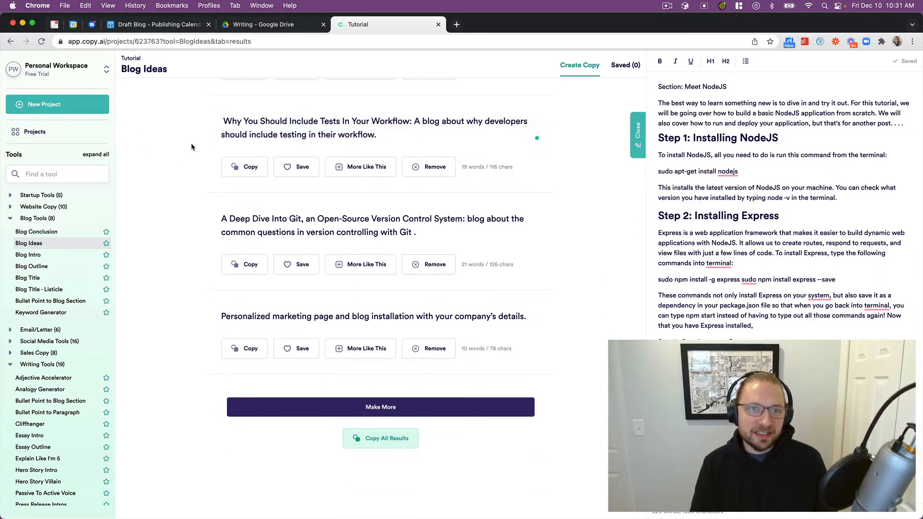
pyautogui.moveTo(374, 135); pyautogui.dragTo(172, 100)
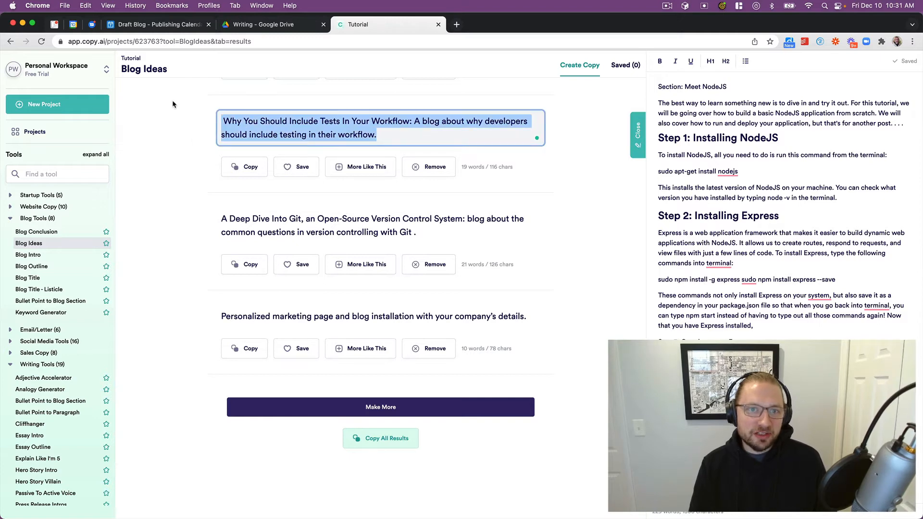
pyautogui.scroll(-3, 185, 132)
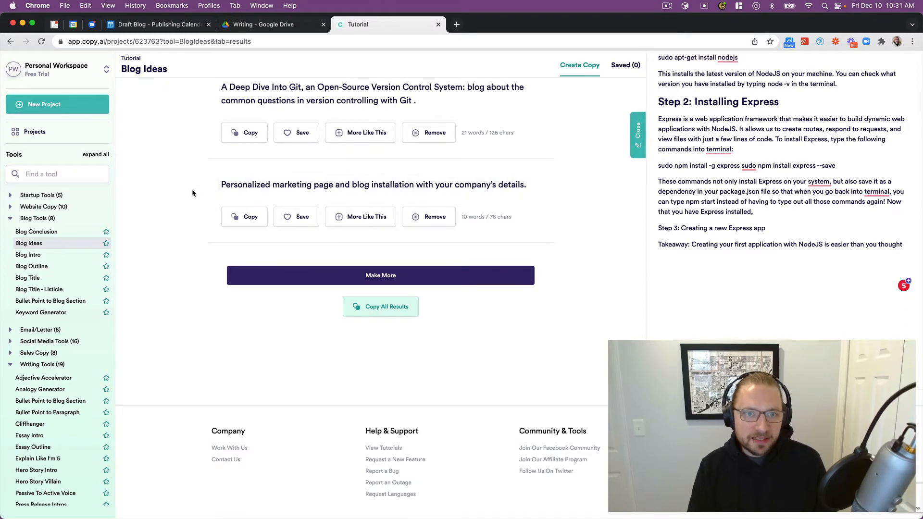
pyautogui.scroll(15, 192, 189)
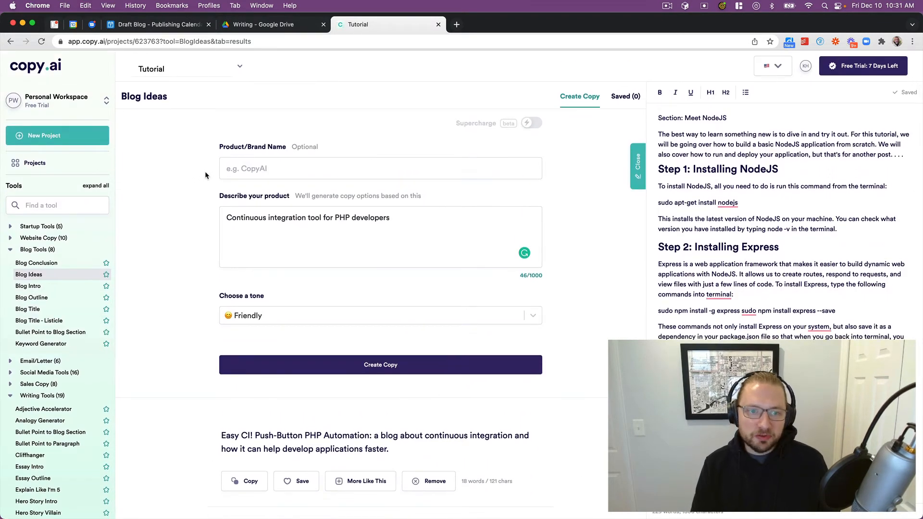
# Collapse the expanded tool categories to review the complete list of categories
pyautogui.click(11, 252)
pyautogui.click(10, 296)
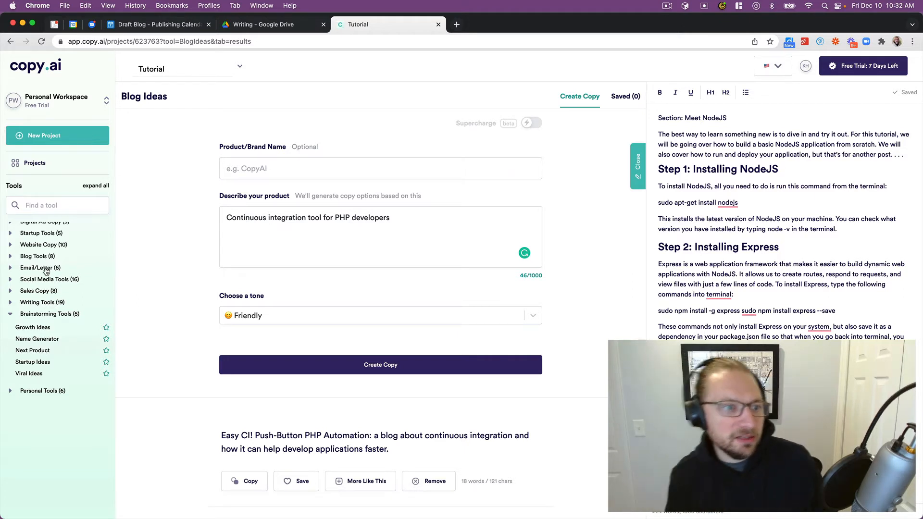
pyautogui.scroll(3, 48, 270)
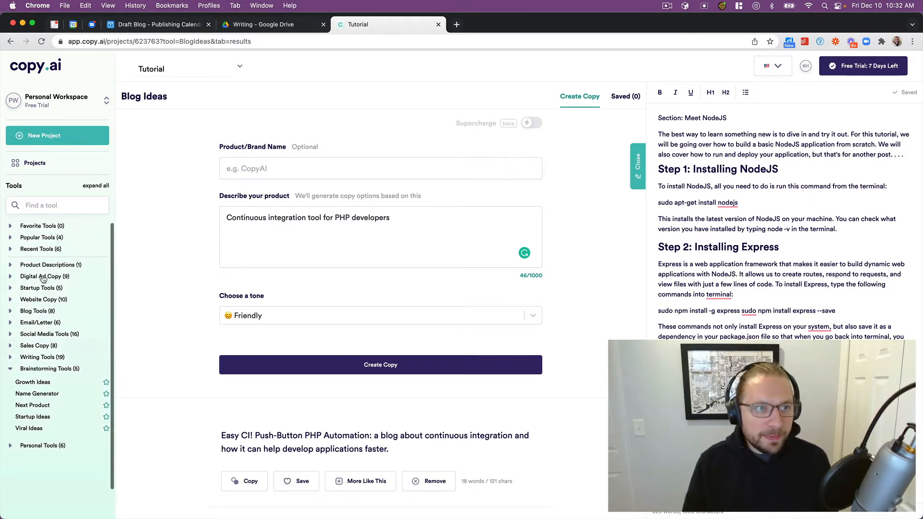
pyautogui.click(11, 368)
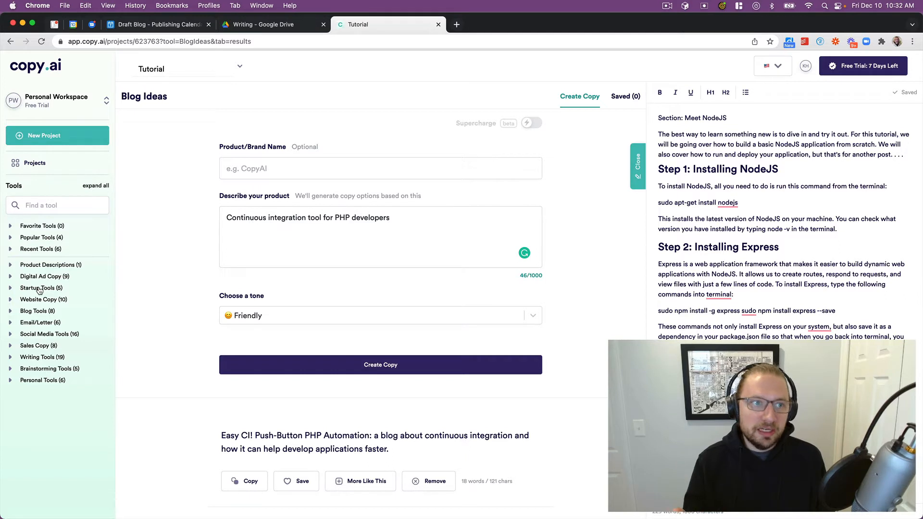
# Open the workspace's subscription page and compare the Free Trial, Solo and Multiple Seats plans
pyautogui.click(105, 101)
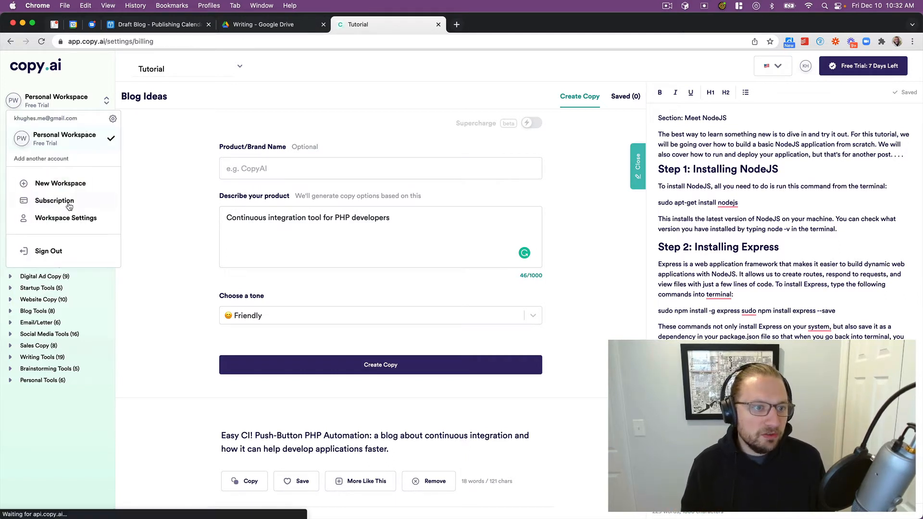
pyautogui.click(69, 202)
pyautogui.scroll(-1, 215, 202)
pyautogui.scroll(-5, 215, 200)
pyautogui.scroll(-2, 245, 188)
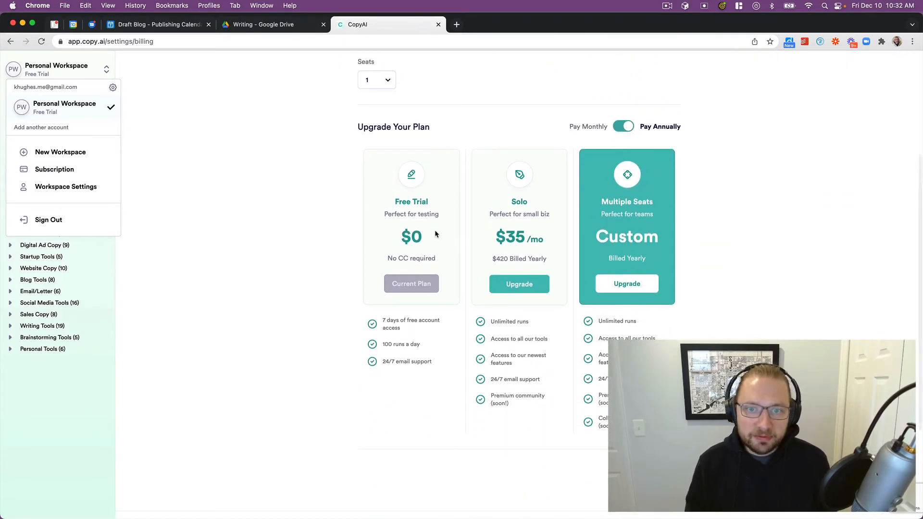
pyautogui.scroll(-2, 500, 207)
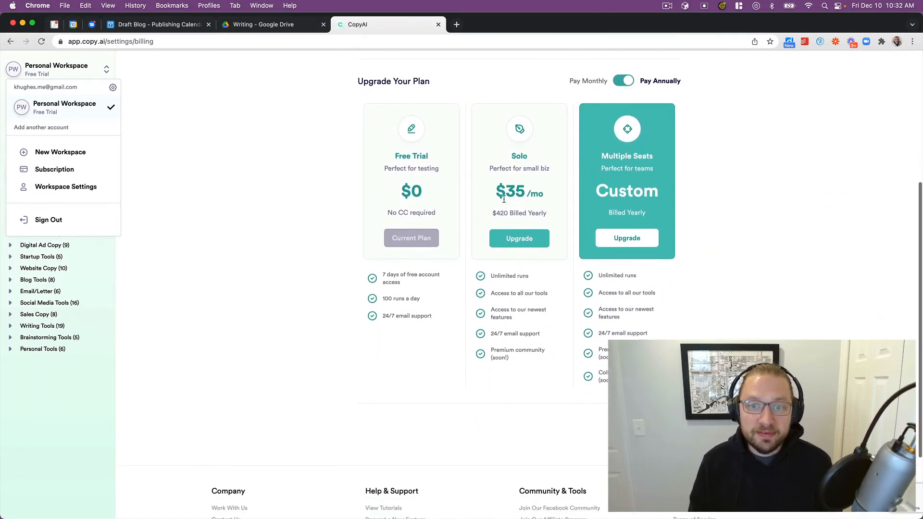
pyautogui.doubleClick(500, 274)
pyautogui.click(501, 273)
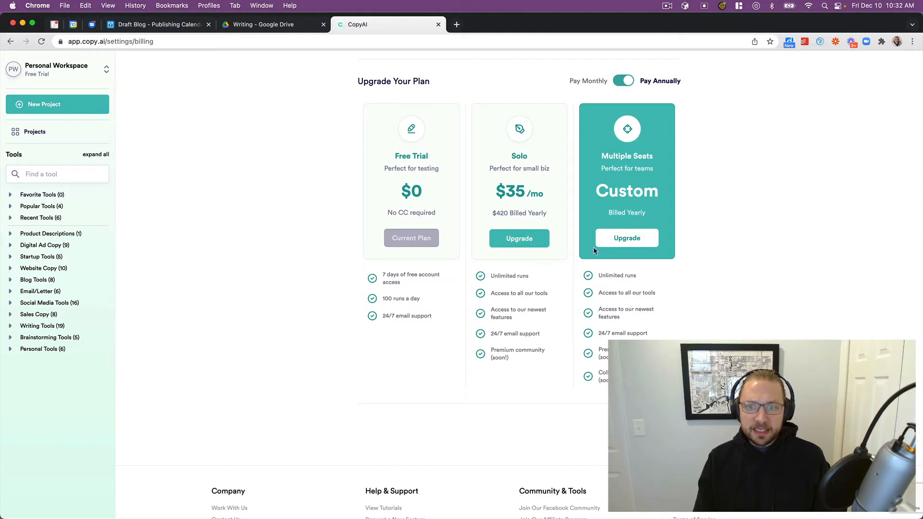
pyautogui.scroll(1, 613, 280)
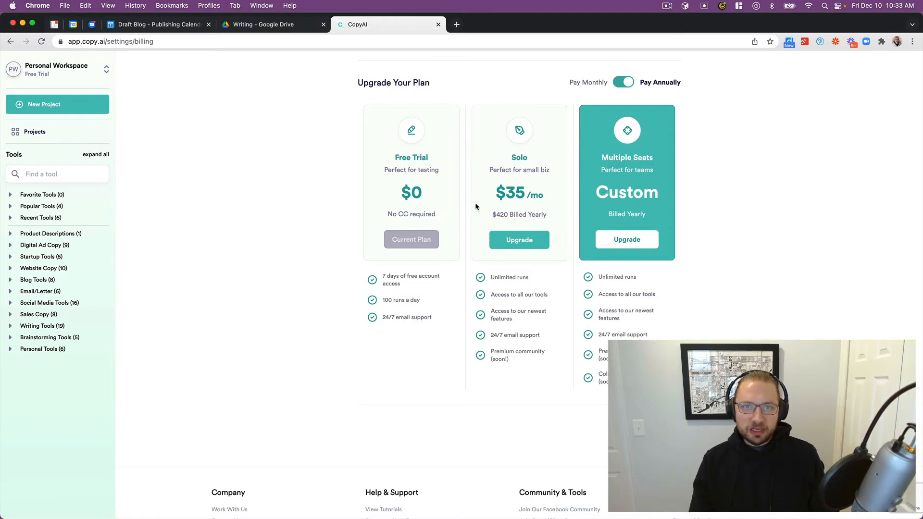
pyautogui.scroll(5, 473, 212)
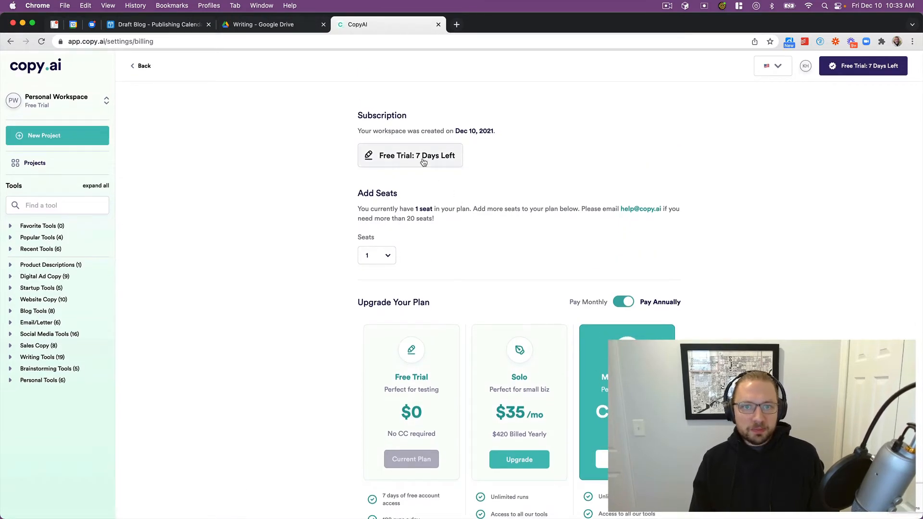
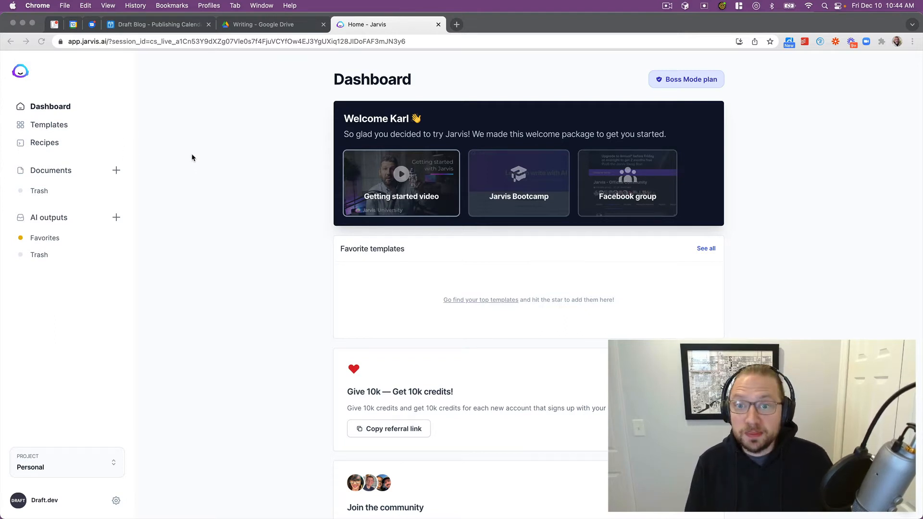
# Switch to Jarvis and look over its dashboard, including the getting-started resources, favorite templates, referral credits and community sections
pyautogui.click(401, 196)
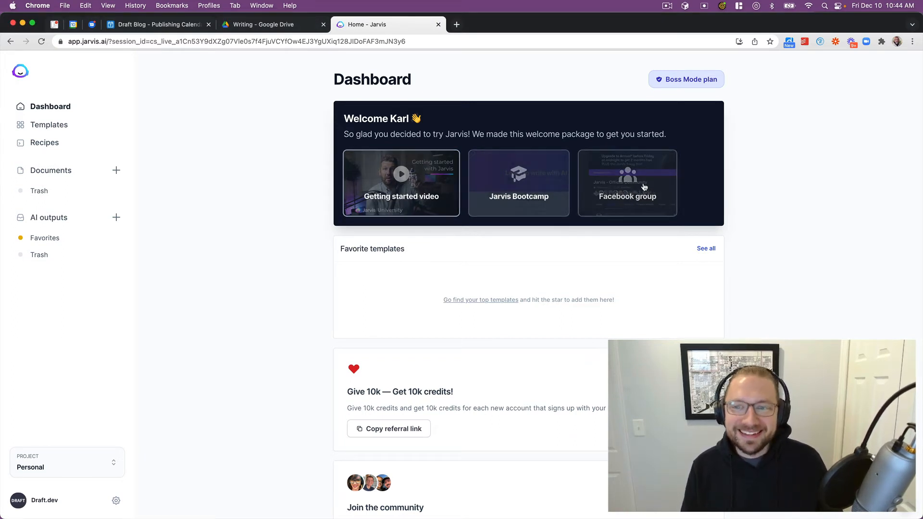
pyautogui.scroll(-3, 716, 183)
pyautogui.scroll(-7, 402, 223)
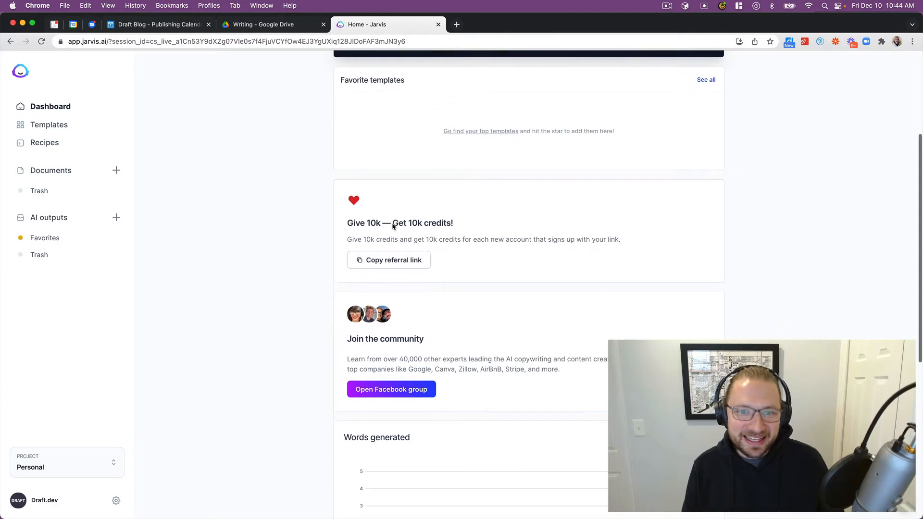
pyautogui.scroll(-3, 315, 261)
pyautogui.scroll(10, 315, 261)
# Start a blog post workflow document describing a roundup of 10 or more popular continuous integration tools, helping software developers choose by budget, stack, and preferred workflow
pyautogui.click(116, 171)
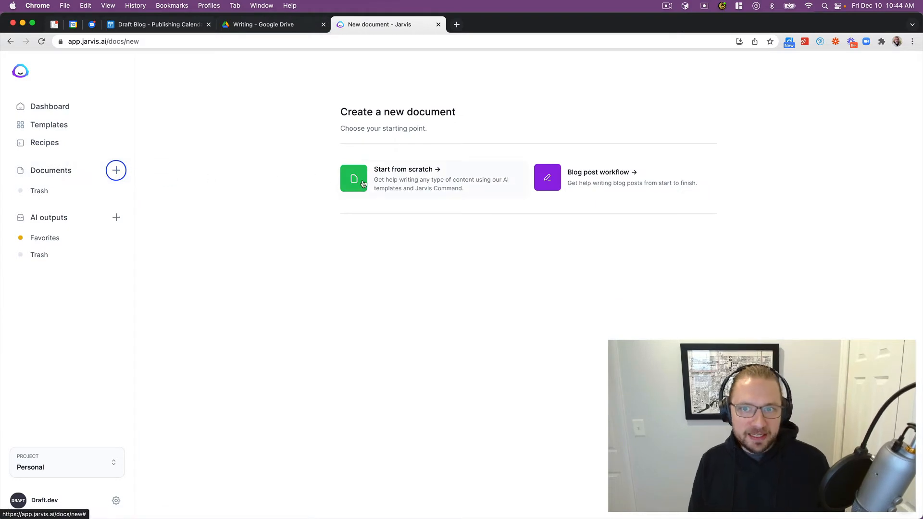
pyautogui.click(571, 177)
pyautogui.click(463, 252)
pyautogui.scroll(-2, 509, 164)
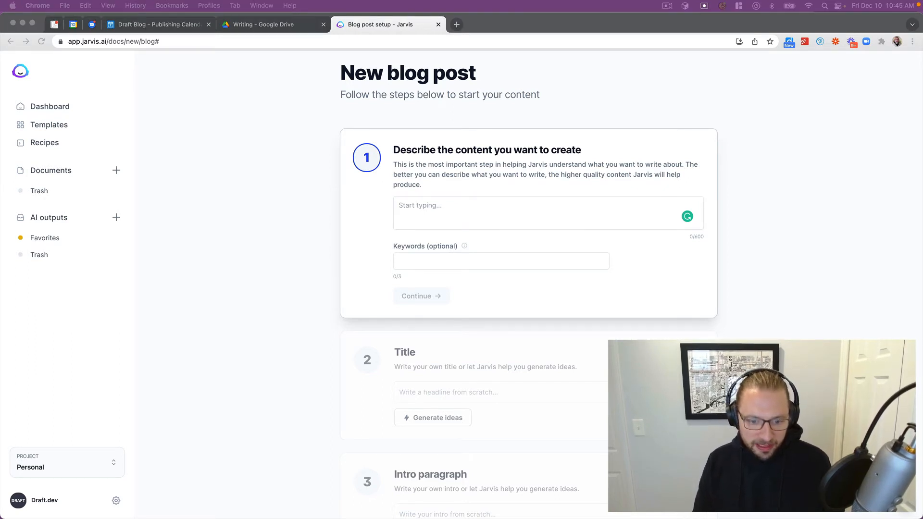
pyautogui.click(418, 225)
pyautogui.write("In this roundup, we'd like to compare 10 or more of the most popular continuous integration tools available. In the end, we'd like to help software developers pick the best tool based on their budget, stack, and preferred workflow.")
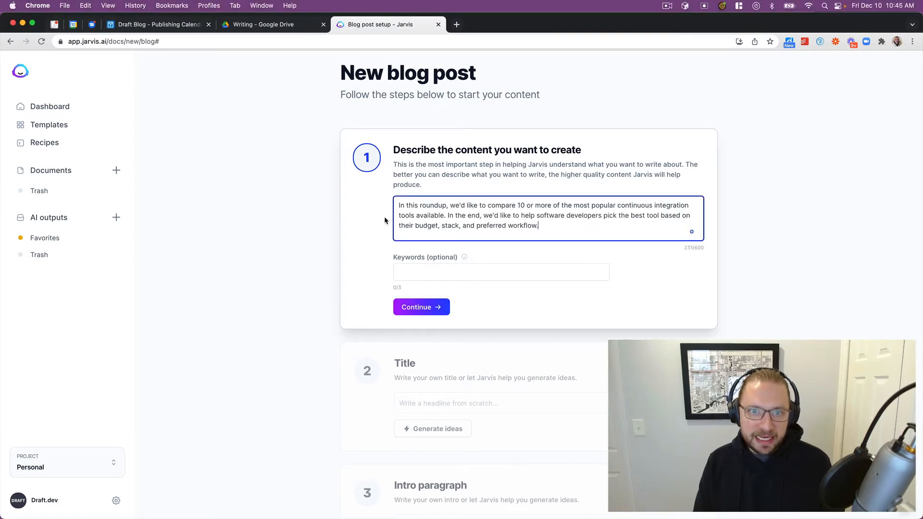
# Add the keyword "best continuous integration tool", read the SEO keywords help, and continue to the title stage
pyautogui.click(450, 272)
pyautogui.write('best con')
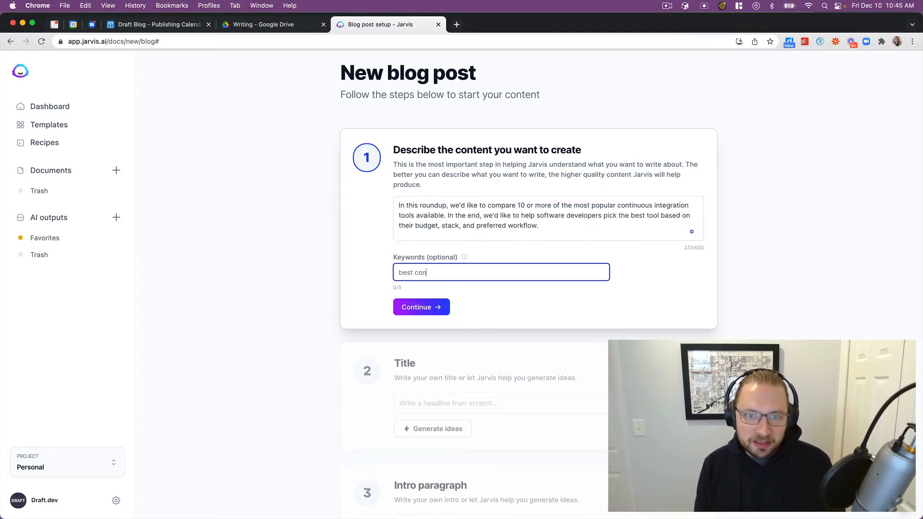
pyautogui.write('tinuous integration tool')
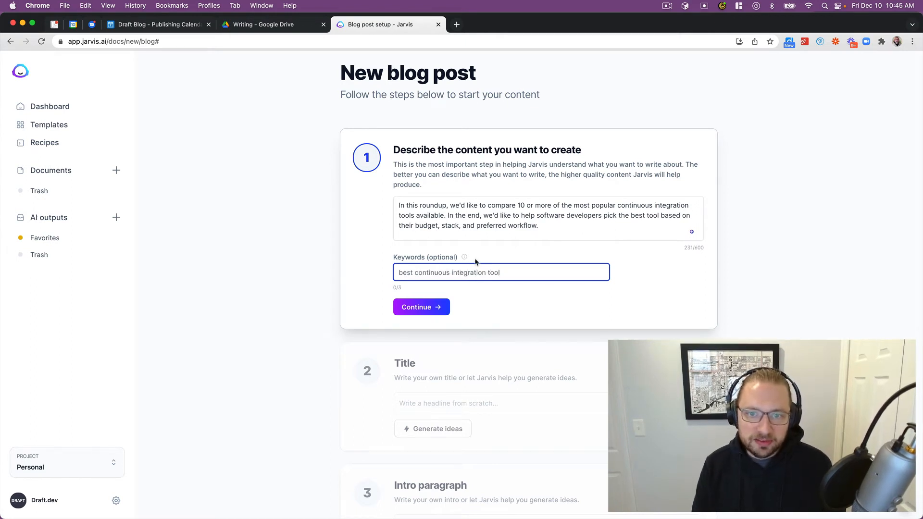
pyautogui.click(465, 258)
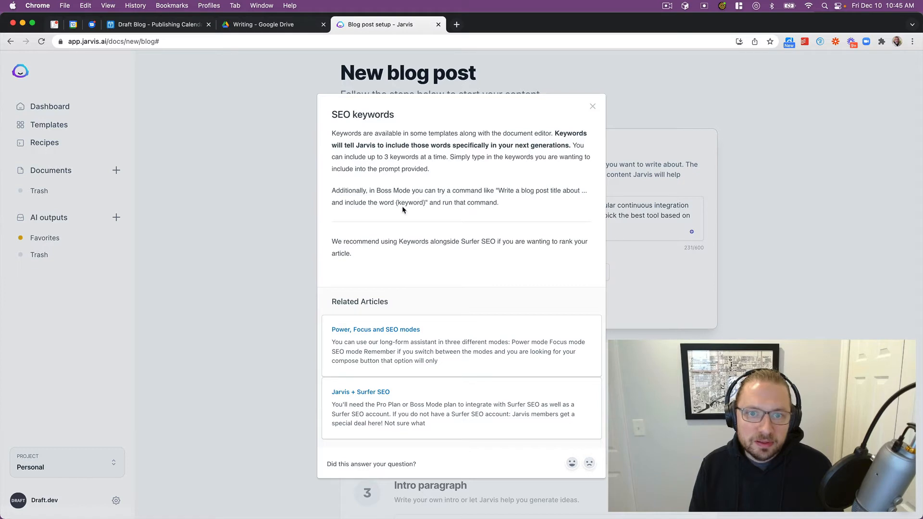
pyautogui.scroll(-3, 419, 232)
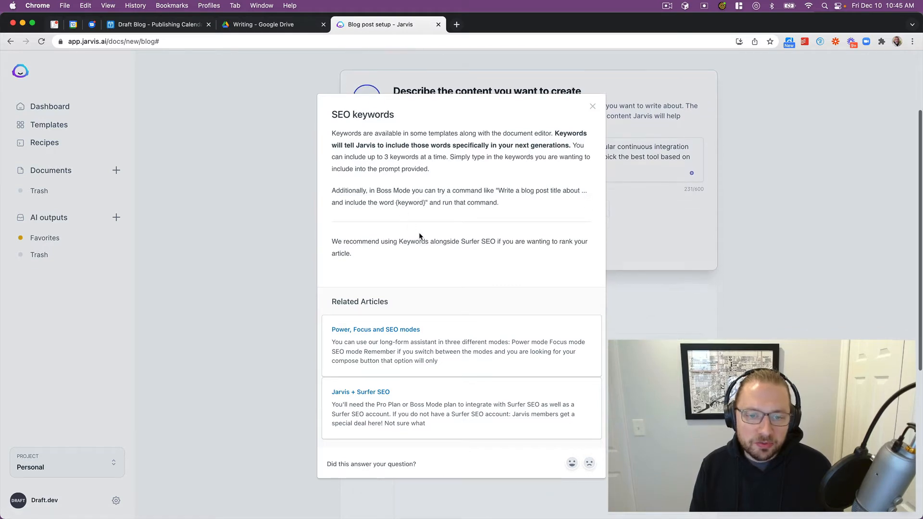
pyautogui.click(591, 107)
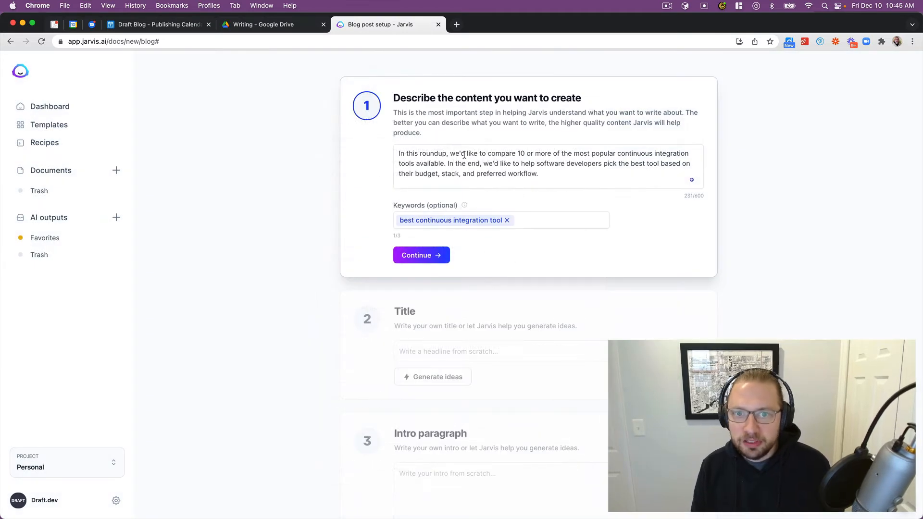
pyautogui.click(440, 257)
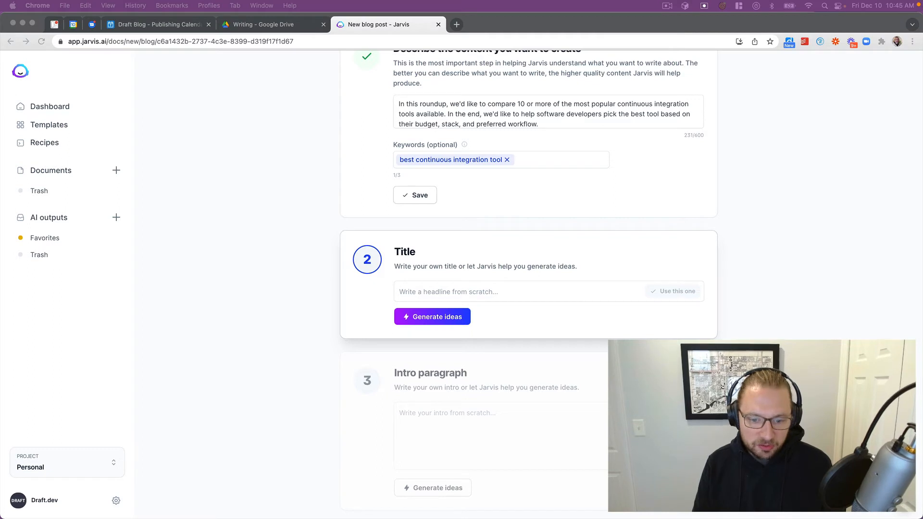
# Enter the title "Best continuous integration tools", generate alternative title ideas for comparison, and keep the self-written title
pyautogui.click(498, 287)
pyautogui.write('Best continuous integration tools')
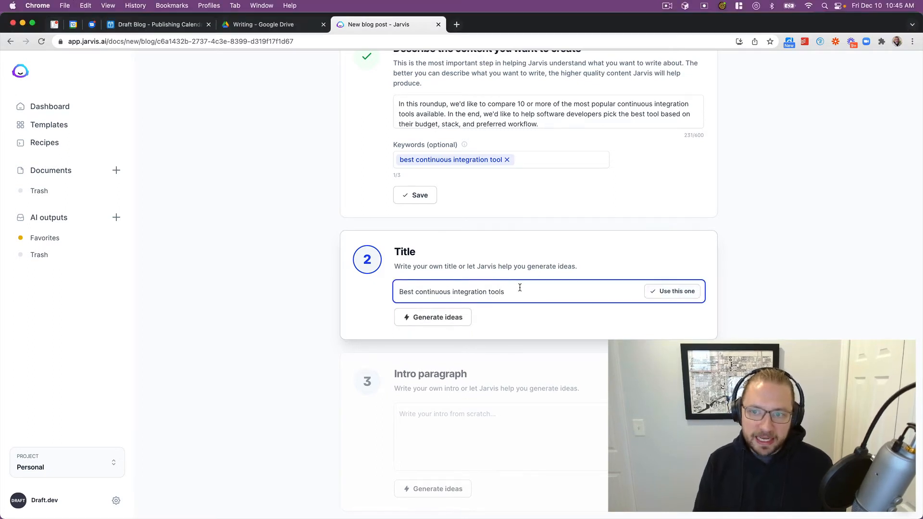
pyautogui.click(436, 323)
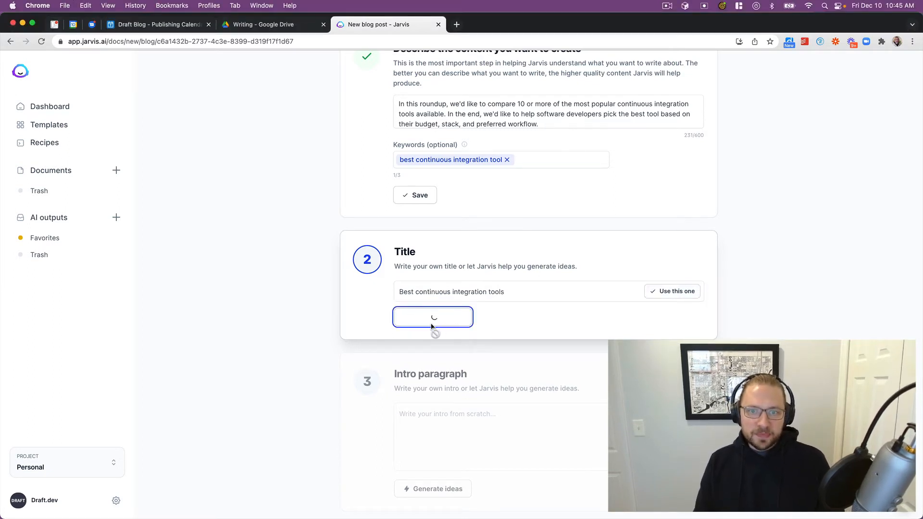
pyautogui.scroll(2, 433, 250)
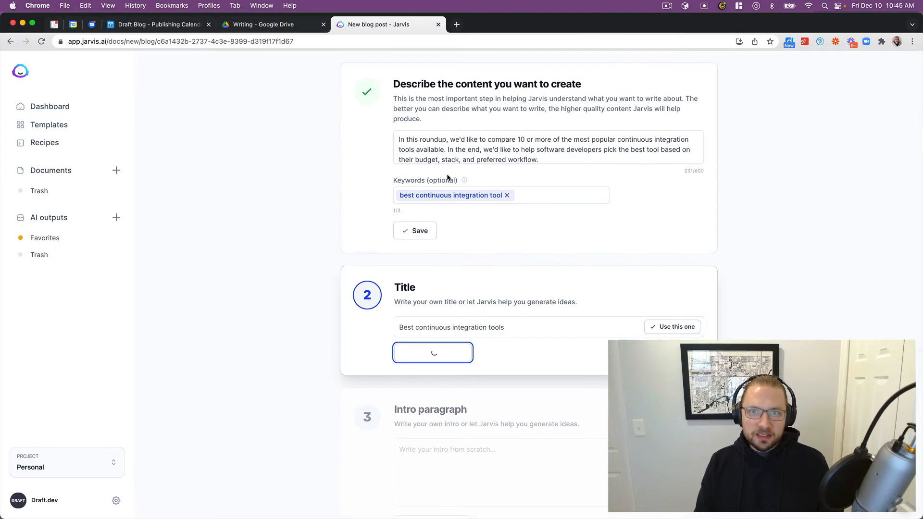
pyautogui.scroll(-3, 451, 182)
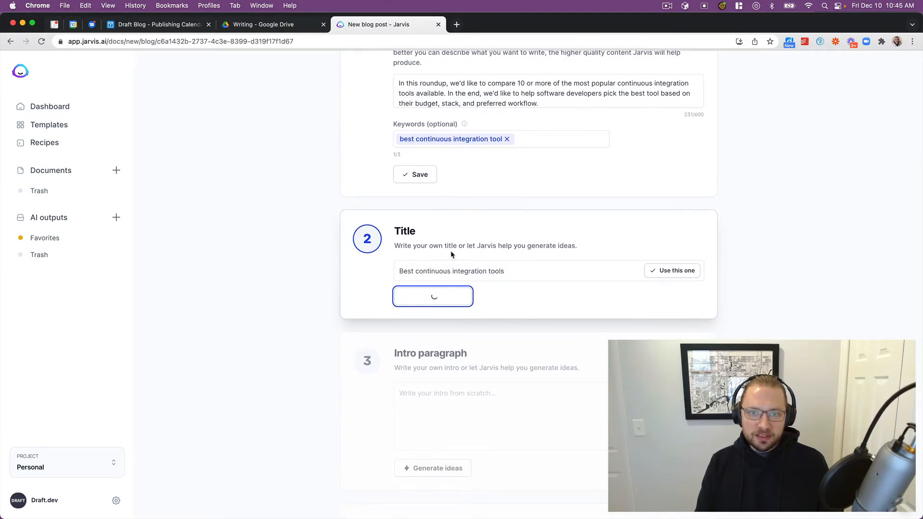
pyautogui.scroll(-2, 523, 276)
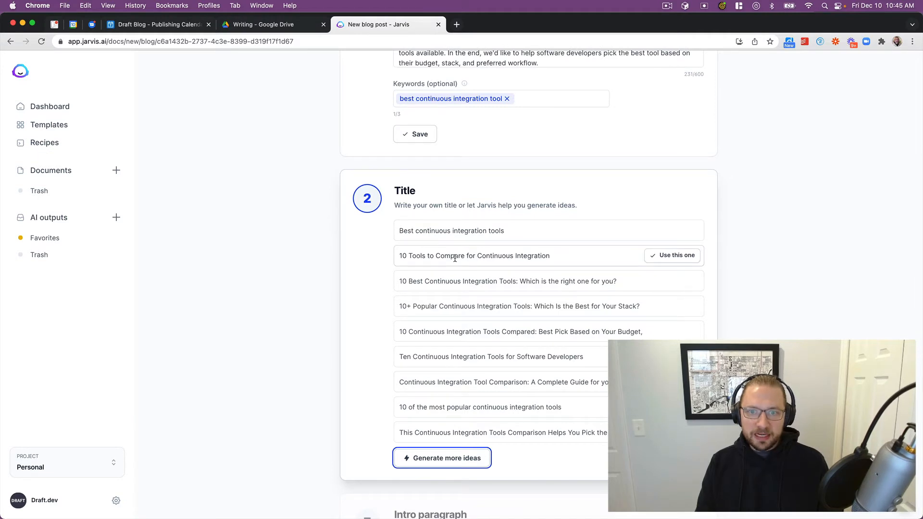
pyautogui.scroll(-1, 454, 259)
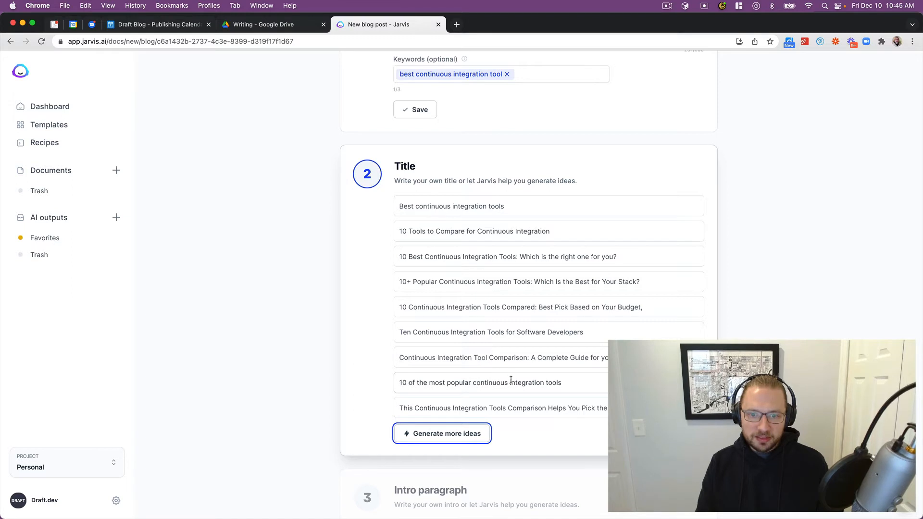
pyautogui.click(667, 206)
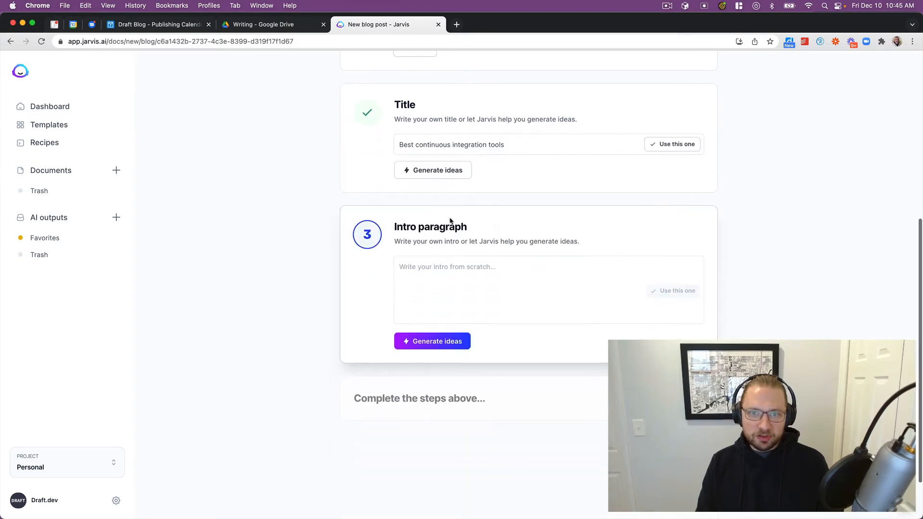
# Generate intro paragraph ideas for the post and read through the suggestions
pyautogui.click(448, 266)
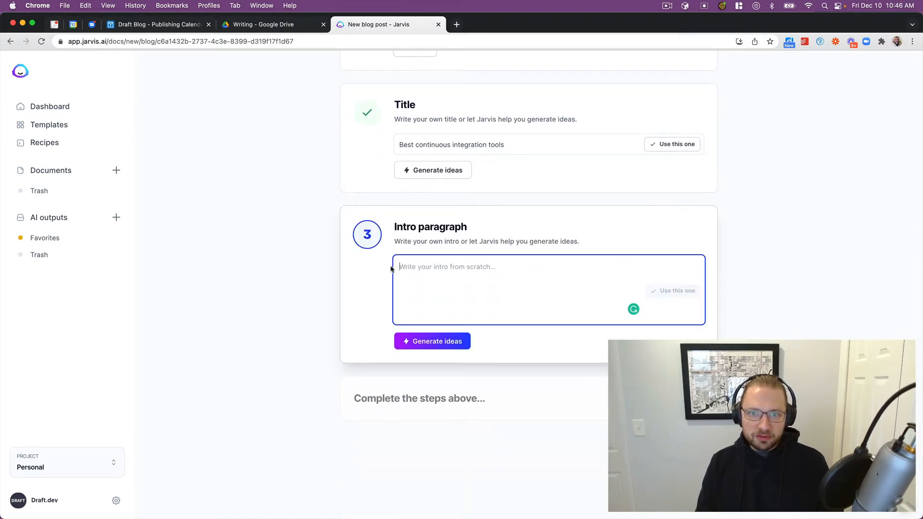
pyautogui.click(443, 351)
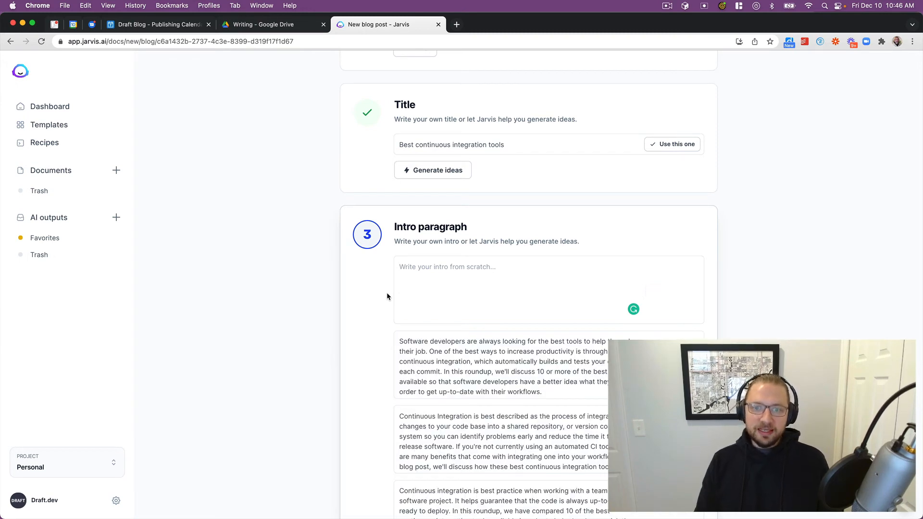
pyautogui.scroll(-4, 386, 292)
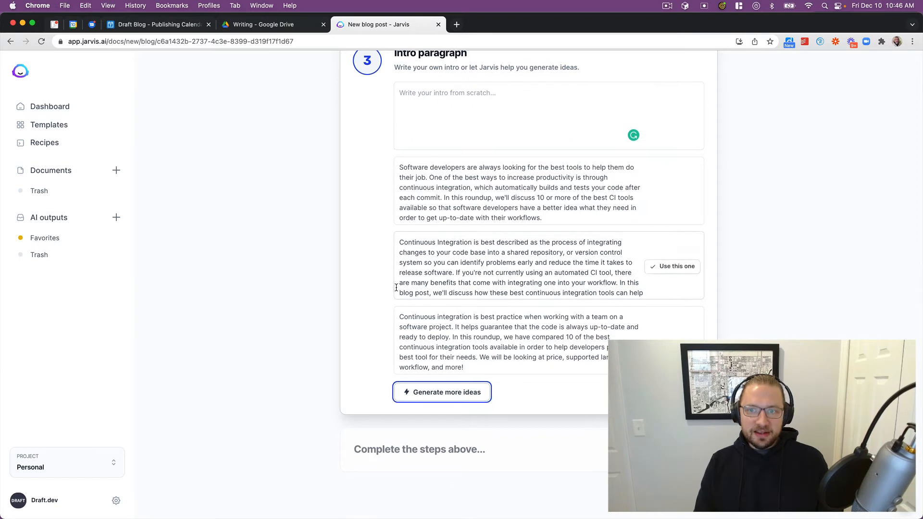
pyautogui.scroll(2, 385, 286)
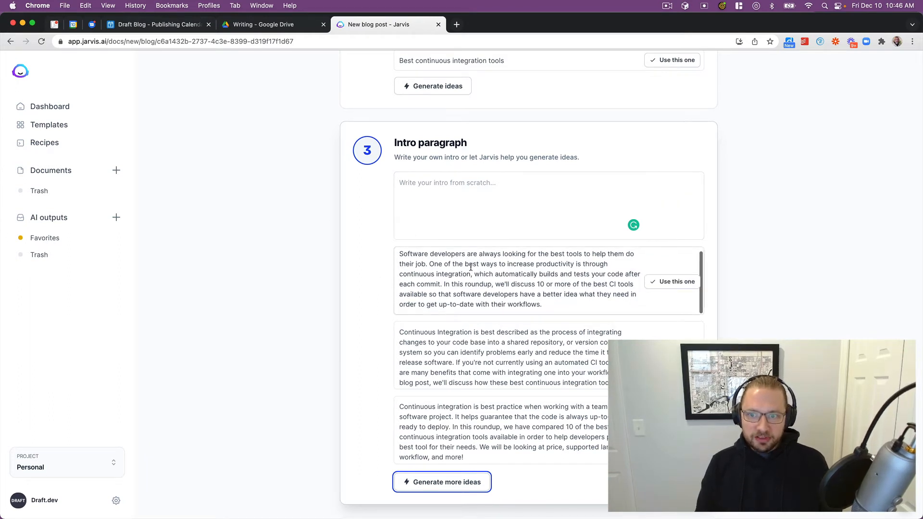
pyautogui.scroll(-2, 385, 266)
pyautogui.scroll(-1, 385, 267)
pyautogui.scroll(-2, 451, 288)
pyautogui.scroll(2, 452, 288)
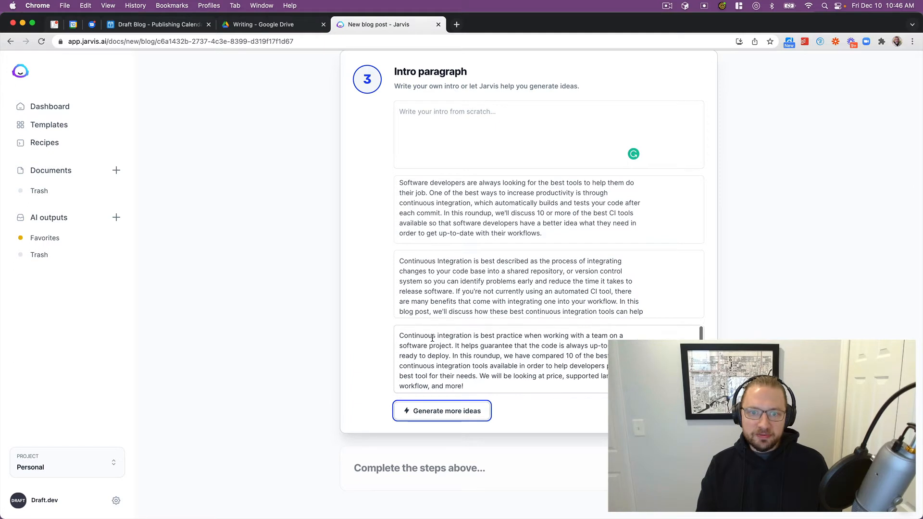
# Use the suggested intro covering price, supported languages and workflow, open the document in the editor, and dismiss the tutorial
pyautogui.moveTo(447, 183)
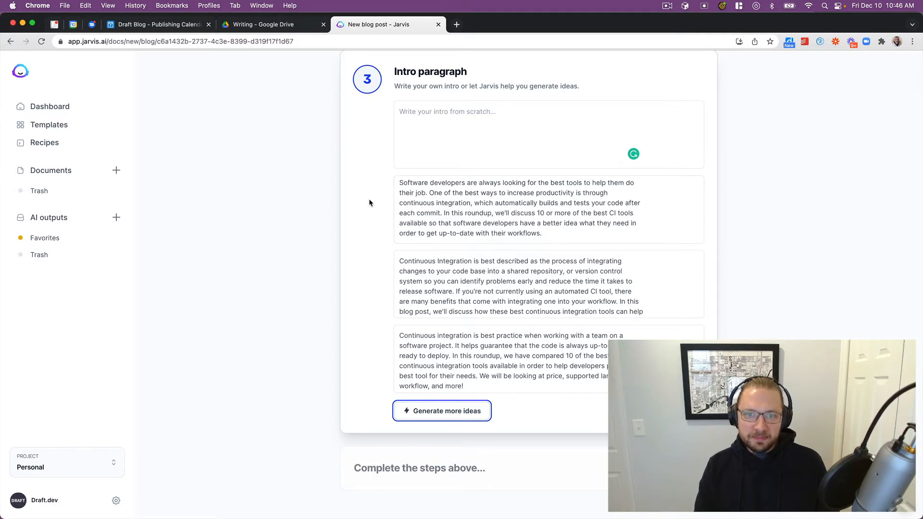
pyautogui.scroll(-1, 370, 206)
pyautogui.scroll(-2, 444, 251)
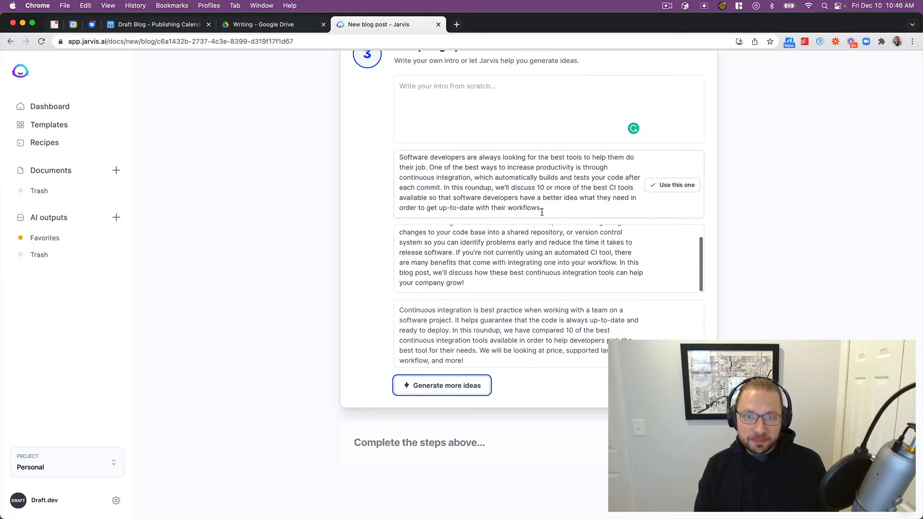
pyautogui.scroll(2, 455, 269)
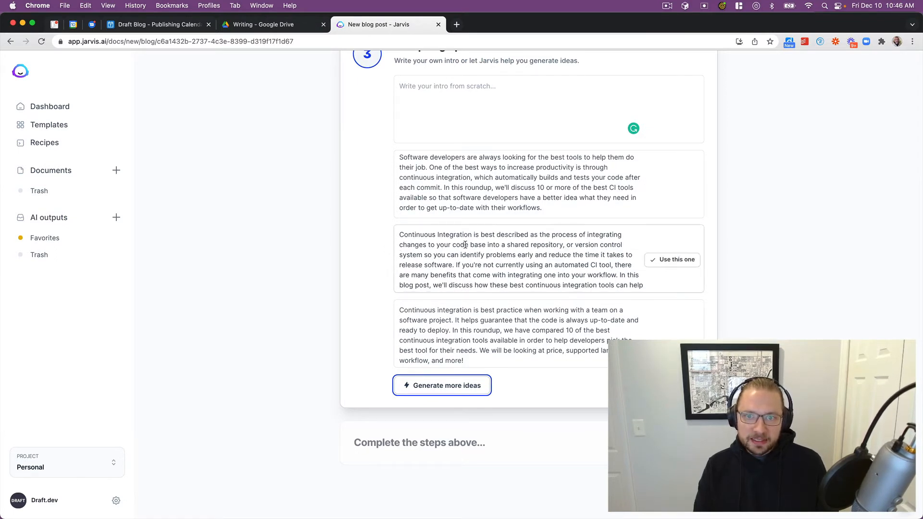
pyautogui.scroll(-2, 465, 245)
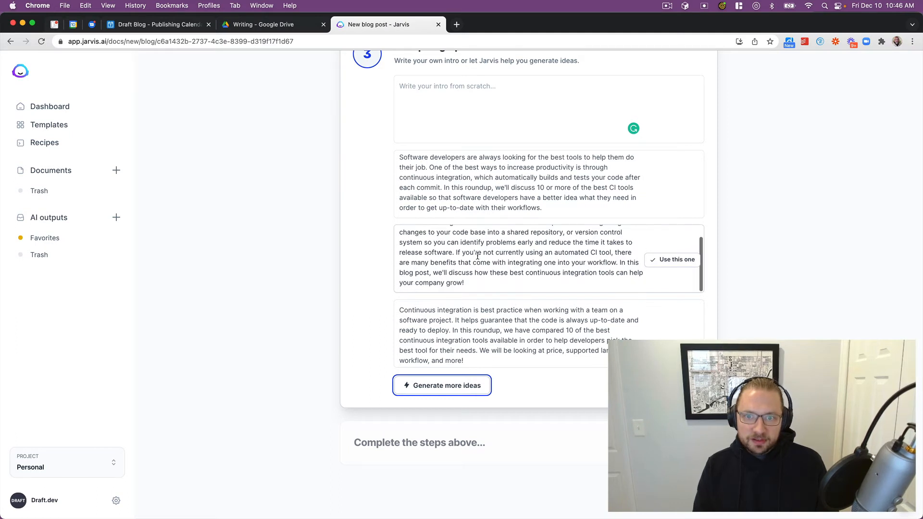
pyautogui.scroll(-4, 403, 265)
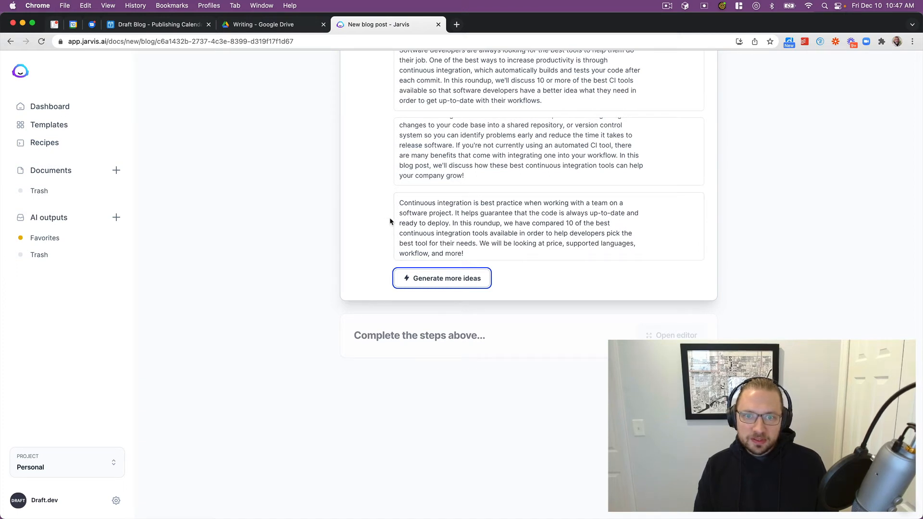
pyautogui.moveTo(646, 230)
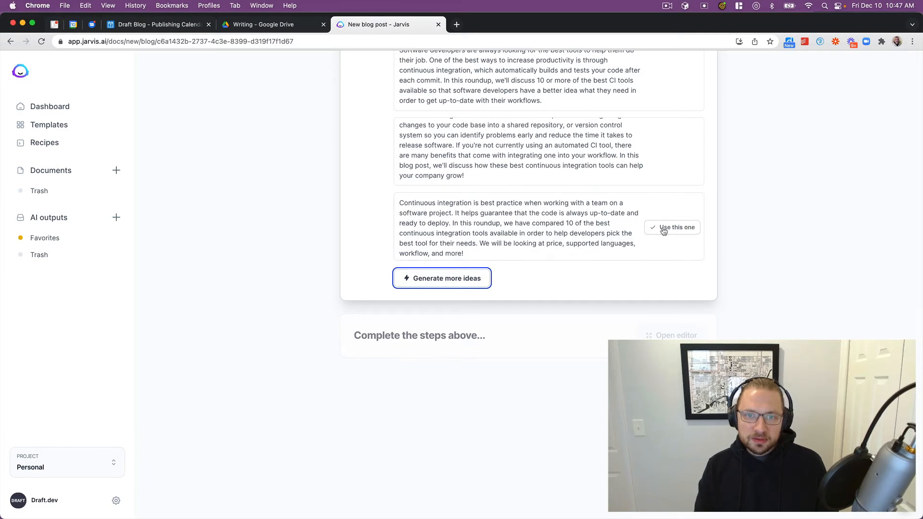
pyautogui.click(663, 230)
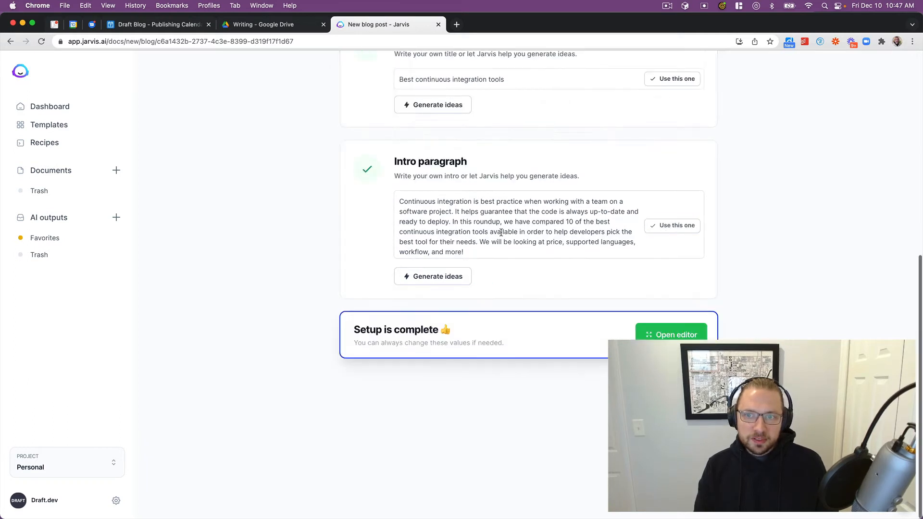
pyautogui.click(671, 335)
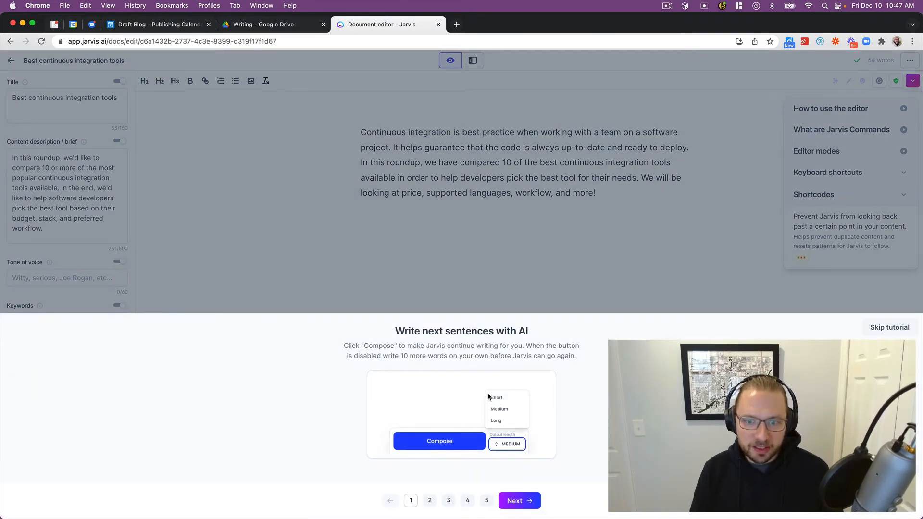
pyautogui.click(533, 282)
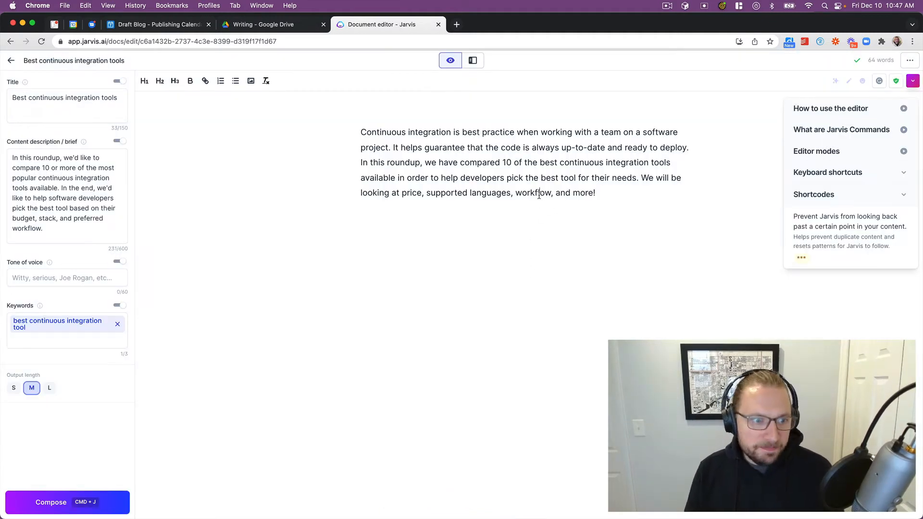
# Try having Jarvis continue writing below the intro paragraph, and delete the generated lines
pyautogui.click(610, 194)
pyautogui.press('Return')
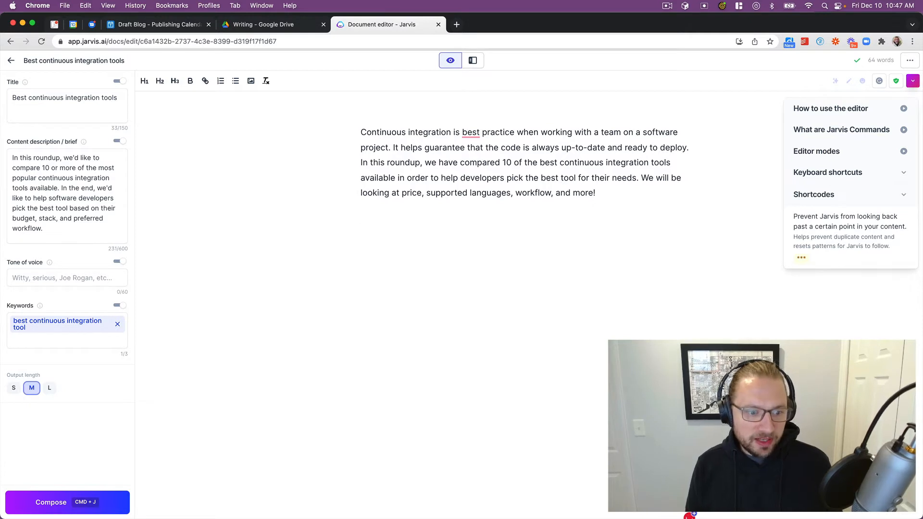
pyautogui.press('super+j')
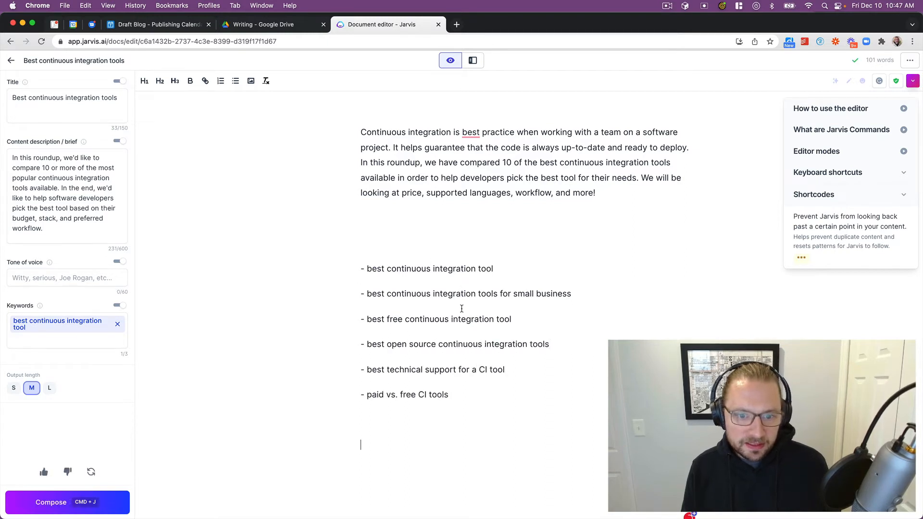
pyautogui.keyDown('shift'); pyautogui.click(406, 239); pyautogui.keyUp('shift')
pyautogui.press('BackSpace')
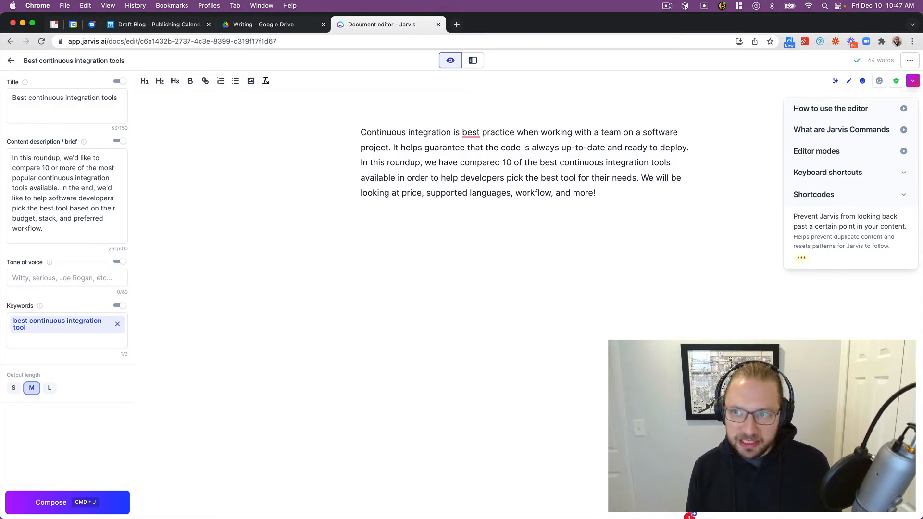
# Compose a list below the intro from the prompt "The best continuous integration tools are:" and remove the blank lines above it
pyautogui.write('The best contin')
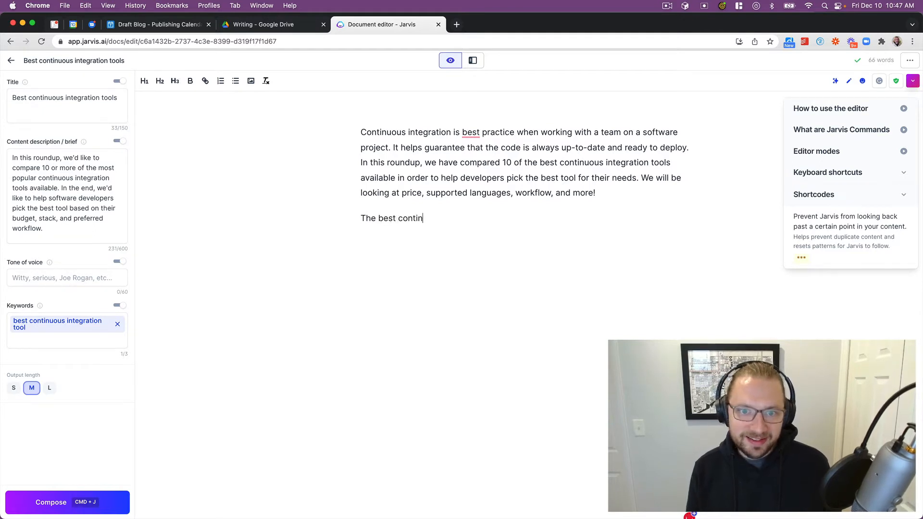
pyautogui.write('uous integration too')
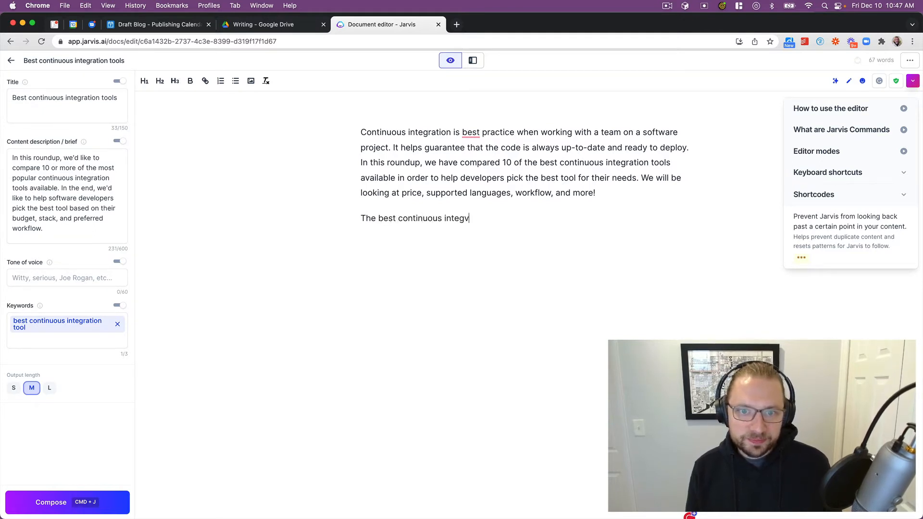
pyautogui.write('ls are:')
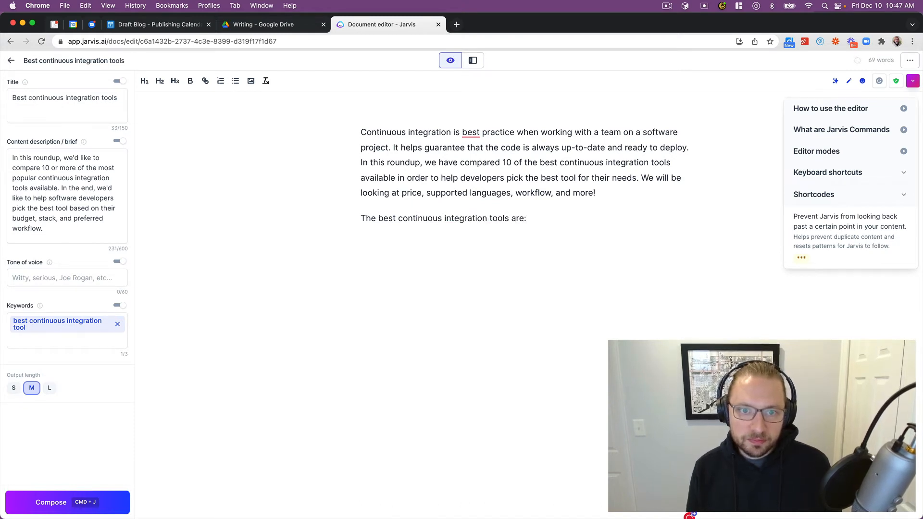
pyautogui.press('super+j')
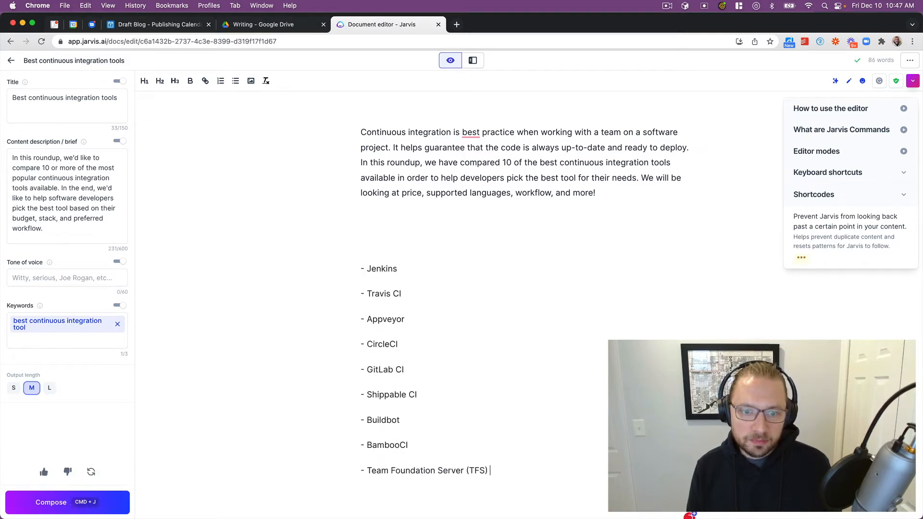
pyautogui.press('BackSpace')
pyautogui.press('BackSpace')
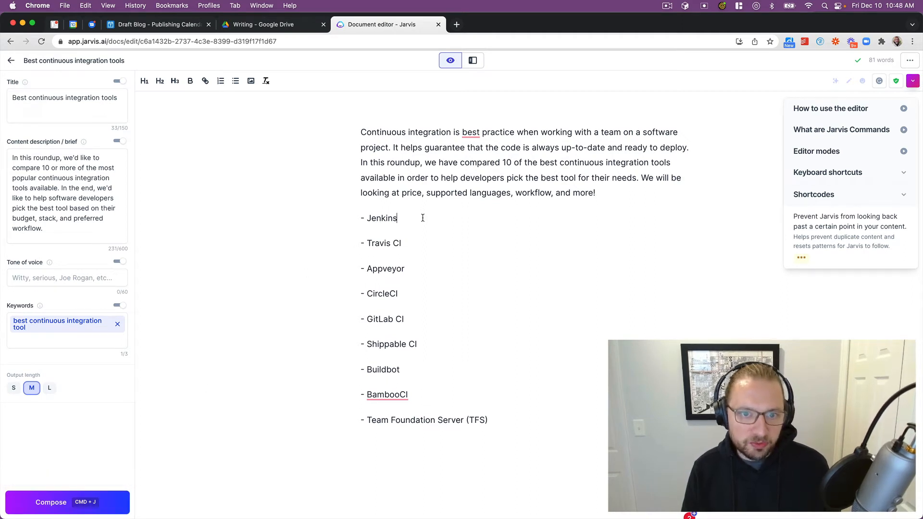
# Remove the dash before the Jenkins list item and format it as a level-2 heading
pyautogui.hotkey('shift', 'Right')
pyautogui.hotkey('shift', 'Right')
pyautogui.press('BackSpace')
pyautogui.press('shift+super+Right')
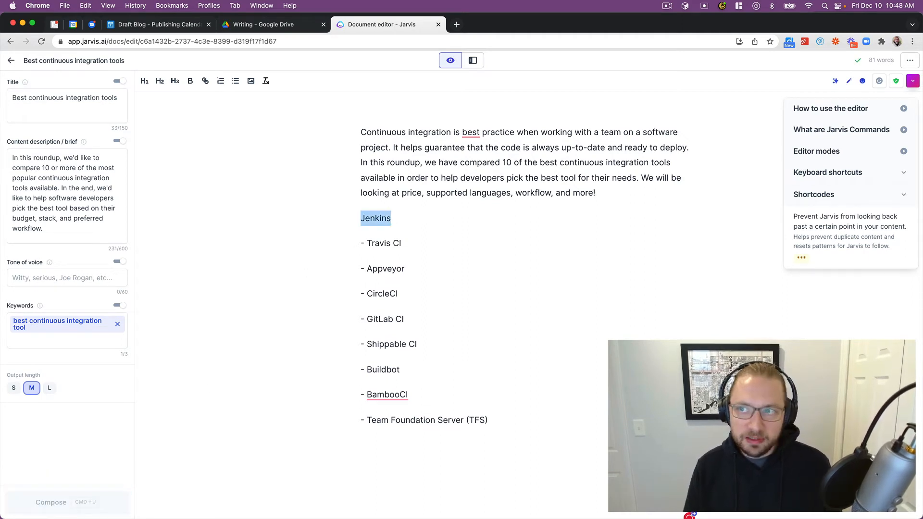
pyautogui.press('Left')
pyautogui.write('-')
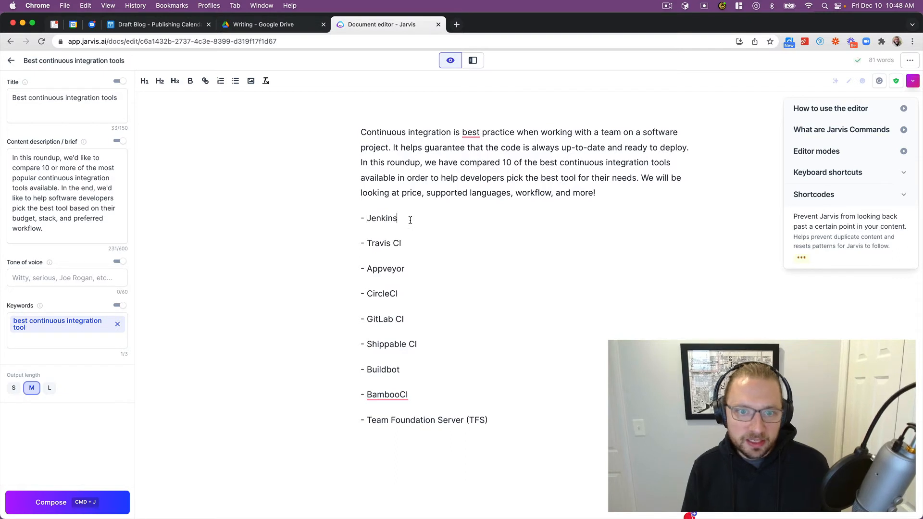
pyautogui.press('Return')
pyautogui.press('BackSpace')
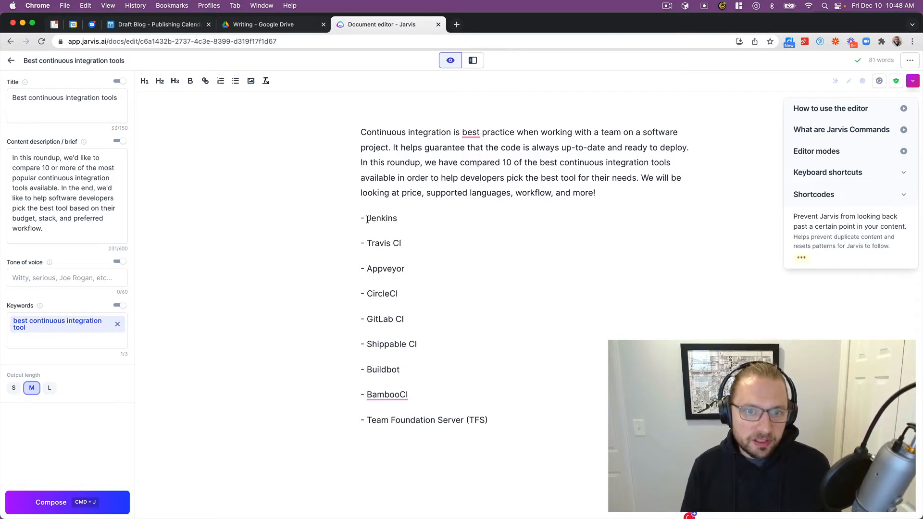
pyautogui.press('super+z')
pyautogui.press('super+z')
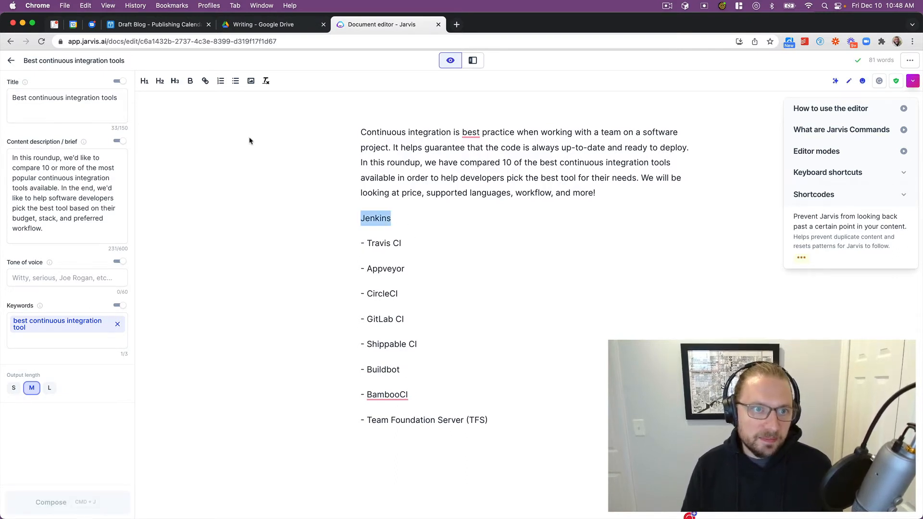
pyautogui.click(160, 82)
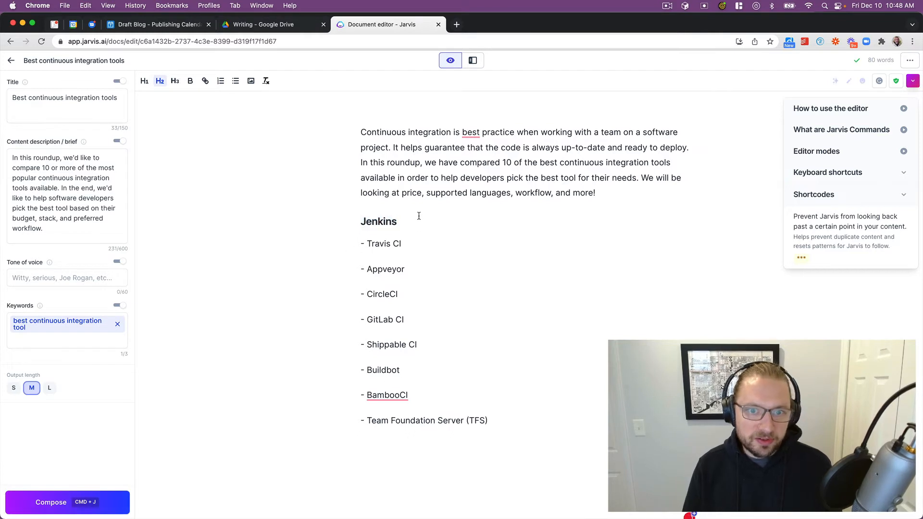
# Compose text below the Jenkins heading from the prompt "A brief description of Jenkins"
pyautogui.press('Return')
pyautogui.write('A bre')
pyautogui.write('if')
pyautogui.press('BackSpace')
pyautogui.press('BackSpace')
pyautogui.press('BackSpace')
pyautogui.write('ief des')
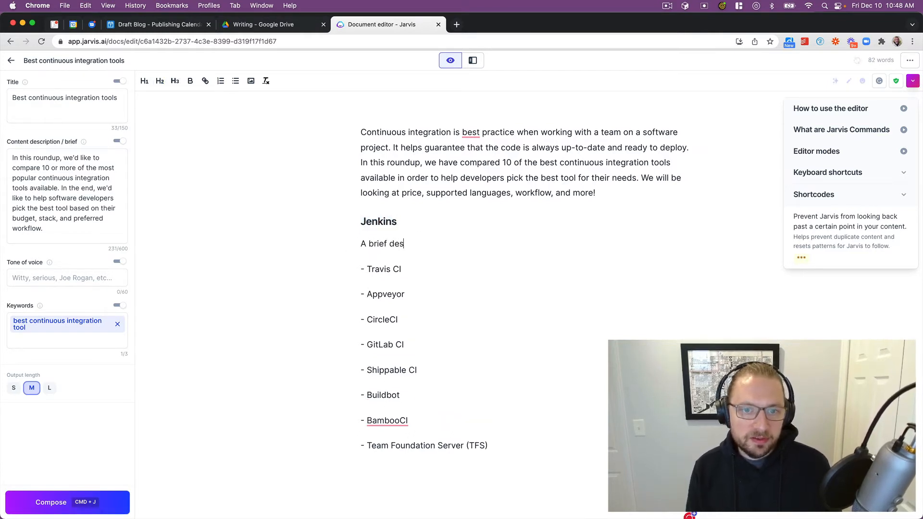
pyautogui.write('cription of Jenki')
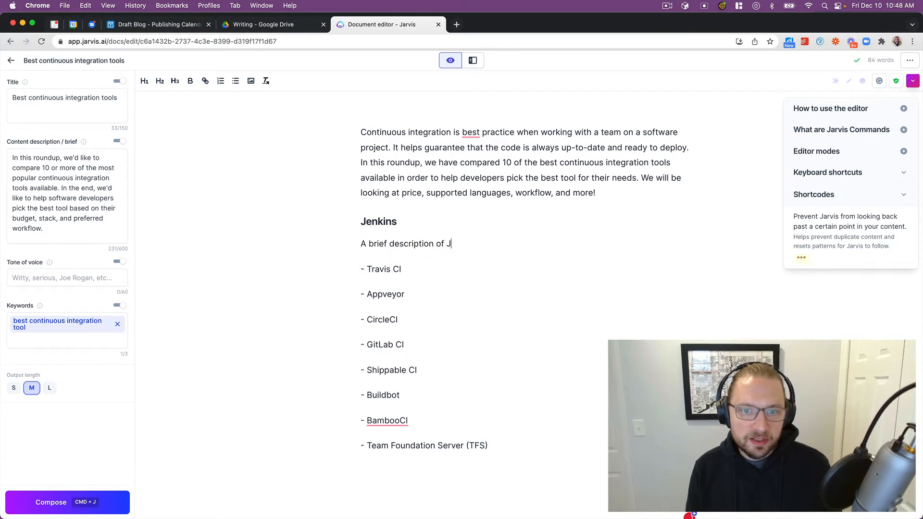
pyautogui.press('BackSpace')
pyautogui.press('BackSpace')
pyautogui.write('ins')
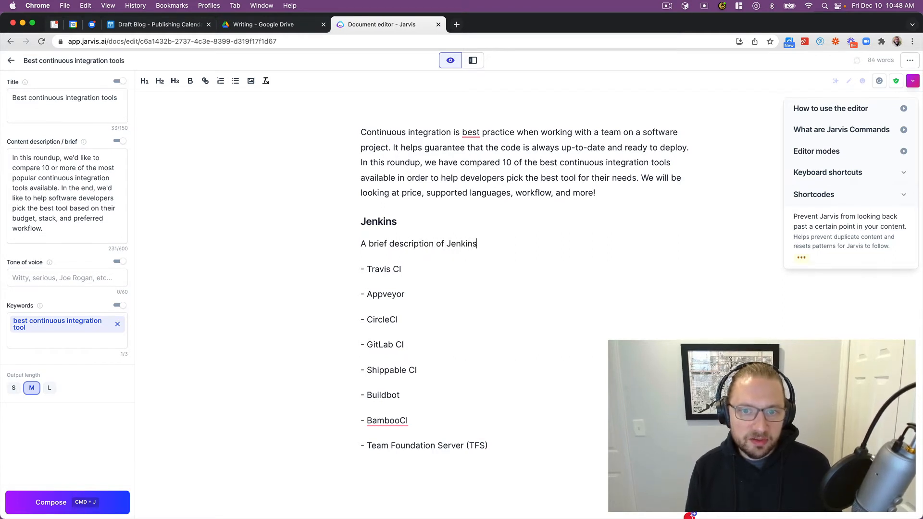
pyautogui.press('super+j')
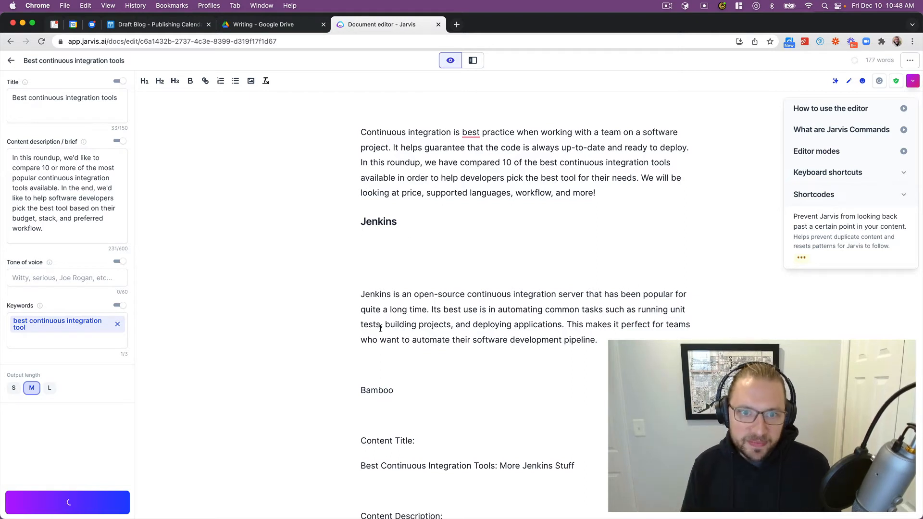
# Delete the generated Bamboo and content title lines, and the blank lines between the Jenkins heading and its description
pyautogui.scroll(-4, 406, 288)
pyautogui.scroll(3, 420, 326)
pyautogui.scroll(5, 443, 340)
pyautogui.moveTo(425, 381); pyautogui.dragTo(361, 269)
pyautogui.press('BackSpace')
pyautogui.click(359, 190)
pyautogui.press('BackSpace')
pyautogui.press('BackSpace')
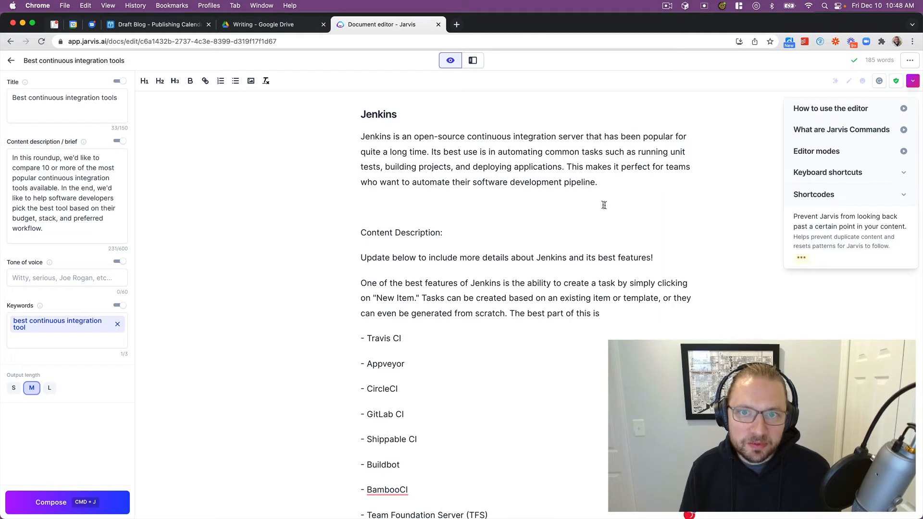
# Delete the generated "Content Description:" and "Update below to include more details about Jenkins" lines along with the blank line above them
pyautogui.scroll(2, 370, 212)
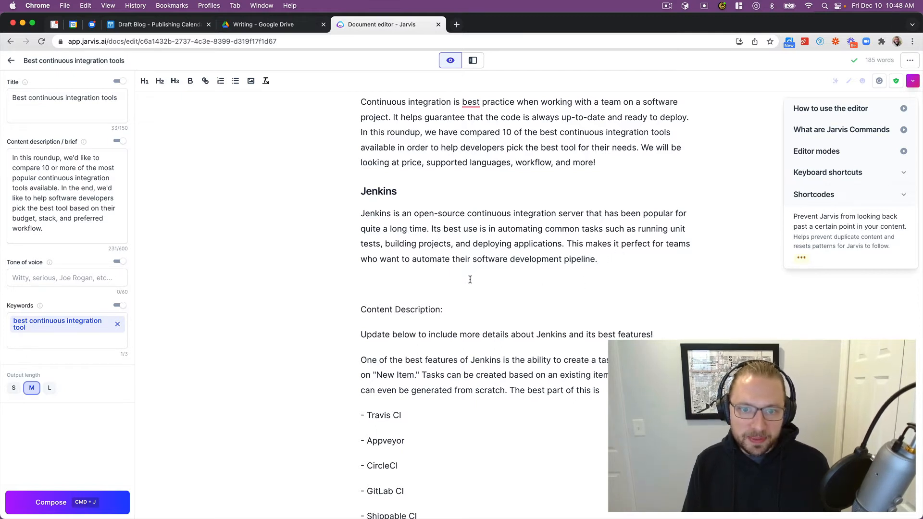
pyautogui.keyDown('shift'); pyautogui.click(658, 335); pyautogui.keyUp('shift')
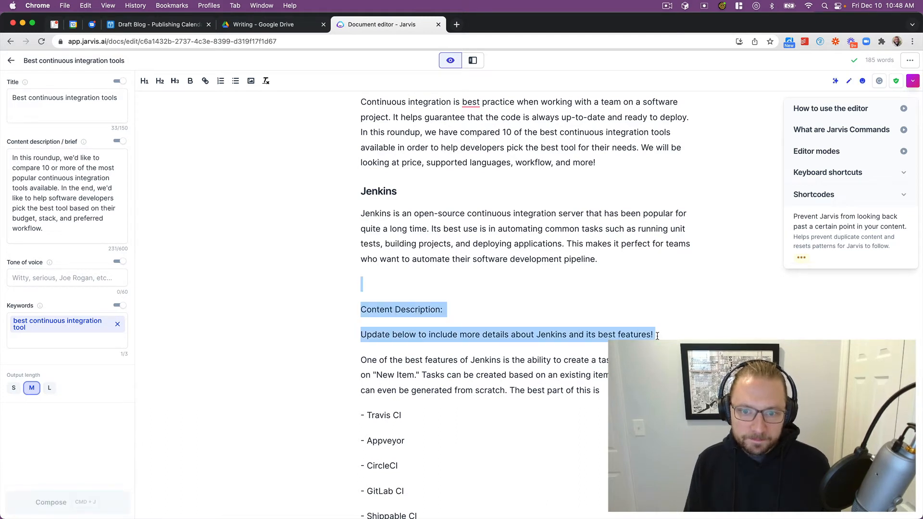
pyautogui.press('BackSpace')
pyautogui.press('BackSpace')
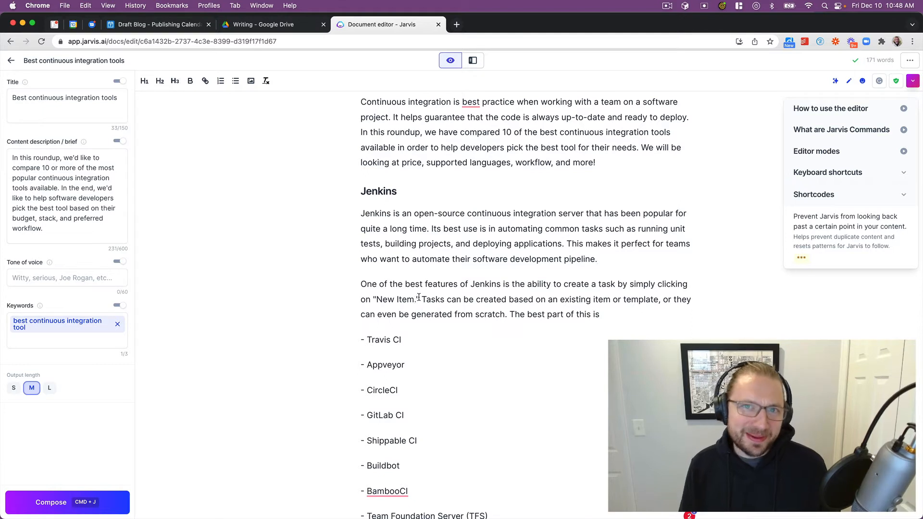
# Try to run the whole paragraph about the best features of Jenkins as a Jarvis command
pyautogui.click(600, 314)
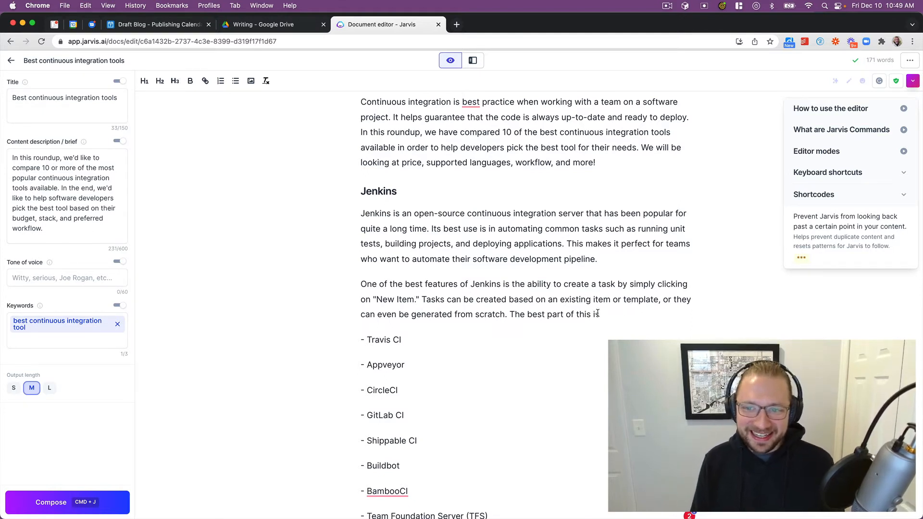
pyautogui.tripleClick(597, 314)
pyautogui.press('super+Return')
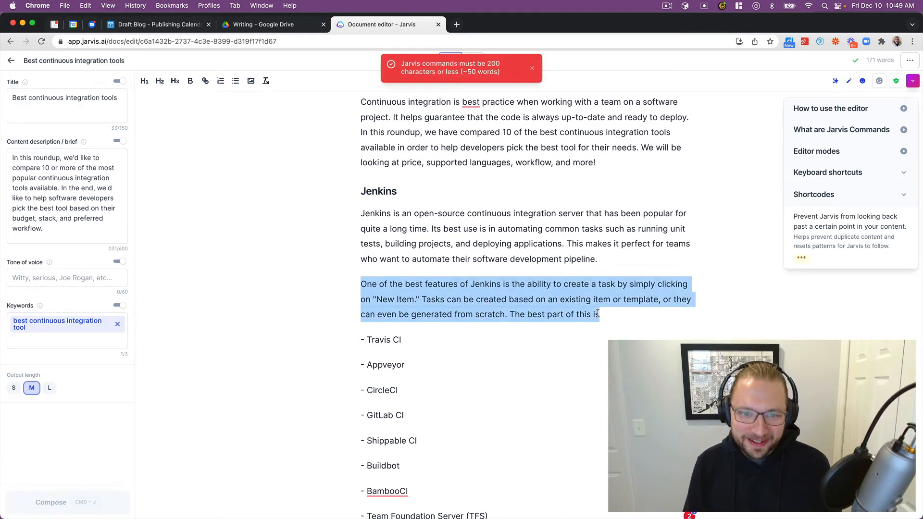
pyautogui.click(610, 317)
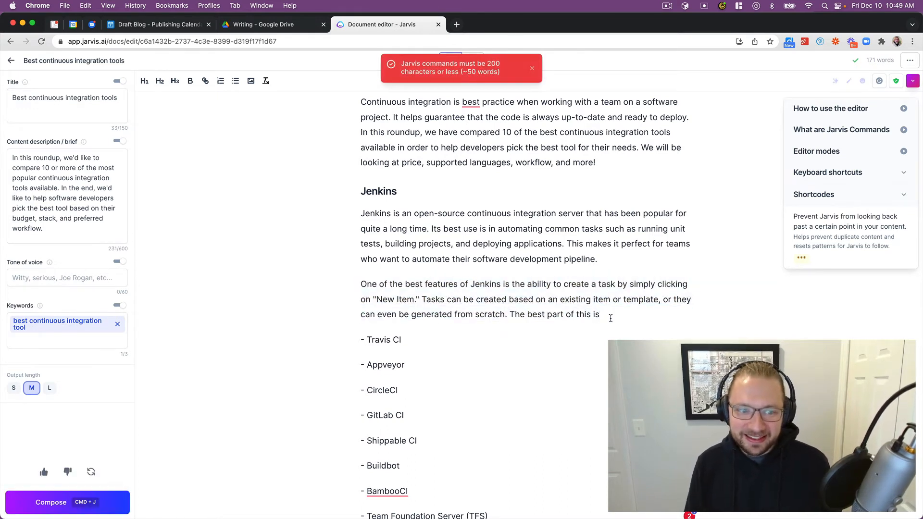
pyautogui.tripleClick(611, 318)
pyautogui.press('super+Return')
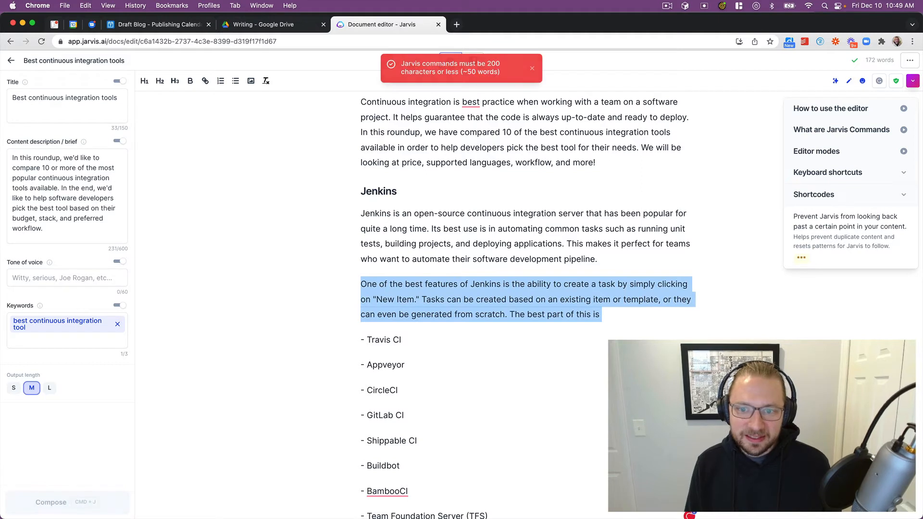
# Split "The best part of this is" onto its own line and run it as a Jarvis command
pyautogui.click(583, 315)
pyautogui.click(510, 314)
pyautogui.press('BackSpace')
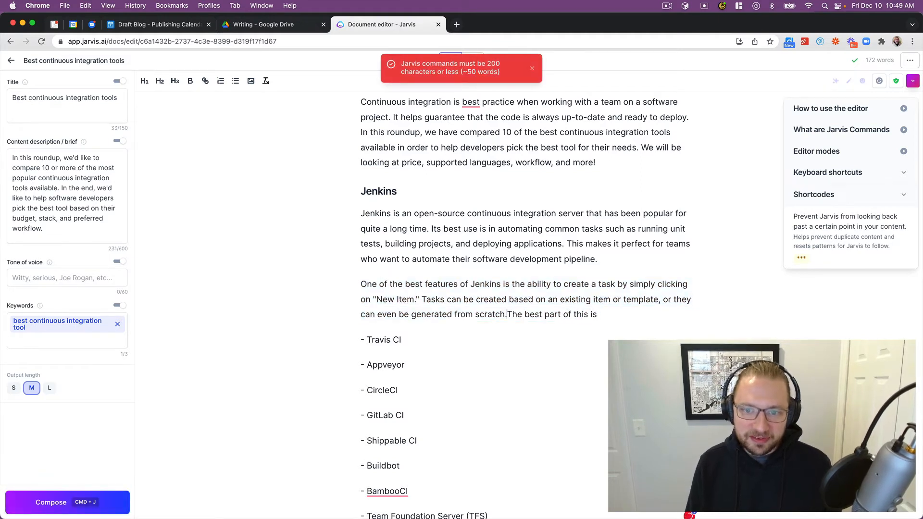
pyautogui.press('Return')
pyautogui.press('super+shift+Left')
pyautogui.press('super+Return')
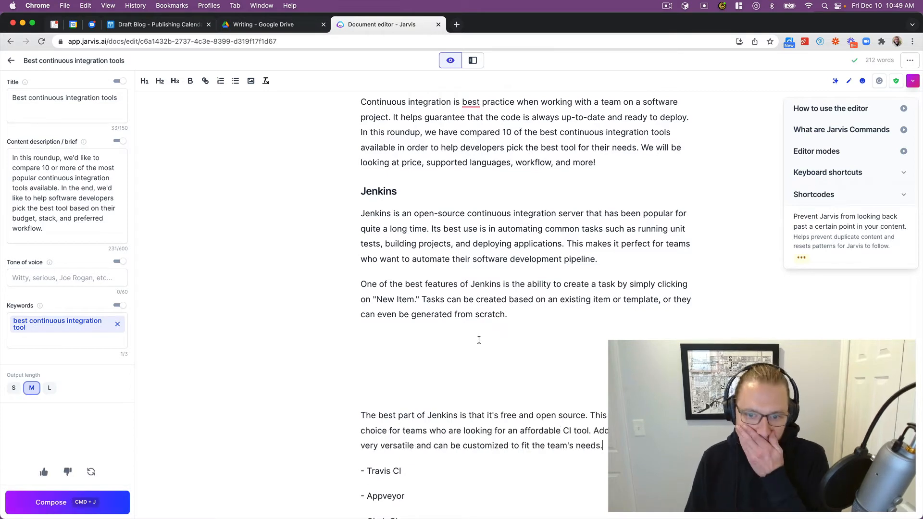
# Delete the blank lines above the generated paragraph about the best part of Jenkins
pyautogui.click(467, 385)
pyautogui.press('BackSpace')
pyautogui.press('BackSpace')
pyautogui.press('BackSpace')
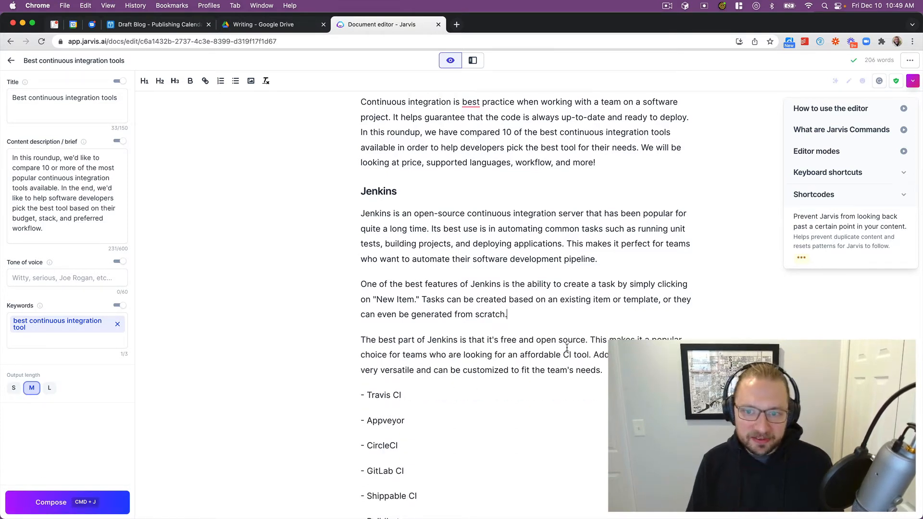
# Add the line "The downside to Jenkins is" at the end of the Jenkins section and run it as a Jarvis command
pyautogui.press('Return')
pyautogui.write('The word')
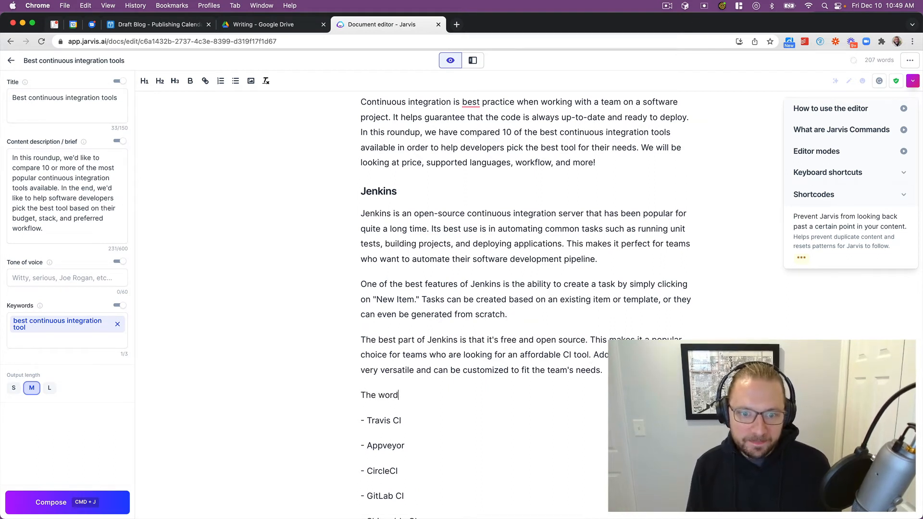
pyautogui.hotkey('alt', 'shift', 'Left')
pyautogui.write('downsid')
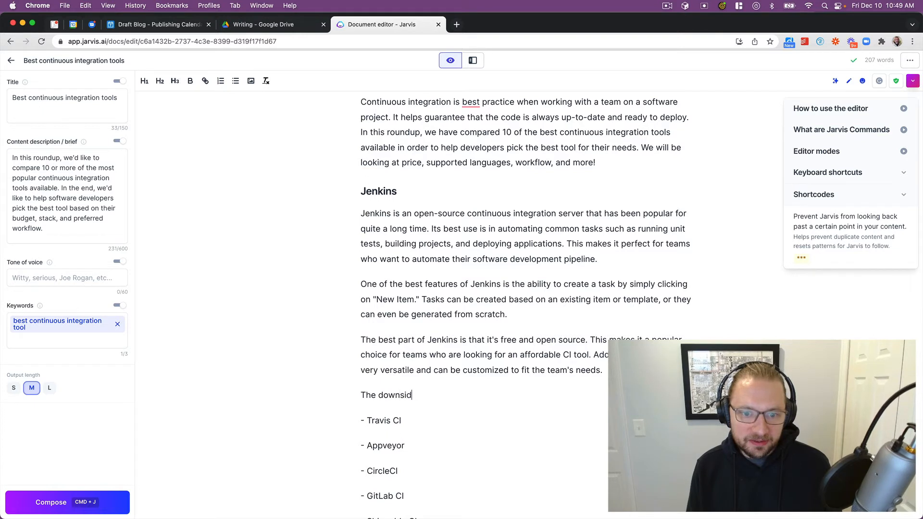
pyautogui.write('e to Jenkins is')
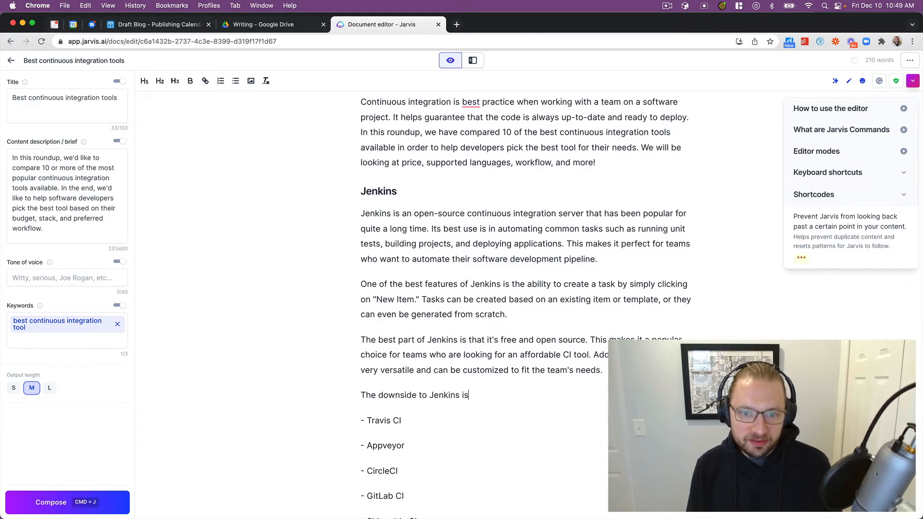
pyautogui.press('super+shift+Left')
pyautogui.press('super+j')
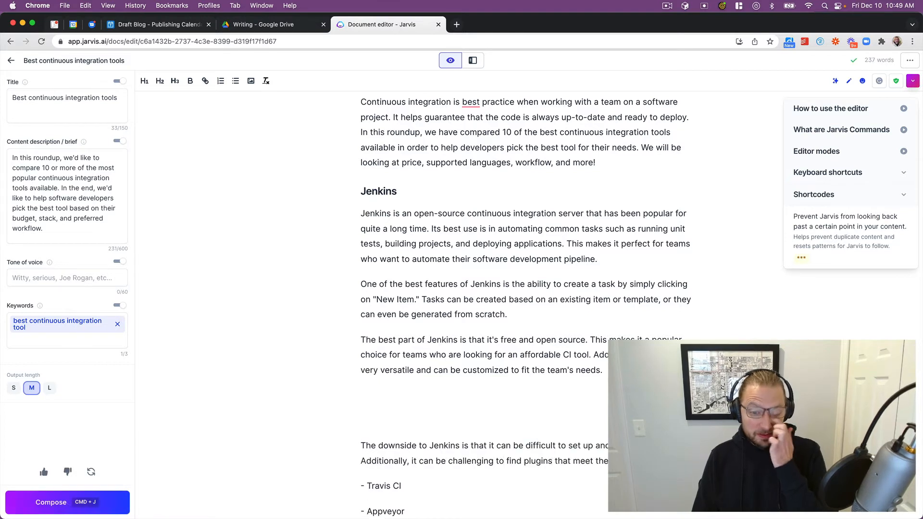
# Delete the blank lines above the generated paragraph about the downside to Jenkins
pyautogui.scroll(-1, 573, 391)
pyautogui.click(574, 391)
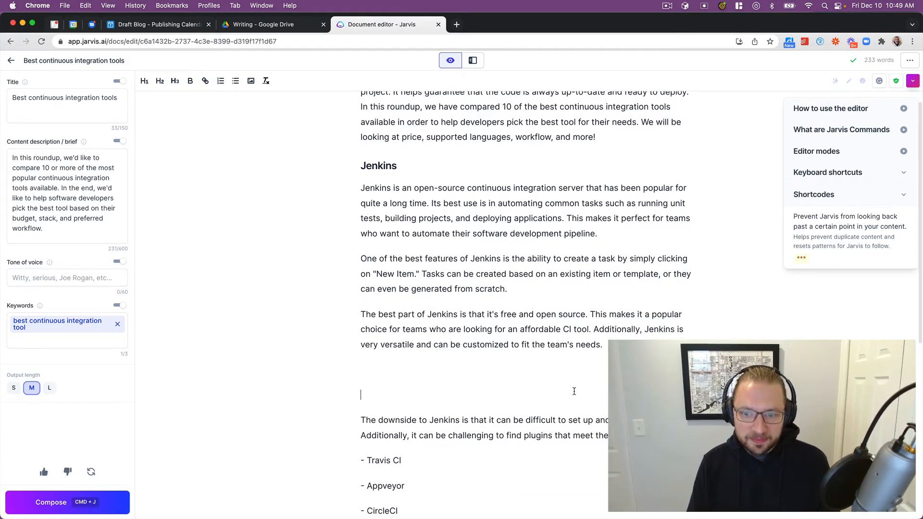
pyautogui.press('BackSpace')
pyautogui.press('BackSpace')
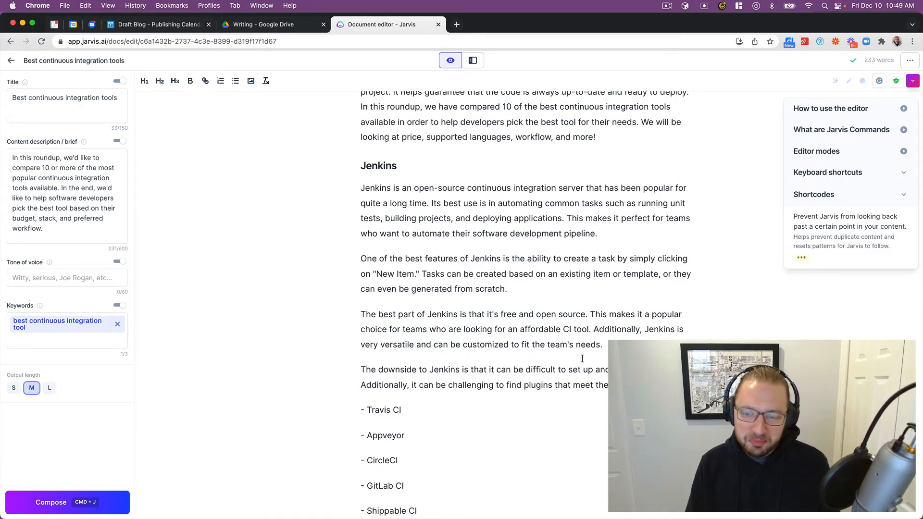
# Remove the dash before the Travis CI list item and format it as a level-2 heading
pyautogui.moveTo(367, 410); pyautogui.dragTo(361, 410)
pyautogui.press('BackSpace')
pyautogui.press('super+shift+Right')
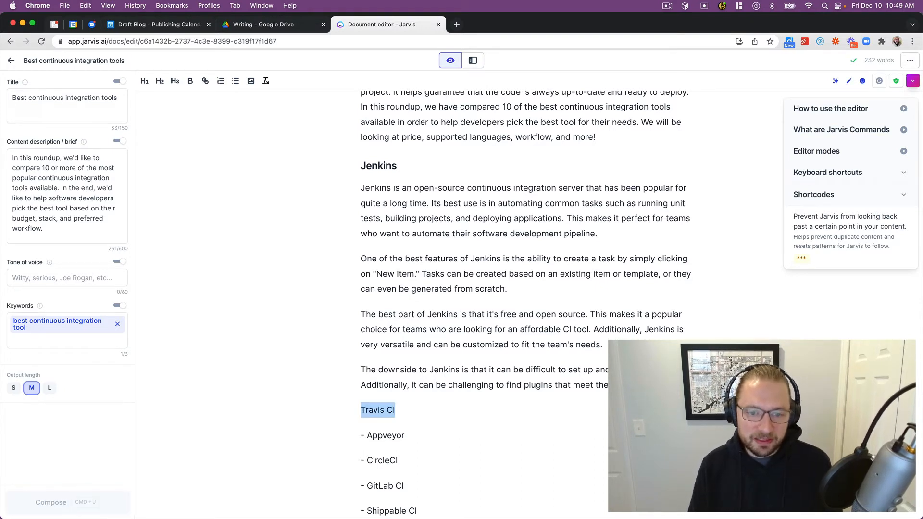
pyautogui.click(159, 81)
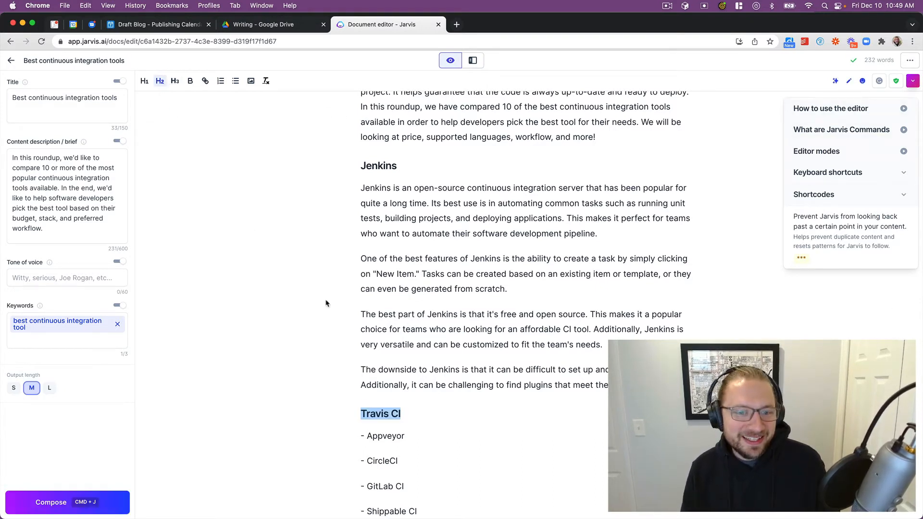
pyautogui.click(409, 413)
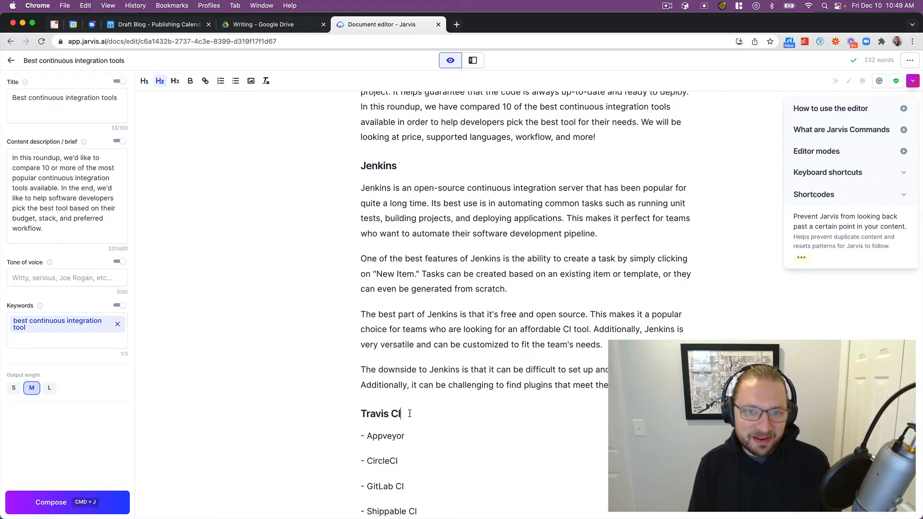
# Compose text below the Travis CI heading from the prompt "description of travic ci"
pyautogui.press('Return')
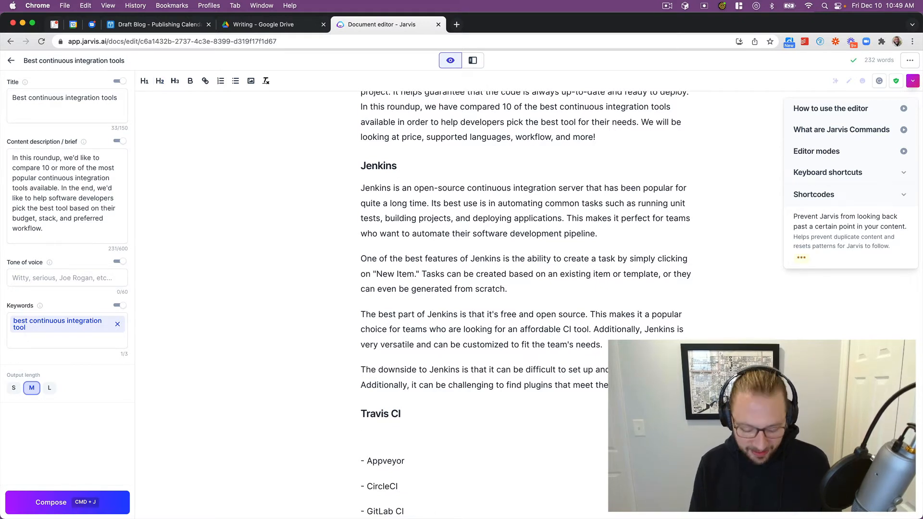
pyautogui.write('descri')
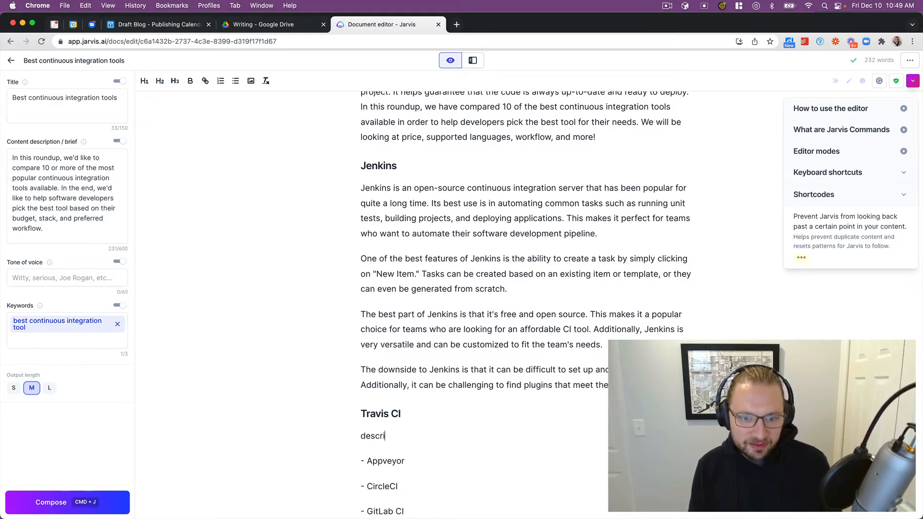
pyautogui.write('ption of travic ')
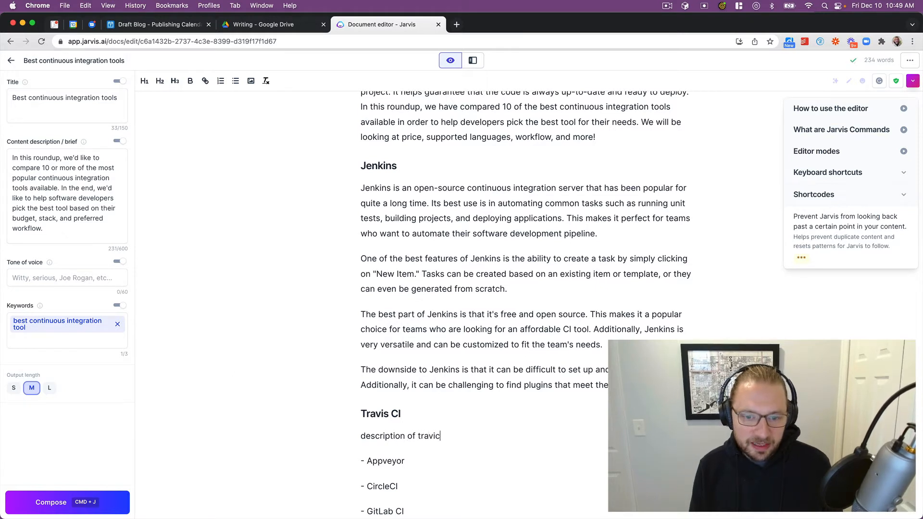
pyautogui.write('ci')
pyautogui.press('super+shift+Left')
pyautogui.press('super+j')
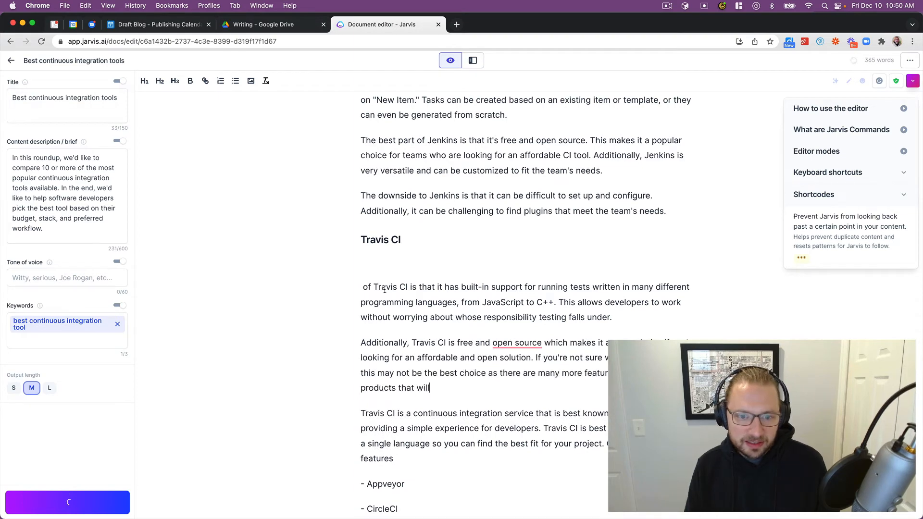
pyautogui.moveTo(456, 388); pyautogui.dragTo(360, 287)
pyautogui.press('BackSpace')
pyautogui.press('super+z')
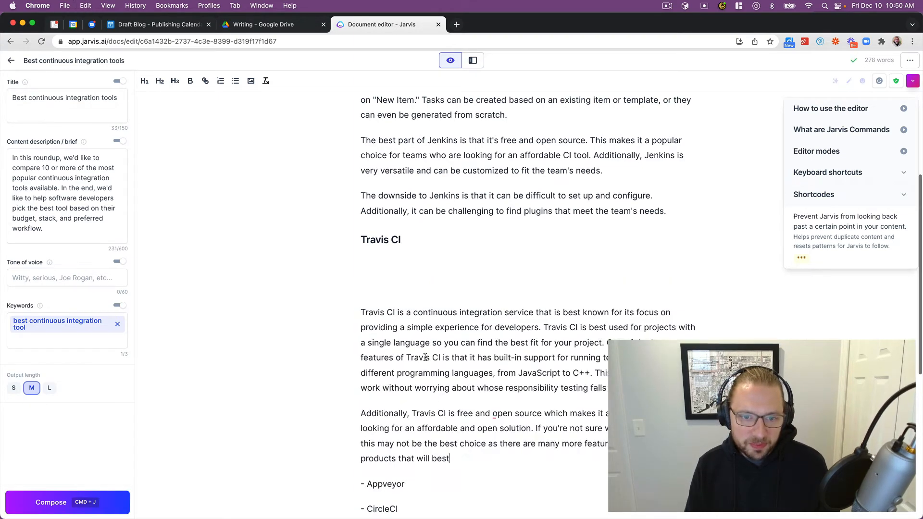
# Delete the blank lines between the Travis CI heading and its generated description
pyautogui.press('BackSpace')
pyautogui.press('BackSpace')
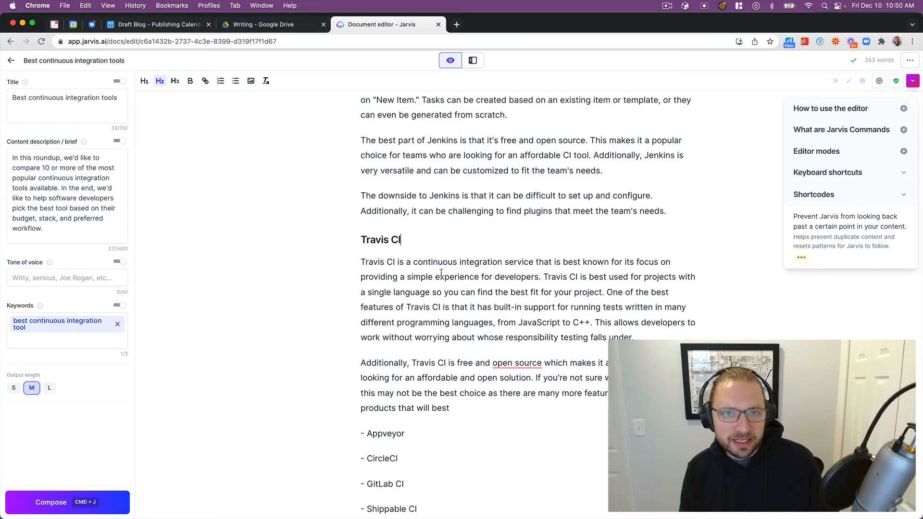
# Browse the writing template library beside the document, examining the Explain It To a Child, Feature to Benefit and Text Summarizer templates
pyautogui.click(471, 62)
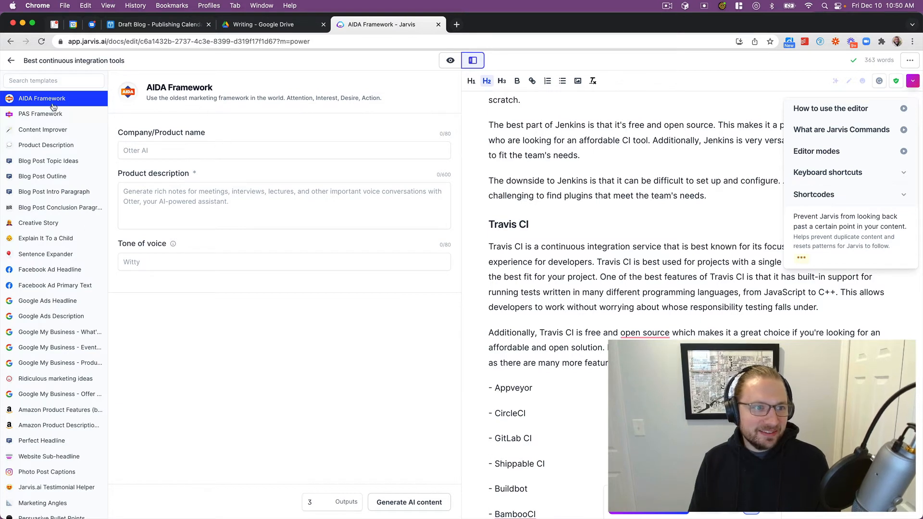
pyautogui.scroll(-1, 42, 214)
pyautogui.click(45, 222)
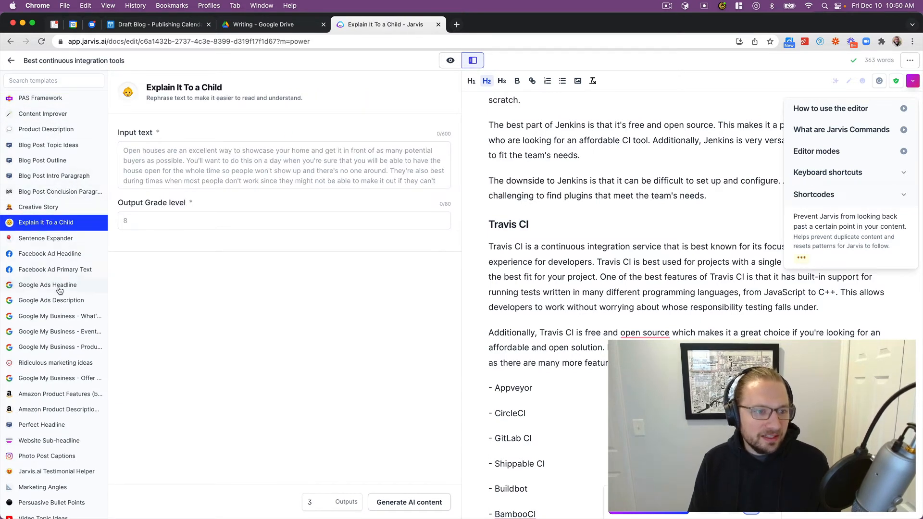
pyautogui.scroll(-6, 59, 284)
pyautogui.scroll(-7, 59, 285)
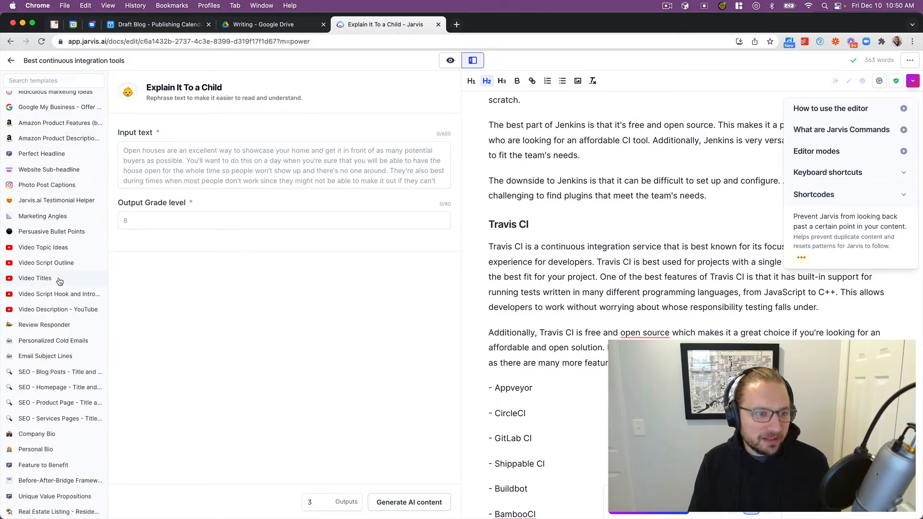
pyautogui.scroll(-2, 43, 278)
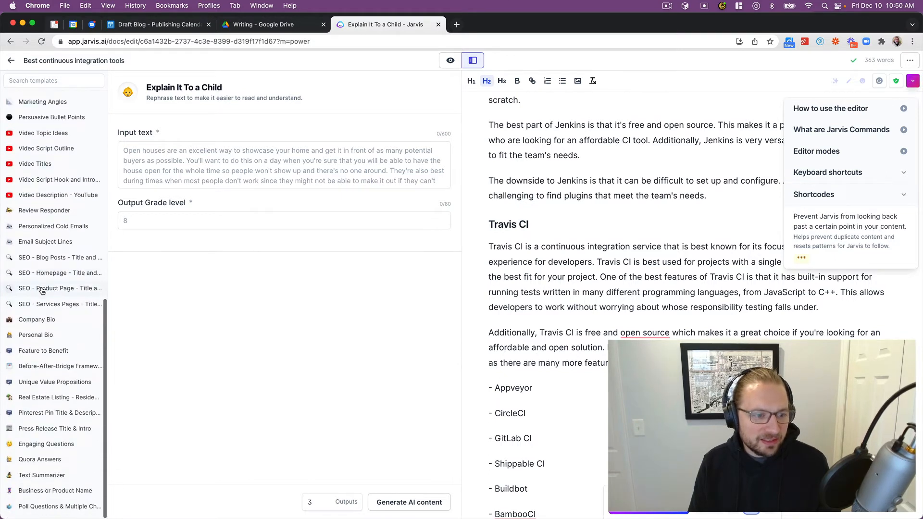
pyautogui.click(47, 355)
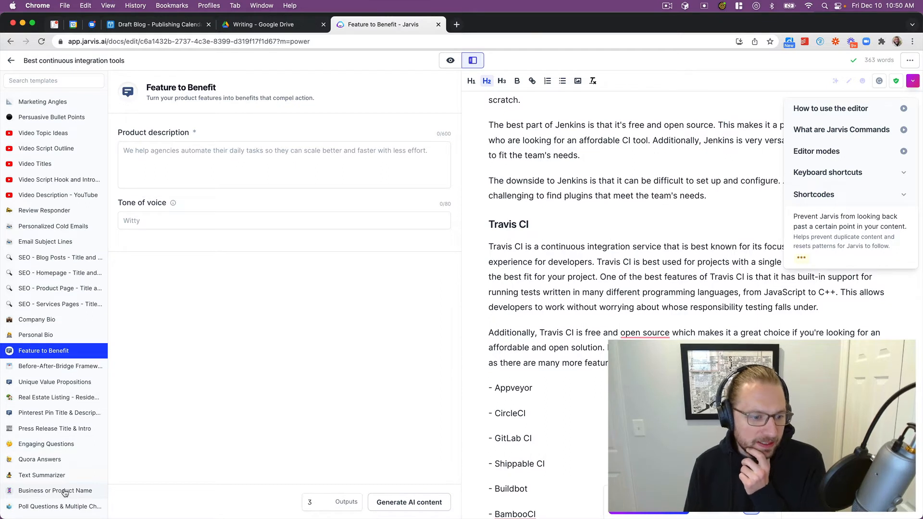
pyautogui.click(60, 476)
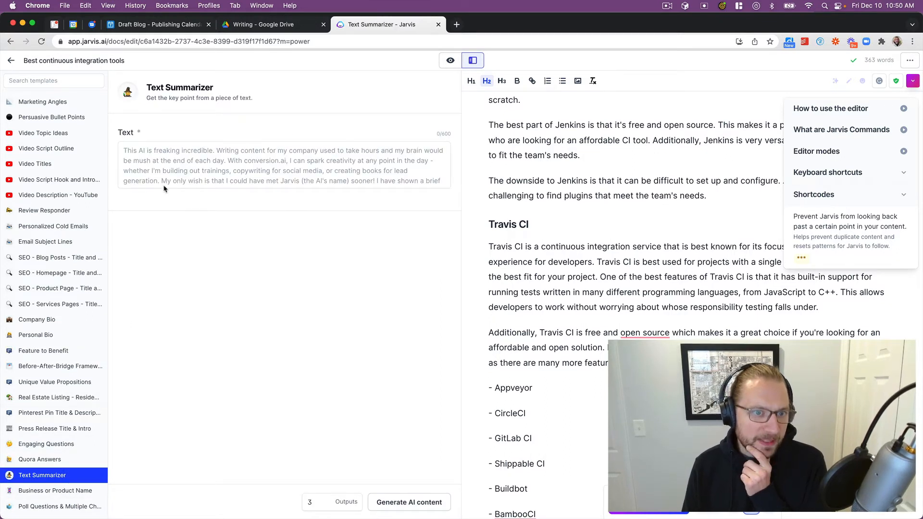
pyautogui.click(170, 157)
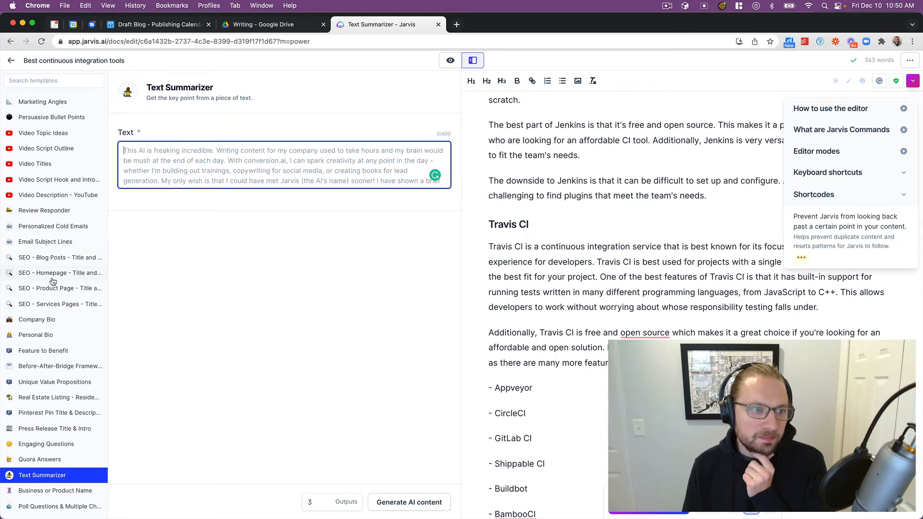
pyautogui.scroll(-2, 210, 158)
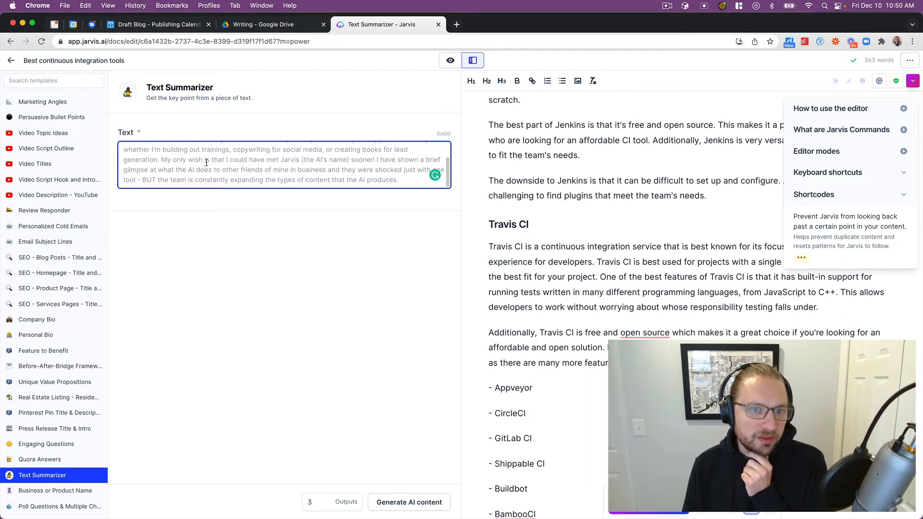
pyautogui.scroll(2, 205, 164)
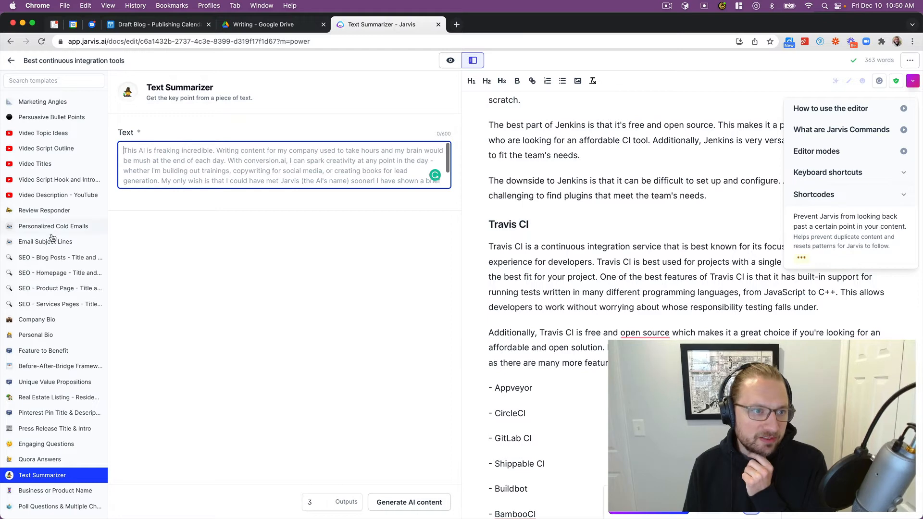
# Check the Blog Post Intro Paragraph and Blog Post Outline templates, and return to the documents list
pyautogui.scroll(10, 53, 238)
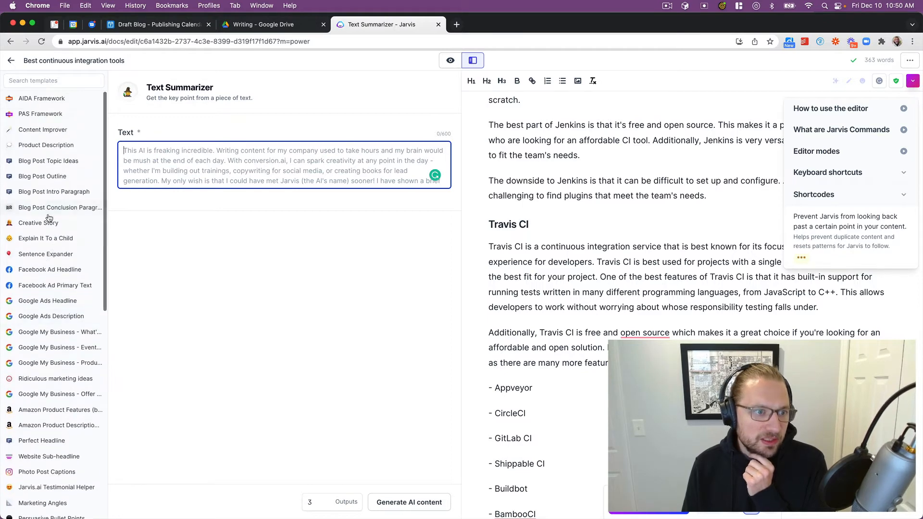
pyautogui.click(60, 195)
pyautogui.click(60, 195)
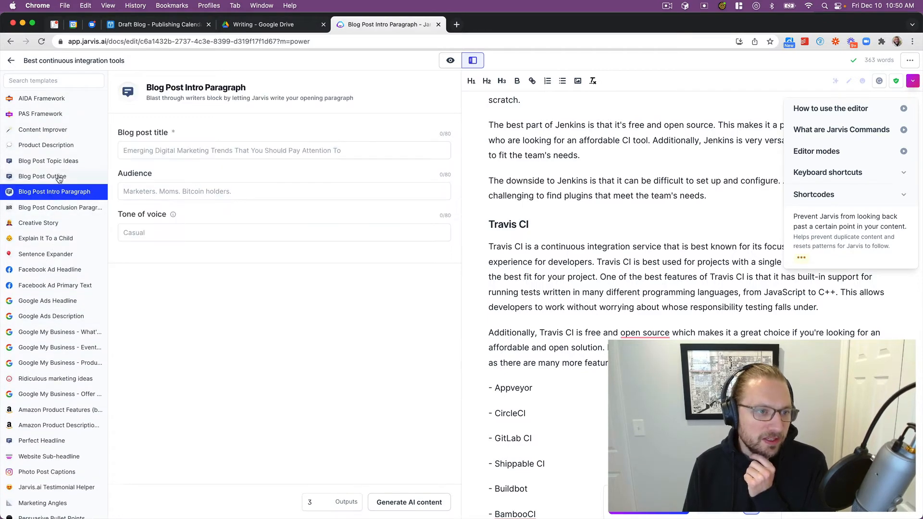
pyautogui.click(57, 177)
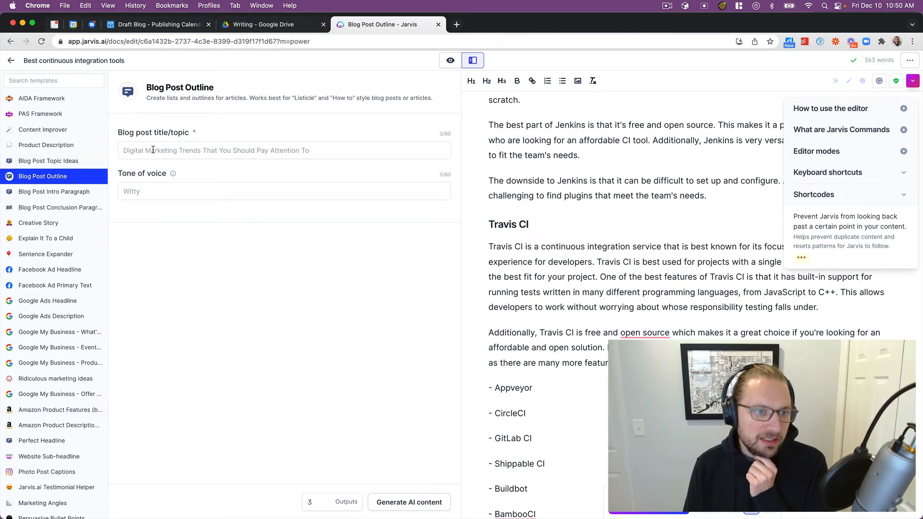
pyautogui.click(11, 61)
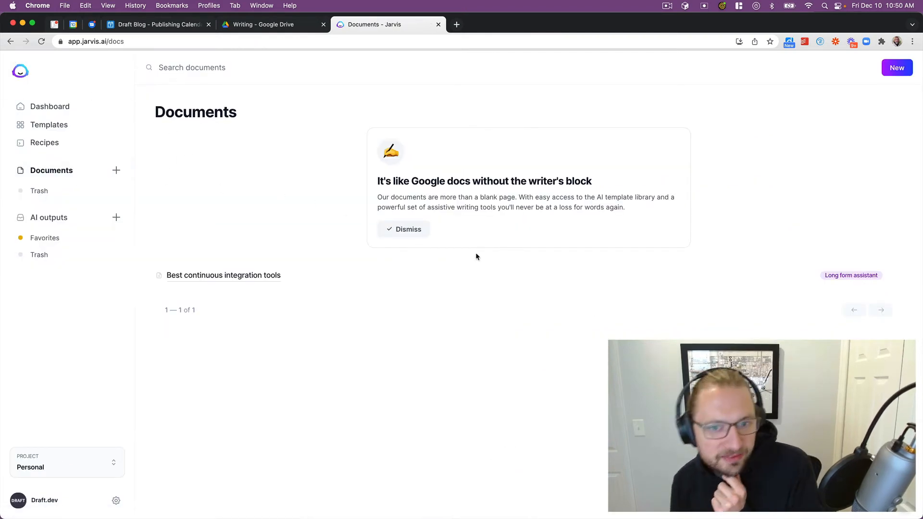
# Reopen the "Best continuous integration tools" document and review its Jenkins and Travis CI sections
pyautogui.click(264, 275)
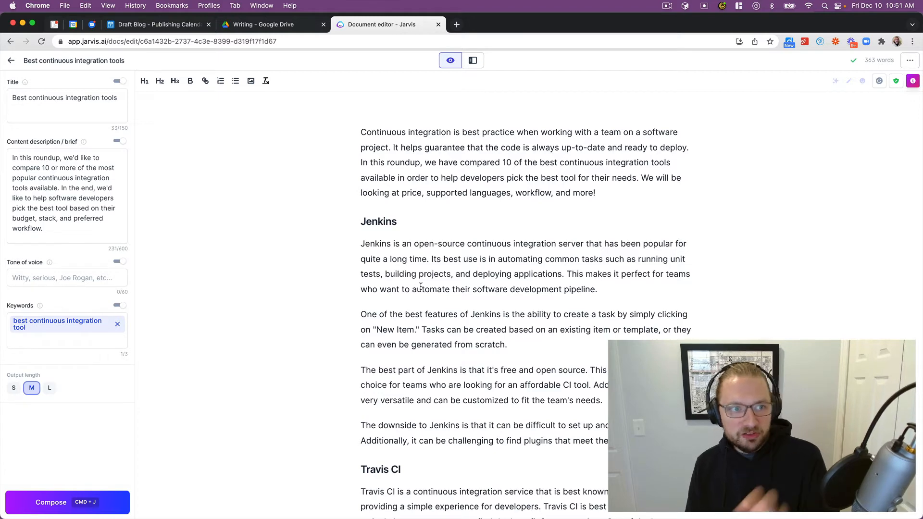
pyautogui.scroll(-1, 421, 287)
pyautogui.scroll(-10, 421, 287)
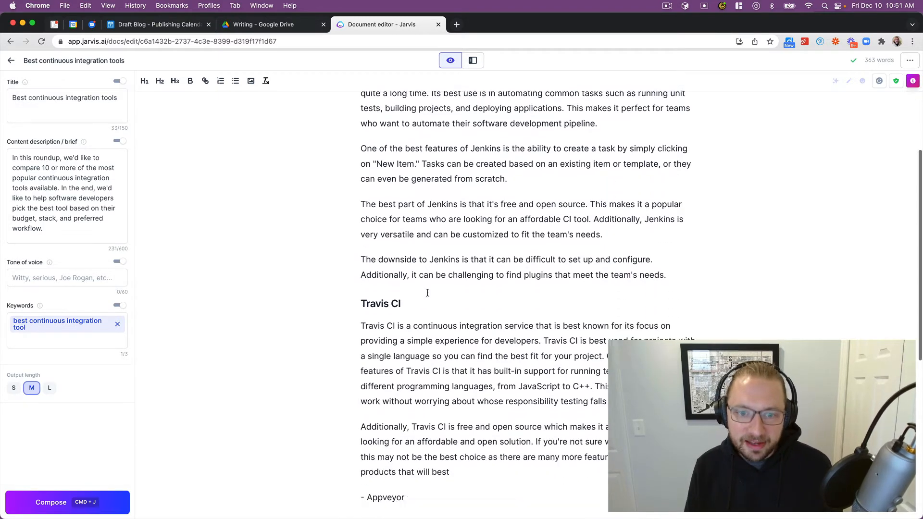
pyautogui.scroll(8, 479, 326)
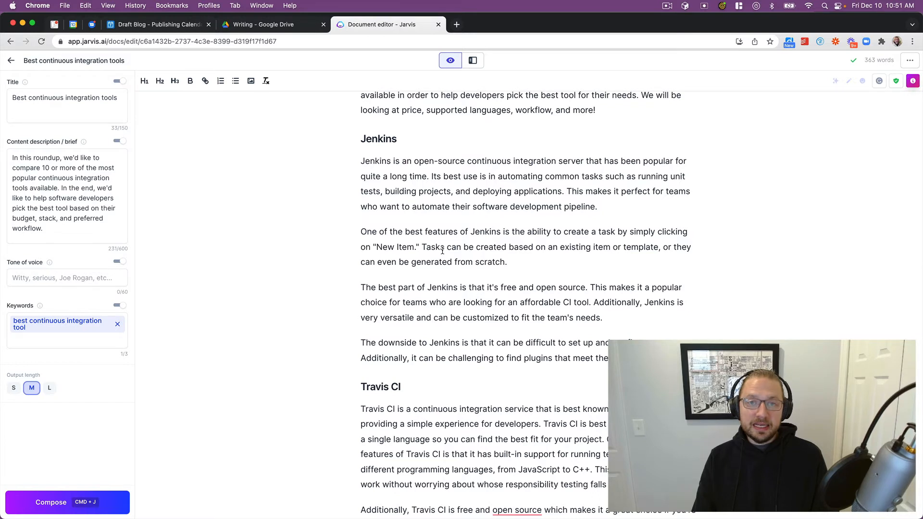
pyautogui.scroll(-5, 442, 251)
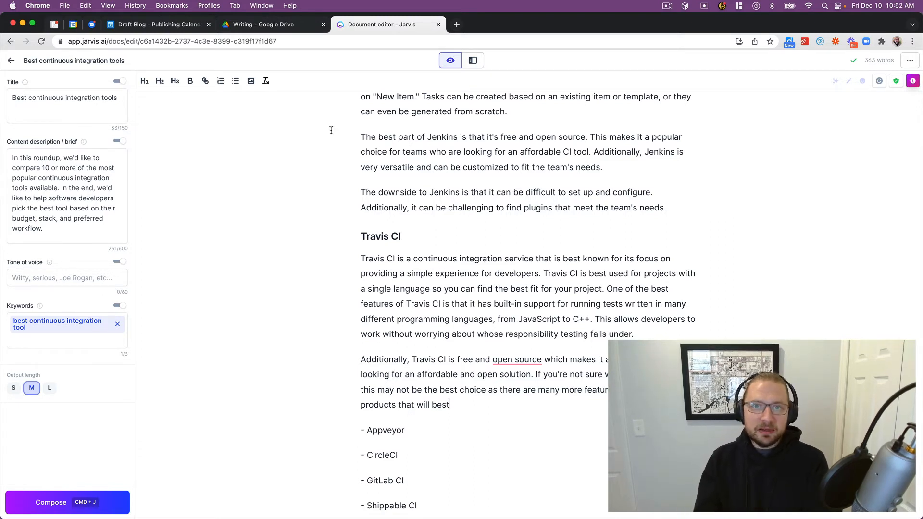
# Leave the roundup and start a new document with the blog post workflow
pyautogui.click(11, 62)
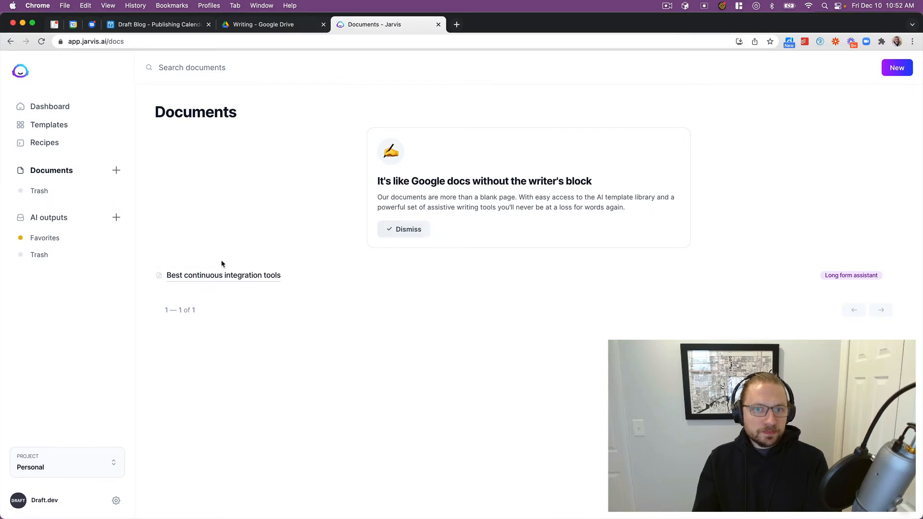
pyautogui.click(897, 68)
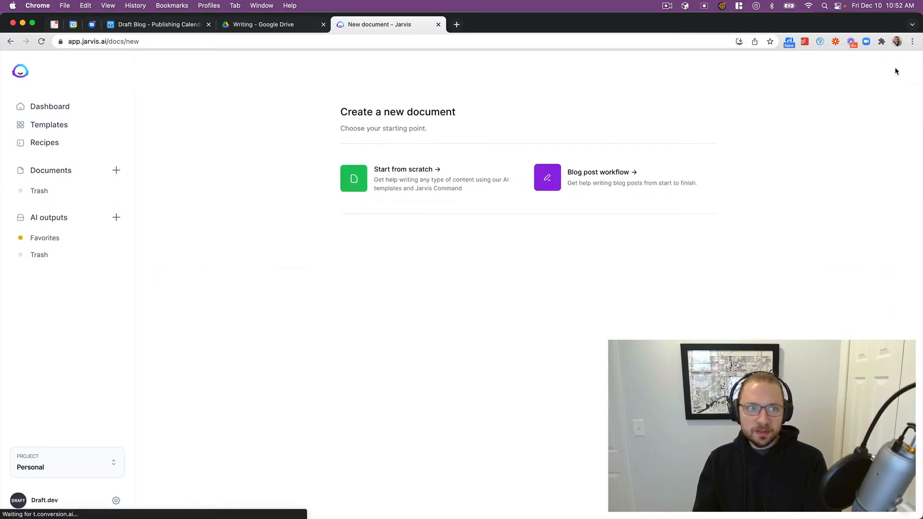
pyautogui.click(561, 175)
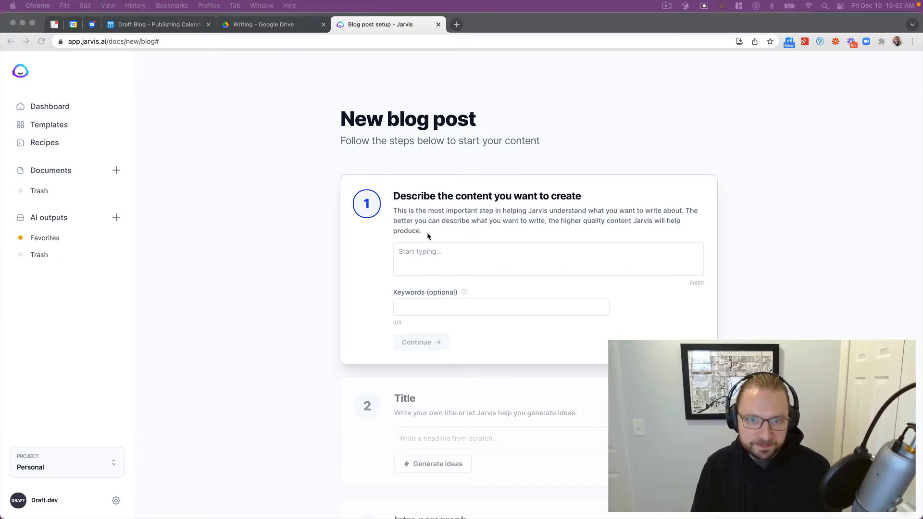
# Describe the post as a high-level introduction to redis for software engineers with code samples and available commands, and add the keyword "what is redis"
pyautogui.click(428, 245)
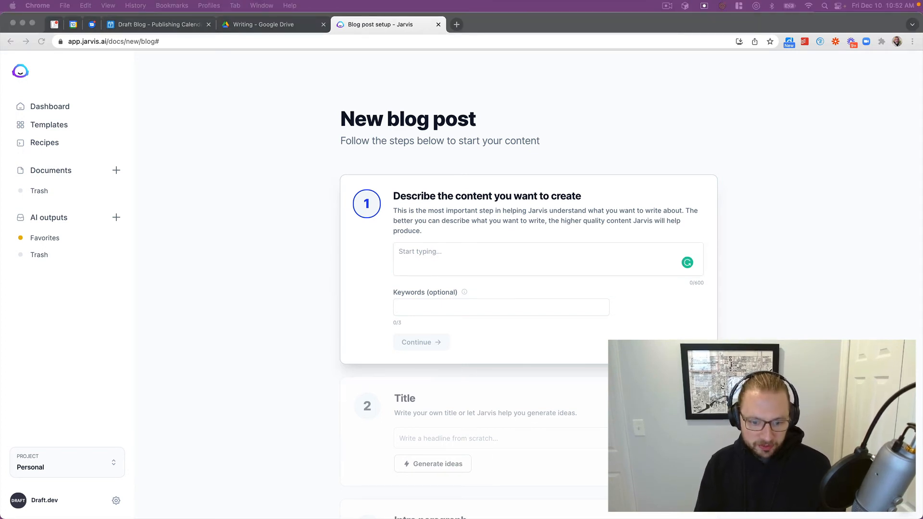
pyautogui.click(486, 262)
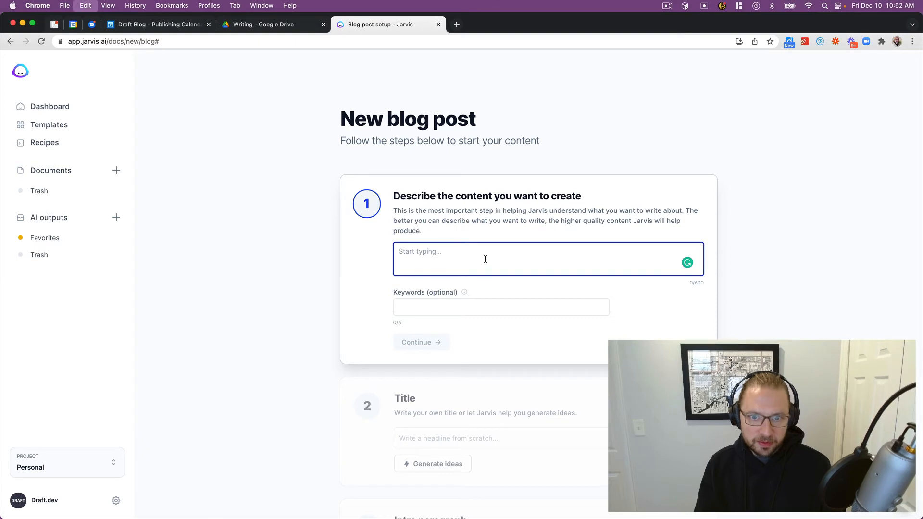
pyautogui.write('In this blog post, we want to offer software engineers a high-level introduction to redis, the key-value store. We also want to provide code samples to show developers how to use it and what commands are available.')
pyautogui.click(439, 315)
pyautogui.write('what ')
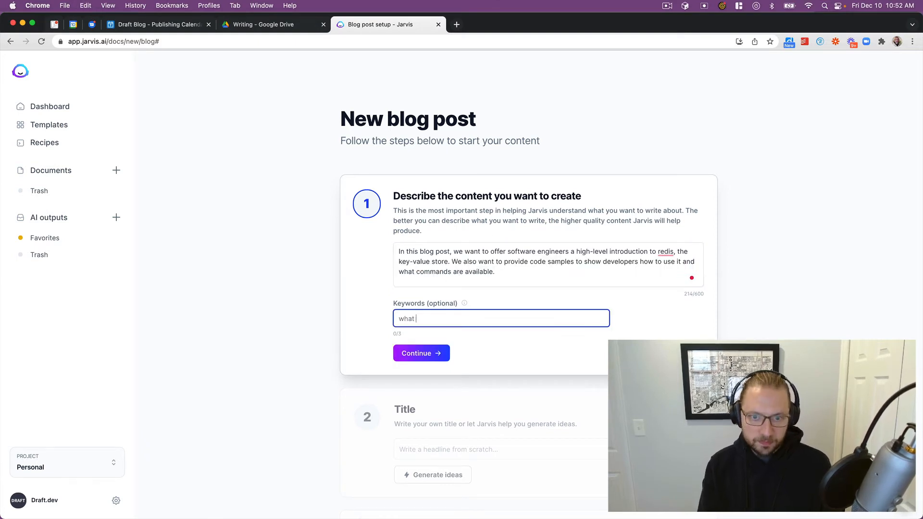
pyautogui.write('is redis')
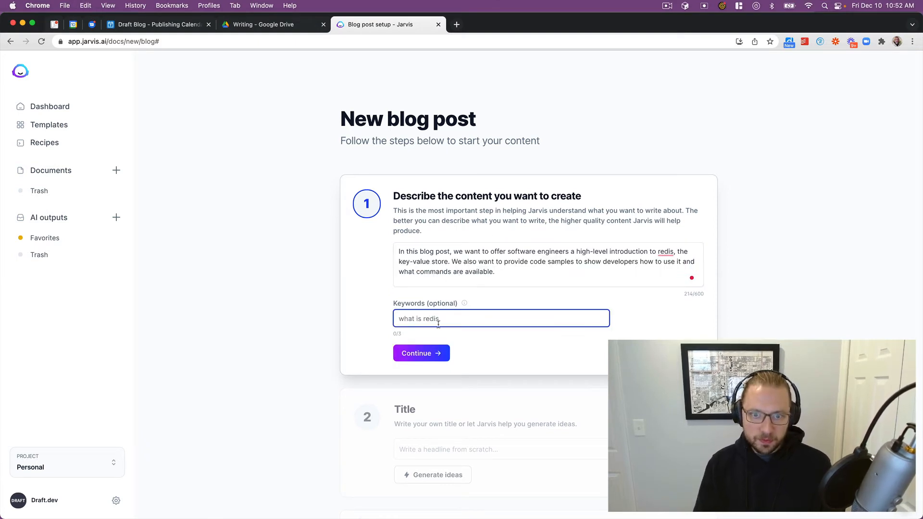
pyautogui.press('Return')
pyautogui.click(419, 353)
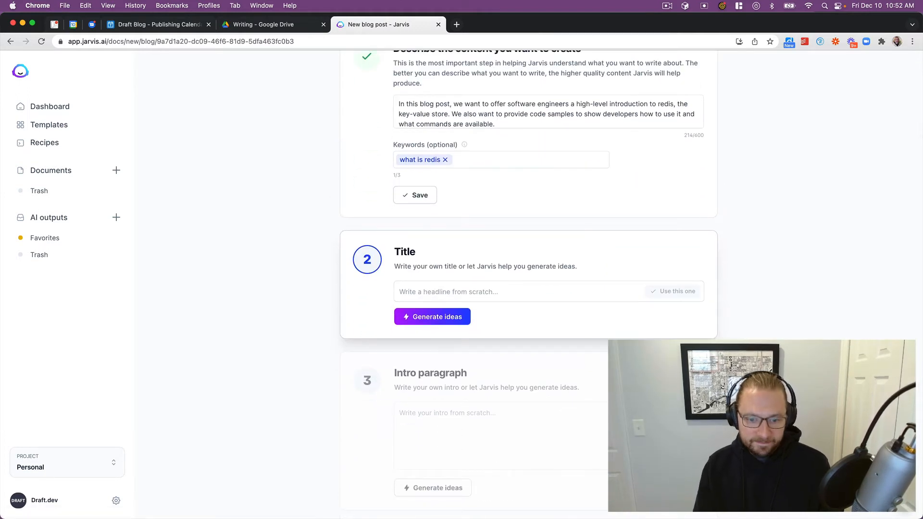
# Generate title ideas and use "Redis, The Key-Value Store for Software Engineers" as the post title
pyautogui.click(427, 317)
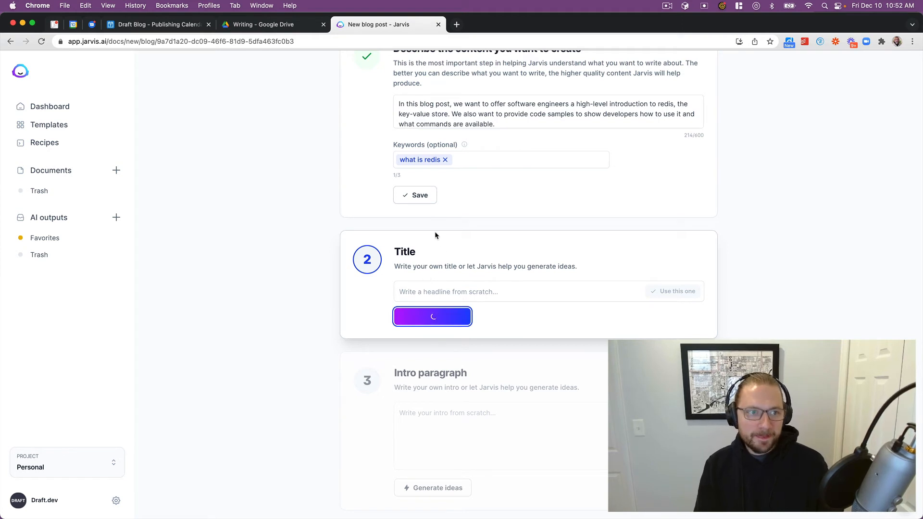
pyautogui.scroll(-2, 473, 291)
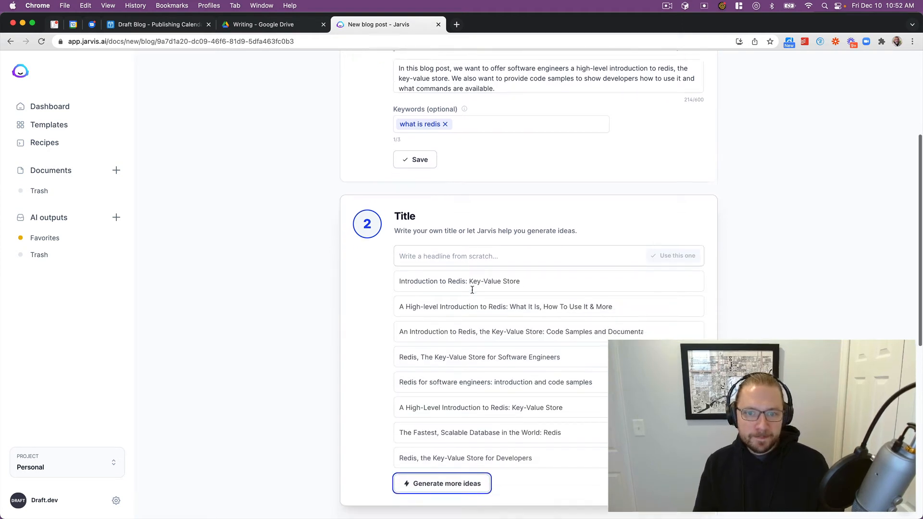
pyautogui.scroll(-2, 483, 260)
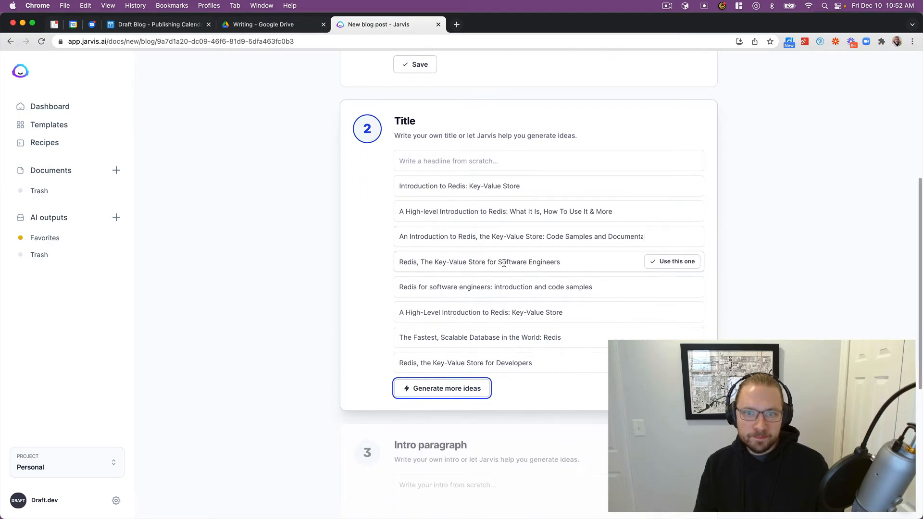
pyautogui.click(654, 265)
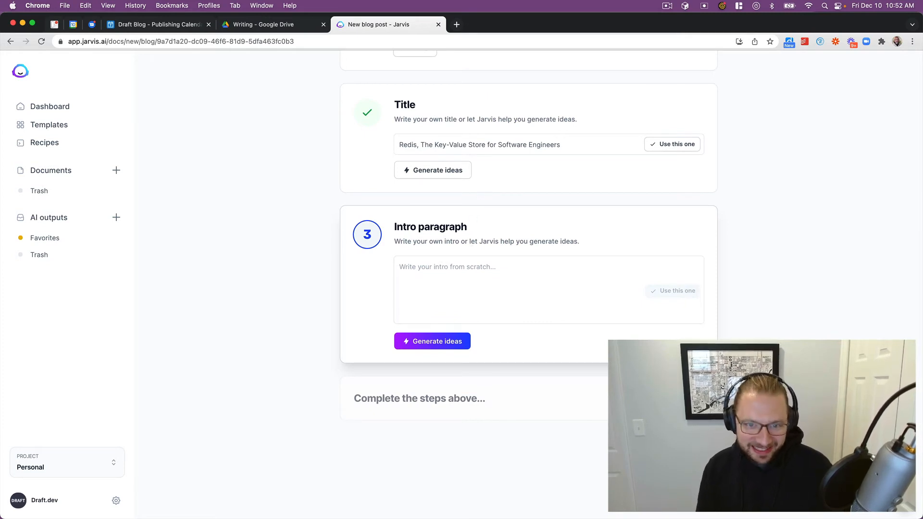
# Generate intro paragraph ideas and use the one beginning "Redis is a powerful key-value store that excels in what it does"
pyautogui.click(441, 340)
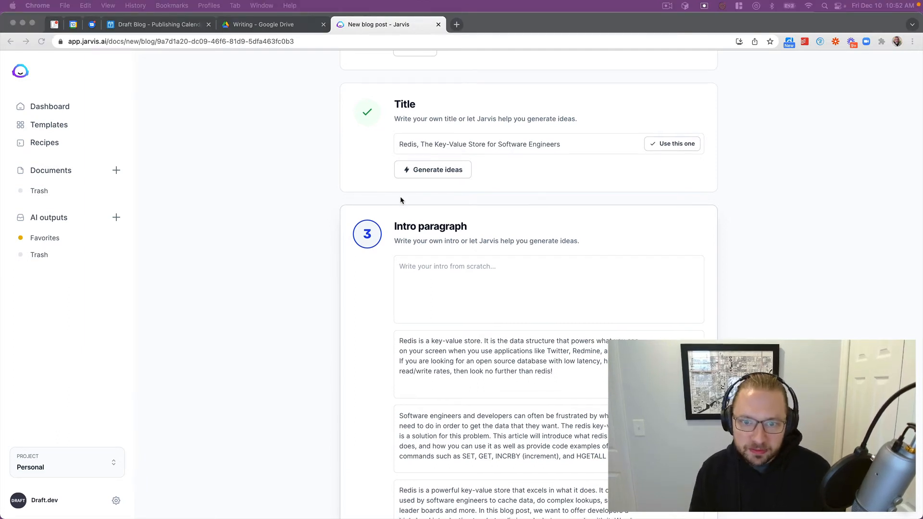
pyautogui.scroll(-5, 400, 197)
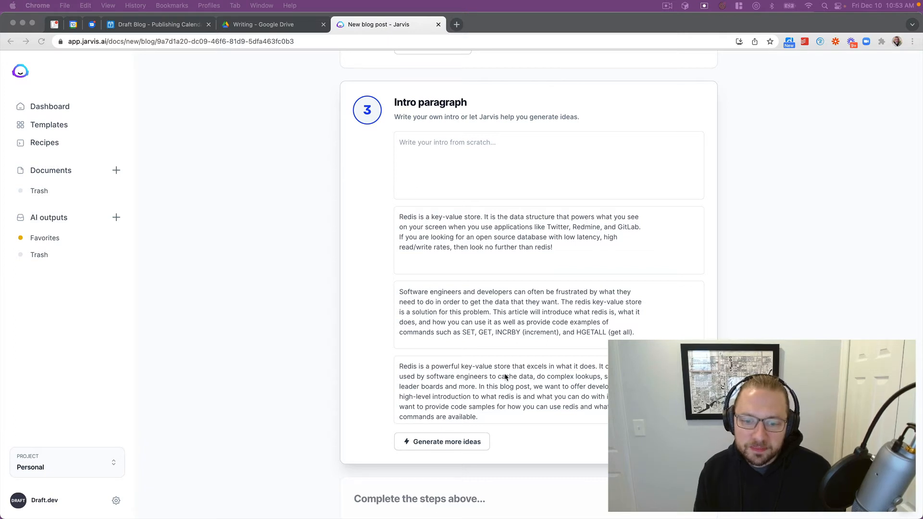
pyautogui.click(554, 245)
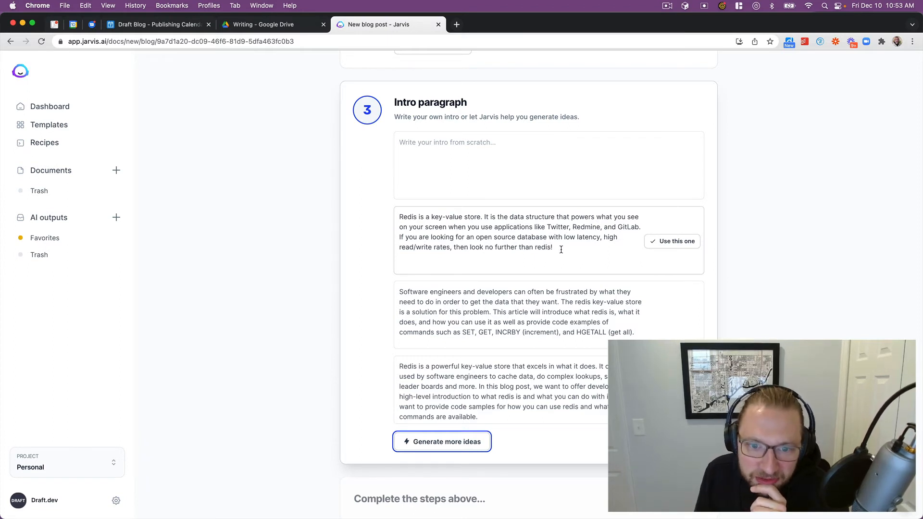
pyautogui.scroll(-3, 561, 249)
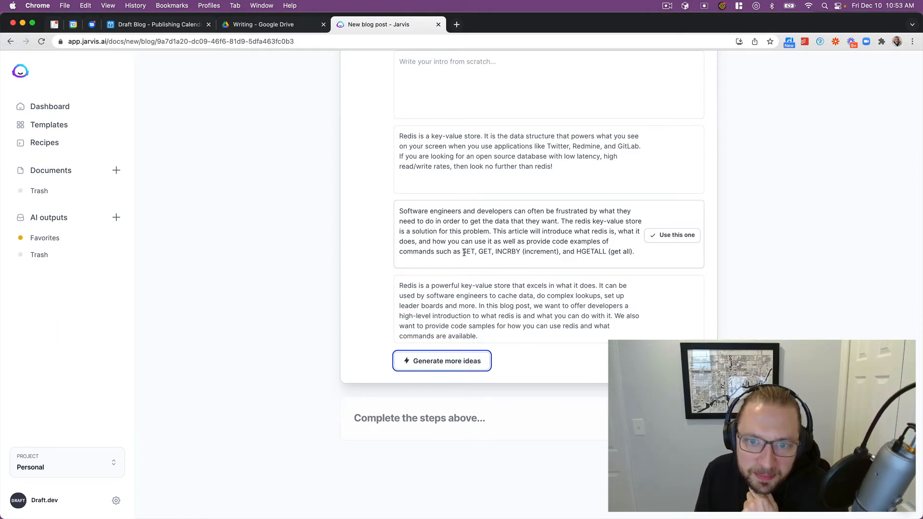
pyautogui.moveTo(674, 241)
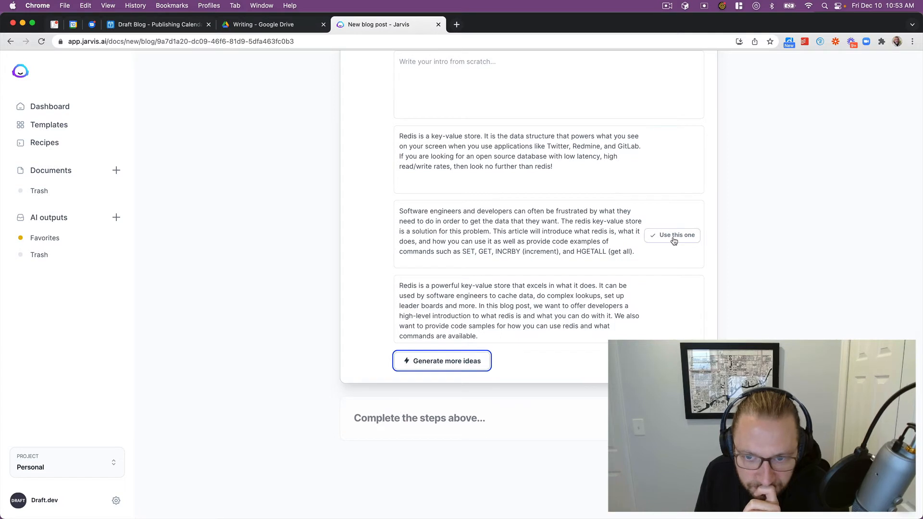
pyautogui.moveTo(638, 313)
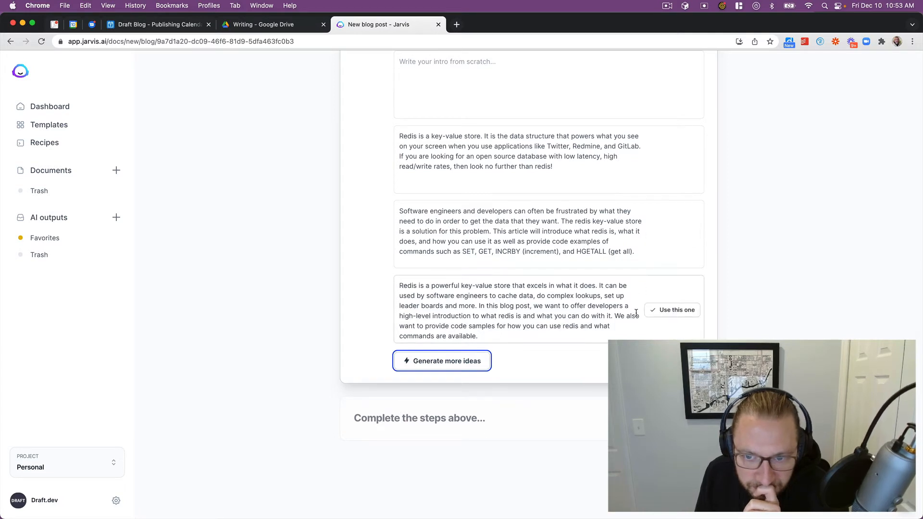
pyautogui.click(665, 312)
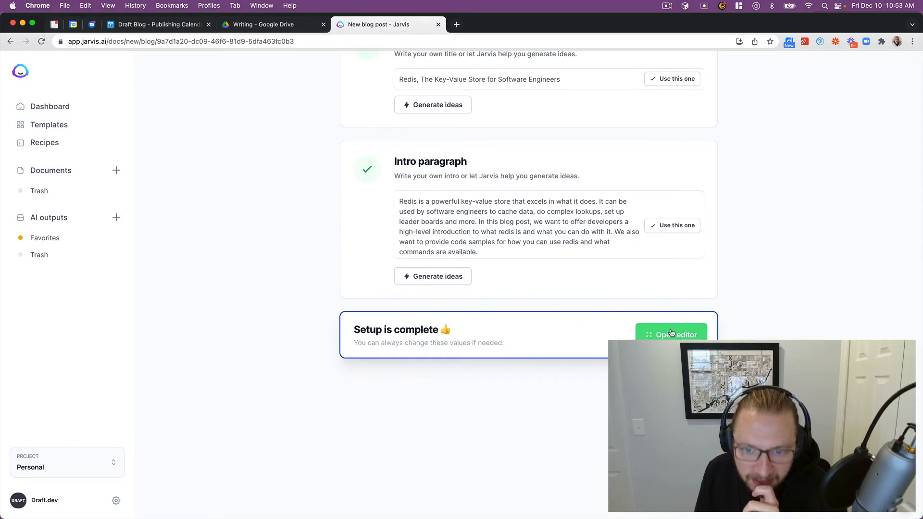
# Open the post in the editor and have the AI compose text below the intro from the prompt "History of redis"
pyautogui.click(671, 333)
pyautogui.press('Return')
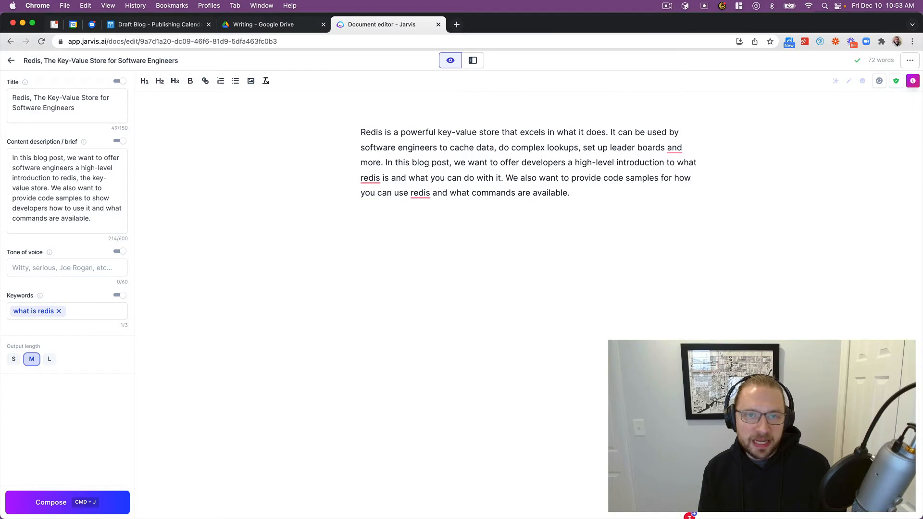
pyautogui.write('R')
pyautogui.press('BackSpace')
pyautogui.write('History of redis')
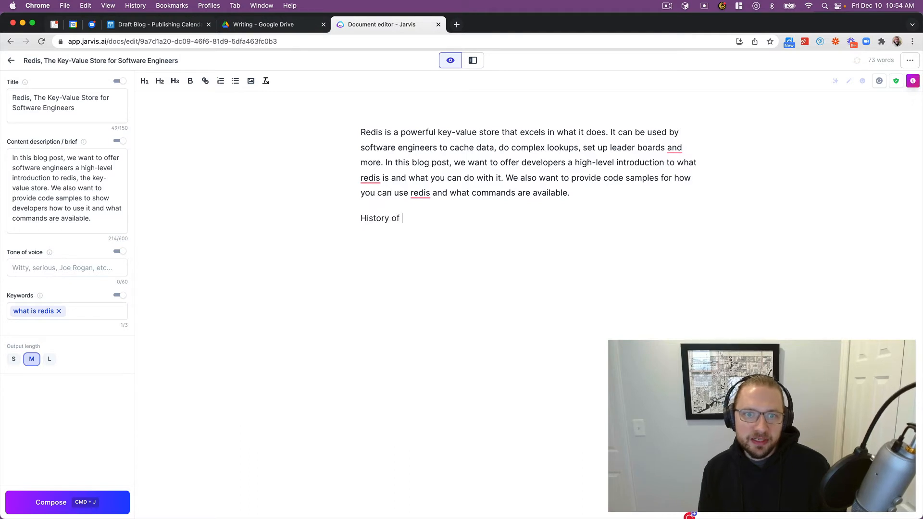
pyautogui.press('super+j')
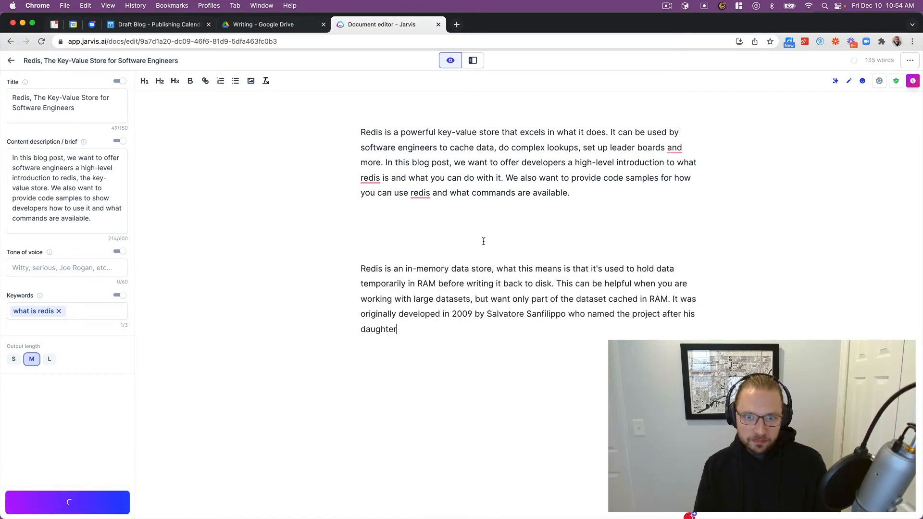
pyautogui.click(453, 348)
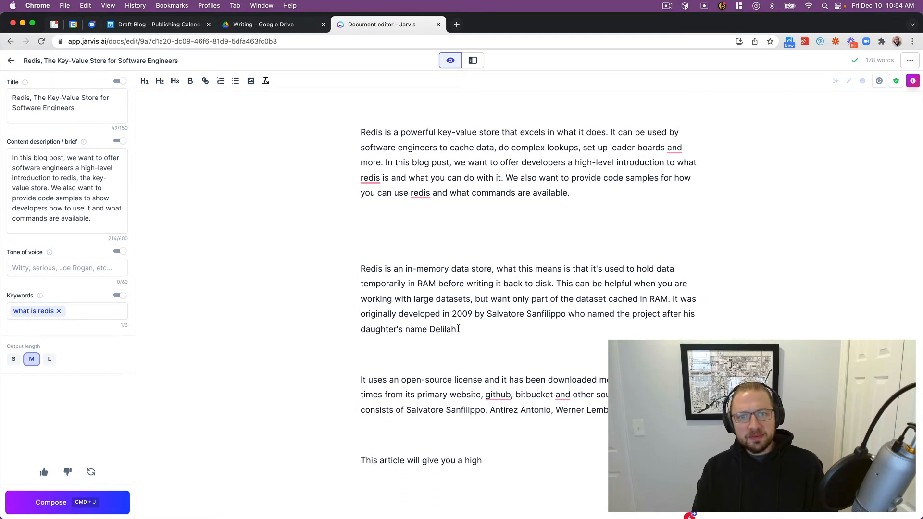
pyautogui.scroll(-1, 461, 334)
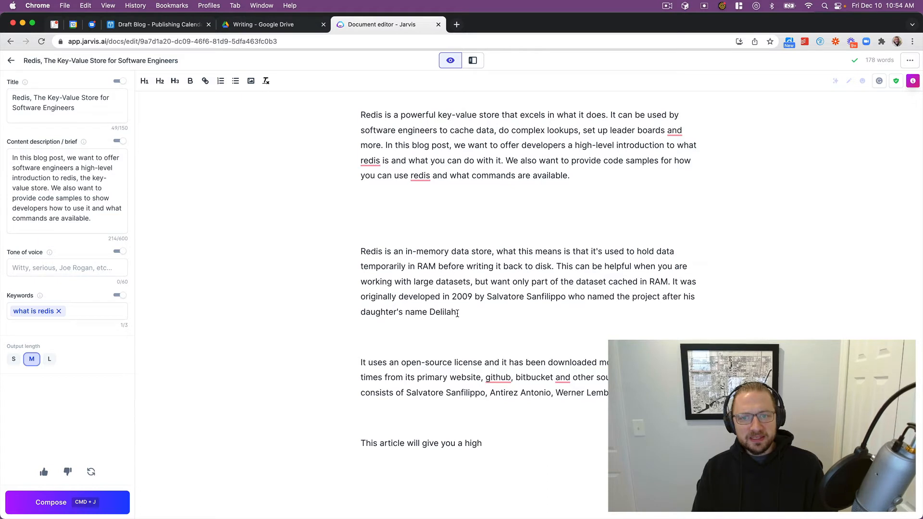
pyautogui.scroll(-1, 427, 315)
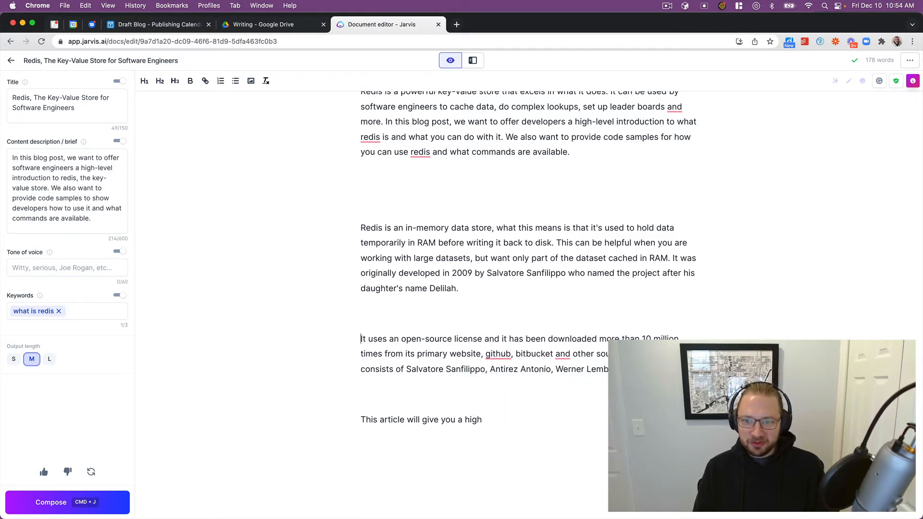
# Search the web for the first core team member named in the generated text and check the redis.com article about him
pyautogui.moveTo(625, 355); pyautogui.dragTo(466, 370)
pyautogui.doubleClick(420, 371)
pyautogui.press('super+c')
pyautogui.press('super+t')
pyautogui.press('super+v')
pyautogui.press('Return')
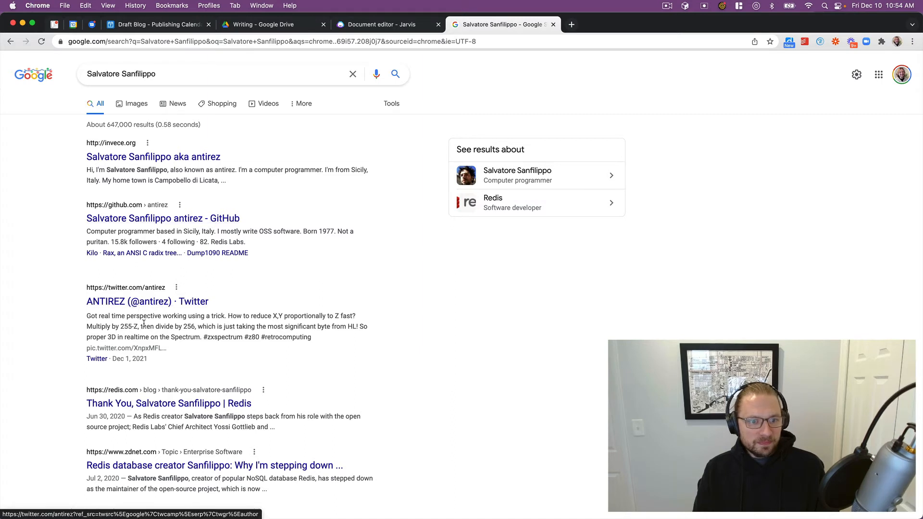
pyautogui.click(205, 407)
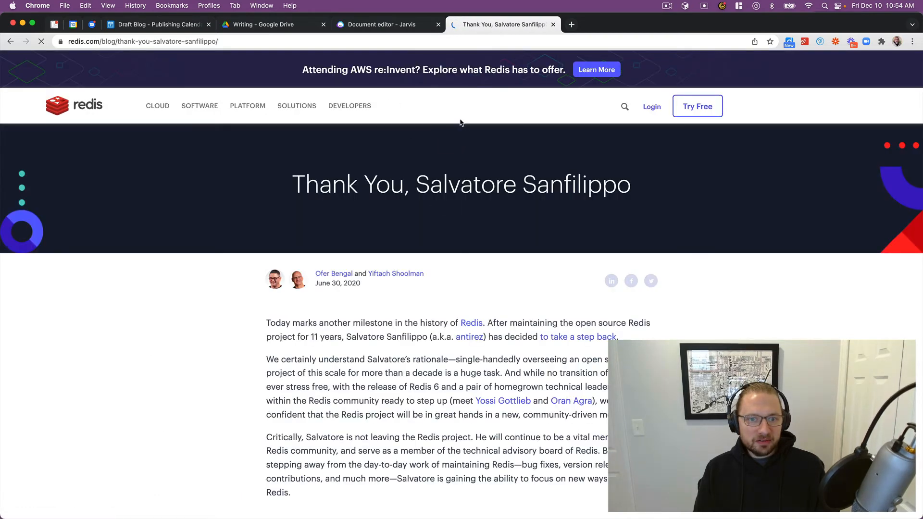
pyautogui.click(552, 24)
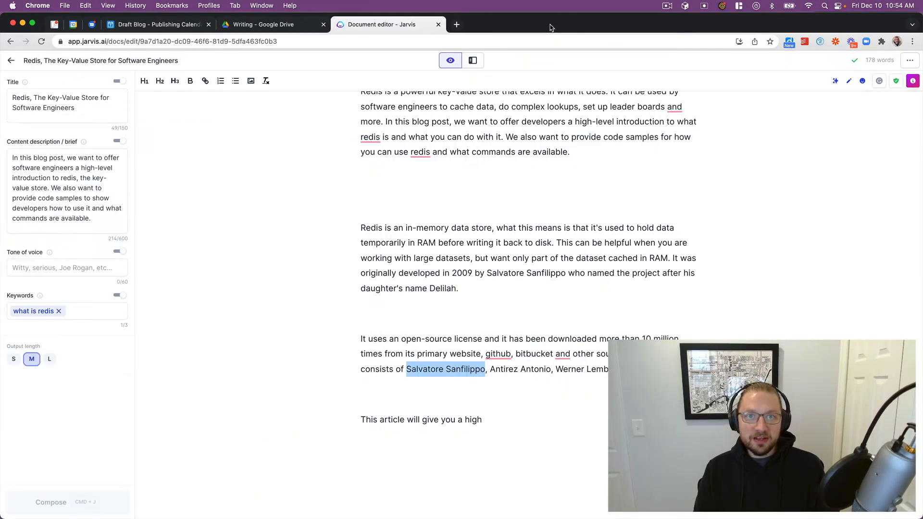
# Have the AI continue the unfinished sentence "This article will give you a high" at the end of the document
pyautogui.click(477, 269)
pyautogui.scroll(-3, 481, 272)
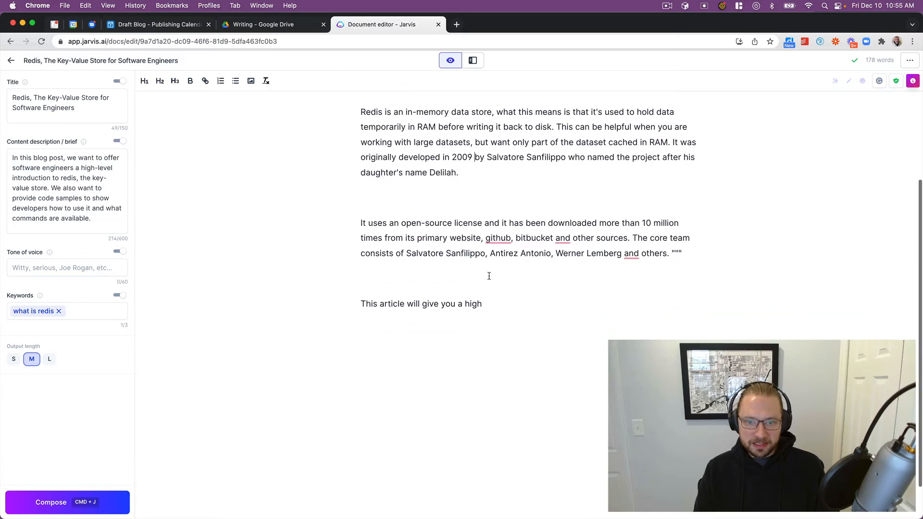
pyautogui.click(494, 292)
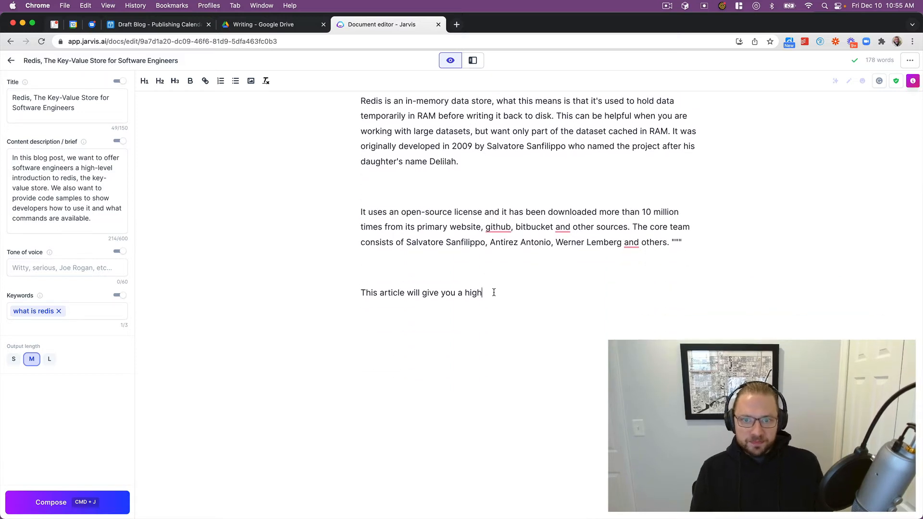
pyautogui.press('super+j')
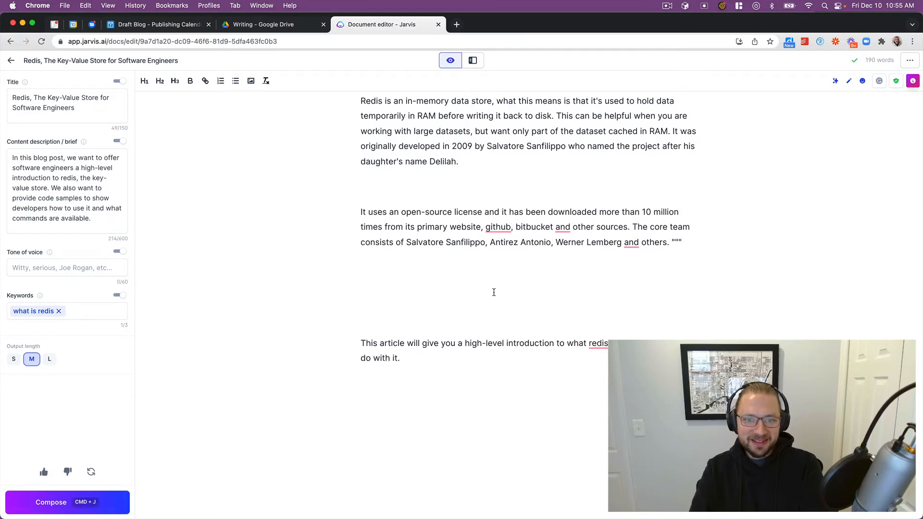
# Remove the stray quotation marks after "and others." and the empty lines between the generated paragraphs
pyautogui.press('Return')
pyautogui.scroll(5, 477, 287)
pyautogui.scroll(-3, 477, 287)
pyautogui.click(430, 367)
pyautogui.press('BackSpace')
pyautogui.press('BackSpace')
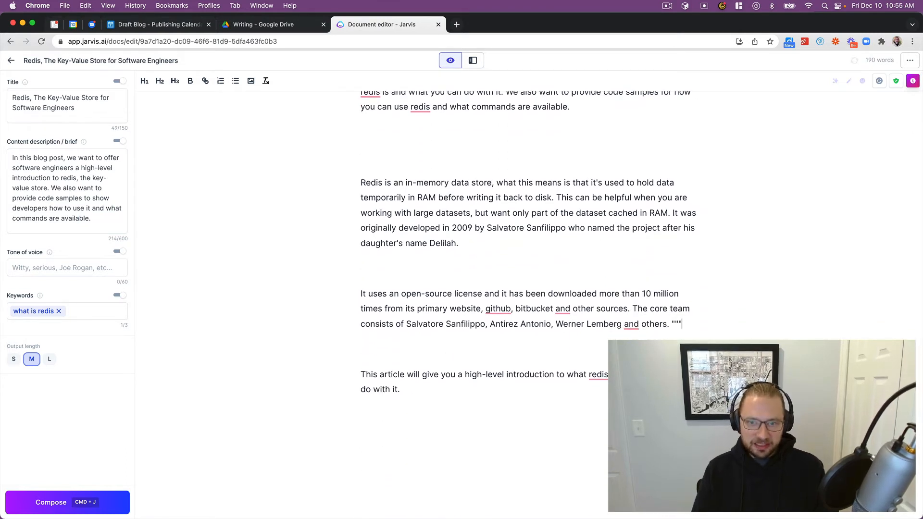
pyautogui.press('Delete')
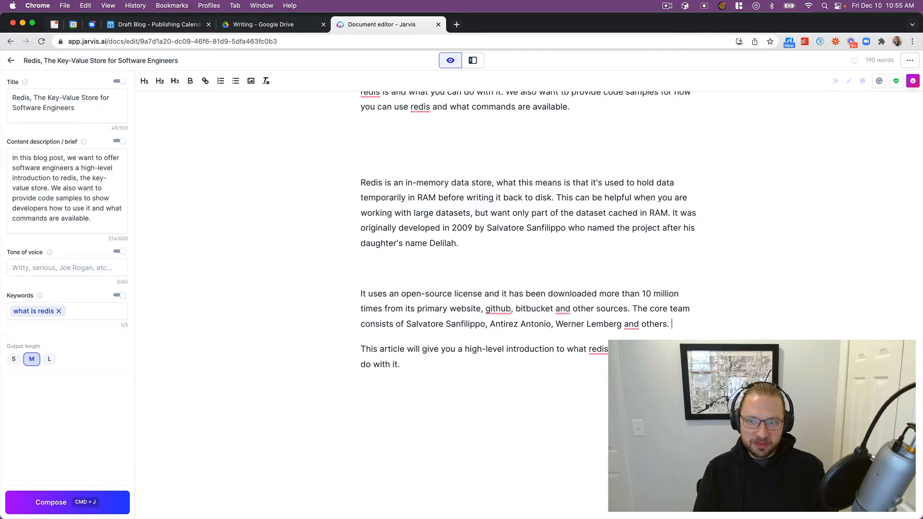
pyautogui.click(400, 276)
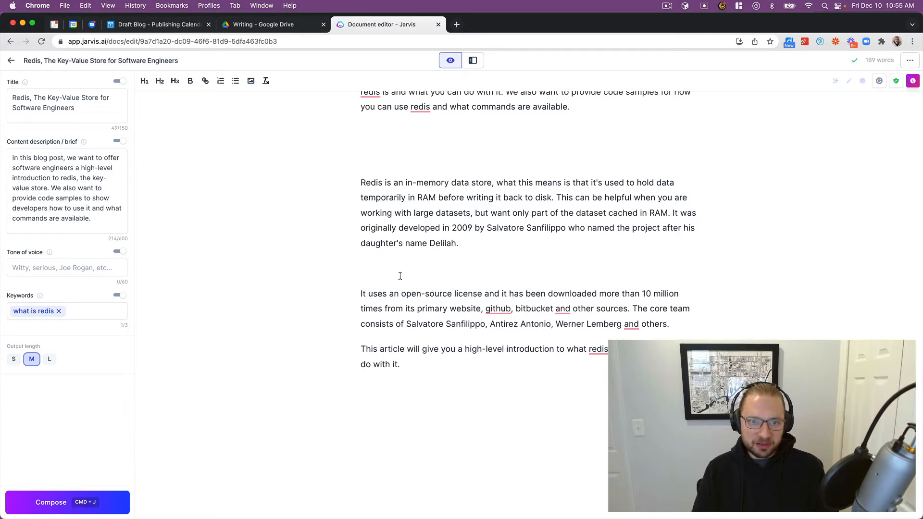
pyautogui.press('BackSpace')
pyautogui.click(374, 153)
pyautogui.press('BackSpace')
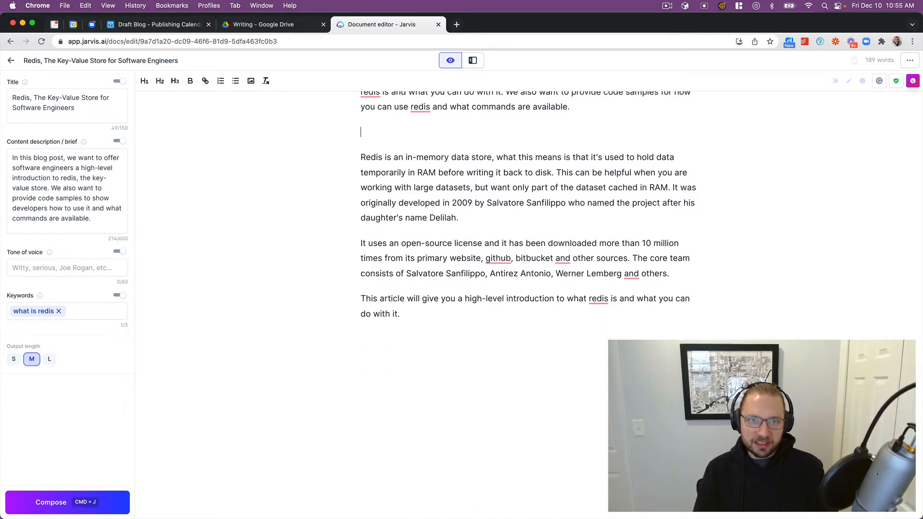
pyautogui.press('BackSpace')
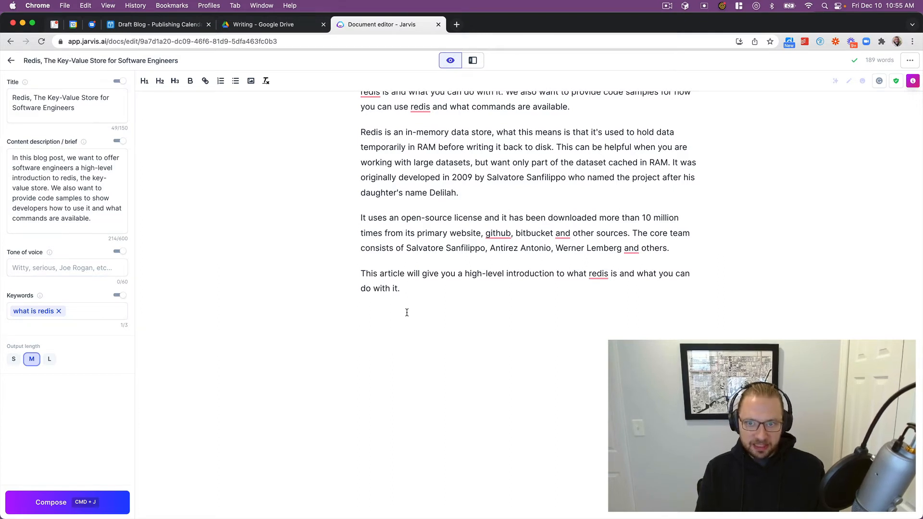
# Compose another section at the end of the document from the prompt "How redis works"
pyautogui.scroll(2, 407, 312)
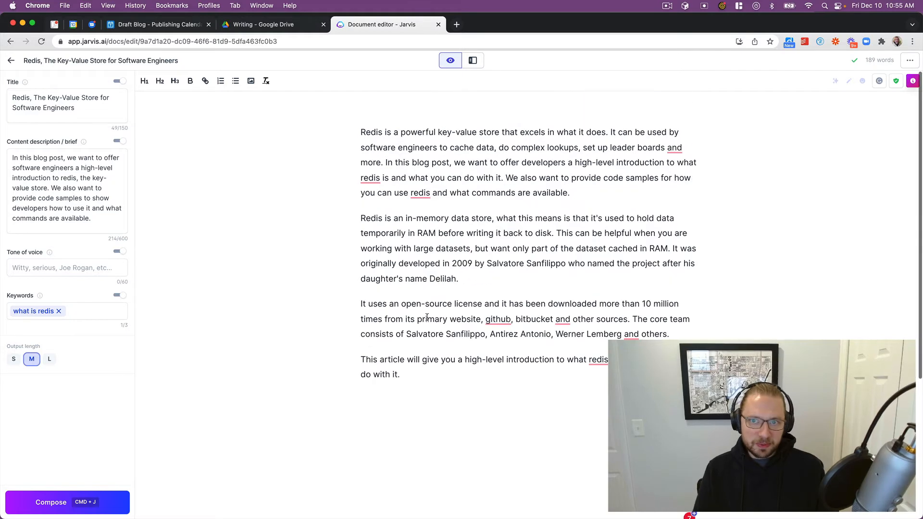
pyautogui.scroll(-3, 433, 298)
pyautogui.write('How redis works')
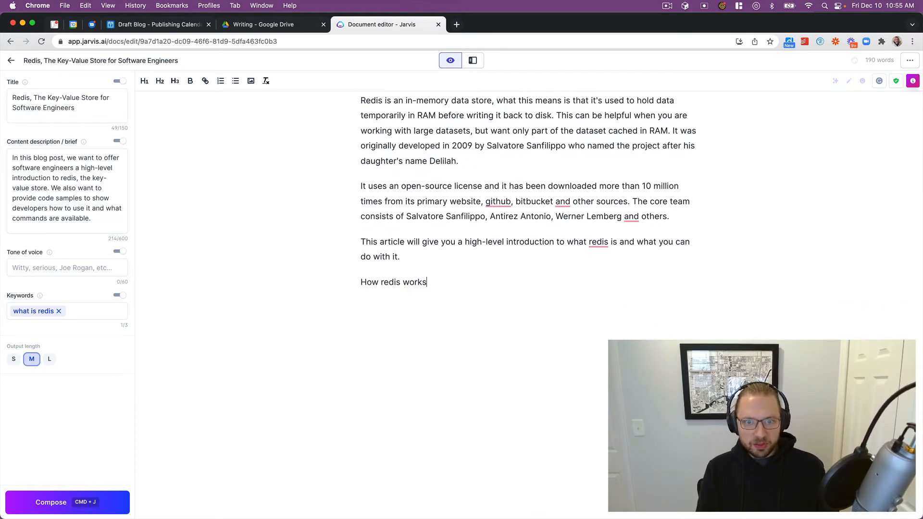
pyautogui.press('shift+super+Left')
pyautogui.press('super+j')
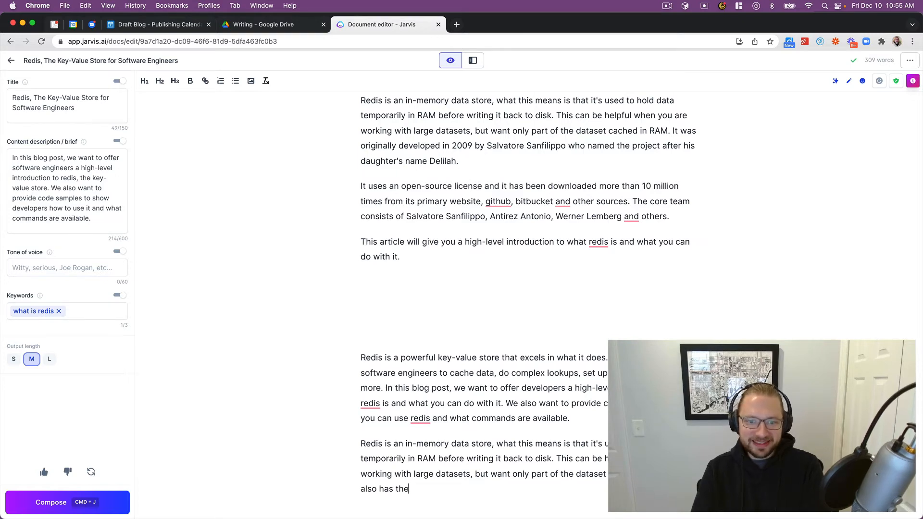
pyautogui.scroll(-5, 440, 306)
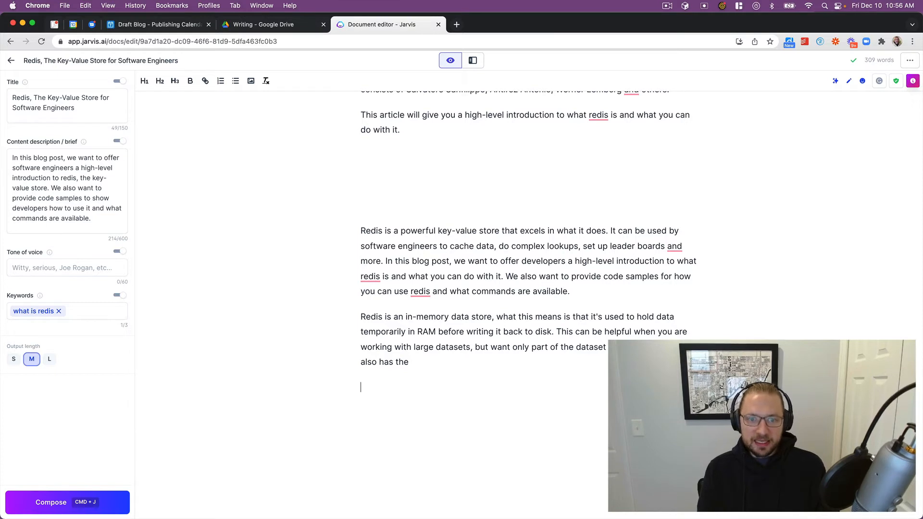
# Compose a further section below it from the prompt "How to use redis"
pyautogui.write('How to ')
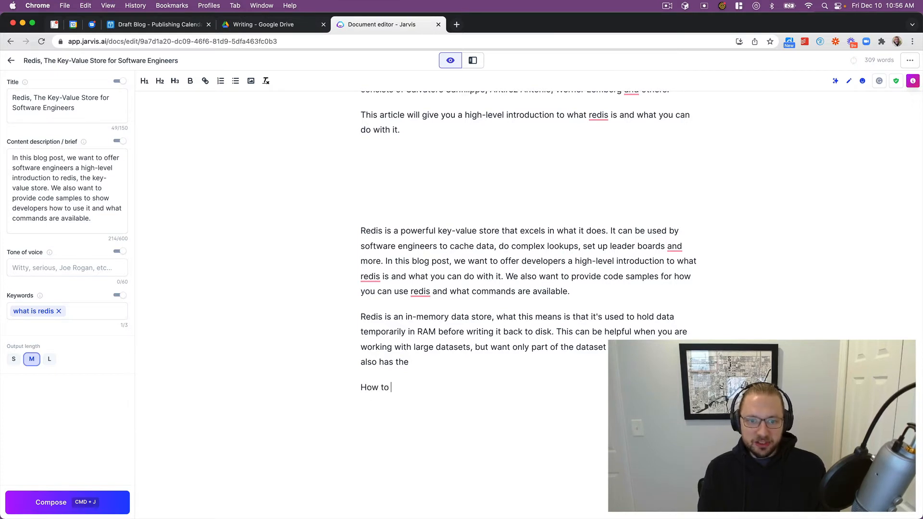
pyautogui.write('use redis')
pyautogui.press('super+shift+Left')
pyautogui.press('super+j')
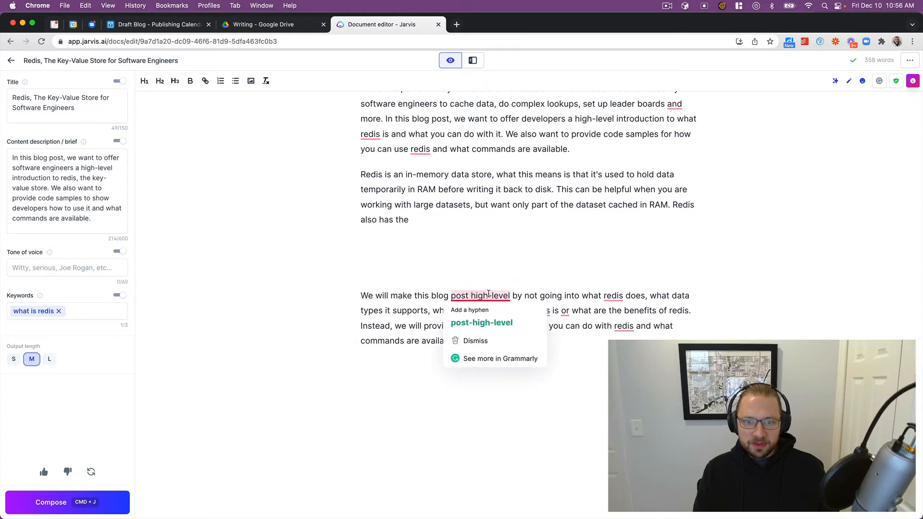
# Compose command examples at the end of the document from the prompt "Code samples in redis"
pyautogui.press('Return')
pyautogui.press('Return')
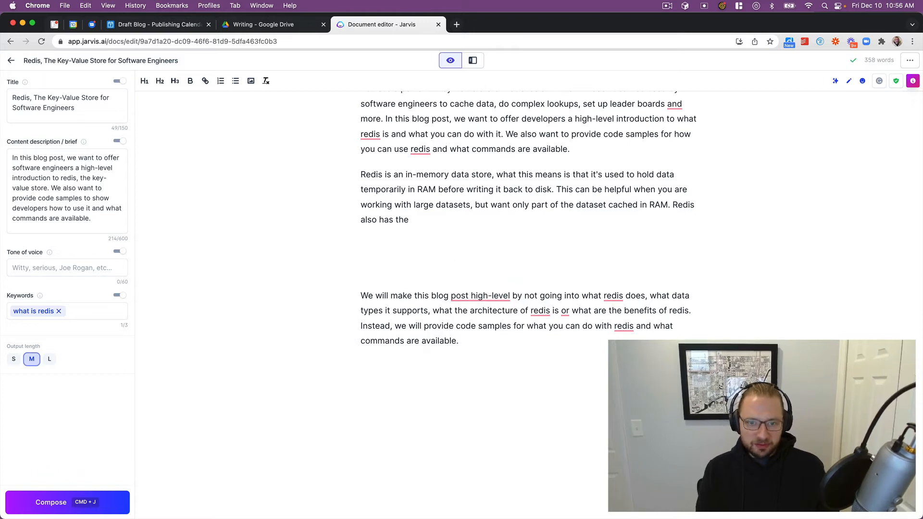
pyautogui.write('Code samp')
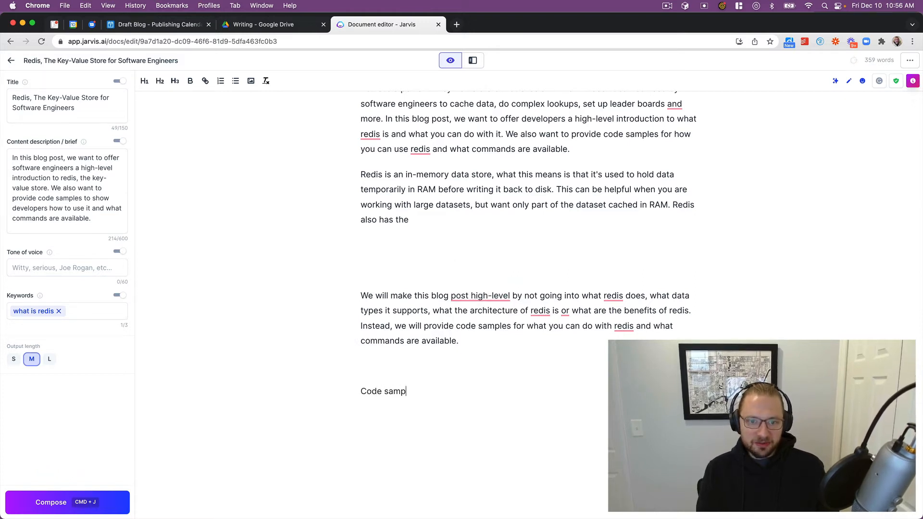
pyautogui.write('les in redis')
pyautogui.press('super+shift+Left')
pyautogui.press('super+j')
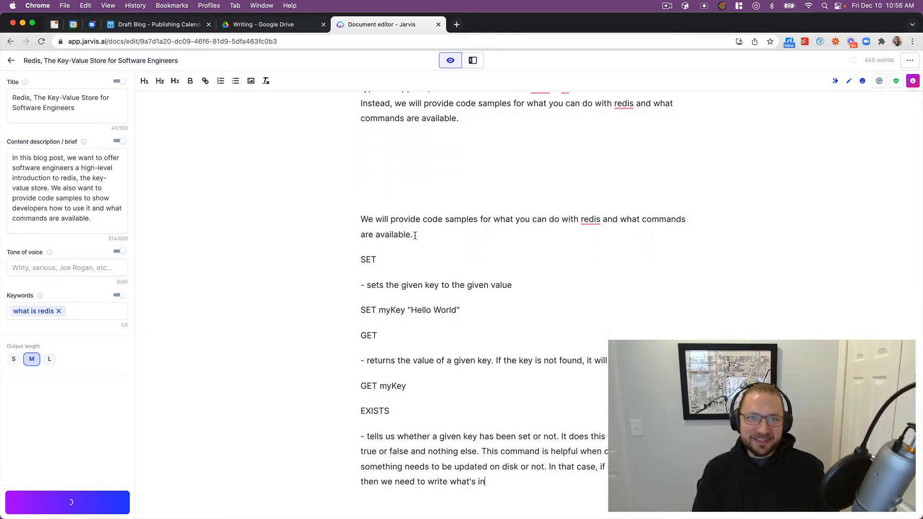
# Delete the repeated "We will provide code samples" sentence and the empty lines above the SET command
pyautogui.moveTo(415, 236); pyautogui.dragTo(382, 140)
pyautogui.press('BackSpace')
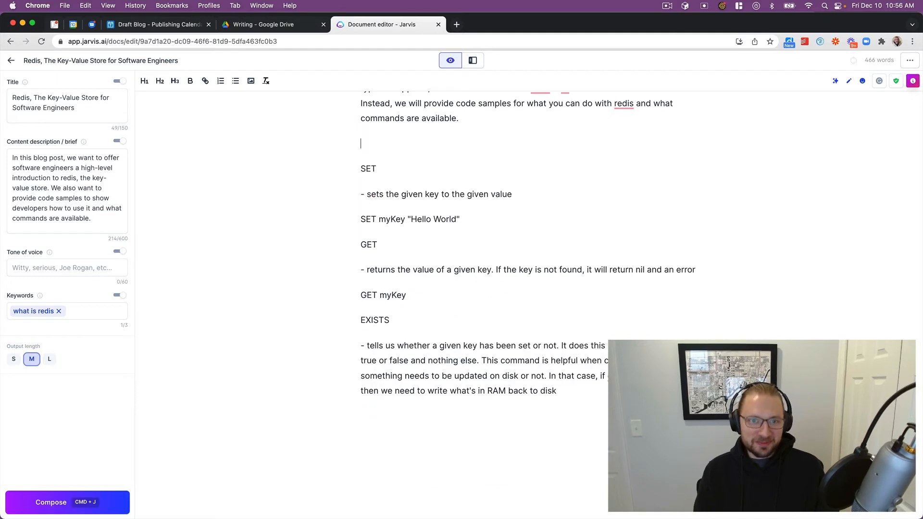
pyautogui.scroll(2, 410, 158)
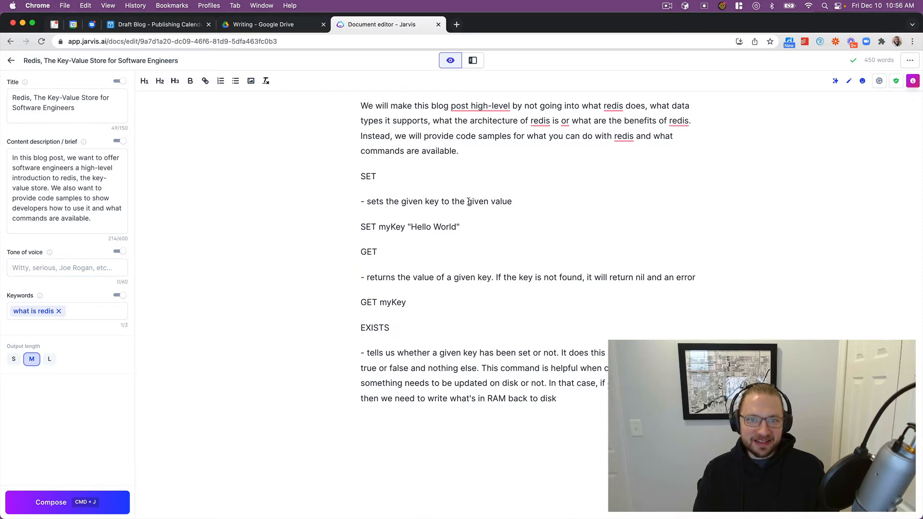
# Try out a "redis" prefix and a ">>" prefix in front of the SET myKey "Hello World" line
pyautogui.doubleClick(392, 227)
pyautogui.moveTo(493, 226); pyautogui.dragTo(345, 228)
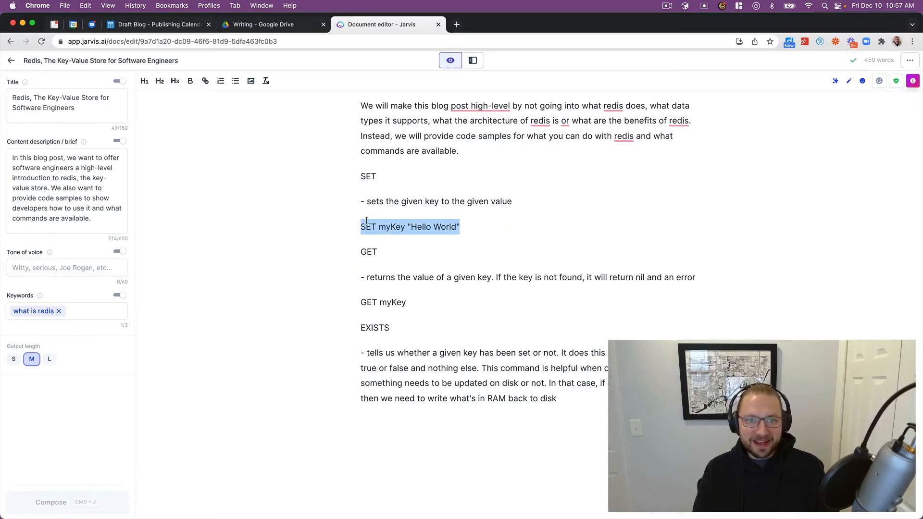
pyautogui.click(360, 227)
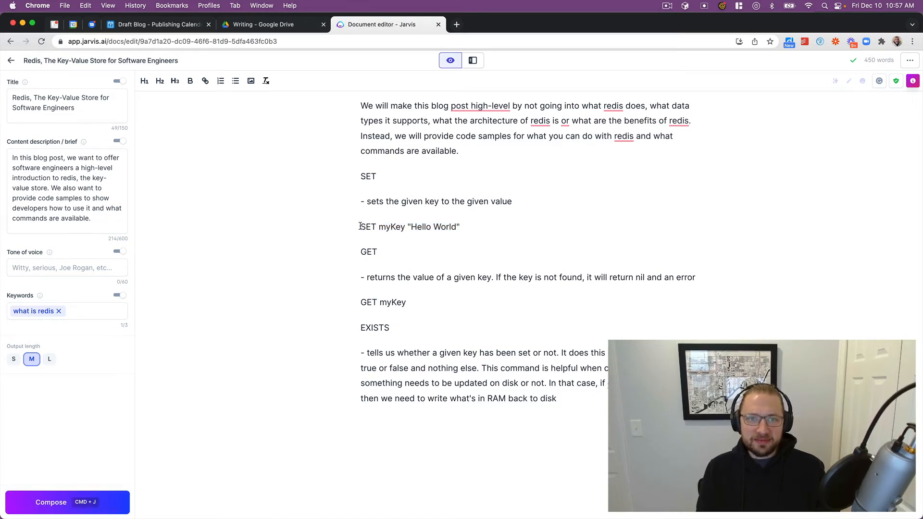
pyautogui.write('red')
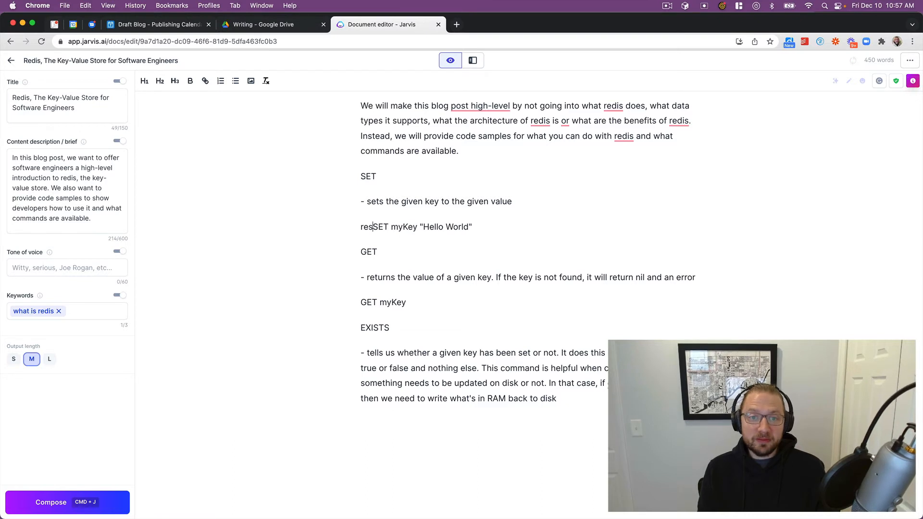
pyautogui.write('is')
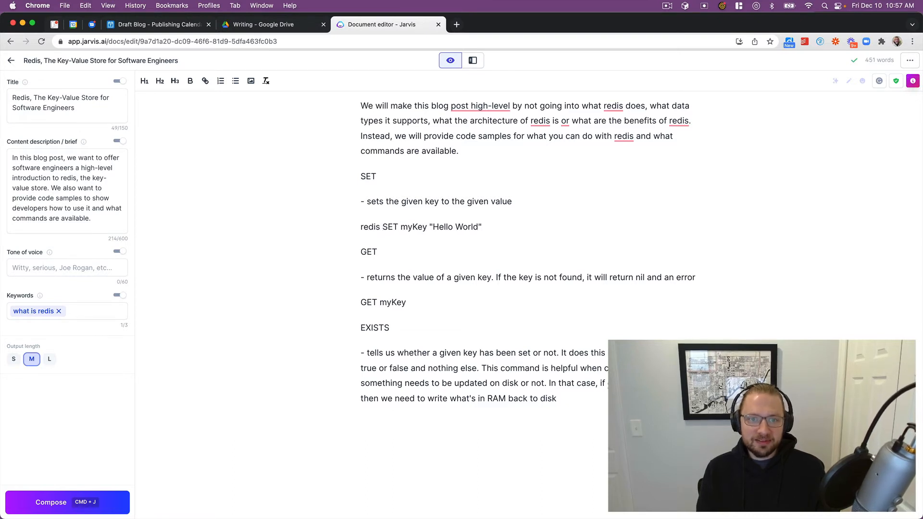
pyautogui.press('super+shift+Left')
pyautogui.press('BackSpace')
pyautogui.write('>>')
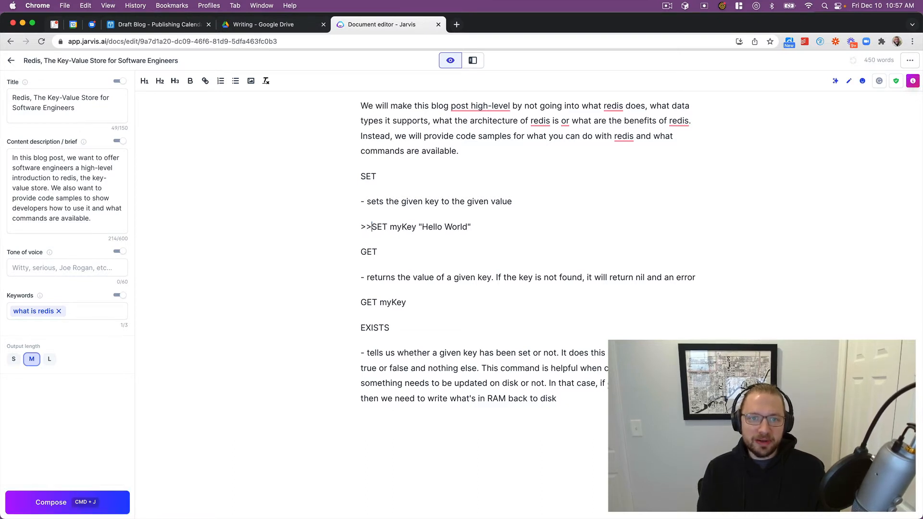
pyautogui.press('super+shift+Left')
pyautogui.press('BackSpace')
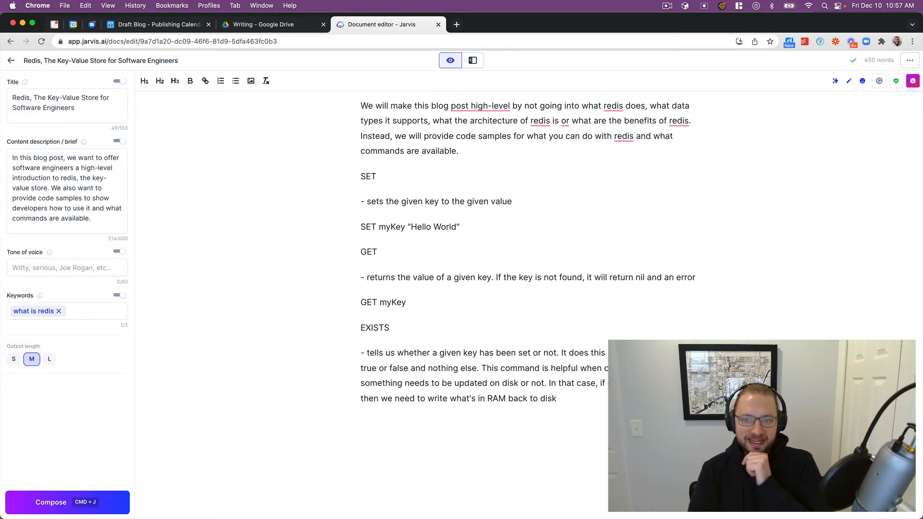
pyautogui.press('super+j')
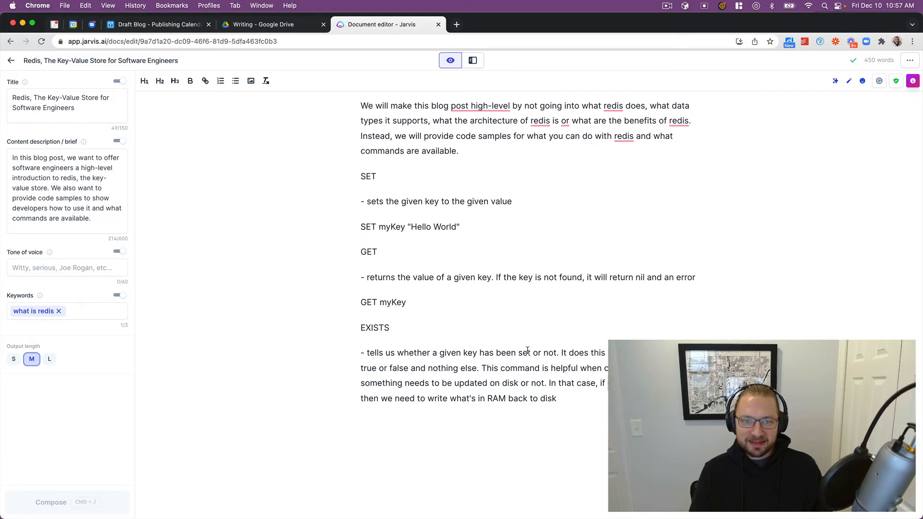
# Delete the empty lines above the "We will make this blog post high-level" paragraph and above the second "Redis is a powerful key-value store" paragraph
pyautogui.scroll(3, 527, 350)
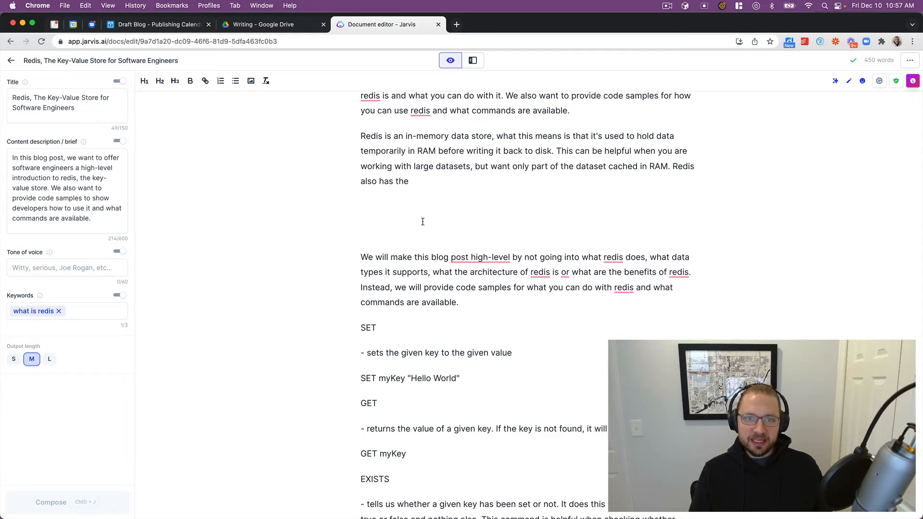
pyautogui.scroll(-2, 423, 222)
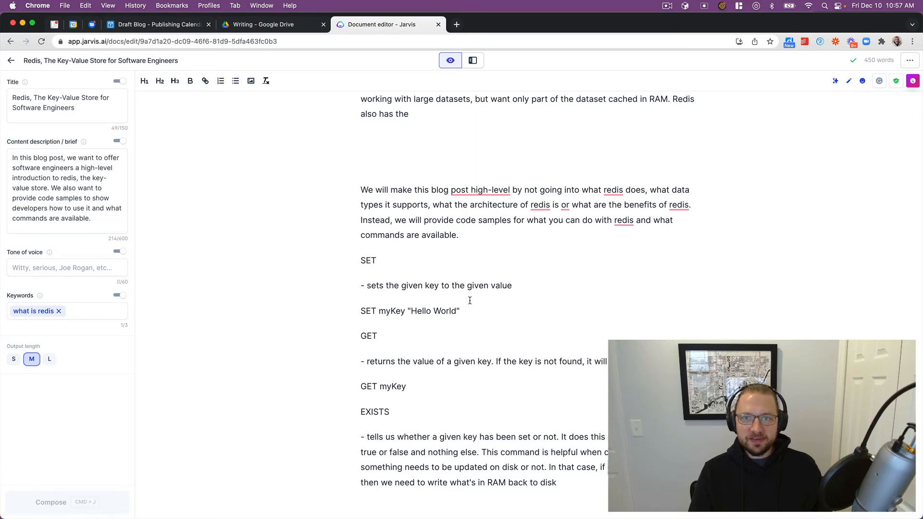
pyautogui.scroll(5, 513, 284)
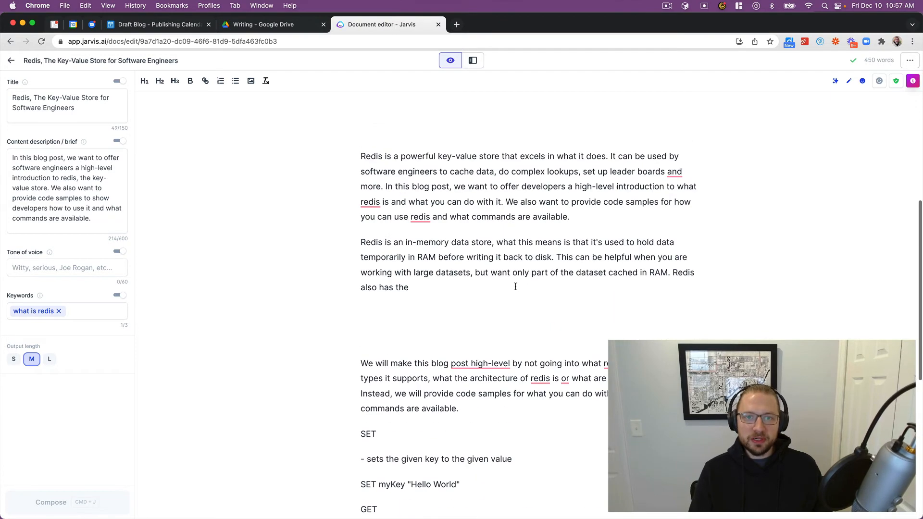
pyautogui.click(451, 333)
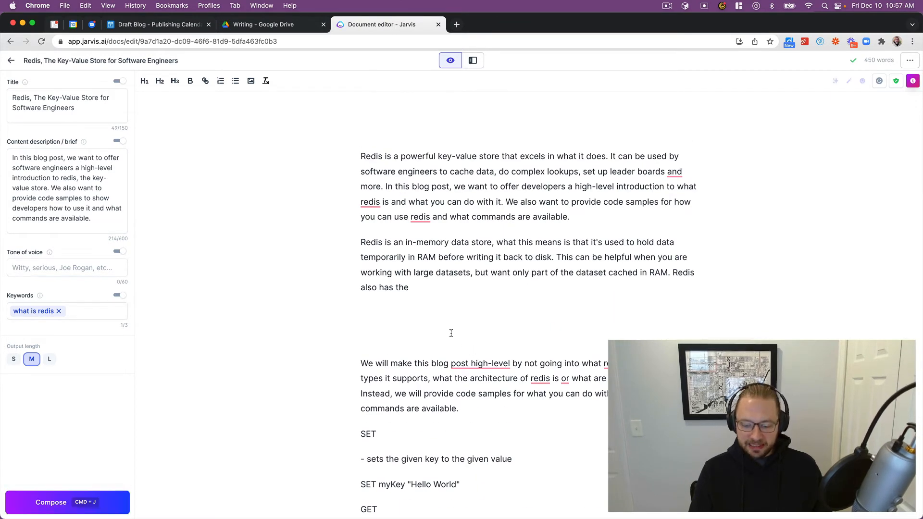
pyautogui.press('BackSpace')
pyautogui.press('BackSpace')
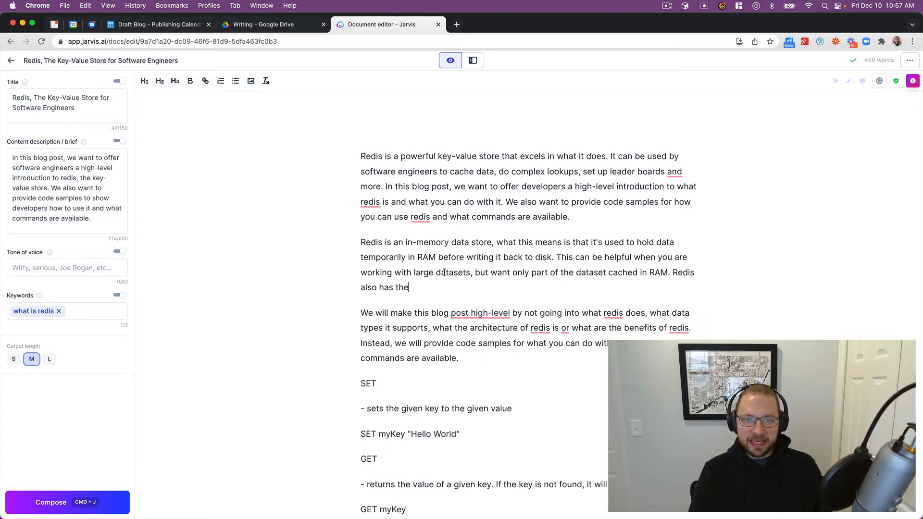
pyautogui.scroll(2, 449, 275)
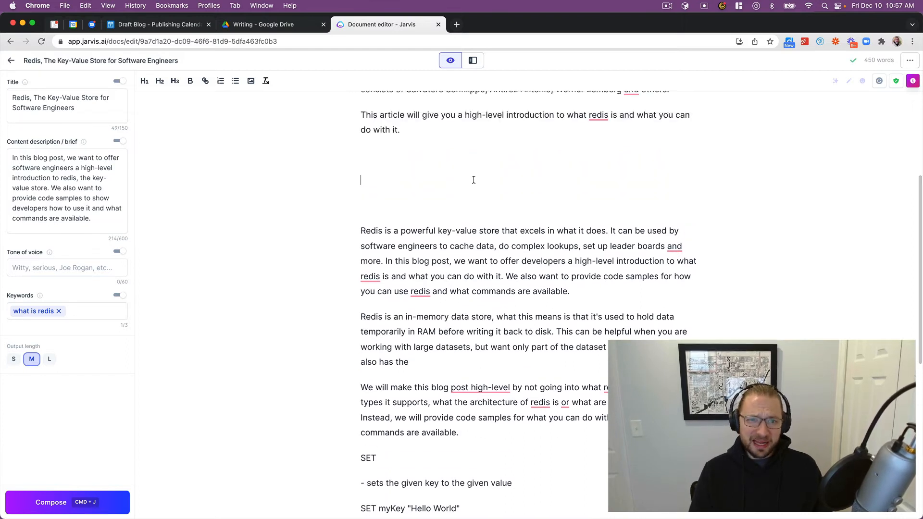
pyautogui.click(471, 179)
pyautogui.press('BackSpace')
pyautogui.press('BackSpace')
pyautogui.press('BackSpace')
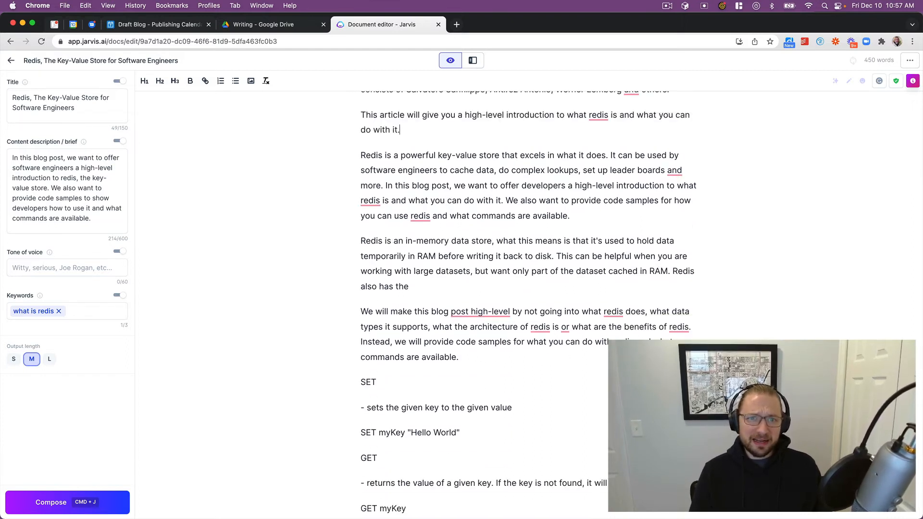
pyautogui.scroll(4, 435, 148)
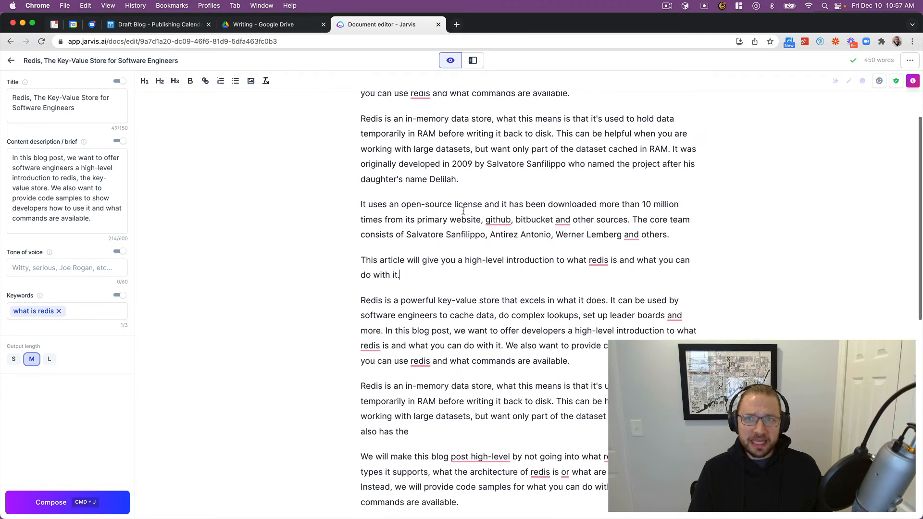
pyautogui.scroll(-5, 462, 157)
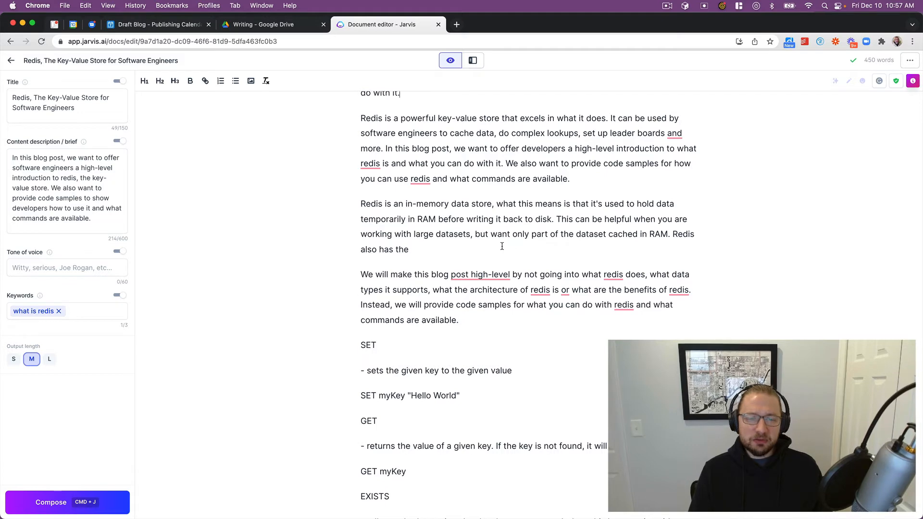
pyautogui.scroll(6, 498, 246)
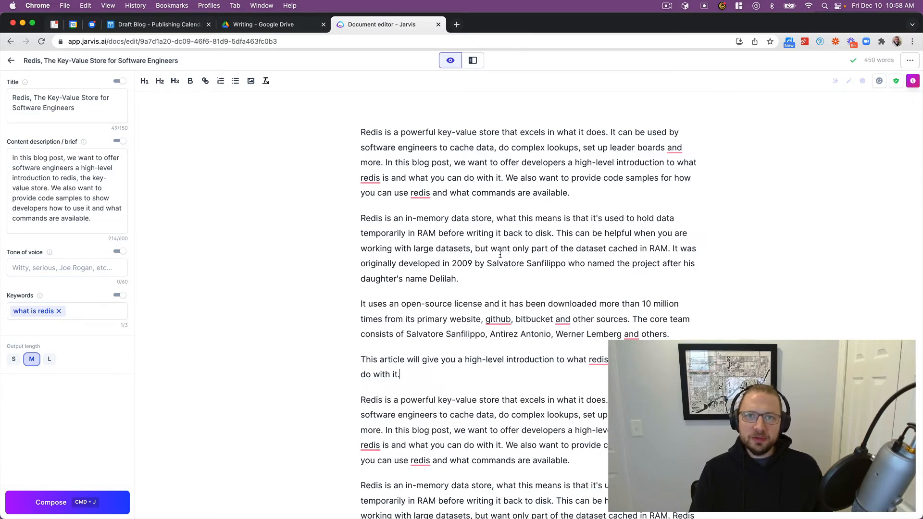
pyautogui.scroll(-15, 499, 254)
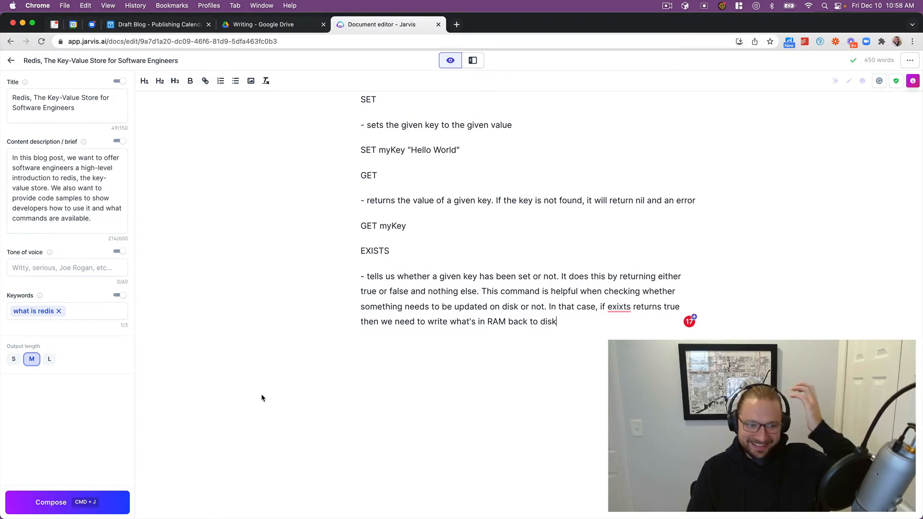
# Leave the Redis document and create a new document with the blog post workflow
pyautogui.click(11, 62)
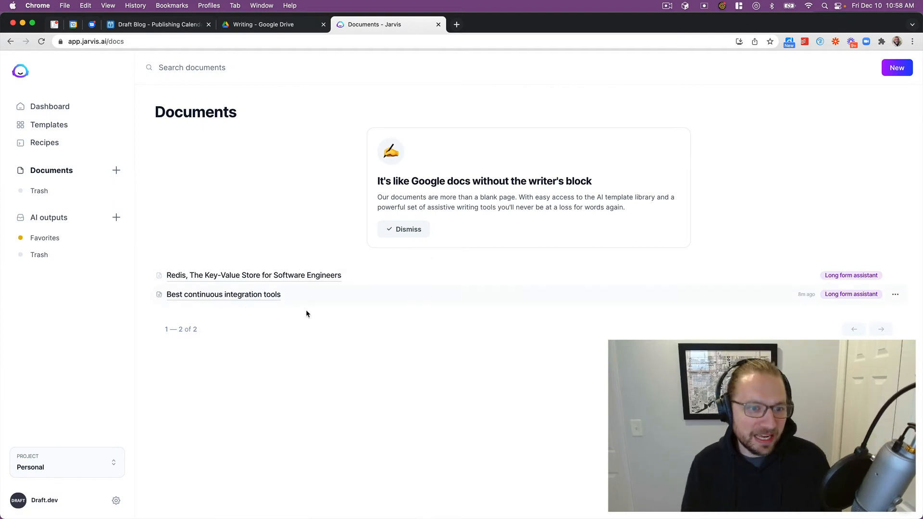
pyautogui.click(896, 68)
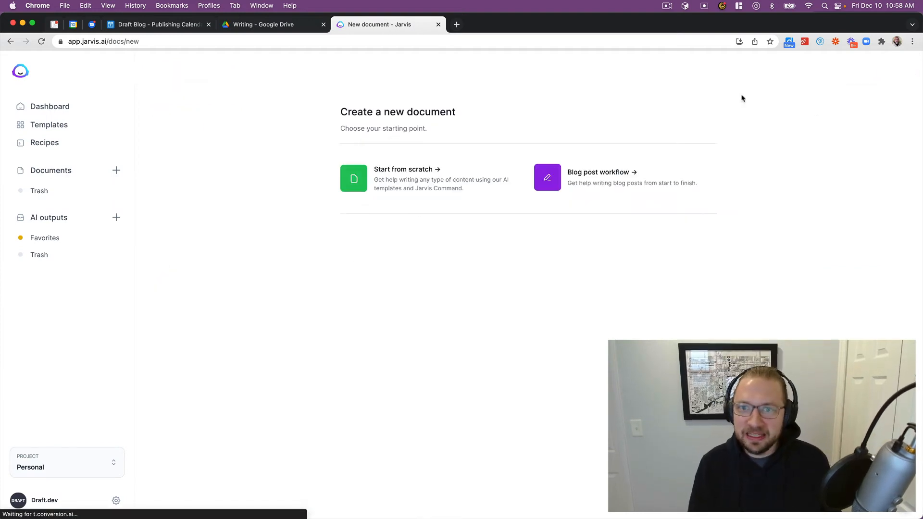
pyautogui.click(588, 184)
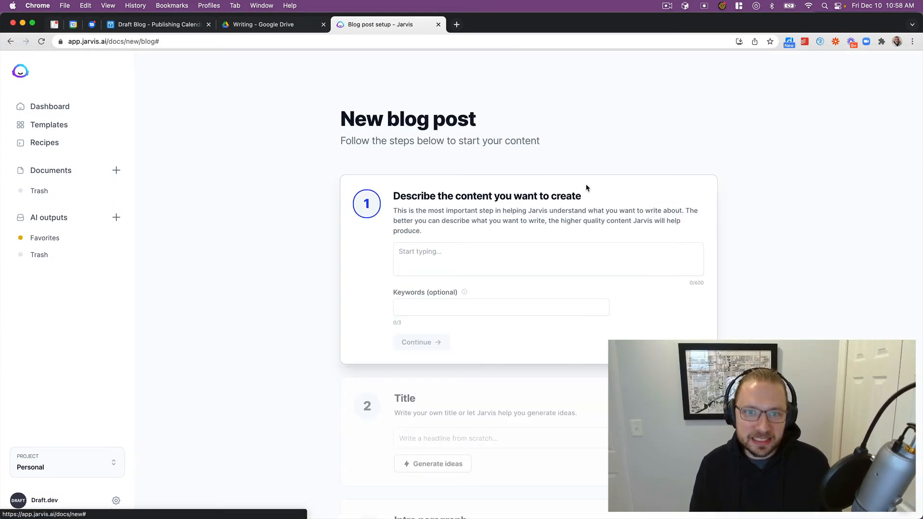
# Describe the content as a tutorial showing new software developers how to get started with NodeJS by building a single-page application that says "Hello, World!"
pyautogui.click(479, 254)
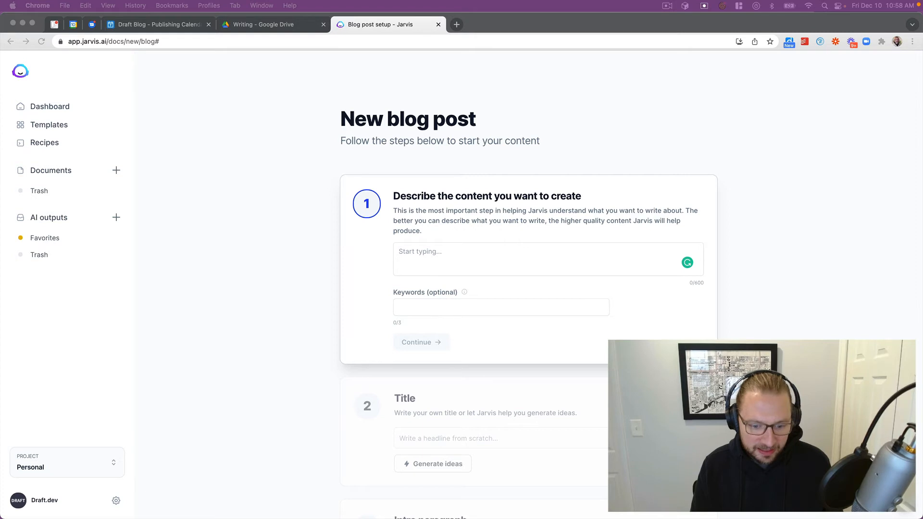
pyautogui.click(497, 253)
pyautogui.write('In this tutorial, we\'d like to show new software developers how to get started with NodeJS. They will build a small application with a single page that says "Hello, World!"')
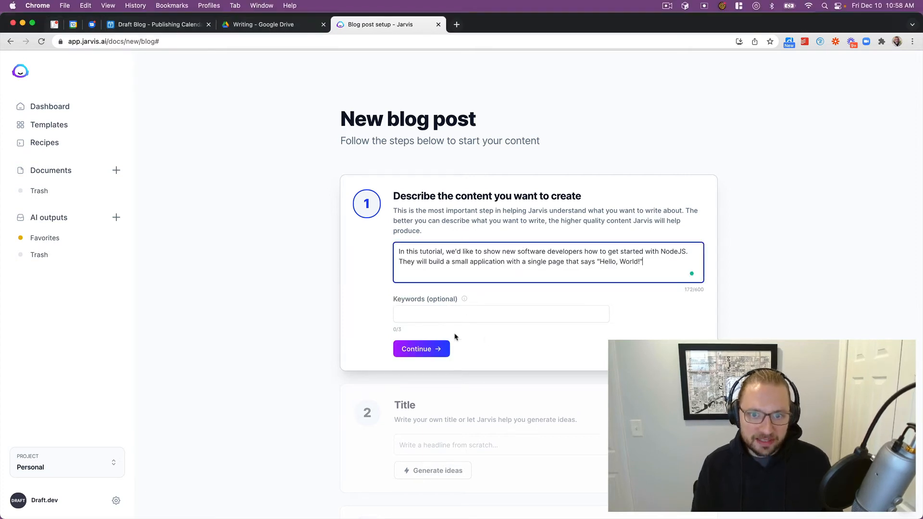
# Add the keyword "creating a nodejs application" and continue to the title stage
pyautogui.click(457, 317)
pyautogui.scroll(-3, 458, 316)
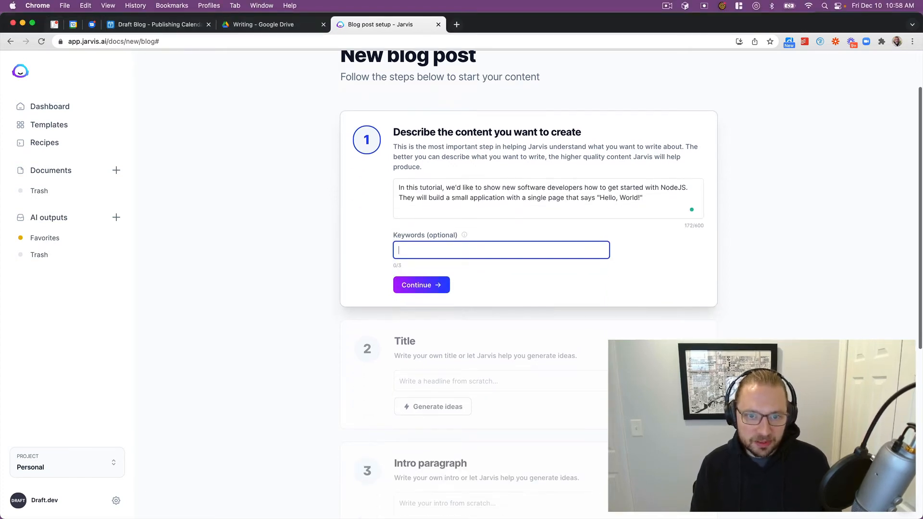
pyautogui.press('super+Tab')
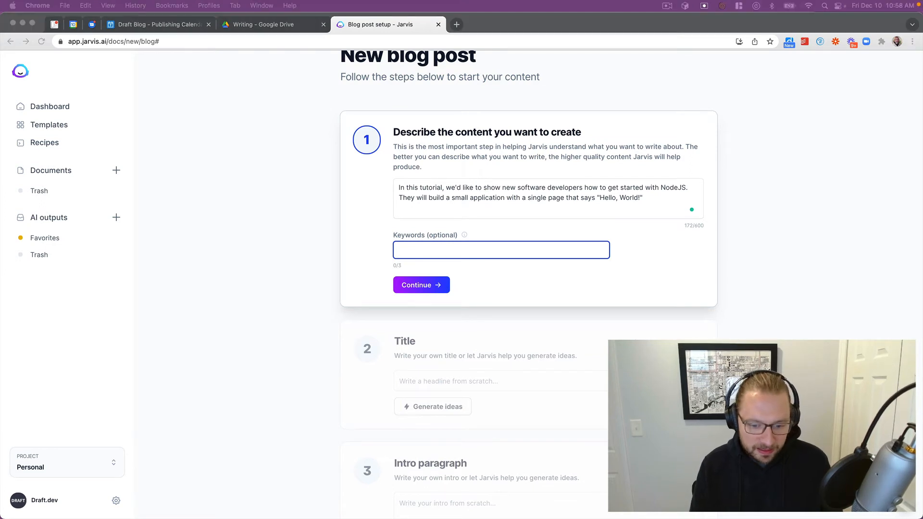
pyautogui.press('super+Tab')
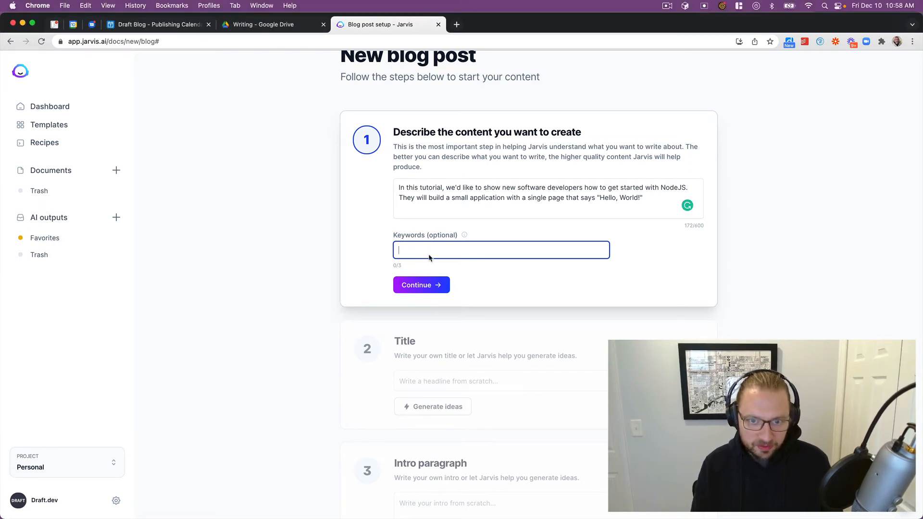
pyautogui.write('creating a nodejs ')
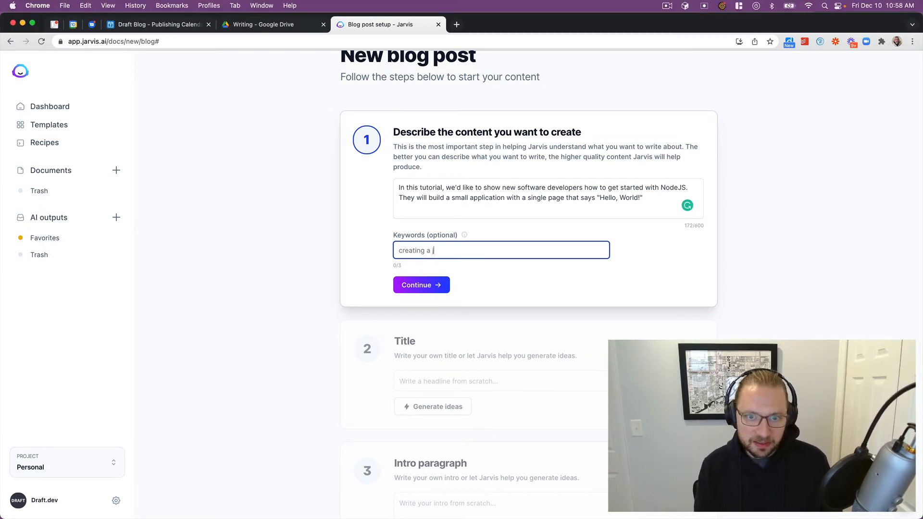
pyautogui.write('applicaiton')
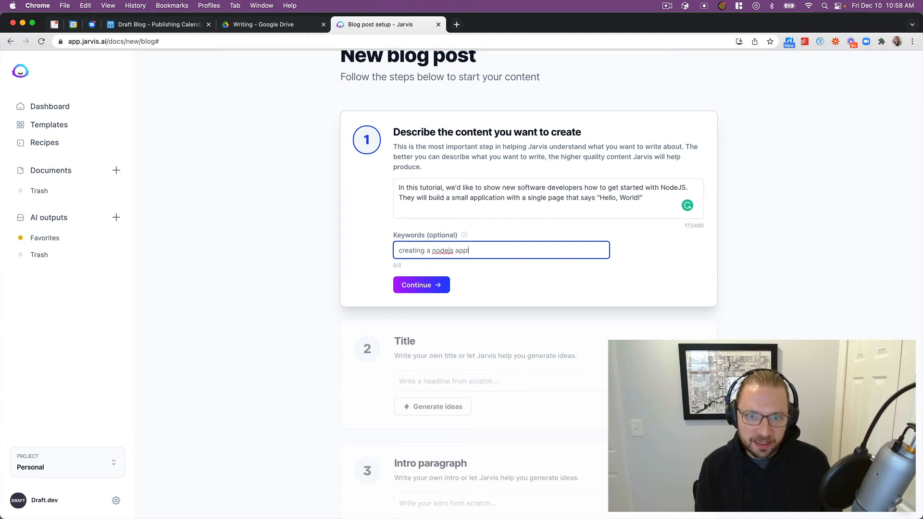
pyautogui.press('BackSpace')
pyautogui.write('tion')
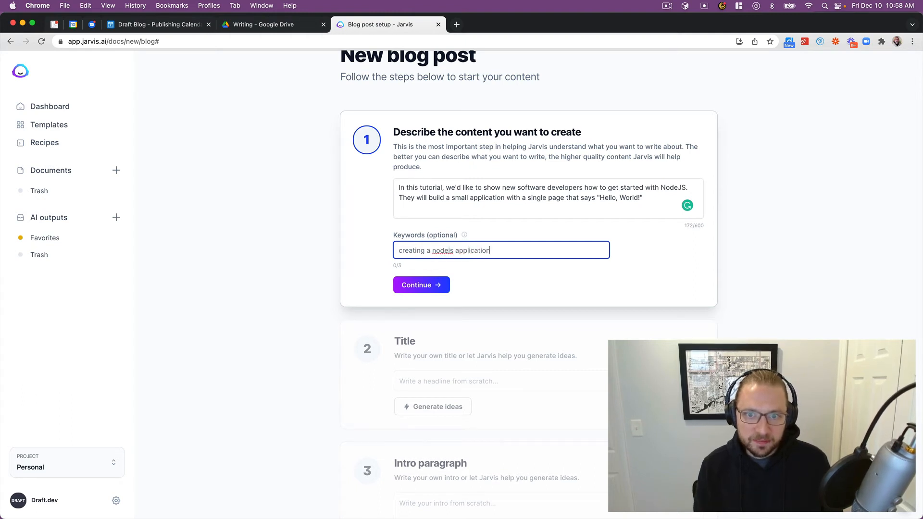
pyautogui.press('Return')
pyautogui.click(437, 285)
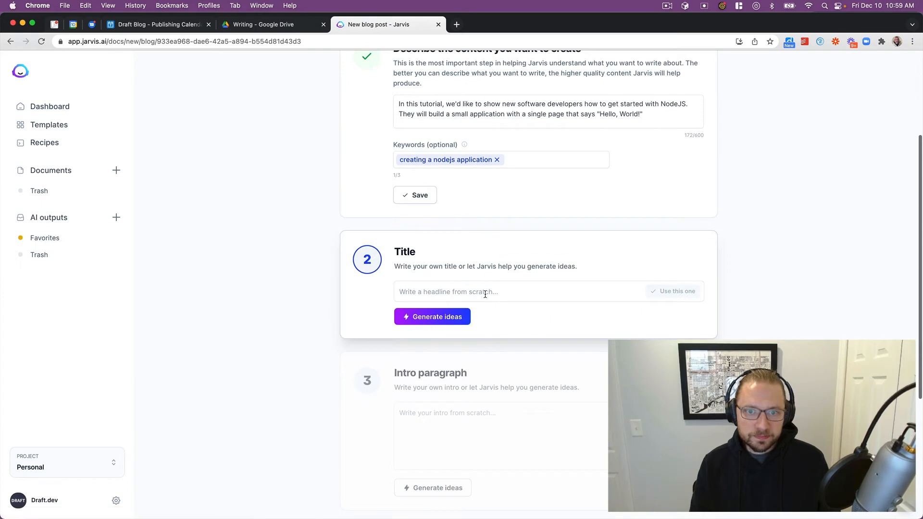
# Generate title ideas and use "Get Started with NodeJS by Developing a Hello World Application"
pyautogui.click(436, 318)
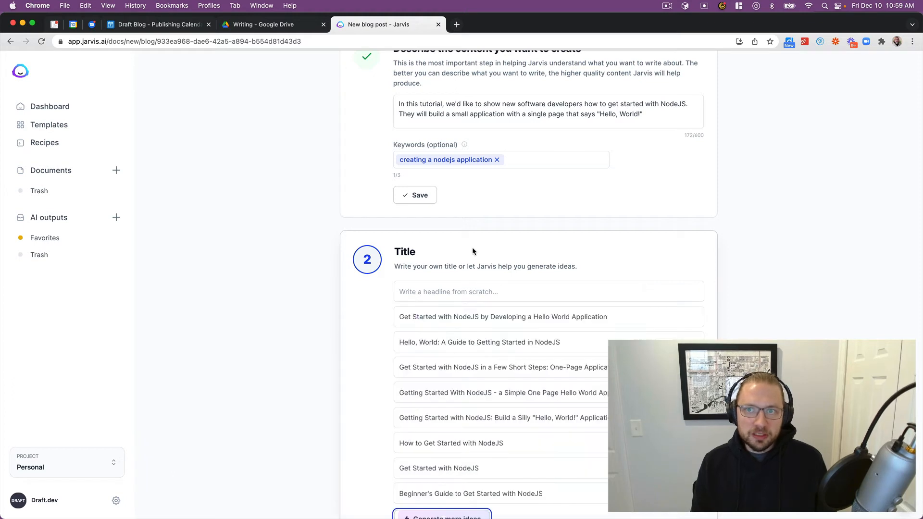
pyautogui.scroll(-2, 473, 248)
pyautogui.moveTo(478, 262)
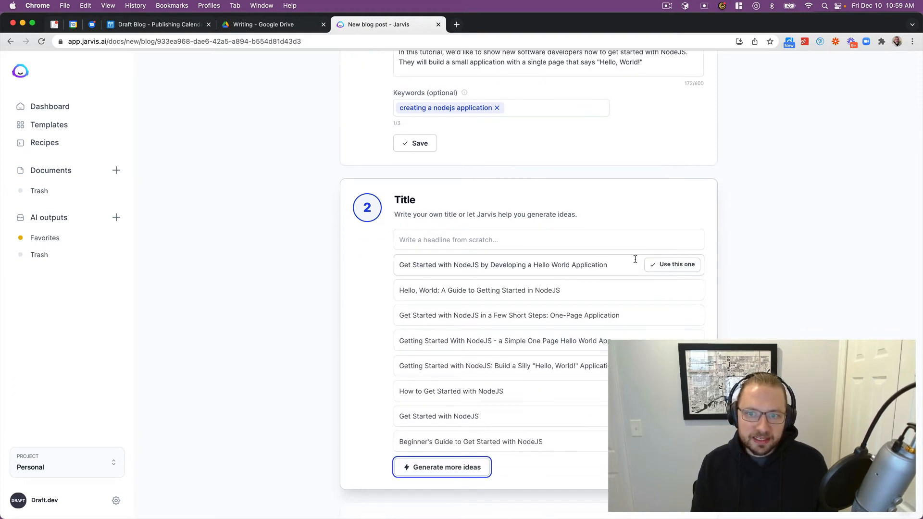
pyautogui.click(674, 265)
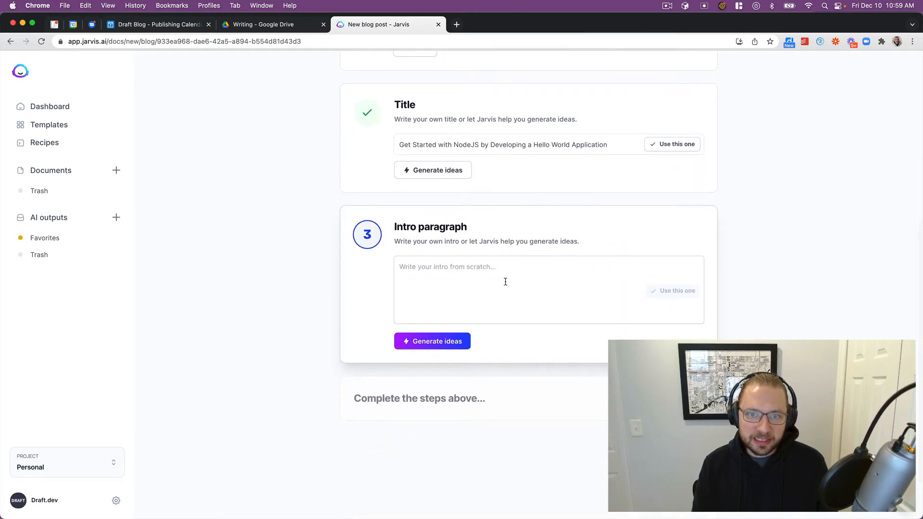
# Generate intro paragraph ideas, use the one describing Node.js as a runtime environment, and open the document in the editor
pyautogui.click(423, 342)
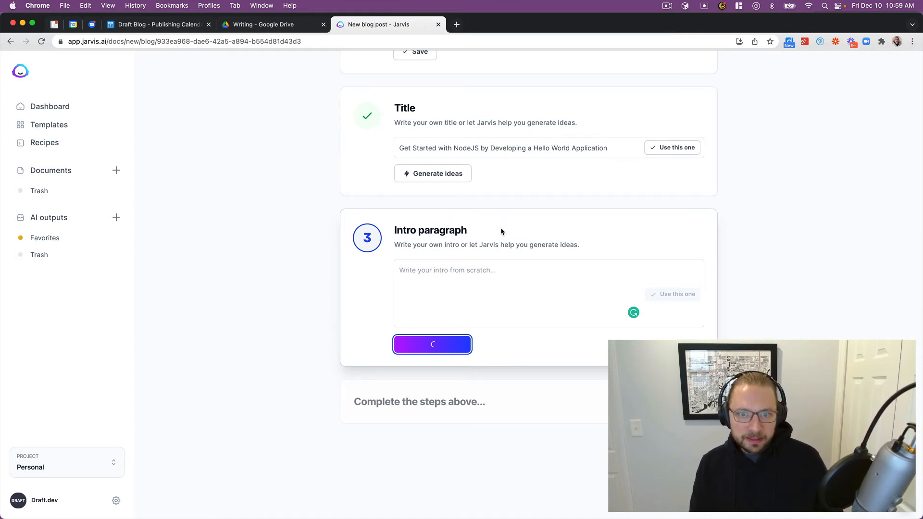
pyautogui.scroll(-3, 496, 315)
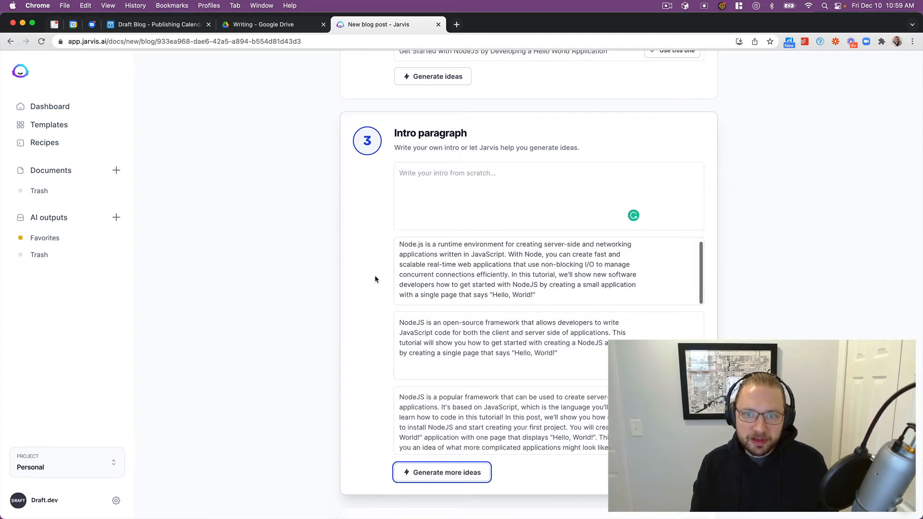
pyautogui.scroll(-2, 375, 277)
pyautogui.moveTo(518, 217)
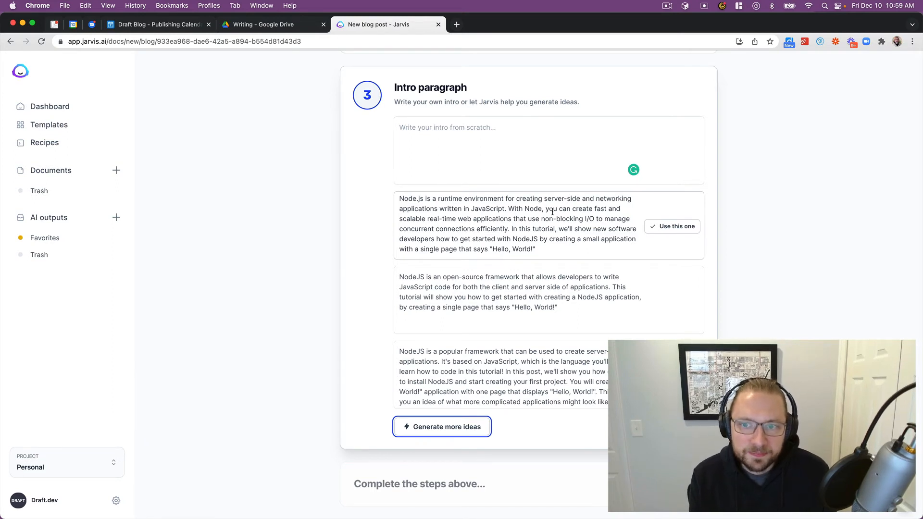
pyautogui.click(687, 228)
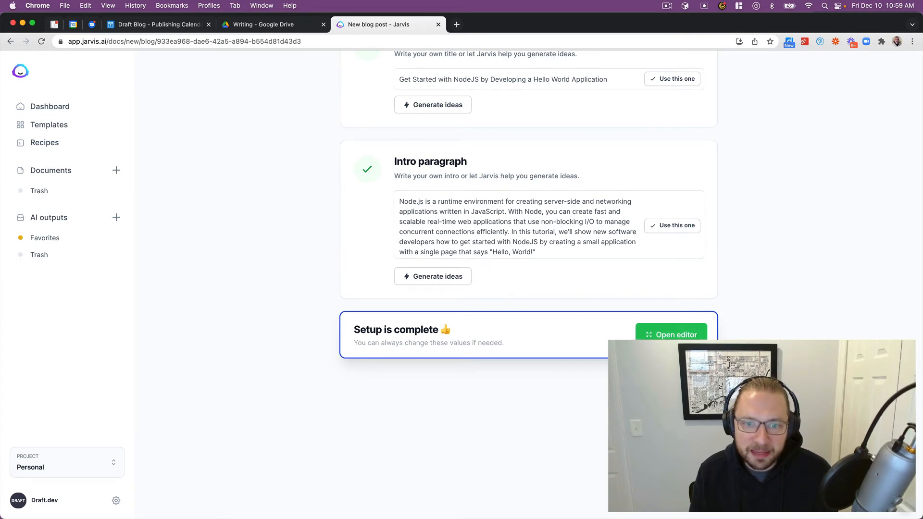
pyautogui.click(672, 335)
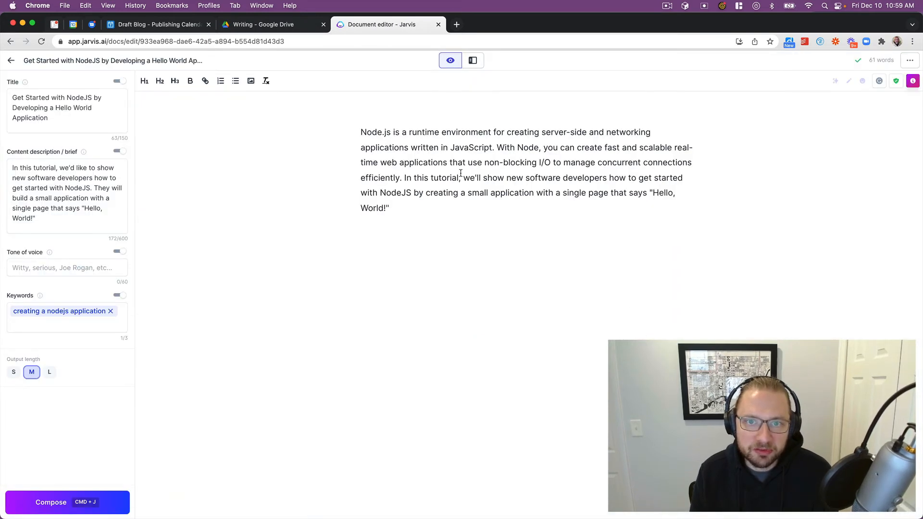
# Split the intro into two paragraphs before "In this tutorial" and start a new line after "Hello, World!"
pyautogui.click(404, 177)
pyautogui.press('Return')
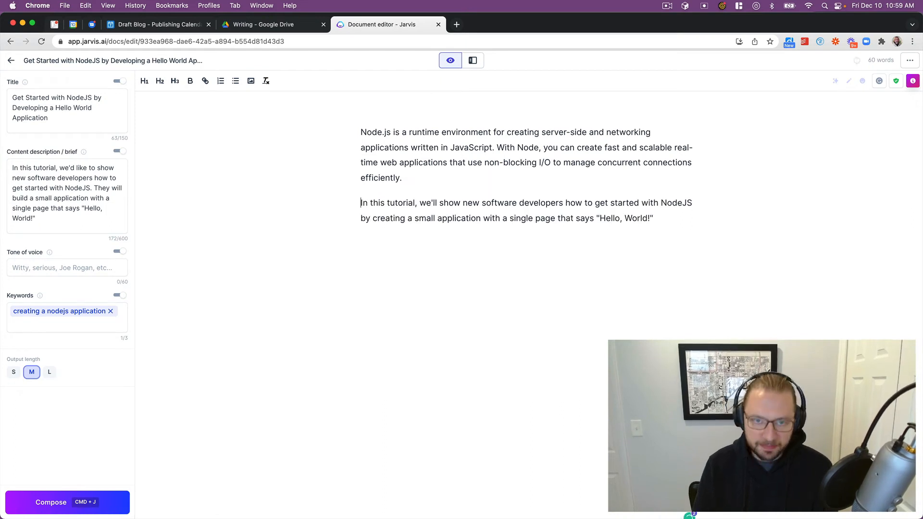
pyautogui.click(661, 218)
pyautogui.press('Return')
# Have Jarvis compose a section below the intro from the prompt "Installing nodejs"
pyautogui.press('super+j')
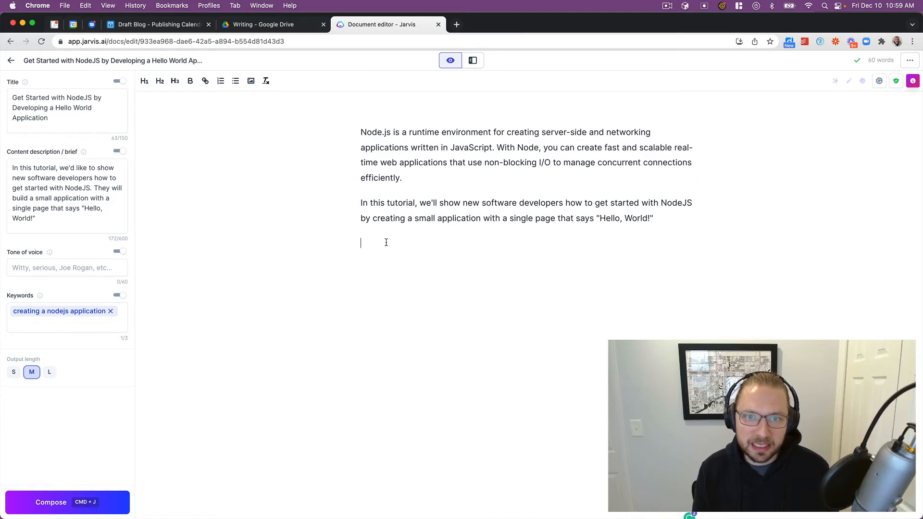
pyautogui.write('Installing nodejs')
pyautogui.press('super+shift+Left')
pyautogui.press('super+j')
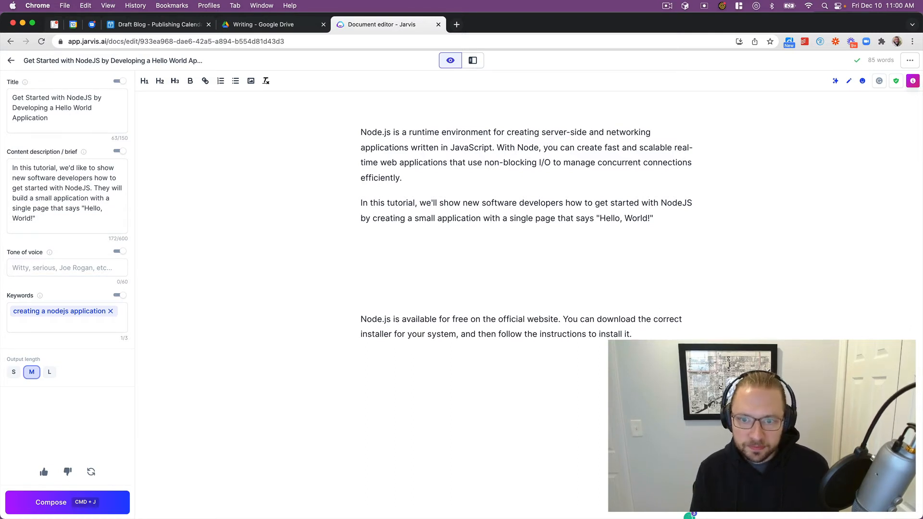
# Have Jarvis compose a further section on a new line from the prompt "Creating an expressjs app"
pyautogui.press('Return')
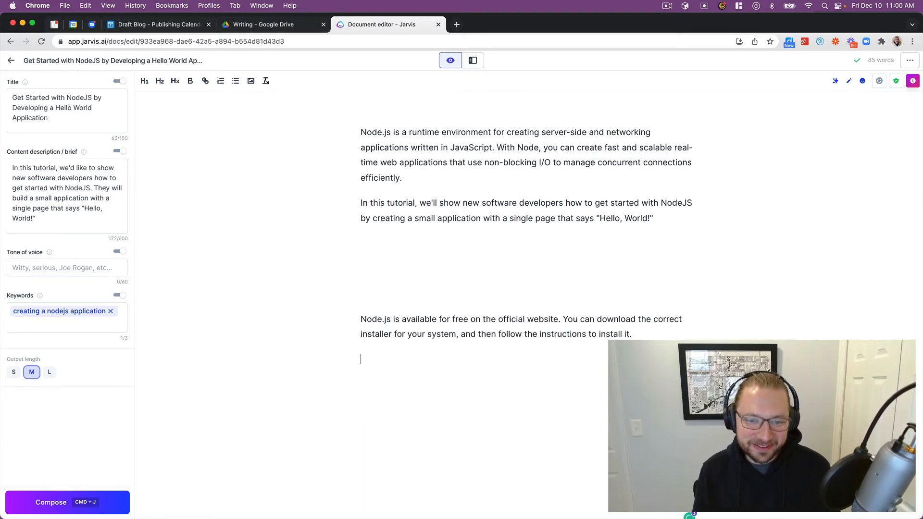
pyautogui.write('Startin')
pyautogui.press('super+j')
pyautogui.write('Creating an ')
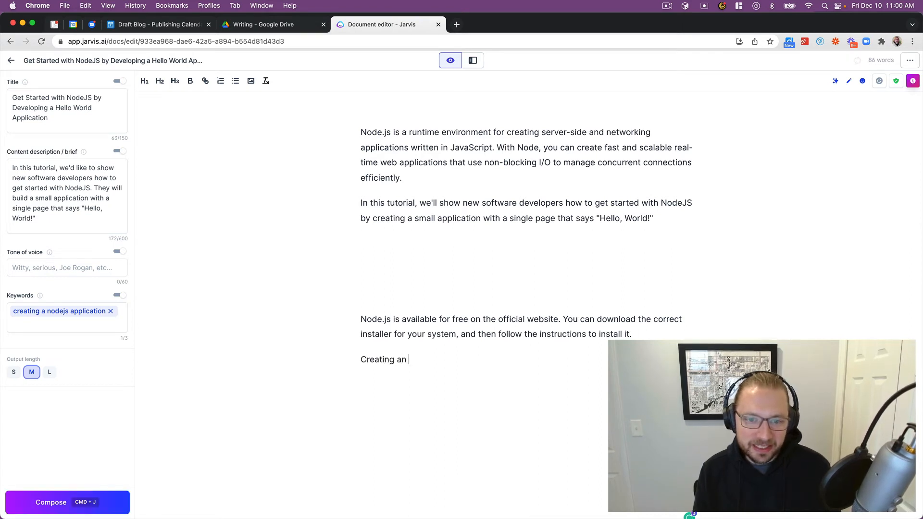
pyautogui.write('expressjs app')
pyautogui.press('super+j')
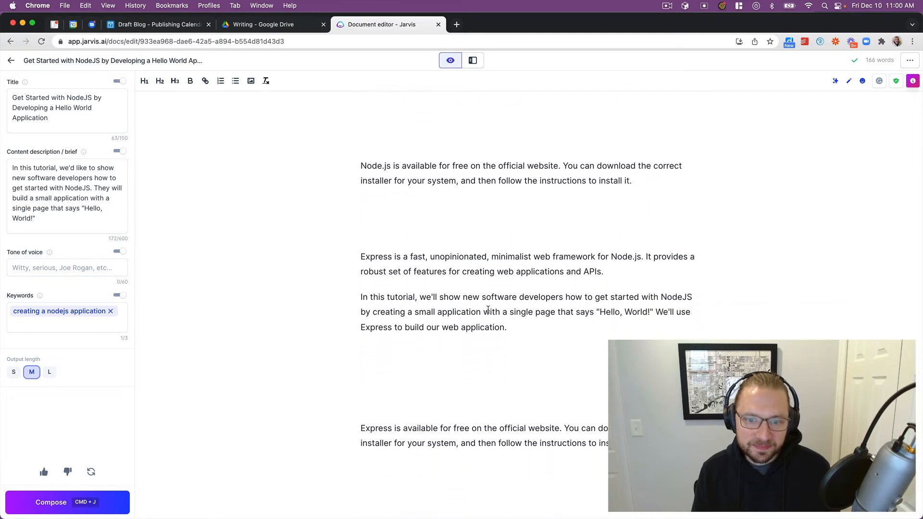
# Delete the empty lines around the generated Node.js and Express paragraphs so the text runs continuously
pyautogui.scroll(-2, 492, 308)
pyautogui.click(467, 302)
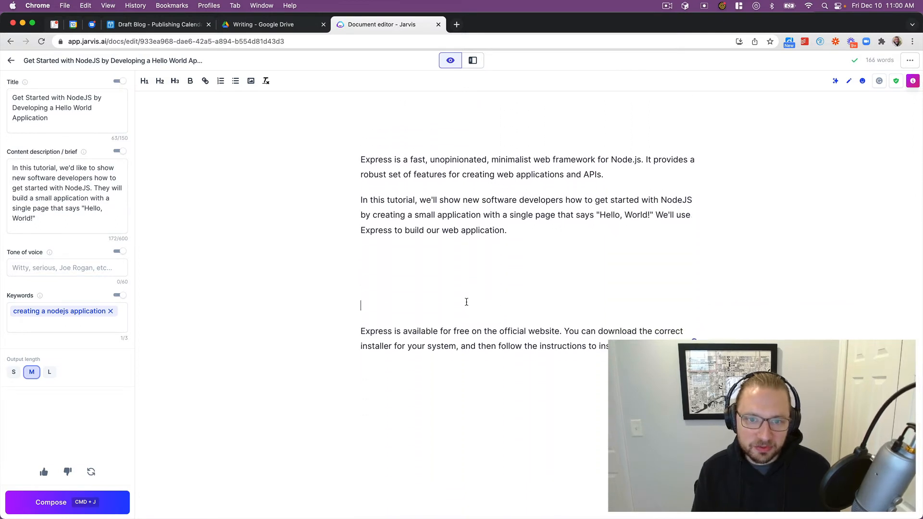
pyautogui.keyDown('shift'); pyautogui.click(394, 252); pyautogui.keyUp('shift')
pyautogui.press('BackSpace')
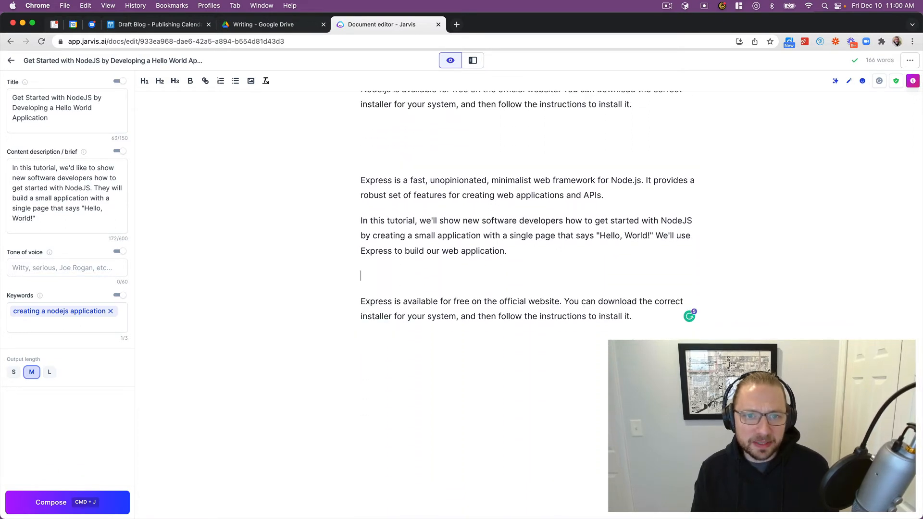
pyautogui.press('BackSpace')
pyautogui.click(377, 183)
pyautogui.press('BackSpace')
pyautogui.press('BackSpace')
pyautogui.scroll(2, 377, 184)
pyautogui.click(377, 185)
pyautogui.press('BackSpace')
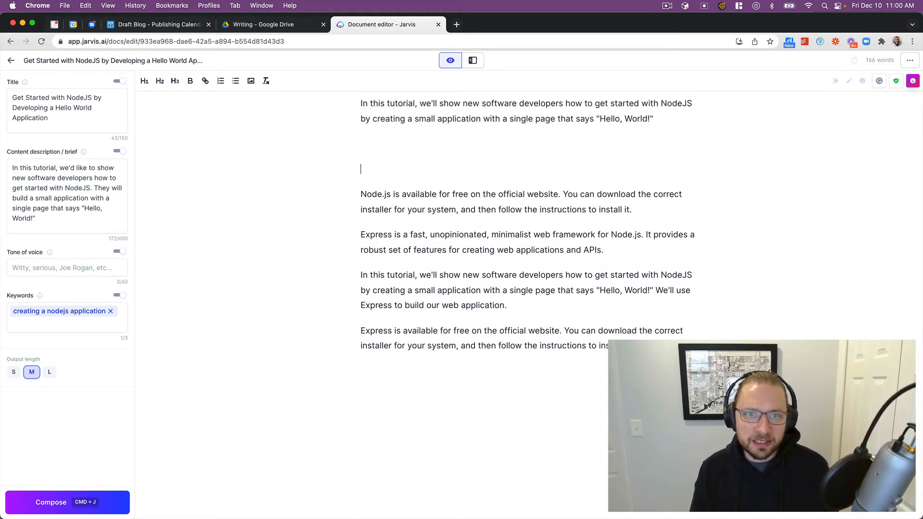
pyautogui.press('BackSpace')
pyautogui.scroll(2, 497, 215)
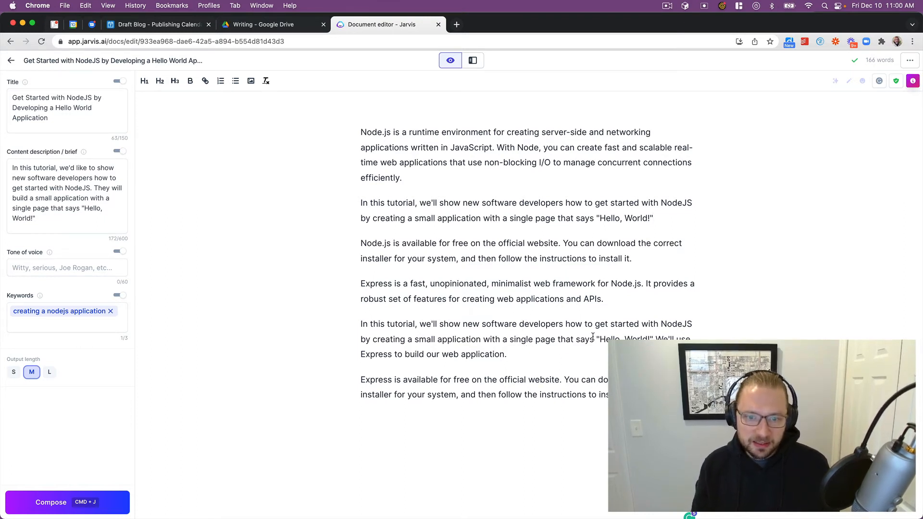
# Have Jarvis compose a section at the end of the document from the prompt "creating an endpoint in express"
pyautogui.press('Return')
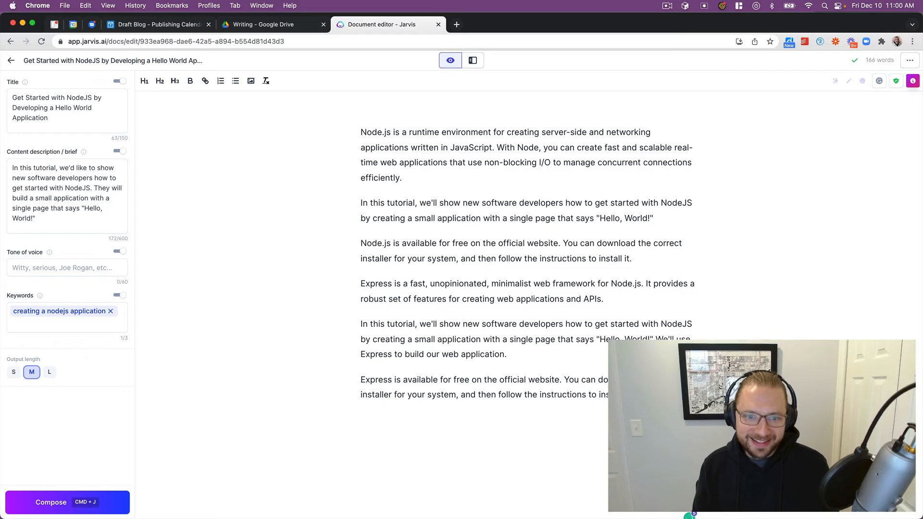
pyautogui.scroll(-2, 529, 241)
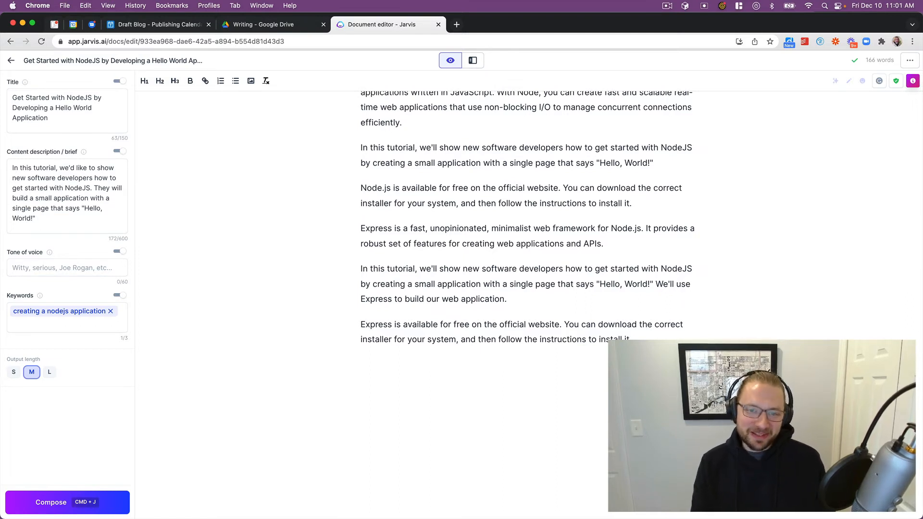
pyautogui.write('creating')
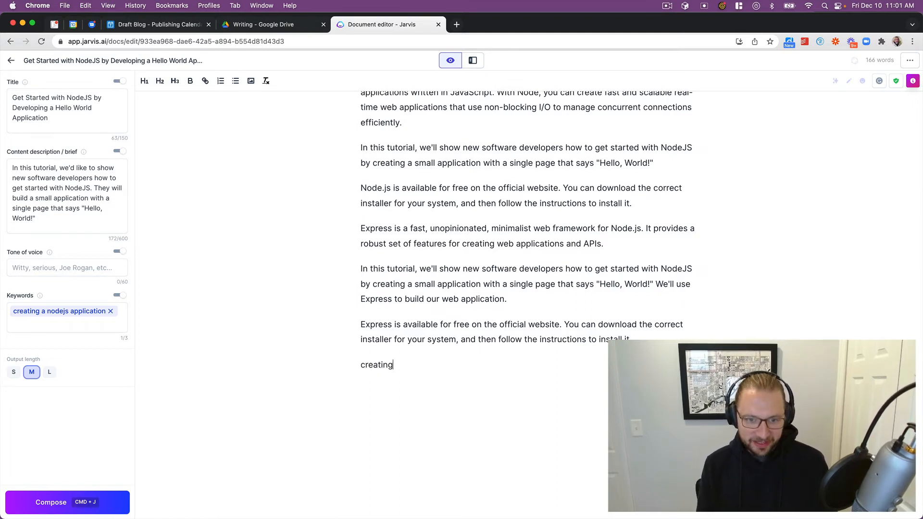
pyautogui.write(' a')
pyautogui.write('n endpoint ')
pyautogui.write('in s')
pyautogui.write('xpress')
pyautogui.press('super+j')
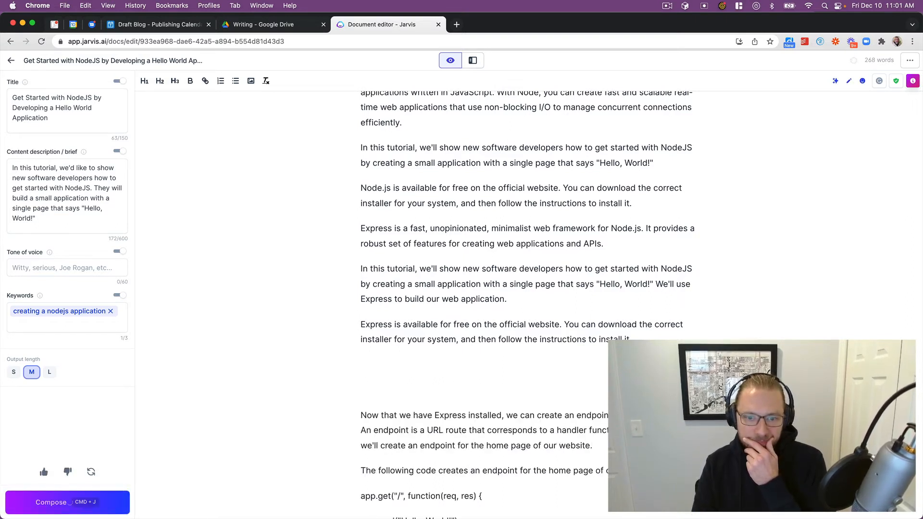
# Check the generated app.get code sample and delete the empty lines above the "Now that we have Express installed" paragraph
pyautogui.scroll(-5, 478, 335)
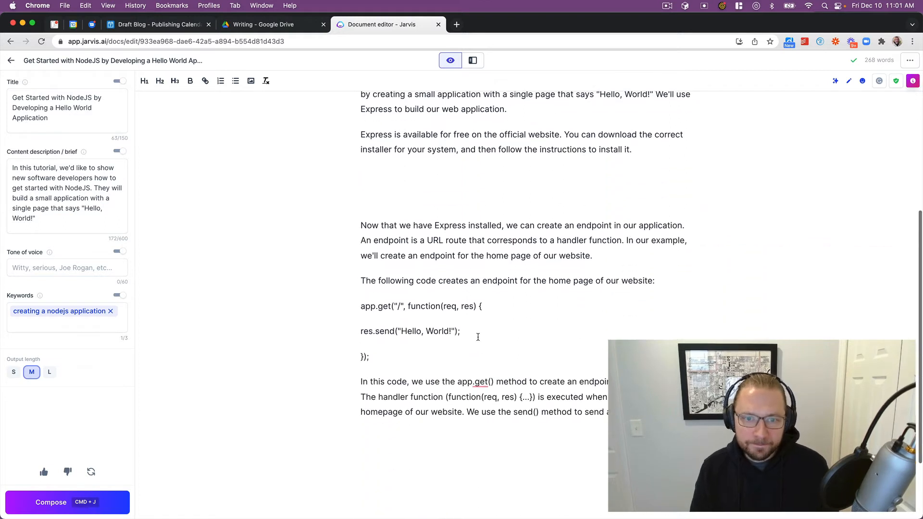
pyautogui.moveTo(394, 359); pyautogui.dragTo(360, 307)
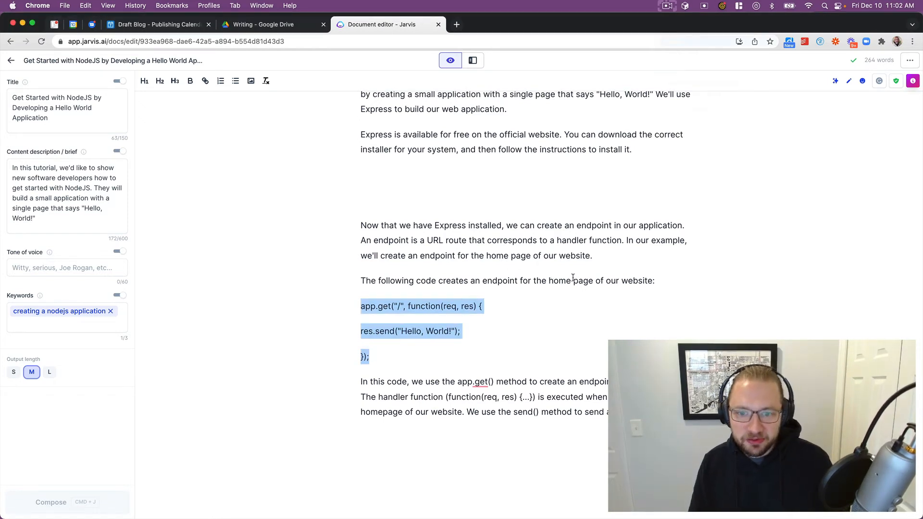
pyautogui.click(426, 355)
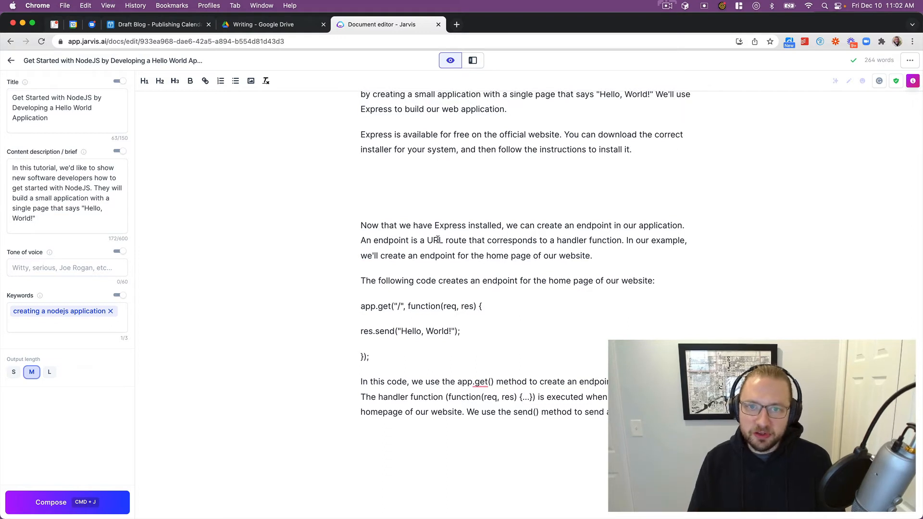
pyautogui.click(402, 189)
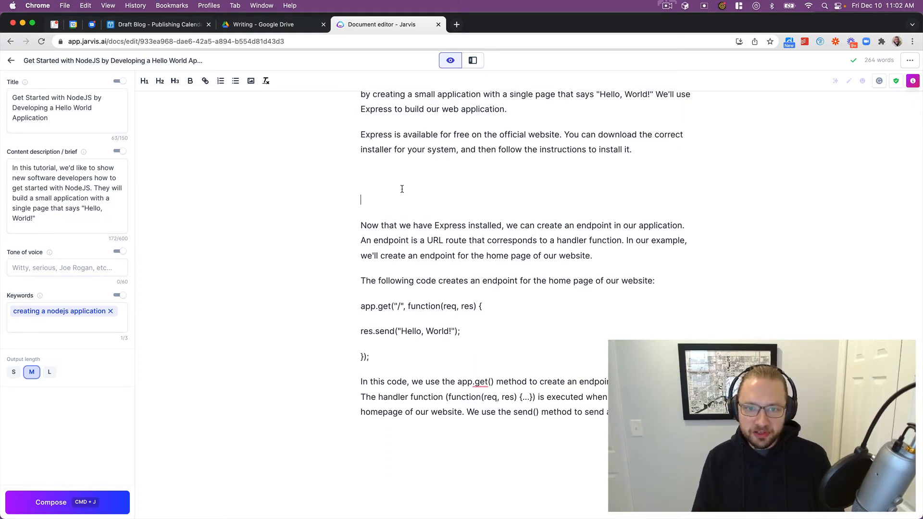
pyautogui.press('BackSpace')
pyautogui.press('BackSpace')
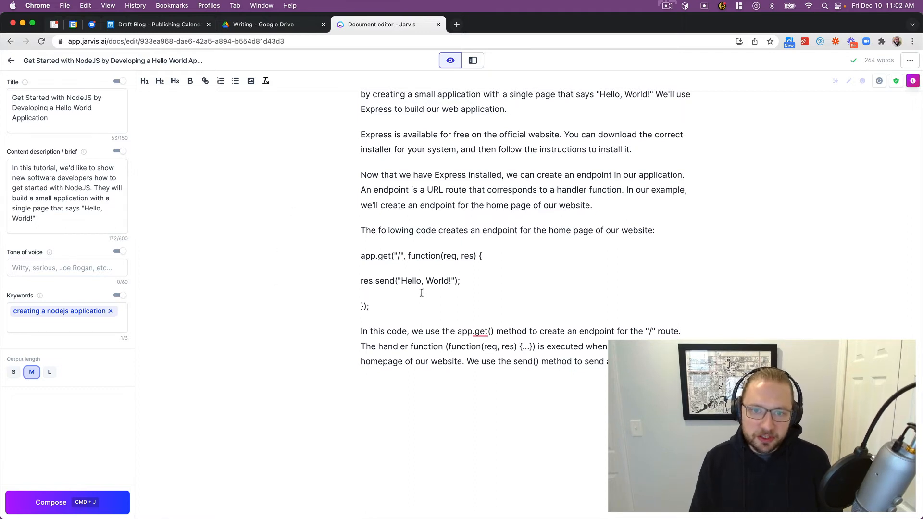
# Indent the res.send line inside the app.get code sample, leaving no empty line above the code
pyautogui.click(363, 282)
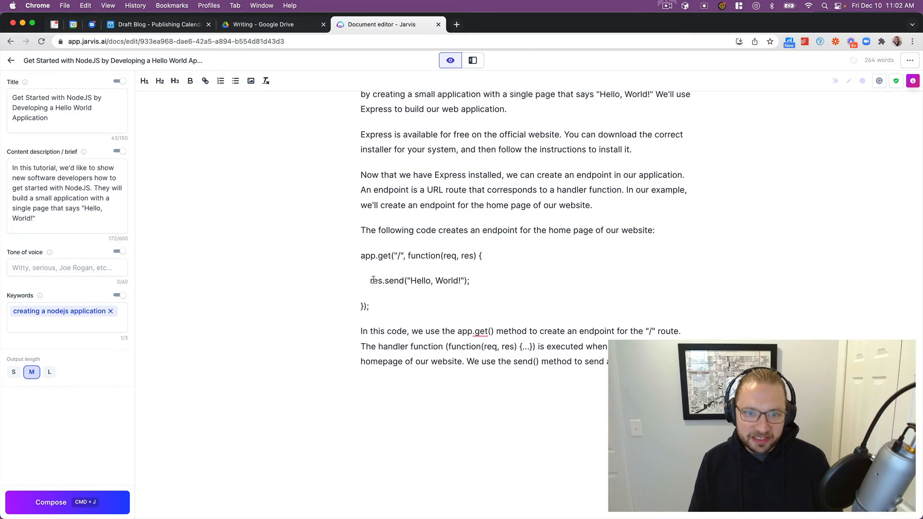
pyautogui.press('Return')
pyautogui.press('Up')
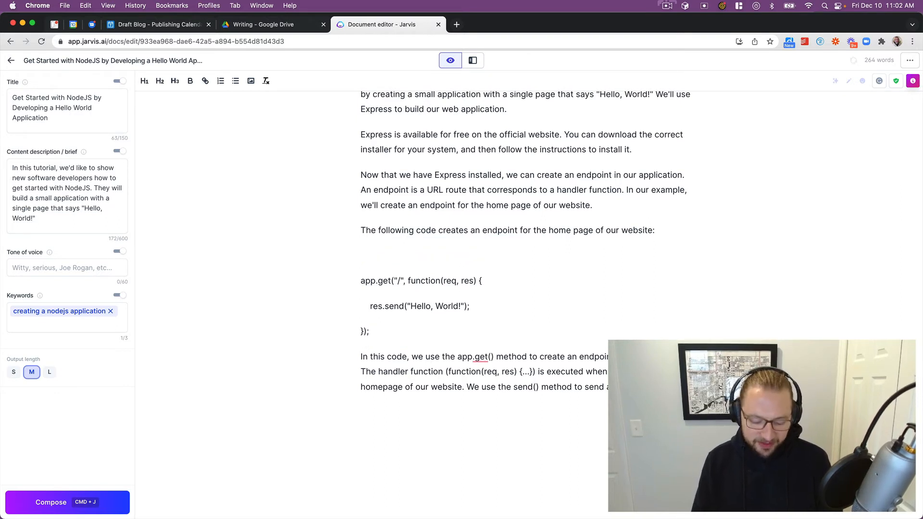
pyautogui.press('BackSpace')
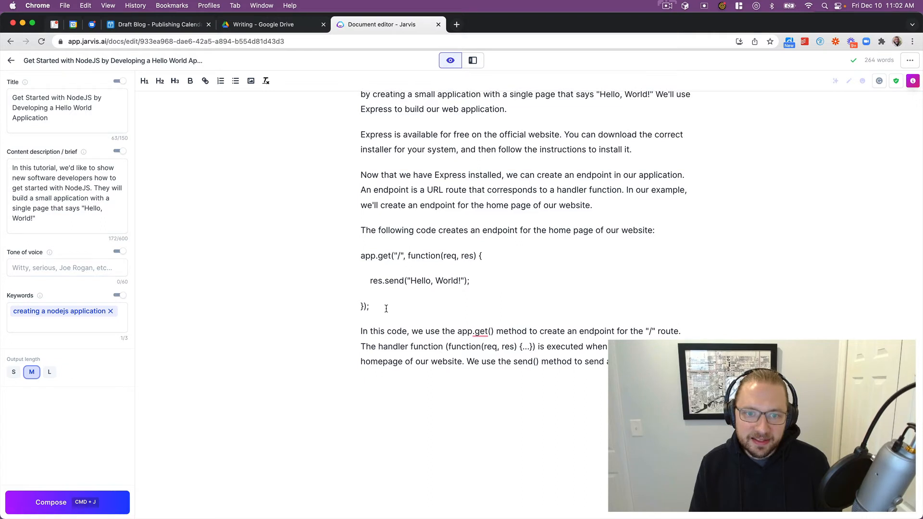
# Delete the closing sentence about using the send() method from the code explanation
pyautogui.hotkey('alt', 'shift', 'Left')
pyautogui.hotkey('alt', 'shift', 'Left')
pyautogui.hotkey('alt', 'shift', 'Left')
pyautogui.hotkey('alt', 'shift', 'Left')
pyautogui.hotkey('alt', 'shift', 'Left')
pyautogui.hotkey('alt', 'shift', 'Left')
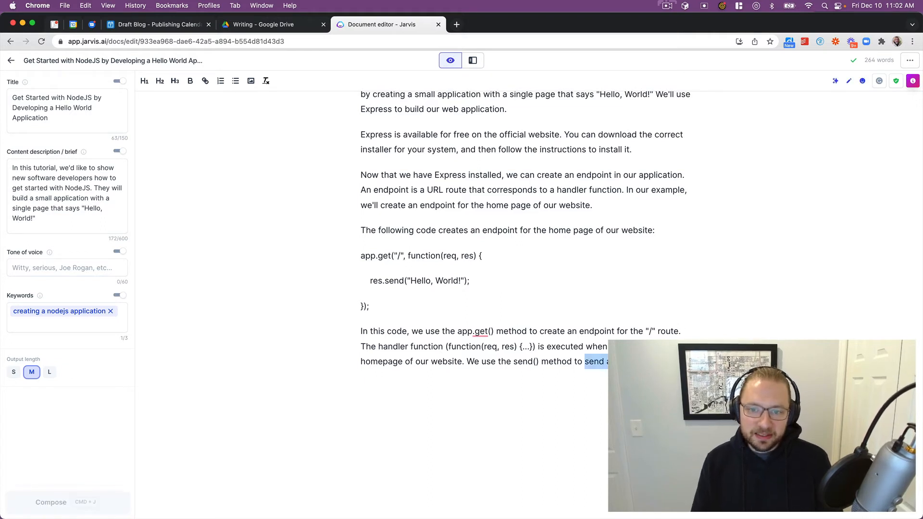
pyautogui.hotkey('alt', 'shift', 'Left')
pyautogui.hotkey('alt', 'shift', 'Left')
pyautogui.hotkey('alt', 'shift', 'Left')
pyautogui.hotkey('alt', 'shift', 'Left')
pyautogui.press('BackSpace')
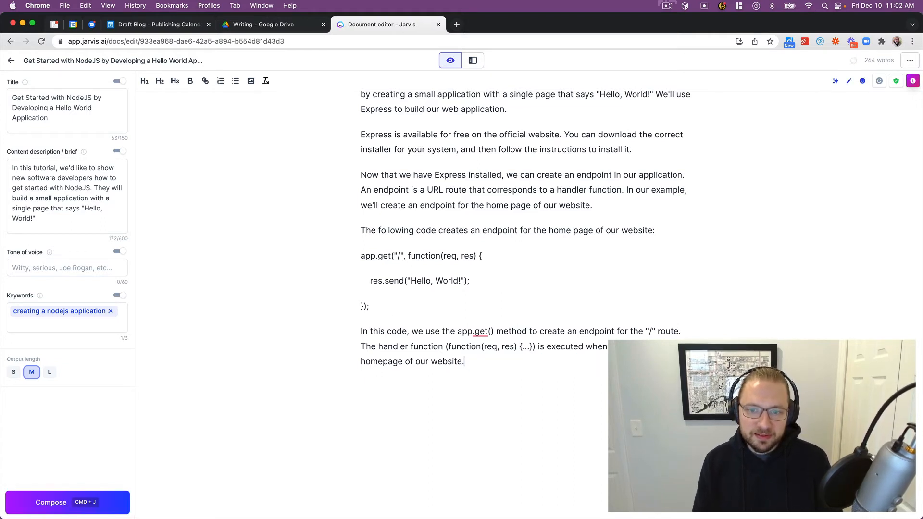
# Have Jarvis compose a section on a new line from a prompt for an "express endpoint that returns html"
pyautogui.press('Return')
pyautogui.write('A java')
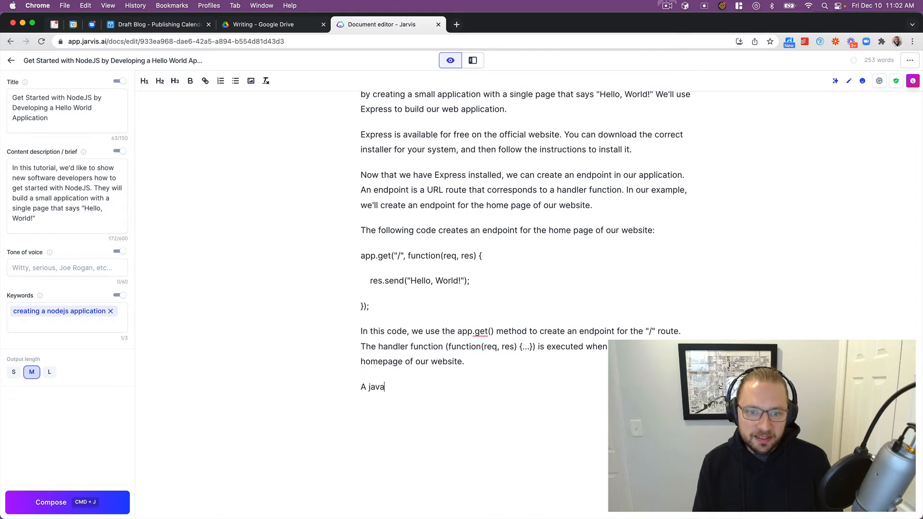
pyautogui.write('script')
pyautogui.hotkey('alt', 'shift', 'Left')
pyautogui.write('express endpoint that returns html')
pyautogui.press('super+j')
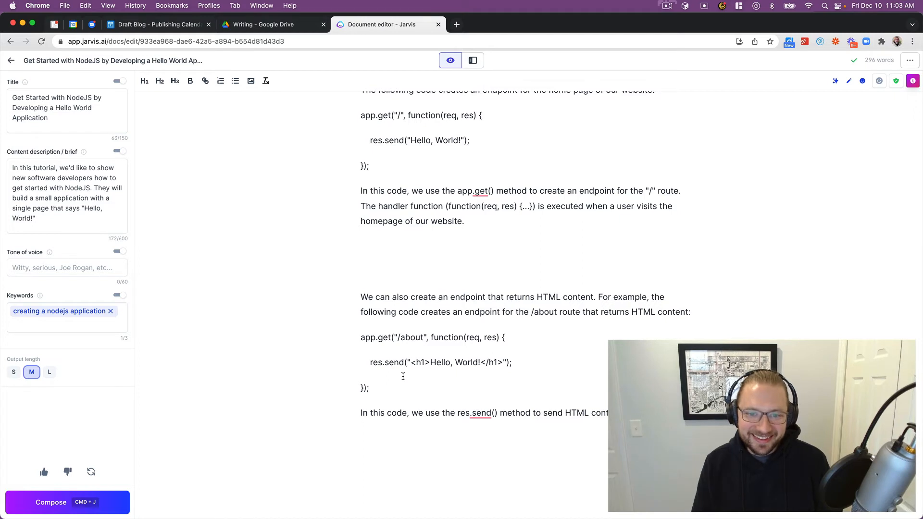
# Delete the empty lines above the "We can also create an endpoint" paragraph and return to the start of the document
pyautogui.click(385, 388)
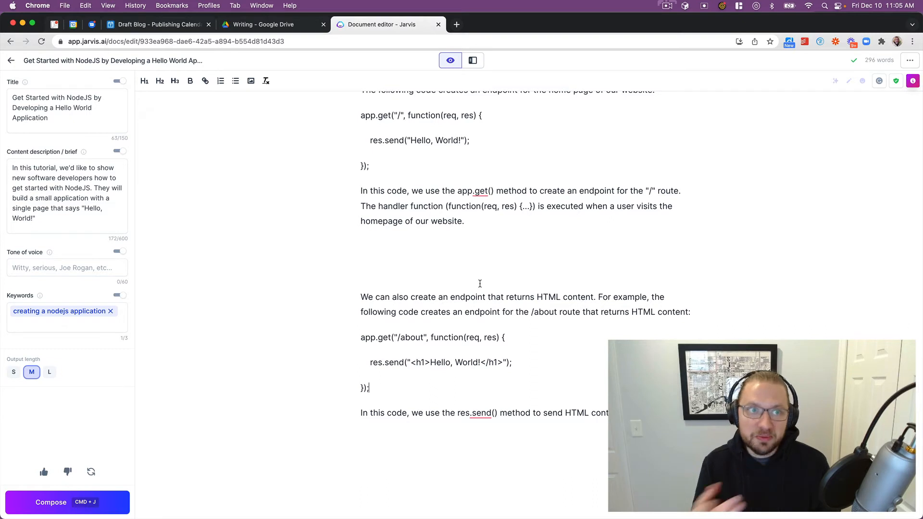
pyautogui.click(466, 282)
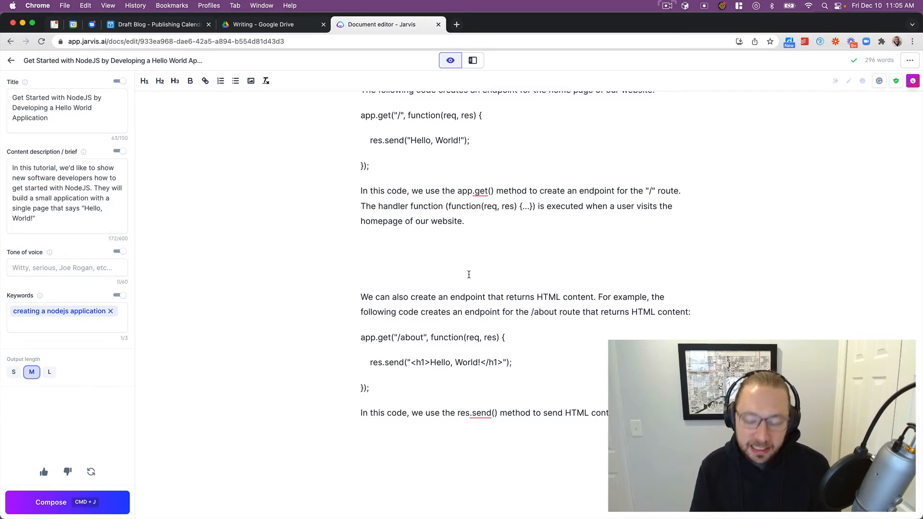
pyautogui.press('BackSpace')
pyautogui.press('BackSpace')
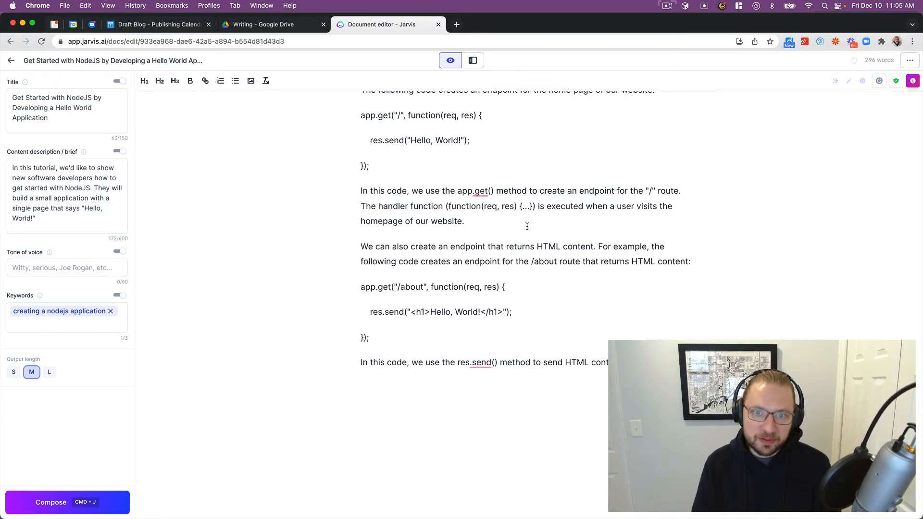
pyautogui.scroll(10, 538, 240)
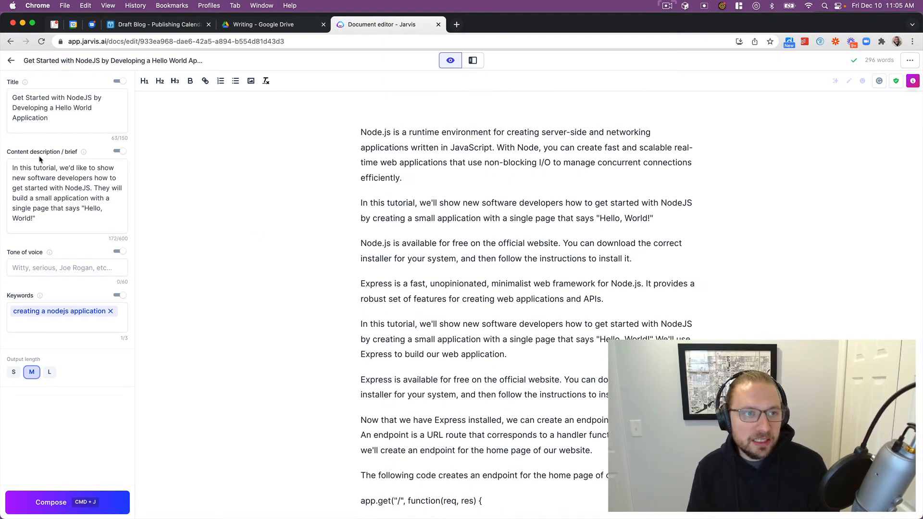
# Leave the NodeJS tutorial, create a new document from scratch, and show the AI templates beside its editor
pyautogui.click(10, 60)
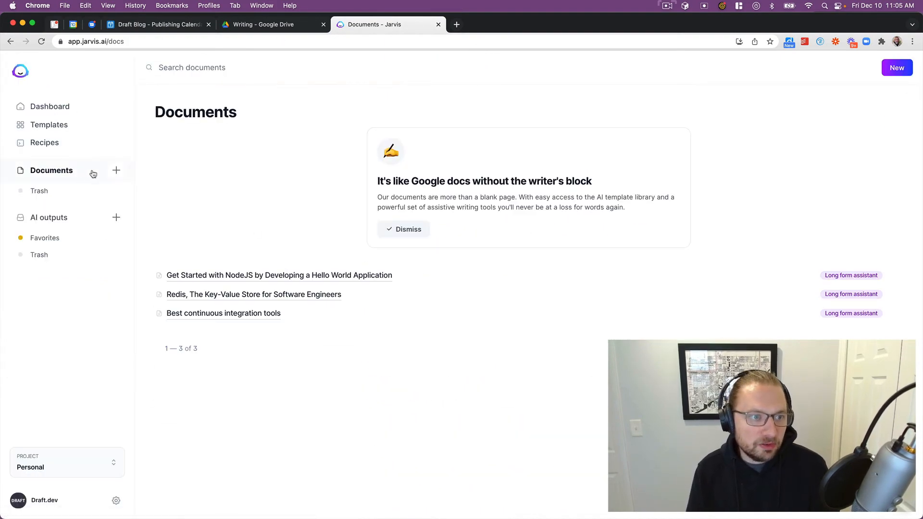
pyautogui.click(116, 170)
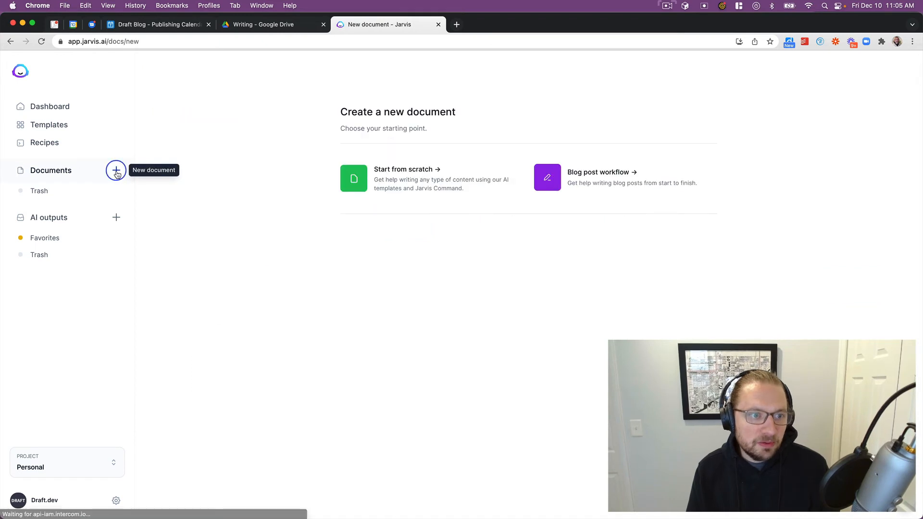
pyautogui.click(416, 176)
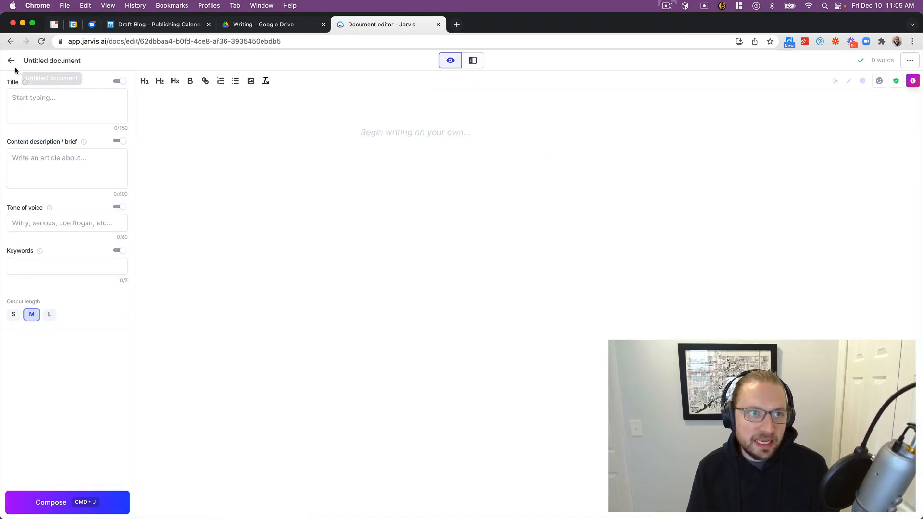
pyautogui.click(472, 60)
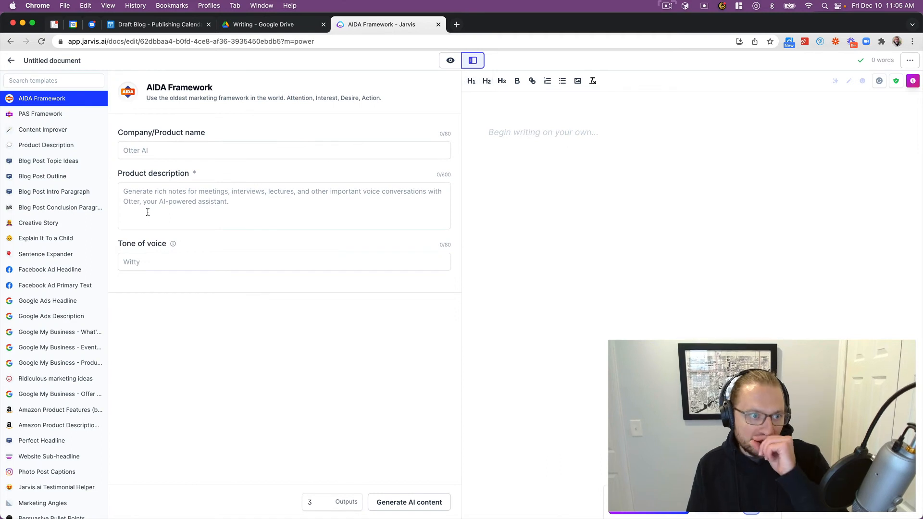
# Fill the Content Improver template's content with the roundup brief comparing 10 or more of the most popular continuous integration tools
pyautogui.click(60, 129)
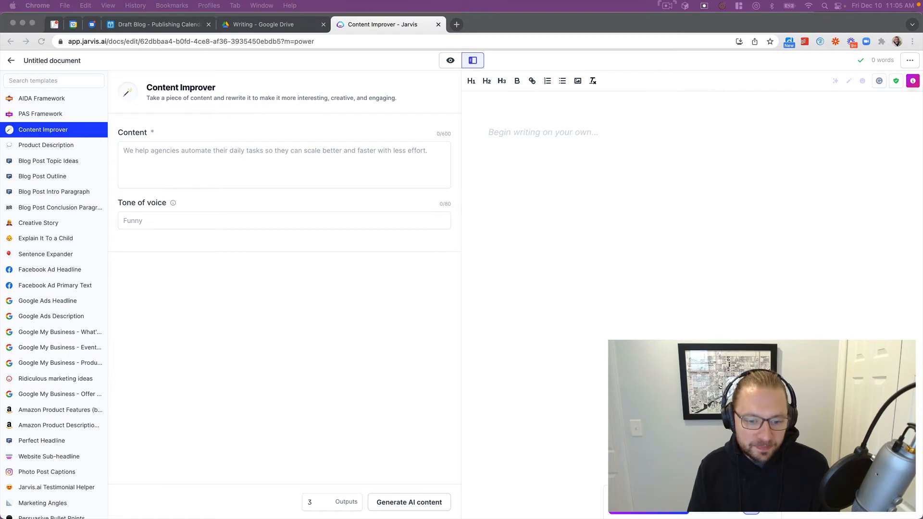
pyautogui.click(330, 166)
pyautogui.write("In this roundup, we'd like to compare 10 or more of the most popular continuous integration tools available. In the end, we'd like to help software developers pick the best tool based on their budget, stack, and preferred workflow.")
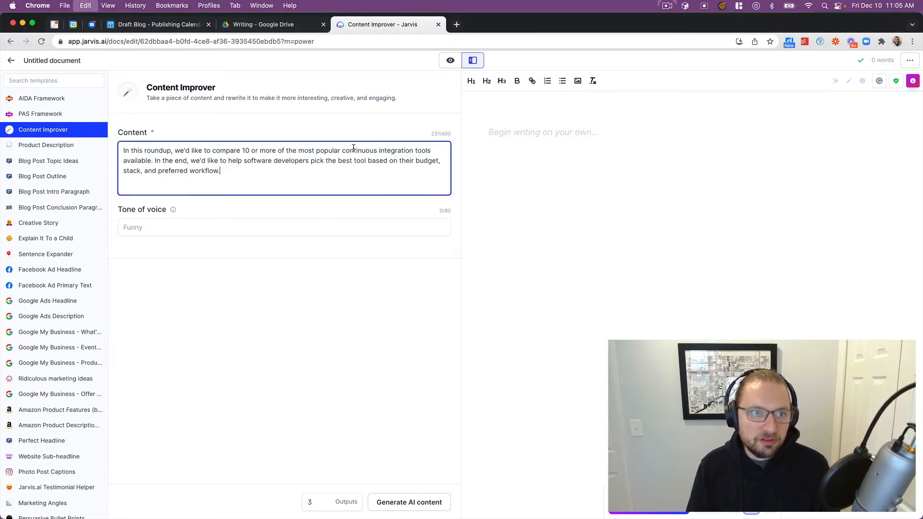
# Set the Content Improver's tone of voice to "serious" and generate 3 outputs
pyautogui.click(345, 232)
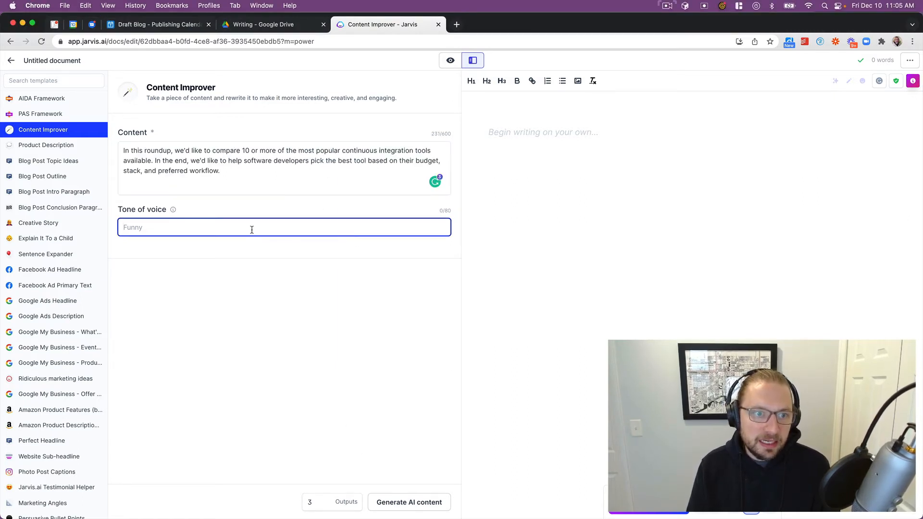
pyautogui.write('serious')
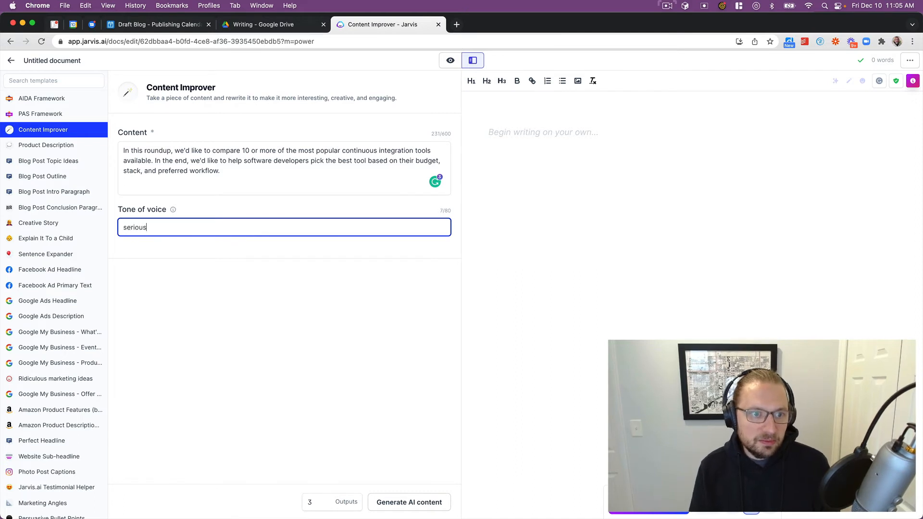
pyautogui.click(648, 503)
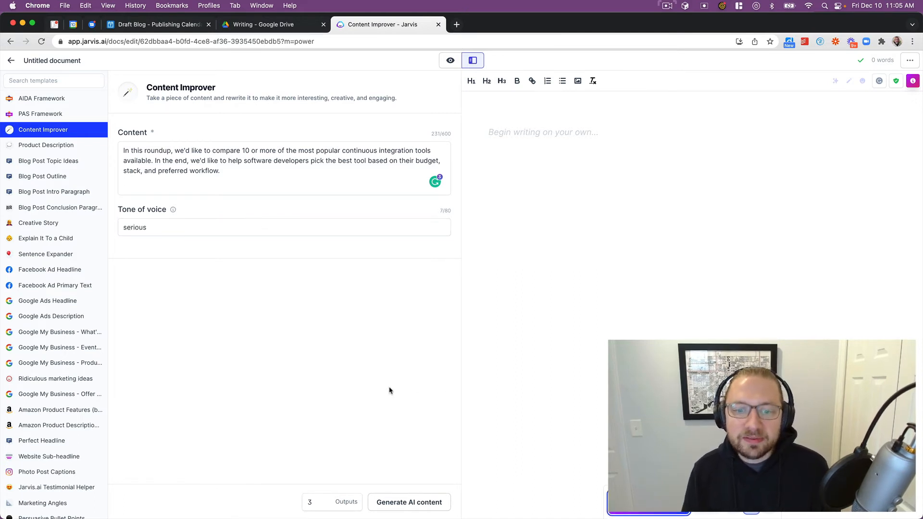
pyautogui.click(408, 503)
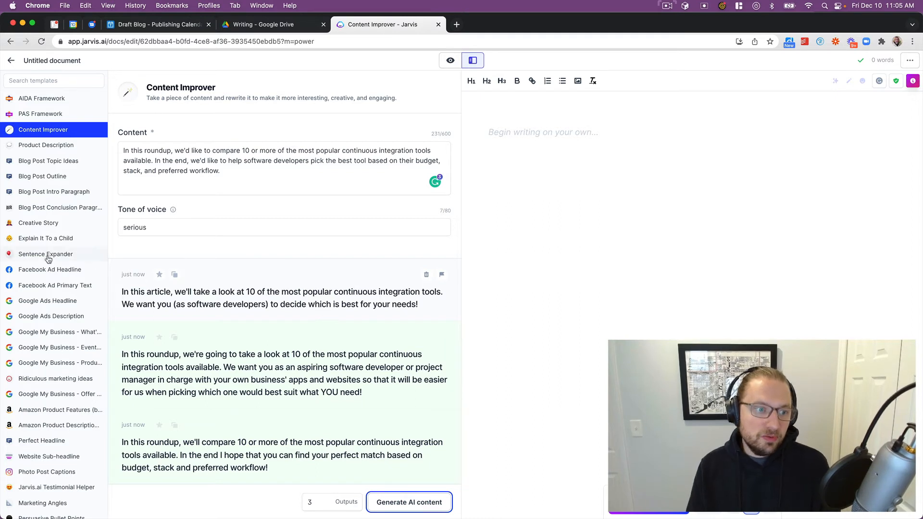
# Look through the list of available templates and examine the input fields of Quora Answers and Text Summarizer
pyautogui.scroll(-1, 46, 275)
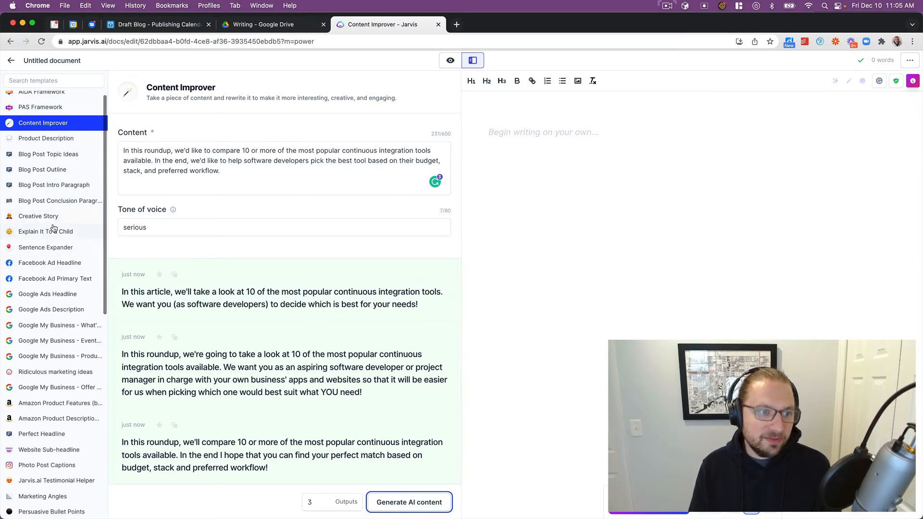
pyautogui.scroll(1, 63, 220)
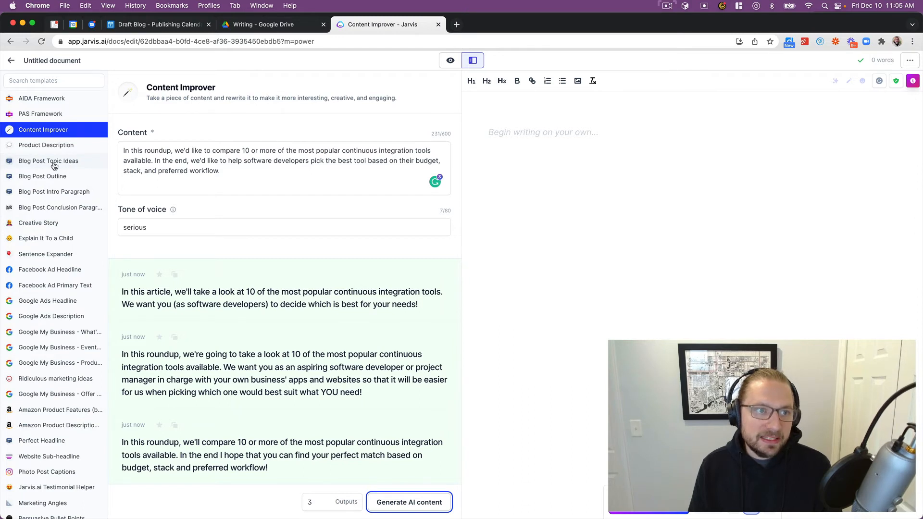
pyautogui.scroll(-5, 55, 176)
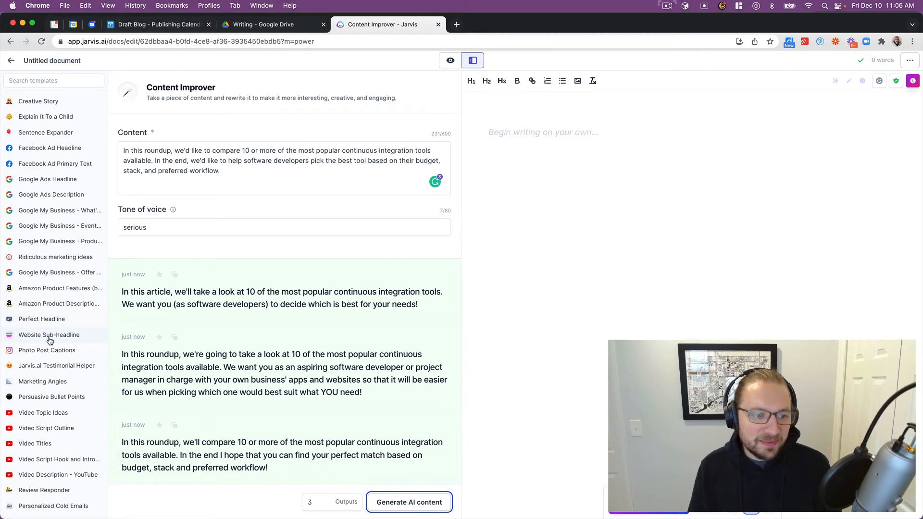
pyautogui.scroll(-5, 50, 341)
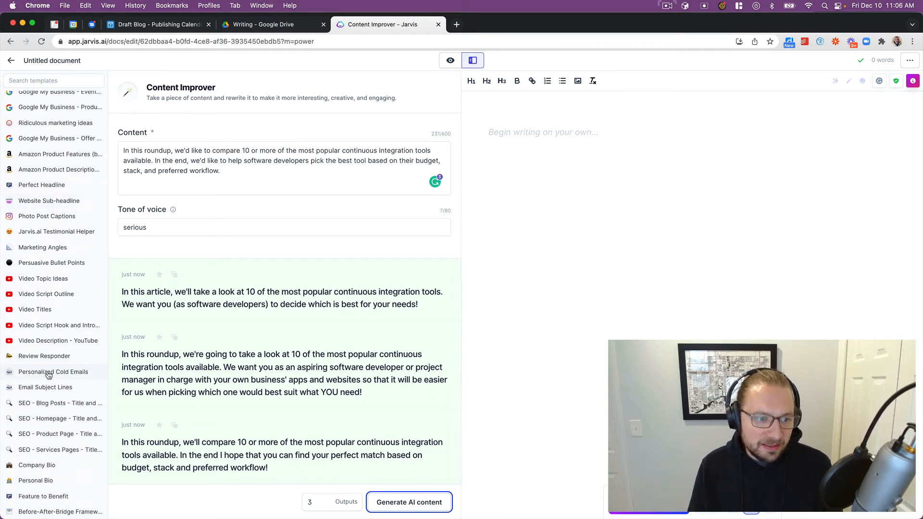
pyautogui.scroll(-5, 48, 376)
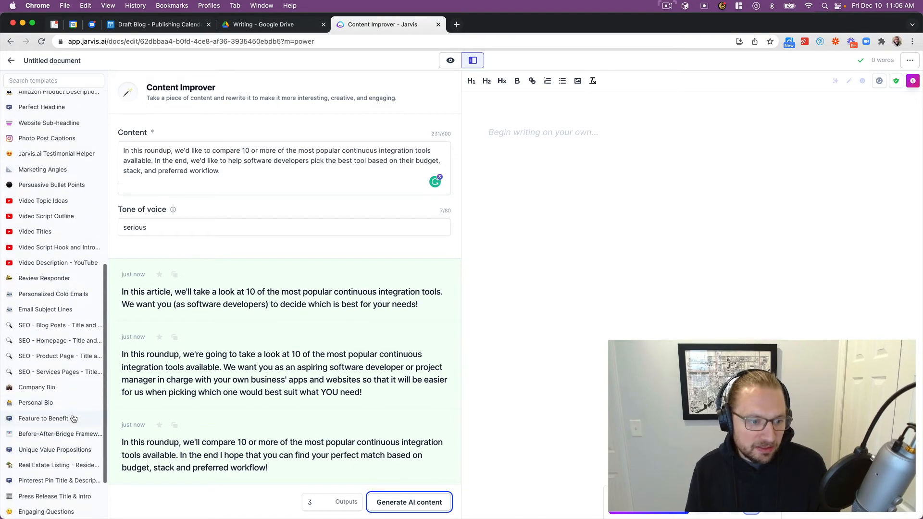
pyautogui.scroll(2, 68, 432)
pyautogui.scroll(-2, 60, 457)
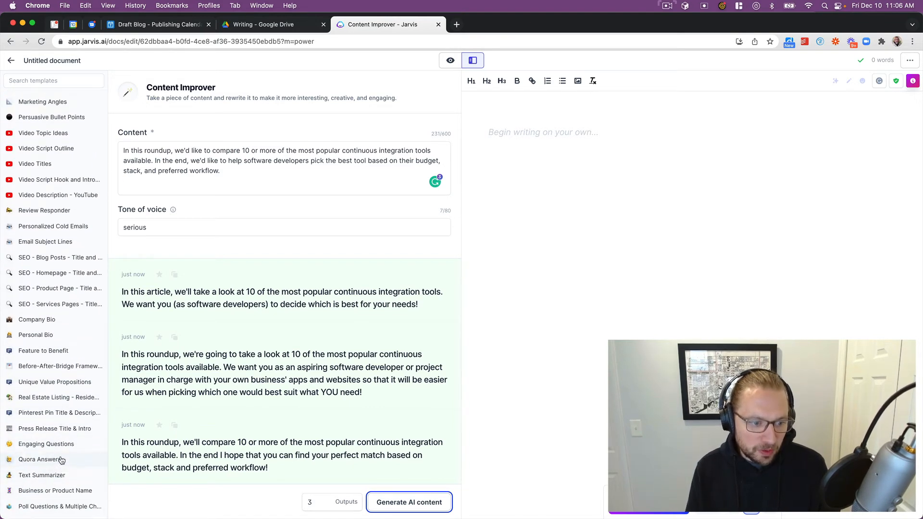
pyautogui.click(61, 459)
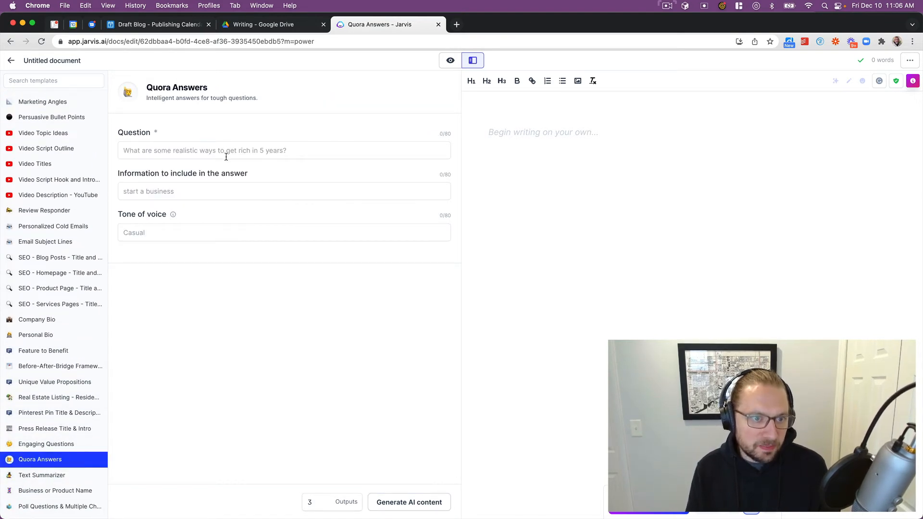
pyautogui.click(57, 476)
pyautogui.click(153, 154)
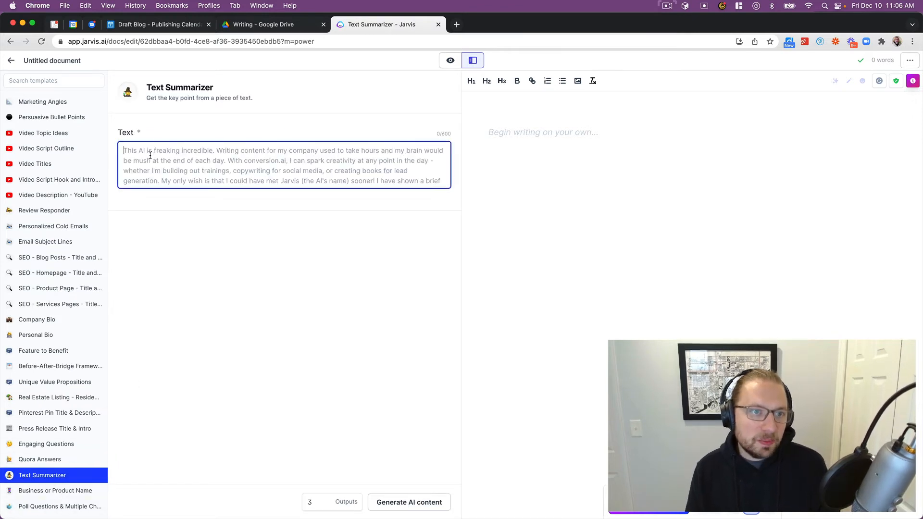
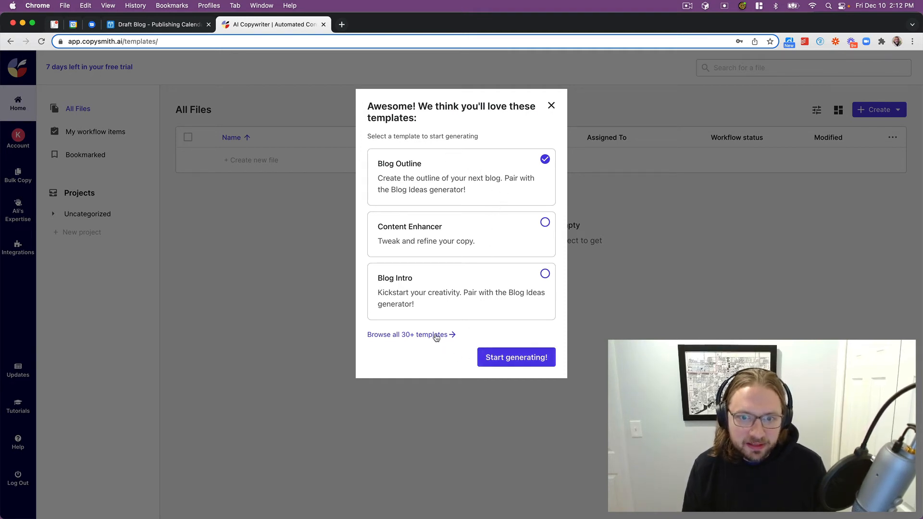
# In Copysmith, create a file from the suggested Blog Outline template and open it
pyautogui.click(519, 357)
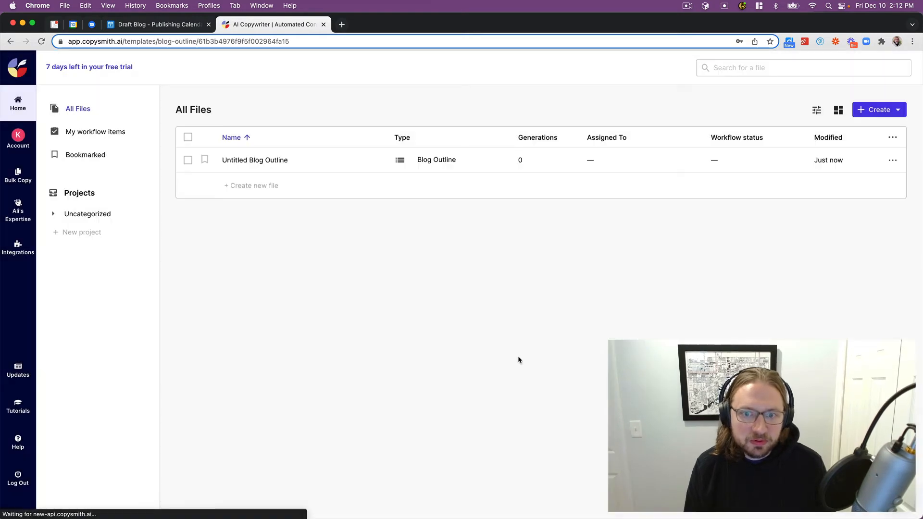
pyautogui.click(278, 163)
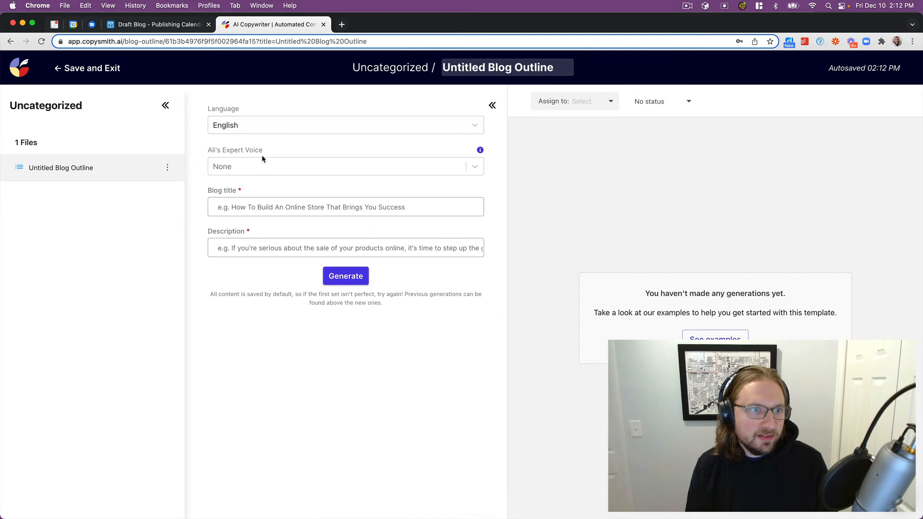
# Review the languages offered for the blog outline, keeping English selected
pyautogui.click(263, 125)
pyautogui.scroll(-10, 272, 171)
pyautogui.scroll(10, 272, 175)
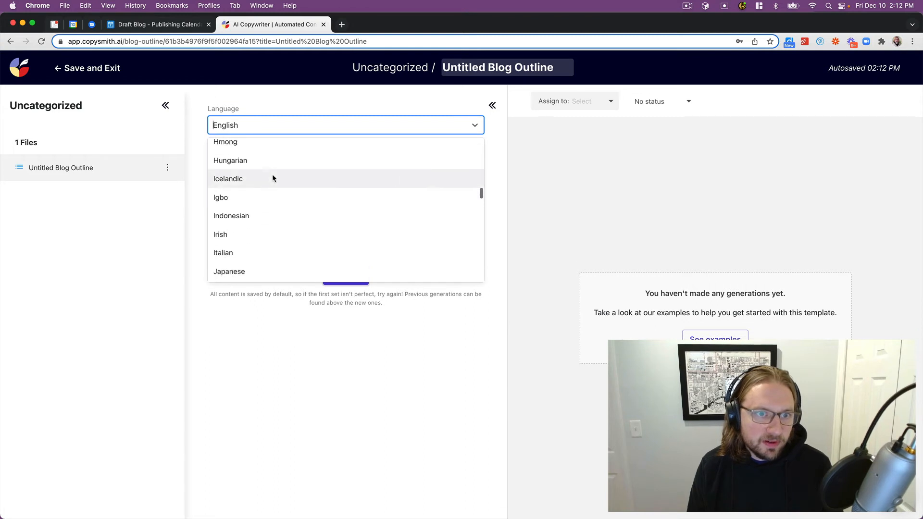
pyautogui.click(272, 109)
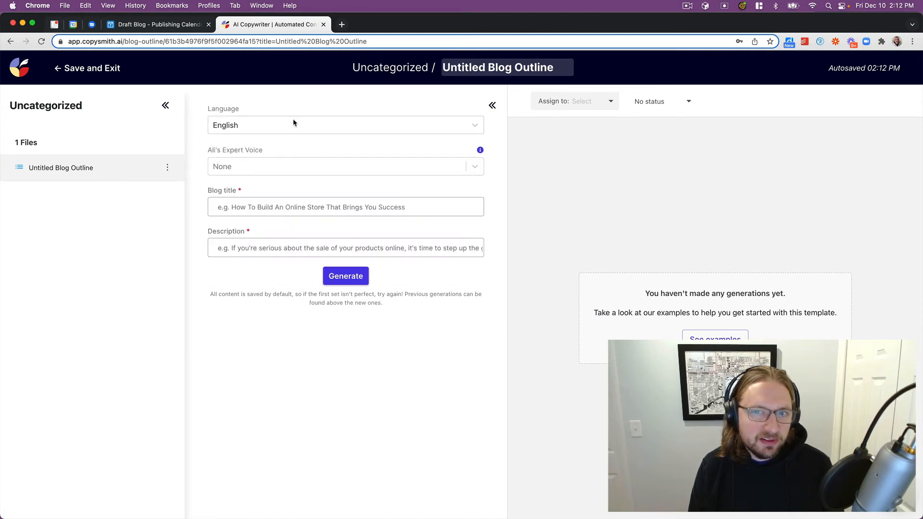
# Set Ali's Expert Voice to Technology for the blog outline
pyautogui.click(285, 169)
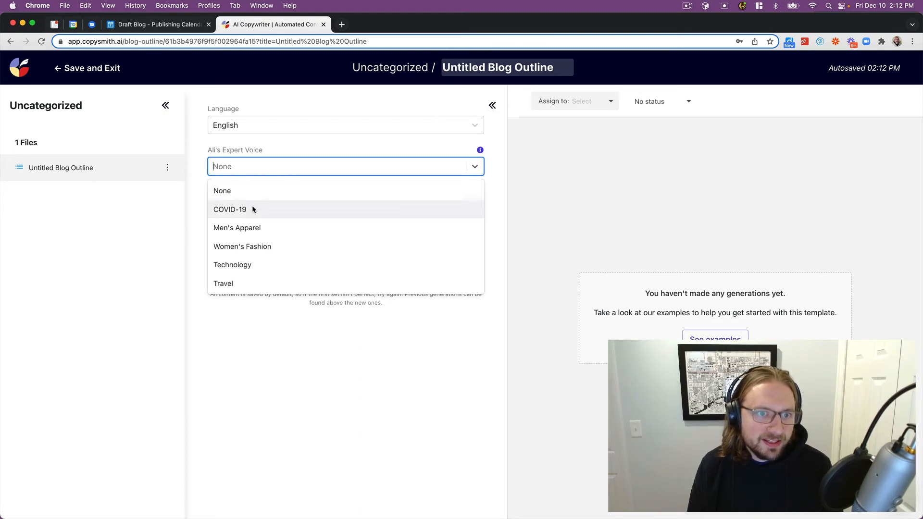
pyautogui.click(238, 265)
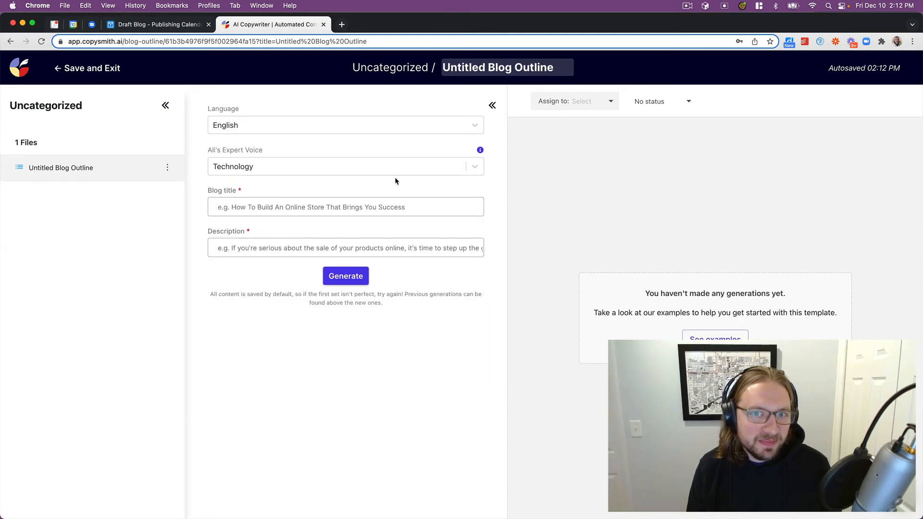
# Open the page explaining Ali's subject matter expertise, review the available expert voices, and return to the blog outline
pyautogui.moveTo(480, 150)
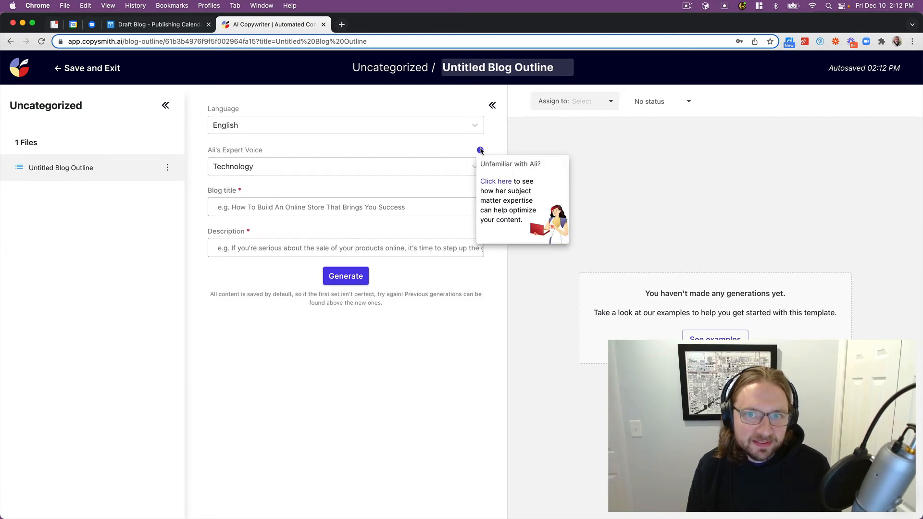
pyautogui.click(490, 182)
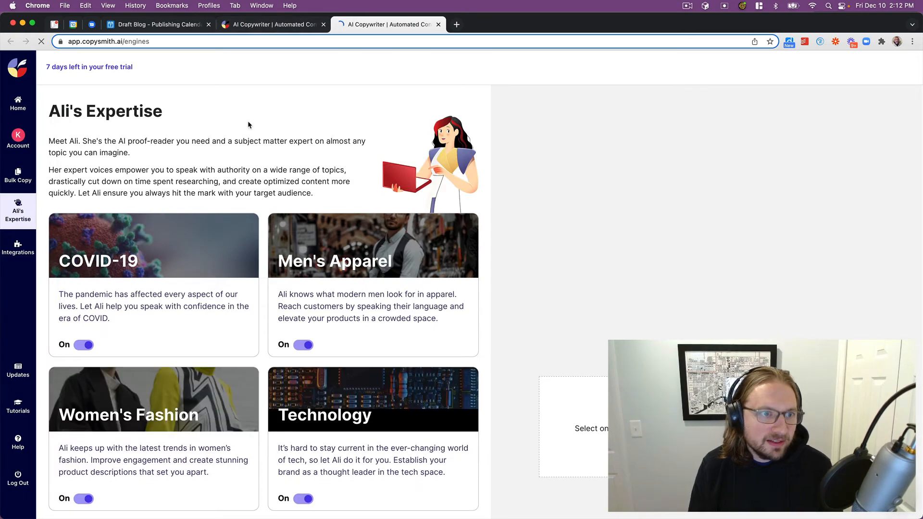
pyautogui.scroll(-2, 220, 134)
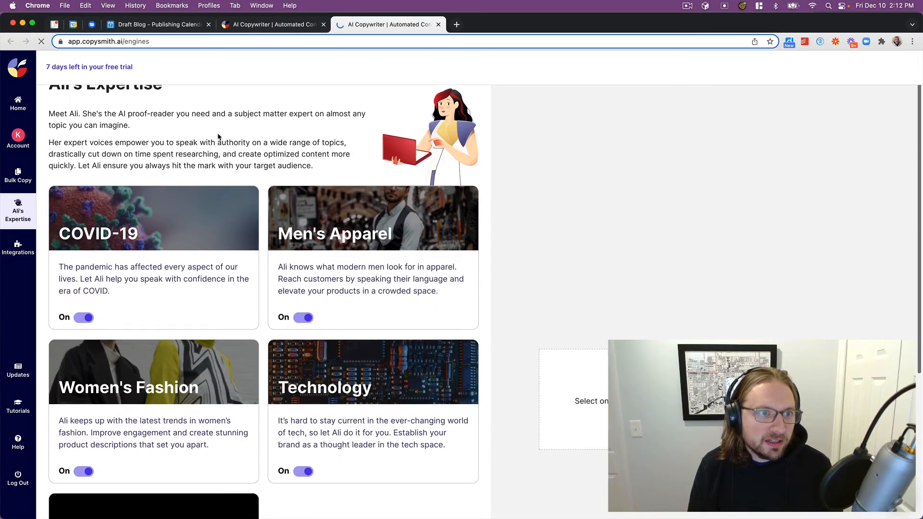
pyautogui.scroll(-4, 223, 120)
pyautogui.scroll(-1, 223, 122)
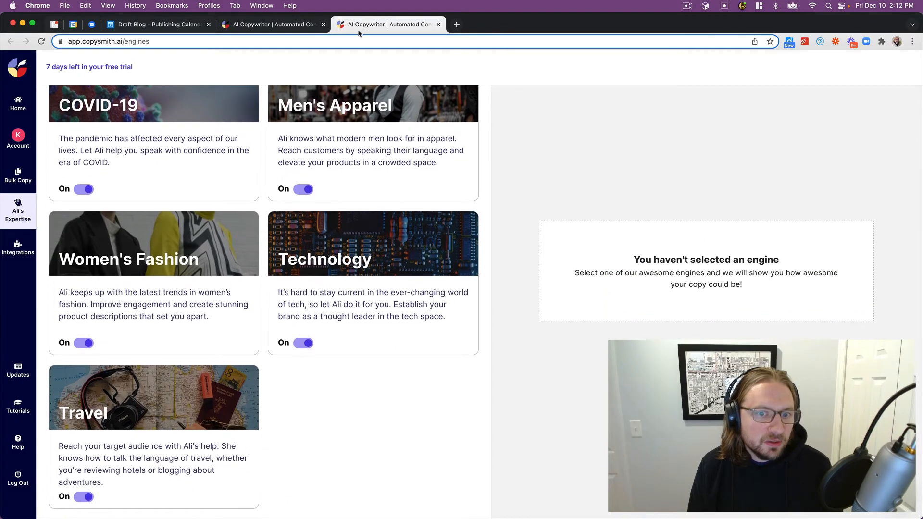
pyautogui.click(438, 24)
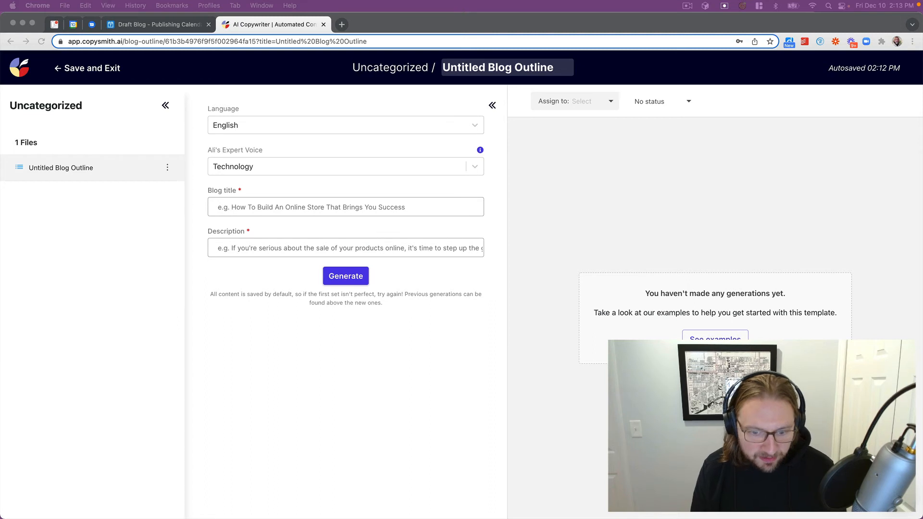
# Generate outlines titled "Best continuous integration tools", pasting the description that begins "In this roundup, we'd like to compare 10 or more of the most popular continuous"
pyautogui.click(264, 206)
pyautogui.write('Best continuous integration tools')
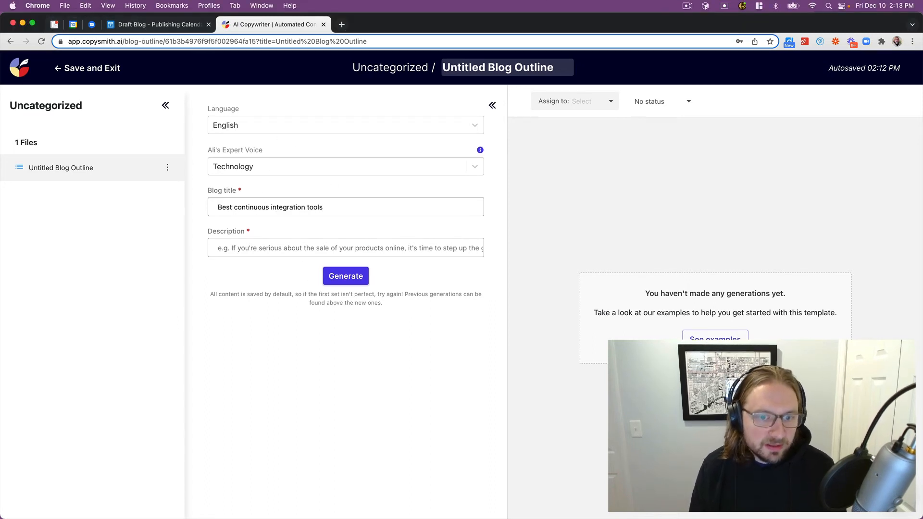
pyautogui.press('super+Tab')
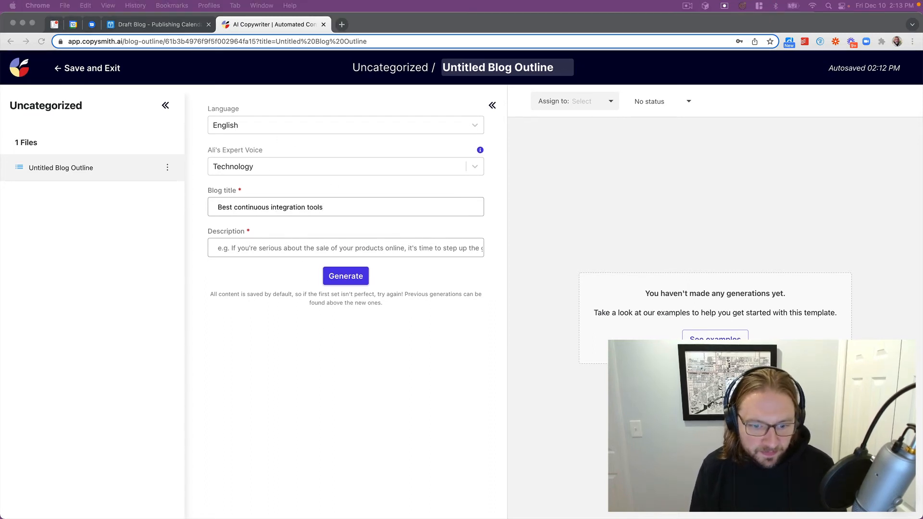
pyautogui.click(318, 248)
pyautogui.press('super+v')
pyautogui.click(340, 279)
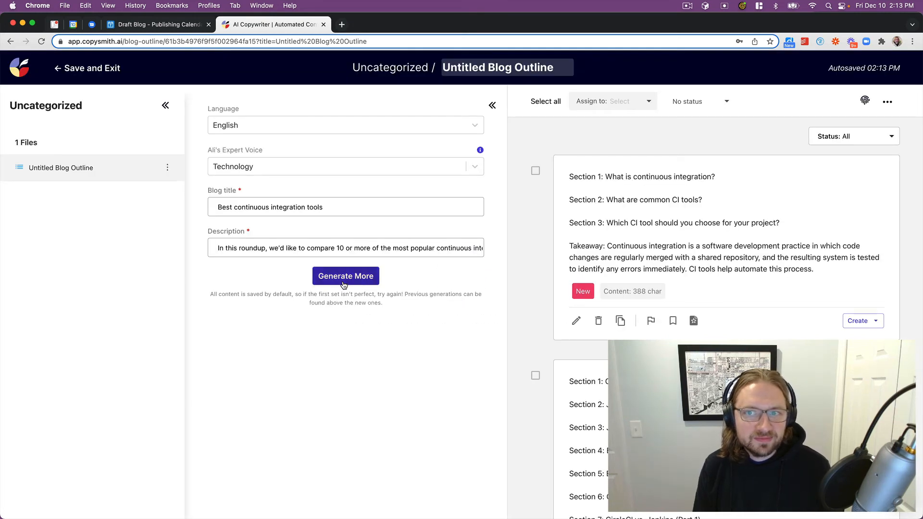
# Examine the section headings and takeaways of the first two generated outlines
pyautogui.scroll(-2, 729, 214)
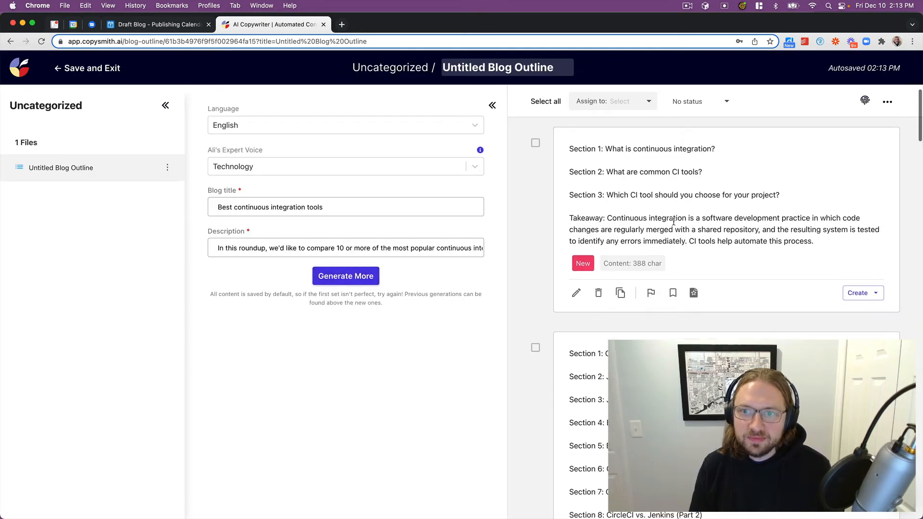
pyautogui.scroll(-3, 681, 216)
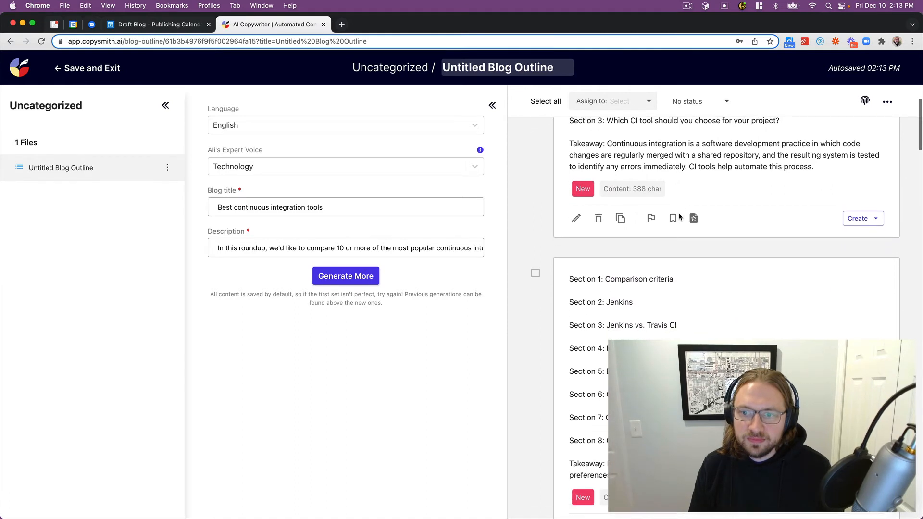
pyautogui.scroll(4, 692, 238)
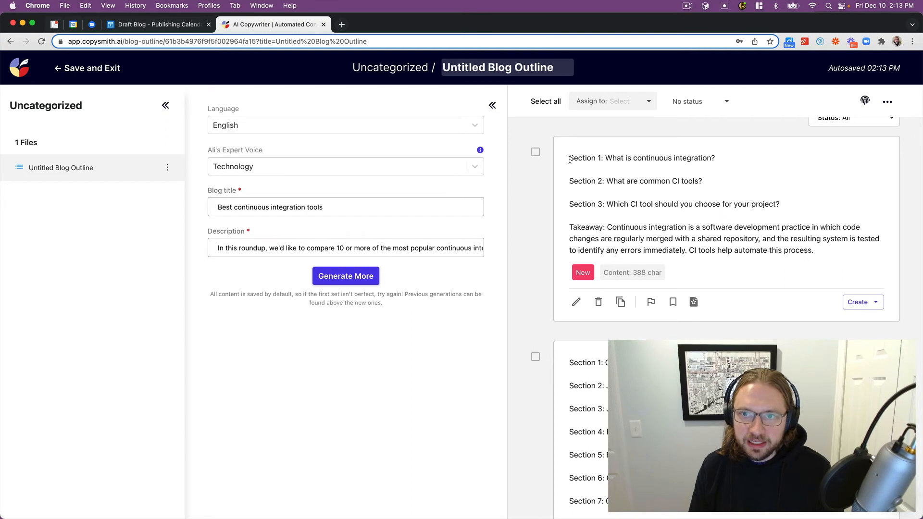
pyautogui.scroll(-3, 631, 244)
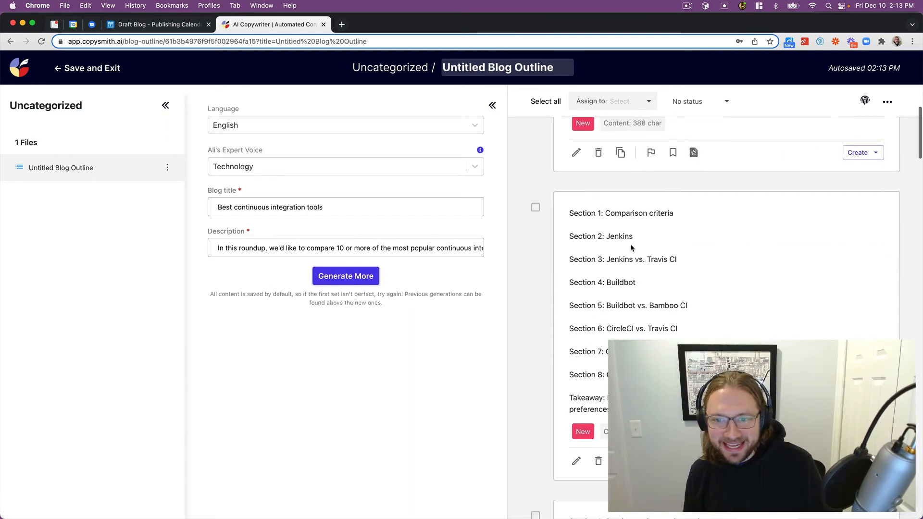
pyautogui.scroll(-2, 630, 246)
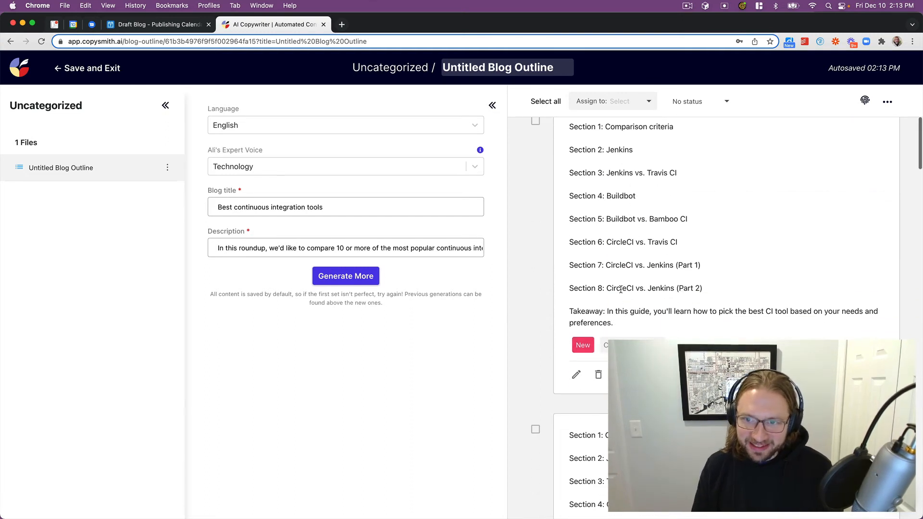
pyautogui.scroll(2, 620, 241)
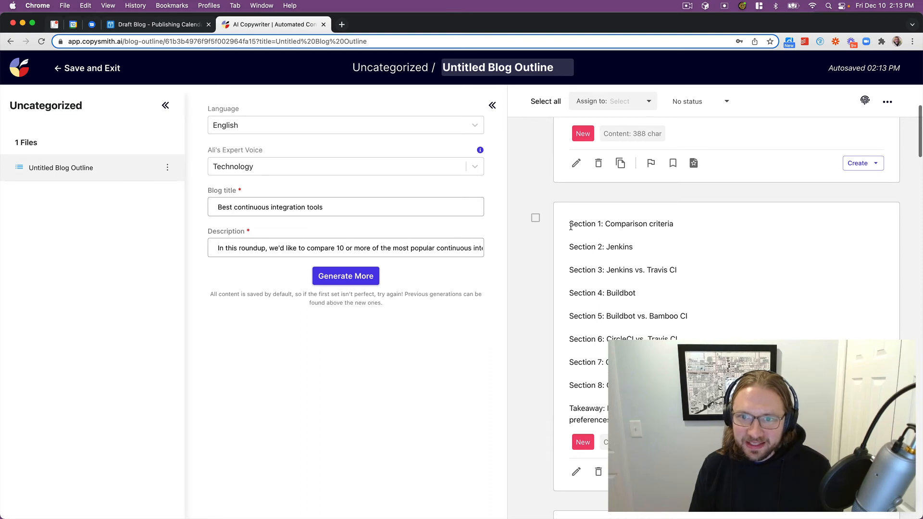
pyautogui.scroll(1, 575, 202)
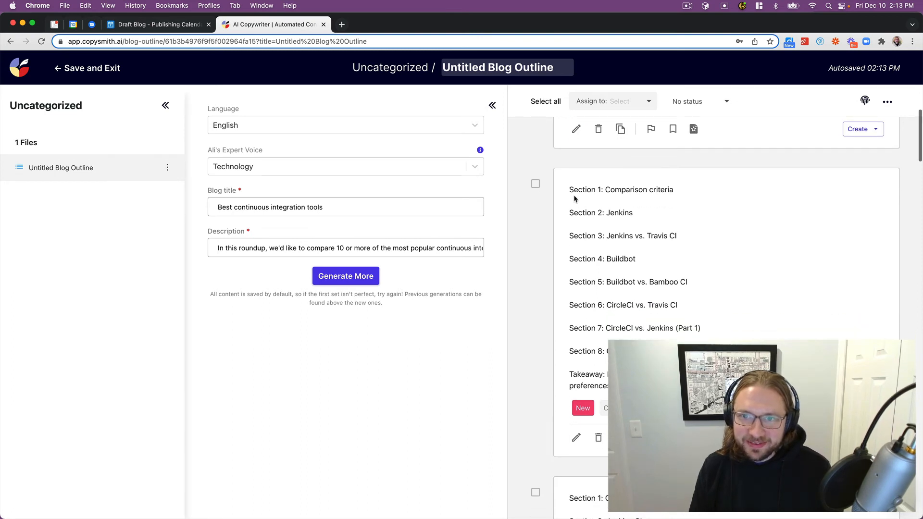
# Open the outline starting with "Comparison criteria" for editing and highlight its "Jenkins vs. Travis CI" section
pyautogui.click(572, 189)
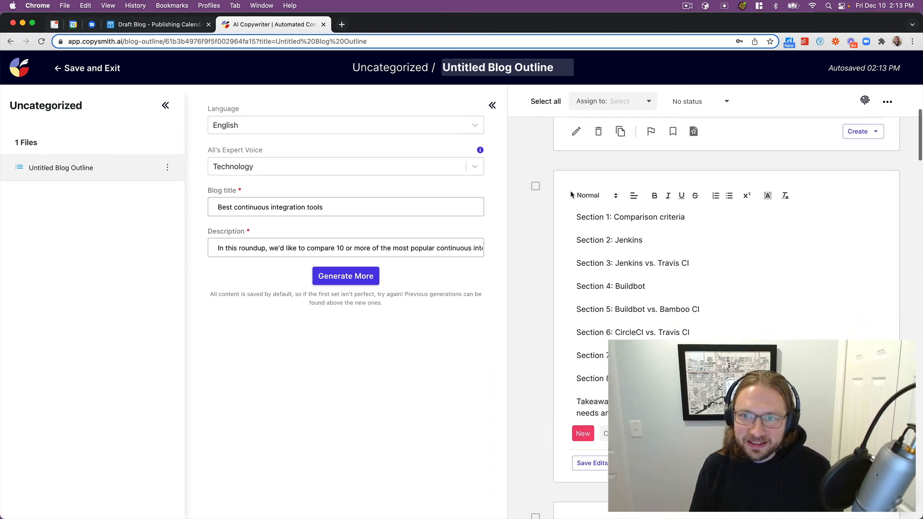
pyautogui.click(589, 220)
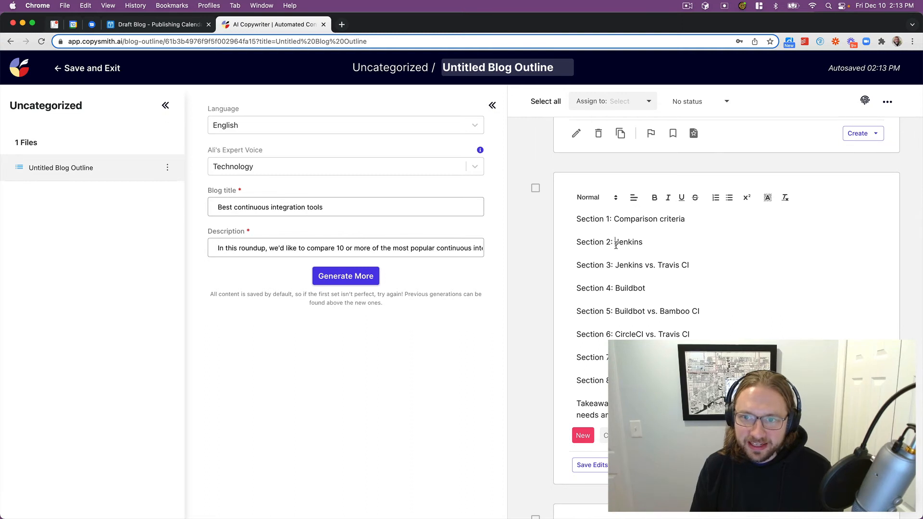
pyautogui.tripleClick(623, 263)
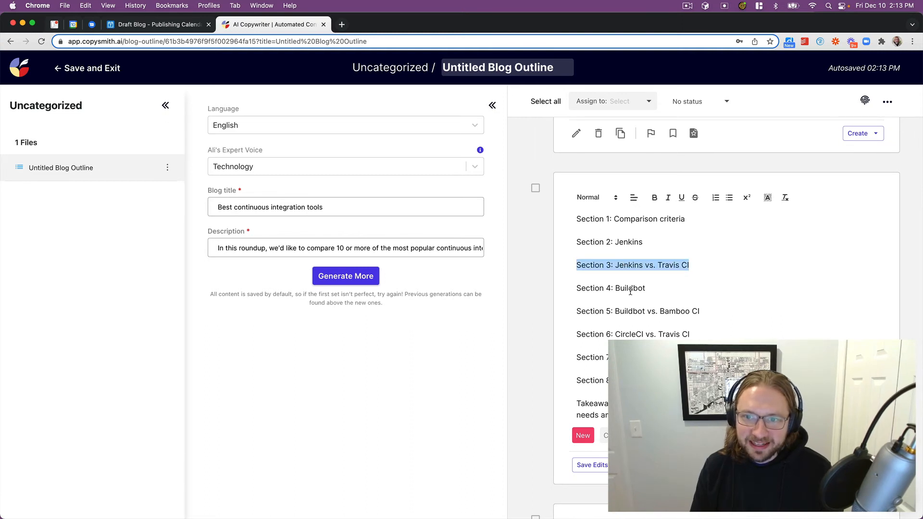
pyautogui.click(630, 290)
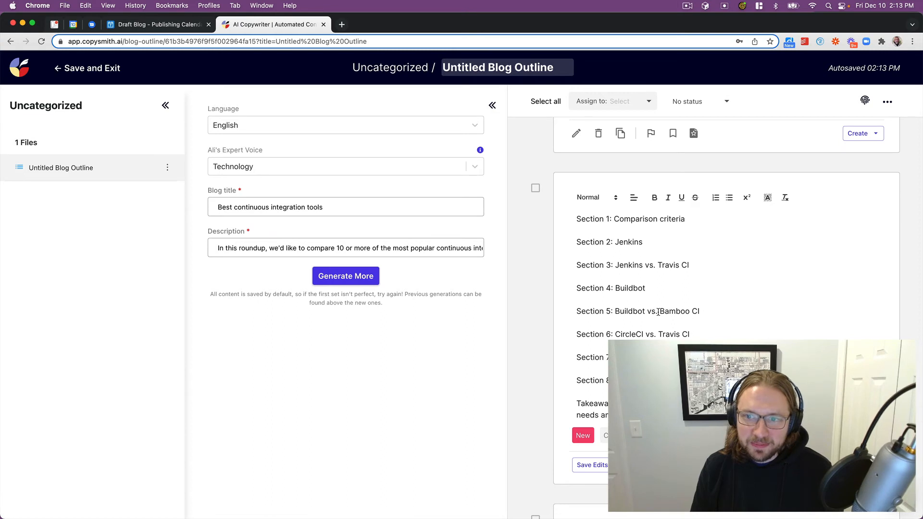
pyautogui.moveTo(658, 268); pyautogui.dragTo(615, 267)
pyautogui.press('BackSpace')
# Copy the full text of the outline that starts with "Continuous integration tools"
pyautogui.scroll(-1, 617, 268)
pyautogui.scroll(-7, 616, 268)
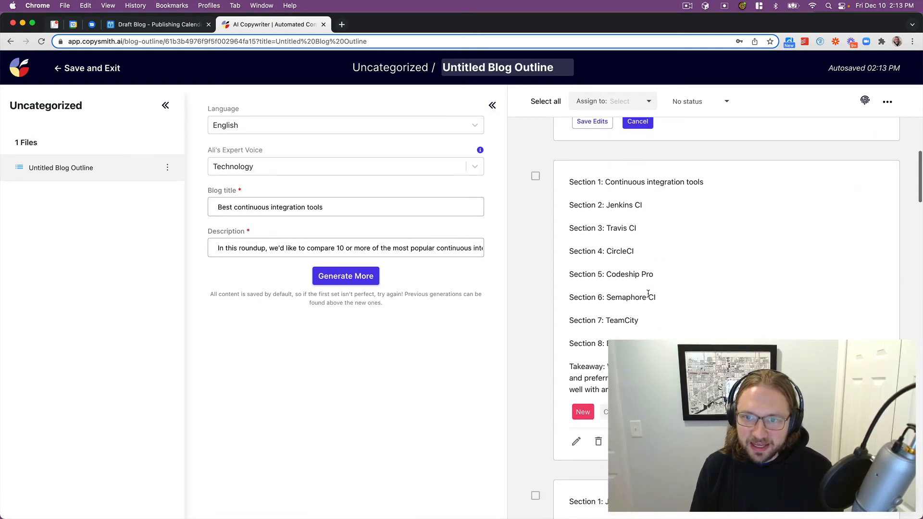
pyautogui.moveTo(570, 182); pyautogui.dragTo(635, 392)
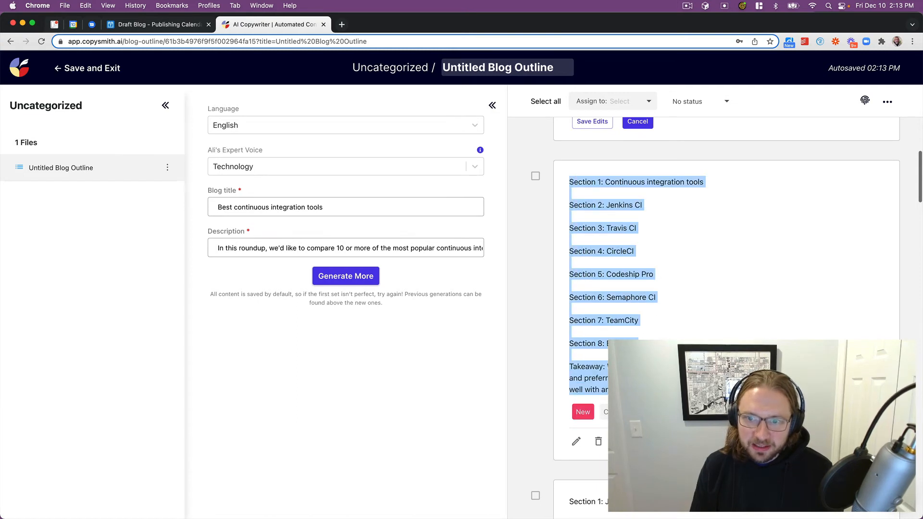
pyautogui.press('super+c')
# Create a free-form document named "Untitled Blog Outline_free-form" in Uncategorized Files from the "Continuous integration tools" outline
pyautogui.scroll(-1, 604, 391)
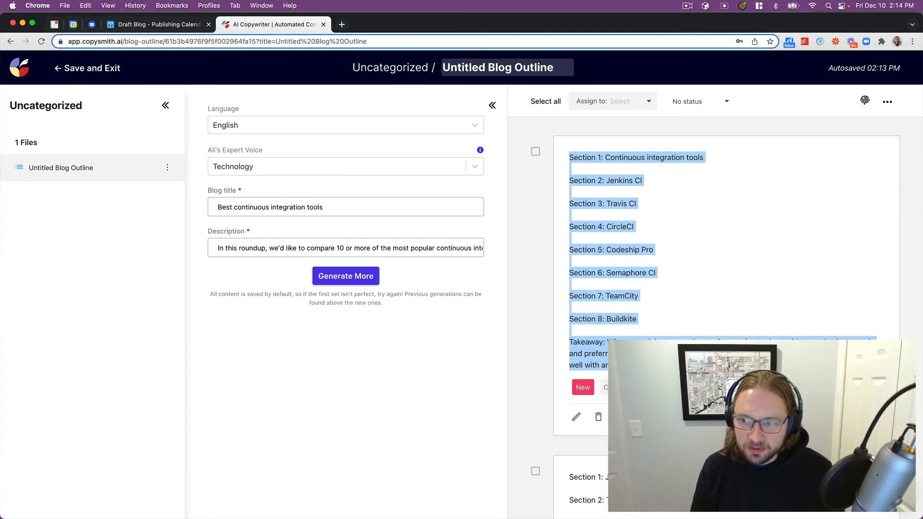
pyautogui.click(643, 417)
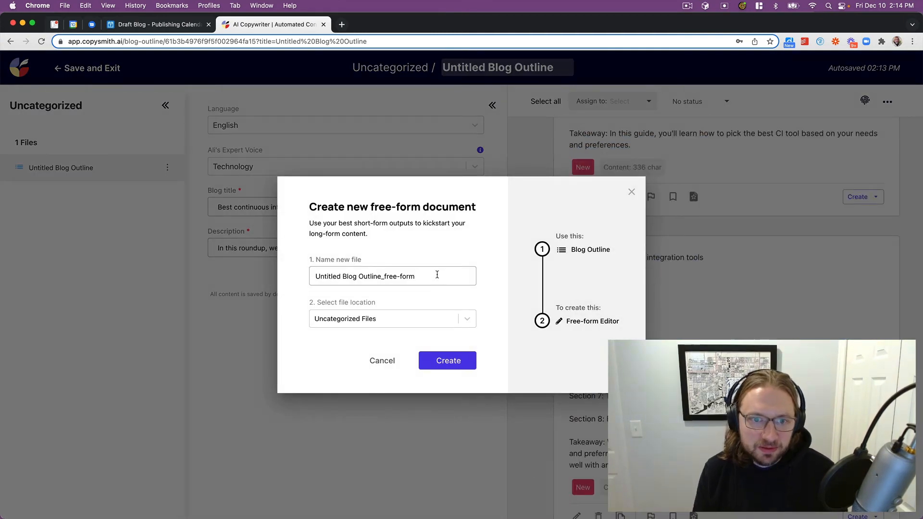
pyautogui.click(443, 360)
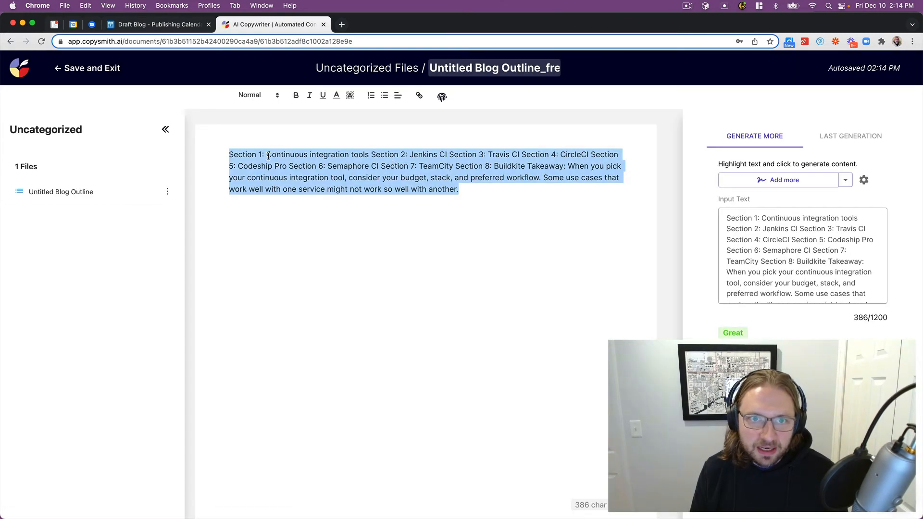
# Break the document's run-on outline text so that Sections 2, 3, 4 and 5 each start on a new line
pyautogui.click(374, 155)
pyautogui.press('BackSpace')
pyautogui.press('Return')
pyautogui.click(308, 170)
pyautogui.press('BackSpace')
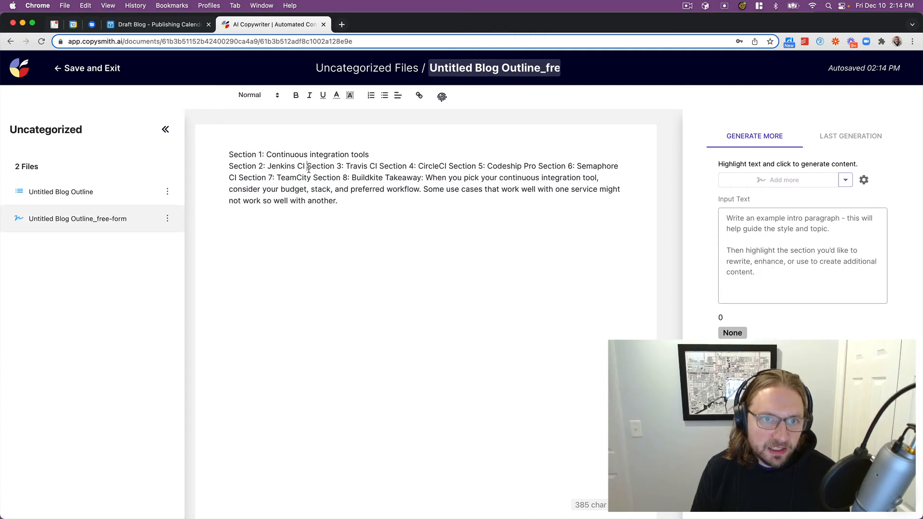
pyautogui.press('Return')
pyautogui.click(302, 178)
pyautogui.press('BackSpace')
pyautogui.press('Return')
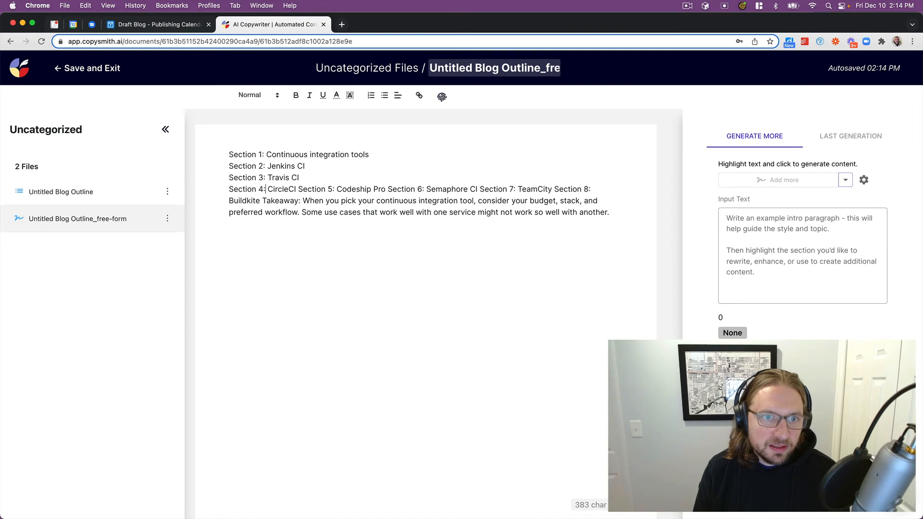
pyautogui.click(297, 190)
pyautogui.press('BackSpace')
pyautogui.press('Return')
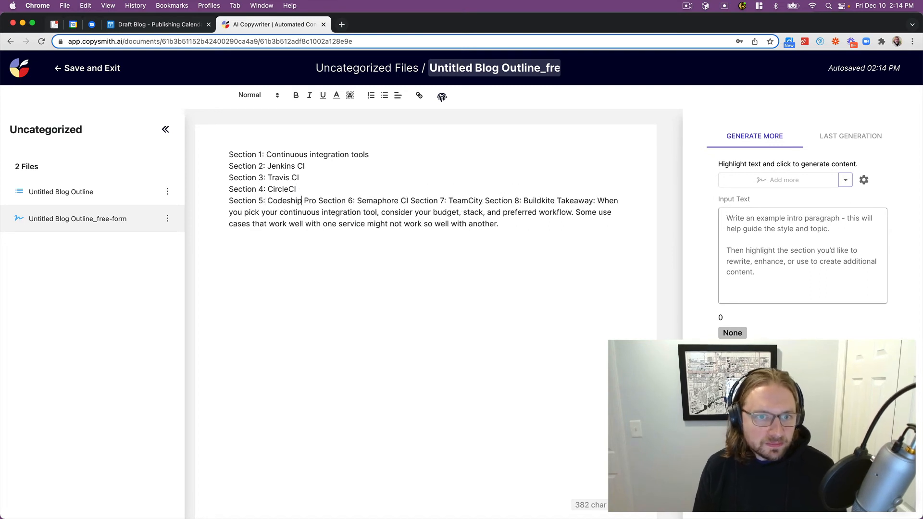
# Break the remaining outline text so that Sections 6, 7, 8 and the Takeaway each start on a new line
pyautogui.click(317, 200)
pyautogui.press('BackSpace')
pyautogui.press('Return')
pyautogui.click(319, 212)
pyautogui.press('BackSpace')
pyautogui.press('Return')
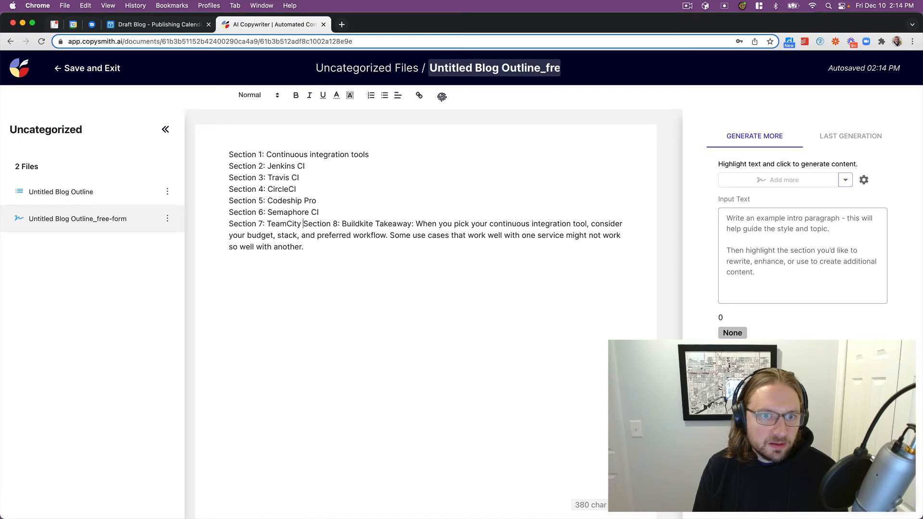
pyautogui.click(302, 223)
pyautogui.press('BackSpace')
pyautogui.press('Return')
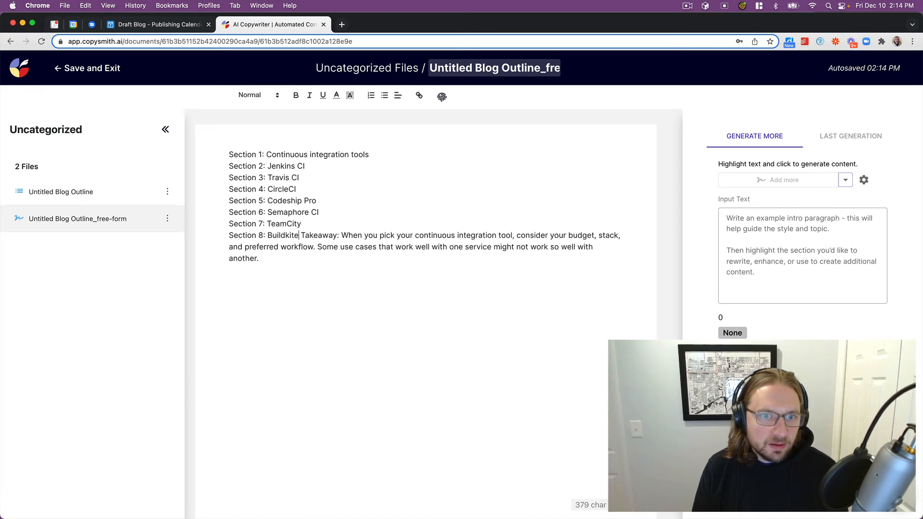
pyautogui.click(300, 235)
pyautogui.press('BackSpace')
pyautogui.press('Return')
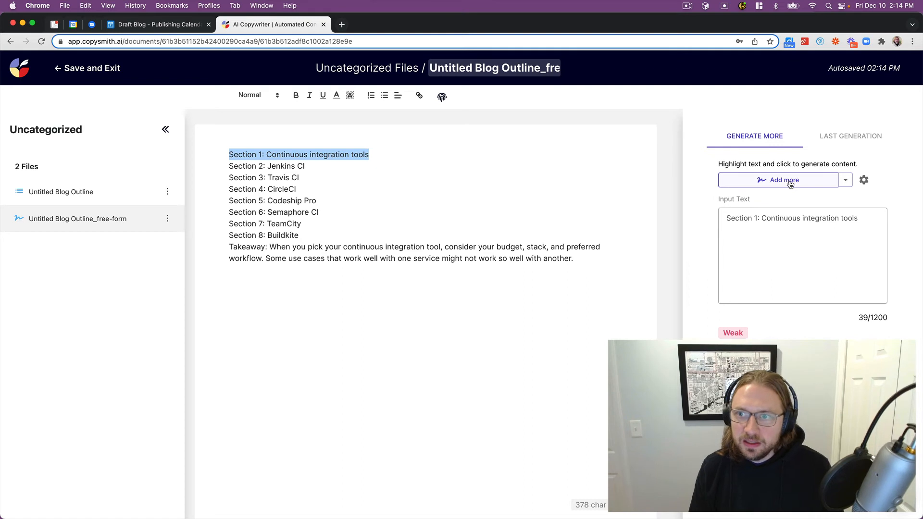
# Extend the Section 1 line with "- a brief description of what continuous integration is and why tools are important"
pyautogui.click(371, 155)
pyautogui.write('- a brief desc')
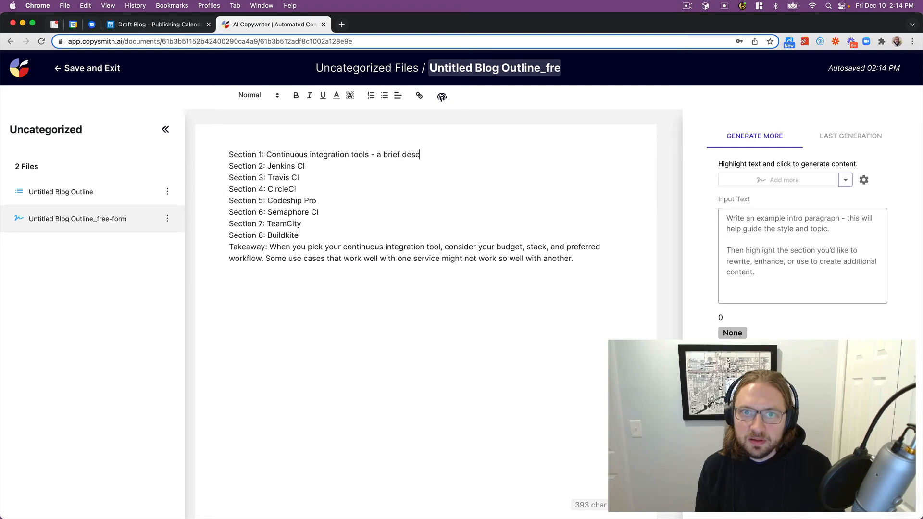
pyautogui.write('ription of what conti')
pyautogui.press('super+shift+Left')
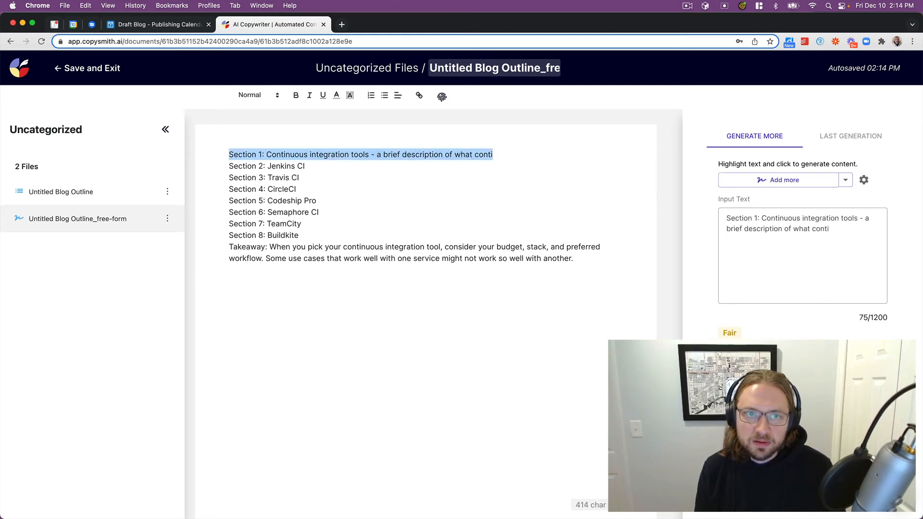
pyautogui.press('Right')
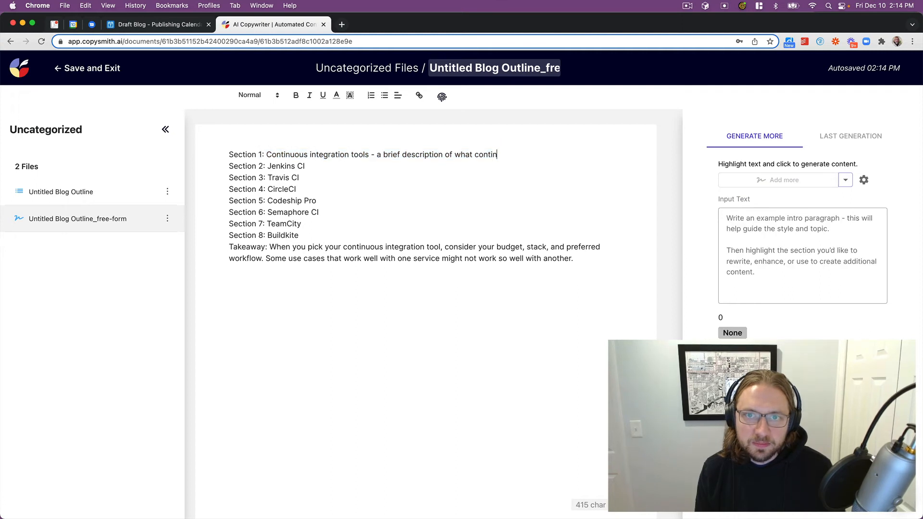
pyautogui.write('inuous integration')
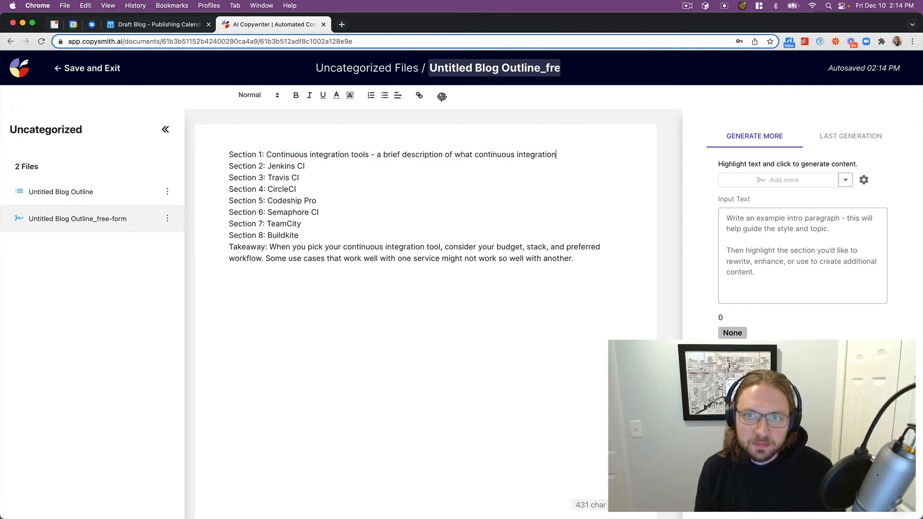
pyautogui.write(' is and how too')
pyautogui.hotkey('alt', 'shift', 'Left')
pyautogui.hotkey('alt', 'shift', 'Left')
pyautogui.write('why tools are i')
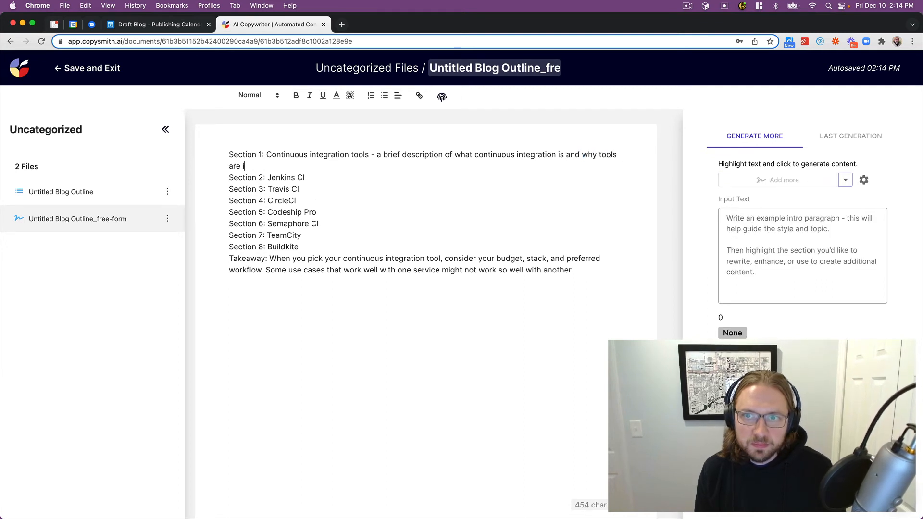
pyautogui.write('mportant')
# Generate additional content from the complete Section 1 text and read through the generated paragraph
pyautogui.hotkey('alt', 'shift', 'Up')
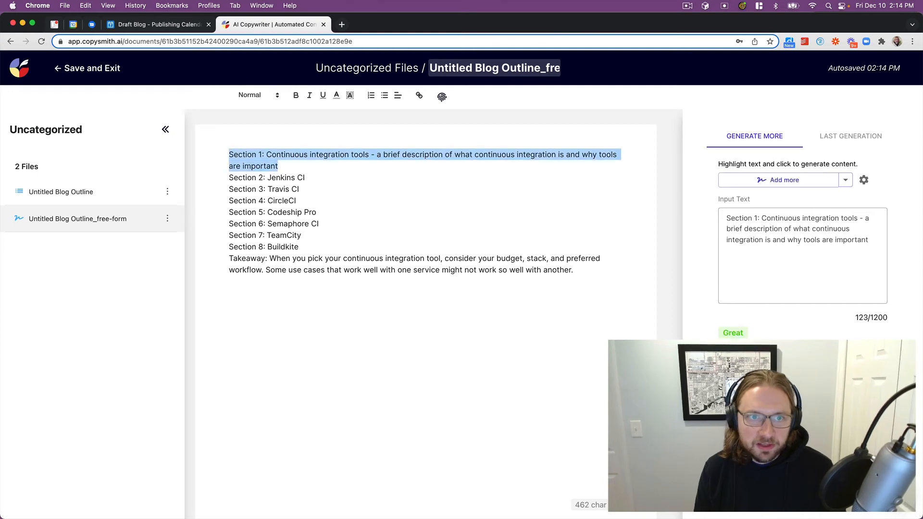
pyautogui.press('super+Return')
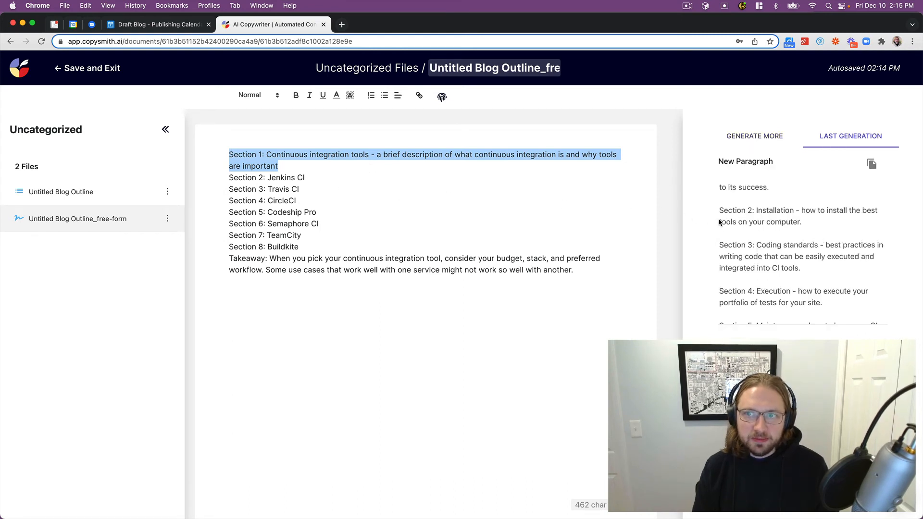
pyautogui.scroll(-1, 738, 193)
pyautogui.scroll(1, 754, 202)
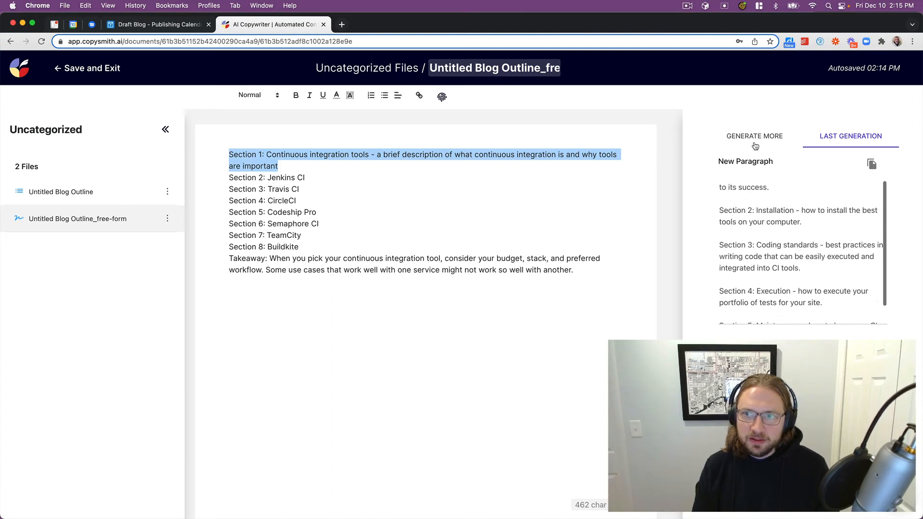
pyautogui.scroll(-1, 773, 242)
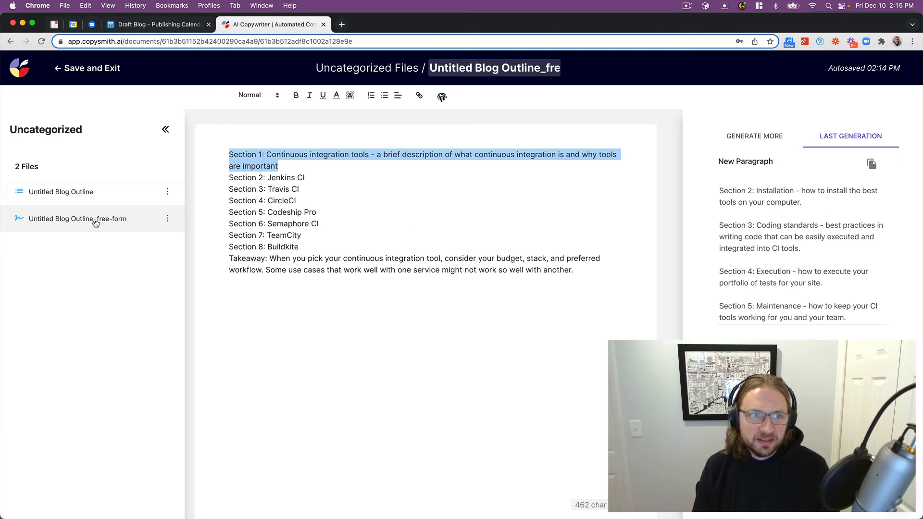
# Look through the generated outlines in Untitled Blog Outline and select the full text of the one starting with "Section 1: Jenkins"
pyautogui.click(86, 201)
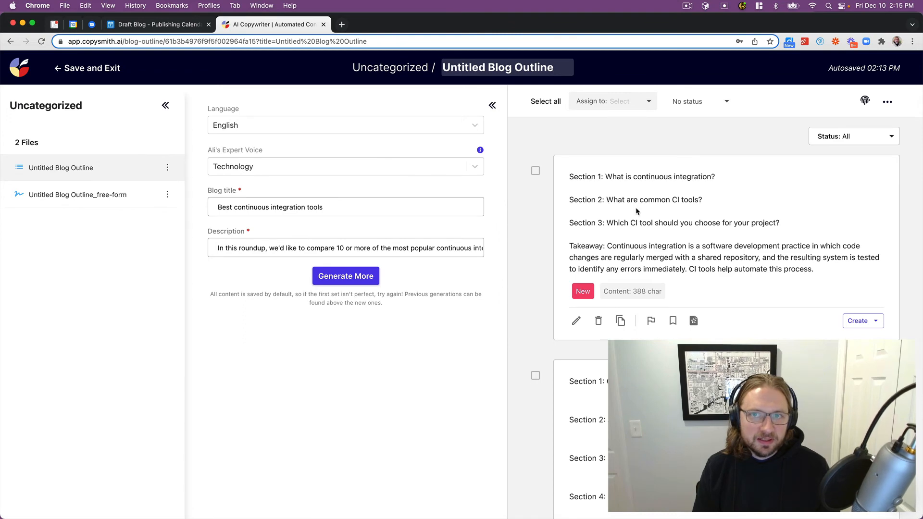
pyautogui.scroll(-5, 604, 220)
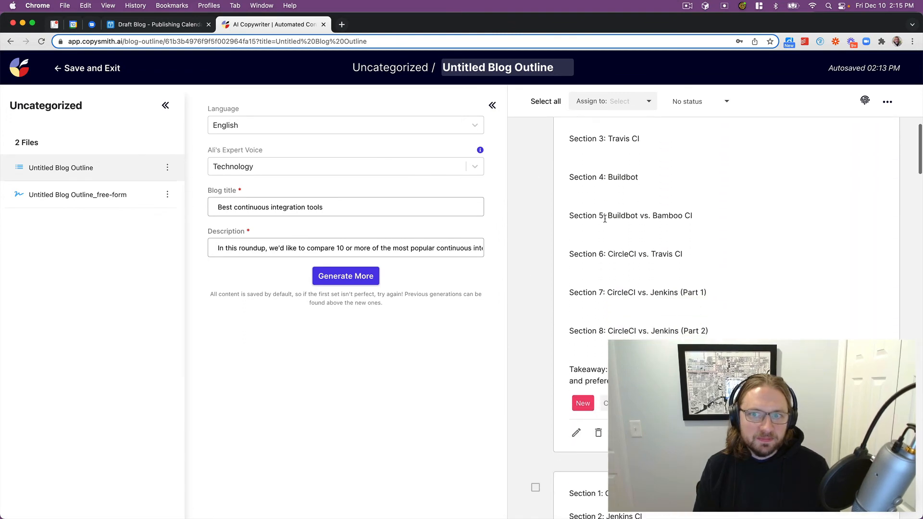
pyautogui.scroll(-6, 606, 224)
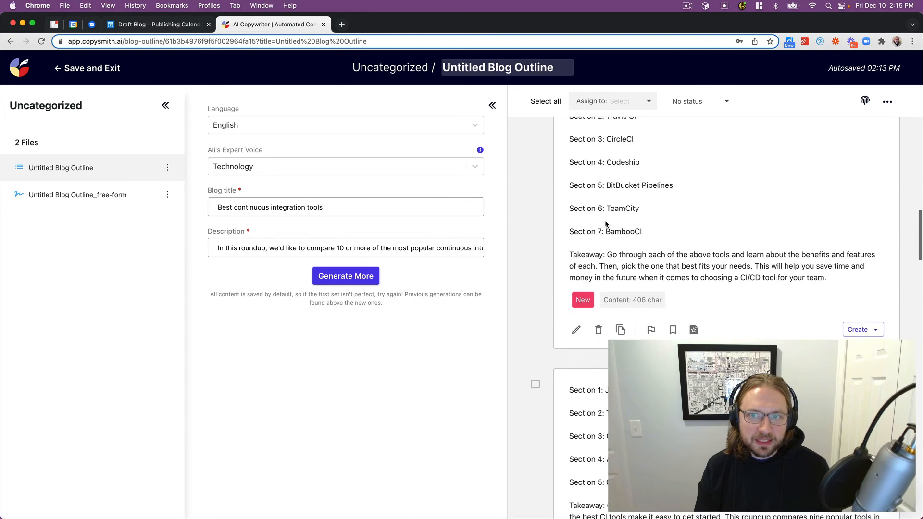
pyautogui.moveTo(692, 344); pyautogui.dragTo(569, 251)
pyautogui.click(569, 264)
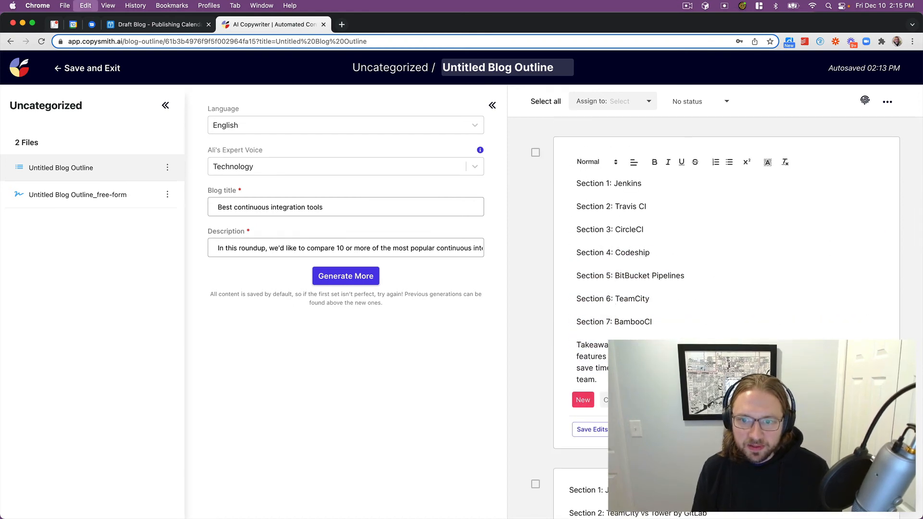
pyautogui.press('super+a')
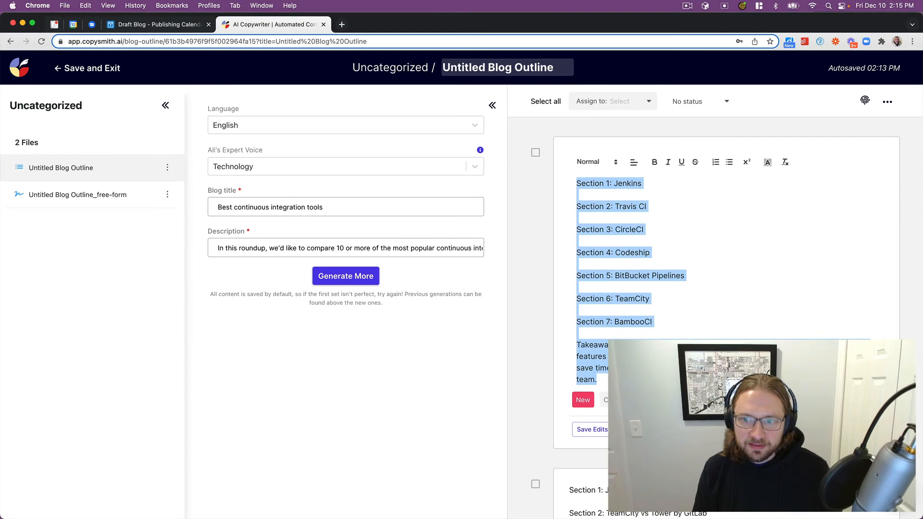
# Create a file named "Roundup" in Uncategorized using the Bullet Point Expander template
pyautogui.click(87, 68)
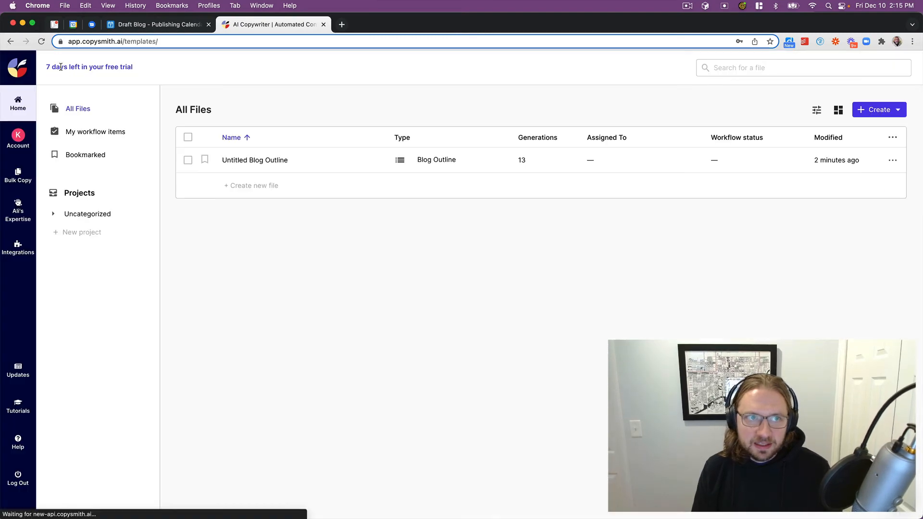
pyautogui.click(869, 111)
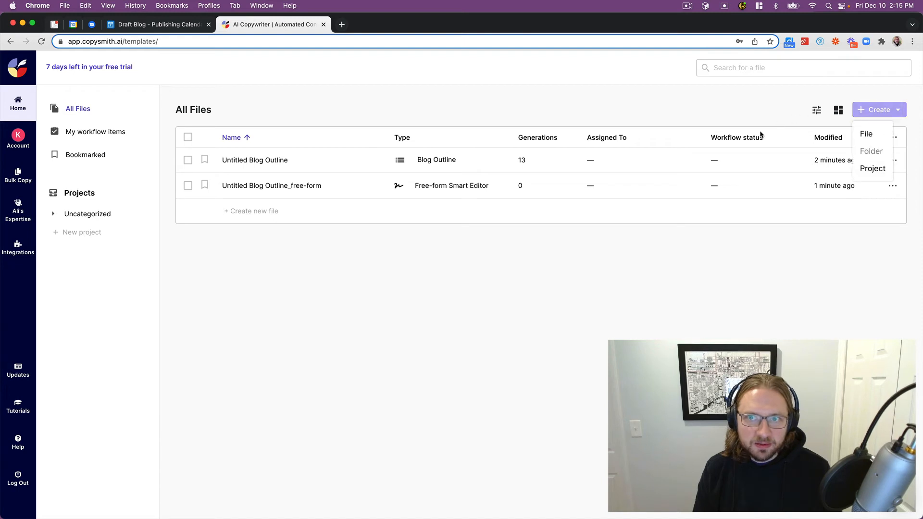
pyautogui.click(865, 133)
pyautogui.click(292, 154)
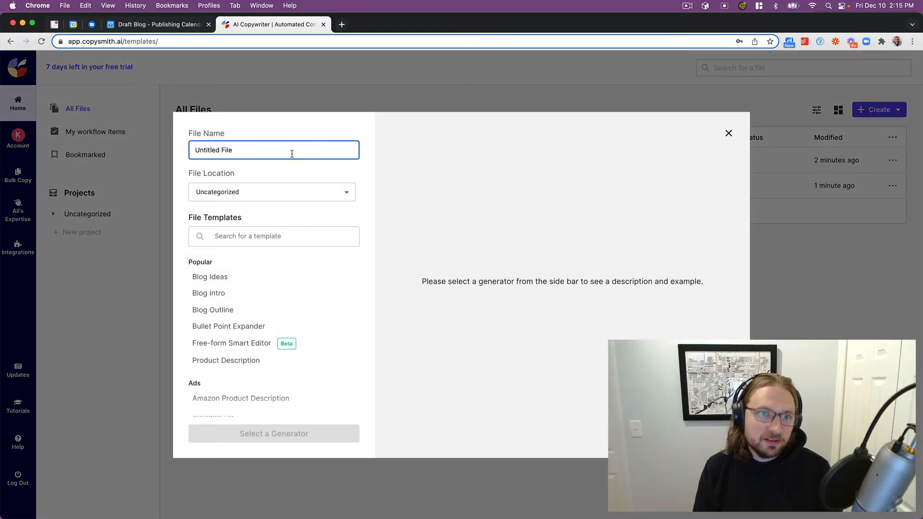
pyautogui.press('super+a')
pyautogui.write('Roundup')
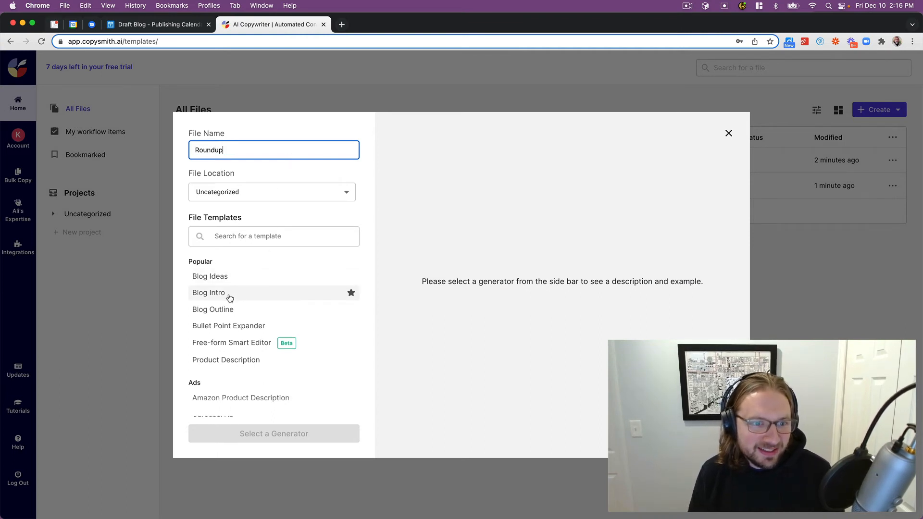
pyautogui.scroll(-1, 235, 312)
pyautogui.click(243, 323)
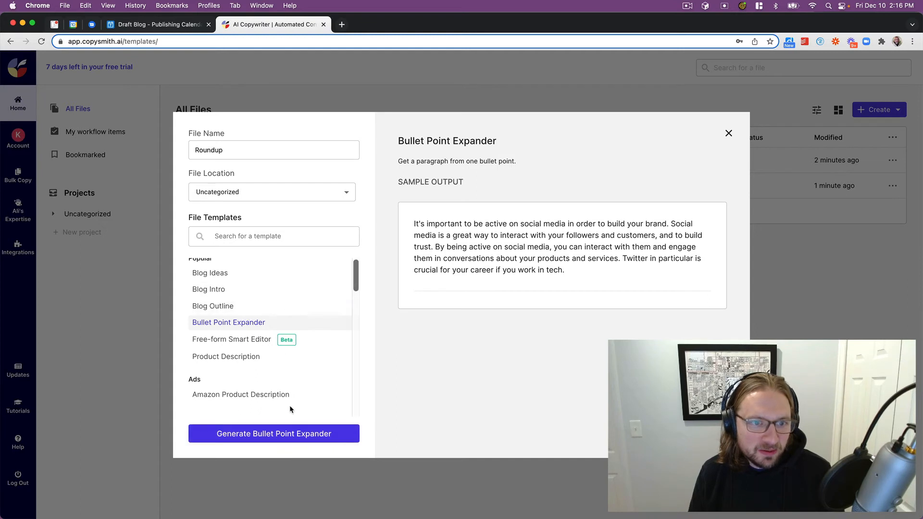
pyautogui.click(309, 435)
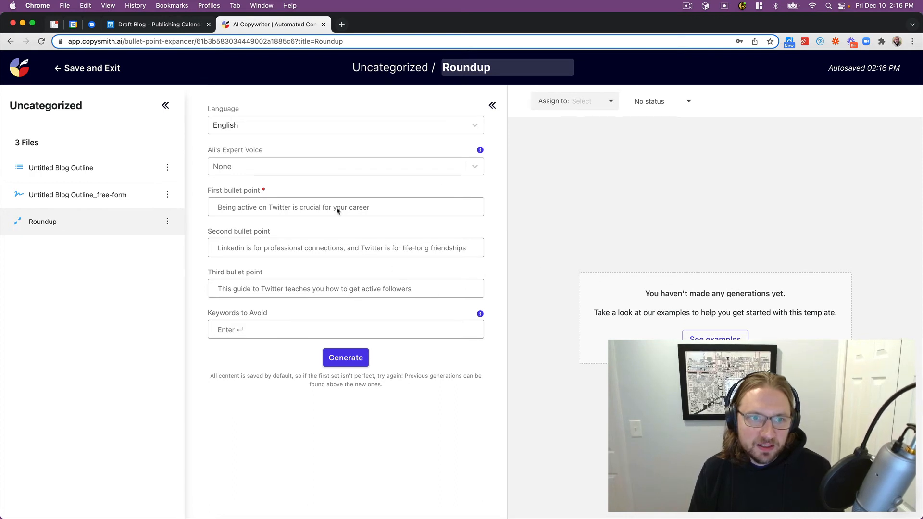
# Copy the complete Section 1 text from the free-form document into Roundup's first bullet point
pyautogui.click(86, 201)
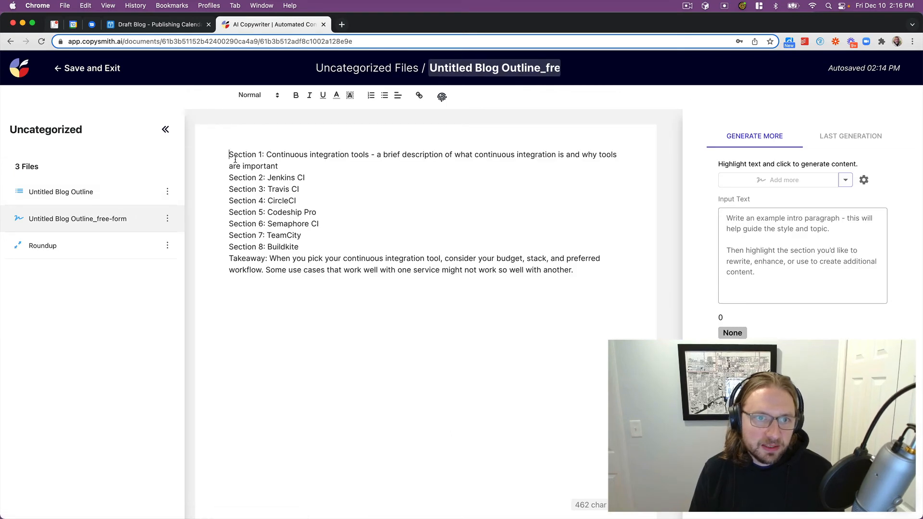
pyautogui.moveTo(229, 155); pyautogui.dragTo(278, 166)
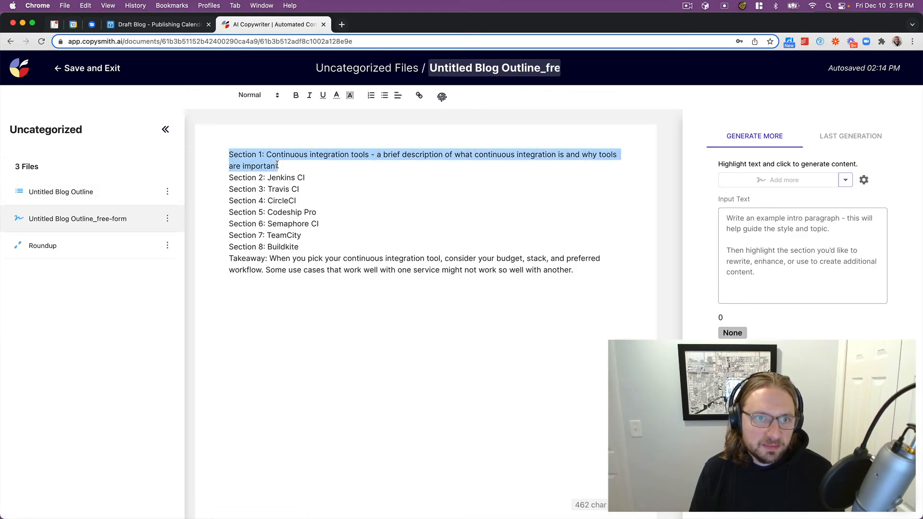
pyautogui.click(71, 251)
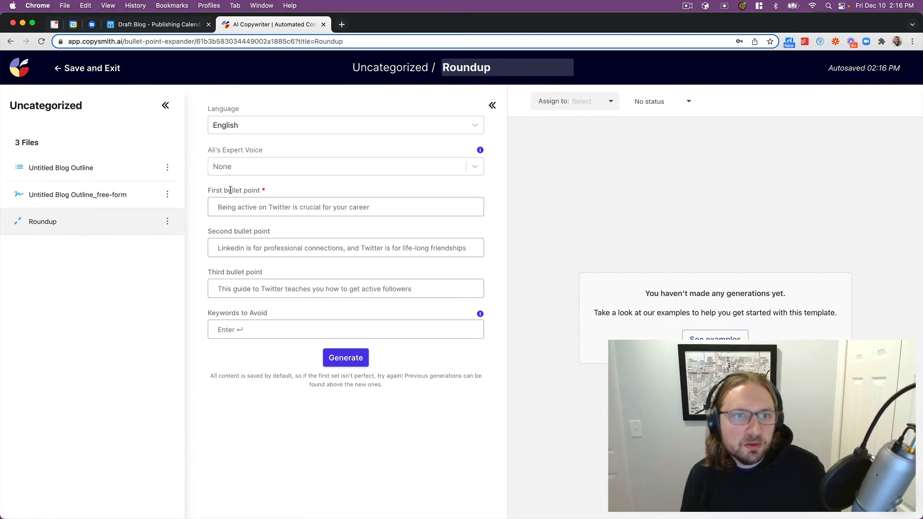
pyautogui.click(227, 206)
pyautogui.press('super+v')
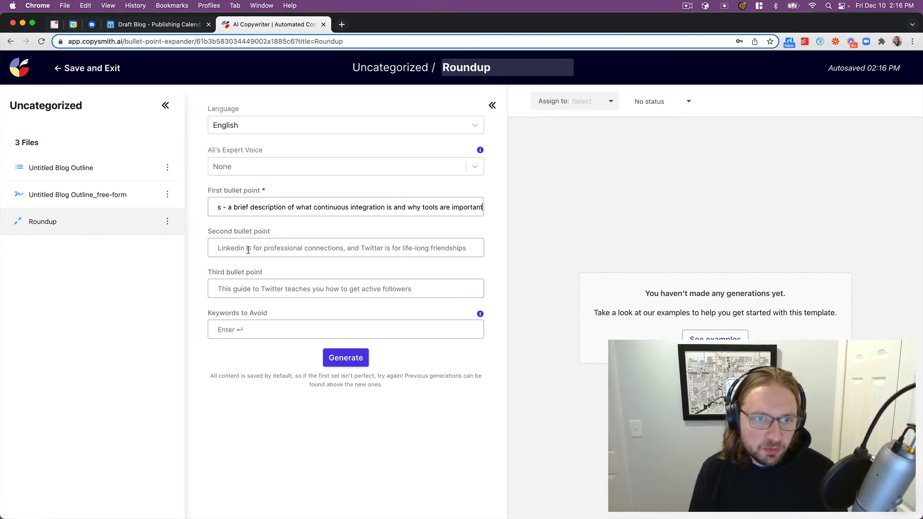
# Copy "Section 2: Jenkins CI" from the free-form document into Roundup's second bullet point
pyautogui.click(103, 195)
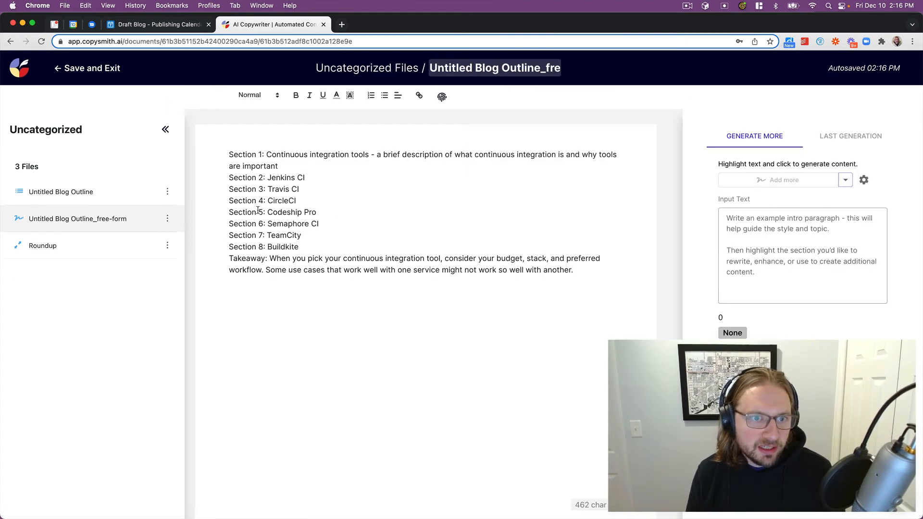
pyautogui.tripleClick(251, 179)
pyautogui.press('super+c')
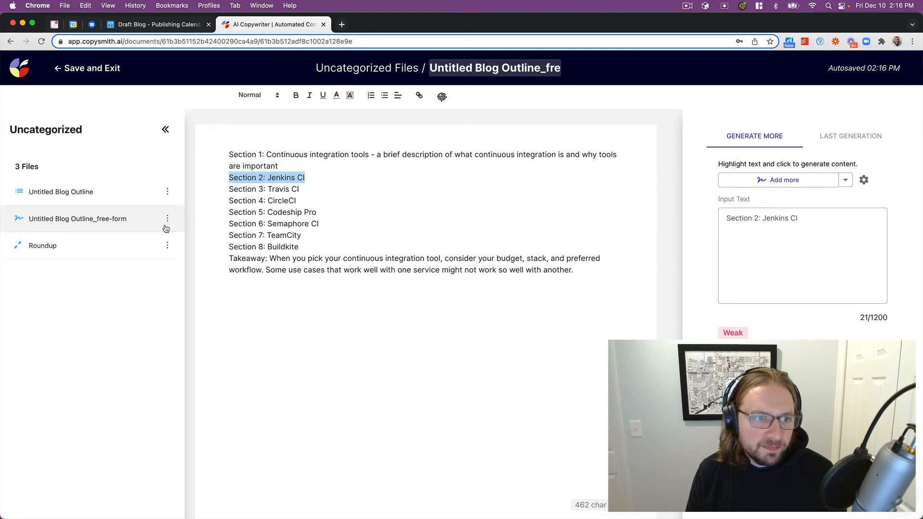
pyautogui.click(143, 248)
pyautogui.press('super+v')
# Copy "Section 3: Travis CI" from the free-form document into Roundup's third bullet point and generate the expanded paragraphs
pyautogui.click(107, 197)
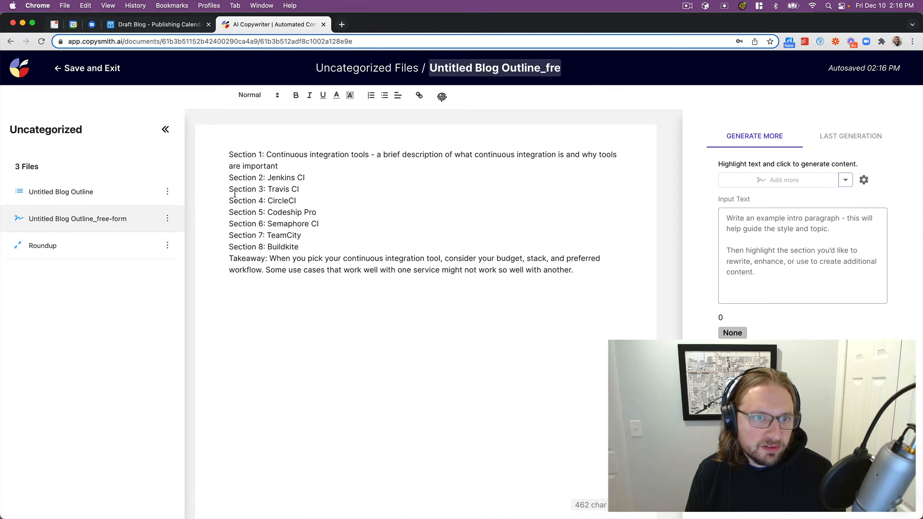
pyautogui.tripleClick(258, 189)
pyautogui.press('super+c')
pyautogui.click(128, 245)
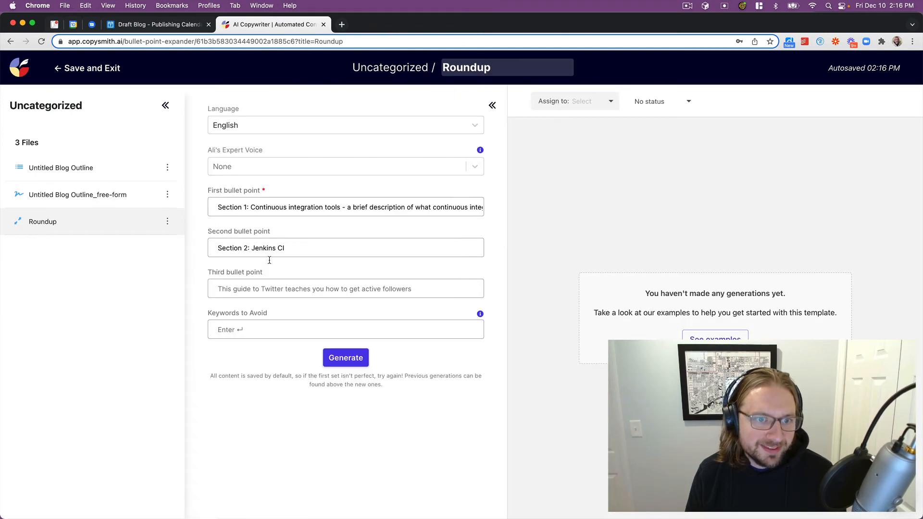
pyautogui.click(265, 287)
pyautogui.press('super+v')
pyautogui.click(343, 357)
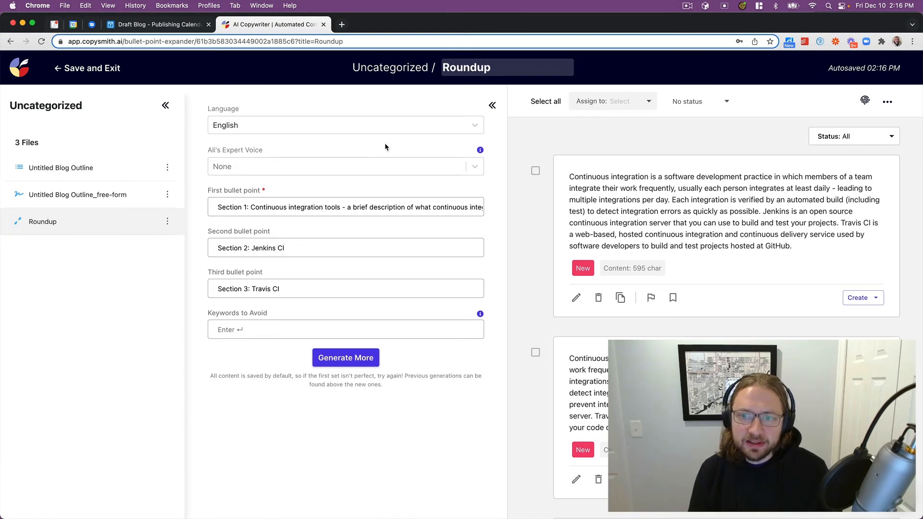
# Review the generated Roundup paragraphs on continuous integration, Jenkins and Travis CI for quality and length
pyautogui.scroll(-5, 594, 213)
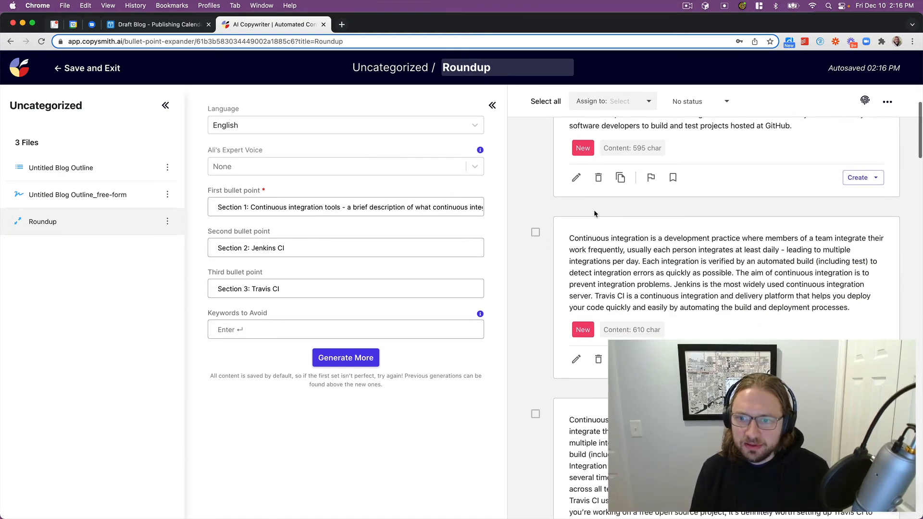
pyautogui.scroll(-5, 594, 214)
pyautogui.scroll(10, 629, 231)
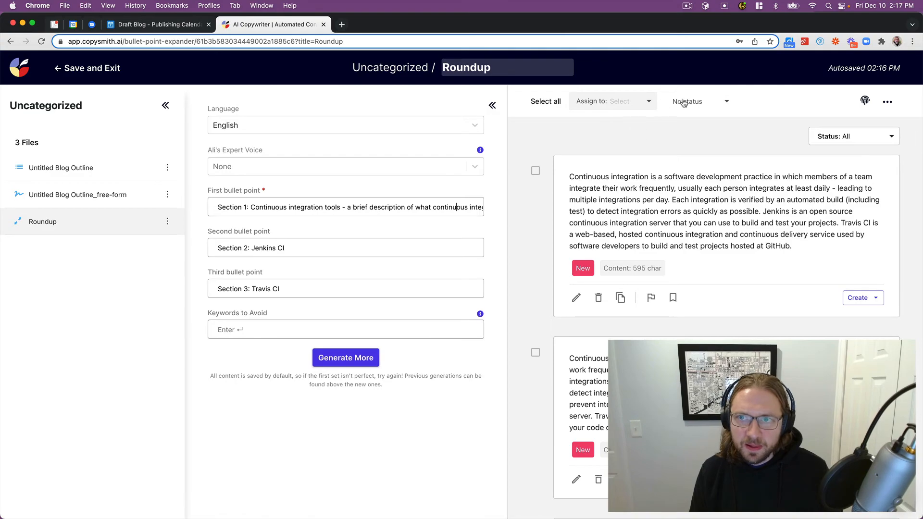
pyautogui.scroll(-5, 631, 206)
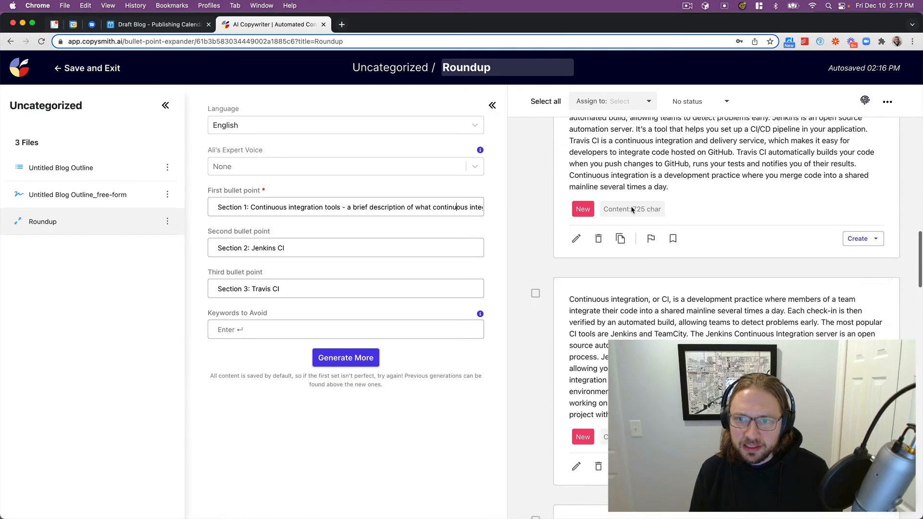
pyautogui.scroll(-15, 631, 209)
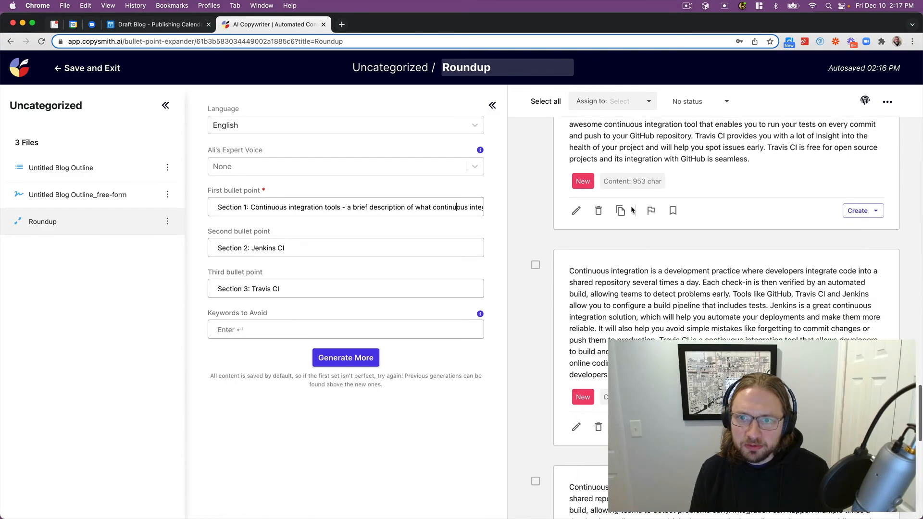
pyautogui.scroll(-5, 631, 208)
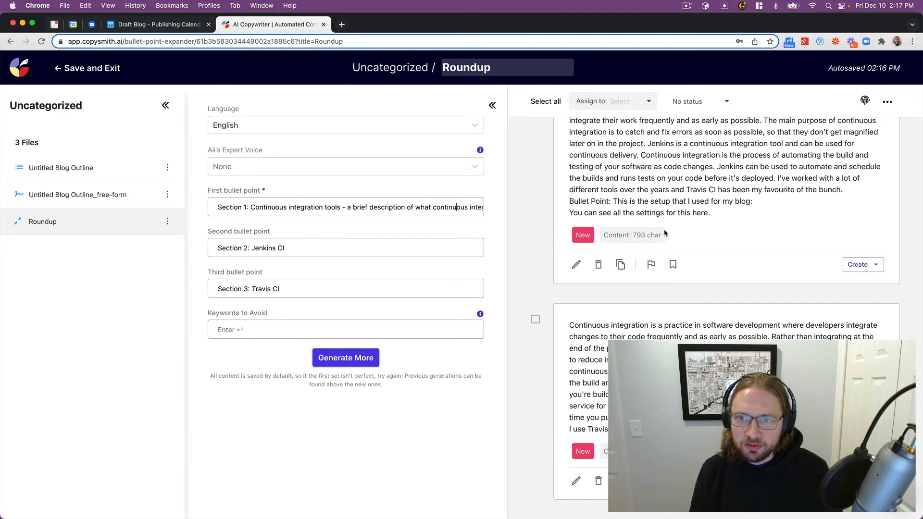
pyautogui.scroll(10, 673, 240)
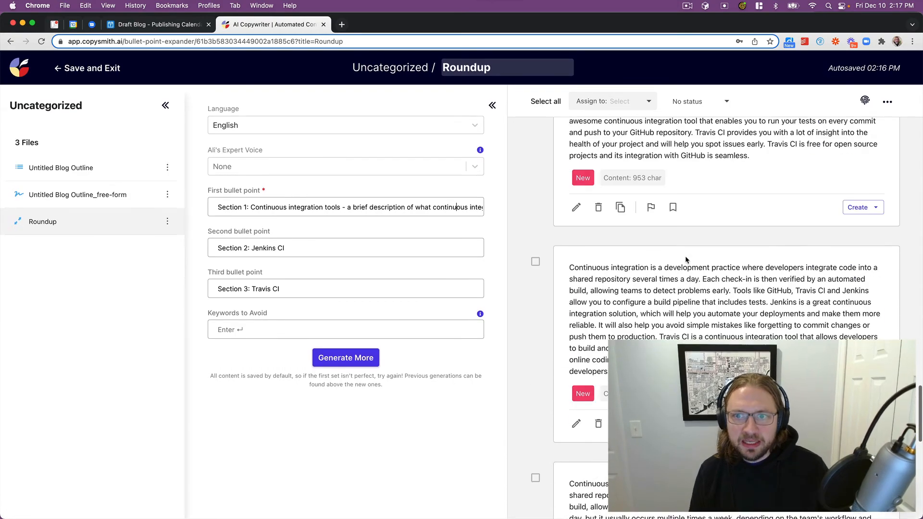
# Examine the assignment, workflow status and additional options available for the first generated Roundup paragraph
pyautogui.scroll(10, 685, 257)
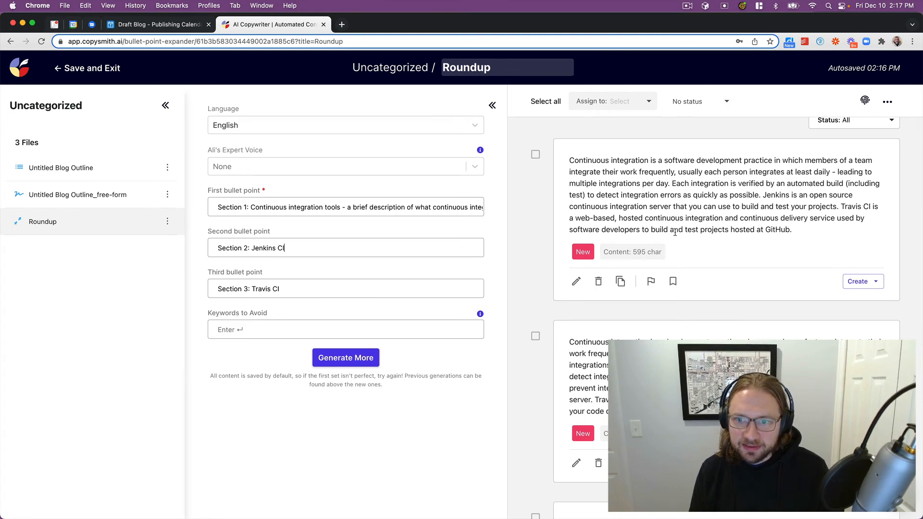
pyautogui.scroll(1, 675, 232)
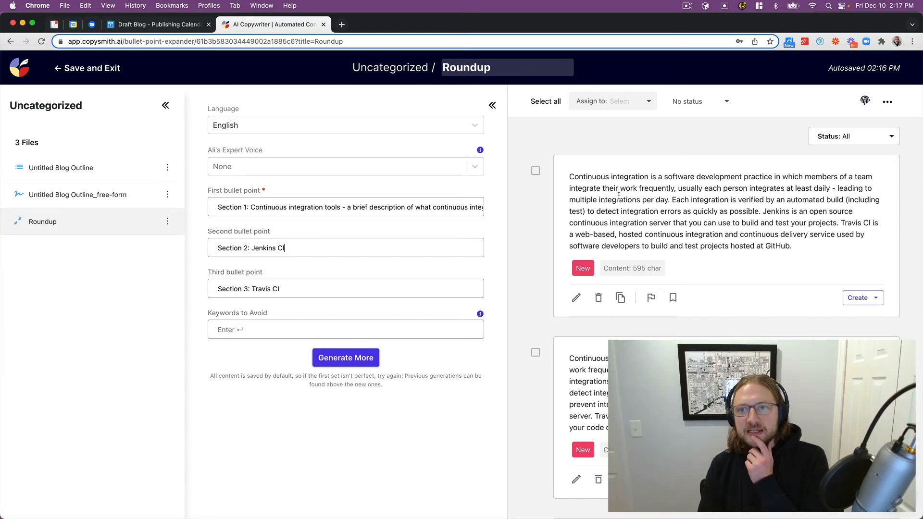
pyautogui.click(535, 171)
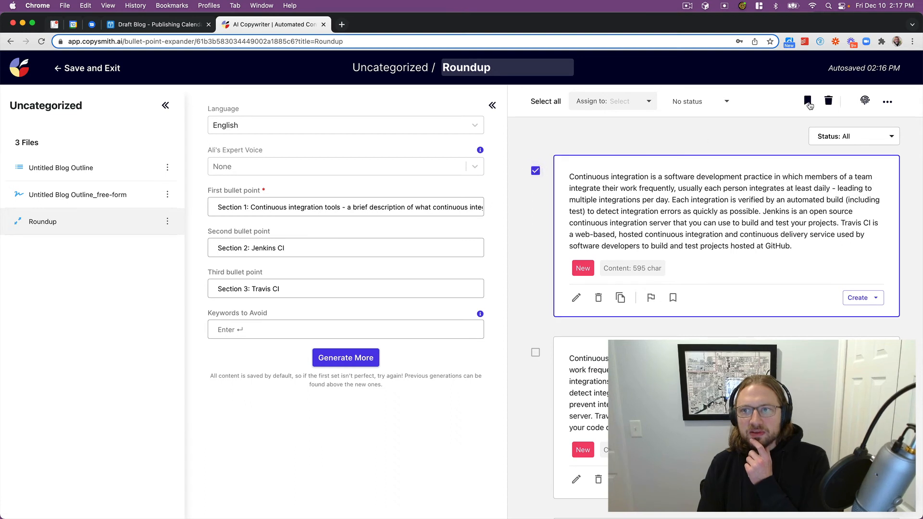
pyautogui.click(535, 170)
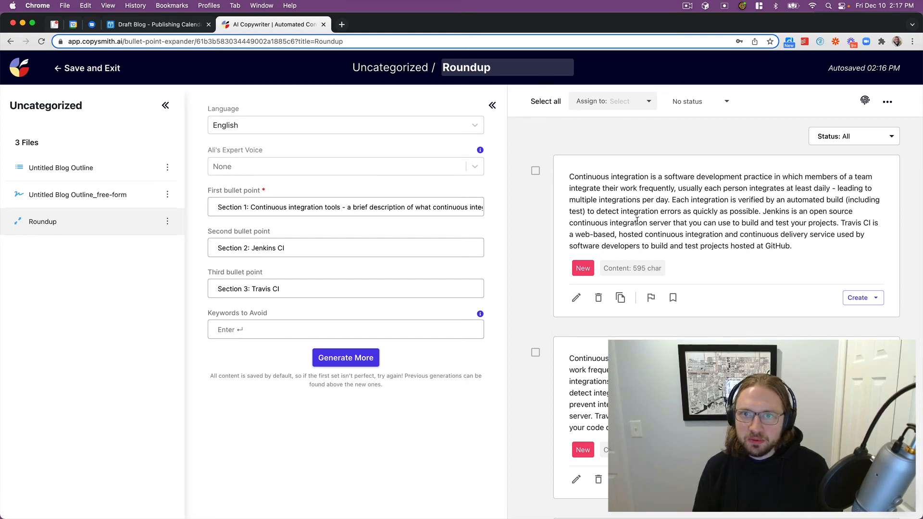
pyautogui.click(535, 171)
pyautogui.click(630, 100)
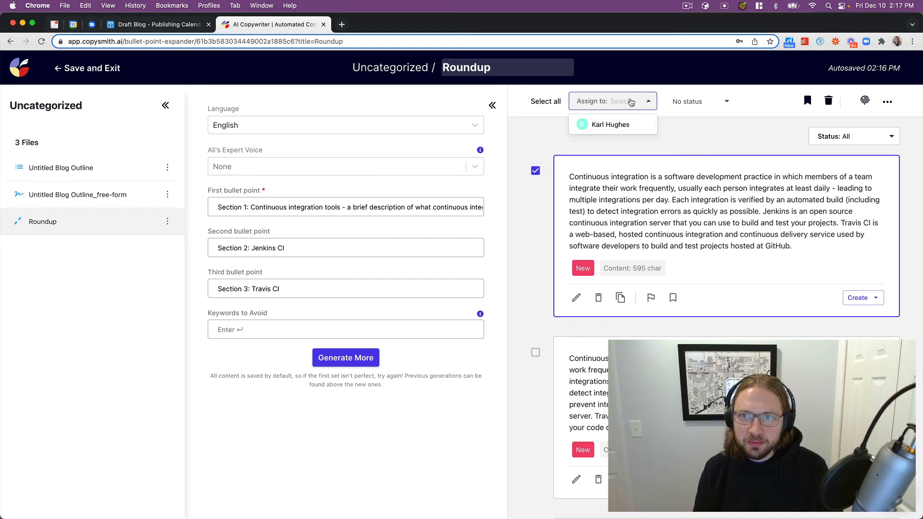
pyautogui.click(716, 103)
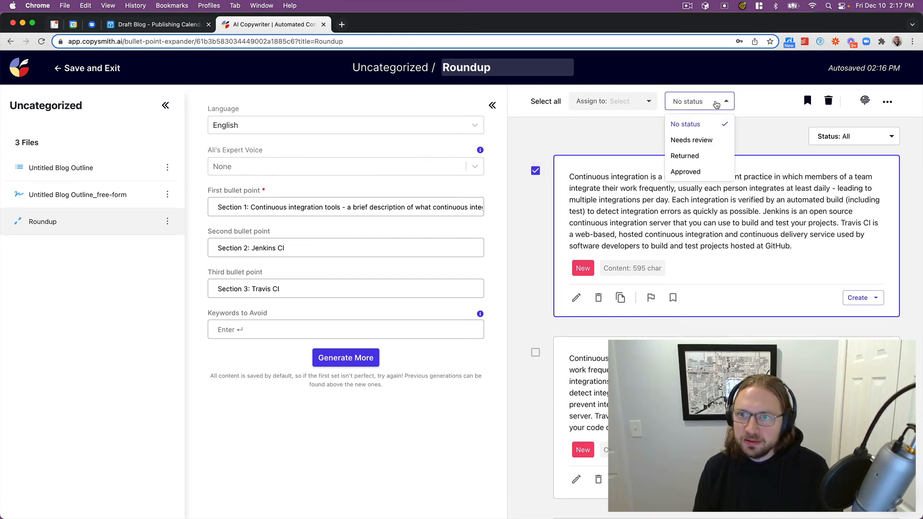
pyautogui.click(716, 104)
pyautogui.click(865, 101)
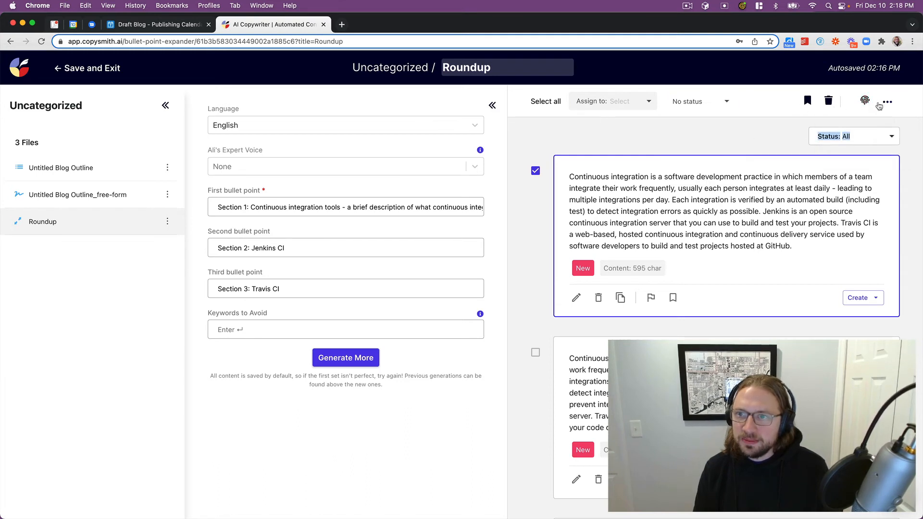
pyautogui.click(887, 101)
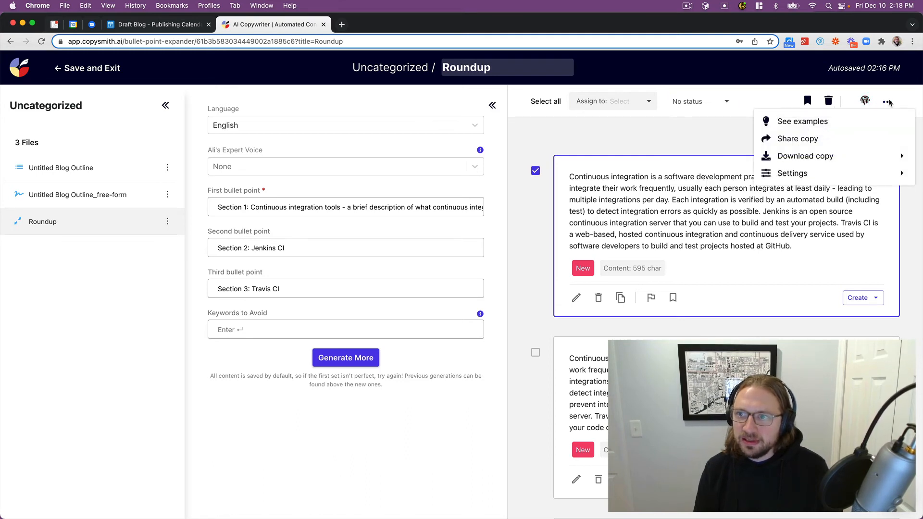
pyautogui.click(725, 152)
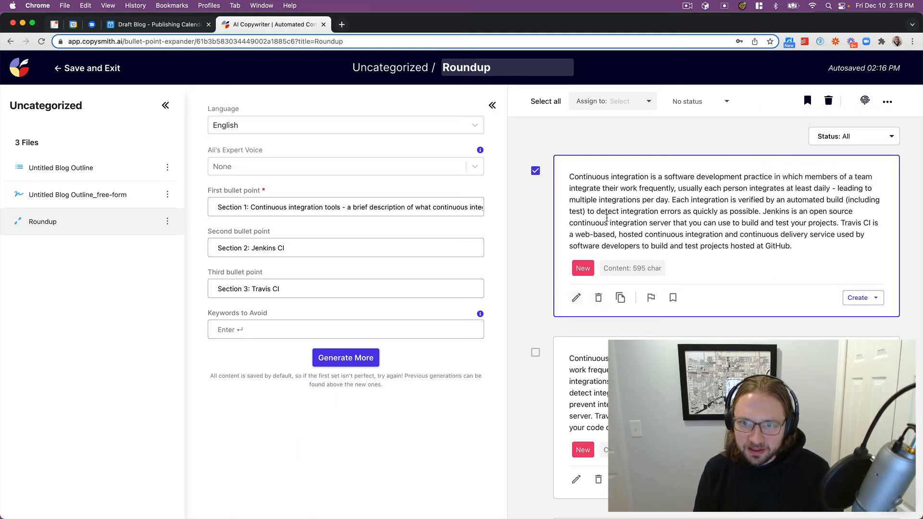
# Replace the Section 1 text in the free-form document with the first generated Roundup paragraph, followed by a blank line
pyautogui.click(620, 299)
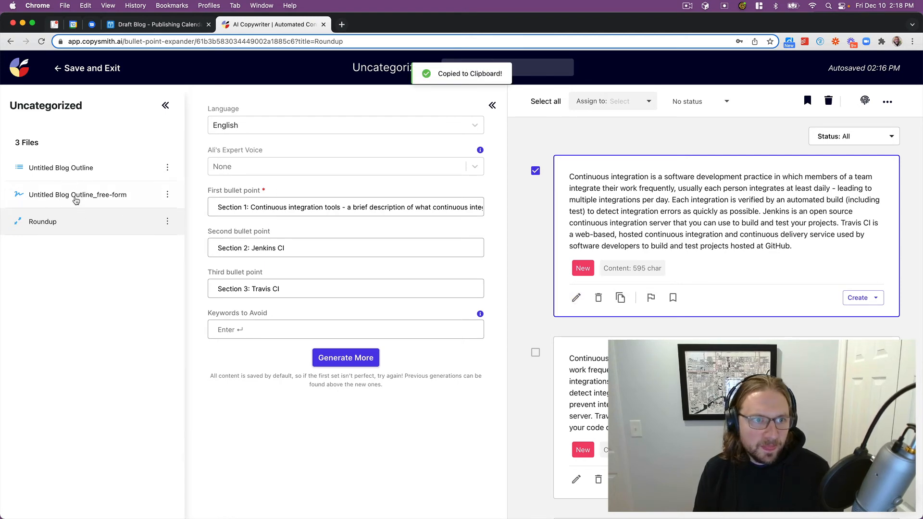
pyautogui.click(76, 195)
pyautogui.tripleClick(313, 166)
pyautogui.press('super+v')
pyautogui.press('Return')
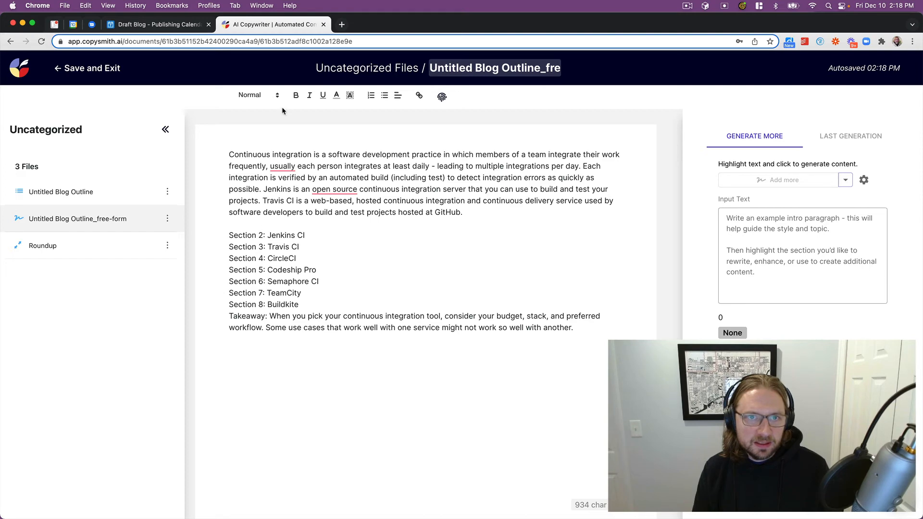
# Leave the free-form document and return to the list of all files
pyautogui.click(43, 247)
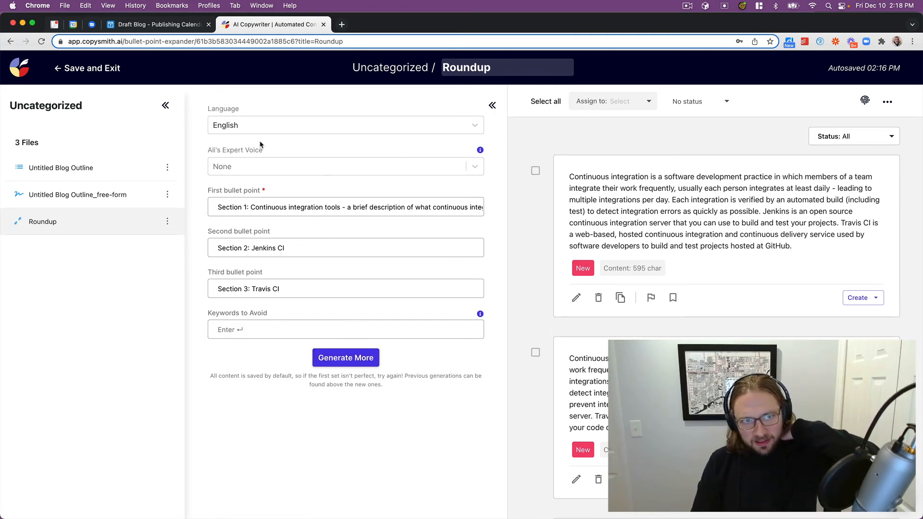
pyautogui.click(59, 69)
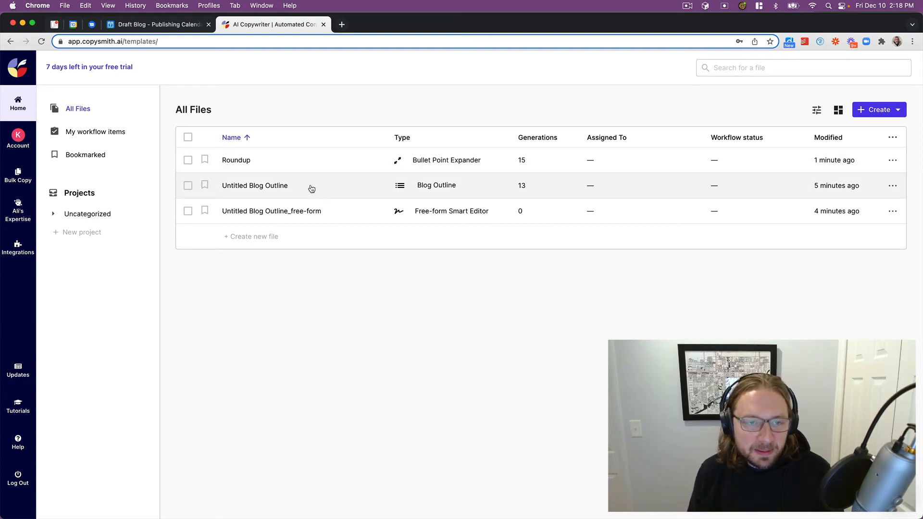
pyautogui.click(426, 162)
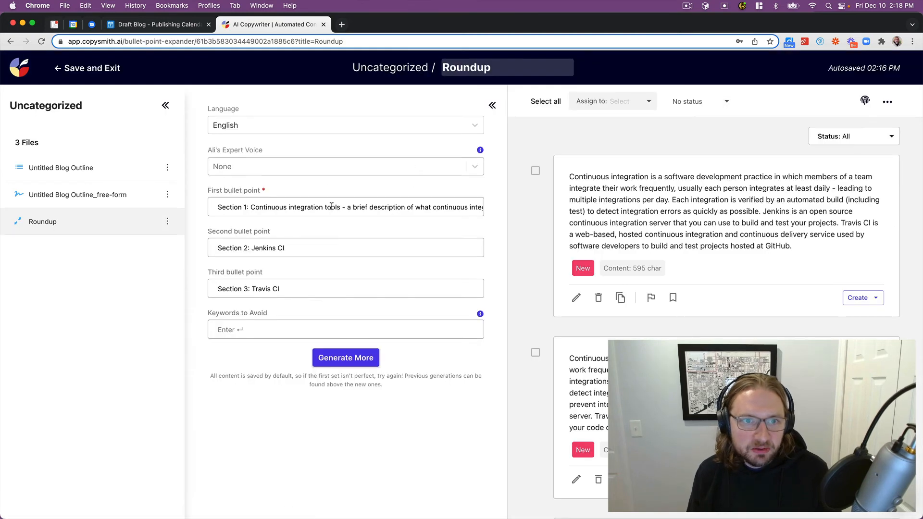
pyautogui.click(8, 40)
# Start a new file, look through the available templates and search them for "write"
pyautogui.click(877, 109)
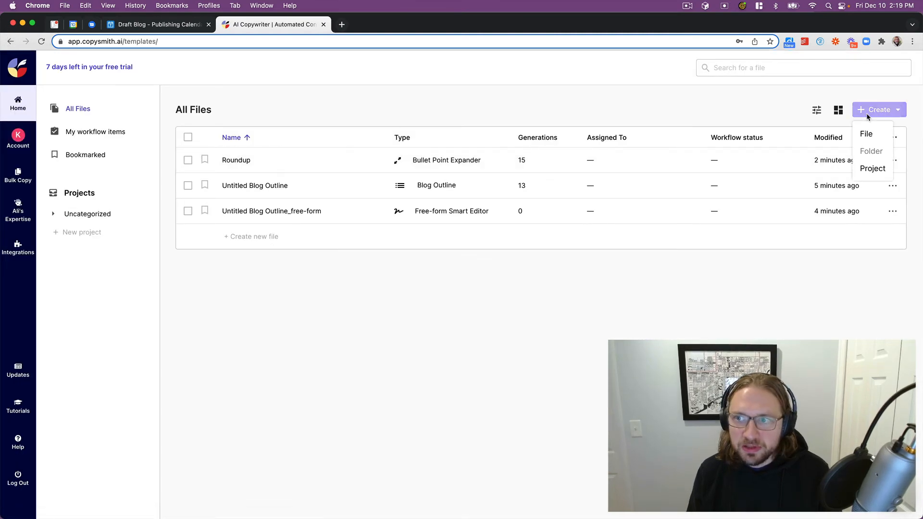
pyautogui.click(866, 134)
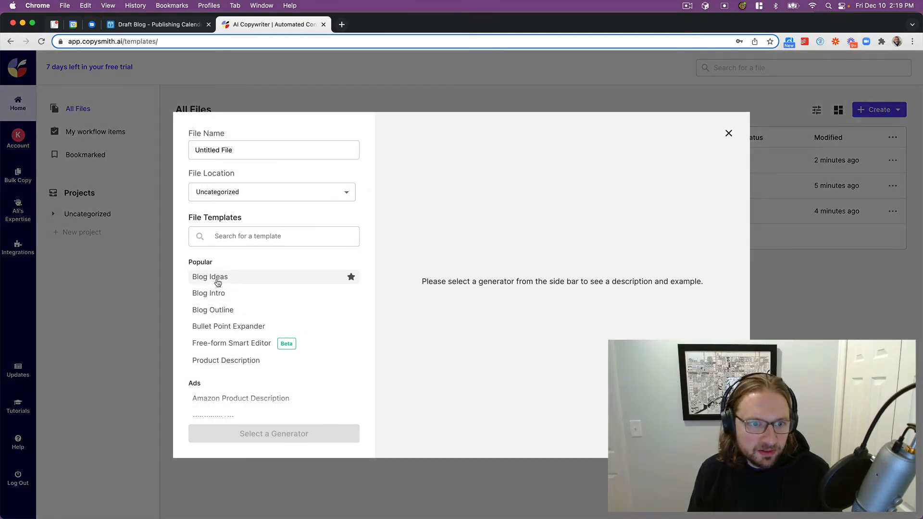
pyautogui.scroll(-4, 229, 317)
pyautogui.scroll(4, 250, 307)
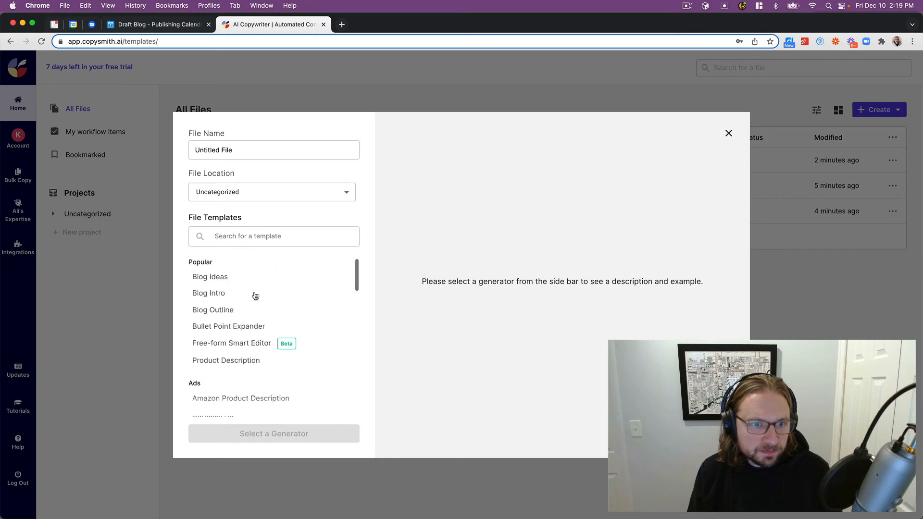
pyautogui.scroll(-1, 274, 267)
pyautogui.click(274, 236)
pyautogui.write('write')
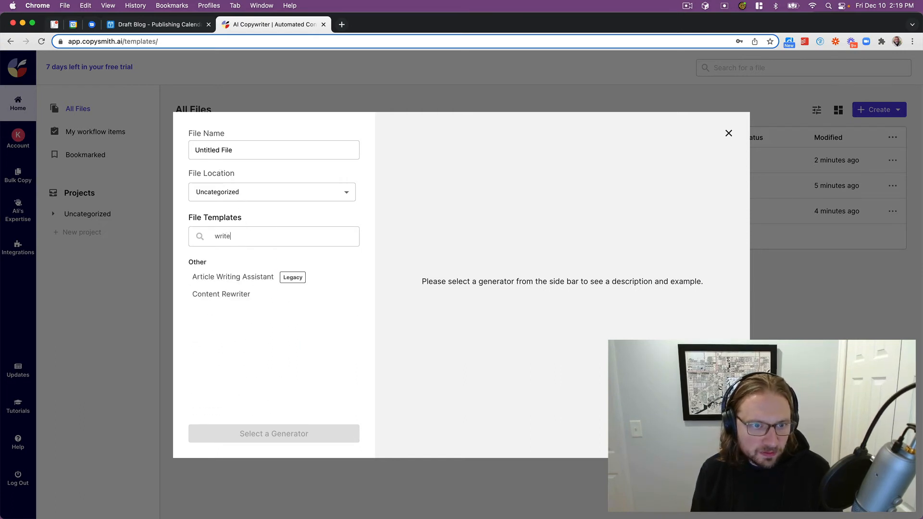
# Examine the Article Writing Assistant and Content Rewriter descriptions, clear the template search and leave without creating a file
pyautogui.click(255, 278)
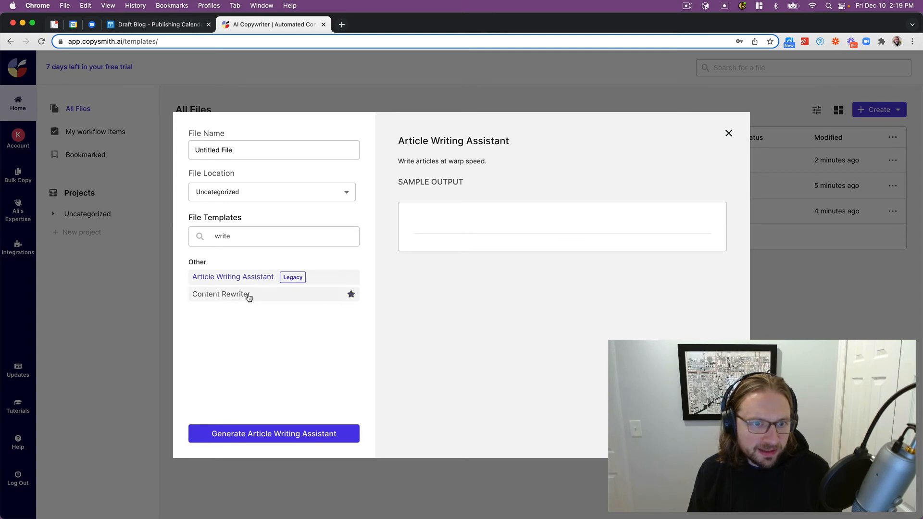
pyautogui.click(249, 297)
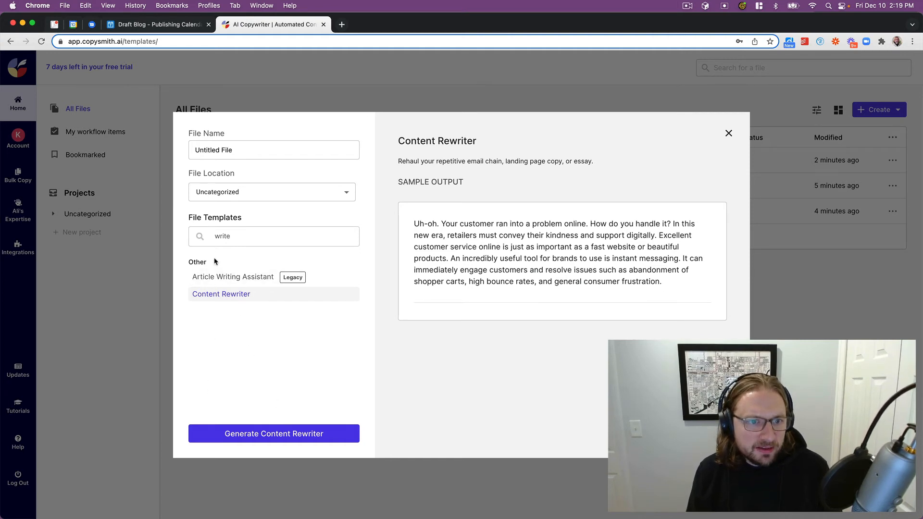
pyautogui.doubleClick(232, 236)
pyautogui.press('BackSpace')
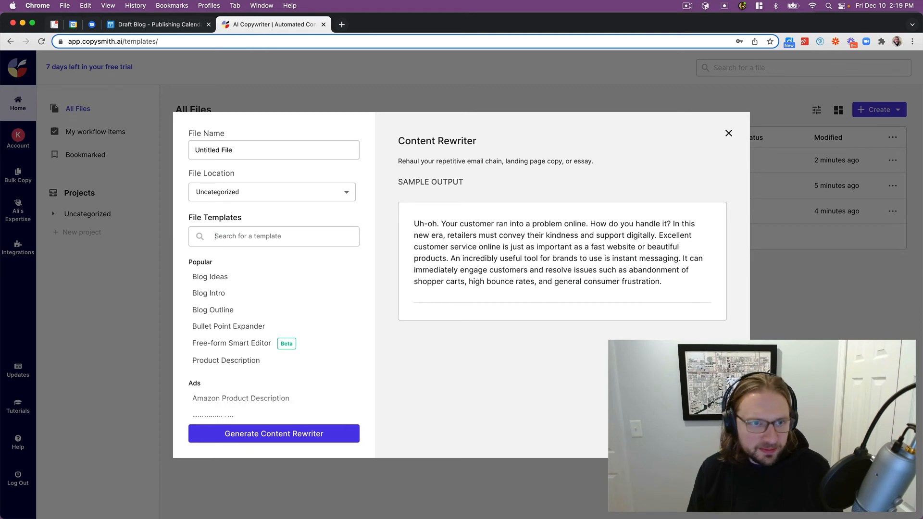
pyautogui.click(257, 87)
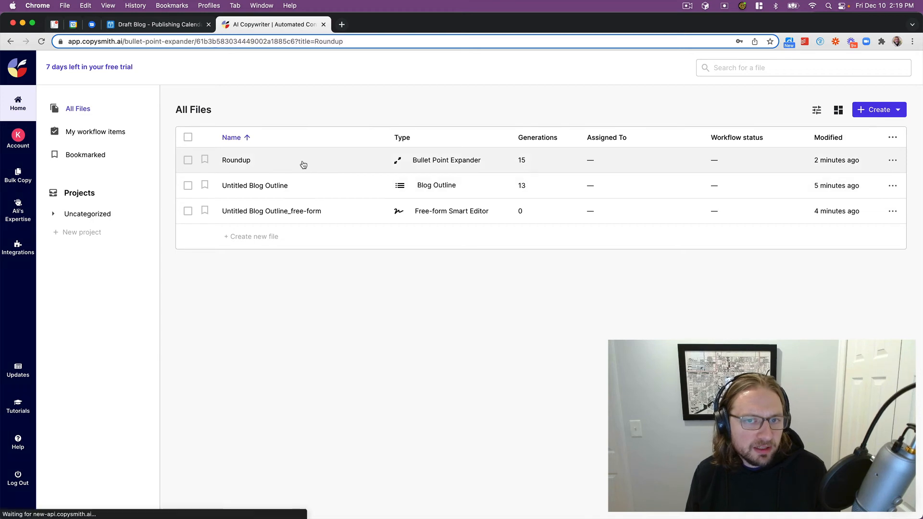
# Reopen the Roundup file and replace its first bullet point with "what is jenkins?"
pyautogui.click(303, 165)
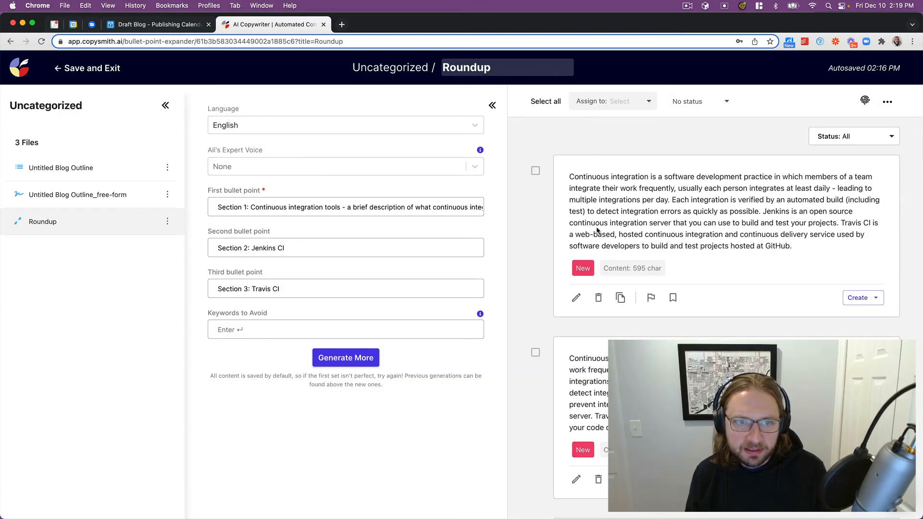
pyautogui.tripleClick(275, 246)
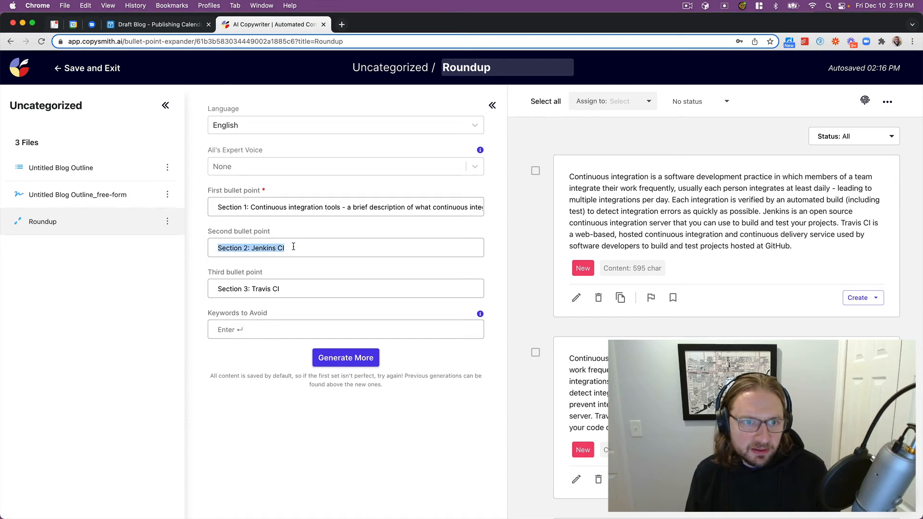
pyautogui.tripleClick(267, 205)
pyautogui.write('wh')
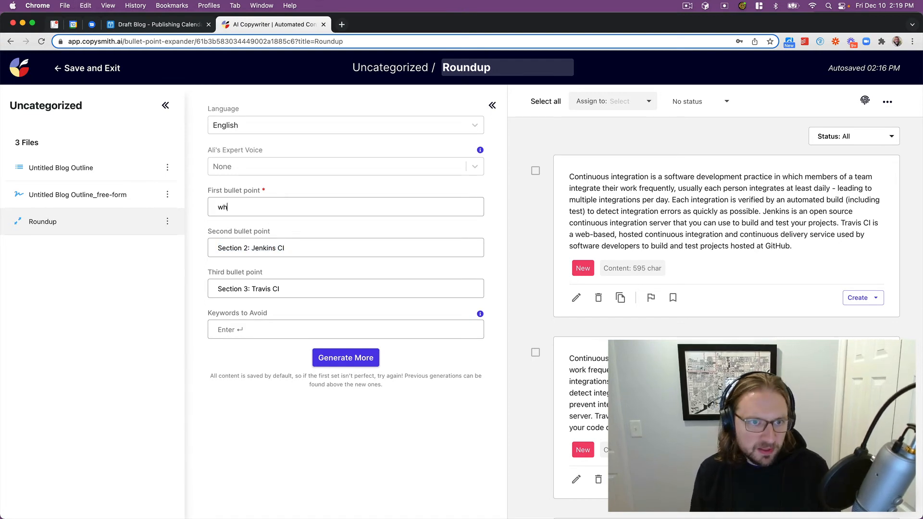
pyautogui.write('at is jenkins?')
# Clear the second and third bullet points and generate more content from the Jenkins question alone
pyautogui.click(278, 249)
pyautogui.tripleClick(278, 249)
pyautogui.press('BackSpace')
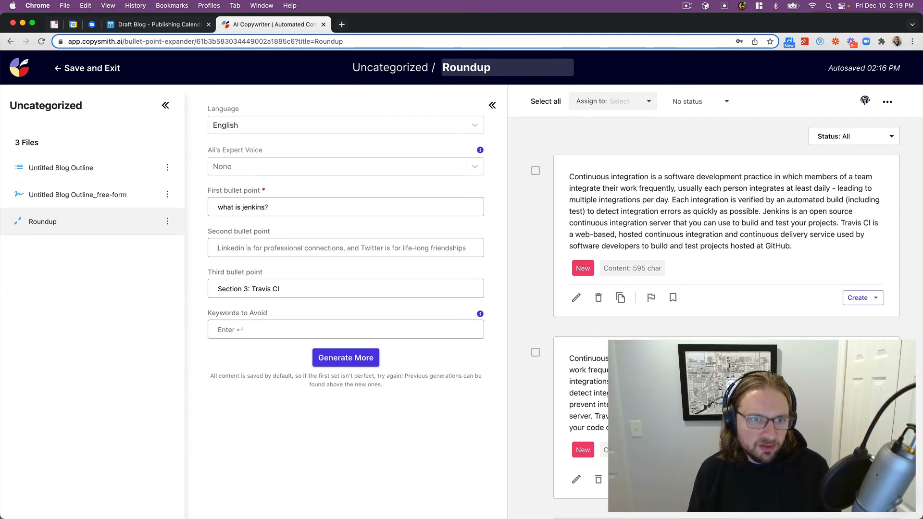
pyautogui.tripleClick(274, 288)
pyautogui.press('BackSpace')
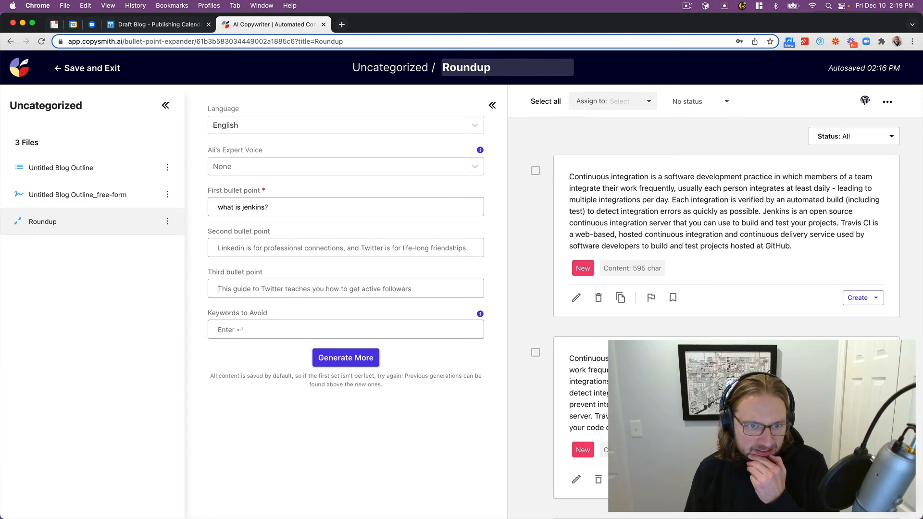
pyautogui.click(336, 358)
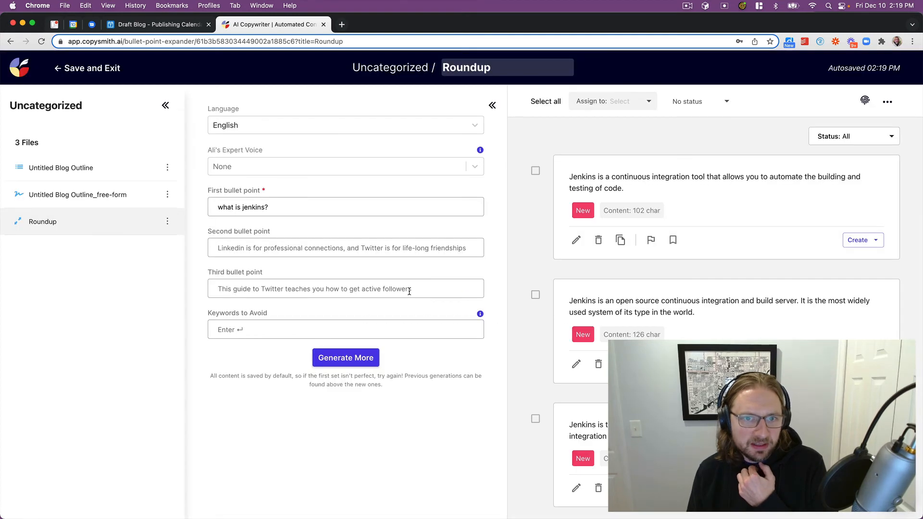
# Review the generated Jenkins descriptions and compare them with the earlier continuous integration paragraphs for detail and length
pyautogui.scroll(-1, 691, 201)
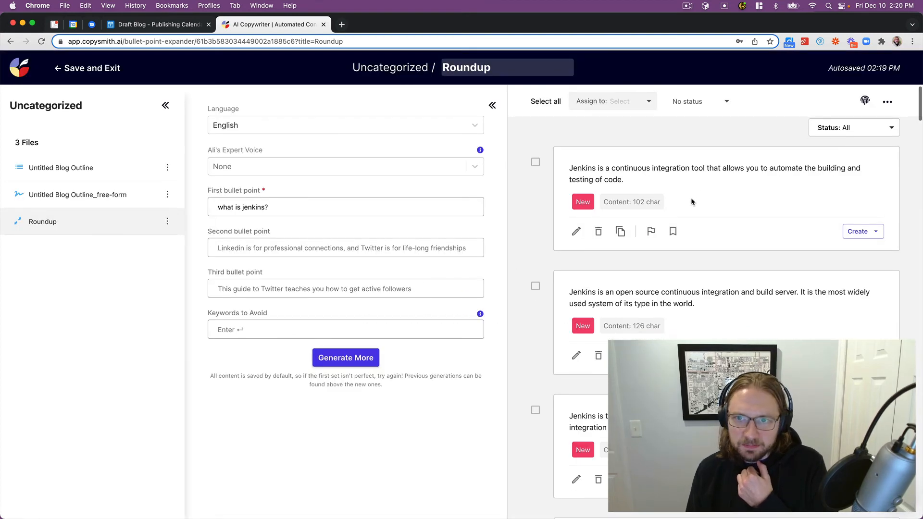
pyautogui.scroll(-10, 691, 201)
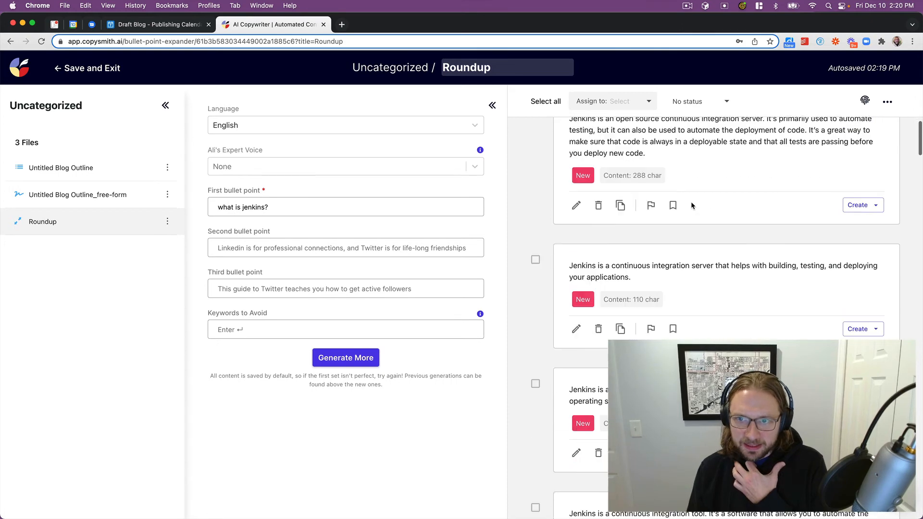
pyautogui.scroll(-10, 691, 201)
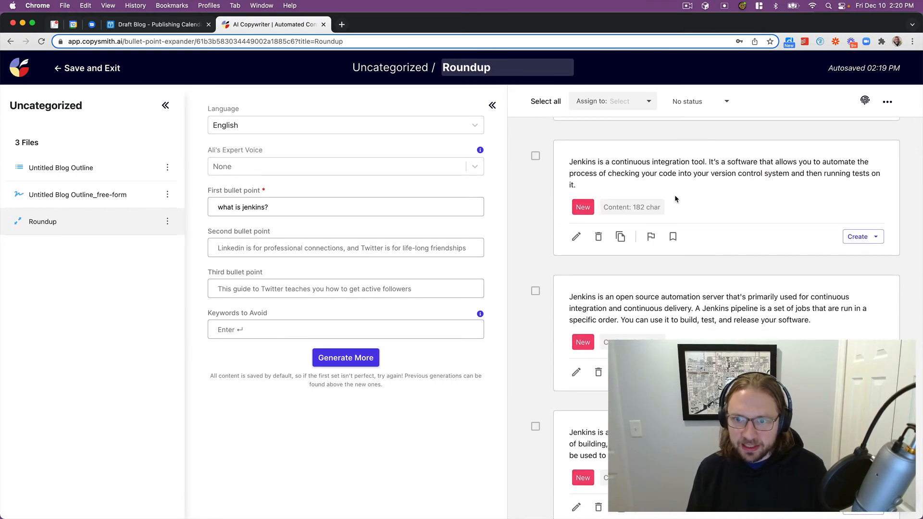
pyautogui.scroll(-5, 675, 198)
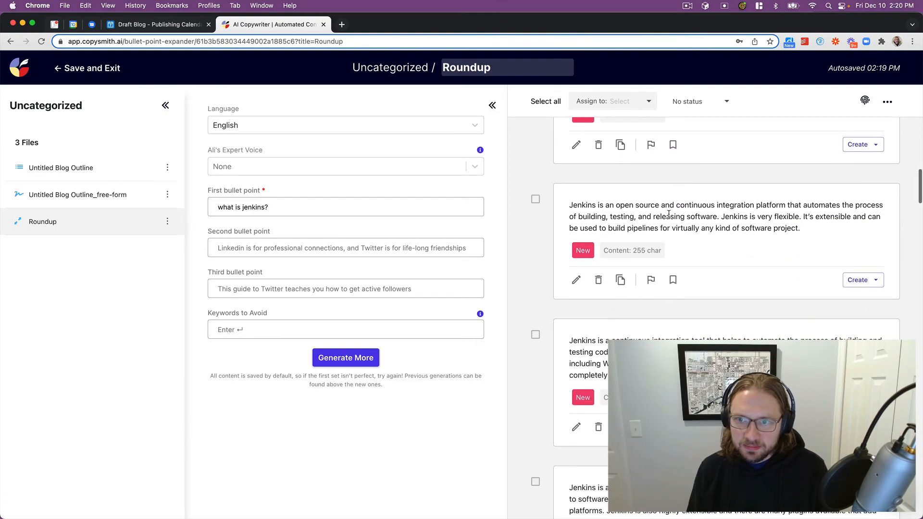
pyautogui.scroll(-10, 668, 214)
pyautogui.scroll(-8, 668, 213)
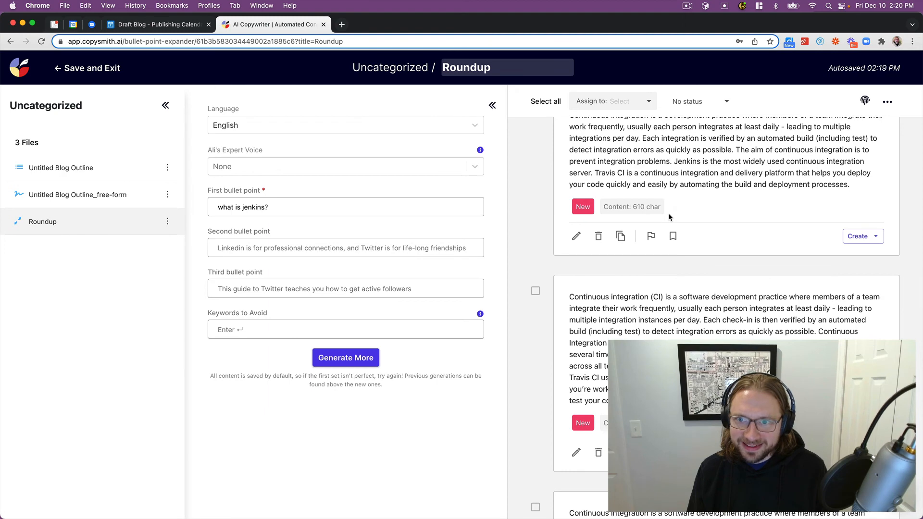
pyautogui.scroll(5, 668, 213)
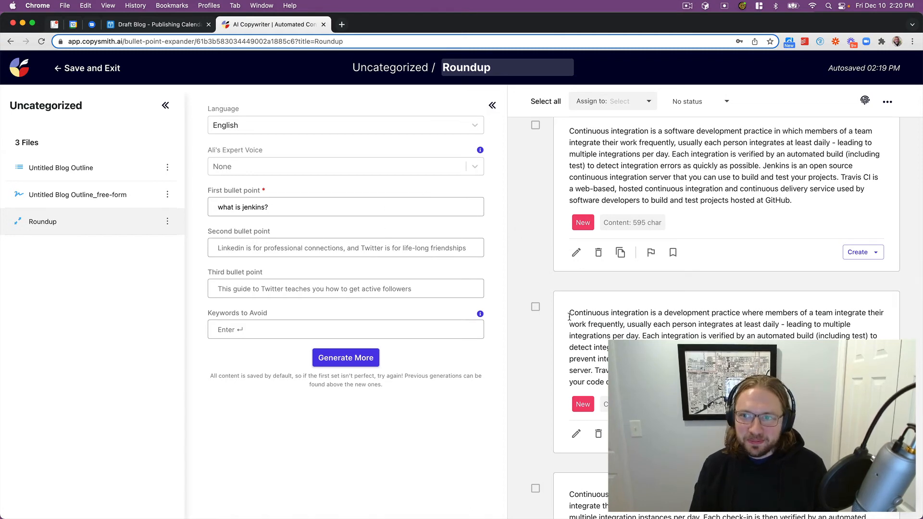
pyautogui.scroll(-5, 571, 316)
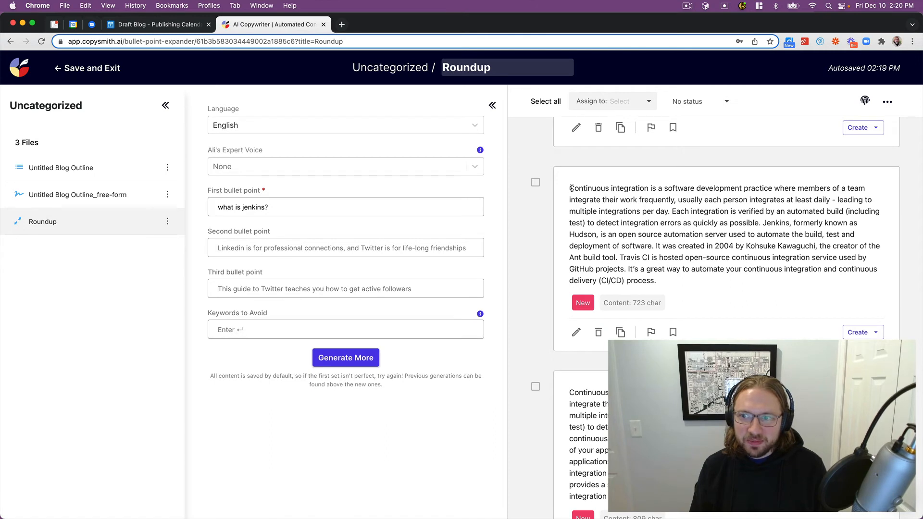
# Reread the longer continuous integration paragraphs among the Roundup results that cover Jenkins and Travis CI
pyautogui.moveTo(571, 188)
pyautogui.mouseDown()
pyautogui.moveTo(642, 247)
pyautogui.moveTo(671, 290)
pyautogui.moveTo(567, 180)
pyautogui.mouseUp()
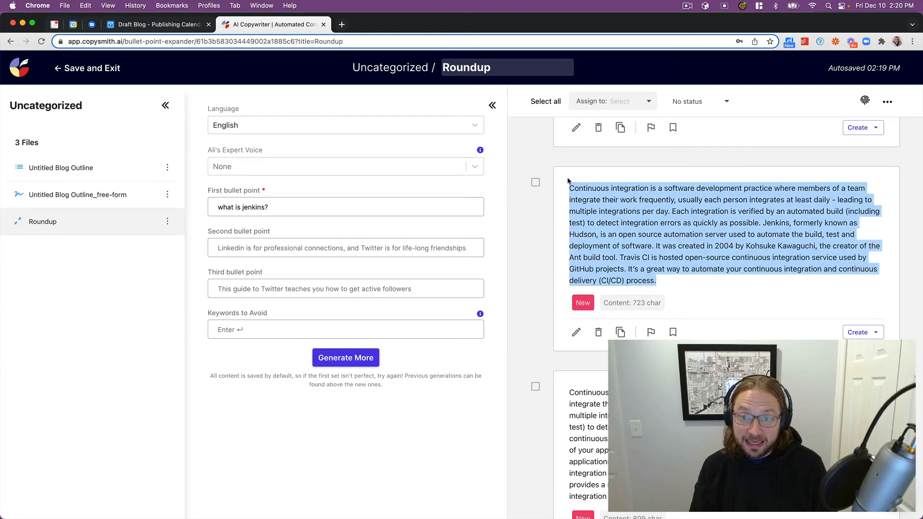
pyautogui.click(627, 219)
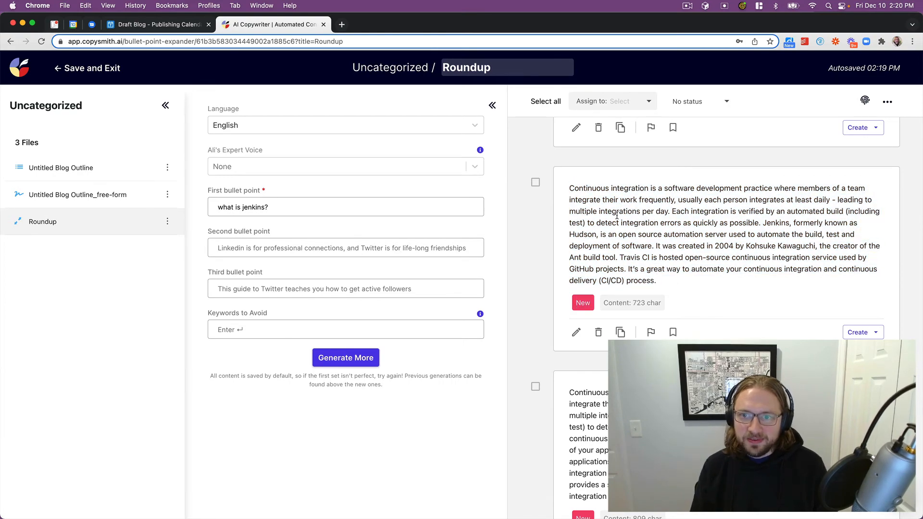
pyautogui.scroll(-10, 617, 216)
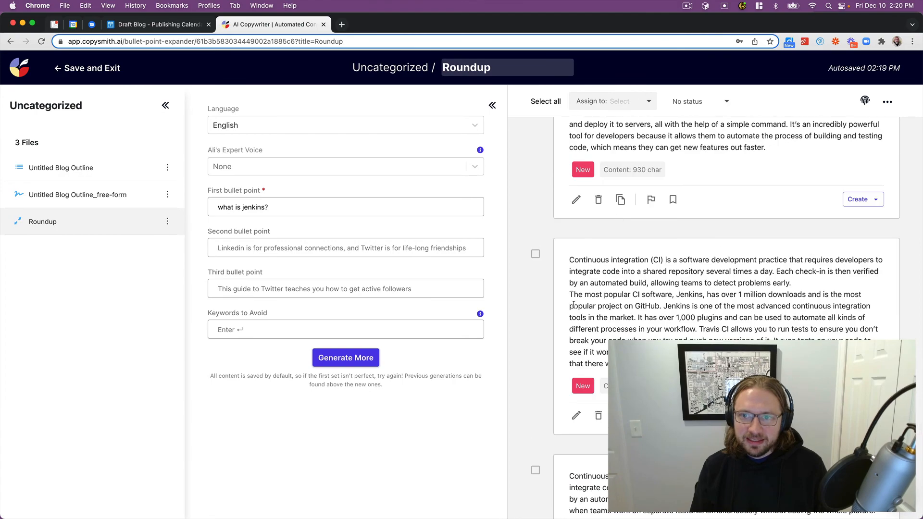
pyautogui.scroll(15, 579, 298)
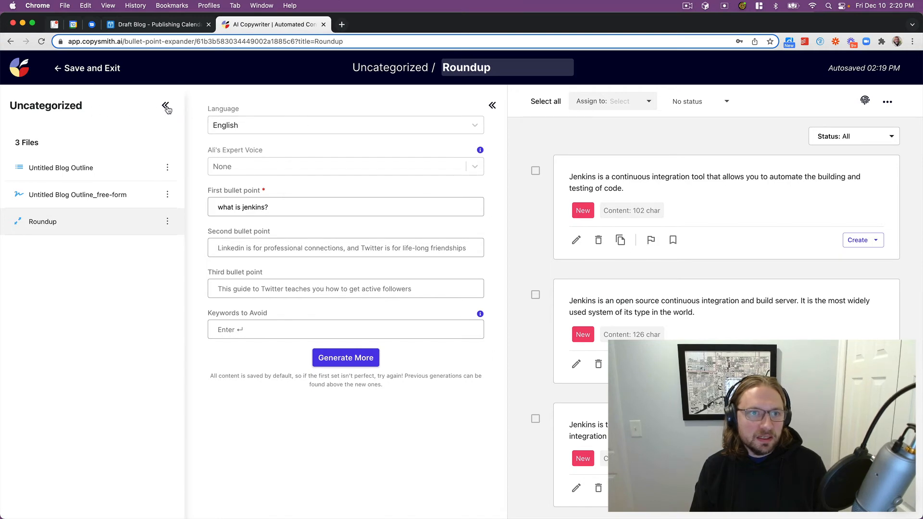
# Save and leave the Roundup file, and create a new file from the Content Ideas template in Uncategorized
pyautogui.click(68, 71)
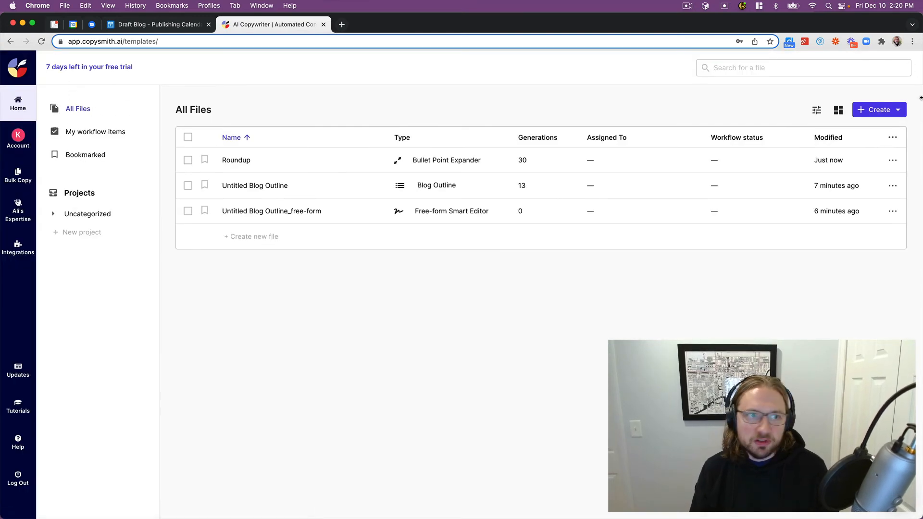
pyautogui.click(872, 111)
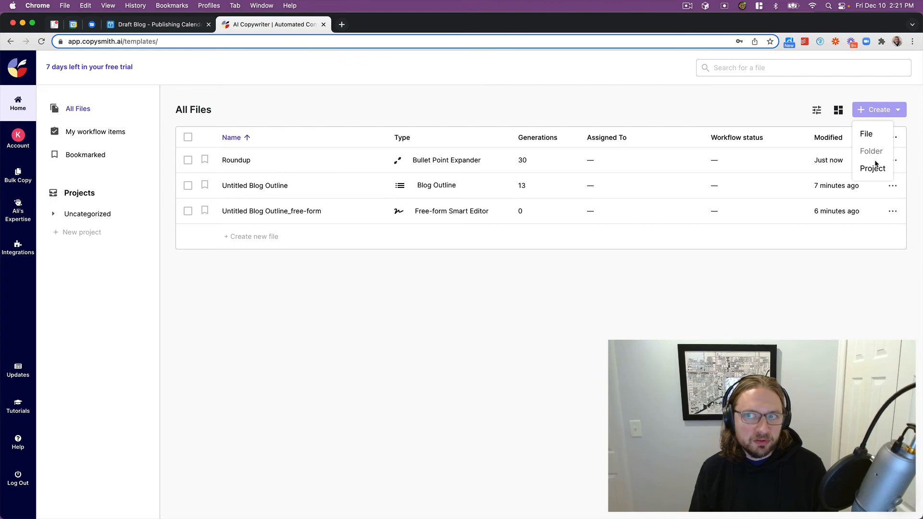
pyautogui.click(874, 138)
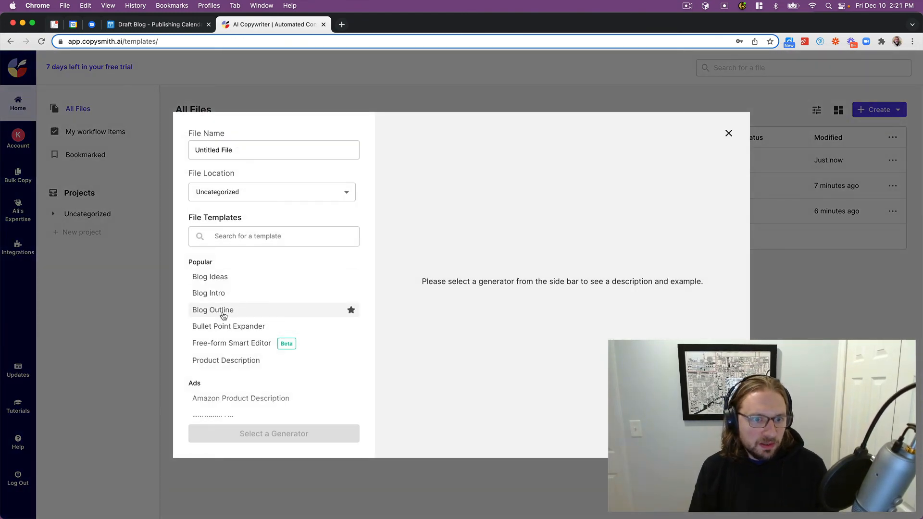
pyautogui.scroll(-10, 222, 315)
pyautogui.scroll(-3, 222, 311)
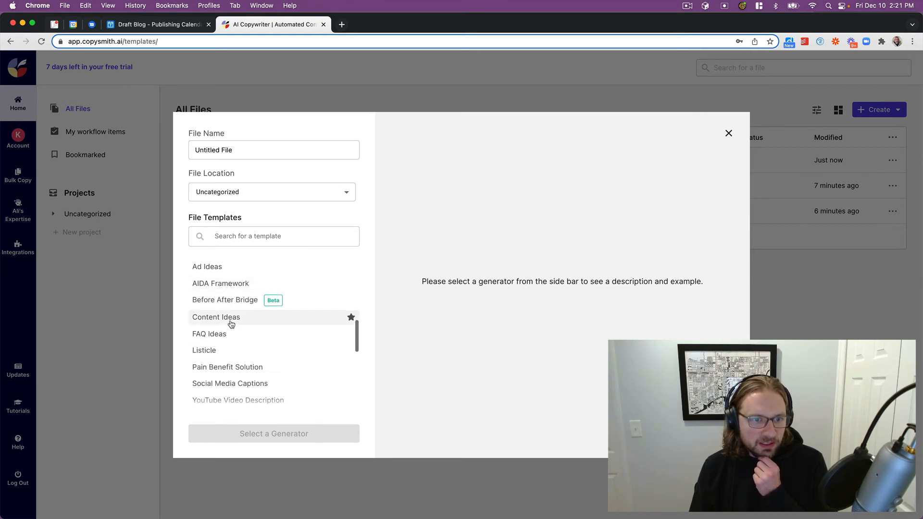
pyautogui.click(231, 324)
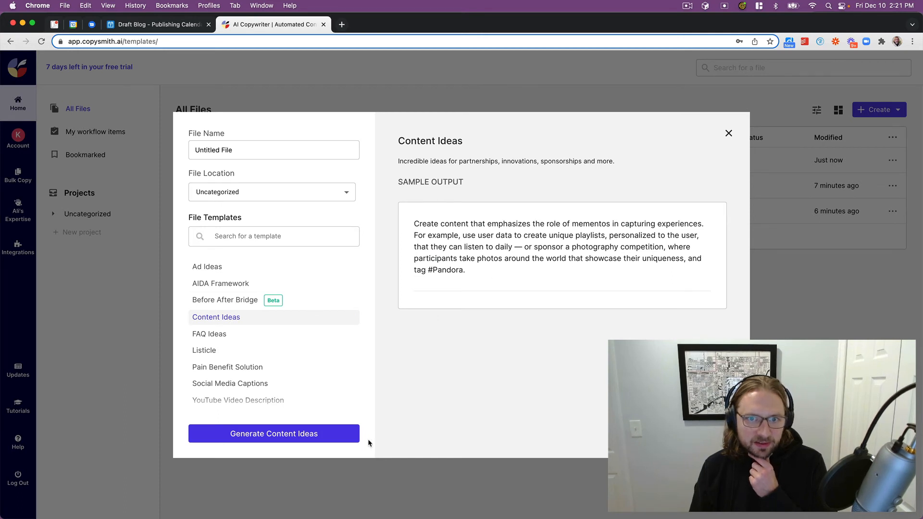
pyautogui.click(282, 433)
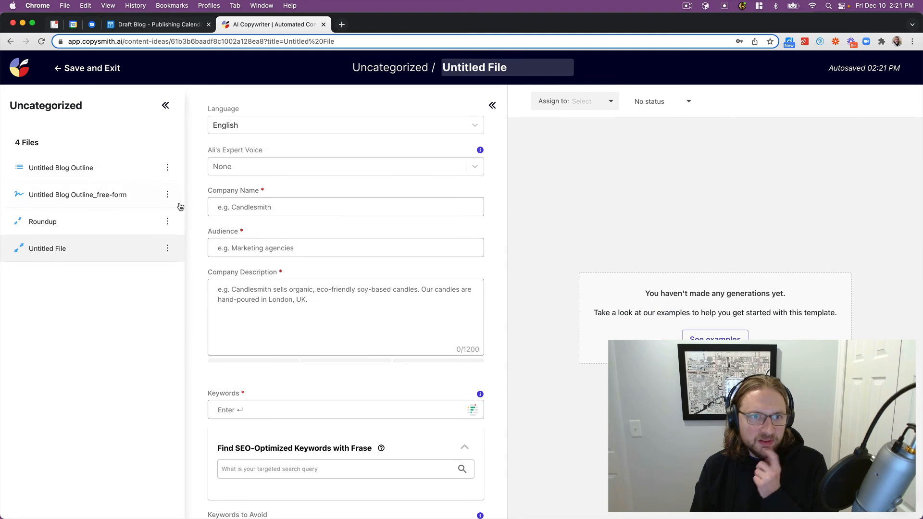
# Set the expert voice to Technology, the company name to "Github" and the audience to "Software developers"
pyautogui.click(345, 167)
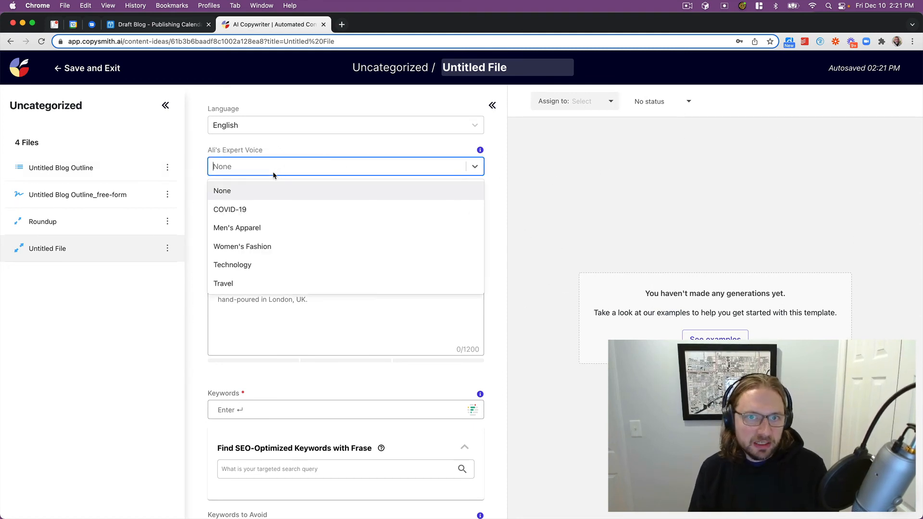
pyautogui.click(243, 262)
pyautogui.click(291, 206)
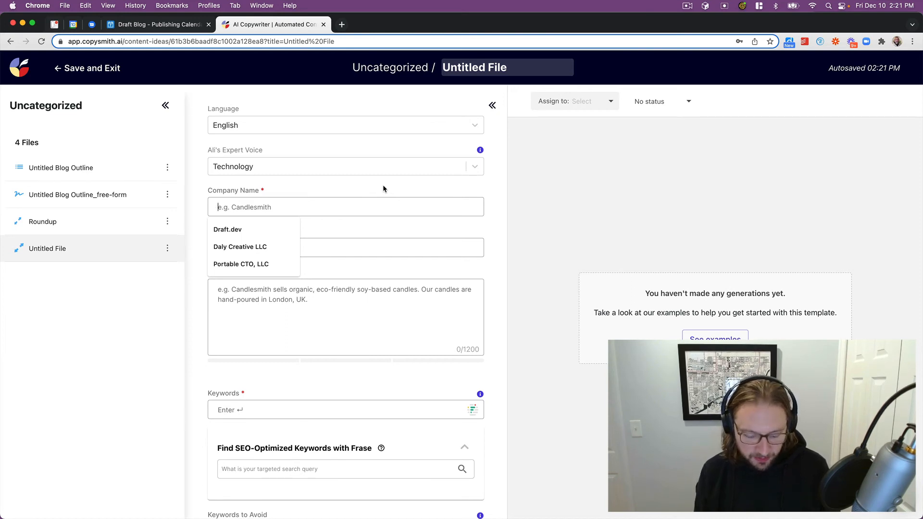
pyautogui.write('Github')
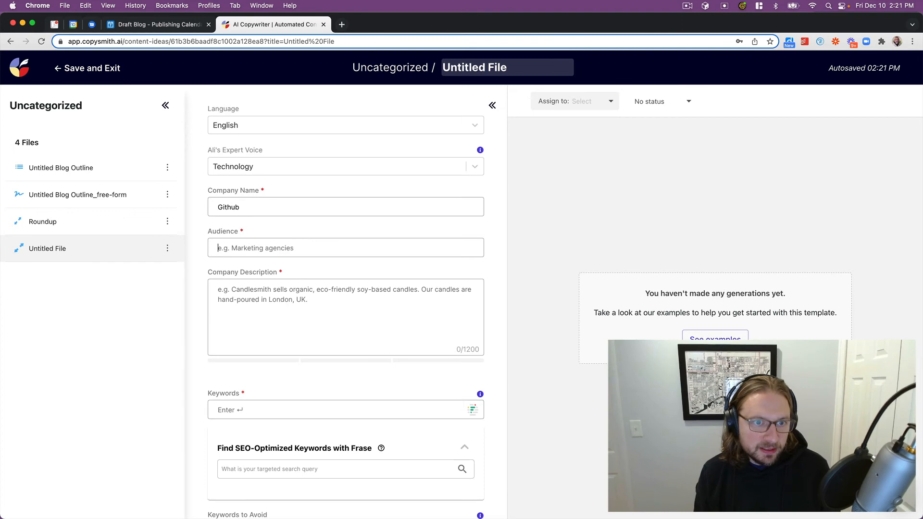
pyautogui.write('Software developers')
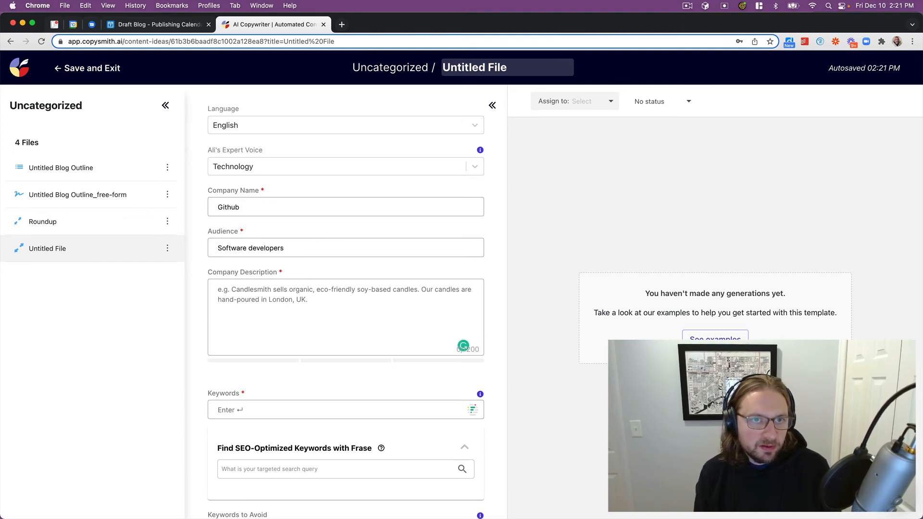
pyautogui.press('super+t')
pyautogui.write('github')
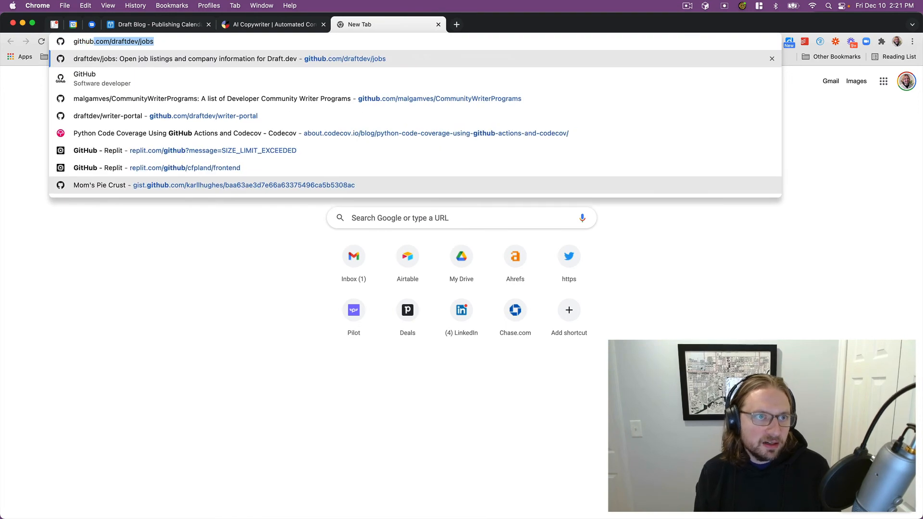
pyautogui.press('super+w')
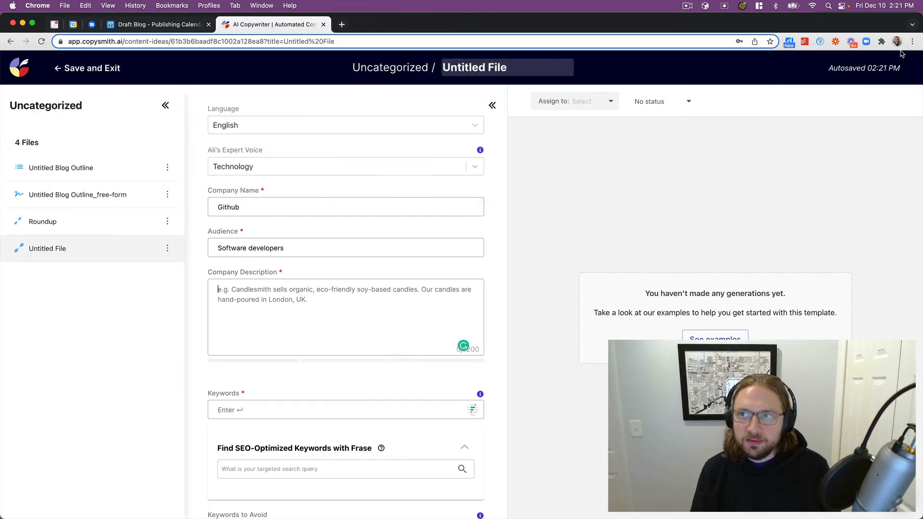
# Open github.com in an incognito window and examine the homepage for text that could serve as a company description
pyautogui.click(912, 41)
pyautogui.click(838, 82)
pyautogui.write('github.com')
pyautogui.press('Return')
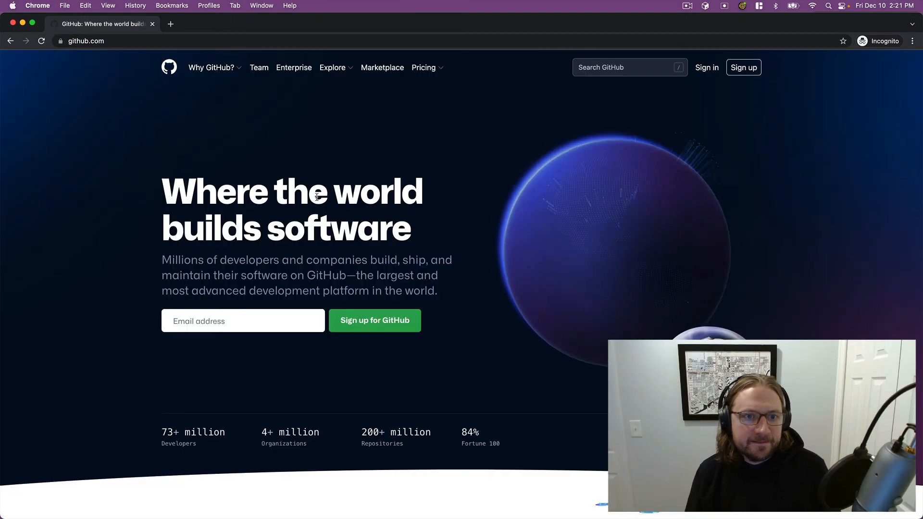
pyautogui.scroll(-7, 169, 264)
pyautogui.scroll(-8, 168, 264)
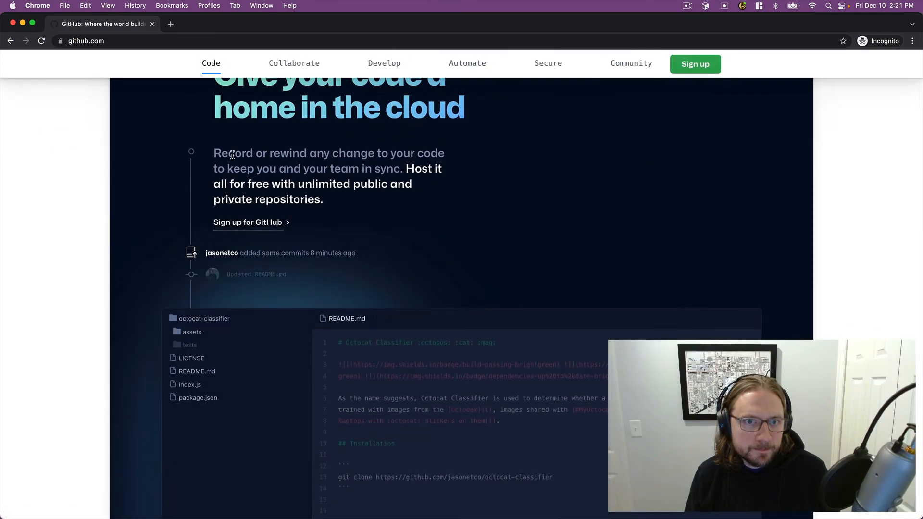
pyautogui.scroll(-9, 214, 152)
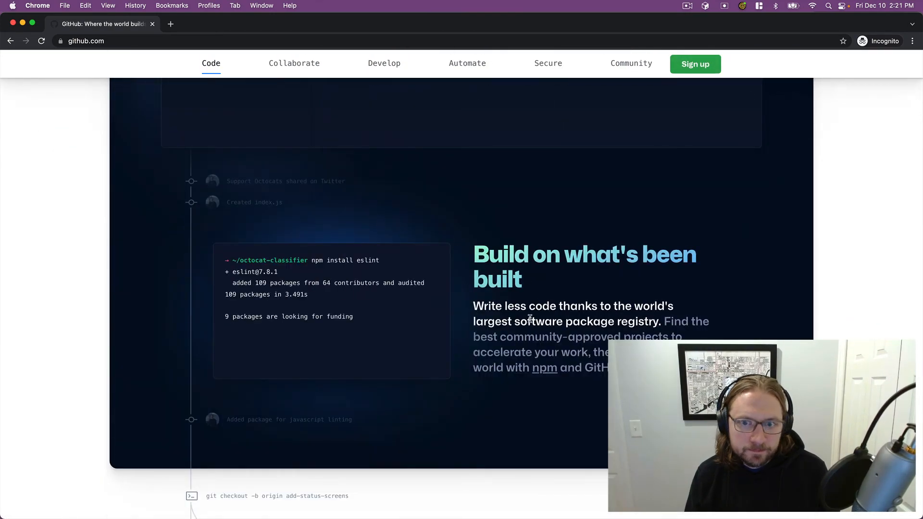
pyautogui.scroll(-10, 460, 313)
pyautogui.scroll(-6, 253, 184)
pyautogui.scroll(-15, 252, 180)
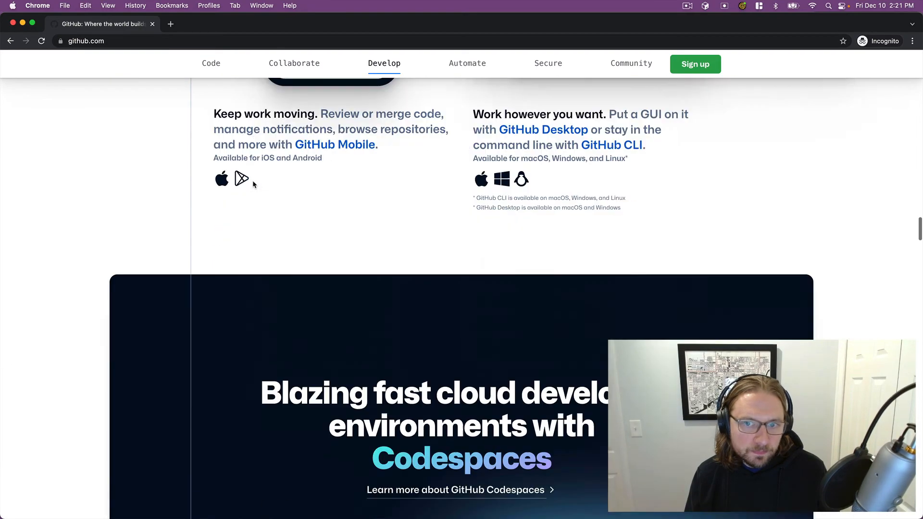
pyautogui.scroll(-6, 253, 180)
# Find GitHub's Wikipedia article through a web search for "github" and copy its opening paragraph
pyautogui.click(193, 39)
pyautogui.write('github')
pyautogui.press('Delete')
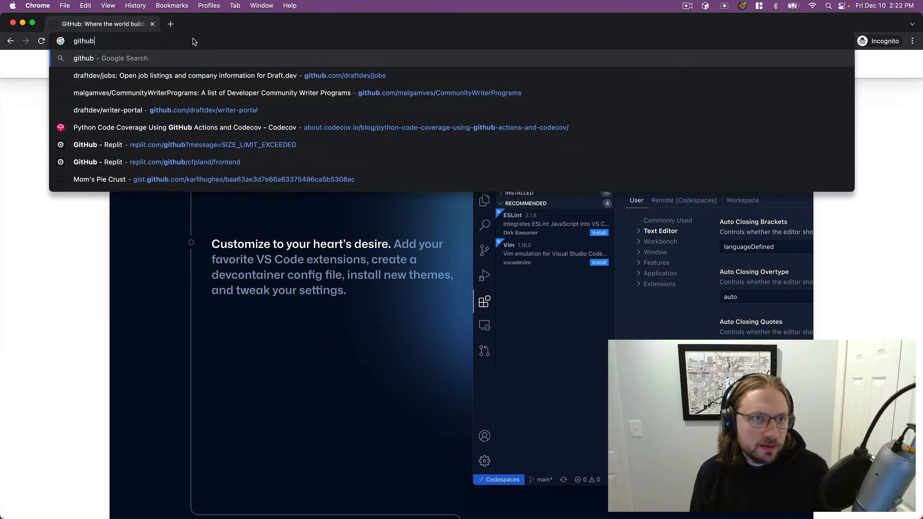
pyautogui.press('Return')
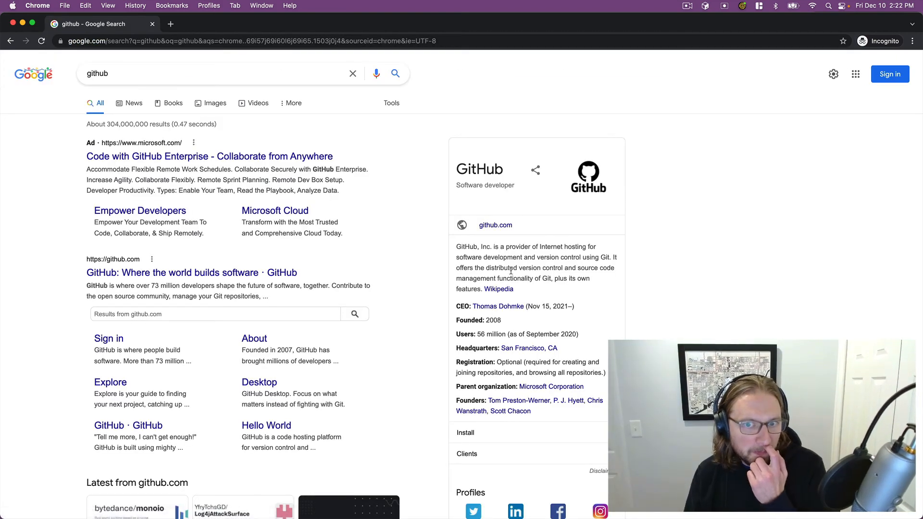
pyautogui.click(495, 290)
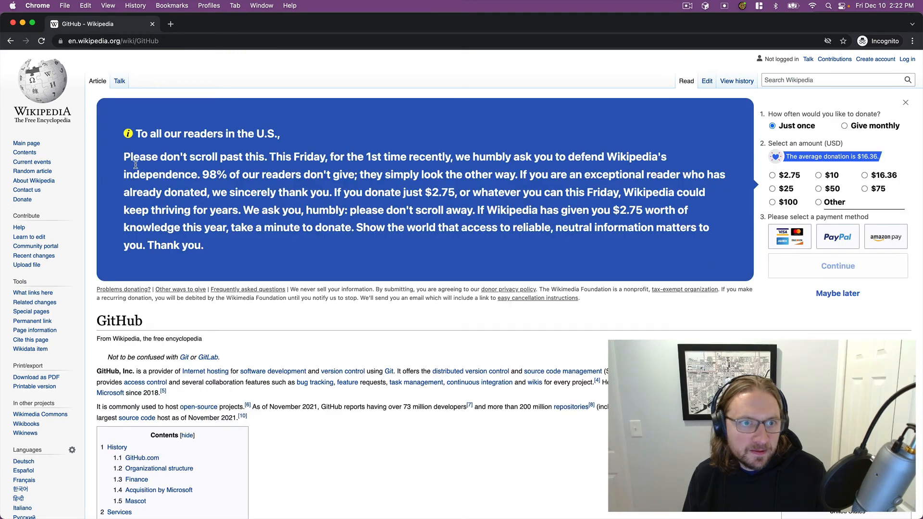
pyautogui.scroll(-1, 159, 340)
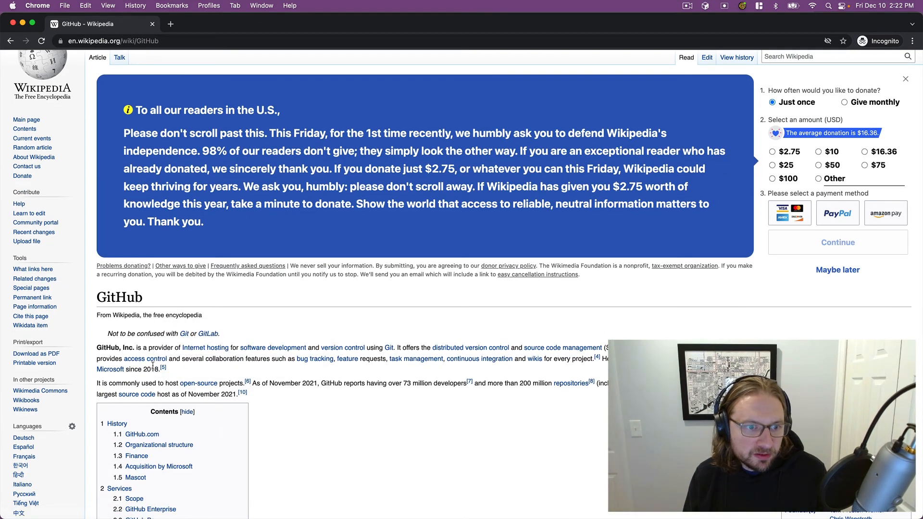
pyautogui.moveTo(162, 371); pyautogui.dragTo(90, 346)
pyautogui.press('super+c')
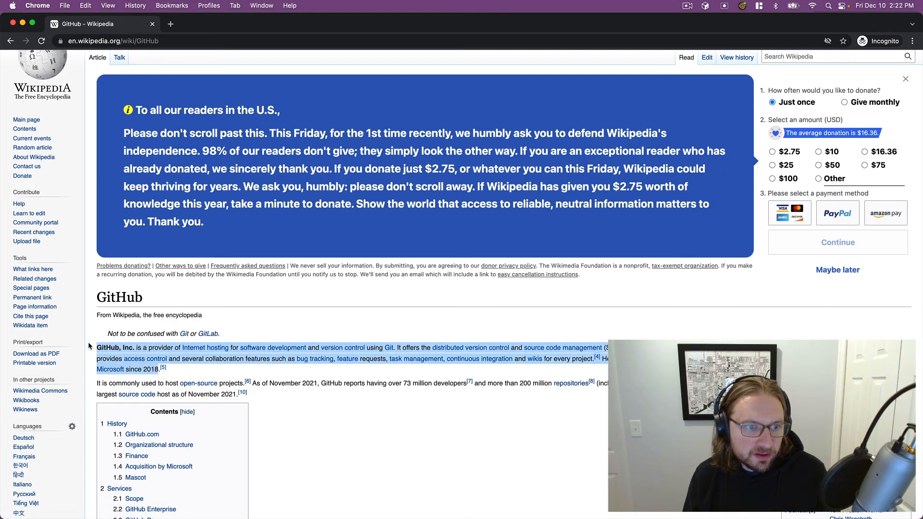
# Paste the copied paragraph as the company description and remove the "[4]" citation and the sentence about headquarters and Microsoft
pyautogui.click(152, 24)
pyautogui.click(287, 300)
pyautogui.press('super+v')
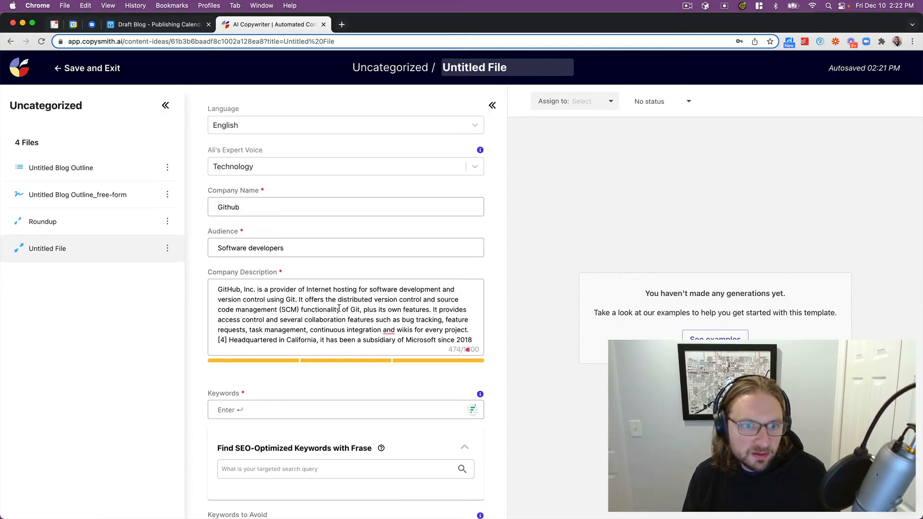
pyautogui.scroll(-1, 339, 308)
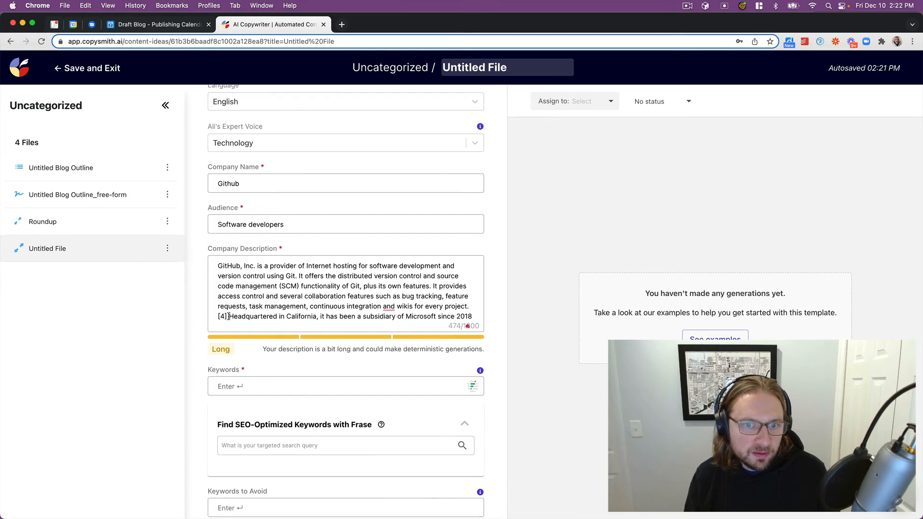
pyautogui.moveTo(218, 316); pyautogui.dragTo(473, 316)
pyautogui.press('BackSpace')
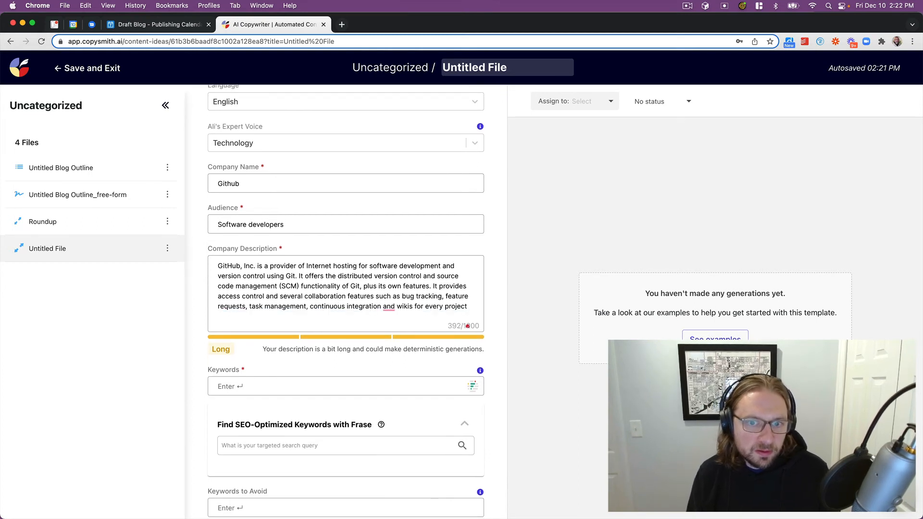
# Add the keywords "git", "pull requests" and "code review", and generate the content ideas
pyautogui.scroll(-2, 241, 313)
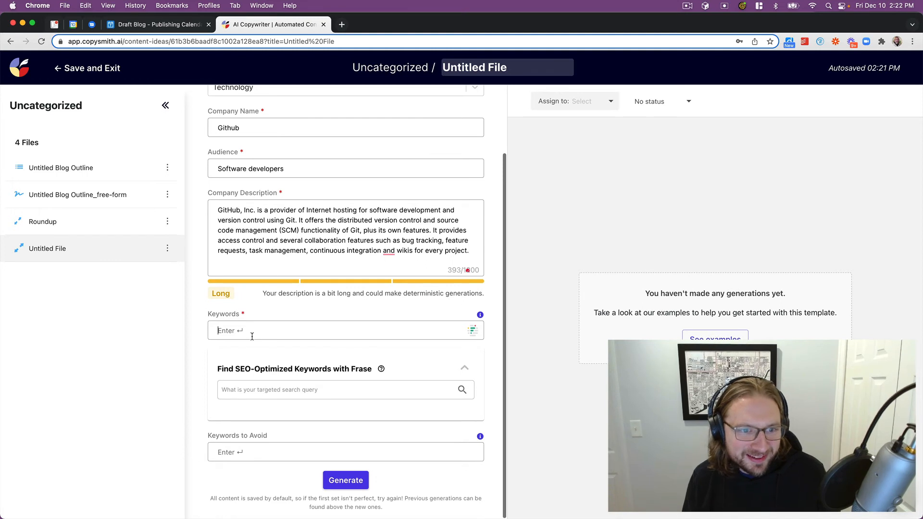
pyautogui.write('git, pull requests,')
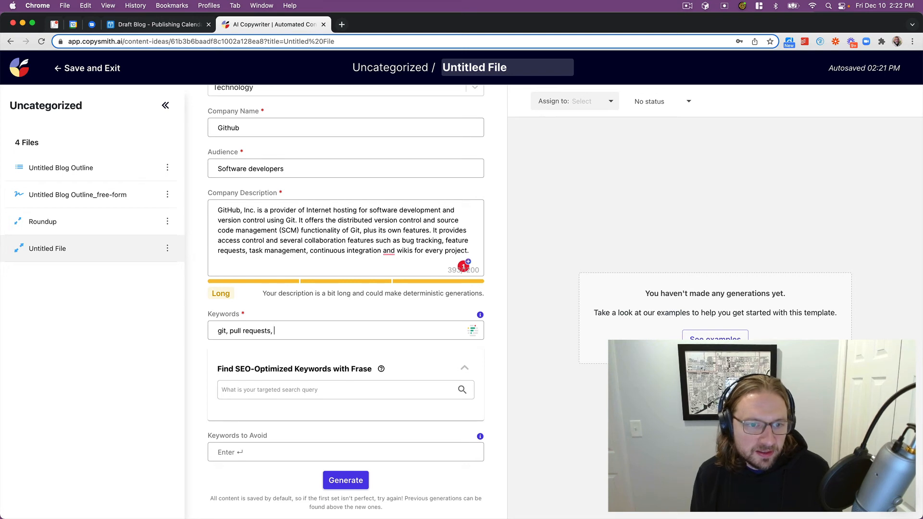
pyautogui.write(' code review')
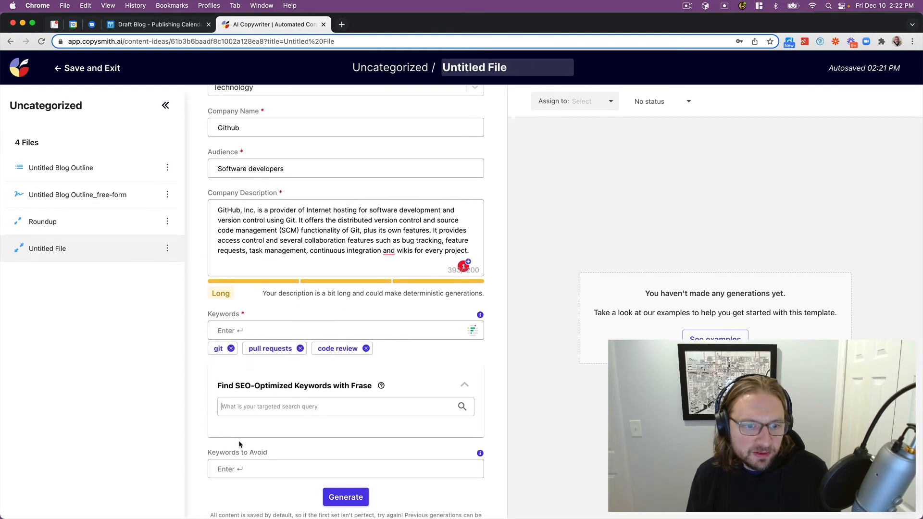
pyautogui.click(363, 498)
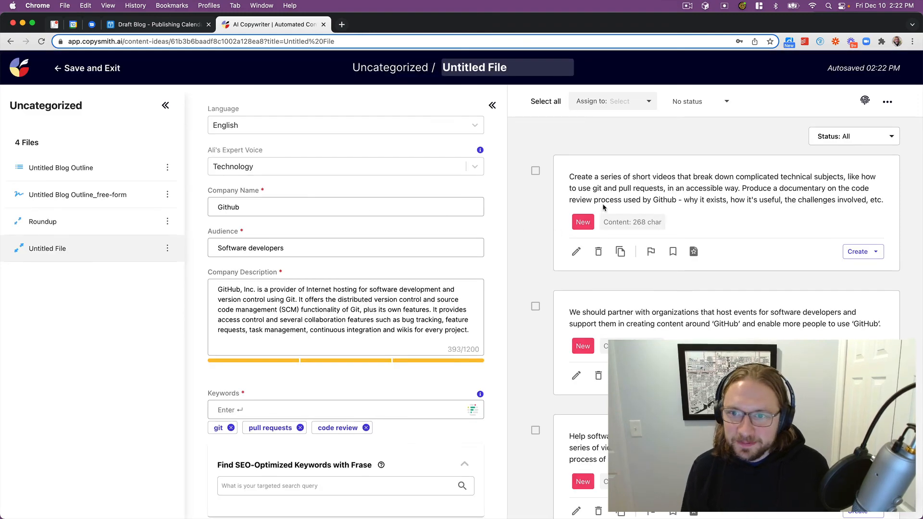
# Read through the first generated content ideas for GitHub and judge how usable they are for software developers
pyautogui.click(634, 179)
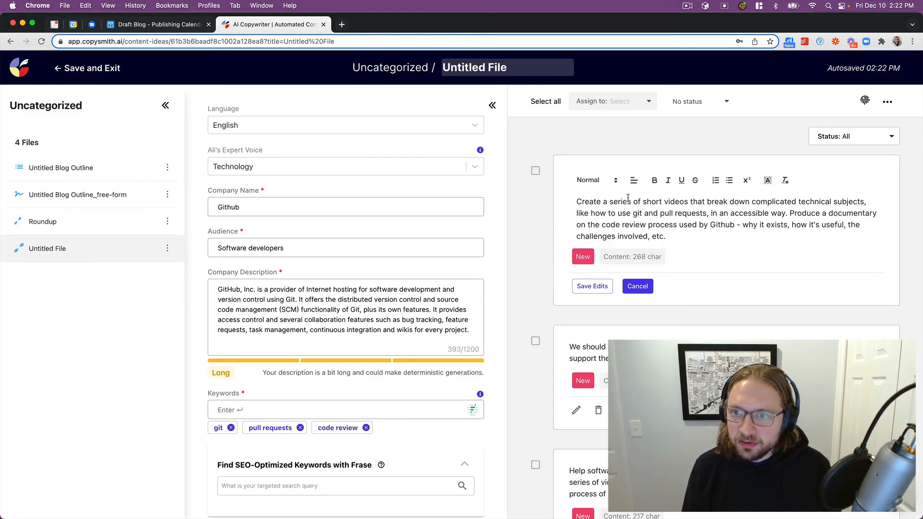
pyautogui.tripleClick(626, 200)
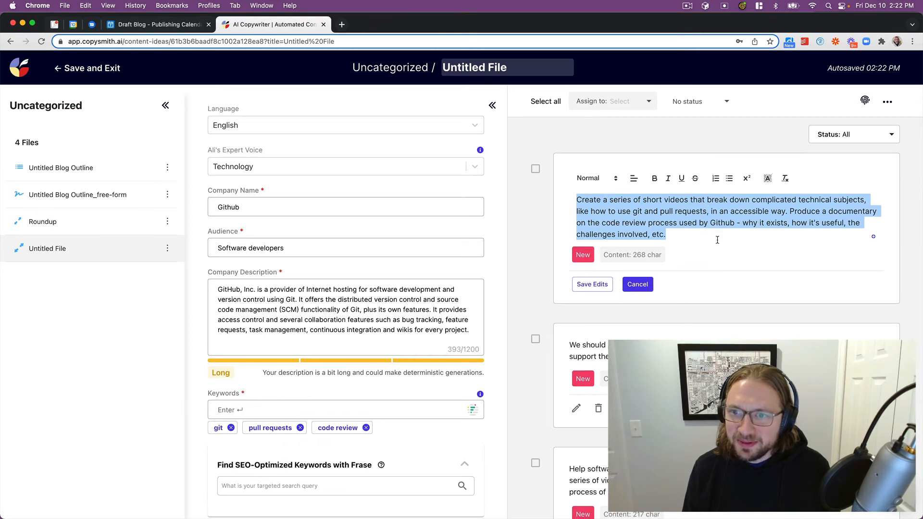
pyautogui.scroll(-1, 680, 235)
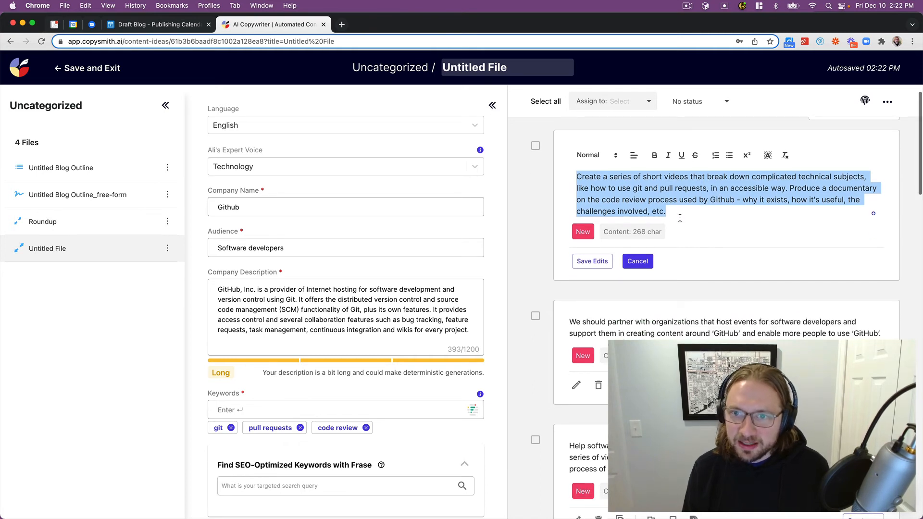
pyautogui.scroll(-1, 680, 219)
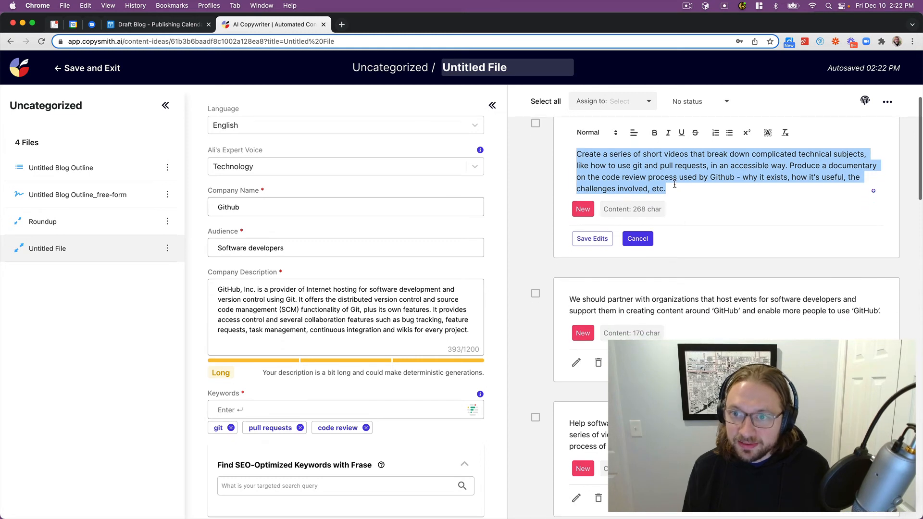
pyautogui.scroll(-3, 709, 192)
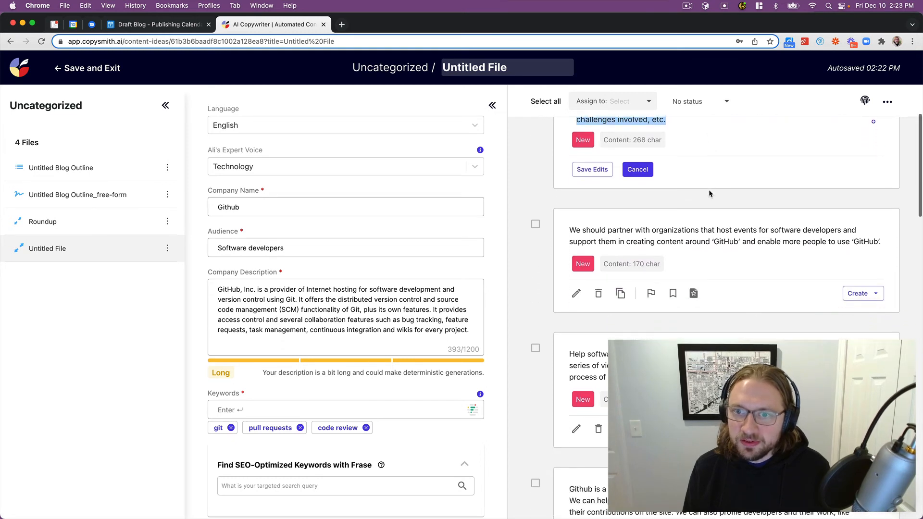
pyautogui.click(720, 225)
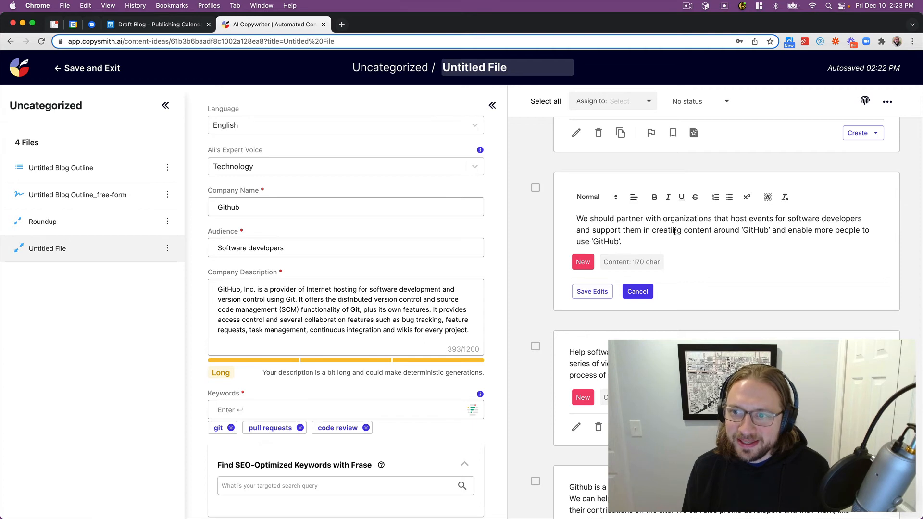
pyautogui.scroll(-3, 702, 249)
pyautogui.scroll(-2, 721, 261)
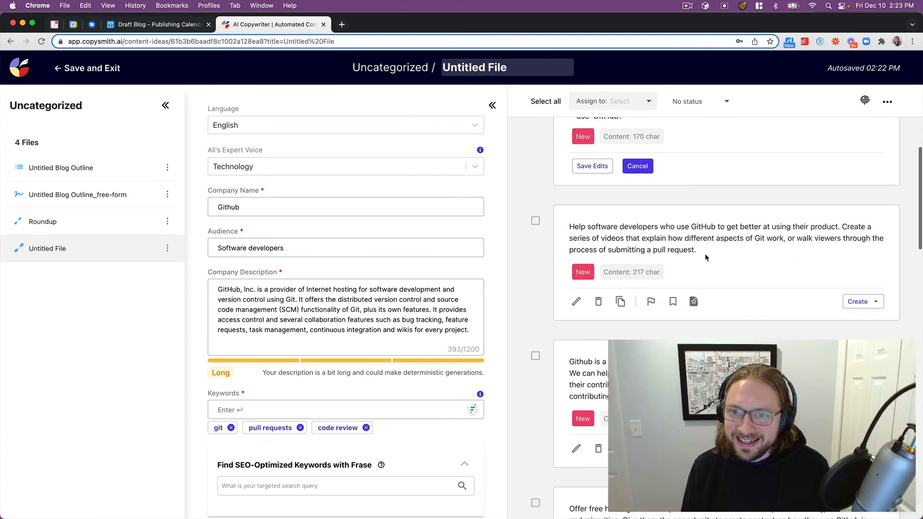
pyautogui.click(705, 253)
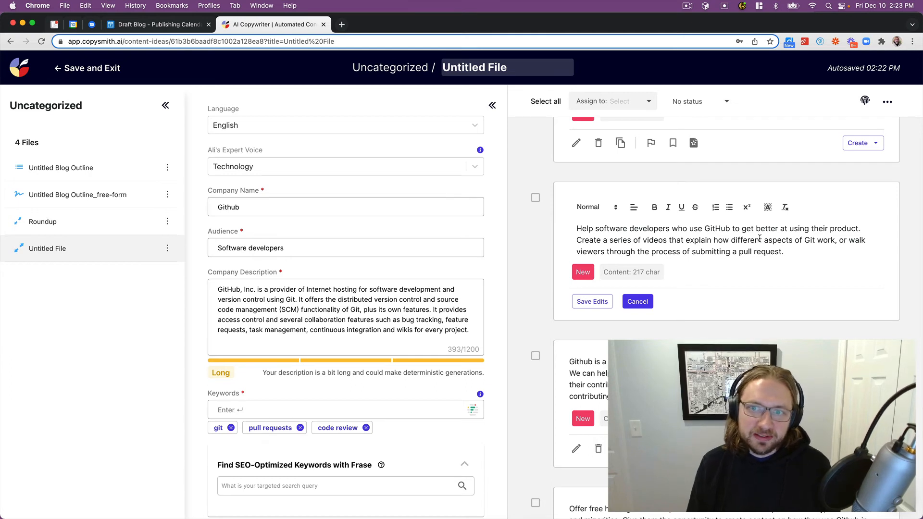
pyautogui.scroll(-3, 759, 240)
pyautogui.scroll(-3, 677, 304)
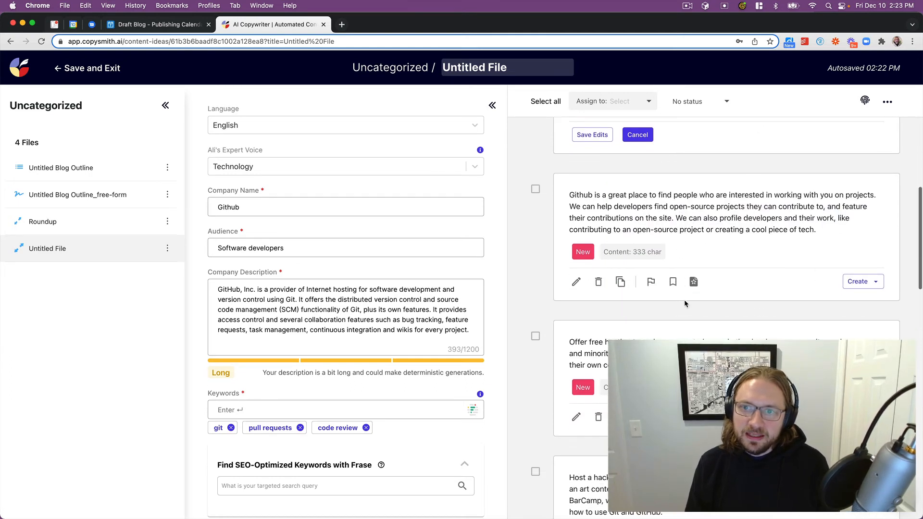
pyautogui.scroll(-3, 710, 320)
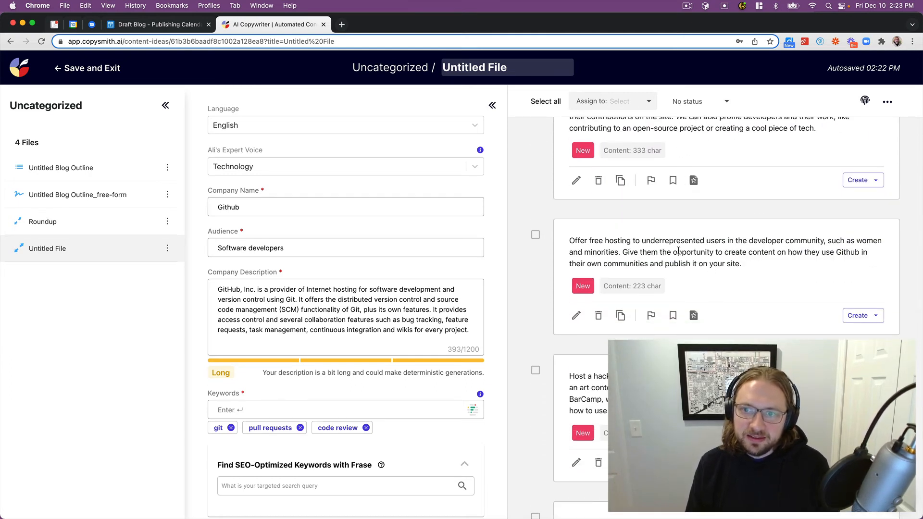
pyautogui.scroll(-1, 682, 251)
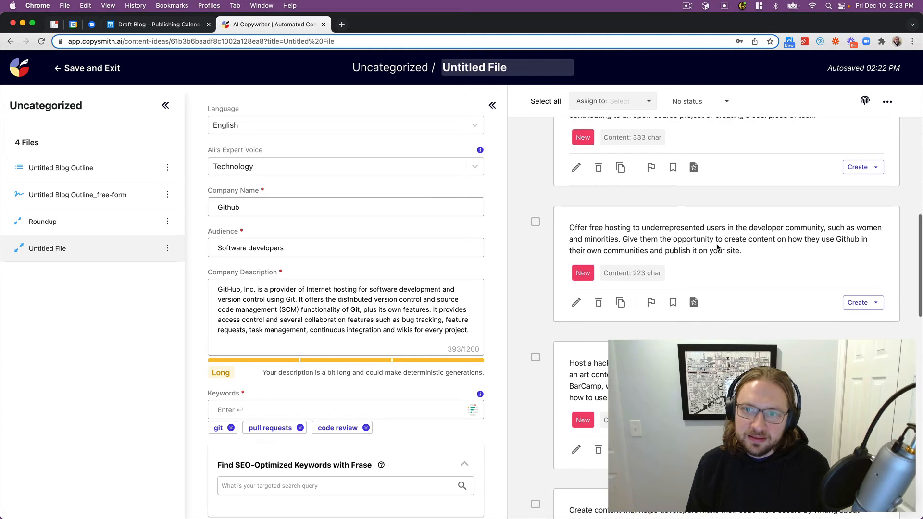
# Examine the remaining generated content ideas, from the free hosting suggestion onward, and compare them with the company description and keywords entered
pyautogui.click(740, 252)
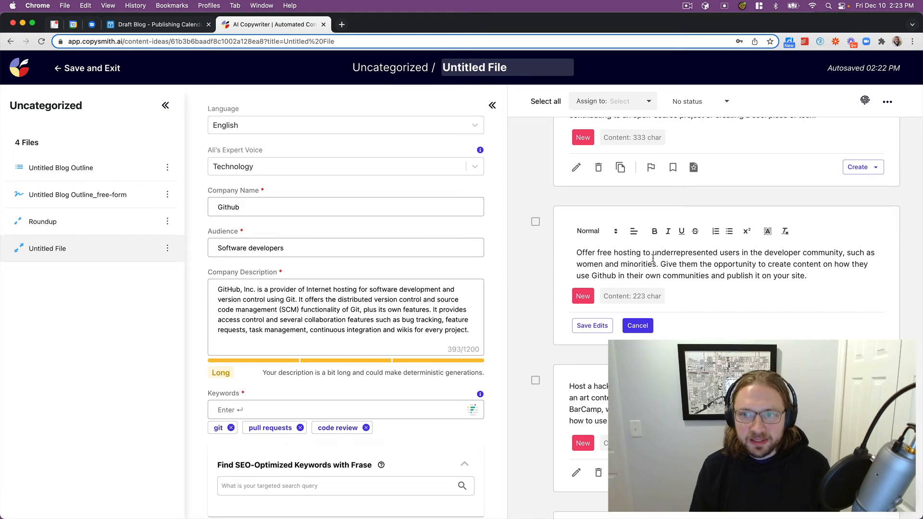
pyautogui.scroll(-4, 652, 259)
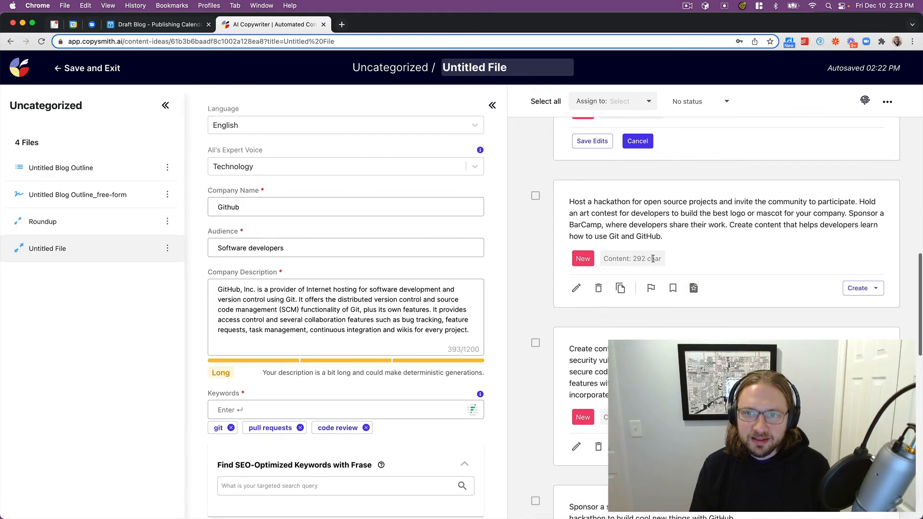
pyautogui.scroll(-10, 616, 225)
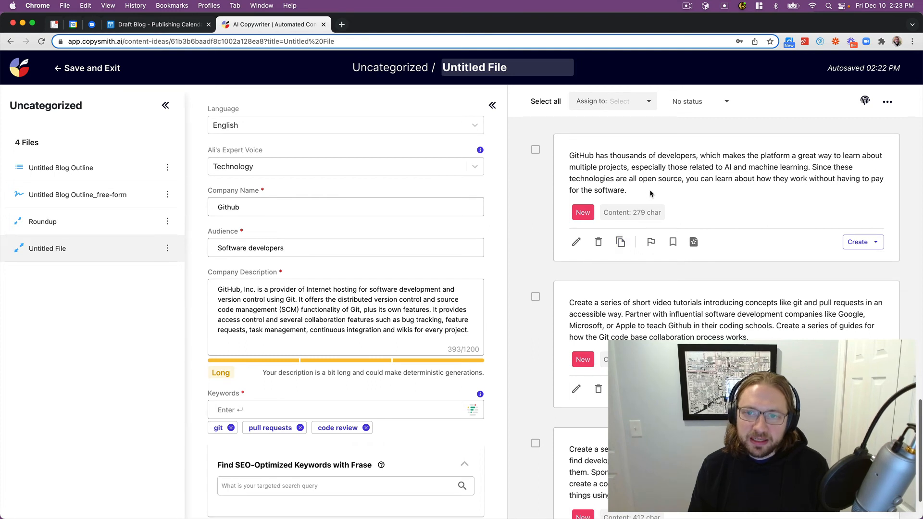
pyautogui.scroll(-2, 651, 193)
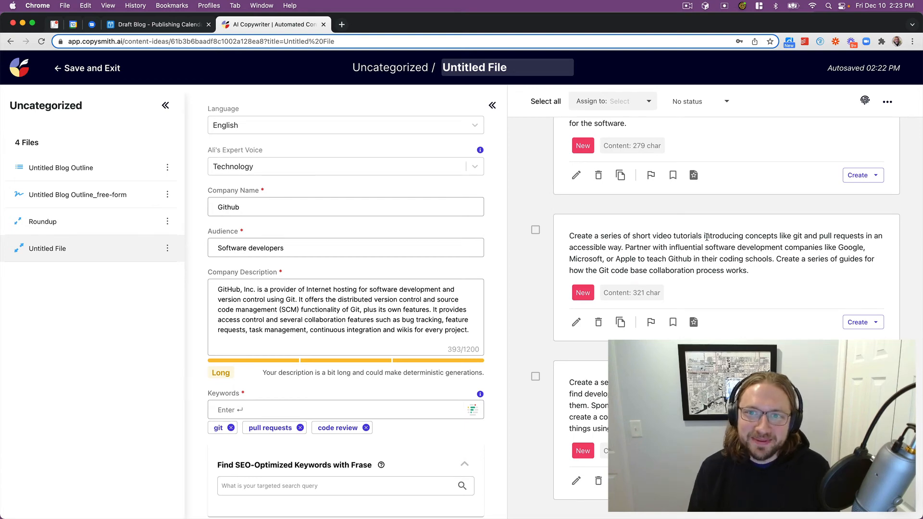
pyautogui.scroll(5, 706, 236)
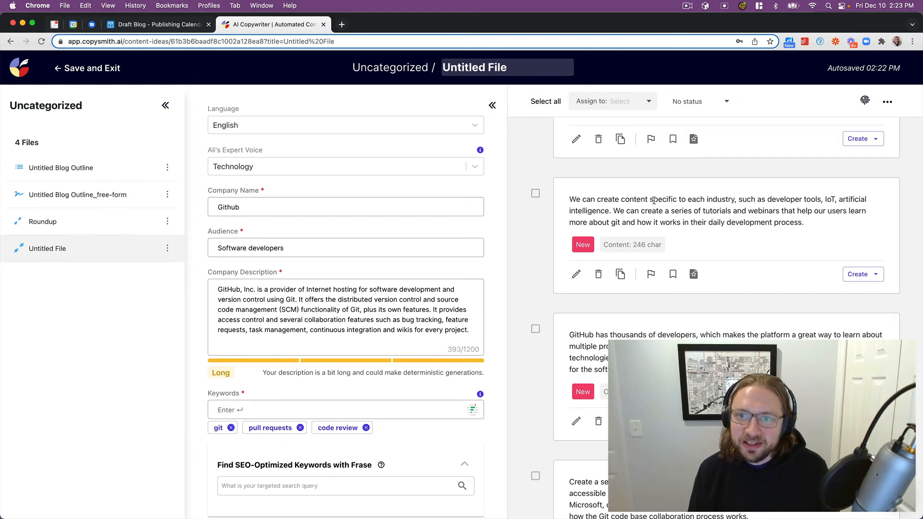
pyautogui.scroll(-5, 654, 212)
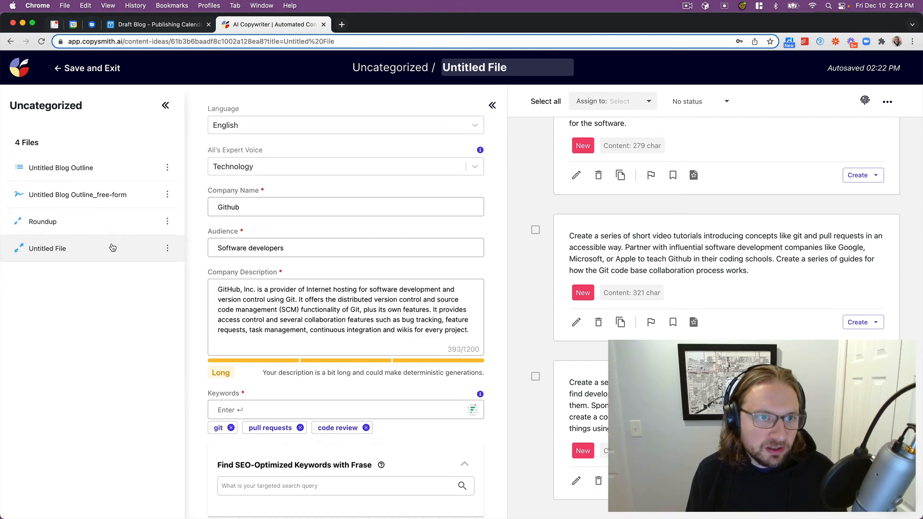
pyautogui.scroll(-4, 305, 229)
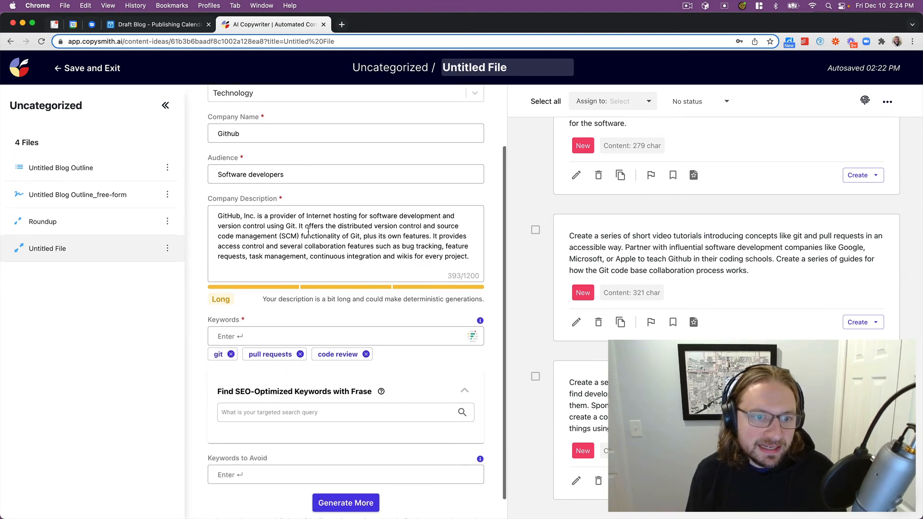
pyautogui.scroll(2, 629, 257)
pyautogui.scroll(10, 629, 257)
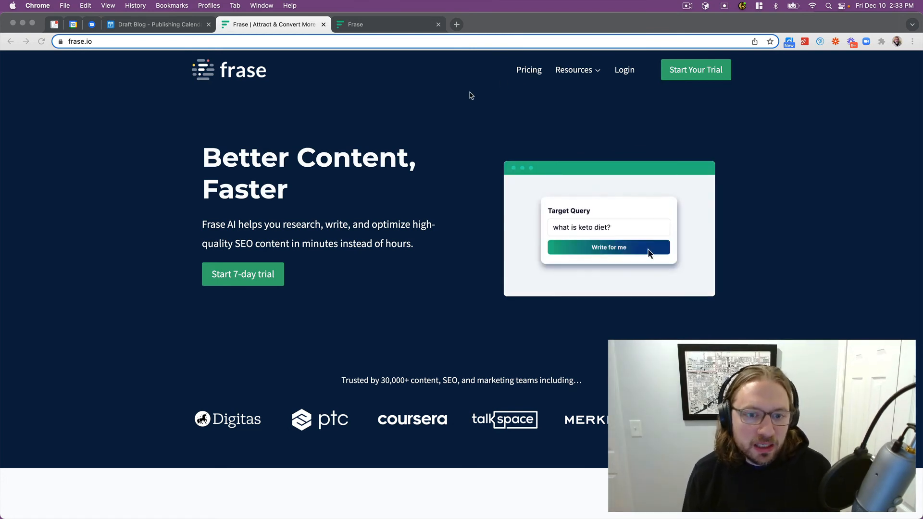
# Examine the frase.io homepage for the content brief, writing, optimization and analytics features it offers
pyautogui.scroll(-2, 464, 164)
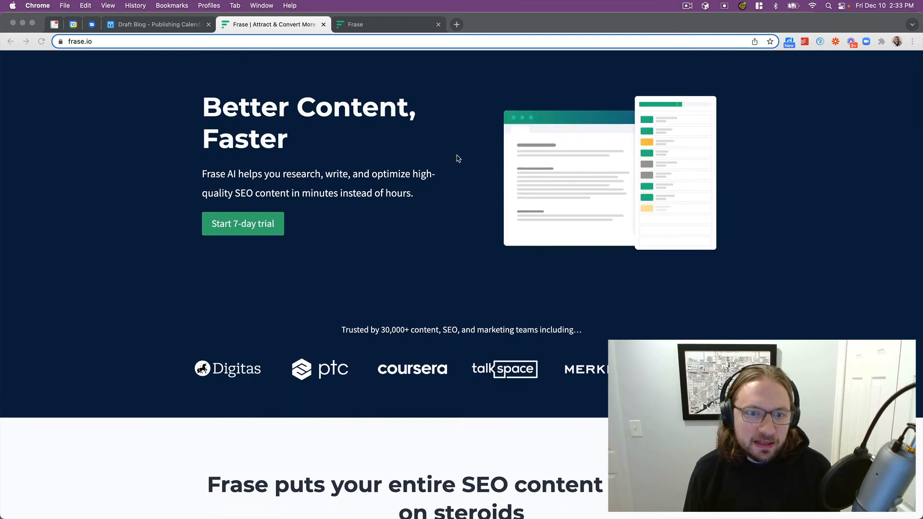
pyautogui.scroll(-10, 457, 160)
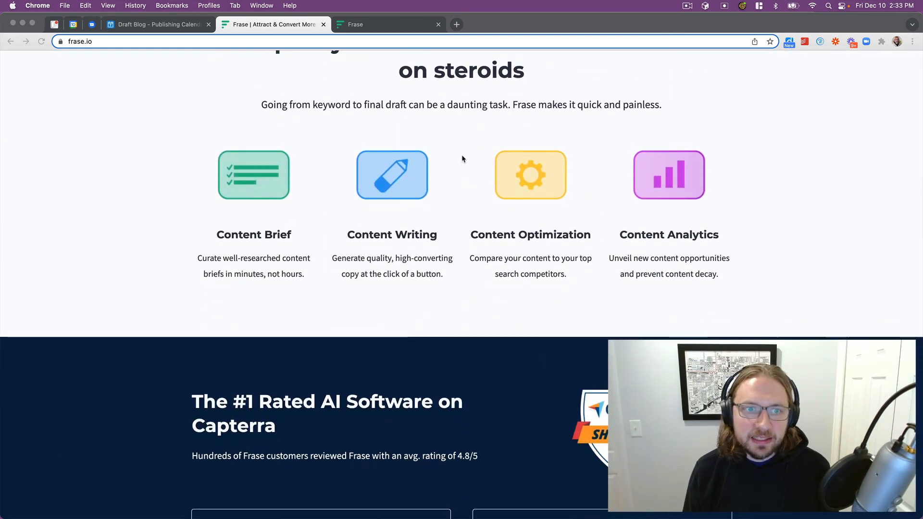
pyautogui.scroll(-2, 457, 157)
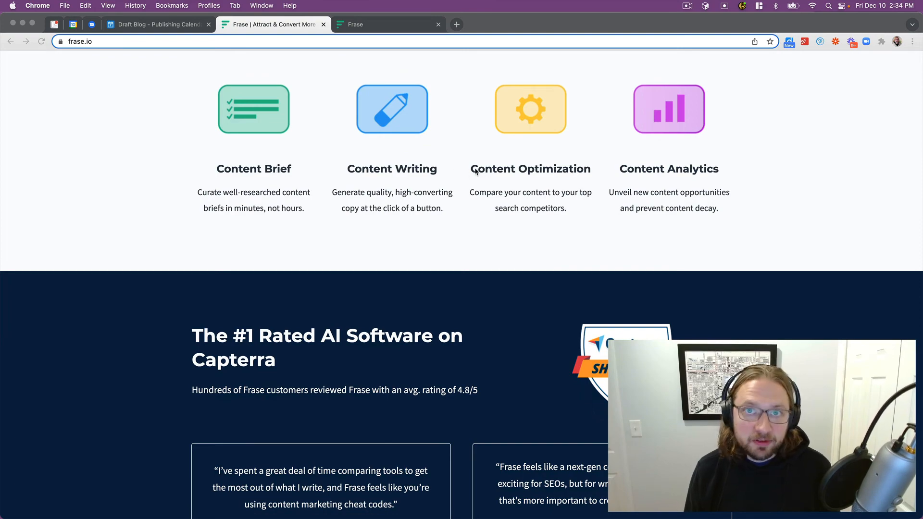
pyautogui.scroll(-6, 481, 171)
pyautogui.scroll(15, 371, 162)
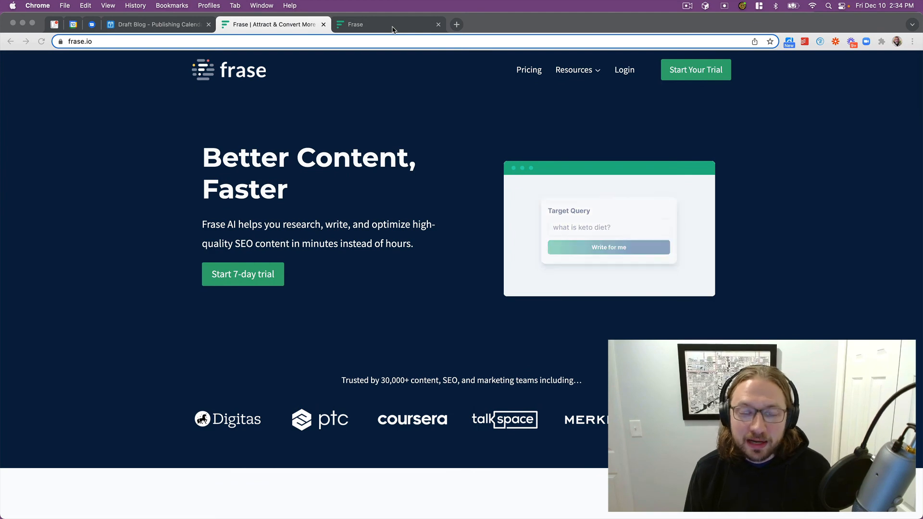
# Switch to the Frase dashboard and create a new-content document with the target search query "continuous integration tools"
pyautogui.click(393, 25)
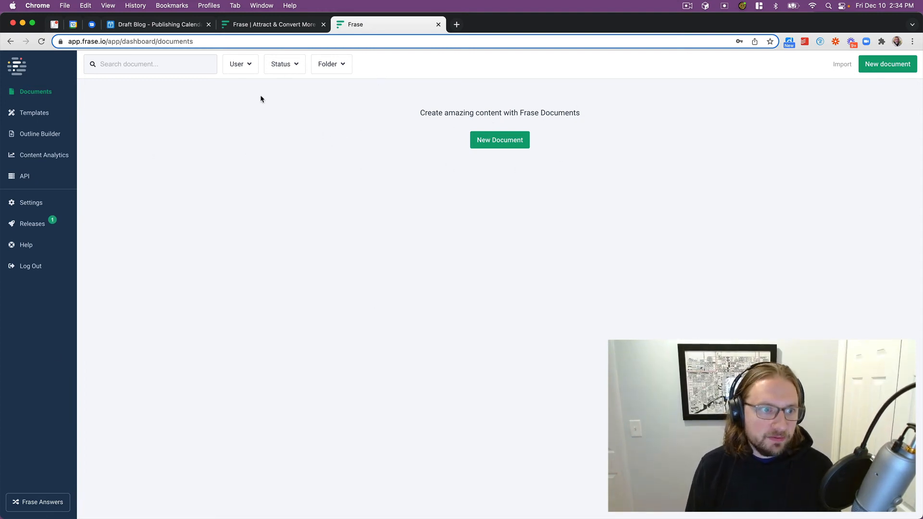
pyautogui.click(506, 143)
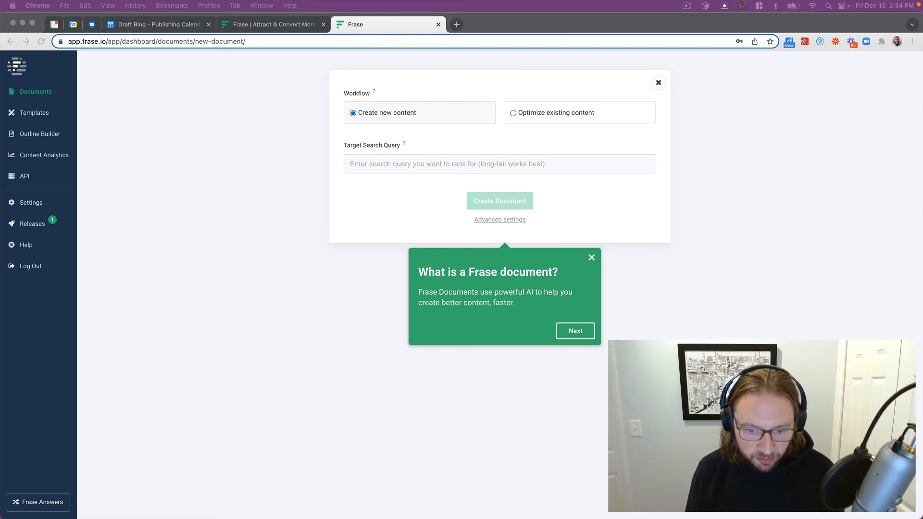
pyautogui.click(435, 164)
pyautogui.write('Best continuous integration tools')
pyautogui.doubleClick(356, 164)
pyautogui.press('BackSpace')
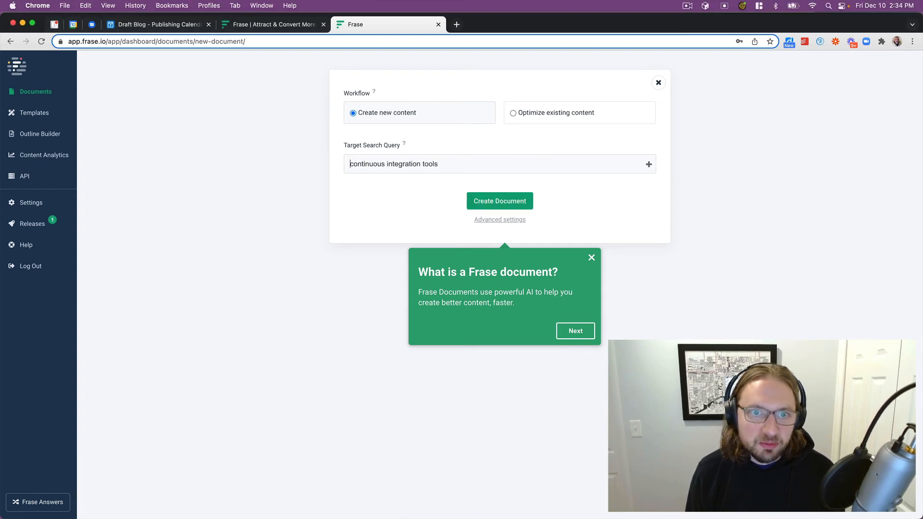
pyautogui.click(501, 202)
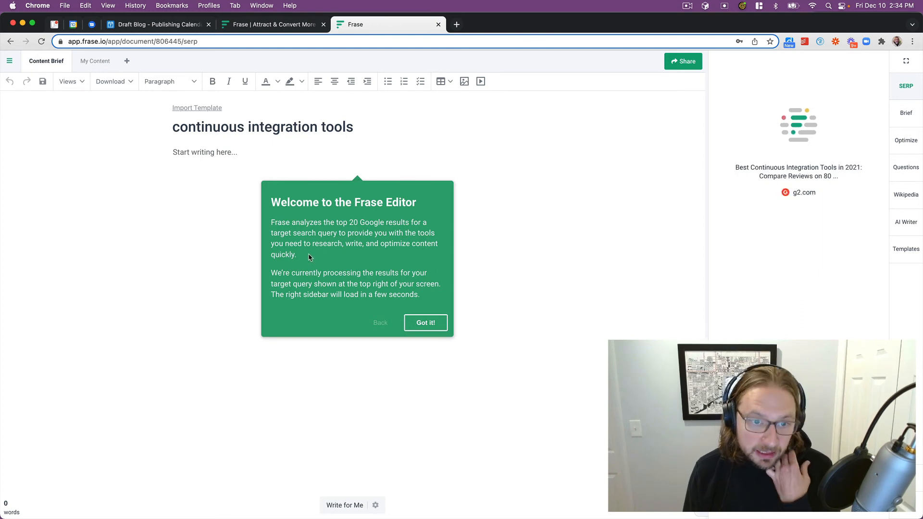
# Go through the editor's introductory tour, from the welcome note and sidebar tools to the Content Editor tip, and close it
pyautogui.click(427, 326)
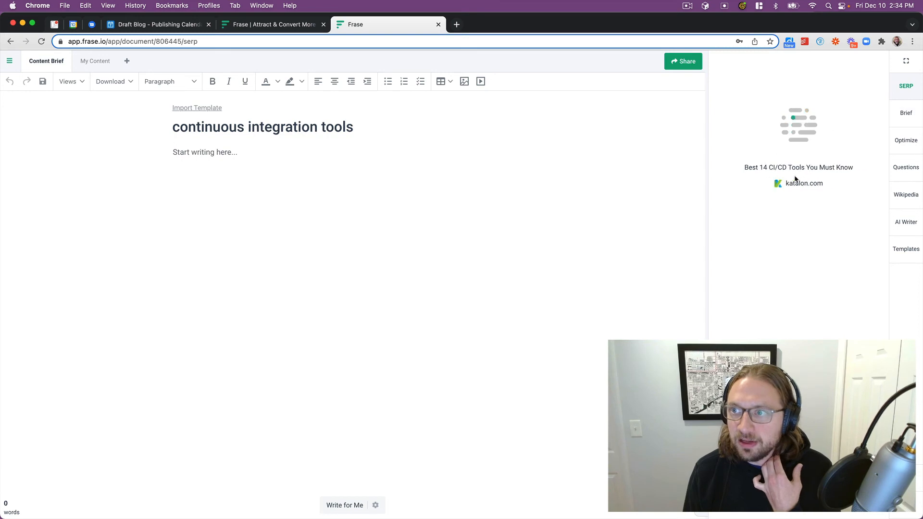
pyautogui.click(260, 156)
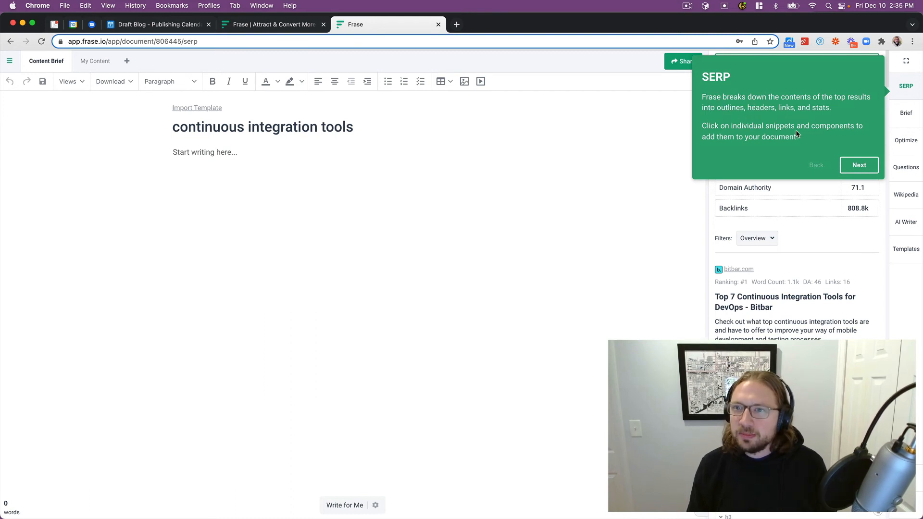
pyautogui.click(856, 171)
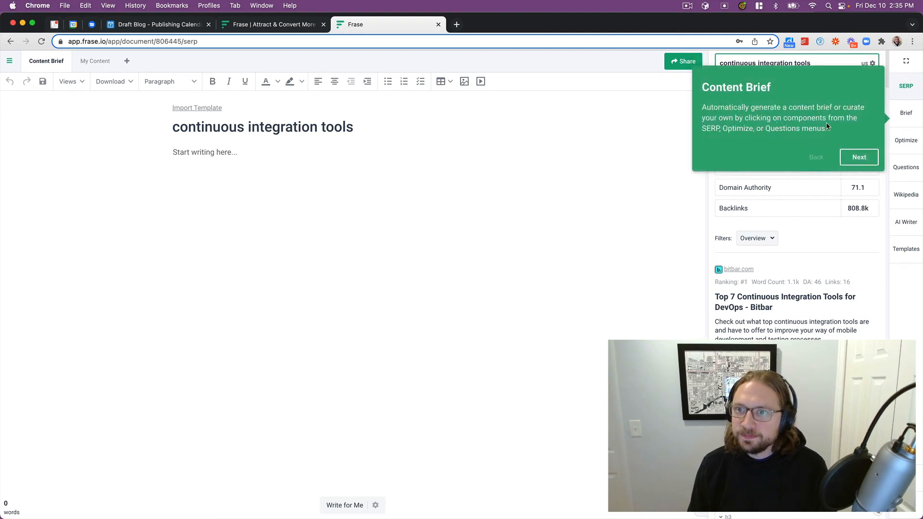
pyautogui.click(868, 157)
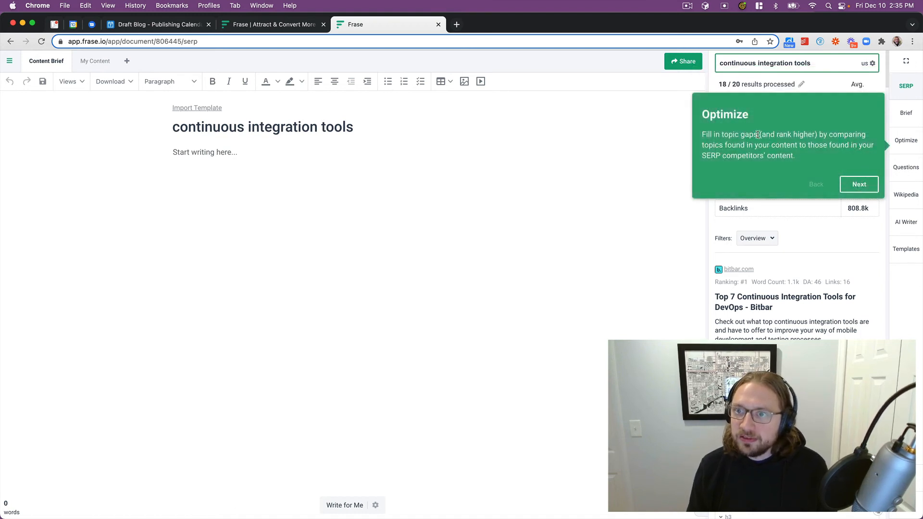
pyautogui.click(860, 186)
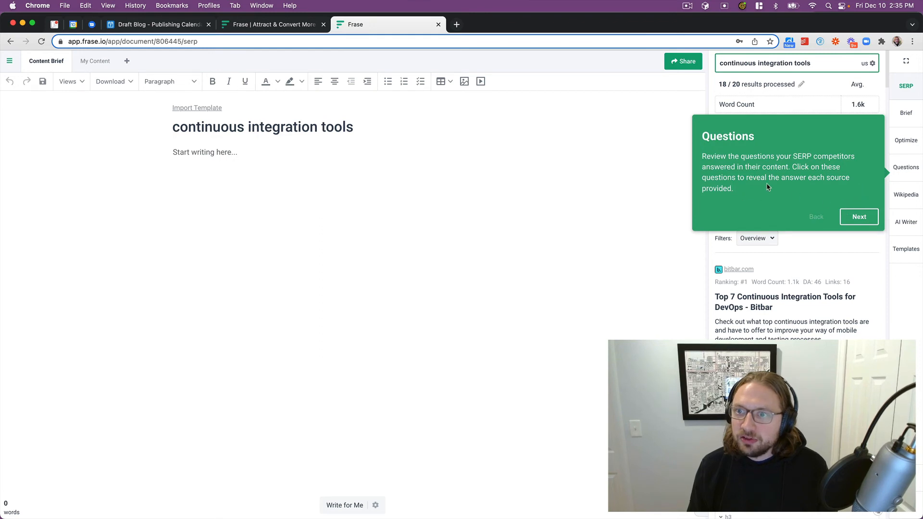
pyautogui.click(859, 219)
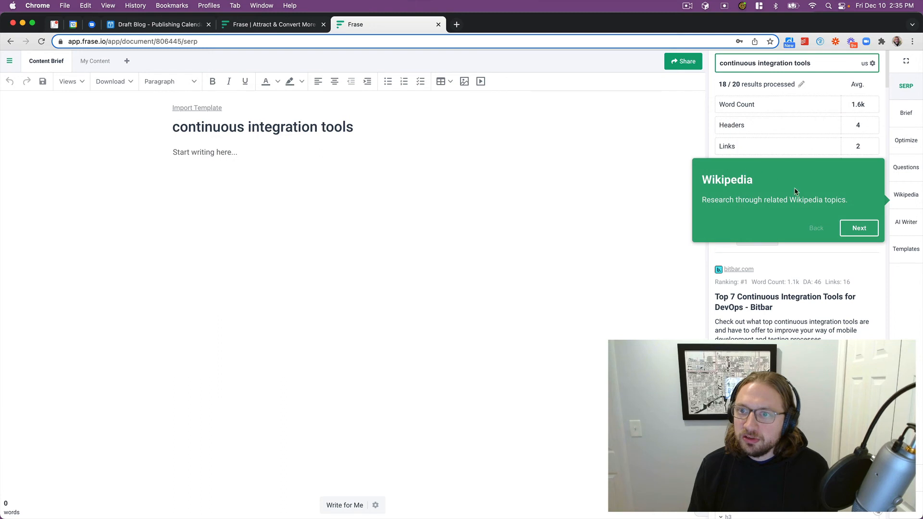
pyautogui.click(860, 229)
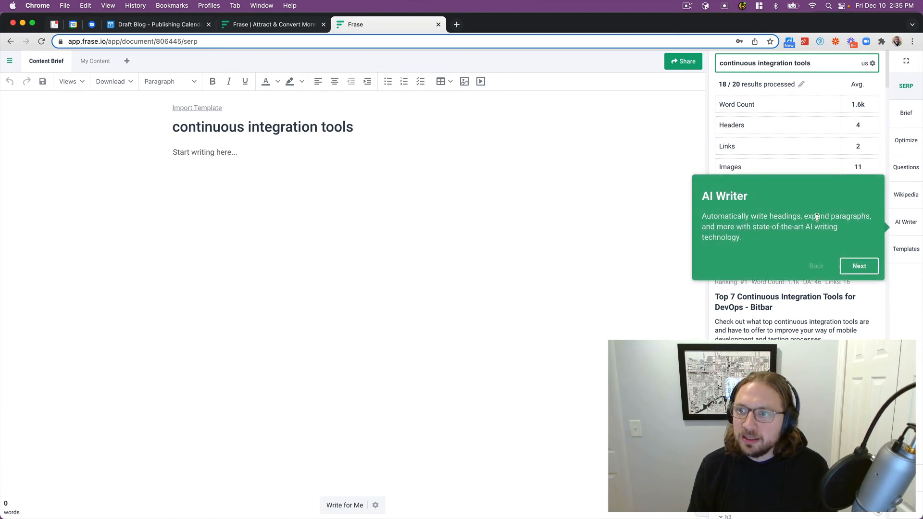
pyautogui.click(857, 267)
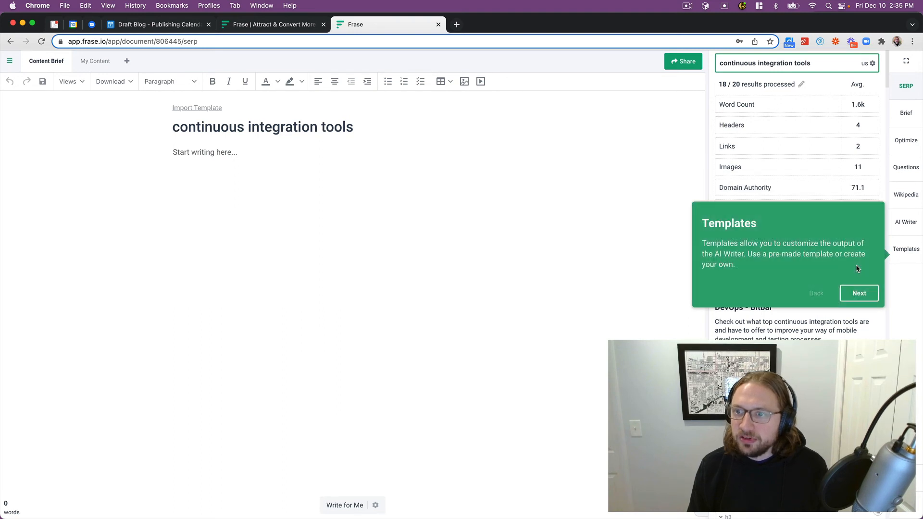
pyautogui.click(858, 293)
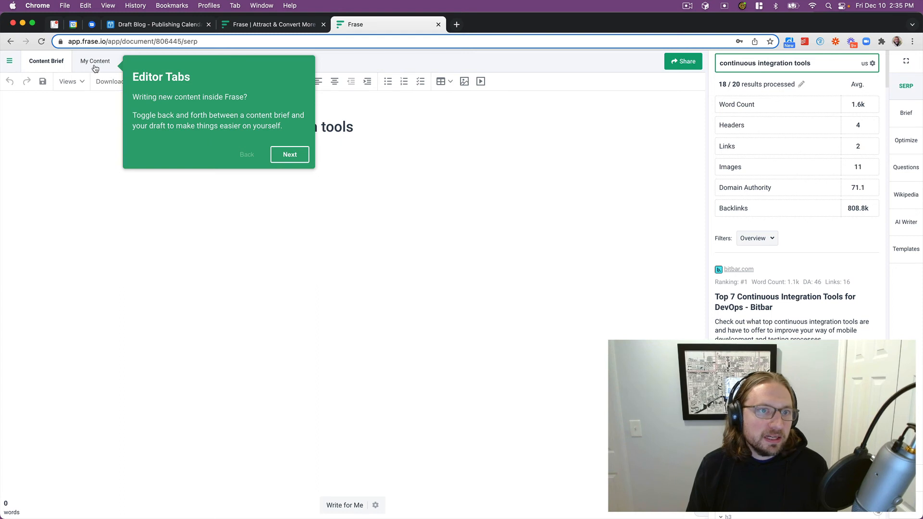
pyautogui.click(280, 155)
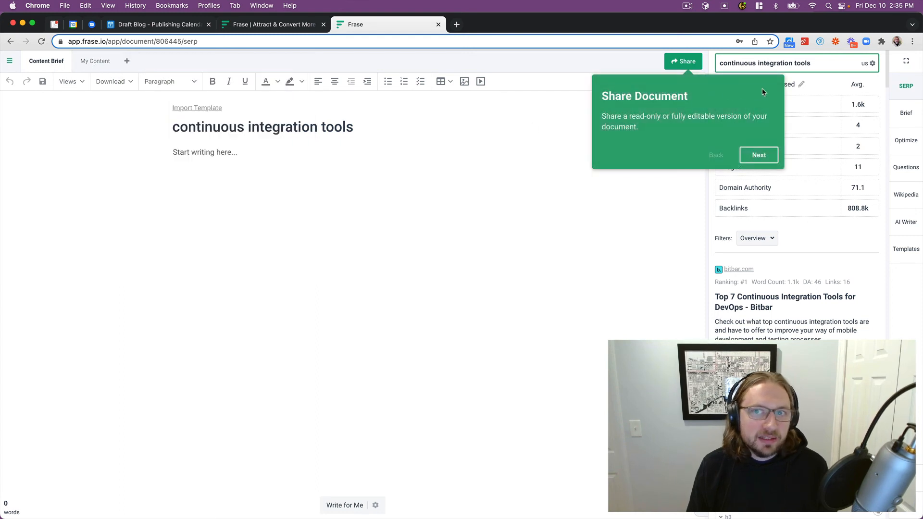
pyautogui.click(757, 159)
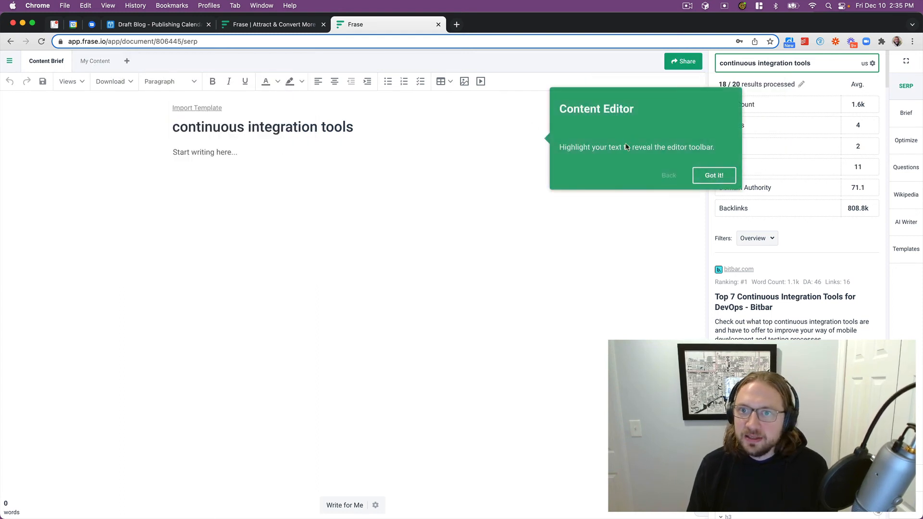
pyautogui.click(707, 219)
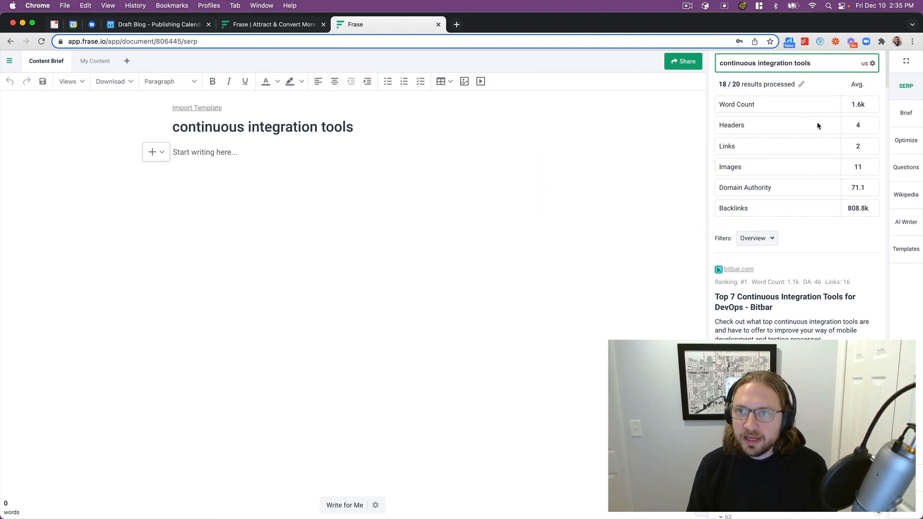
# Change the document title to "Best continuous integration tools"
pyautogui.press('Up')
pyautogui.write('Best')
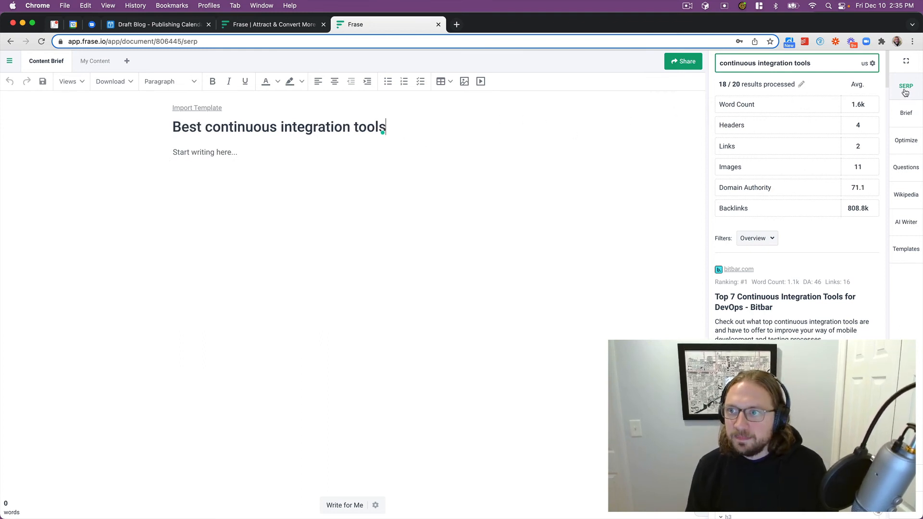
# Expand the Jenkins section of the bitbar.com result and have the AI write text about Jenkins into the document, then collapse the section
pyautogui.scroll(-2, 745, 318)
pyautogui.scroll(2, 757, 247)
pyautogui.scroll(-2, 765, 272)
pyautogui.scroll(-2, 767, 277)
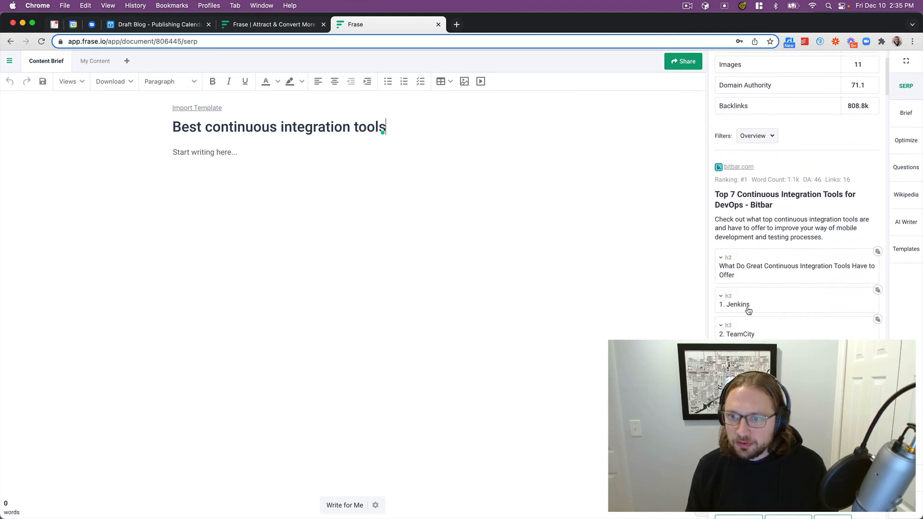
pyautogui.moveTo(735, 303); pyautogui.dragTo(324, 220)
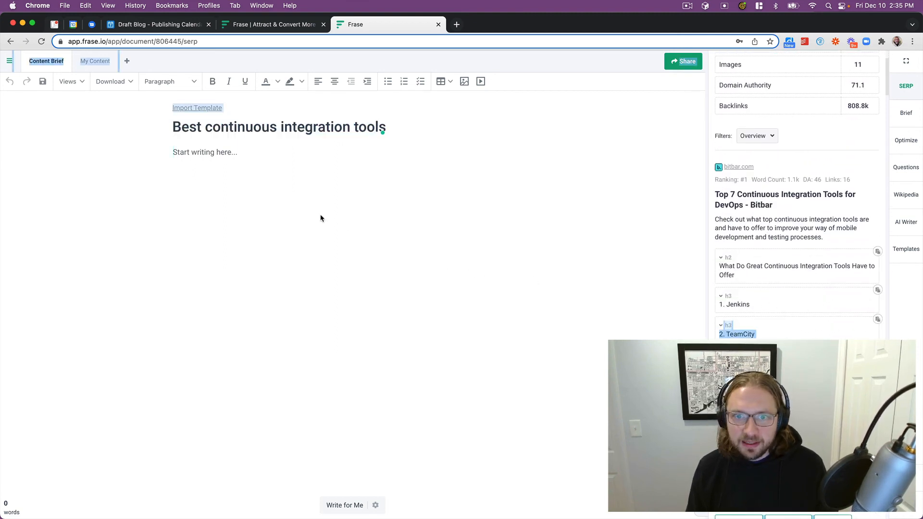
pyautogui.click(721, 318)
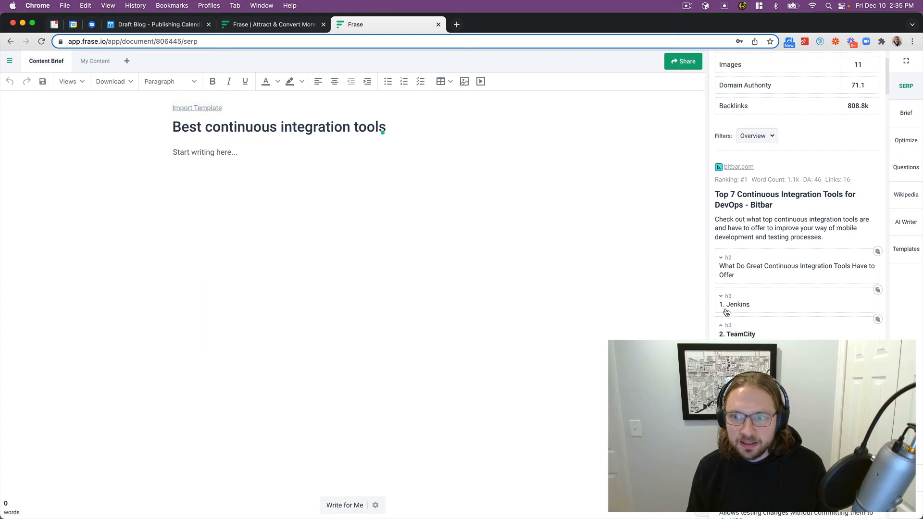
pyautogui.click(725, 307)
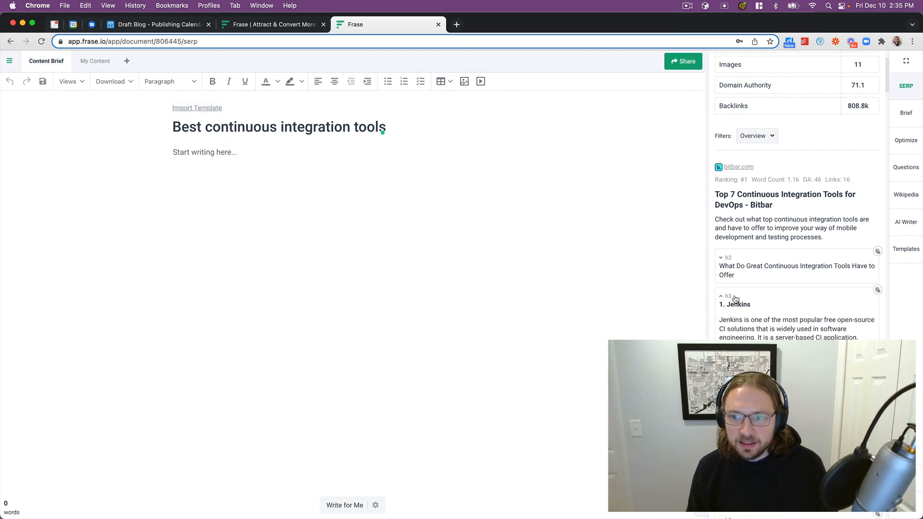
pyautogui.click(735, 299)
pyautogui.click(744, 306)
pyautogui.scroll(-2, 743, 306)
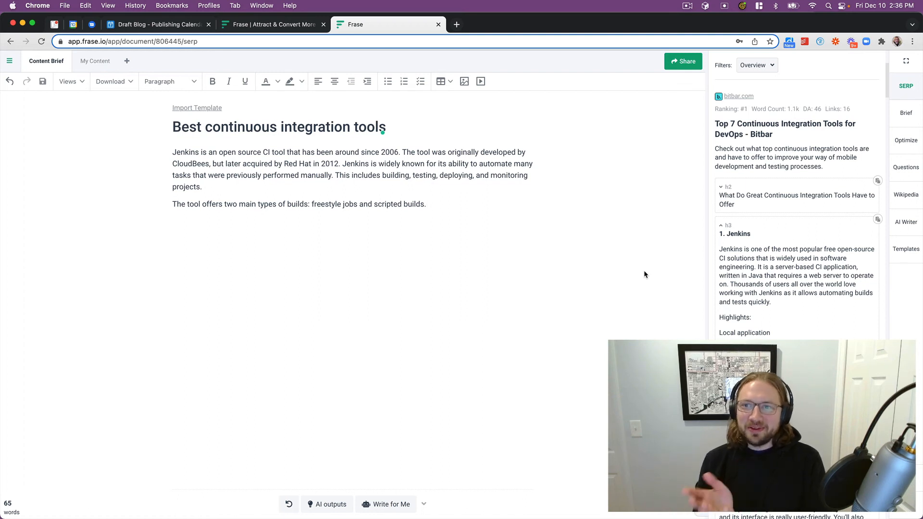
pyautogui.click(746, 233)
# Check the filter choices for the search results and browse the result outlines down to the atlassian.com article
pyautogui.scroll(5, 748, 222)
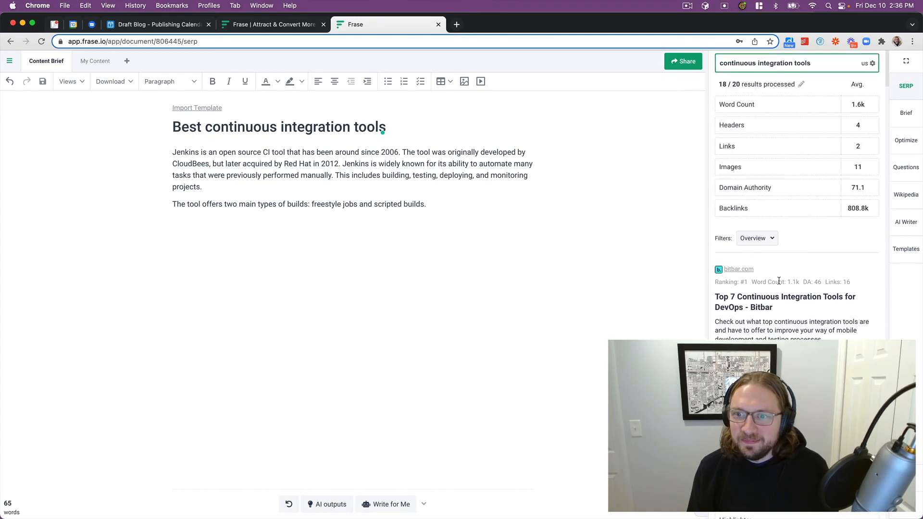
pyautogui.click(760, 243)
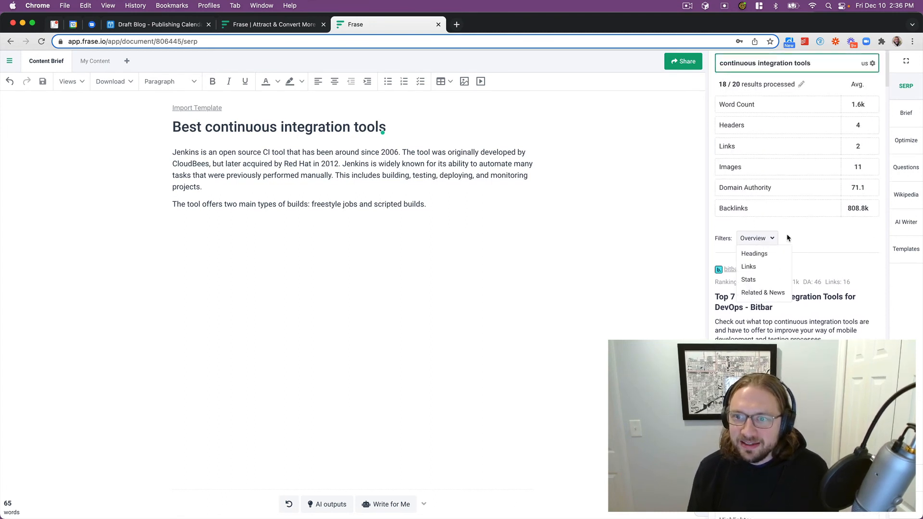
pyautogui.click(759, 238)
pyautogui.scroll(-10, 817, 250)
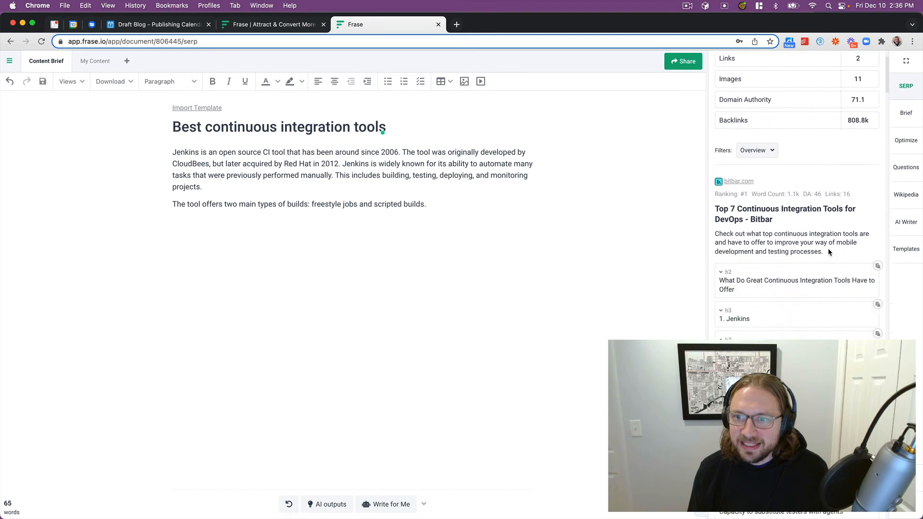
pyautogui.scroll(-5, 830, 253)
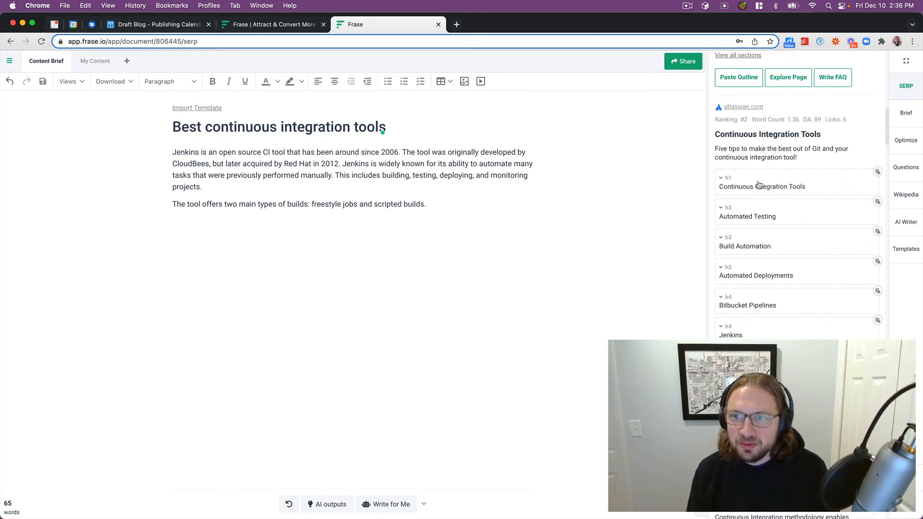
# Insert two blank lines above the Jenkins paragraph and place the cursor on the upper one
pyautogui.click(259, 151)
pyautogui.press('super+Left')
pyautogui.press('Return')
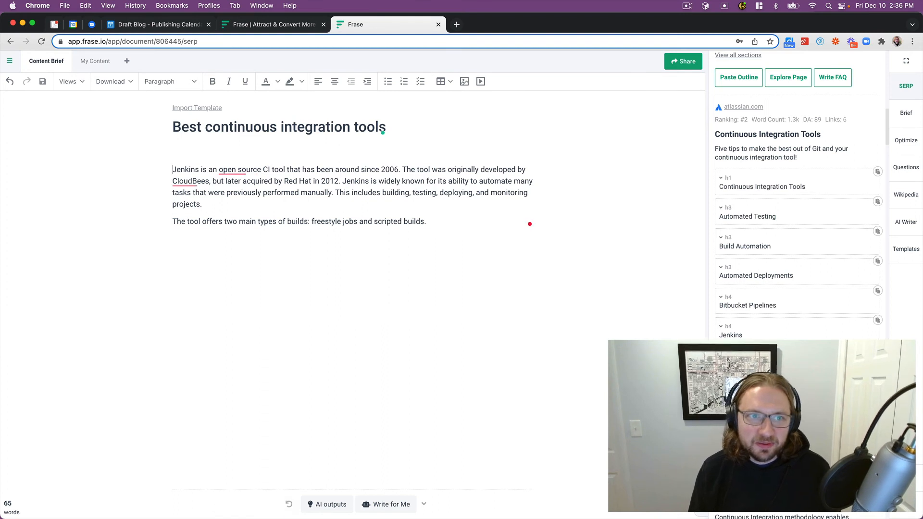
pyautogui.press('Return')
pyautogui.press('Up')
pyautogui.press('Up')
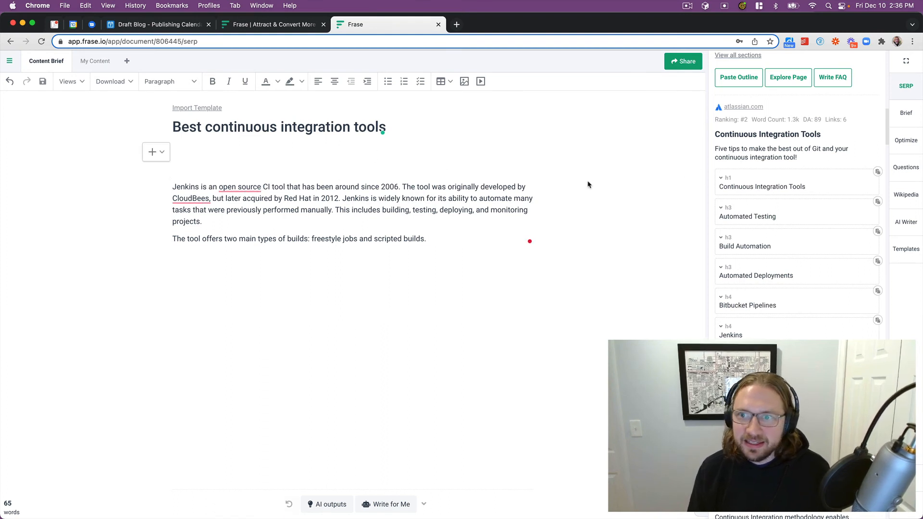
# Look over the types of SERP data that can be inserted at the blank line, without inserting any
pyautogui.click(163, 157)
pyautogui.moveTo(178, 187)
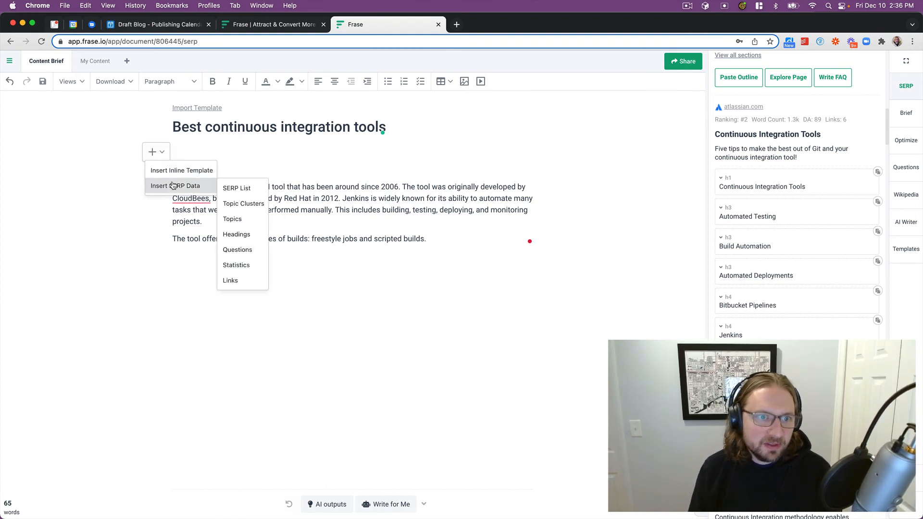
pyautogui.click(393, 201)
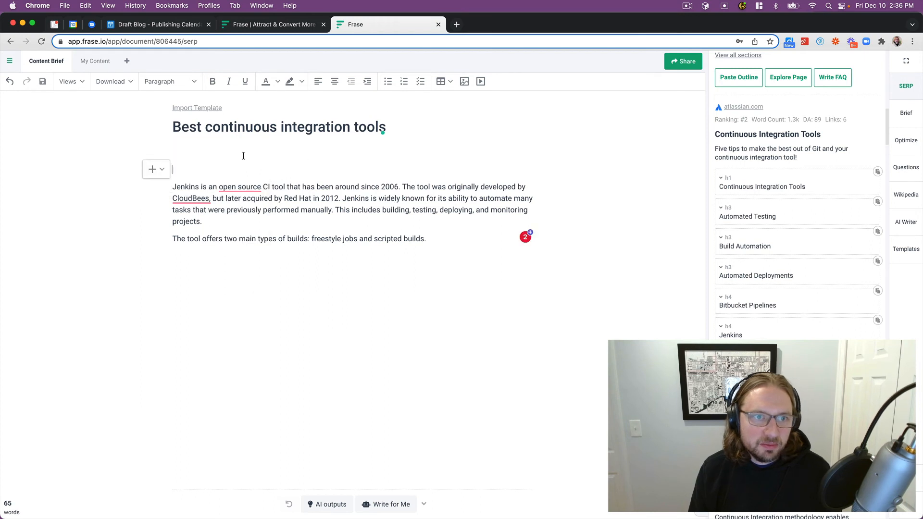
# Have the AI write a paragraph above the Jenkins text from atlassian.com's "Continuous Integration Tools" section
pyautogui.click(766, 187)
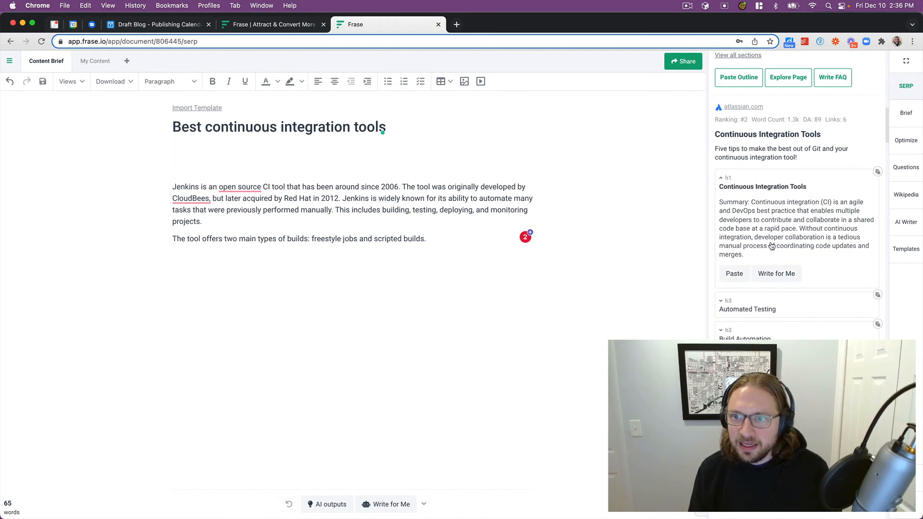
pyautogui.click(771, 278)
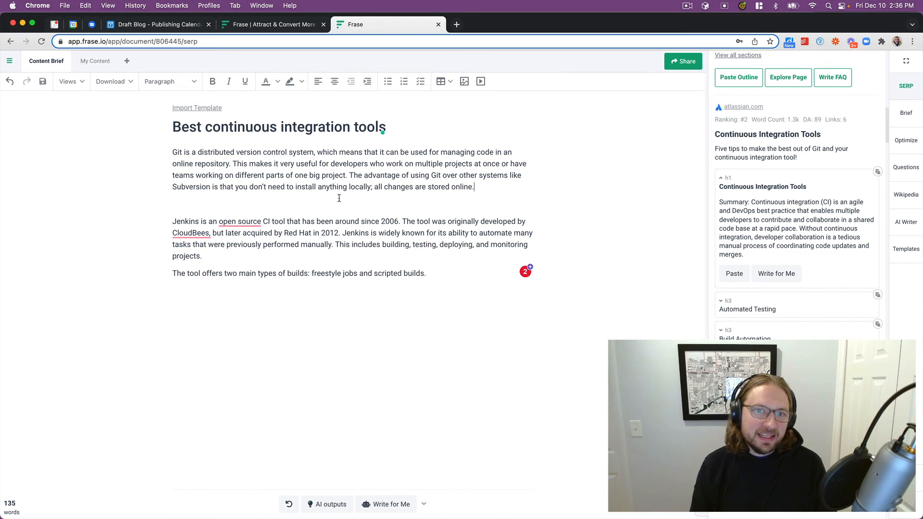
# Add a blank line below the Git paragraph and have the AI write text there from atlassian.com's "Build Automation" section
pyautogui.press('Return')
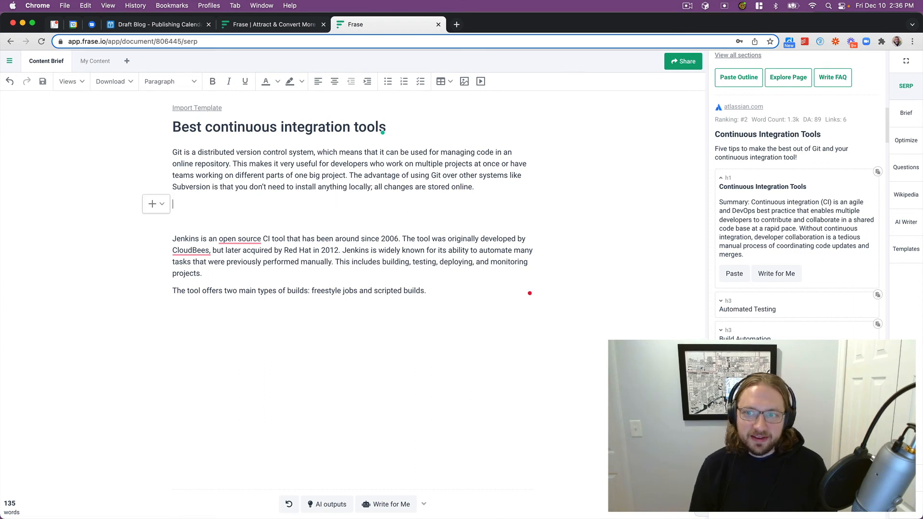
pyautogui.press('Return')
pyautogui.press('BackSpace')
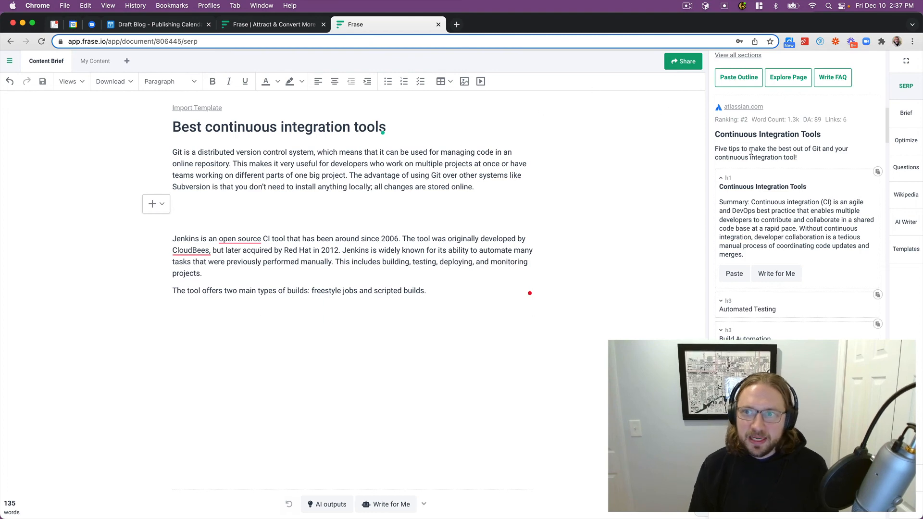
pyautogui.scroll(-7, 763, 164)
pyautogui.scroll(6, 776, 320)
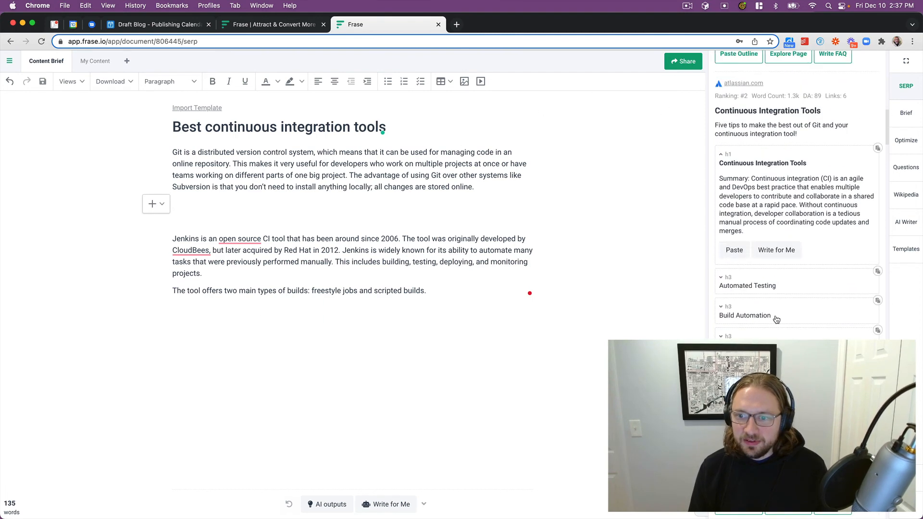
pyautogui.scroll(2, 784, 320)
pyautogui.click(793, 319)
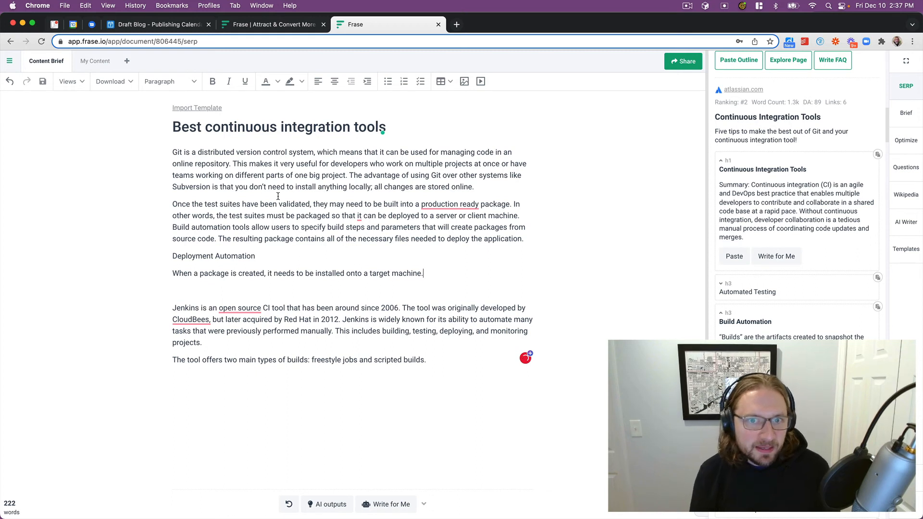
# Delete the generated "Deployment Automation" line with its sentence about installing packages, and remove the extra blank line
pyautogui.hotkey('shift', 'Up')
pyautogui.hotkey('shift', 'Up')
pyautogui.hotkey('shift', 'Down')
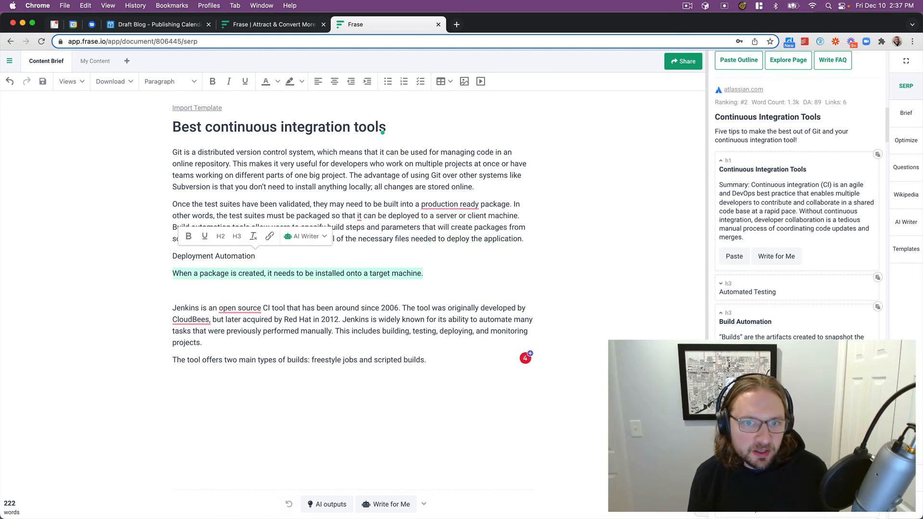
pyautogui.hotkey('shift', 'Up')
pyautogui.press('BackSpace')
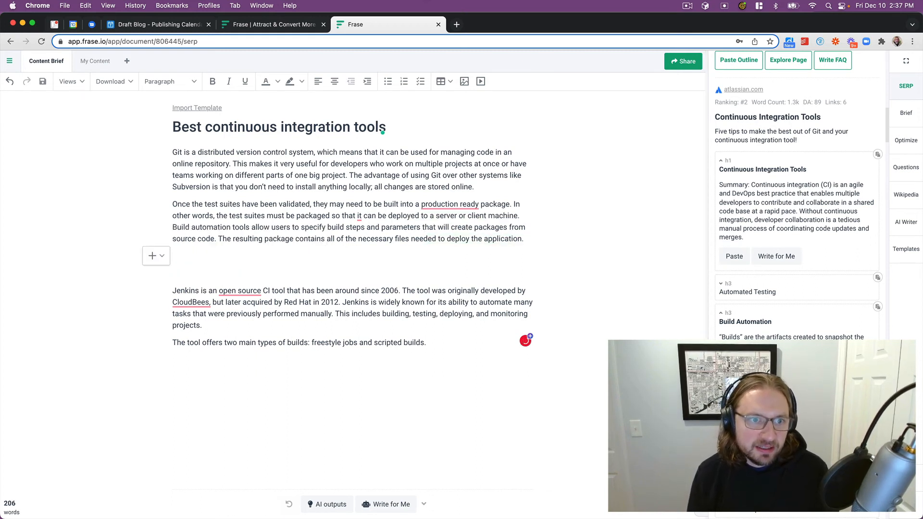
pyautogui.press('BackSpace')
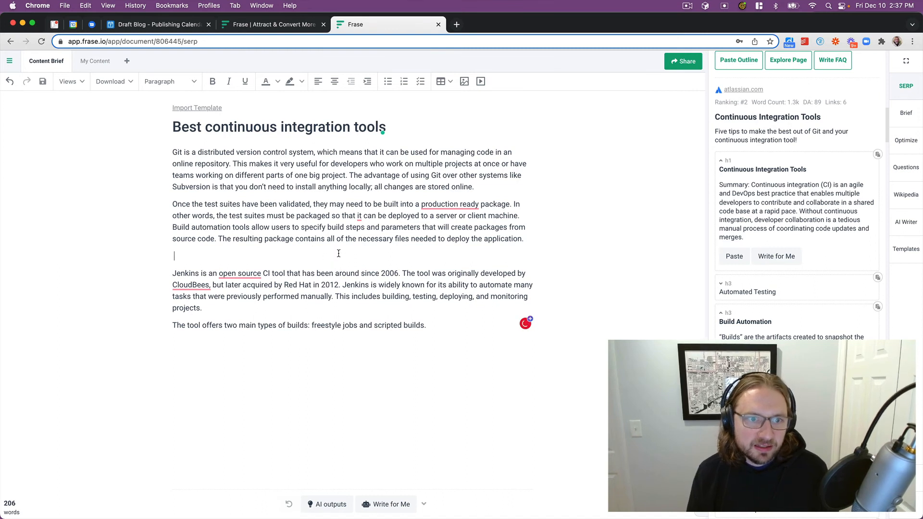
# Add the level-3 heading "Jenkins" above the paragraph that introduces Jenkins as an open source CI tool
pyautogui.press('BackSpace')
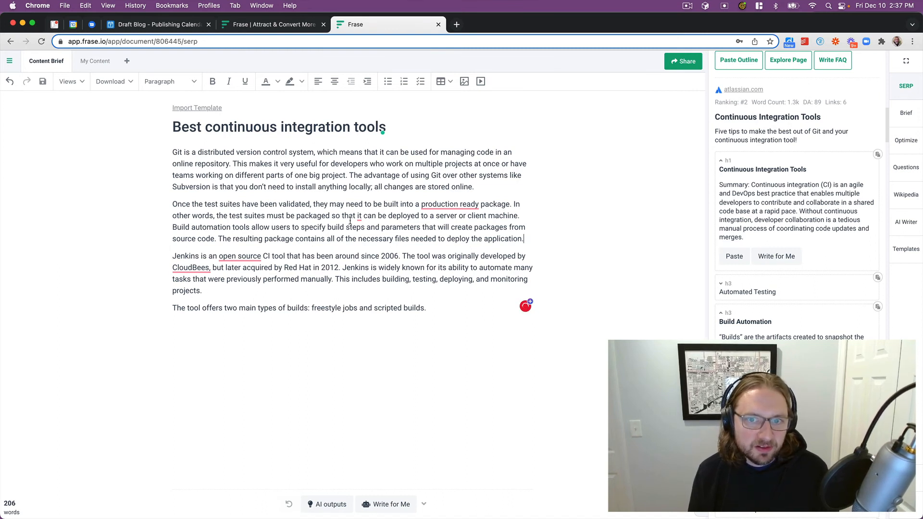
pyautogui.press('Return')
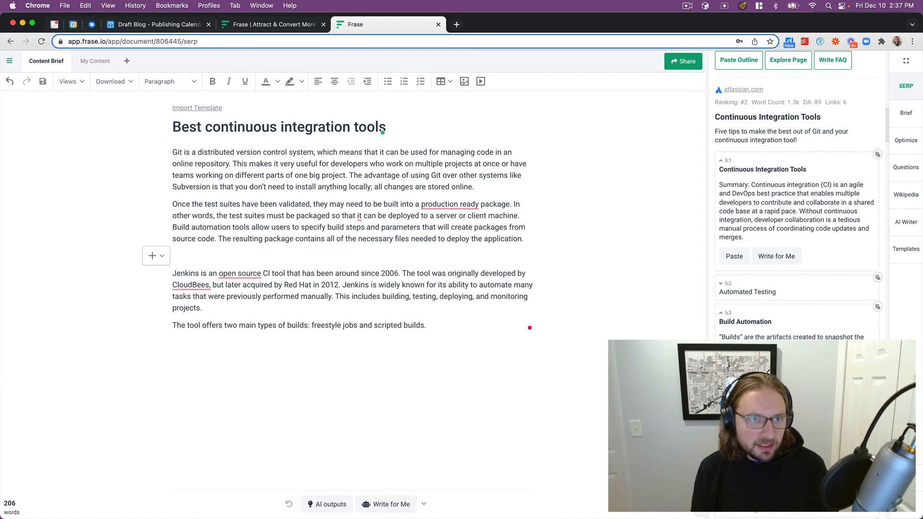
pyautogui.write('Jenkins')
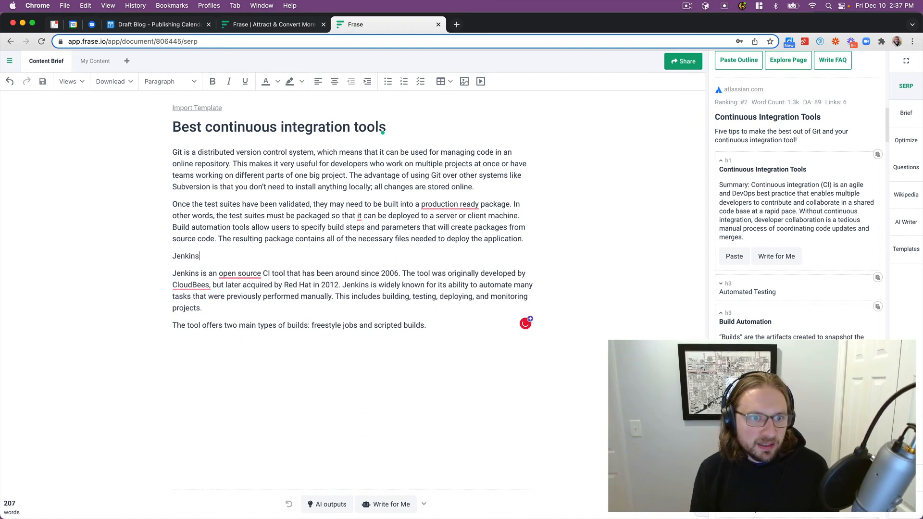
pyautogui.press('shift+super+Left')
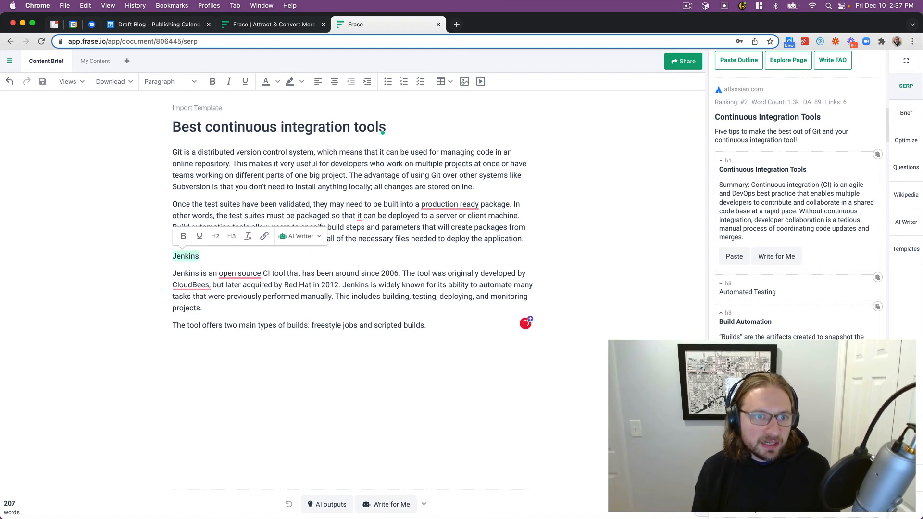
pyautogui.click(231, 236)
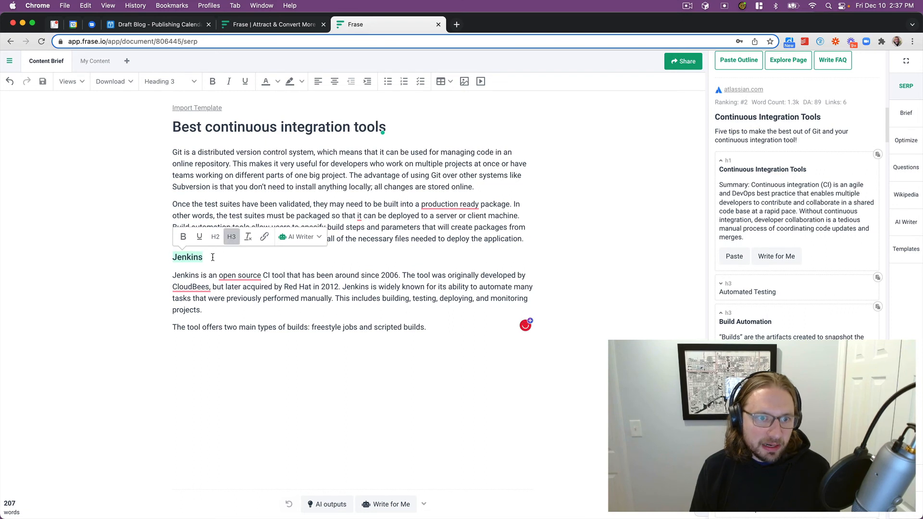
# Browse the competitors' outlines and paste the one from bitbar.com below the sentence about freestyle jobs and scripted builds
pyautogui.click(428, 327)
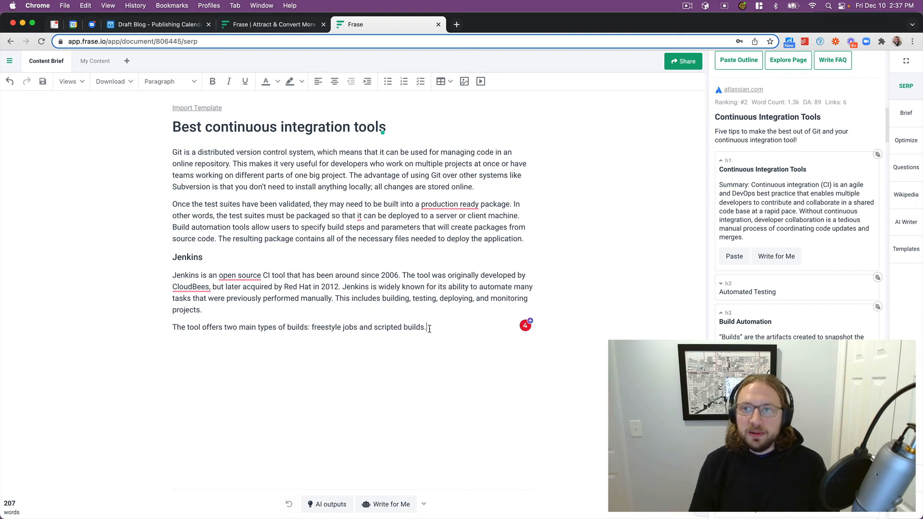
pyautogui.click(781, 168)
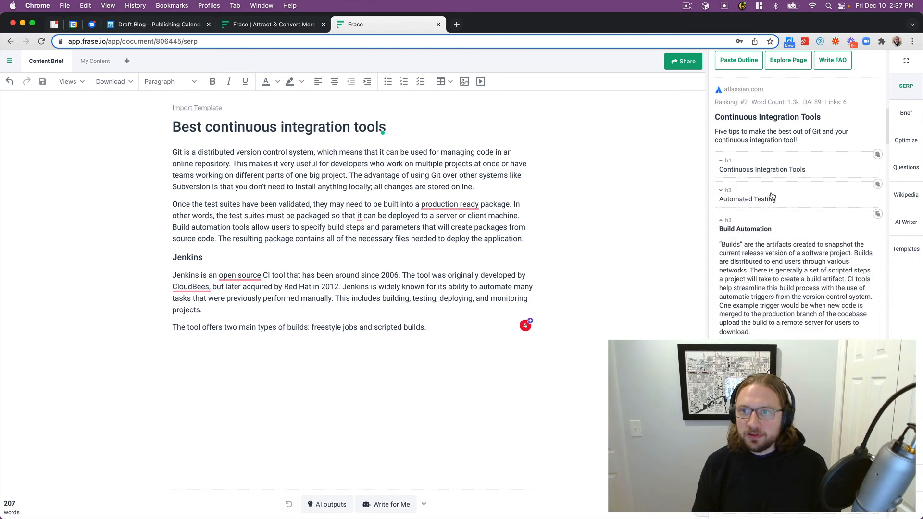
pyautogui.click(771, 230)
pyautogui.scroll(-1, 759, 226)
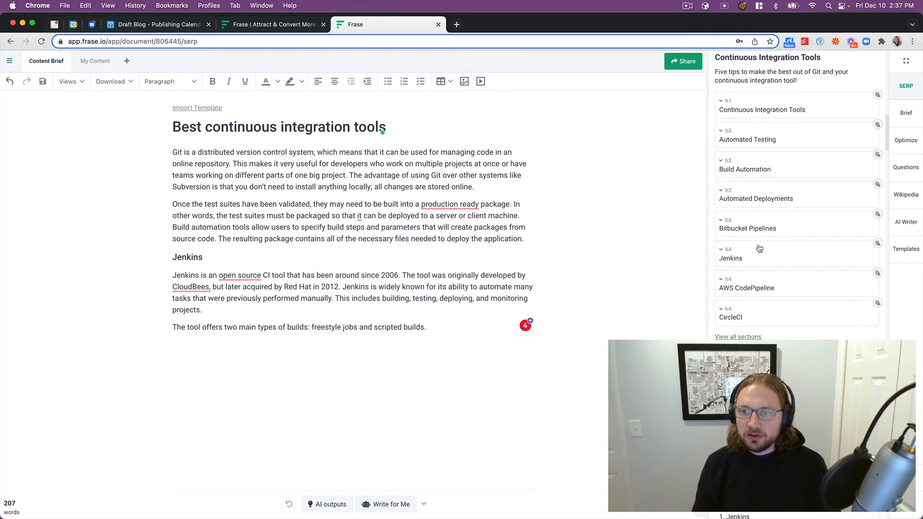
pyautogui.scroll(-4, 758, 291)
pyautogui.scroll(-2, 768, 247)
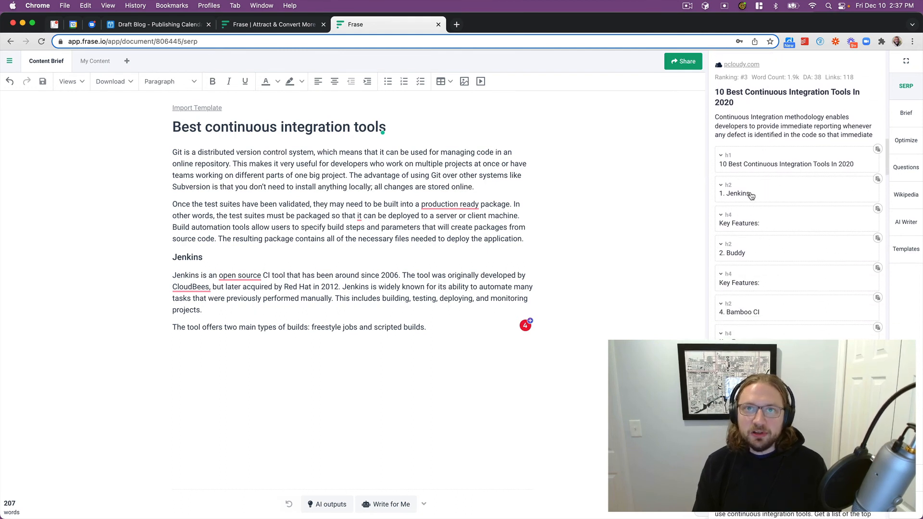
pyautogui.scroll(-3, 751, 196)
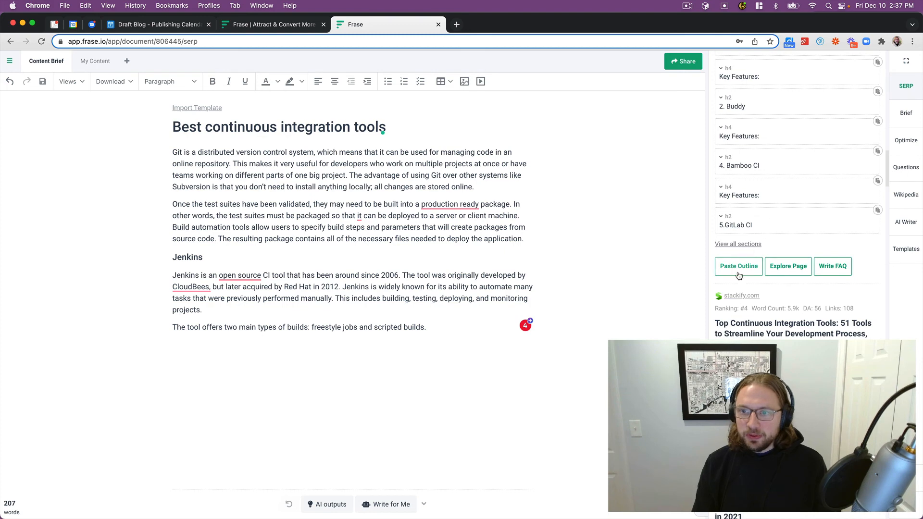
pyautogui.scroll(-6, 742, 270)
pyautogui.scroll(3, 769, 186)
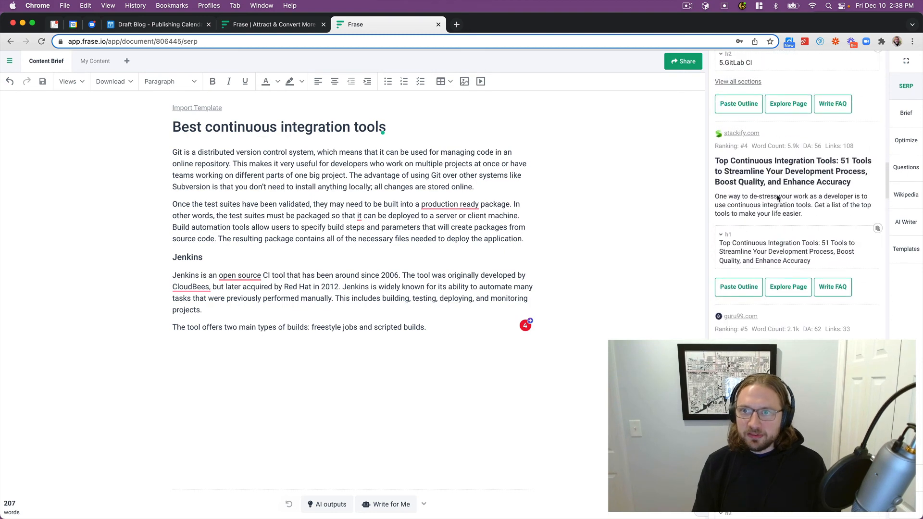
pyautogui.scroll(5, 769, 202)
pyautogui.scroll(1, 752, 226)
pyautogui.click(738, 288)
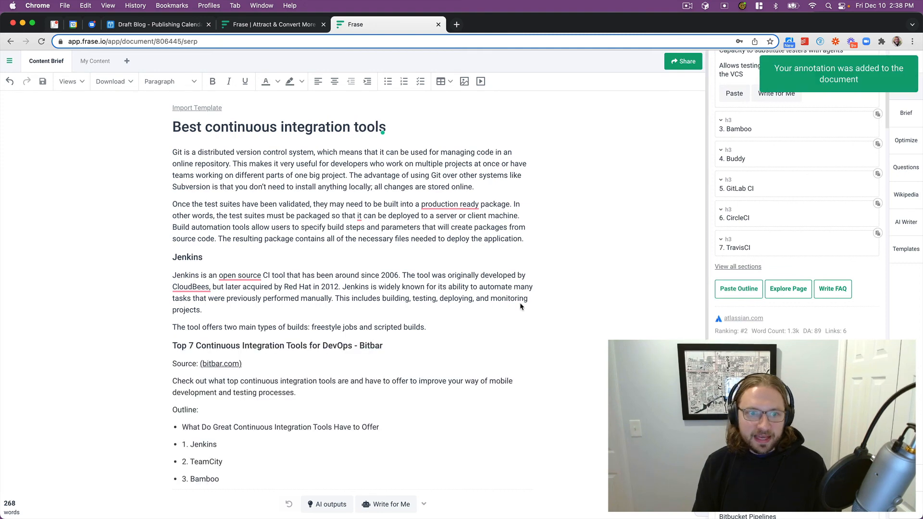
# Delete the pasted outline's title, source, description, "Outline:" label and "What Do Great Continuous Integration Tools Have to Offer" item
pyautogui.click(272, 363)
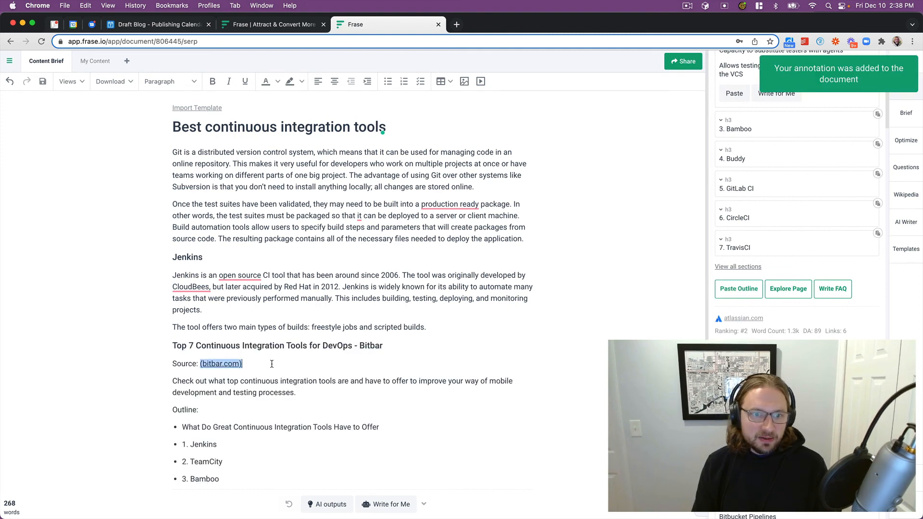
pyautogui.scroll(-3, 272, 364)
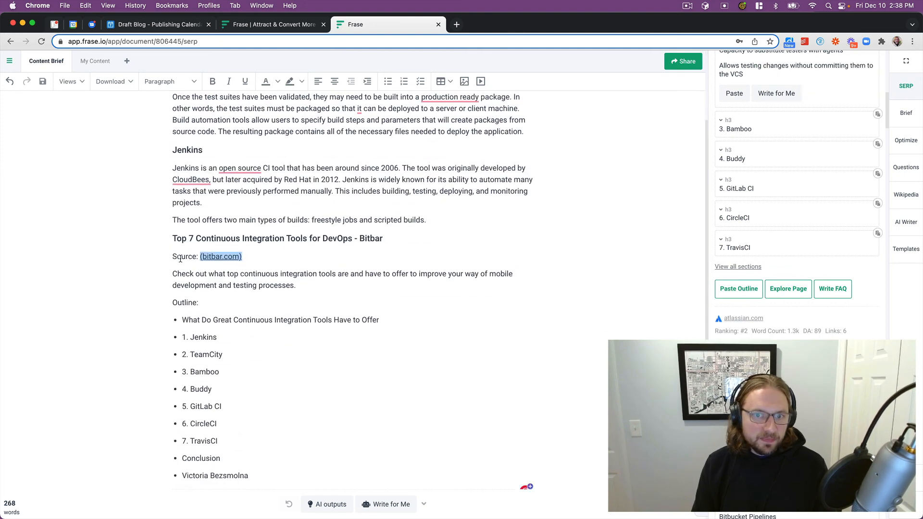
pyautogui.moveTo(382, 321); pyautogui.dragTo(153, 237)
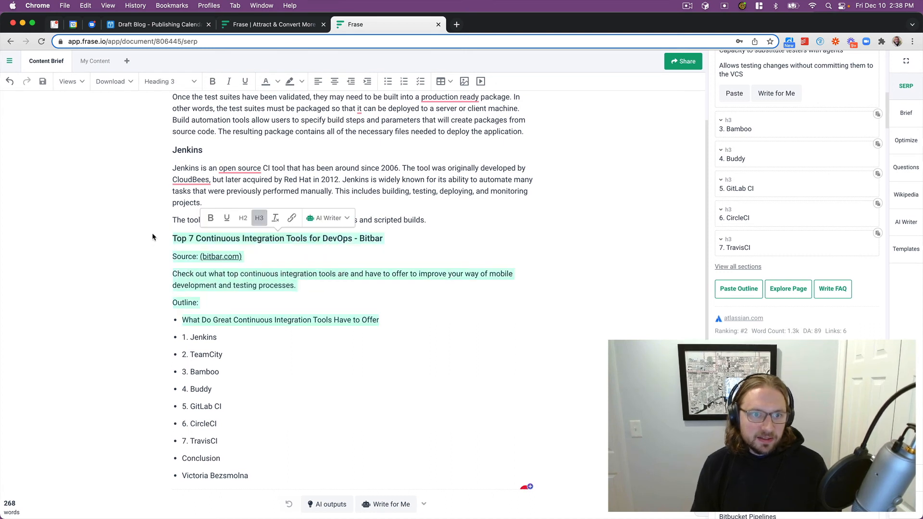
pyautogui.press('BackSpace')
pyautogui.press('BackSpace')
pyautogui.press('BackSpace')
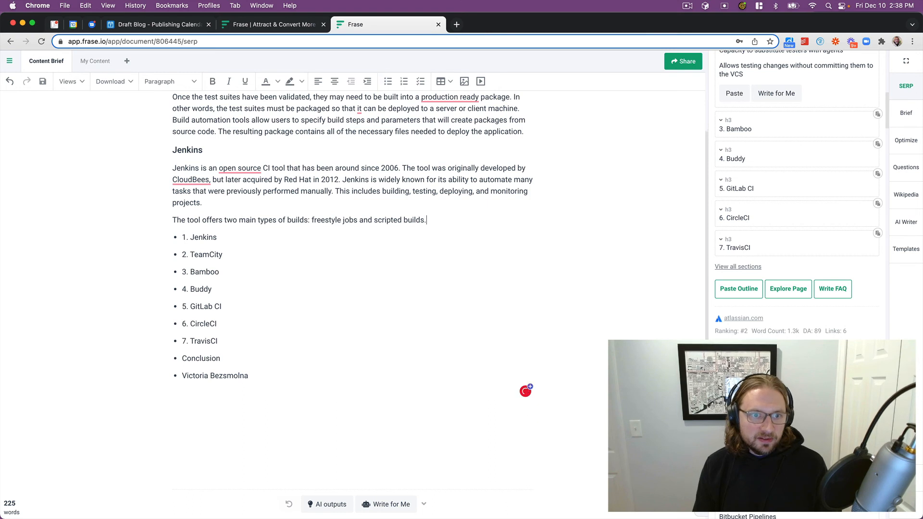
# Try having the AI write about the "1. Jenkins" list item, and delete the generated text
pyautogui.moveTo(182, 237); pyautogui.dragTo(218, 237)
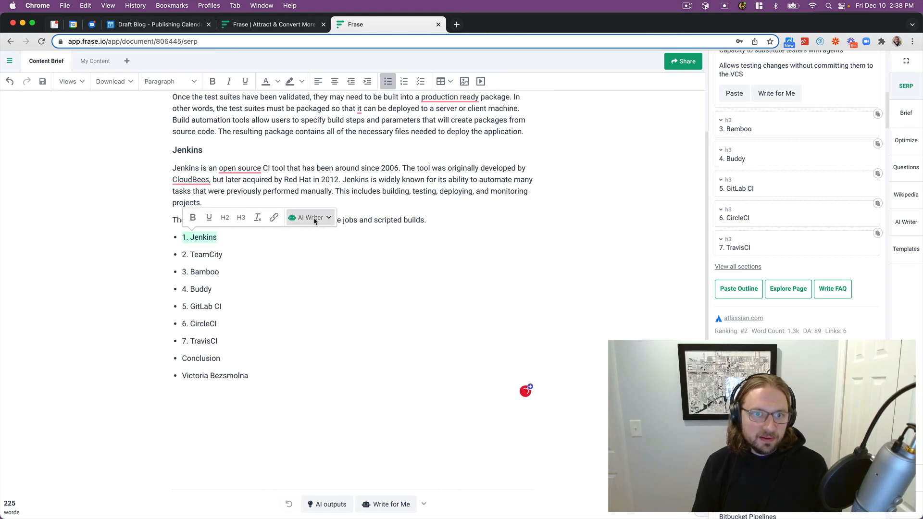
pyautogui.click(317, 220)
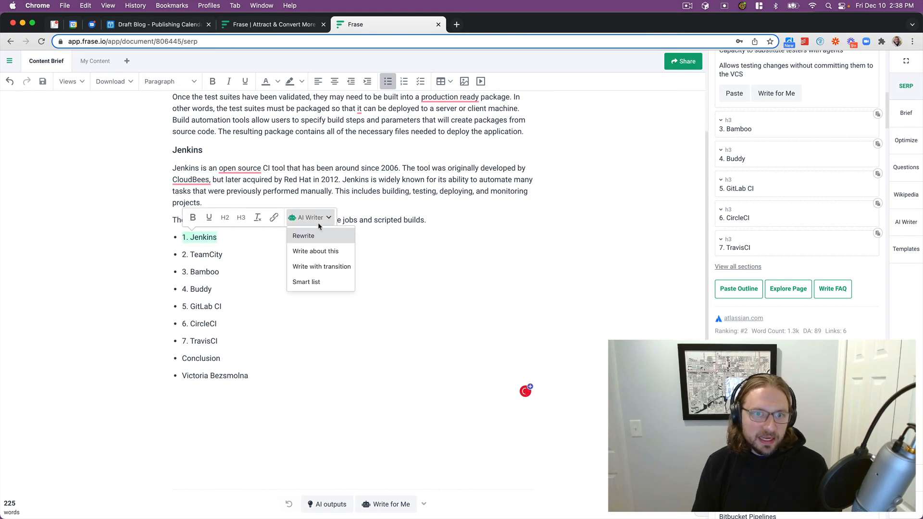
pyautogui.click(329, 253)
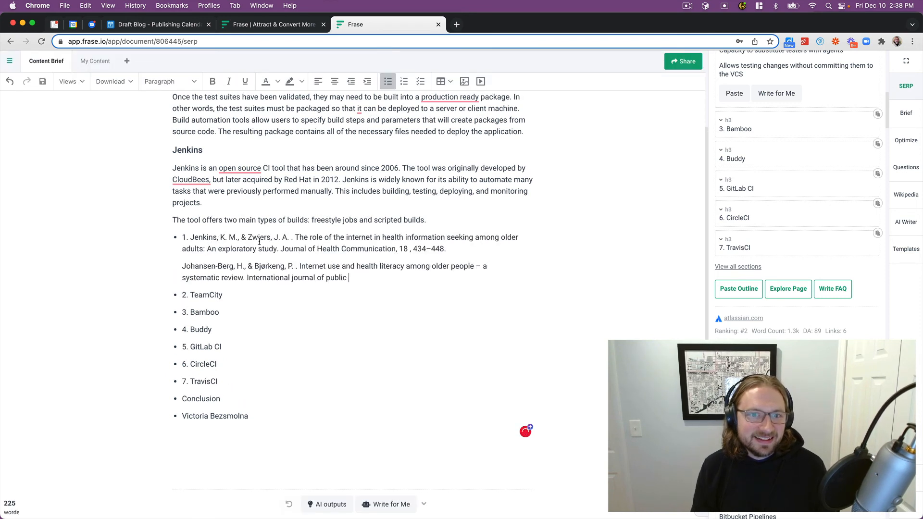
pyautogui.moveTo(421, 278); pyautogui.dragTo(216, 238)
pyautogui.press('BackSpace')
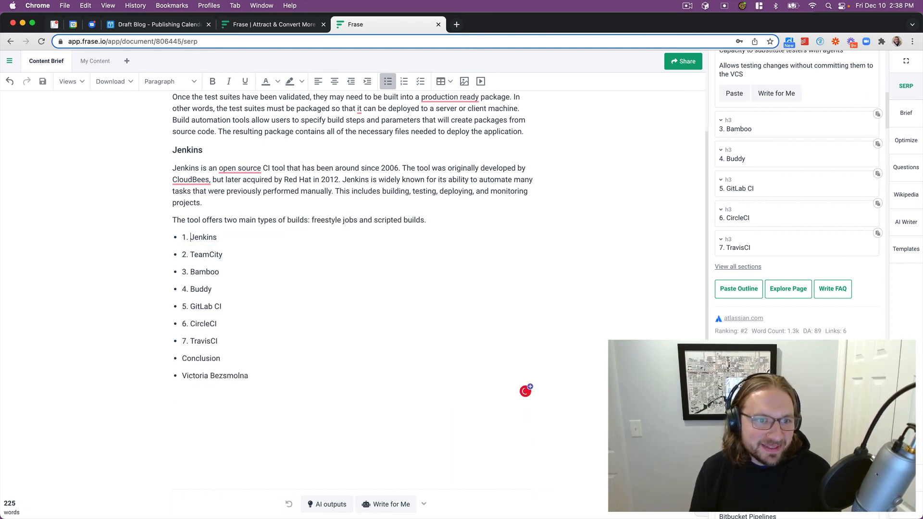
# Turn the "1. Jenkins" list item into the plain line "What is Jenkins CI tool?" and have the AI write about it
pyautogui.press('BackSpace')
pyautogui.press('BackSpace')
pyautogui.write('What i')
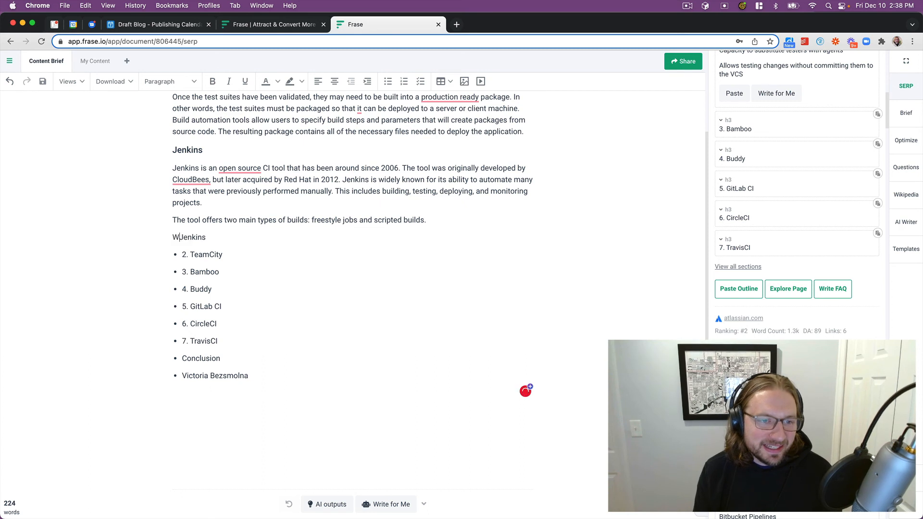
pyautogui.write('s Jenkins CI tool?')
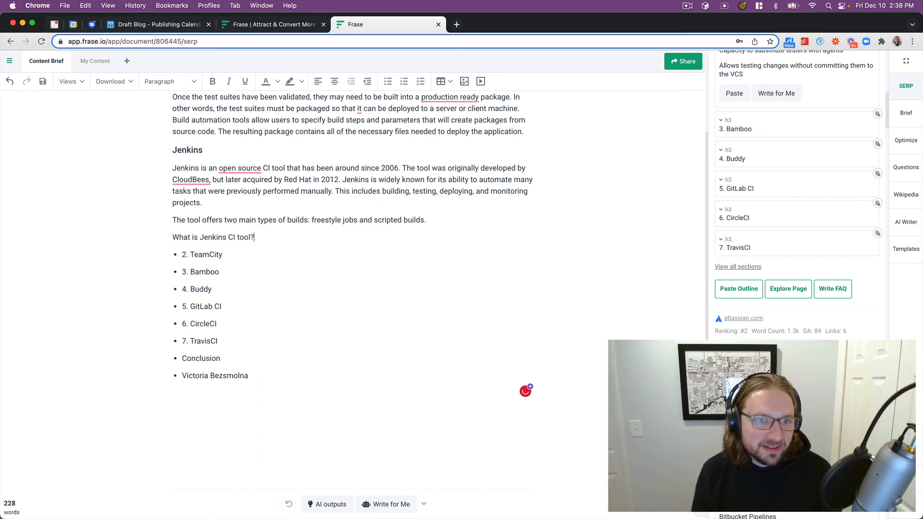
pyautogui.press('super+shift+Left')
pyautogui.click(299, 217)
pyautogui.click(298, 251)
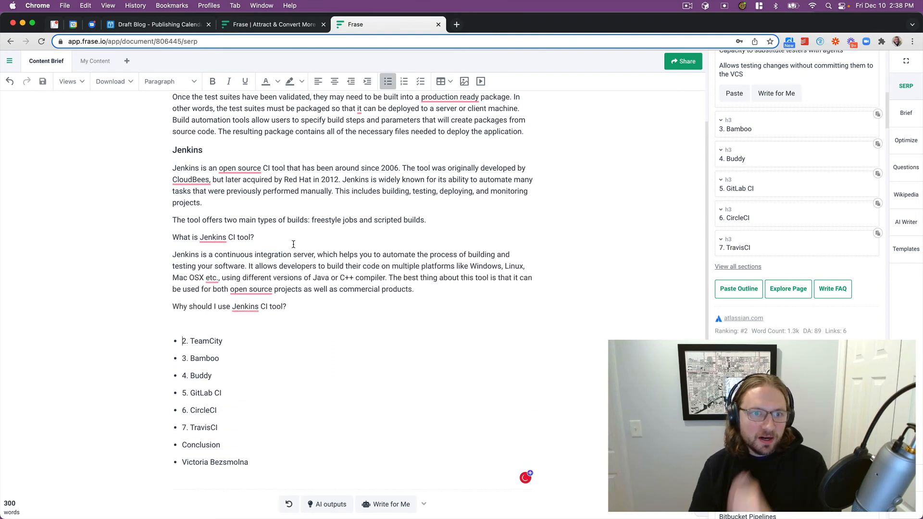
# Have the AI write about the generated question "Why should I use Jenkins CI tool?"
pyautogui.click(287, 307)
pyautogui.tripleClick(288, 307)
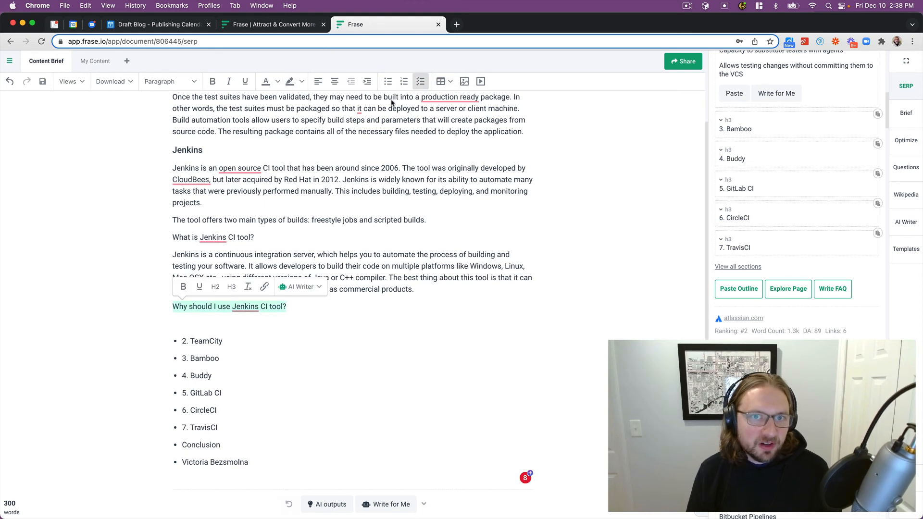
pyautogui.click(301, 286)
pyautogui.click(317, 321)
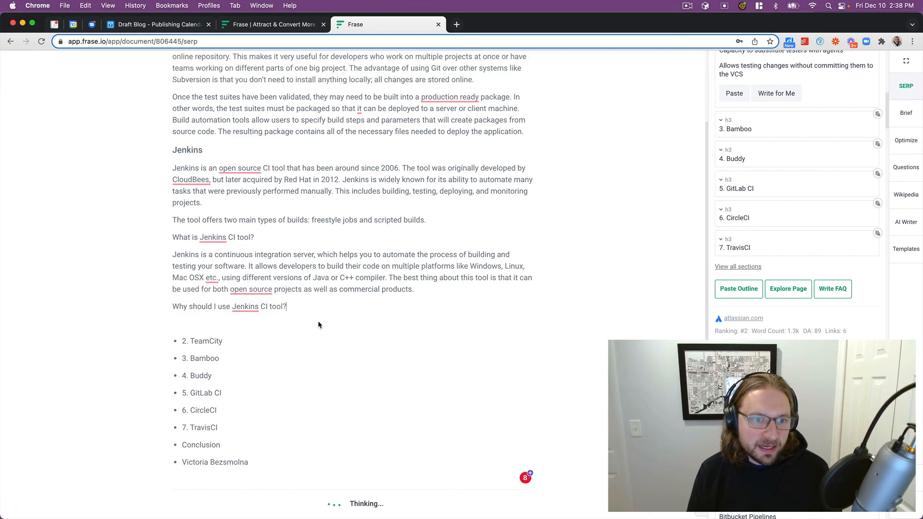
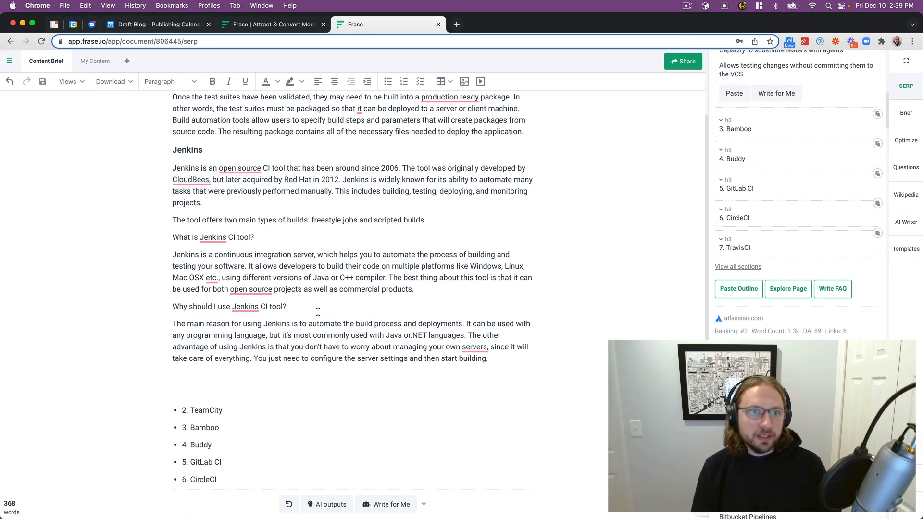
# Remove the blank lines between the paragraph on reasons for using Jenkins and the "2. TeamCity" list item
pyautogui.press('BackSpace')
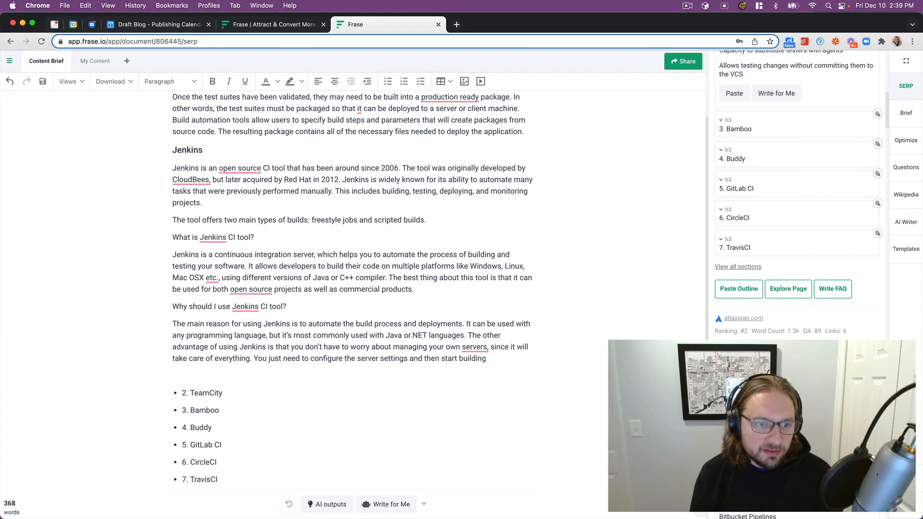
pyautogui.press('super+z')
pyautogui.press('BackSpace')
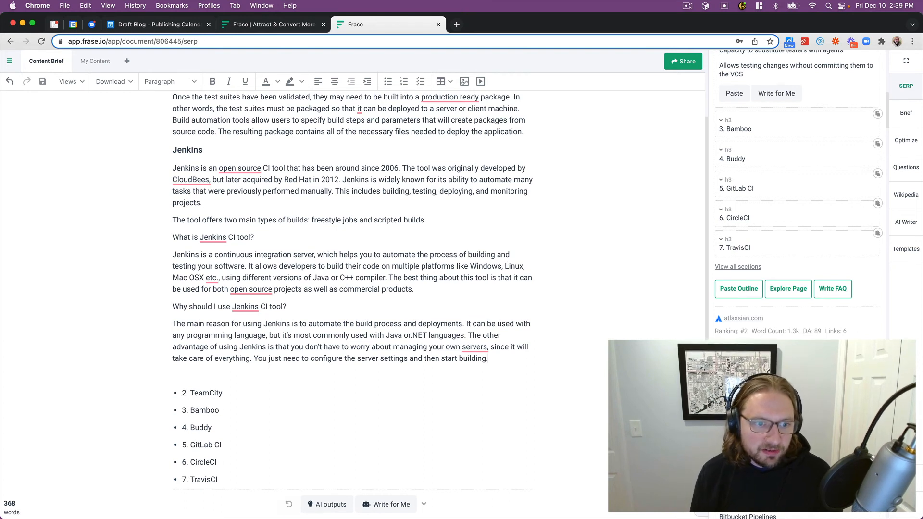
pyautogui.press('BackSpace')
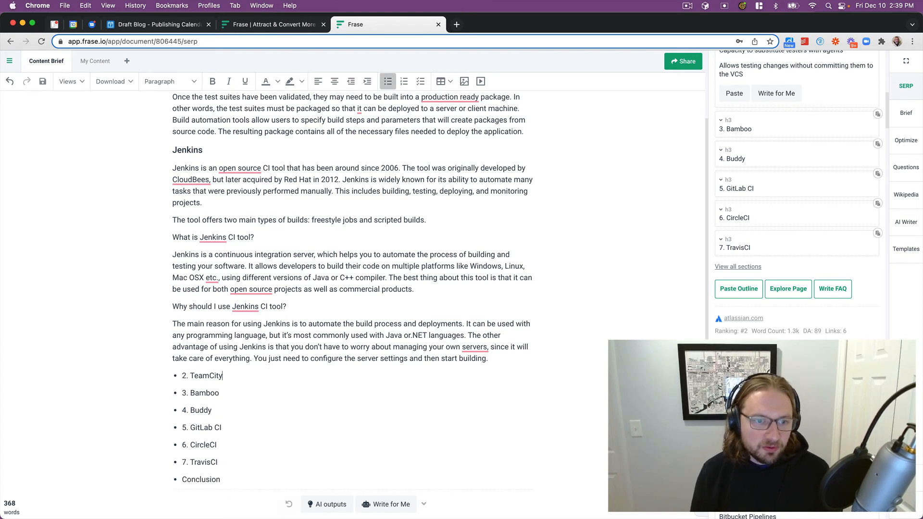
# Strip the bullet and number from the "2. TeamCity" list item, making it the plain line "TeamCity"
pyautogui.hotkey('shift', 'End')
pyautogui.press('Left')
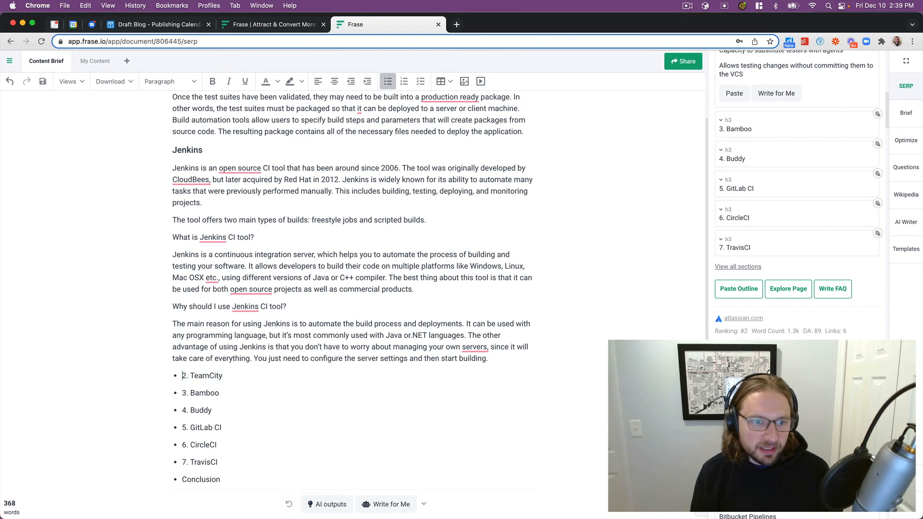
pyautogui.press('Right')
pyautogui.press('Right')
pyautogui.hotkey('shift', 'Home')
pyautogui.press('BackSpace')
pyautogui.press('BackSpace')
pyautogui.press('BackSpace')
pyautogui.press('Return')
pyautogui.hotkey('shift', 'End')
pyautogui.press('Right')
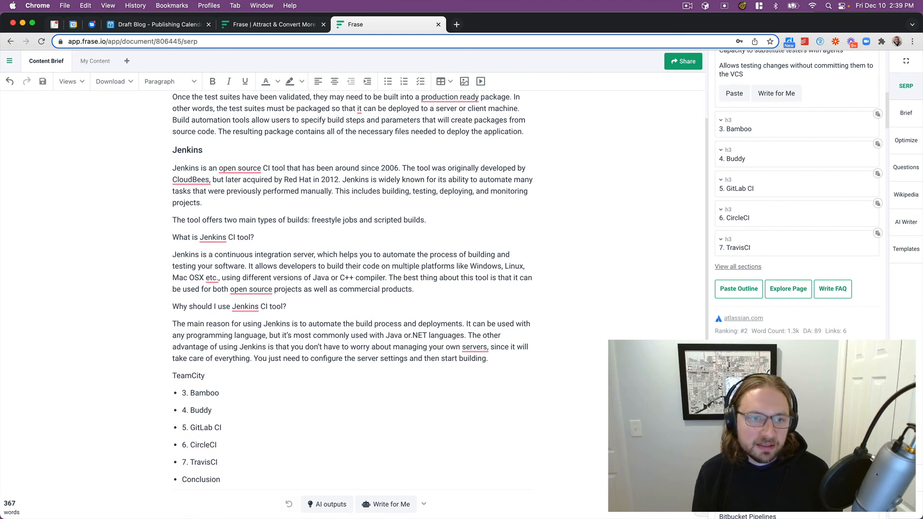
# Reword the TeamCity line as "What is TeamCity?" and have the AI write a paragraph answering it
pyautogui.write('/fra')
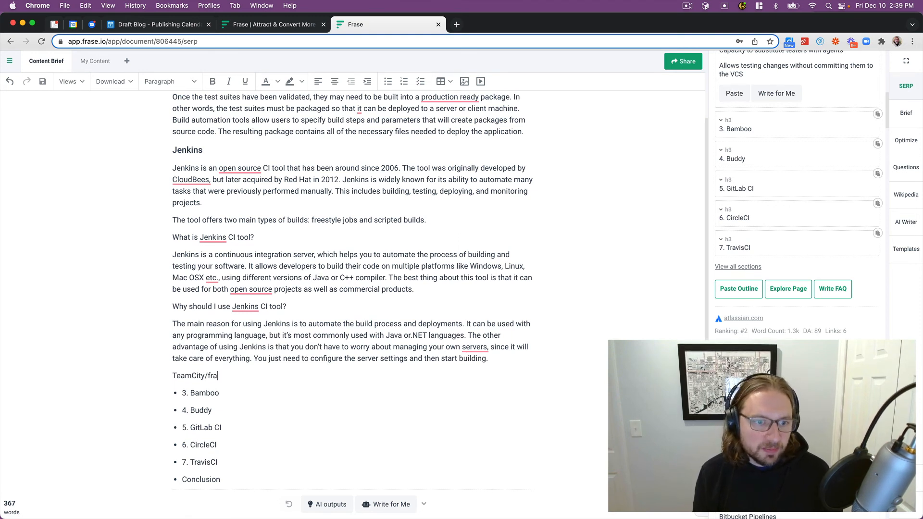
pyautogui.write('What is')
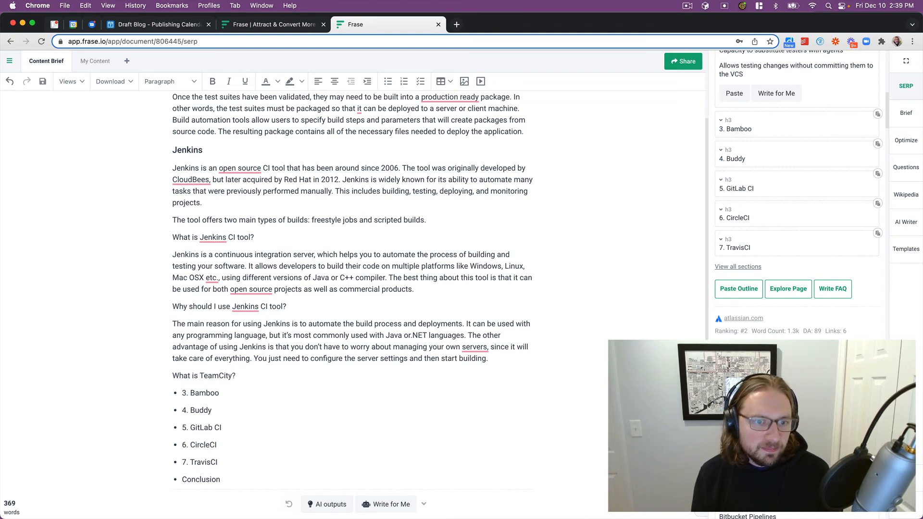
pyautogui.press('super+Return')
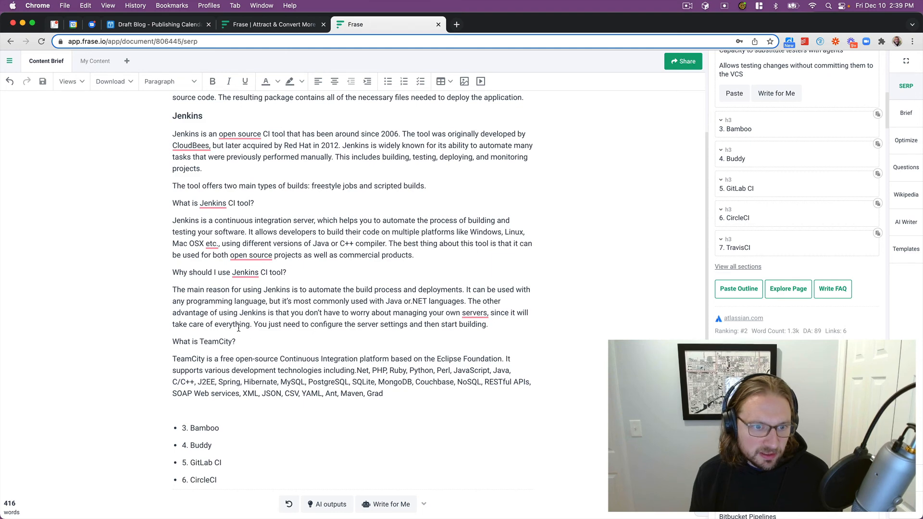
pyautogui.scroll(-4, 239, 328)
pyautogui.scroll(-1, 258, 191)
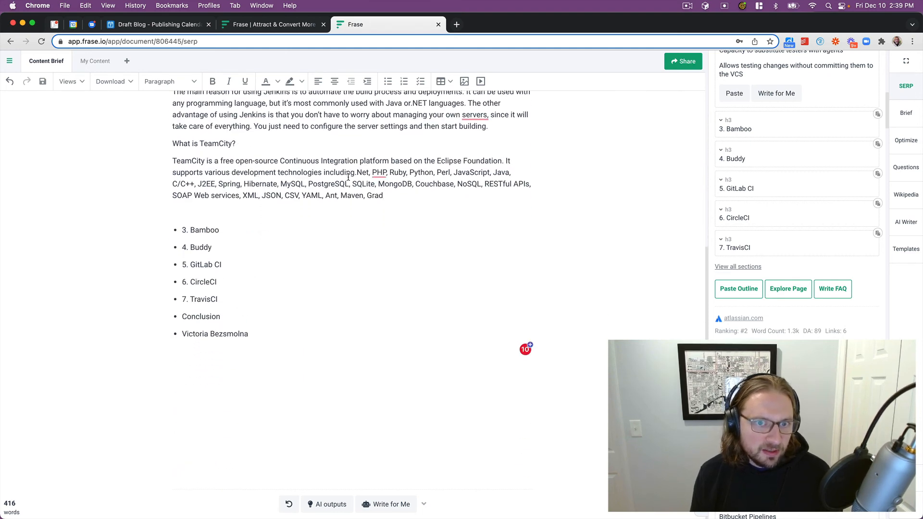
# Remove the cut-off word "Grad" from the TeamCity paragraph and end its last sentence with a period after "Maven"
pyautogui.hotkey('alt', 'shift', 'Left')
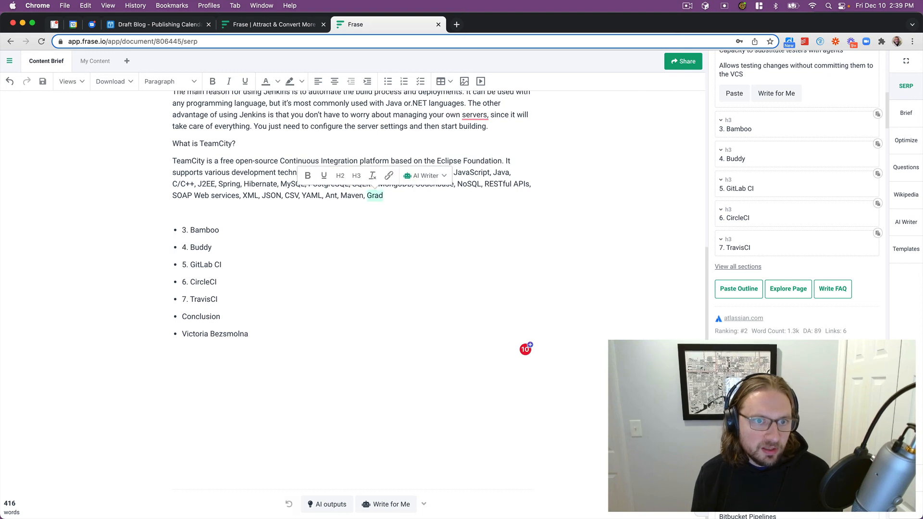
pyautogui.press('BackSpace')
pyautogui.press('BackSpace')
pyautogui.press('BackSpace')
pyautogui.write('.')
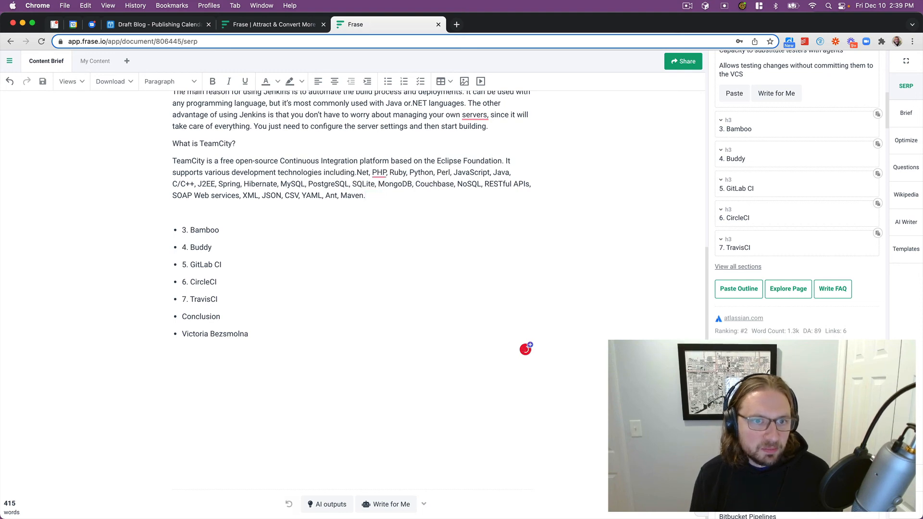
# Format the lines "What is TeamCity?" and "What is Jenkins CI tool?" as Heading 3
pyautogui.tripleClick(240, 144)
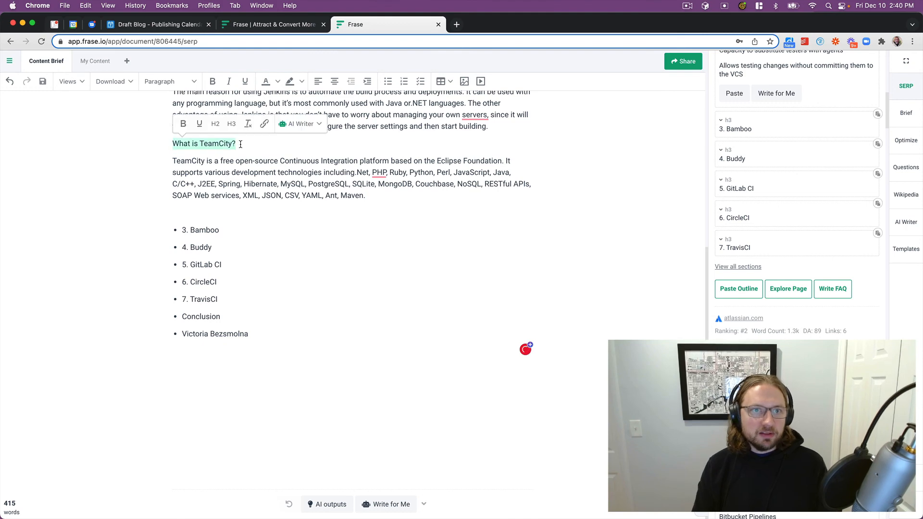
pyautogui.click(221, 125)
pyautogui.scroll(3, 243, 149)
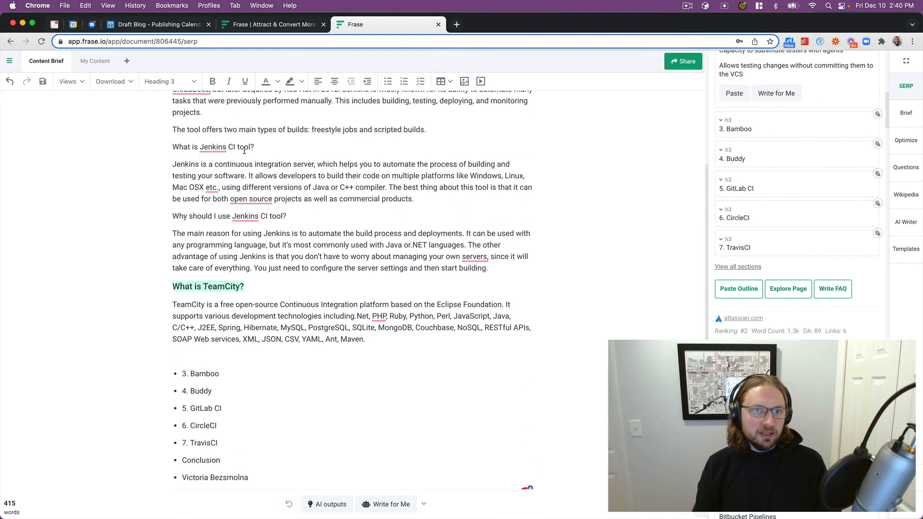
pyautogui.tripleClick(262, 144)
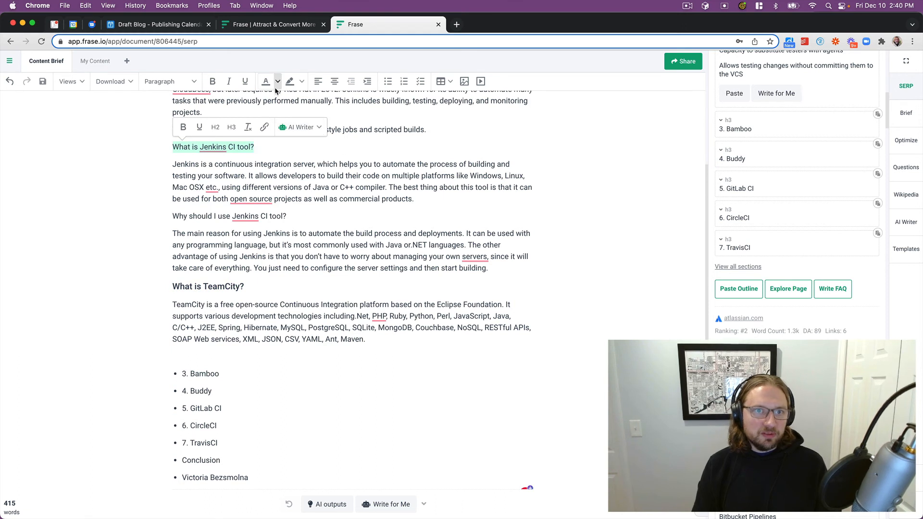
pyautogui.click(231, 127)
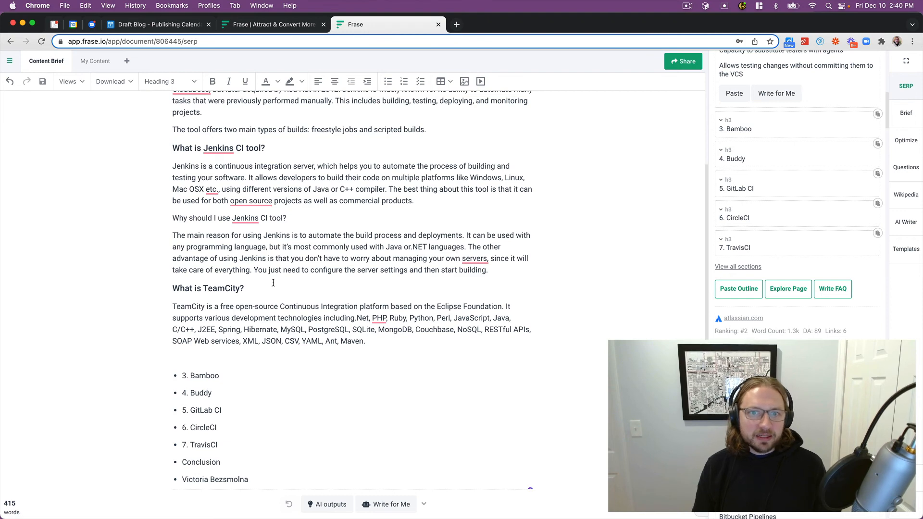
# Review the content brief preview against the article and check the empty My Content document before returning to the brief
pyautogui.click(905, 112)
pyautogui.scroll(-10, 784, 170)
pyautogui.scroll(-3, 783, 170)
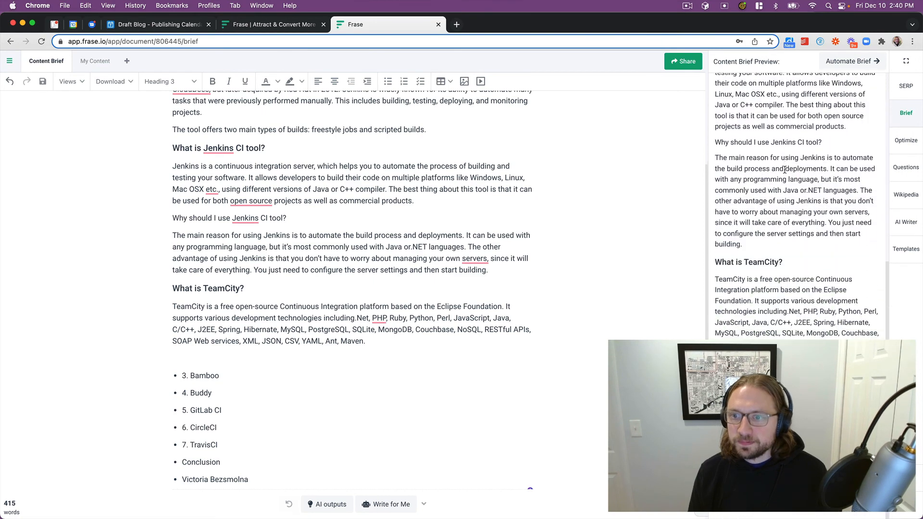
pyautogui.scroll(6, 781, 183)
pyautogui.scroll(3, 781, 183)
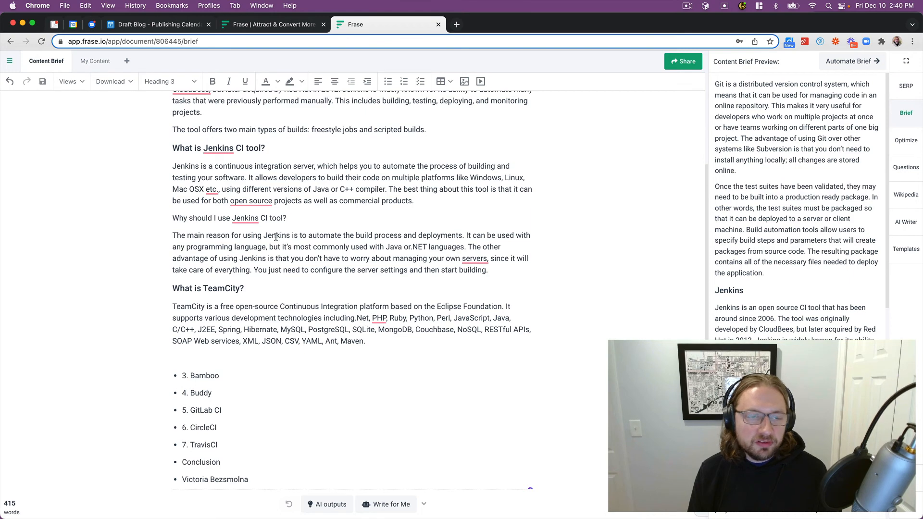
pyautogui.scroll(5, 278, 236)
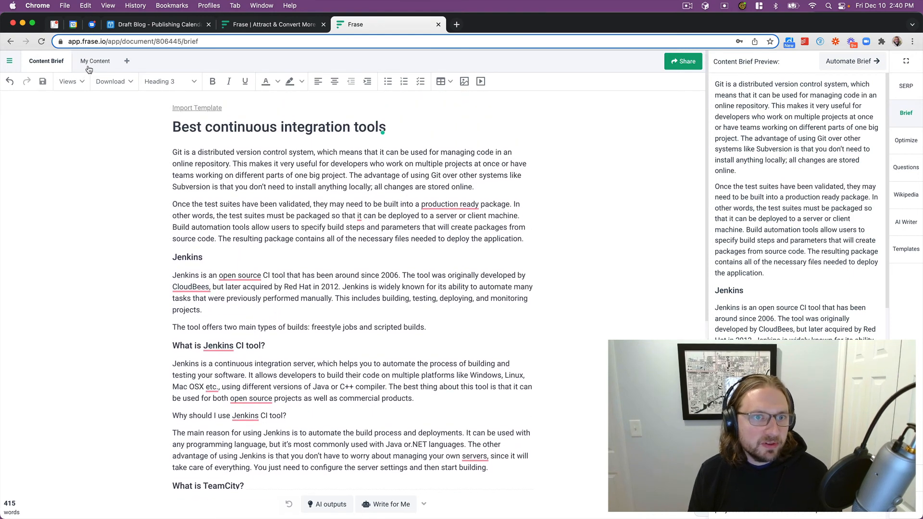
pyautogui.click(87, 64)
pyautogui.click(59, 63)
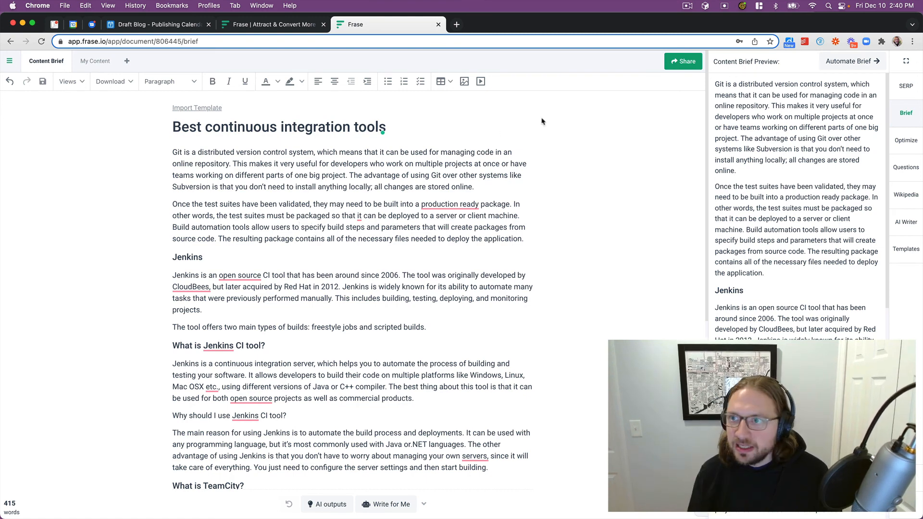
# Examine the long-tail topic suggestions for optimizing the article, including the competitor mentions of "Static Code Analysis"
pyautogui.click(905, 140)
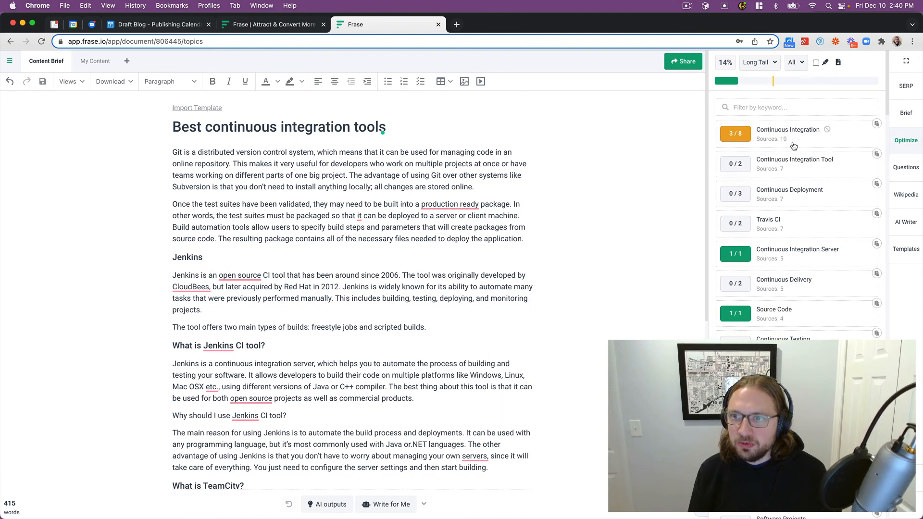
pyautogui.scroll(-2, 793, 145)
pyautogui.scroll(-8, 793, 146)
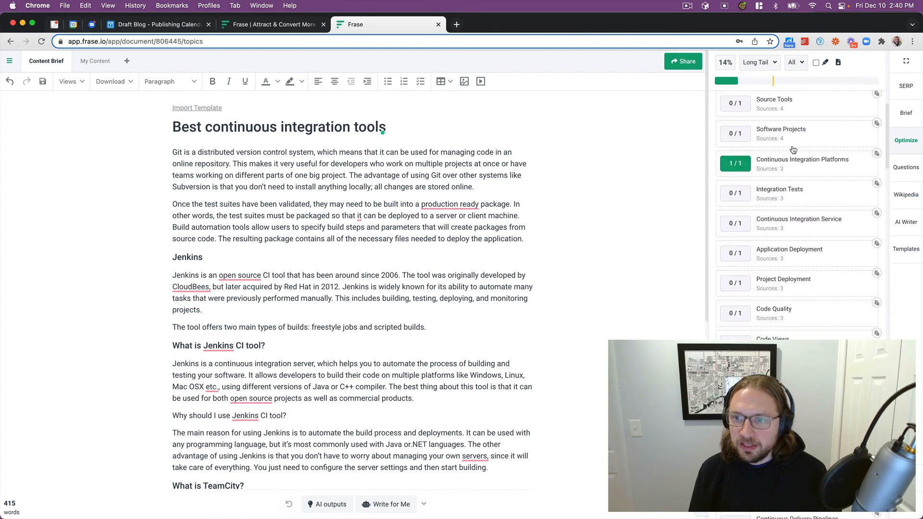
pyautogui.scroll(-4, 793, 149)
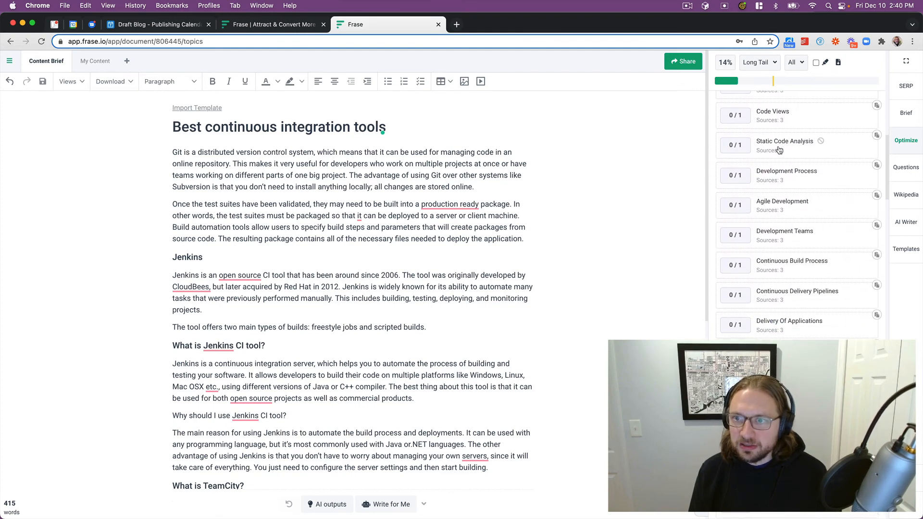
pyautogui.click(778, 147)
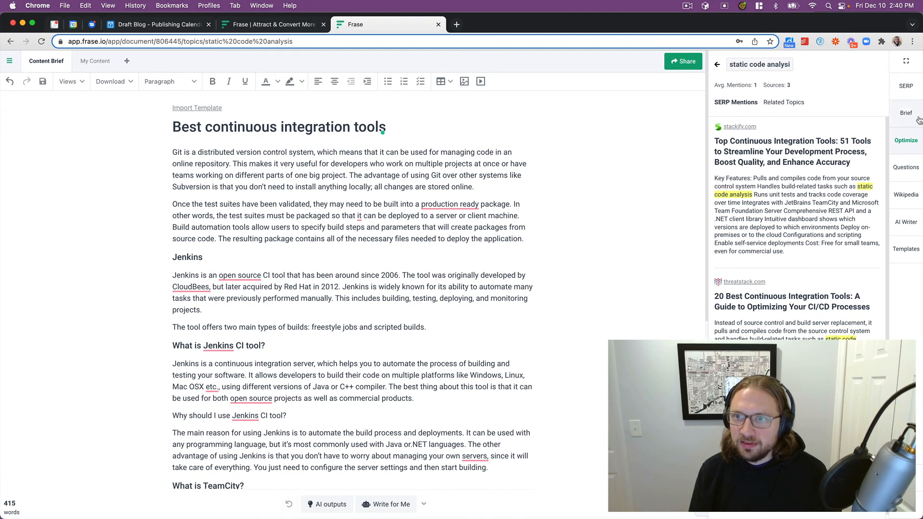
pyautogui.click(717, 67)
# Browse the questions found in search results and read the answer under "How to Choose Continuous Integration Tools"
pyautogui.click(905, 167)
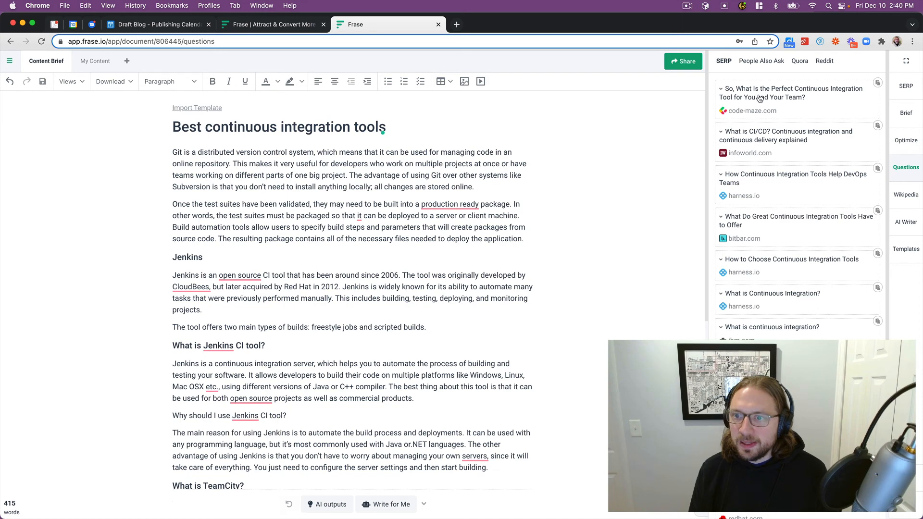
pyautogui.scroll(-4, 759, 98)
pyautogui.click(776, 163)
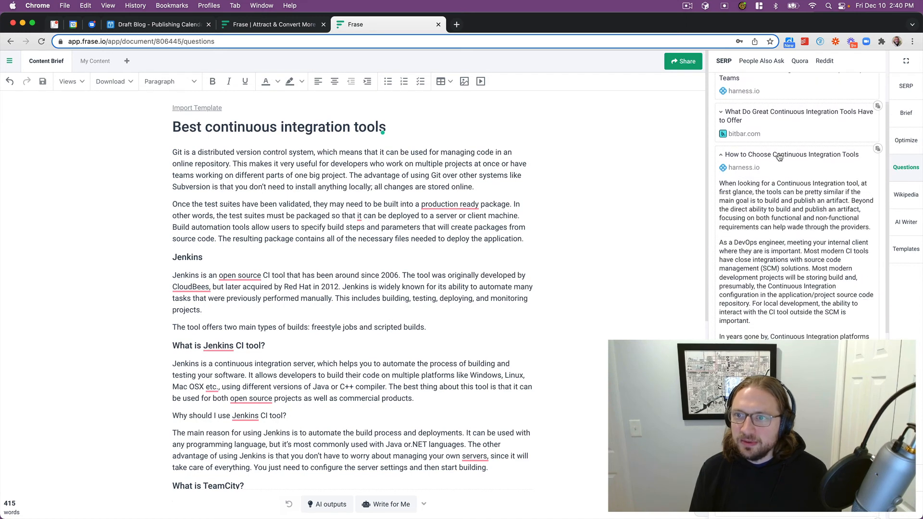
pyautogui.scroll(-4, 779, 157)
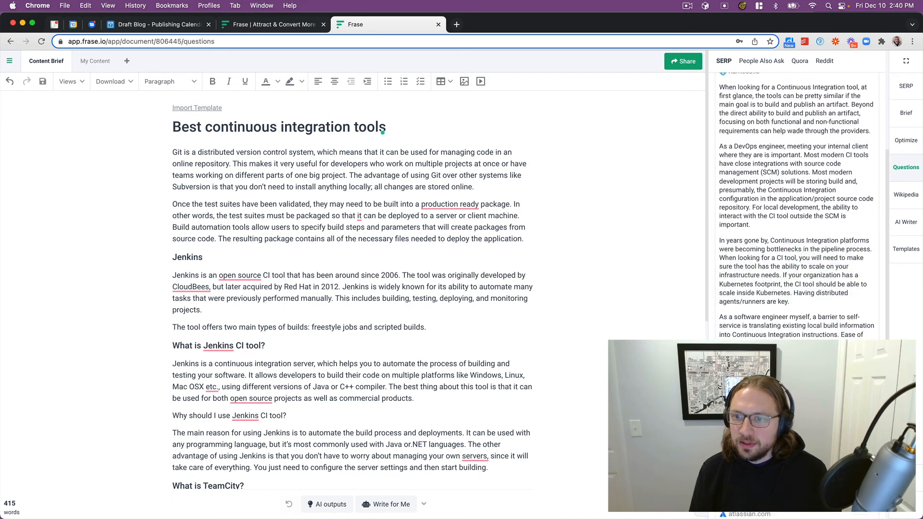
pyautogui.scroll(8, 782, 287)
pyautogui.click(756, 259)
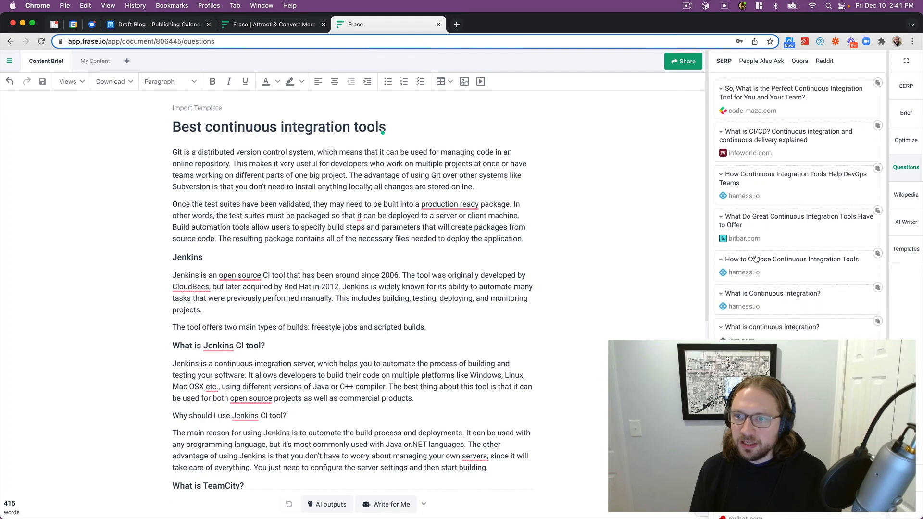
pyautogui.scroll(-2, 450, 248)
pyautogui.scroll(-15, 451, 248)
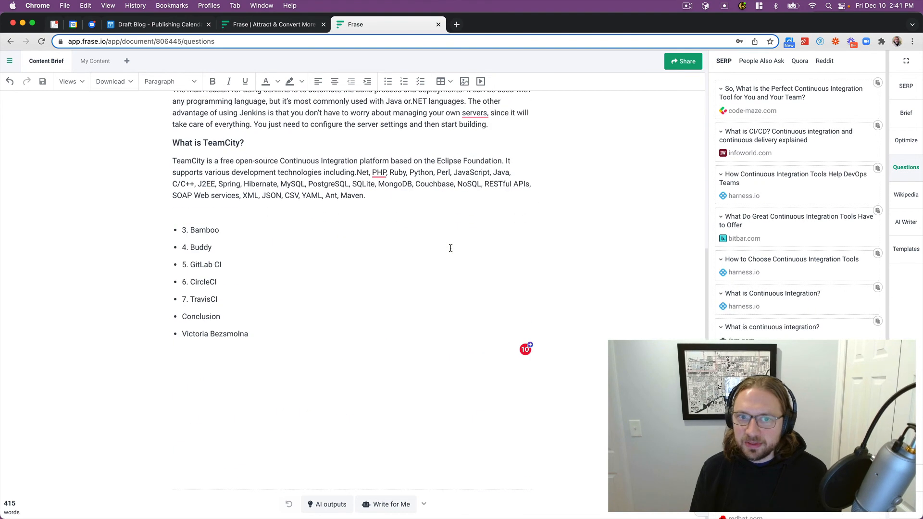
# Look over the Wikipedia research and AI Writer settings, ending on the list of AI templates
pyautogui.click(913, 200)
pyautogui.click(909, 229)
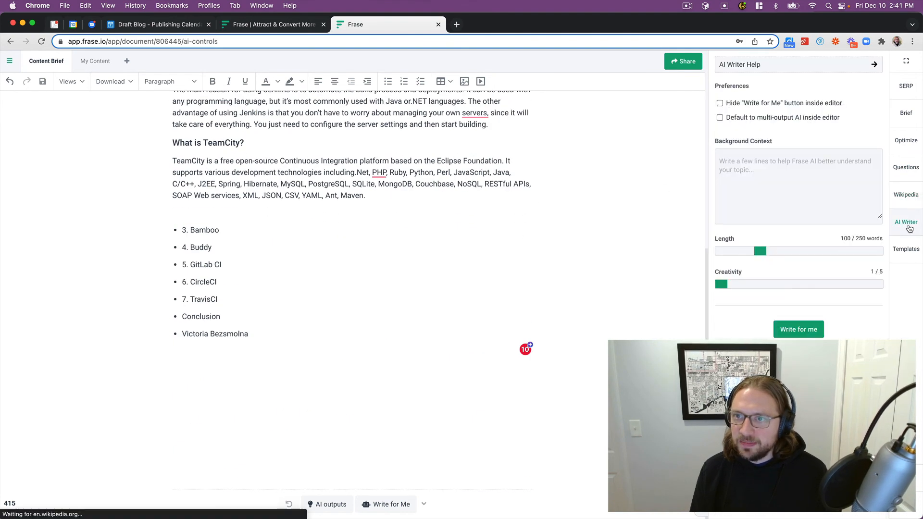
pyautogui.click(915, 251)
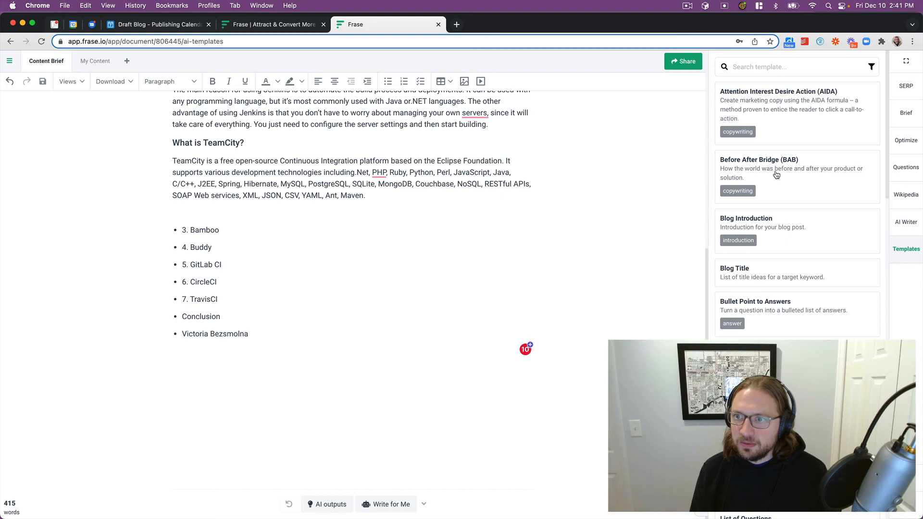
# Insert one empty paragraph between the "Best continuous integration tools" title and the paragraph about Git
pyautogui.scroll(10, 401, 210)
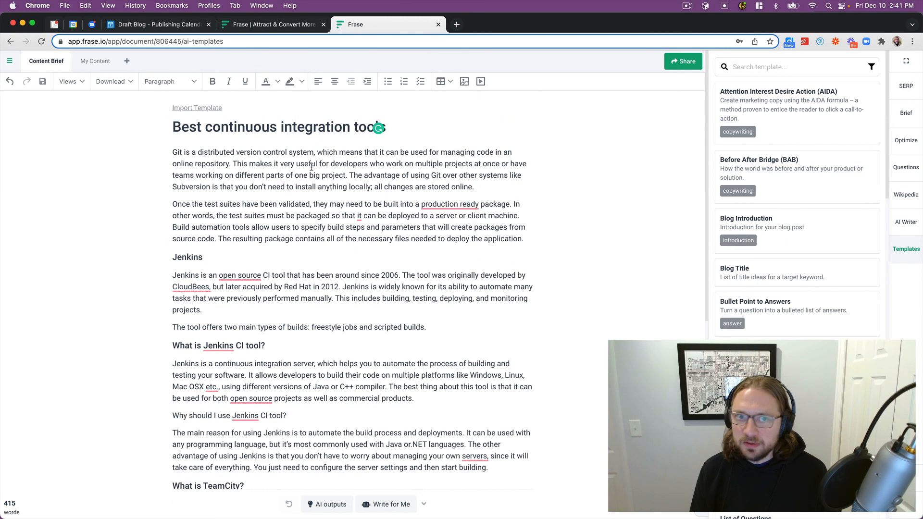
pyautogui.press('Return')
pyautogui.press('Return')
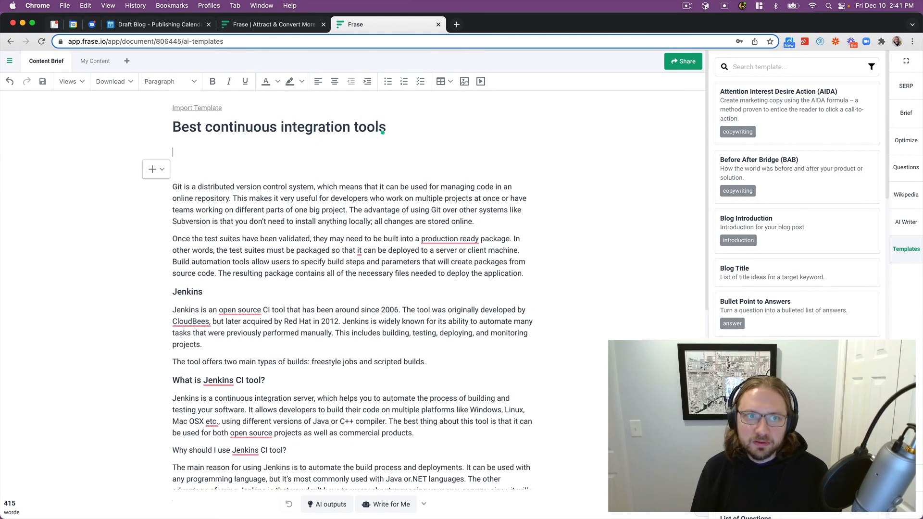
pyautogui.press('BackSpace')
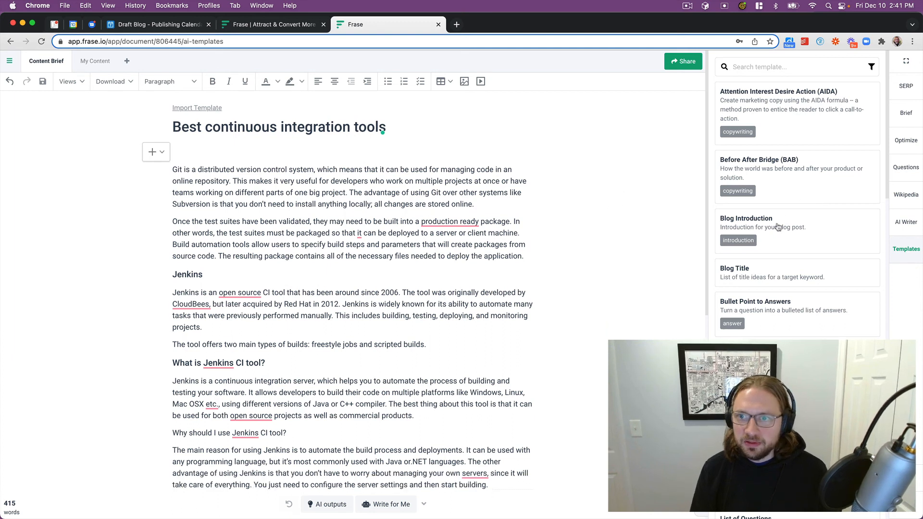
# Filter the AI templates by the introduction tag and open the Blog Introduction template
pyautogui.click(743, 242)
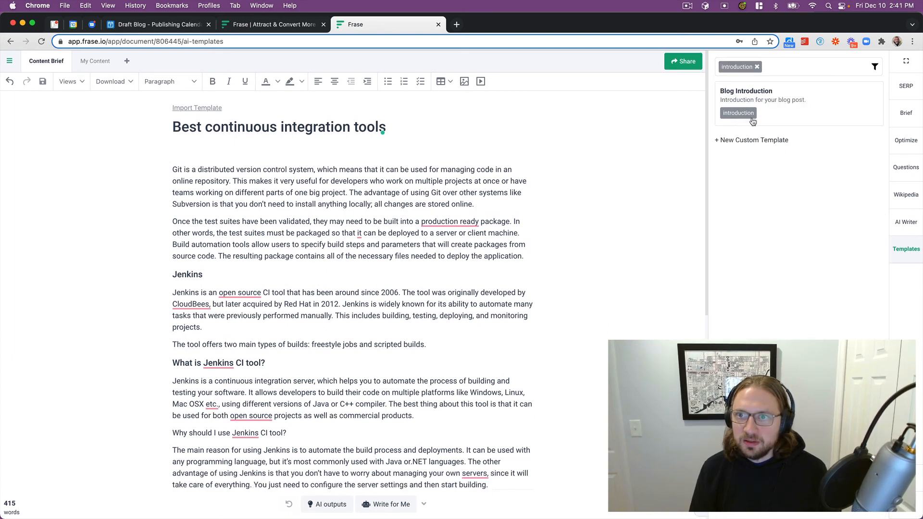
pyautogui.click(750, 140)
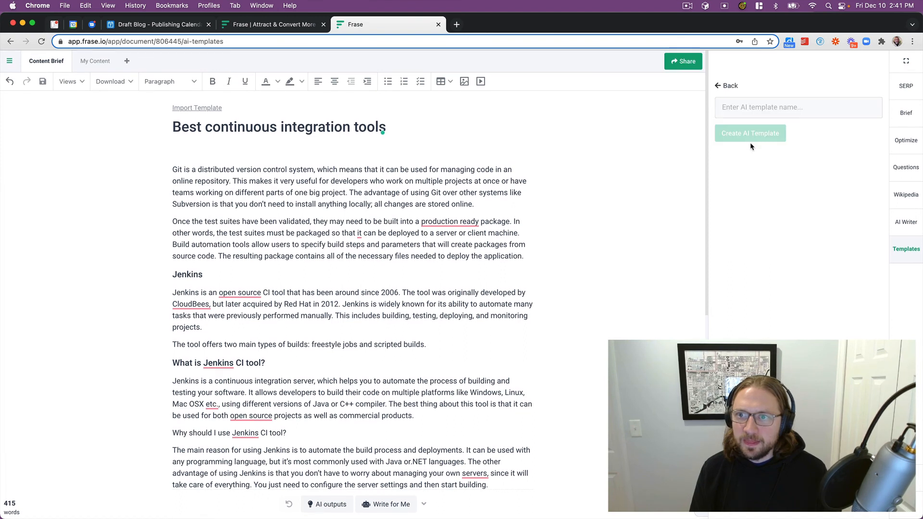
pyautogui.click(717, 85)
pyautogui.click(754, 90)
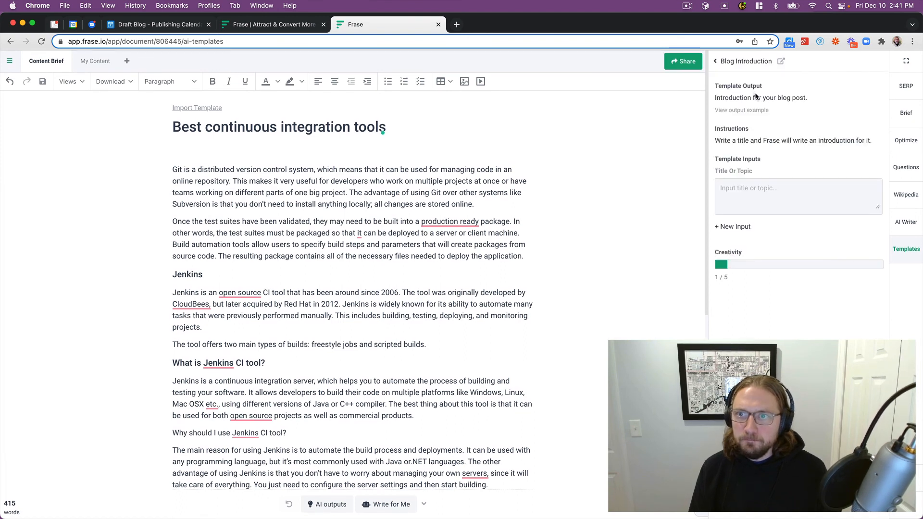
# Run the Blog Introduction template with the article title "Best continuous integration tools" as topic and creativity set to 3
pyautogui.click(748, 198)
pyautogui.moveTo(723, 265); pyautogui.dragTo(819, 267)
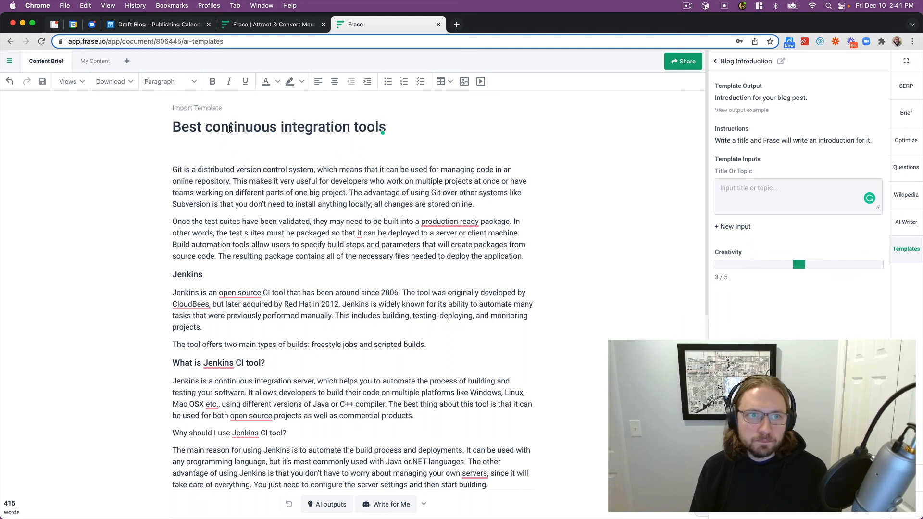
pyautogui.tripleClick(230, 128)
pyautogui.press('super+c')
pyautogui.click(766, 209)
pyautogui.press('super+v')
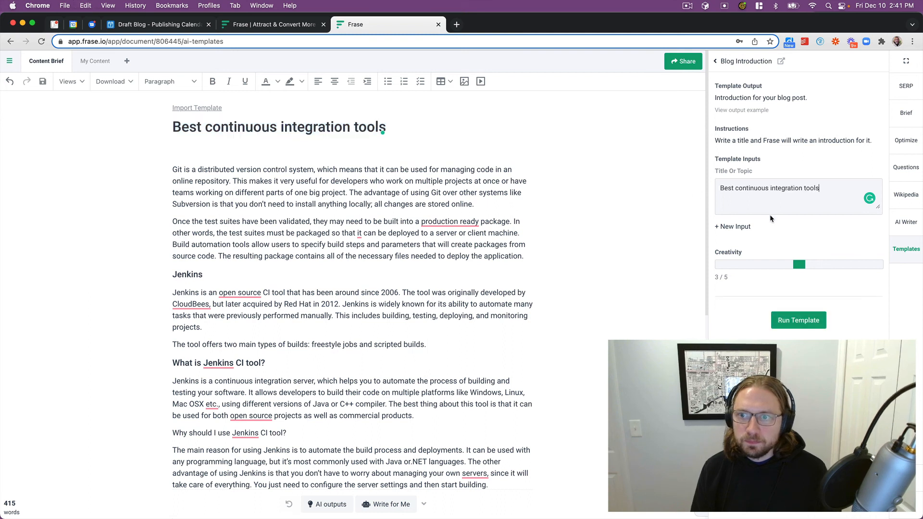
pyautogui.click(788, 321)
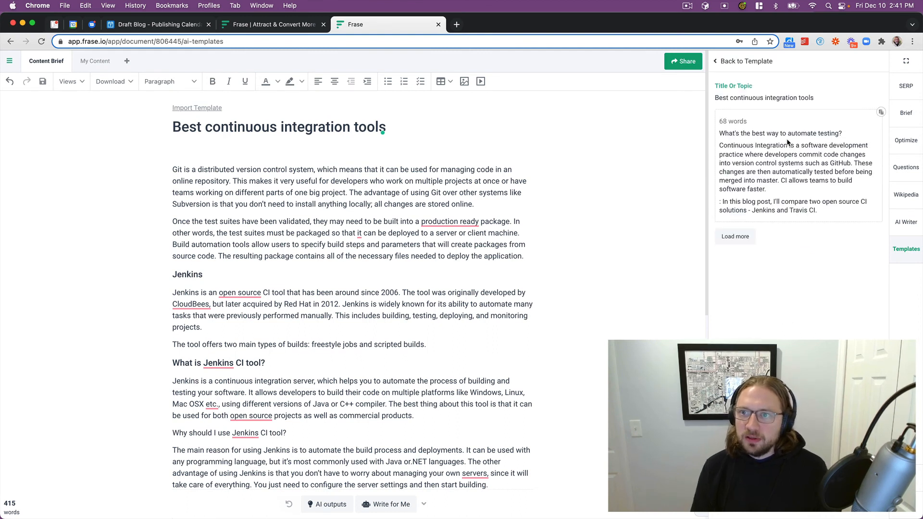
# Insert the generated introduction below the title and delete its last line about comparing Jenkins and Travis CI
pyautogui.click(881, 112)
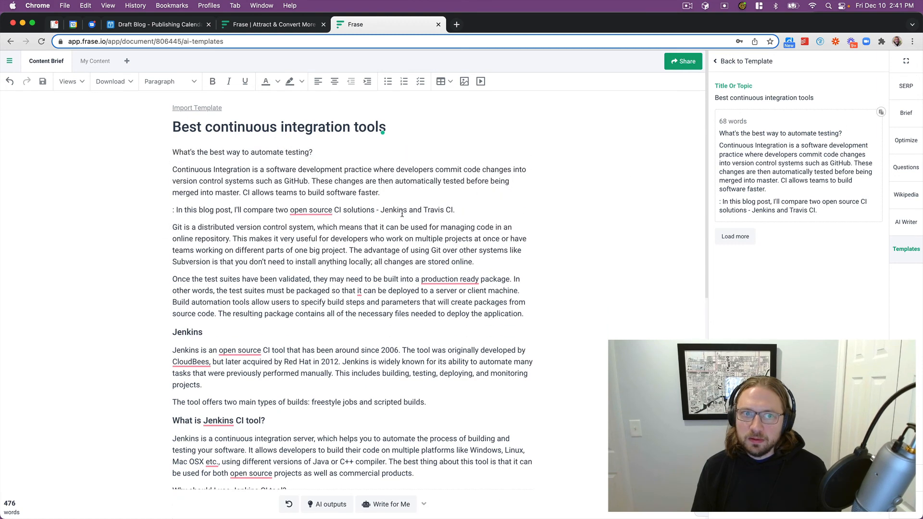
pyautogui.press('super+shift+Left')
pyautogui.press('BackSpace')
pyautogui.press('BackSpace')
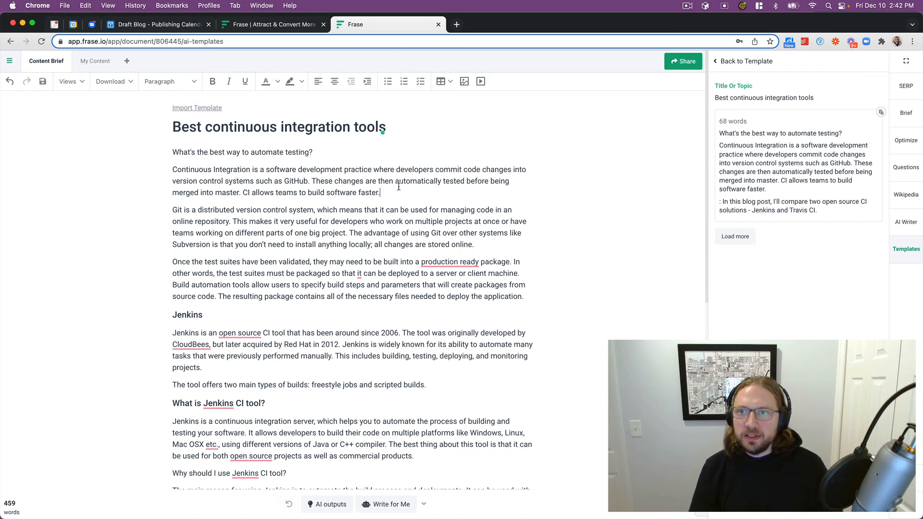
# Create a new-content document with the target search query "Introduction to Redis", saved to the General folder
pyautogui.click(767, 61)
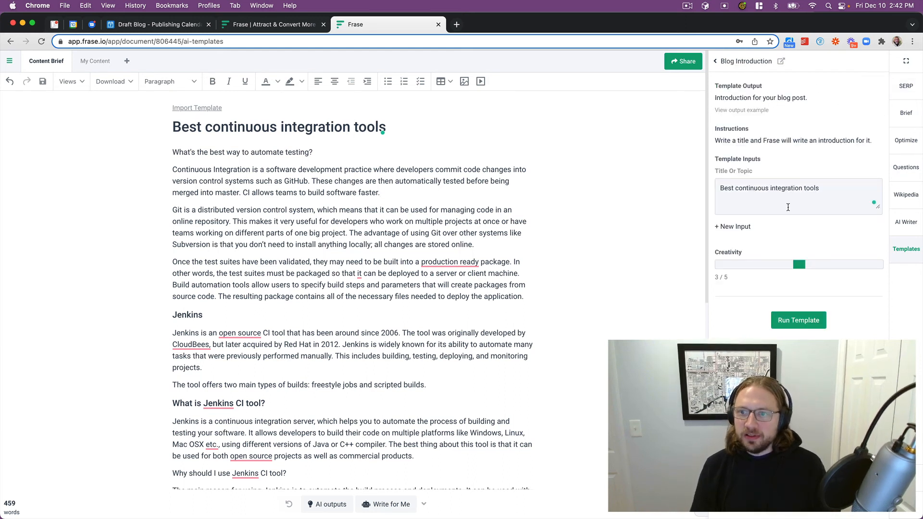
pyautogui.click(736, 62)
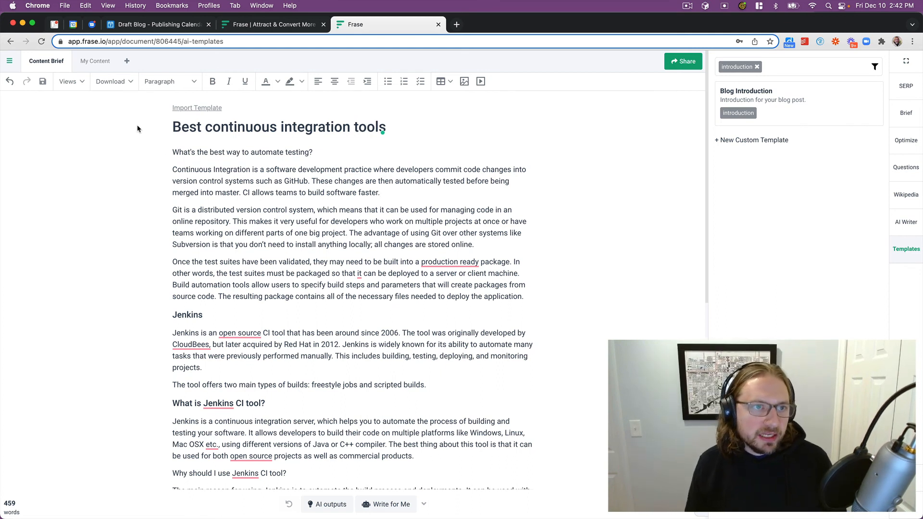
pyautogui.click(13, 60)
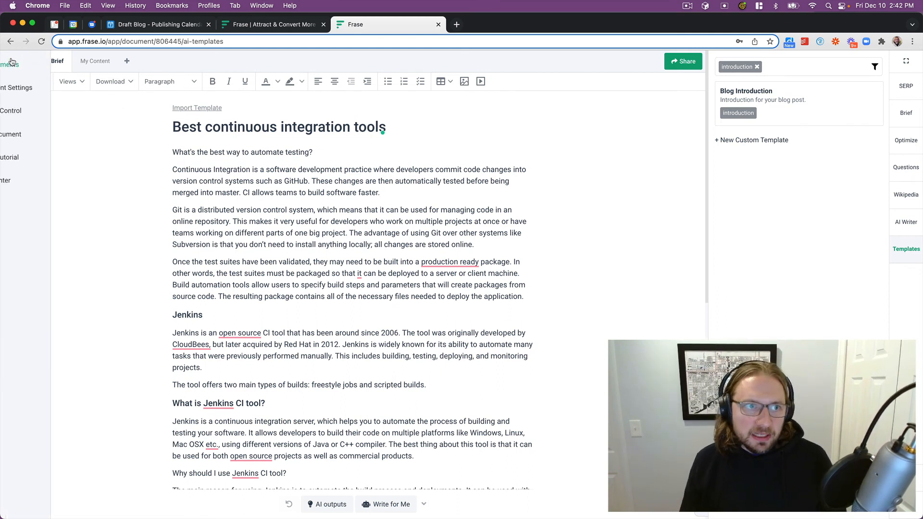
pyautogui.click(48, 135)
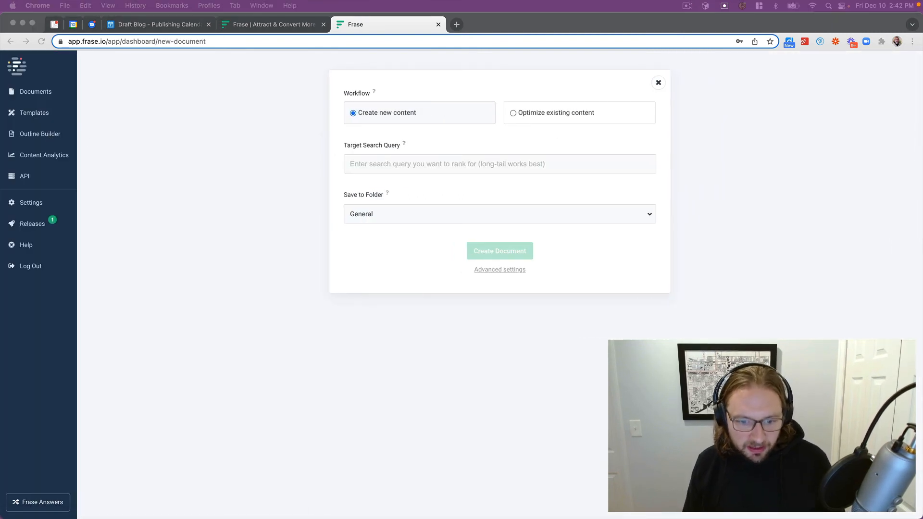
pyautogui.click(436, 133)
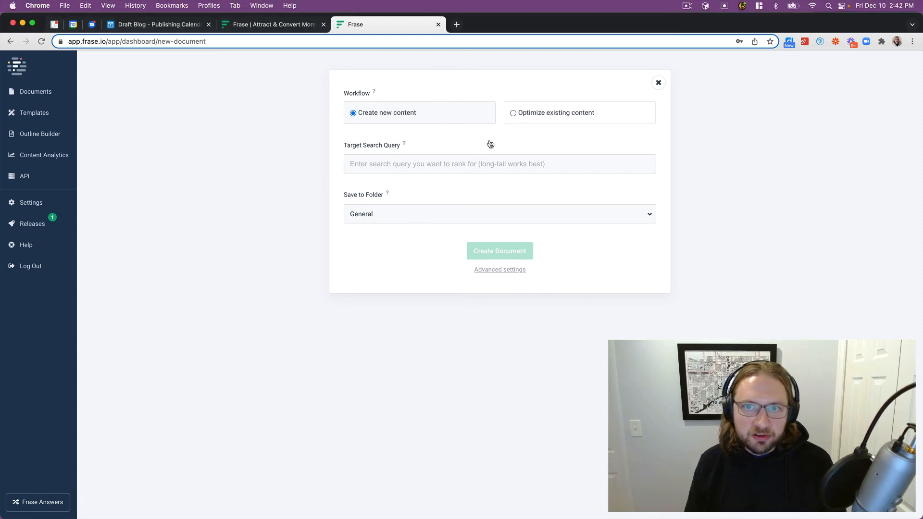
pyautogui.click(445, 166)
pyautogui.press('super+v')
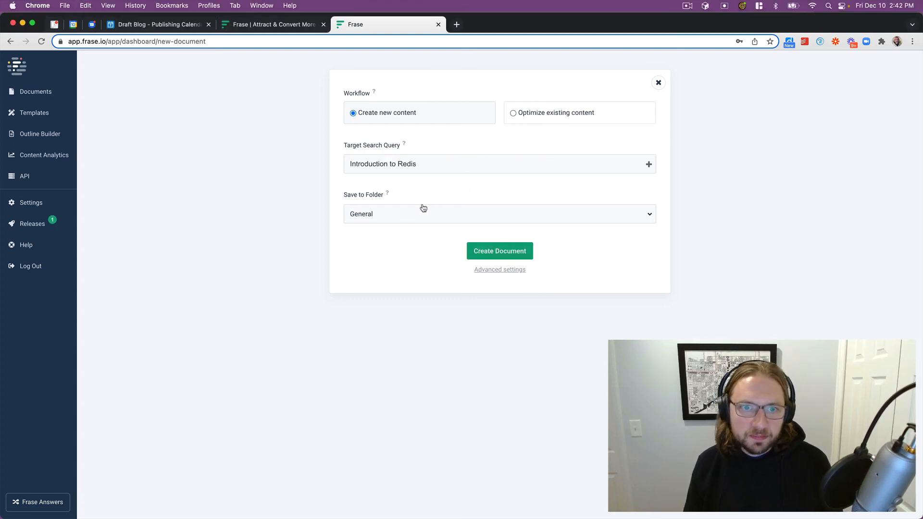
pyautogui.click(416, 221)
pyautogui.click(534, 301)
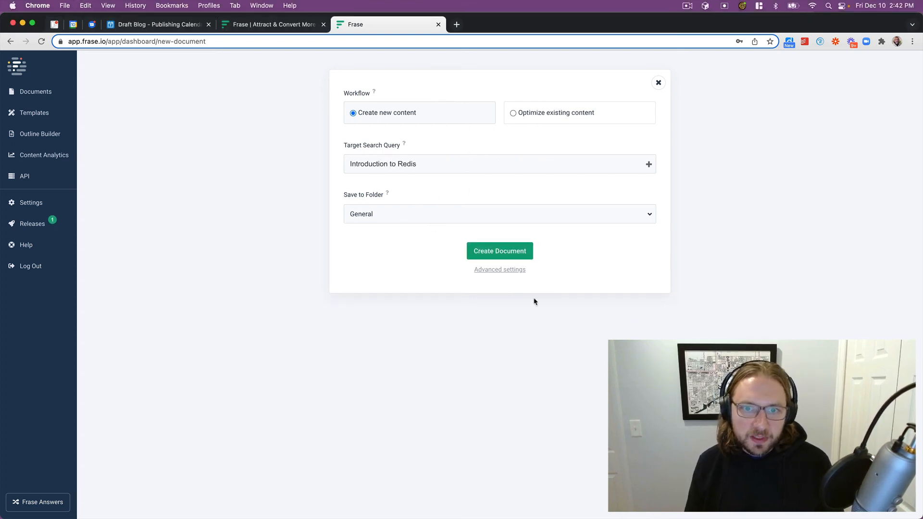
pyautogui.click(512, 254)
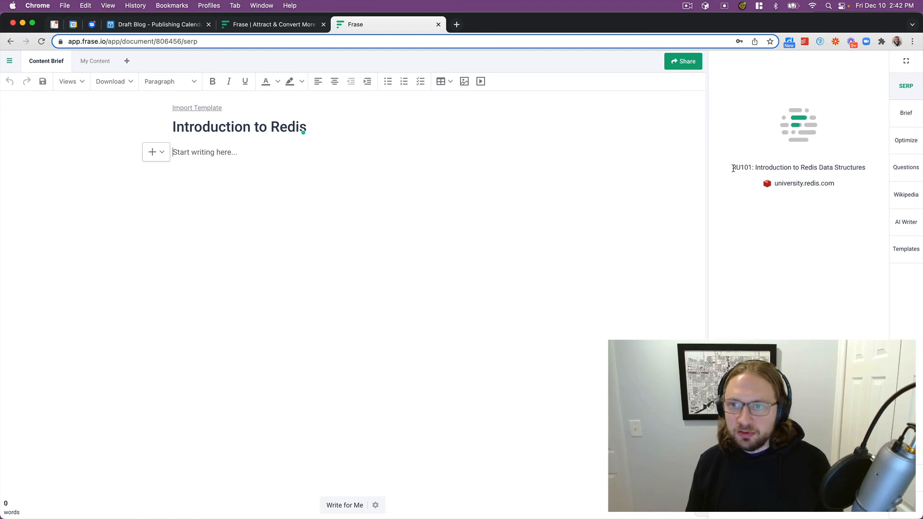
# Paste the outline of the aiven.io search result "An introduction to Redis" into the content brief
pyautogui.click(96, 62)
pyautogui.click(53, 66)
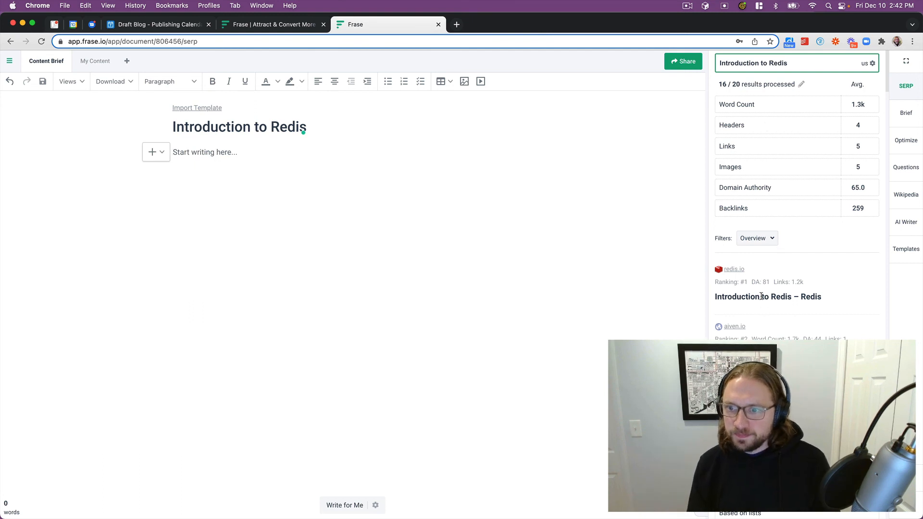
pyautogui.scroll(-5, 760, 299)
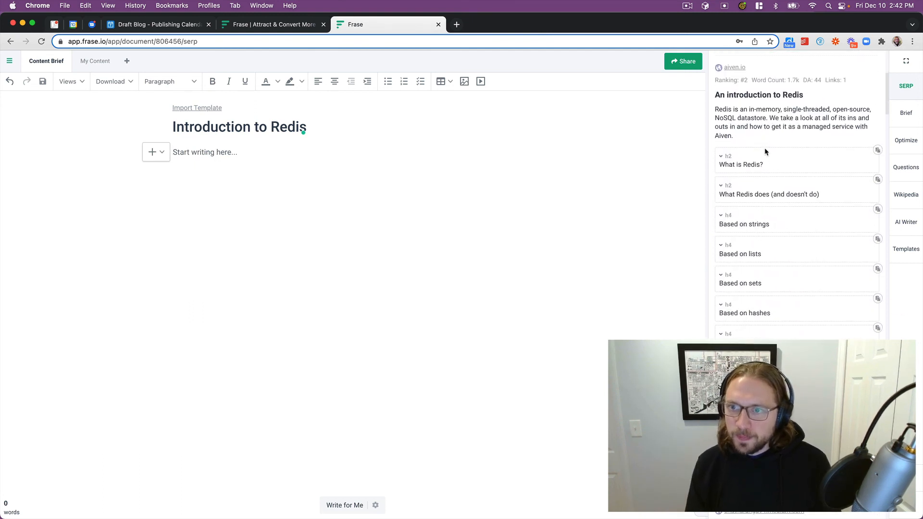
pyautogui.click(797, 428)
# Delete the pasted heading and source line above the Redis description, and format the description as a Paragraph
pyautogui.click(241, 171)
pyautogui.press('super+BackSpace')
pyautogui.press('BackSpace')
pyautogui.press('super+shift+Left')
pyautogui.press('BackSpace')
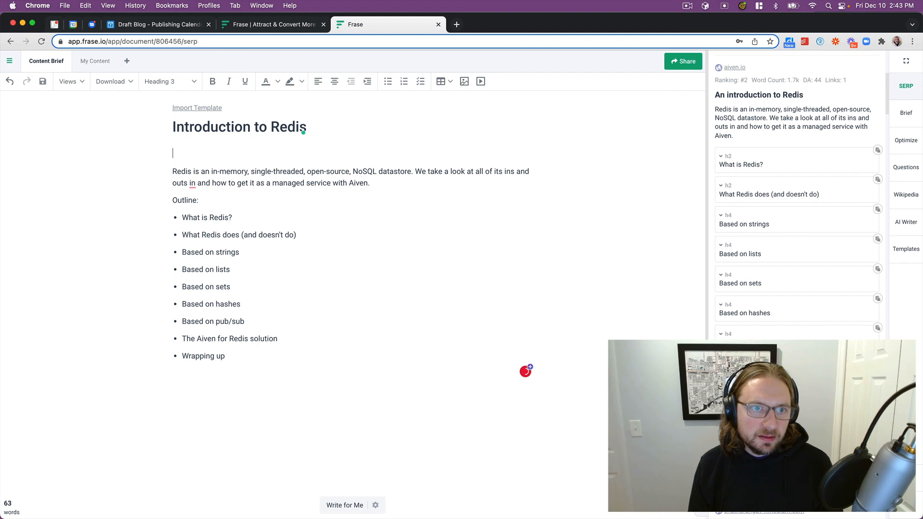
pyautogui.press('Delete')
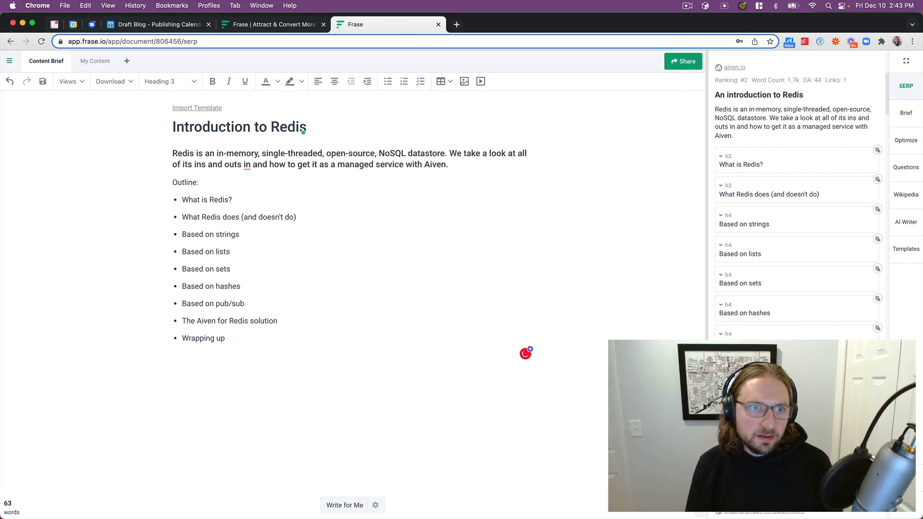
pyautogui.click(172, 80)
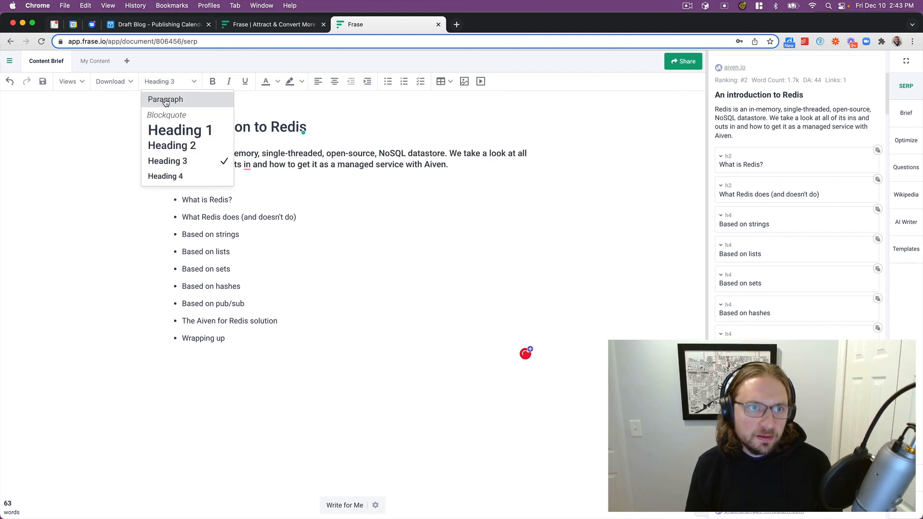
pyautogui.click(167, 99)
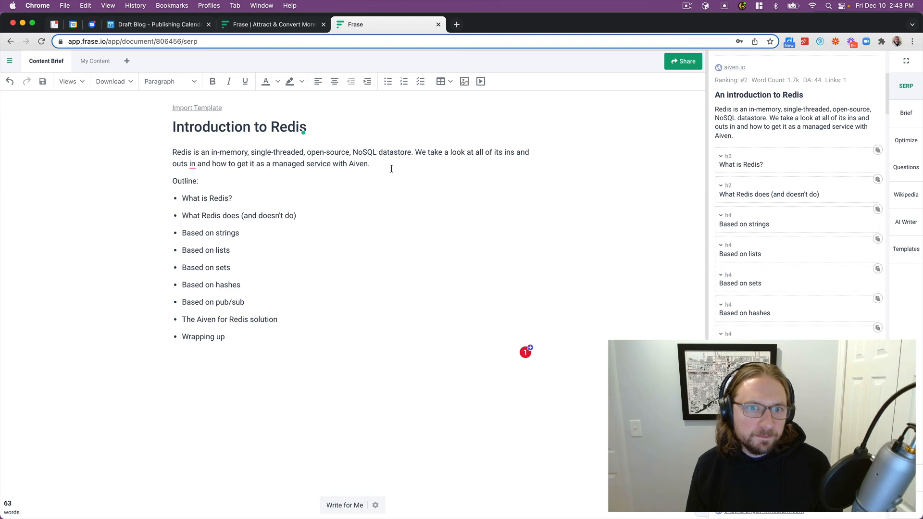
# Shorten the description to its first sentence, ending at "NoSQL datastore."
pyautogui.moveTo(389, 168); pyautogui.dragTo(197, 164)
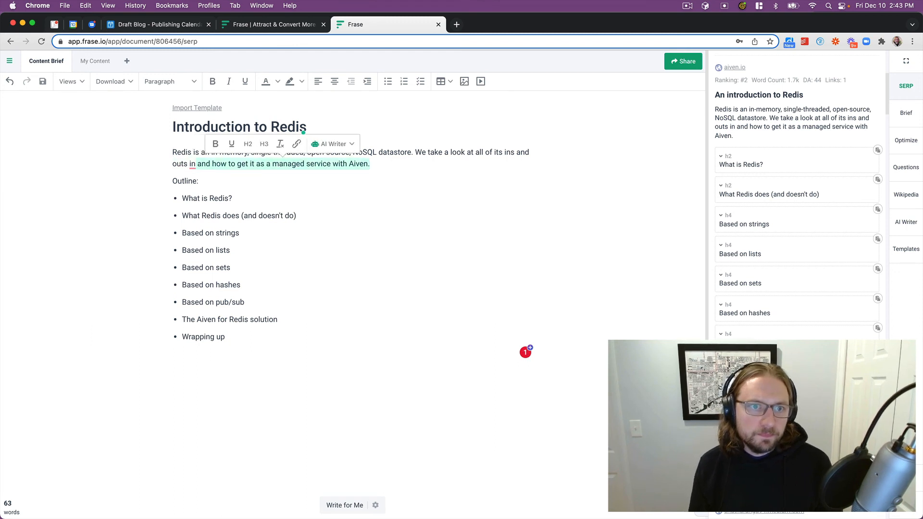
pyautogui.moveTo(197, 164); pyautogui.dragTo(189, 165)
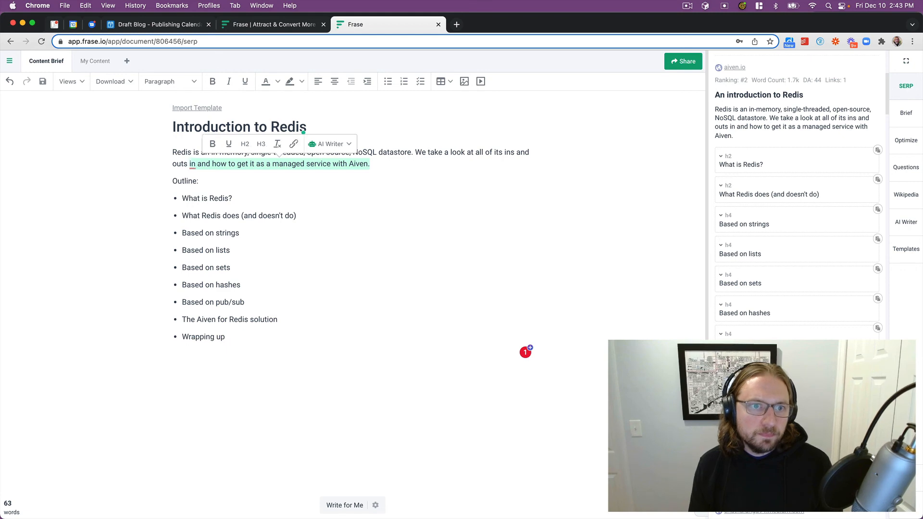
pyautogui.press('BackSpace')
pyautogui.hotkey('shift', 'alt', 'Left')
pyautogui.hotkey('shift', 'alt', 'Left')
pyautogui.hotkey('shift', 'alt', 'Left')
pyautogui.hotkey('shift', 'alt', 'Left')
pyautogui.hotkey('shift', 'alt', 'Left')
pyautogui.hotkey('shift', 'alt', 'Left')
pyautogui.hotkey('shift', 'alt', 'Left')
pyautogui.hotkey('shift', 'alt', 'Left')
pyautogui.hotkey('shift', 'alt', 'Left')
pyautogui.hotkey('shift', 'alt', 'Left')
pyautogui.hotkey('shift', 'alt', 'Left')
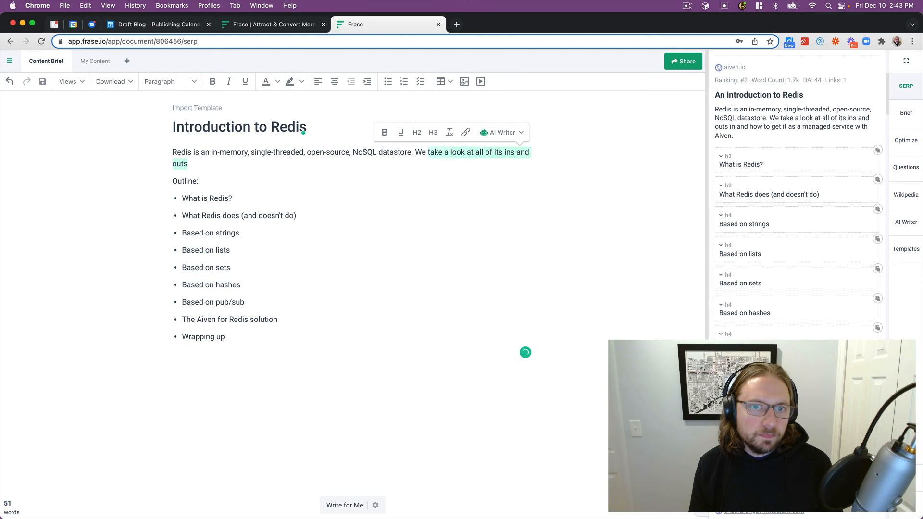
pyautogui.press('BackSpace')
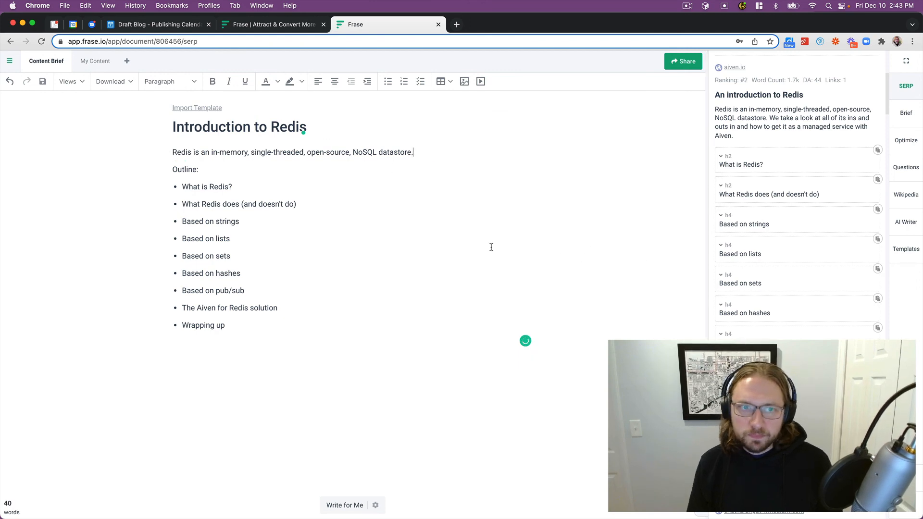
# Replace the whole content brief with the outline of the auth0.com result on Redis installation, CLI commands and data types
pyautogui.click(233, 240)
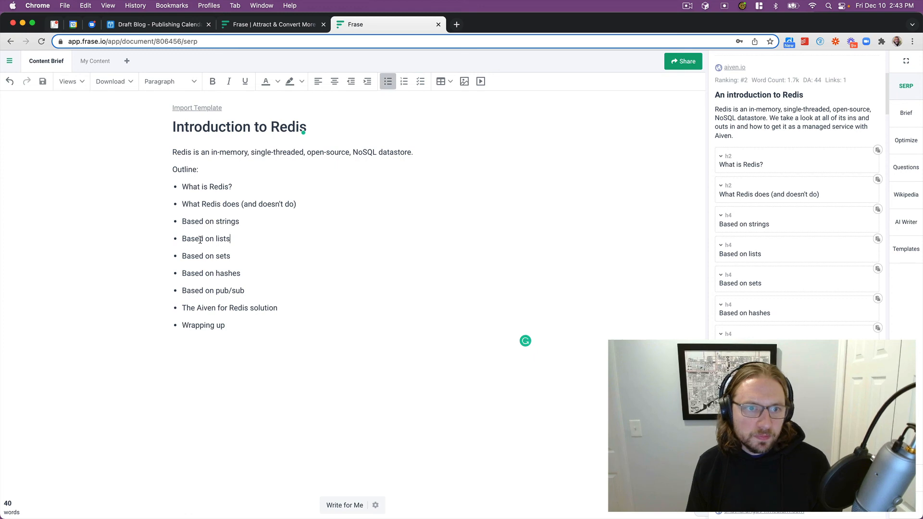
pyautogui.scroll(-1, 749, 210)
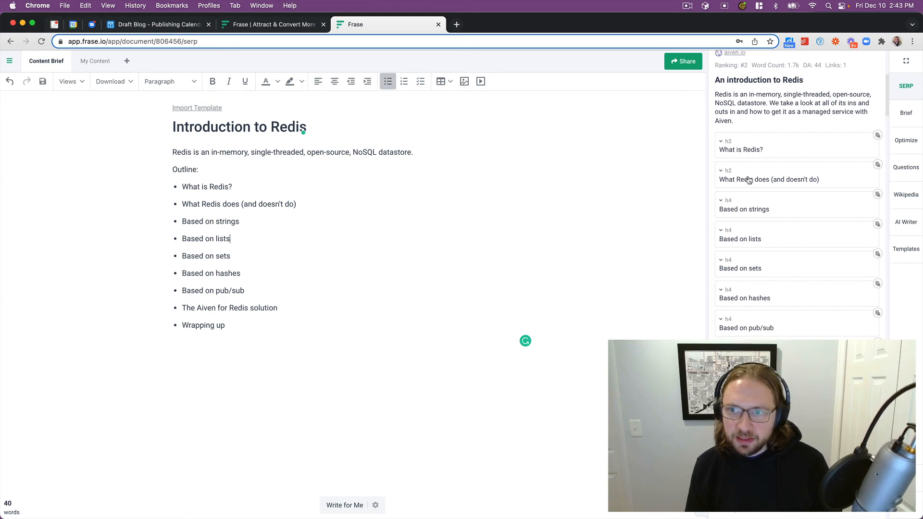
pyautogui.scroll(-4, 763, 212)
pyautogui.scroll(-10, 792, 315)
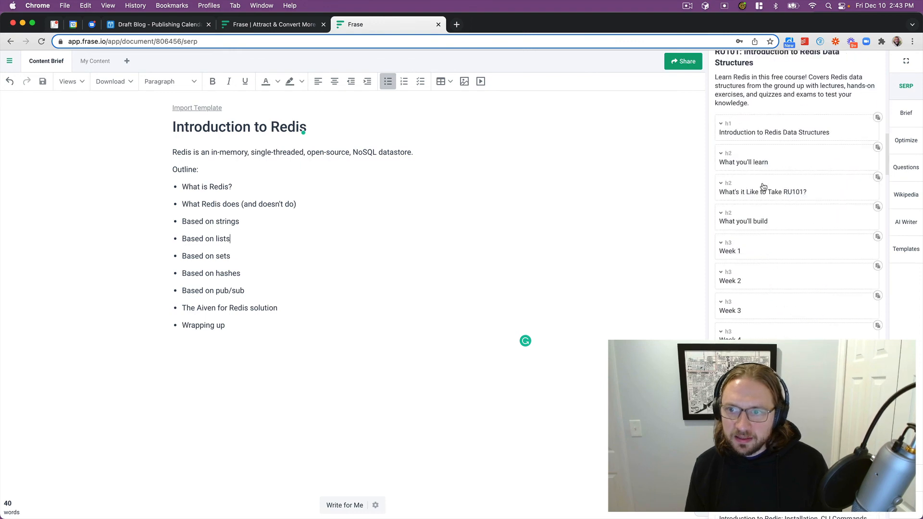
pyautogui.scroll(-7, 764, 182)
pyautogui.scroll(-2, 763, 179)
pyautogui.scroll(-5, 768, 154)
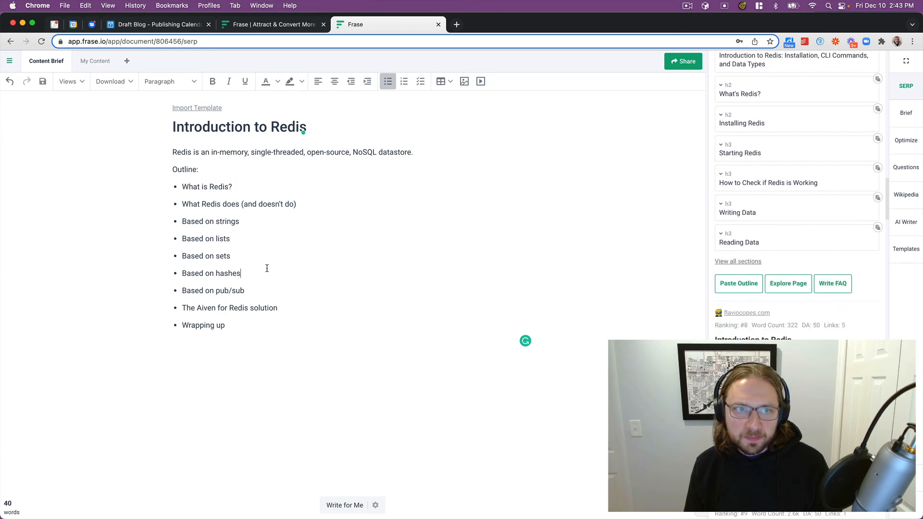
pyautogui.press('super+a')
pyautogui.press('BackSpace')
pyautogui.click(738, 283)
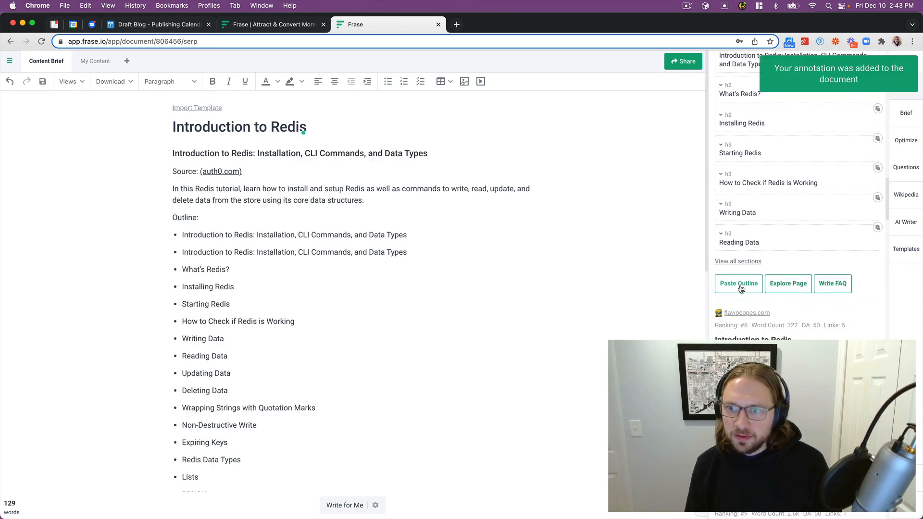
# Delete the duplicate "Introduction to Redis: Installation, CLI Commands, and Data Types" bullet from the pasted outline
pyautogui.scroll(-10, 245, 234)
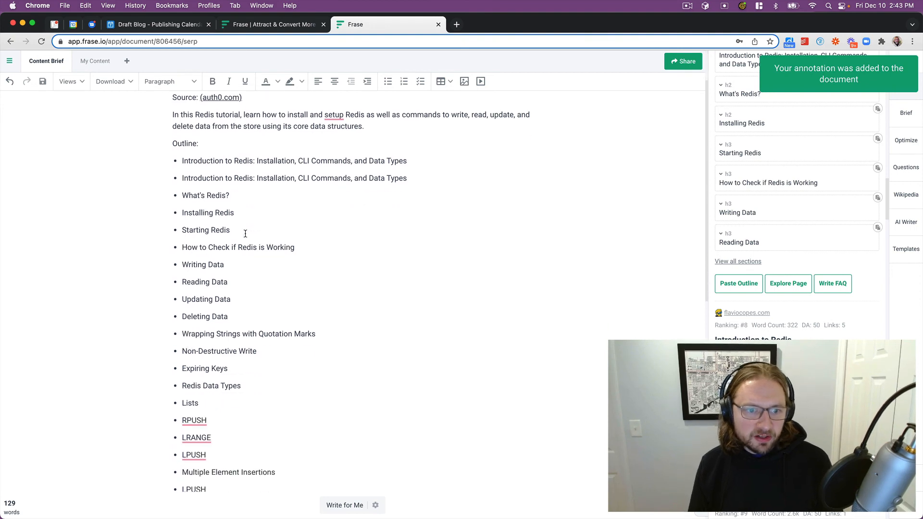
pyautogui.scroll(-5, 226, 204)
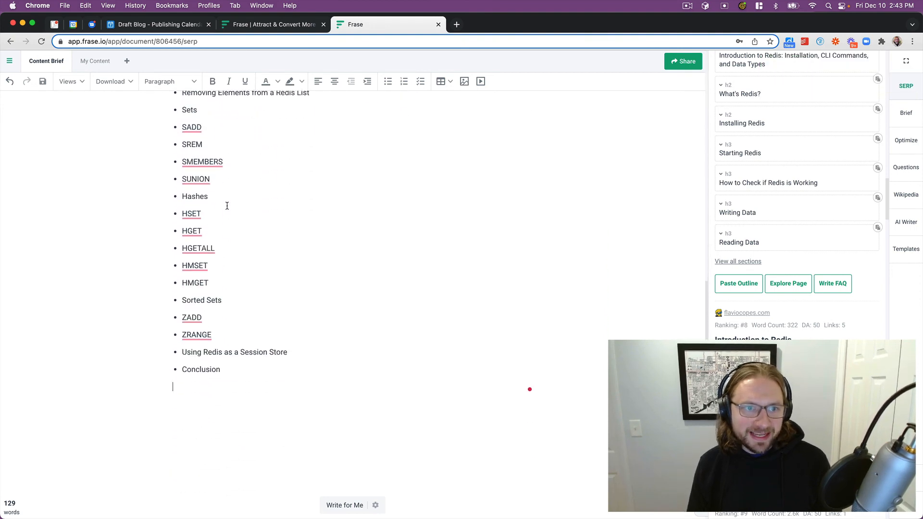
pyautogui.scroll(15, 362, 285)
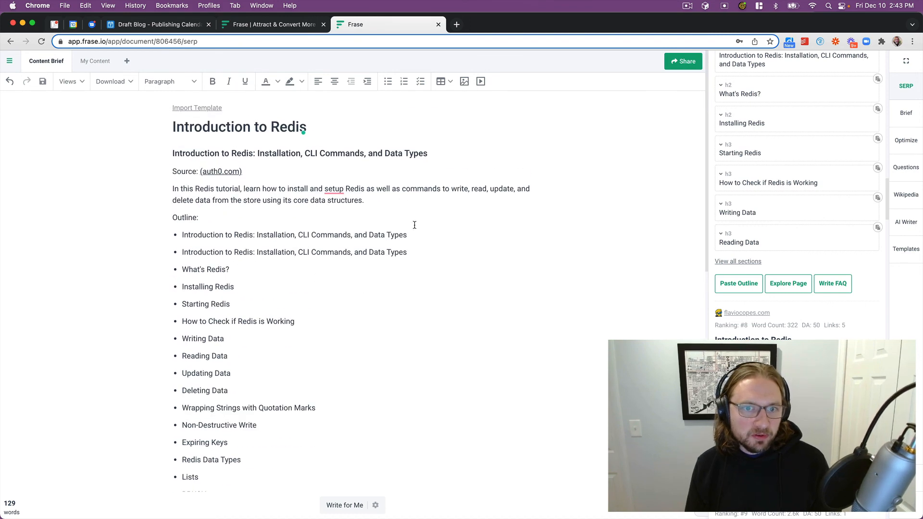
pyautogui.tripleClick(393, 236)
pyautogui.press('BackSpace')
pyautogui.press('BackSpace')
pyautogui.press('BackSpace')
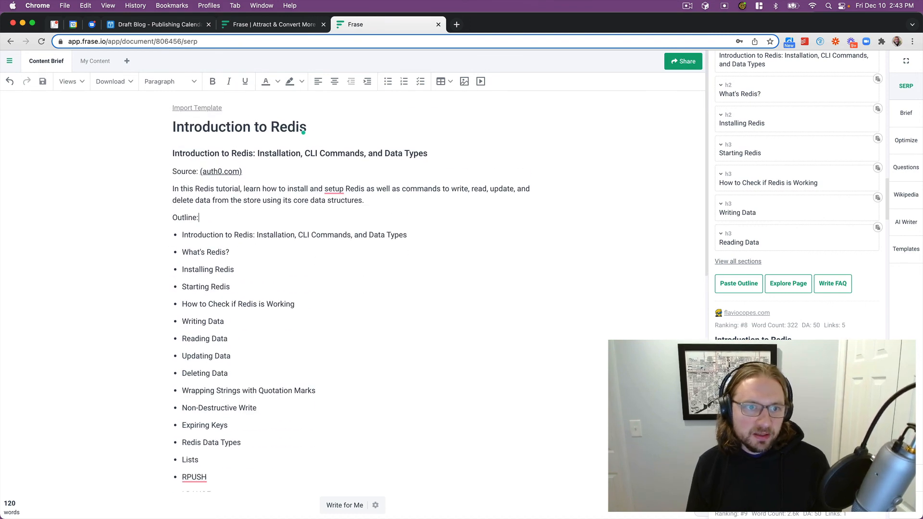
# Switch to the document's My Content version and read through the content brief preview beside it
pyautogui.click(90, 64)
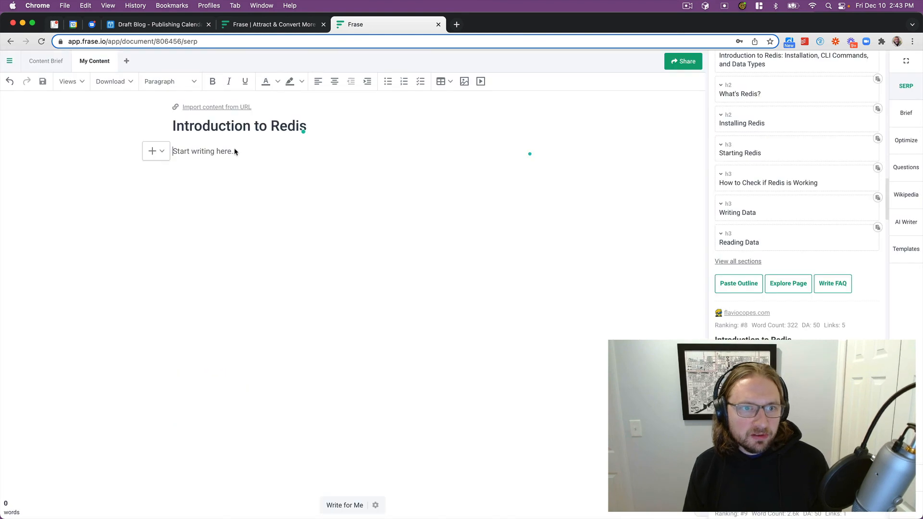
pyautogui.scroll(2, 813, 200)
pyautogui.scroll(5, 814, 201)
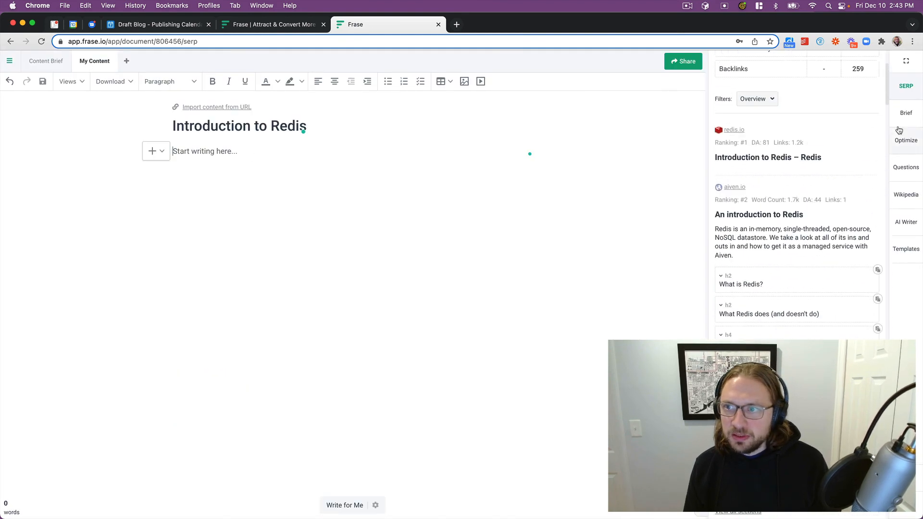
pyautogui.click(906, 112)
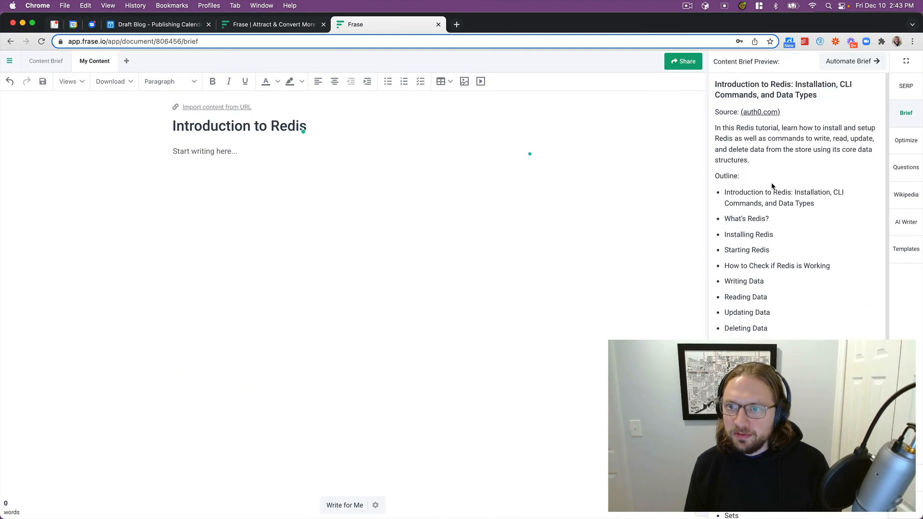
pyautogui.scroll(-10, 784, 148)
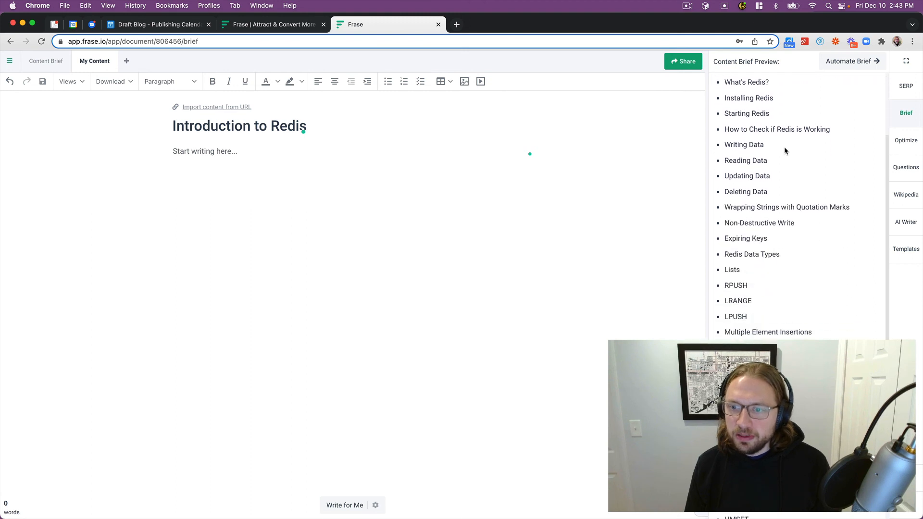
pyautogui.scroll(10, 795, 211)
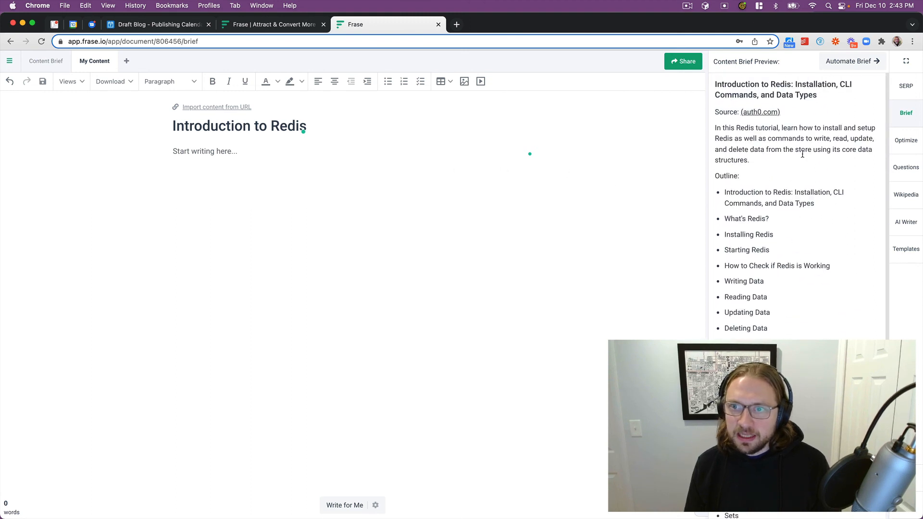
pyautogui.doubleClick(738, 149)
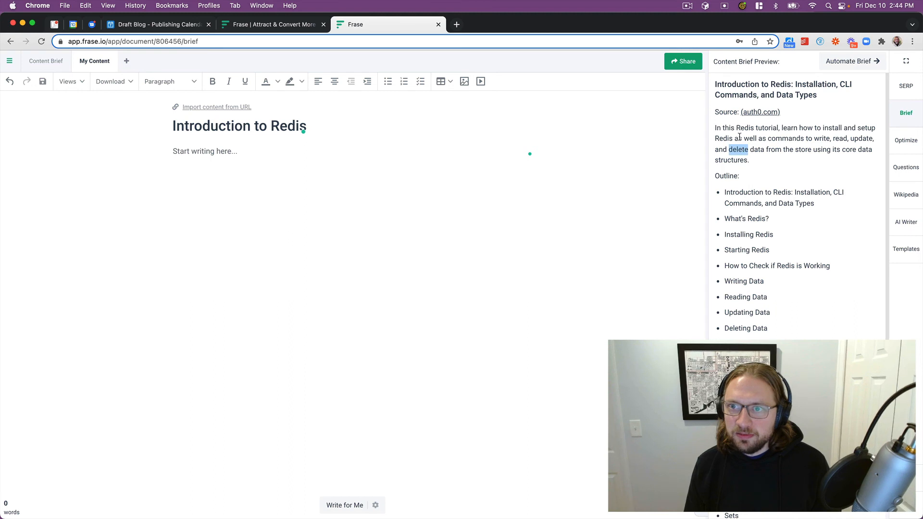
# Generate an opening under the title with the Blog Introduction template, using the topic "Introduction to Redis" and a raised creativity level
pyautogui.click(284, 134)
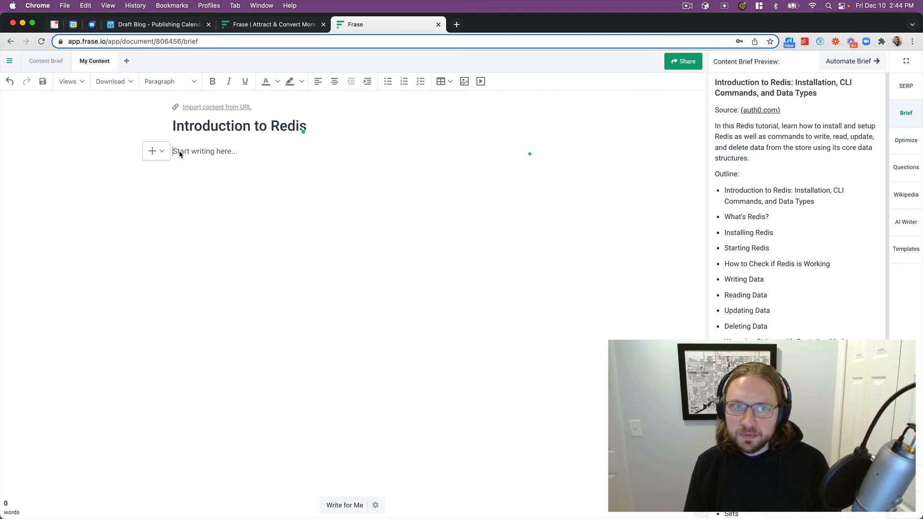
pyautogui.click(161, 153)
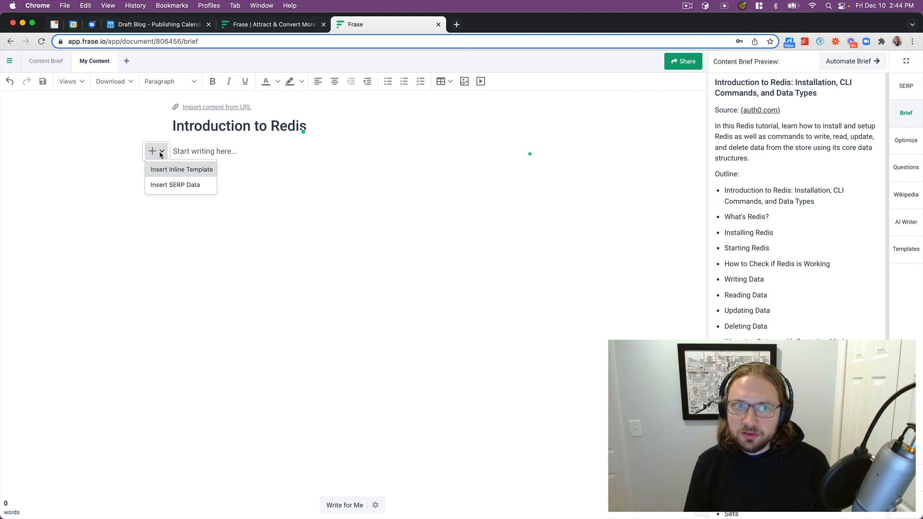
pyautogui.click(181, 171)
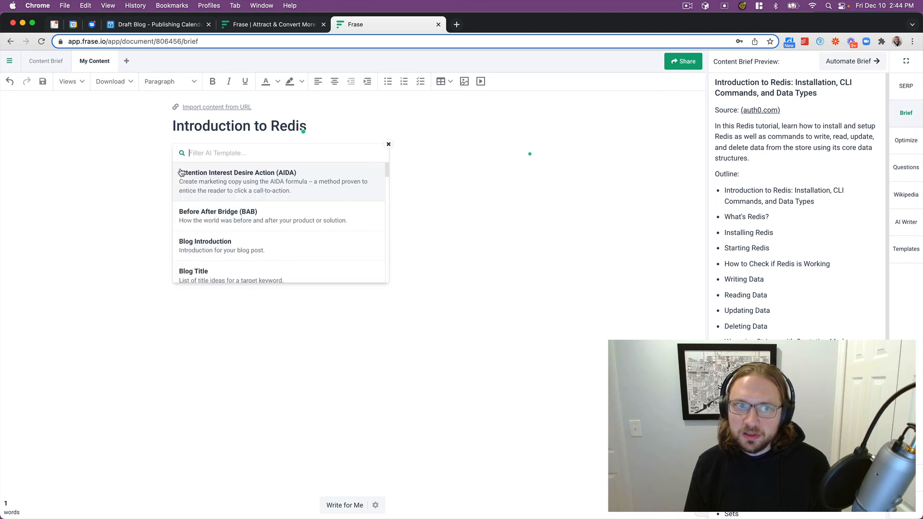
pyautogui.click(217, 252)
pyautogui.write('In')
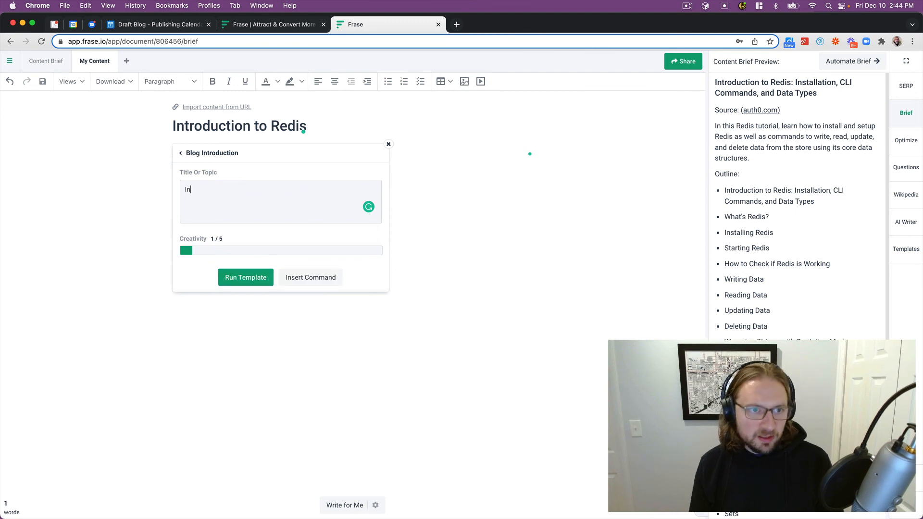
pyautogui.write('troduction to Redis')
pyautogui.moveTo(186, 251); pyautogui.dragTo(293, 255)
pyautogui.click(258, 278)
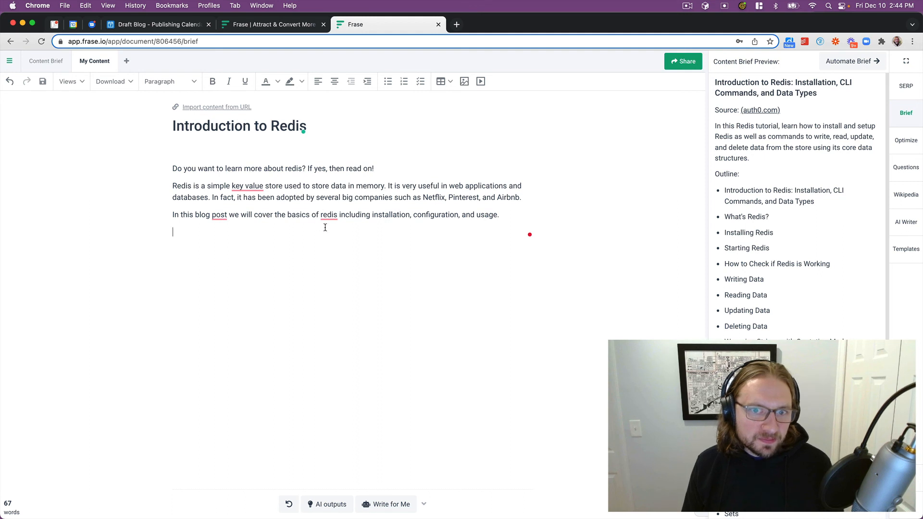
# Add the line "Installing Redis" below the generated introduction
pyautogui.moveTo(336, 215)
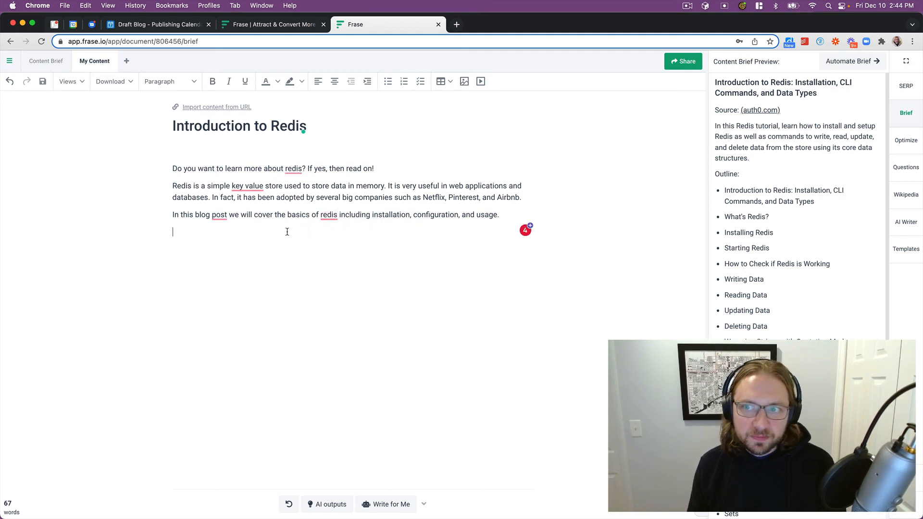
pyautogui.write('Installation')
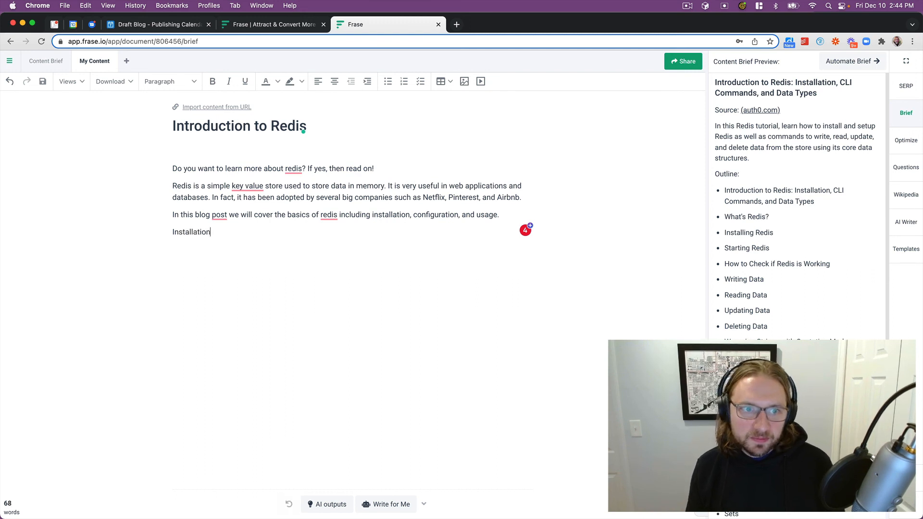
pyautogui.press('super+shift+Left')
pyautogui.press('Right')
pyautogui.press('super+shift+Left')
pyautogui.write('Installing Redis')
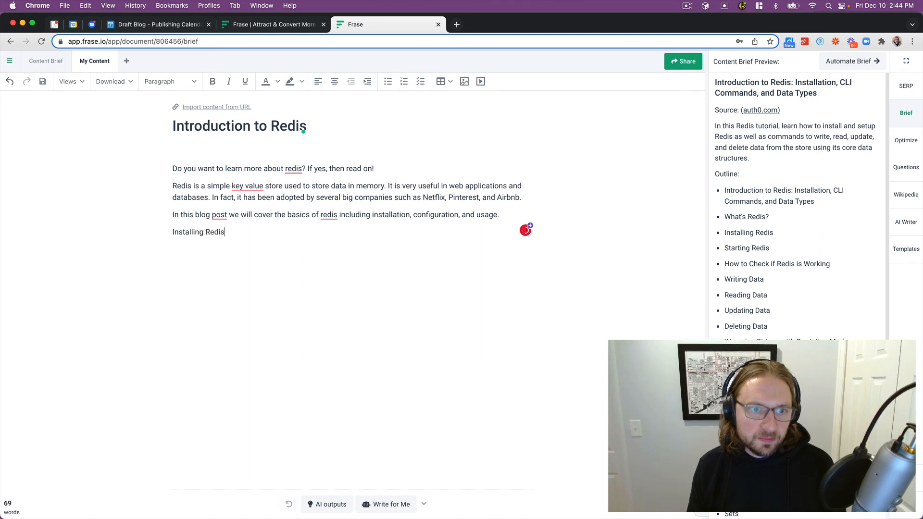
# Have the AI Writer write about the "Installing Redis" line, and extend the section with another AI-generated passage
pyautogui.press('super+shift+Left')
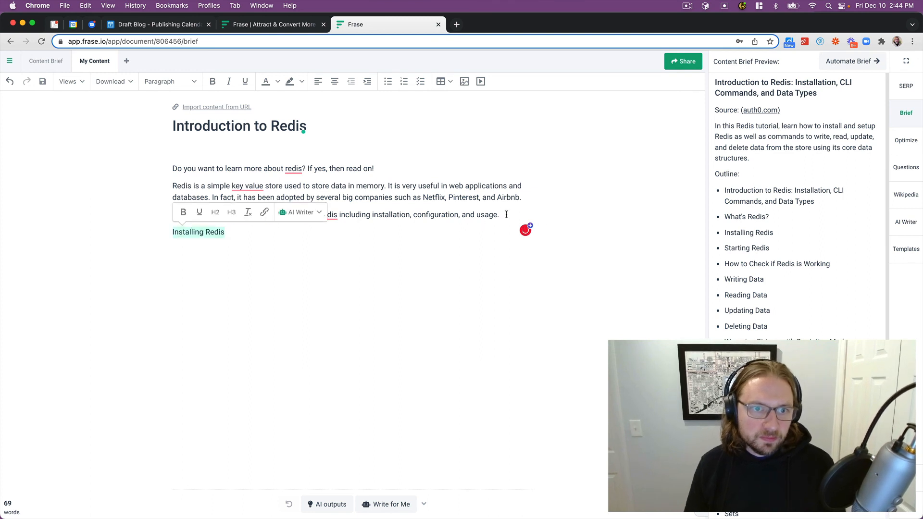
pyautogui.click(294, 211)
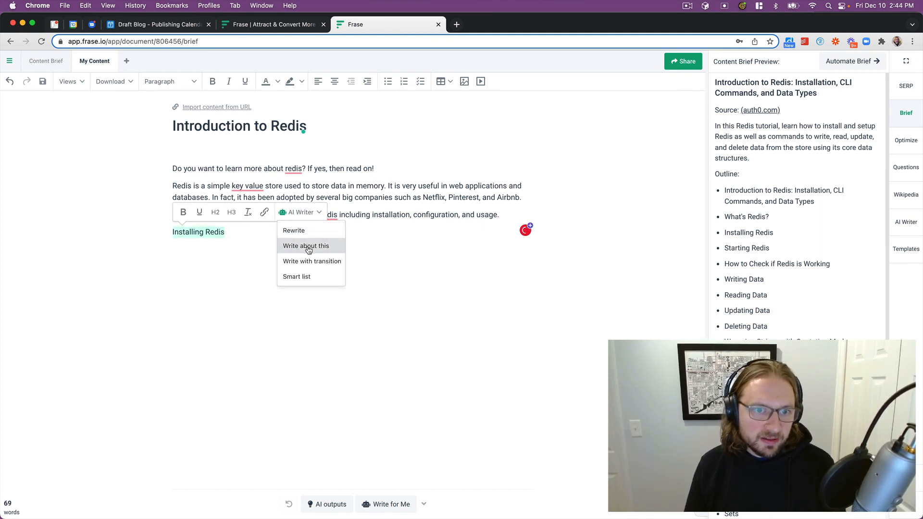
pyautogui.click(308, 247)
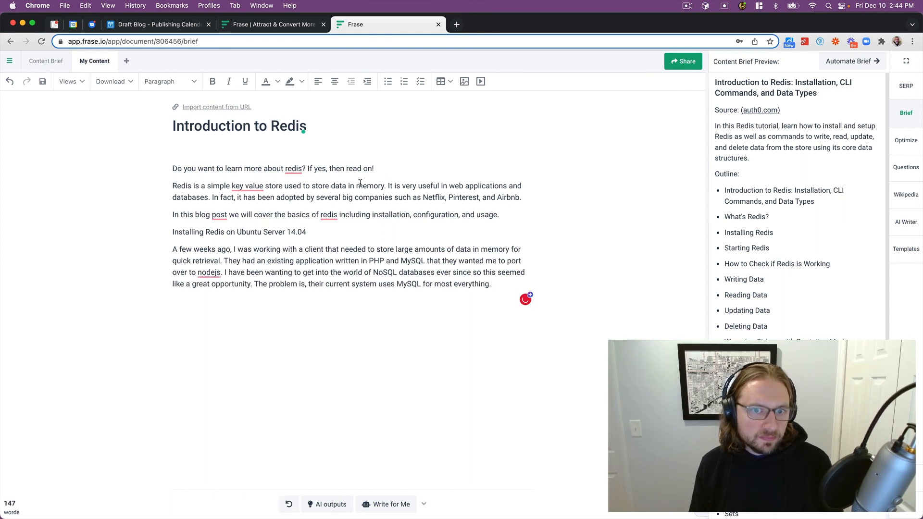
pyautogui.press('Return')
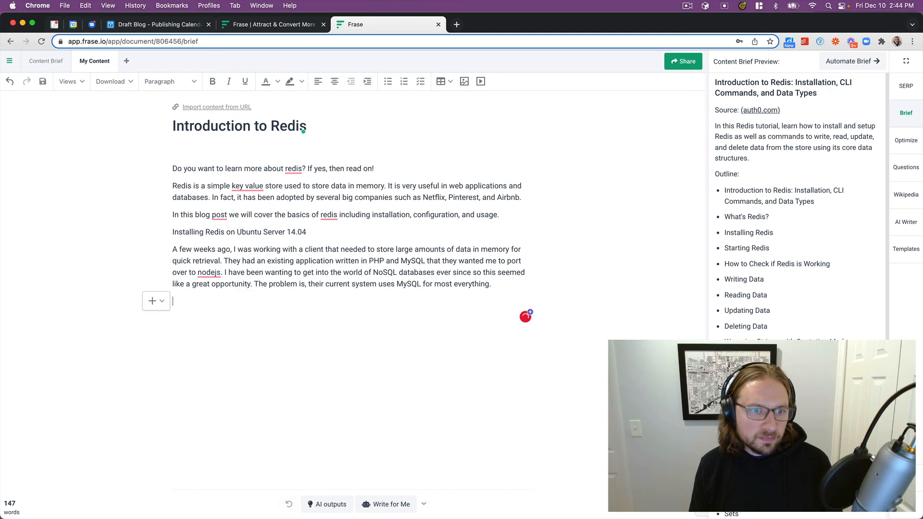
pyautogui.press('super+Return')
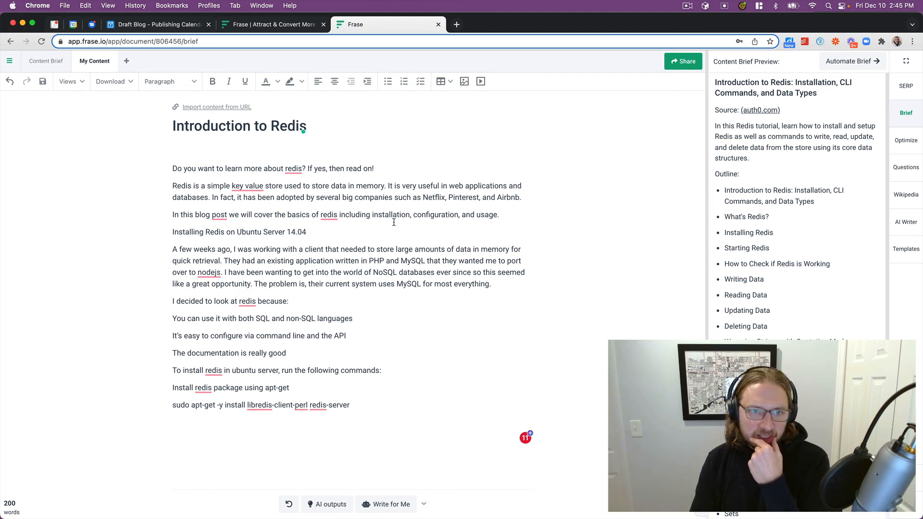
# Shorten the section title to "Installing Redis" by removing the Ubuntu Server version, and format it as a Heading 2
pyautogui.moveTo(307, 232); pyautogui.dragTo(224, 233)
pyautogui.press('BackSpace')
pyautogui.press('shift+super+Left')
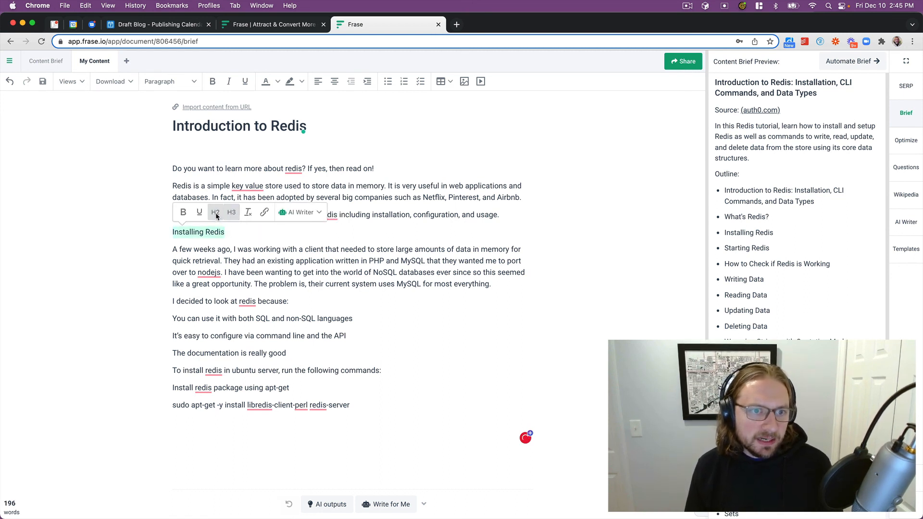
pyautogui.click(231, 212)
pyautogui.click(239, 258)
# Turn the three reasons under "I decided to look at redis because:" into a bulleted list
pyautogui.scroll(-3, 284, 298)
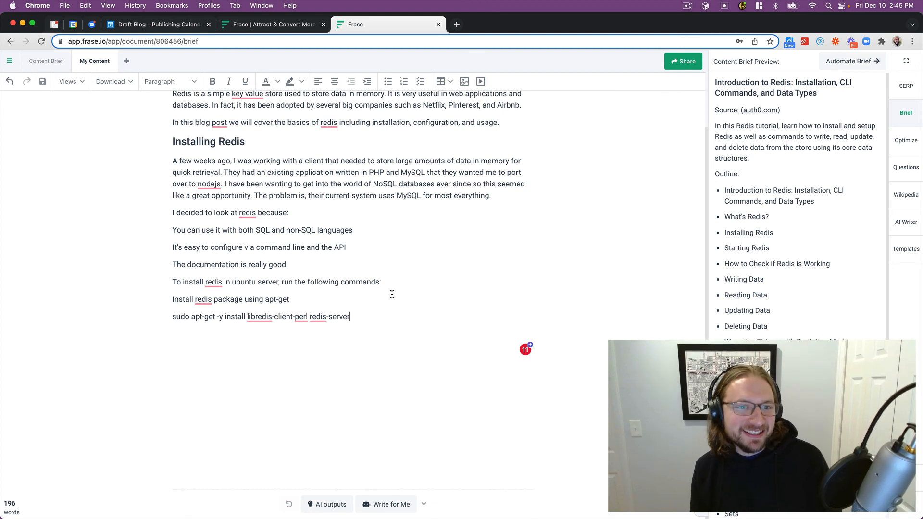
pyautogui.press('Up')
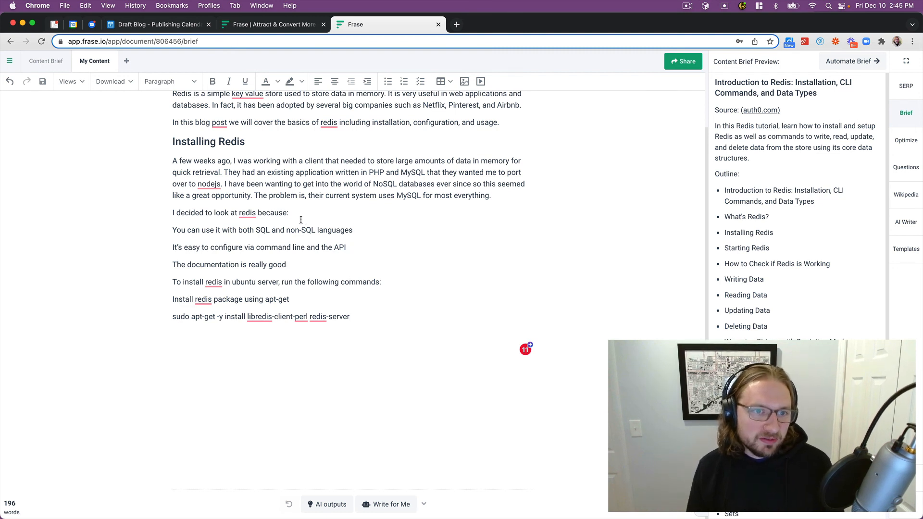
pyautogui.moveTo(172, 229); pyautogui.dragTo(308, 272)
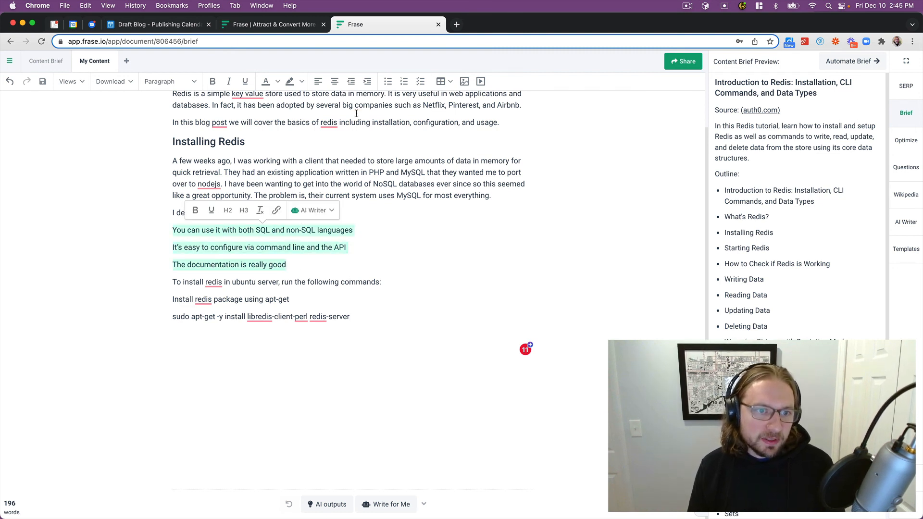
pyautogui.click(388, 83)
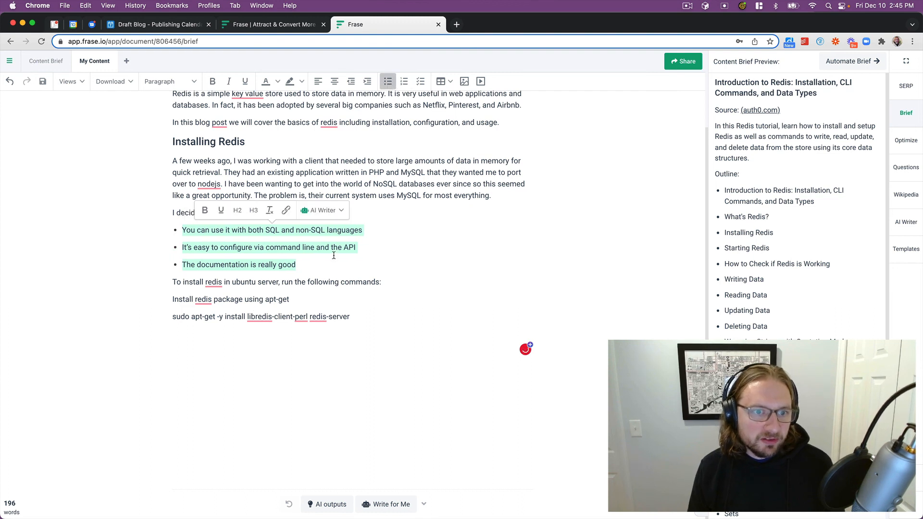
pyautogui.click(295, 282)
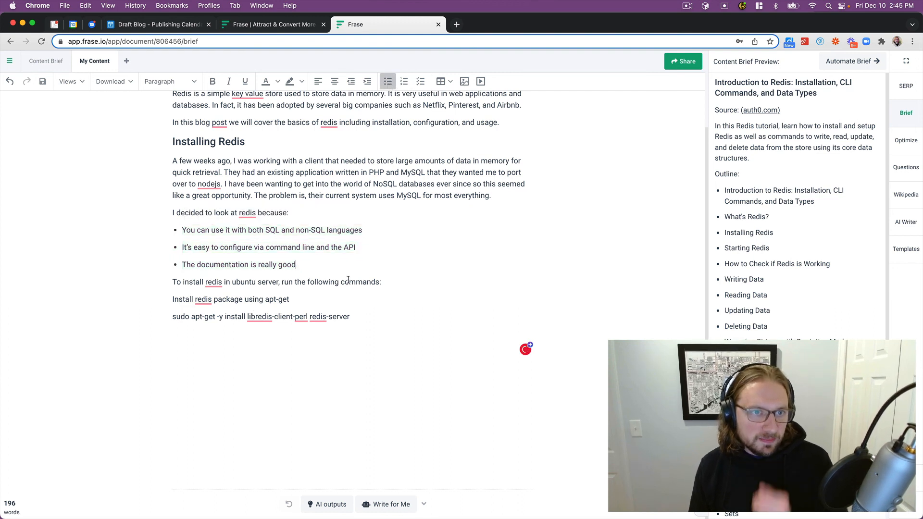
# Add a "Starting Redis Server" section with AI-generated text after the apt-get install command, and format its title as a Heading 2
pyautogui.click(368, 319)
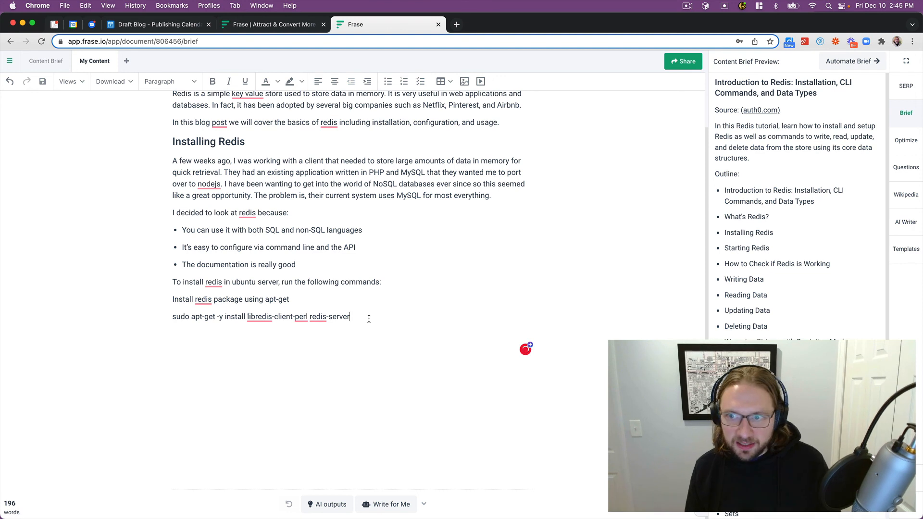
pyautogui.press('Return')
pyautogui.write('St')
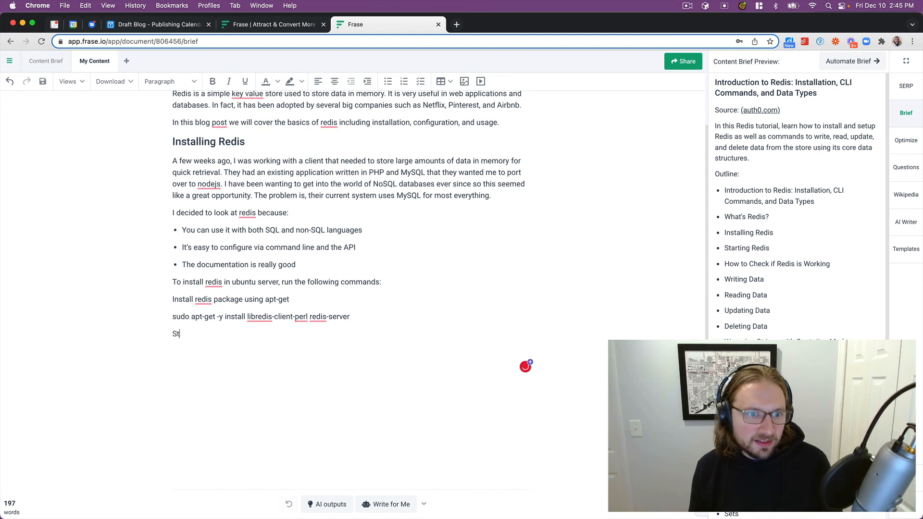
pyautogui.write('arting Redis Server')
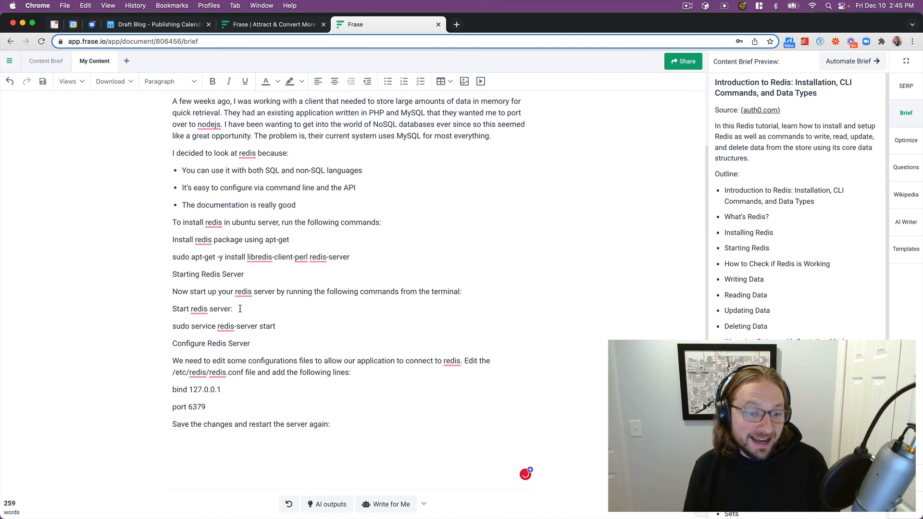
pyautogui.tripleClick(248, 274)
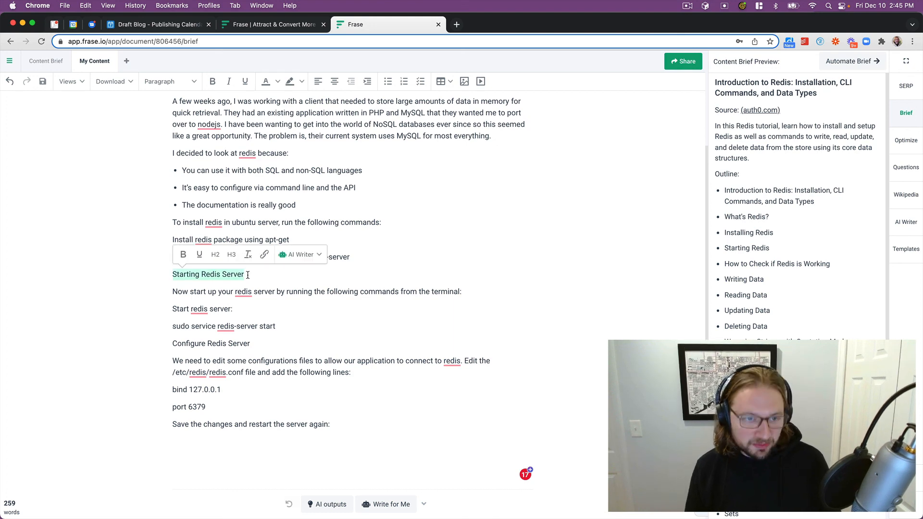
pyautogui.click(216, 255)
# End the final sentence, "Save the changes and restart the server again", with a period instead of a colon
pyautogui.scroll(4, 320, 285)
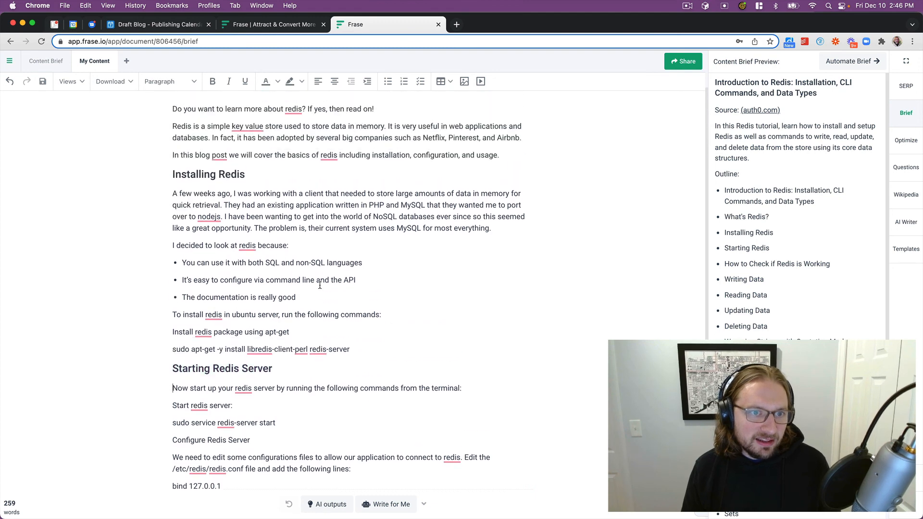
pyautogui.scroll(-6, 352, 352)
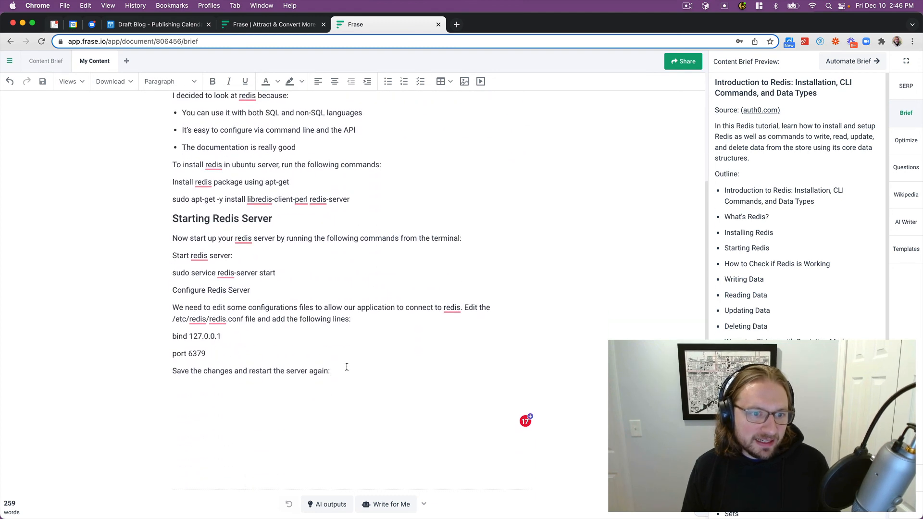
pyautogui.write('.')
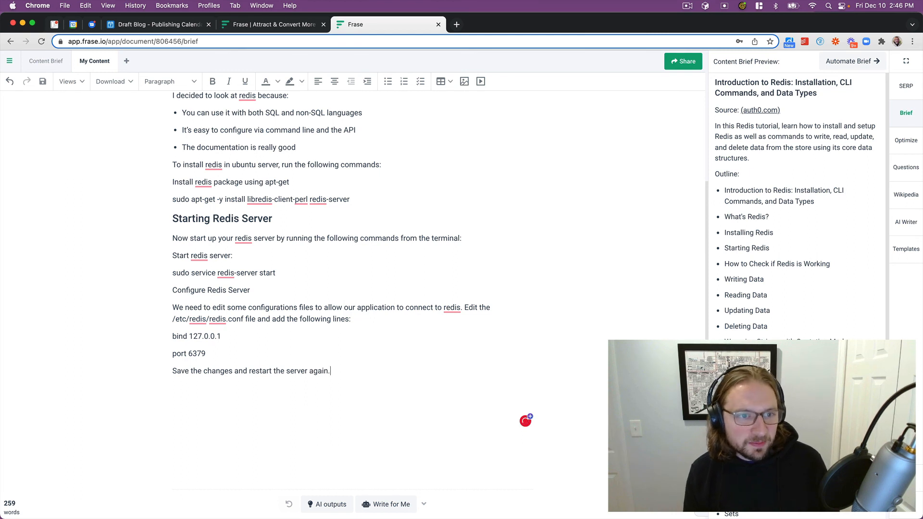
# Add the line "Checking if Redis is Working" at the end of the draft and let the AI write the text following it
pyautogui.press('Return')
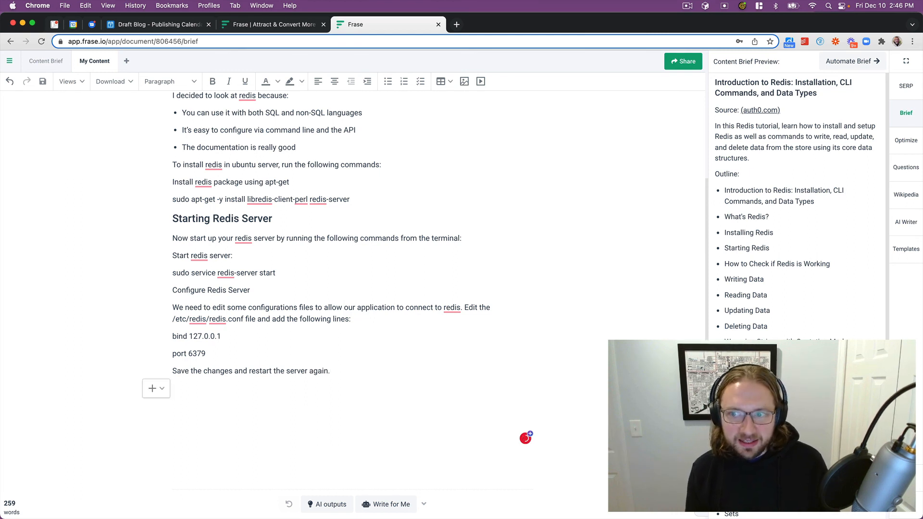
pyautogui.write('How to')
pyautogui.press('shift+super+Left')
pyautogui.write('Checking ')
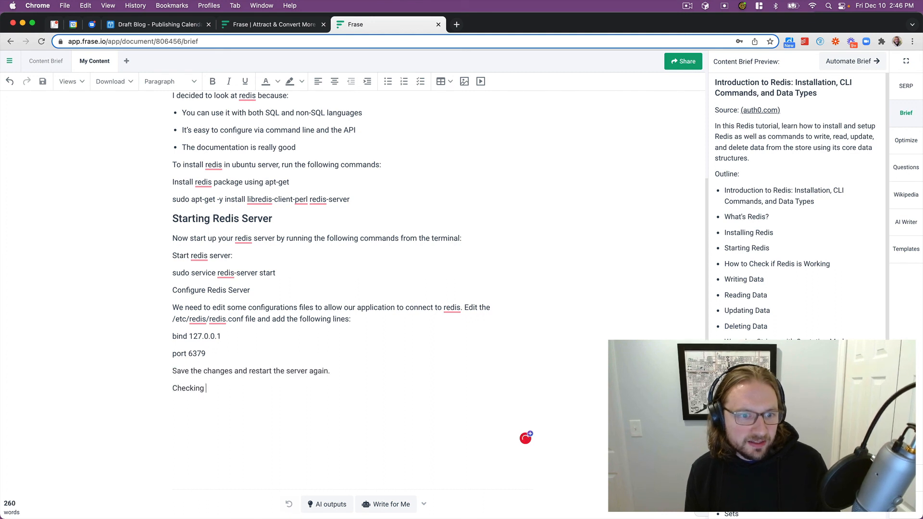
pyautogui.write('if Redis is Working')
pyautogui.press('super+Return')
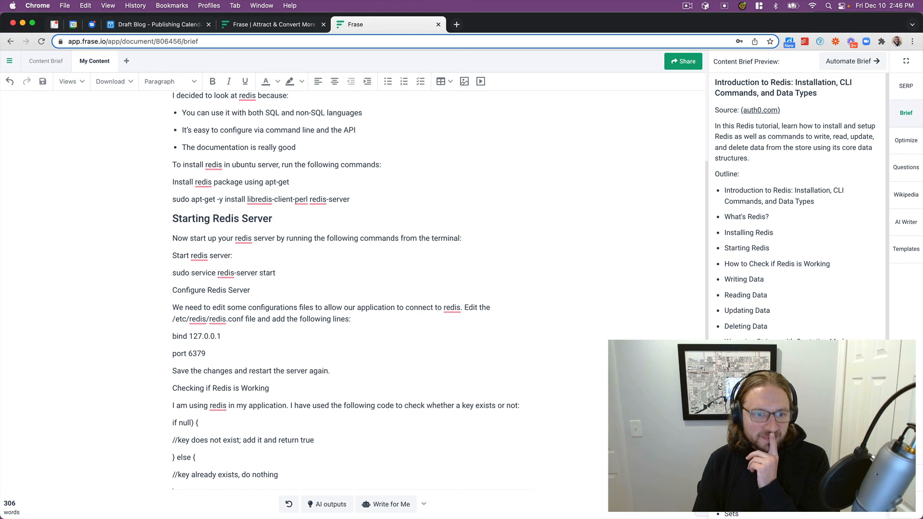
# Format the line "Checking if Redis is Working" as a Heading 2
pyautogui.scroll(-2, 336, 380)
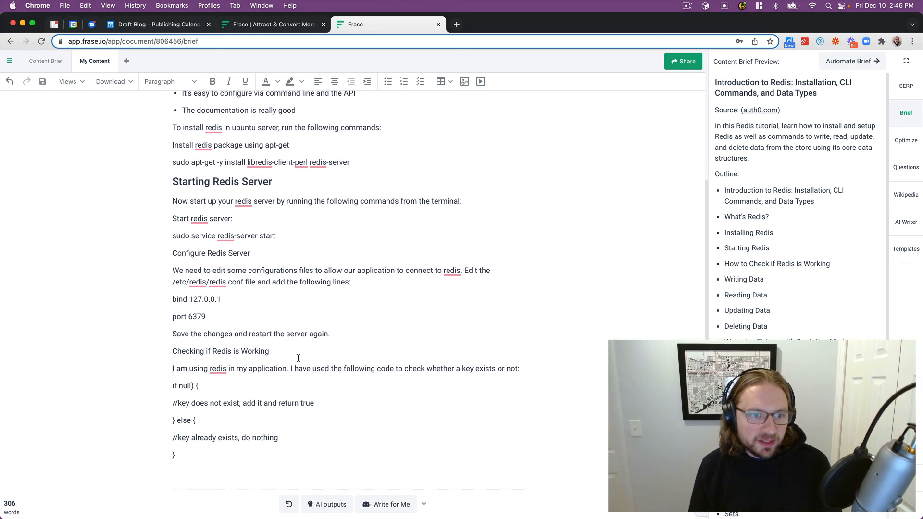
pyautogui.tripleClick(298, 355)
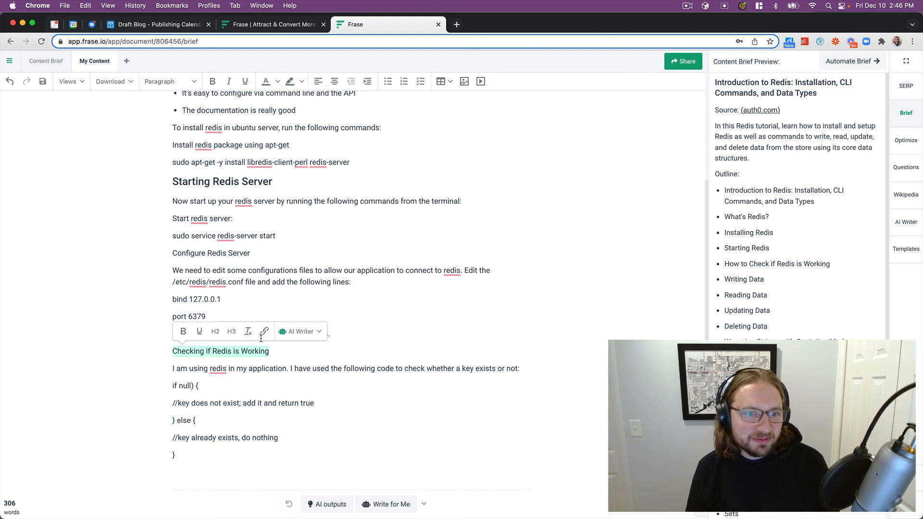
pyautogui.click(215, 332)
# Delete the generated key-check text and code under "Checking if Redis is Working", and generate a replacement passage with the AI
pyautogui.scroll(-2, 248, 354)
pyautogui.moveTo(216, 321)
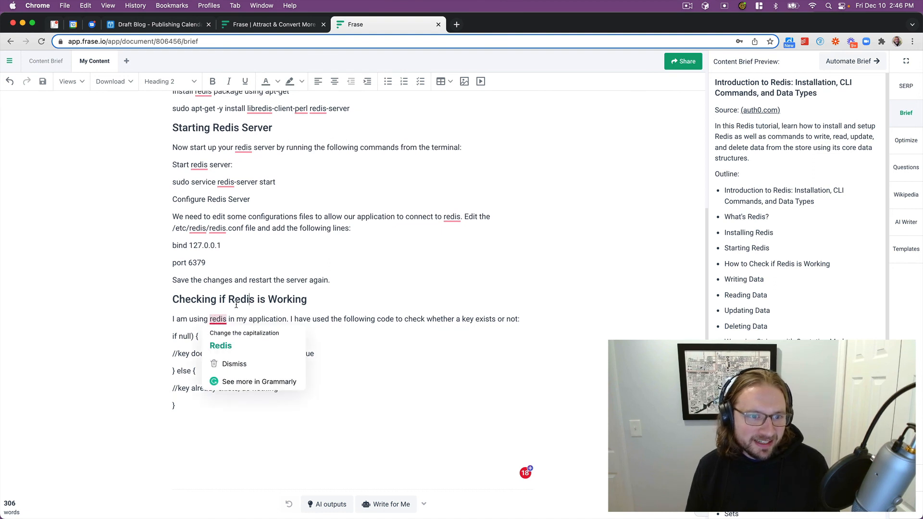
pyautogui.moveTo(219, 399); pyautogui.dragTo(157, 320)
pyautogui.press('BackSpace')
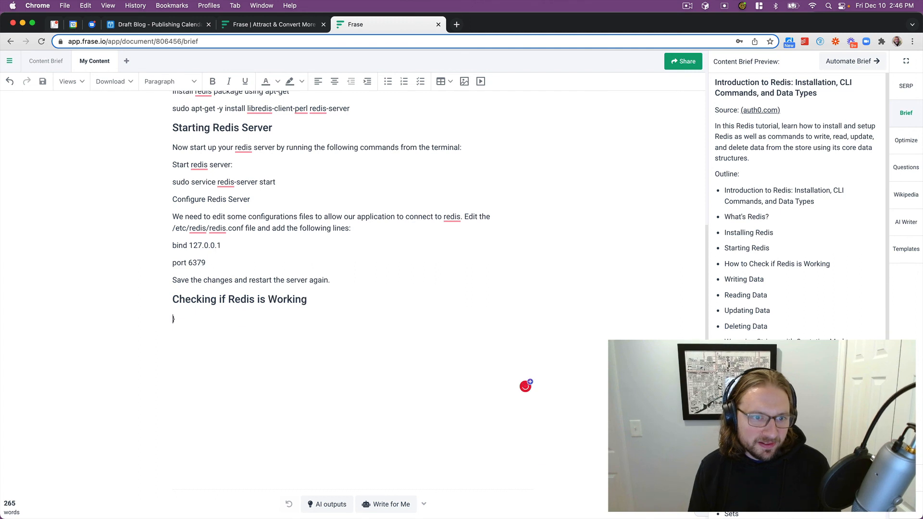
pyautogui.press('BackSpace')
pyautogui.press('BackSpace')
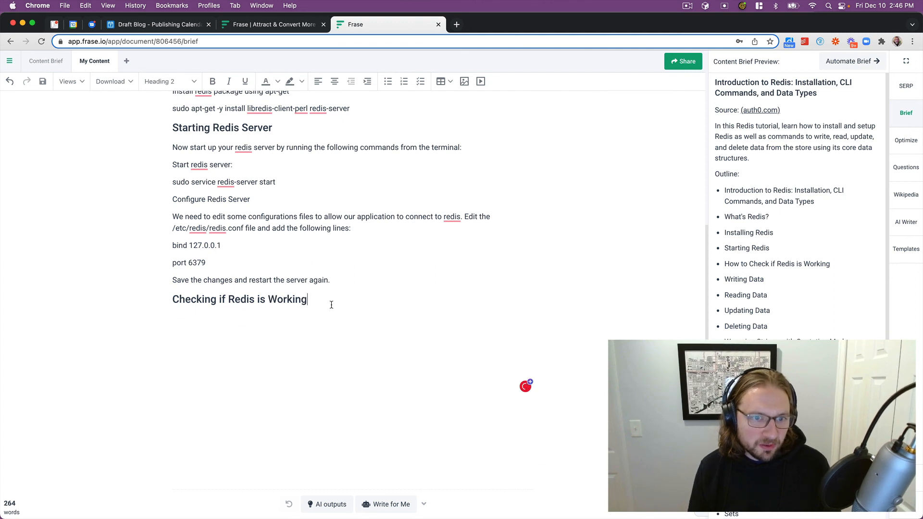
pyautogui.tripleClick(331, 304)
pyautogui.press('super+Return')
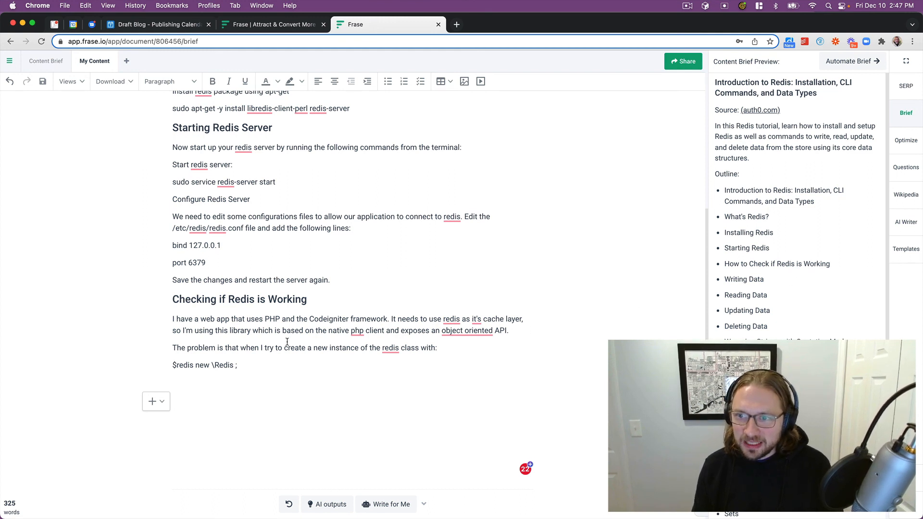
# Change the last word of the heading "Checking if Redis is Working" to "Running"
pyautogui.click(290, 302)
pyautogui.doubleClick(290, 301)
pyautogui.write('Running')
pyautogui.press('super+shift+Left')
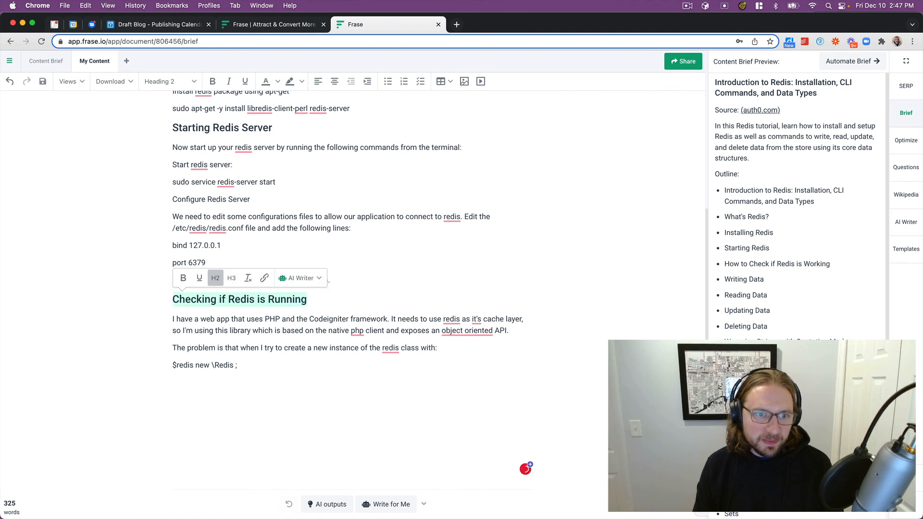
# Delete the generated PHP passage under "Checking if Redis is Running" and let the AI try writing a replacement
pyautogui.press('Left')
pyautogui.hotkey('shift', 'Down')
pyautogui.hotkey('shift', 'Down')
pyautogui.hotkey('shift', 'Down')
pyautogui.hotkey('shift', 'Down')
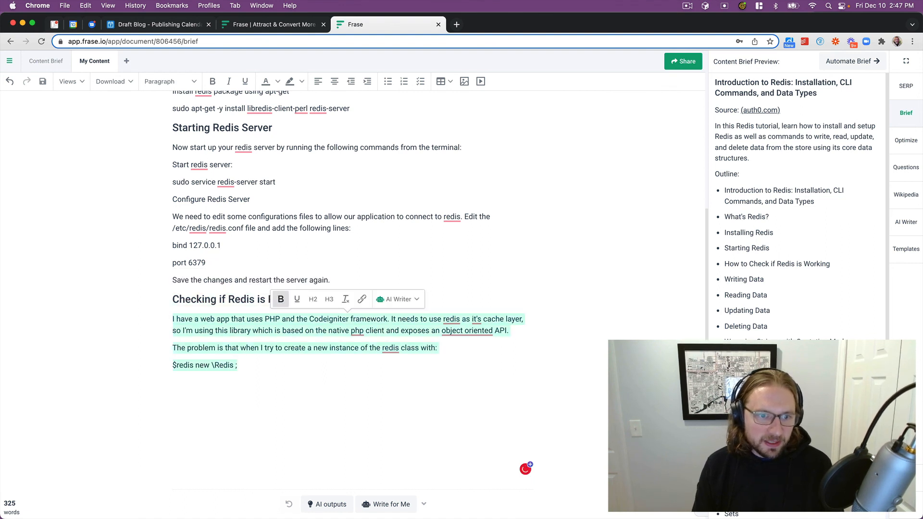
pyautogui.press('BackSpace')
pyautogui.press('BackSpace')
pyautogui.press('super+shift+Left')
pyautogui.press('super+j')
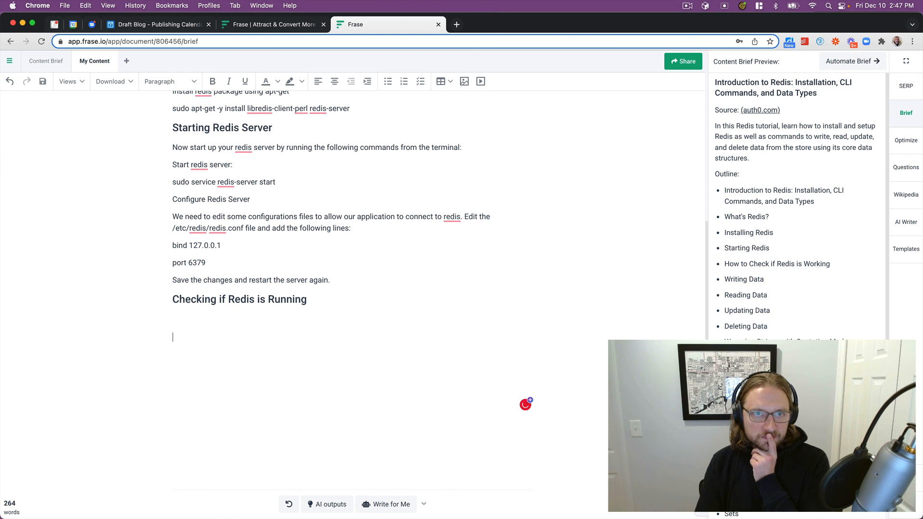
# Add the line "Writing Data to Redis" at the end of the draft and let the AI write the text following it
pyautogui.write('W')
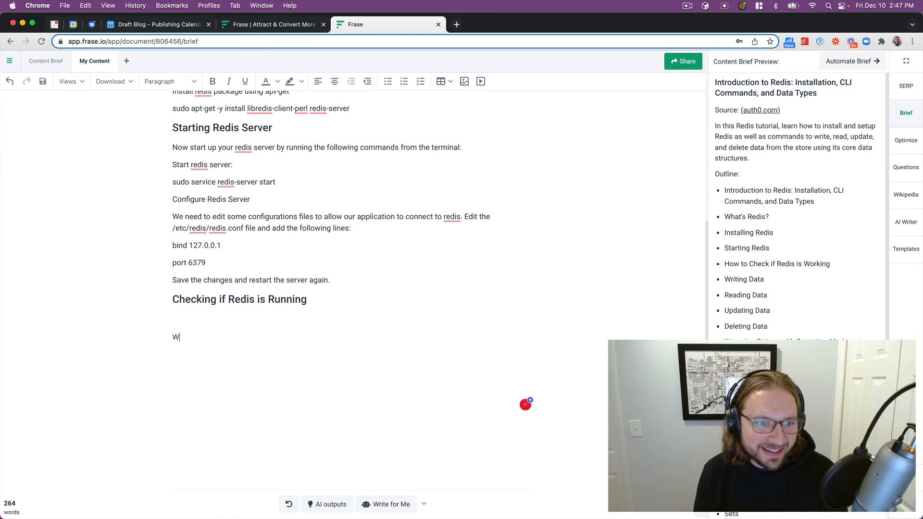
pyautogui.write('riting data to R')
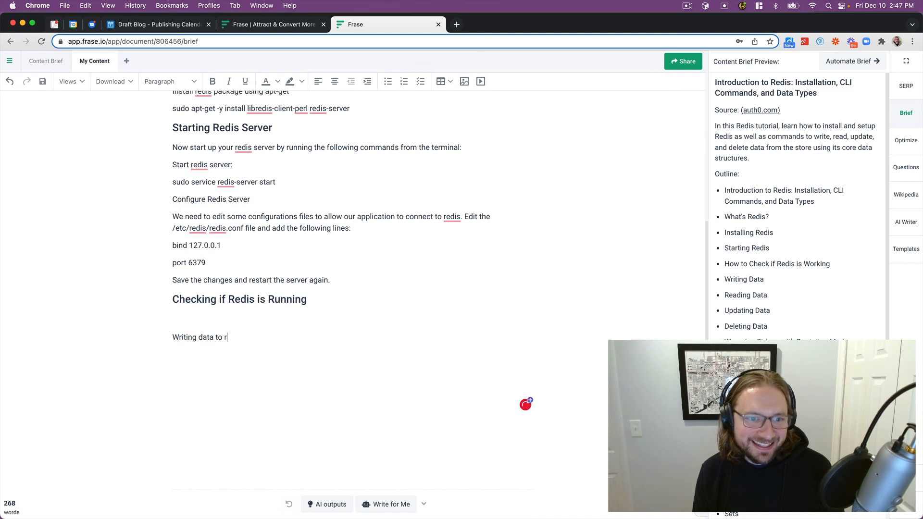
pyautogui.write('edis')
pyautogui.press('super+Left')
pyautogui.hotkey('alt', 'Right')
pyautogui.press('Right')
pyautogui.press('Delete')
pyautogui.write('D')
pyautogui.press('shift+super+Left')
pyautogui.press('Right')
pyautogui.press('BackSpace')
pyautogui.press('shift+super+Left')
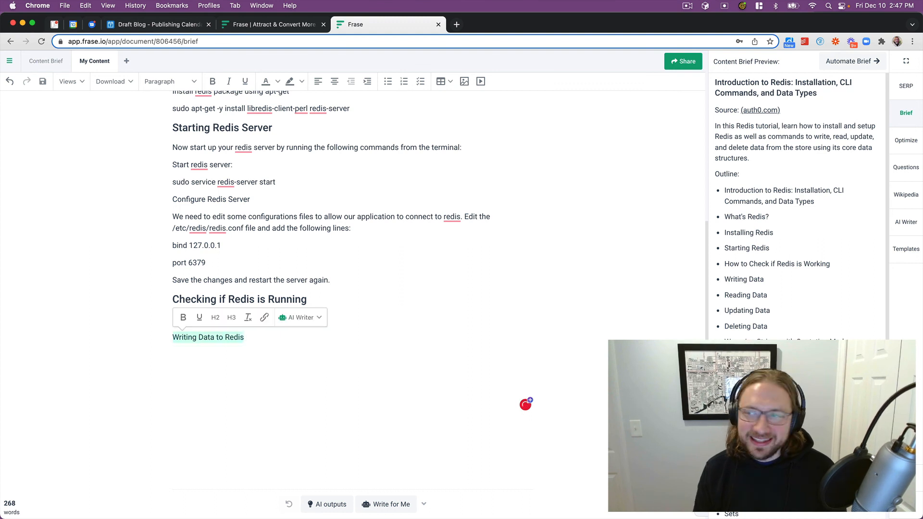
pyautogui.press('super+Return')
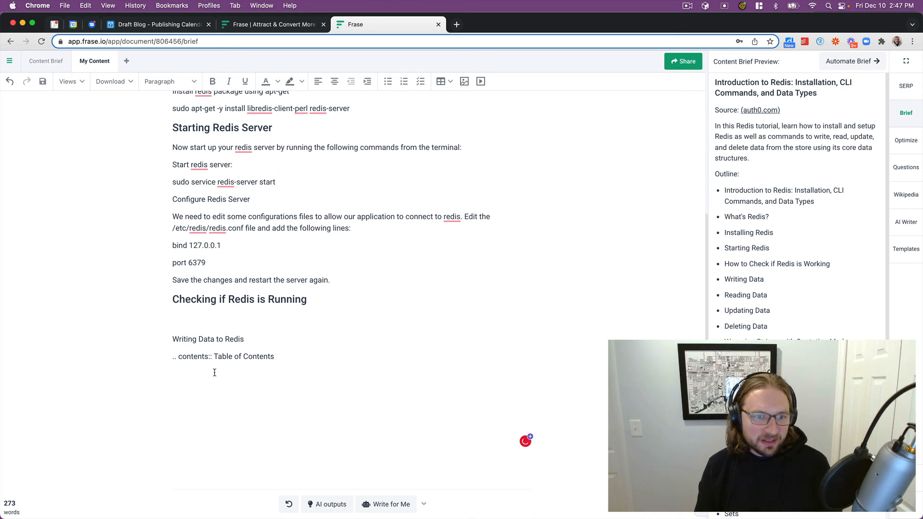
# Delete the generated table of contents line and the blank lines around "Writing Data to Redis"
pyautogui.tripleClick(174, 358)
pyautogui.press('BackSpace')
pyautogui.press('Return')
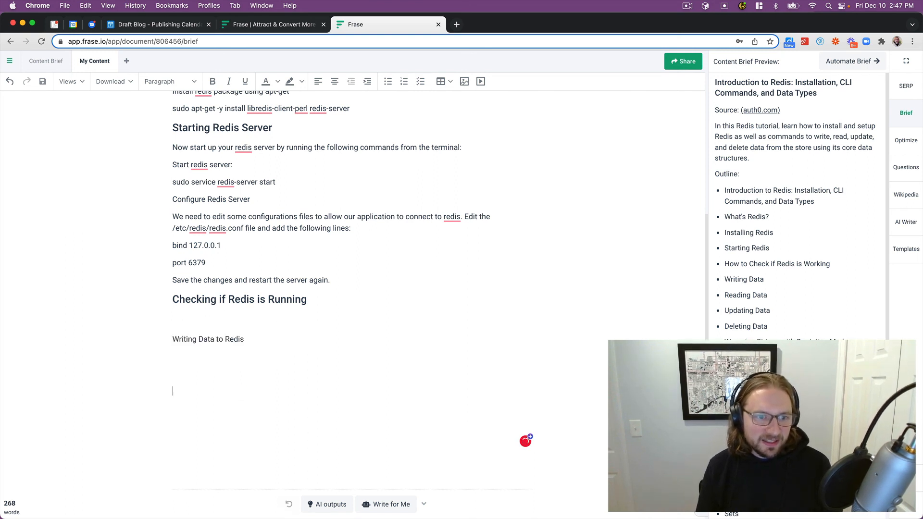
pyautogui.press('BackSpace')
pyautogui.press('BackSpace')
pyautogui.press('BackSpace')
pyautogui.press('Return')
pyautogui.press('Up')
pyautogui.press('Up')
pyautogui.press('BackSpace')
pyautogui.press('Down')
pyautogui.press('super+Left')
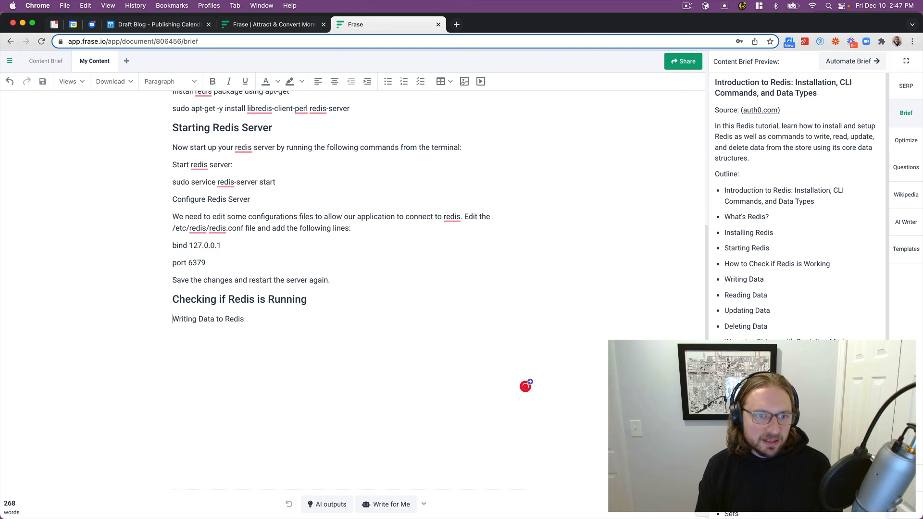
# Replace the line "Writing Data to Redis" with "How to Save Data to Redis" and let the AI write the text following it
pyautogui.hotkey('shift', 'End')
pyautogui.write('Sai')
pyautogui.press('BackSpace')
pyautogui.press('BackSpace')
pyautogui.press('BackSpace')
pyautogui.write('How to Save Data to ')
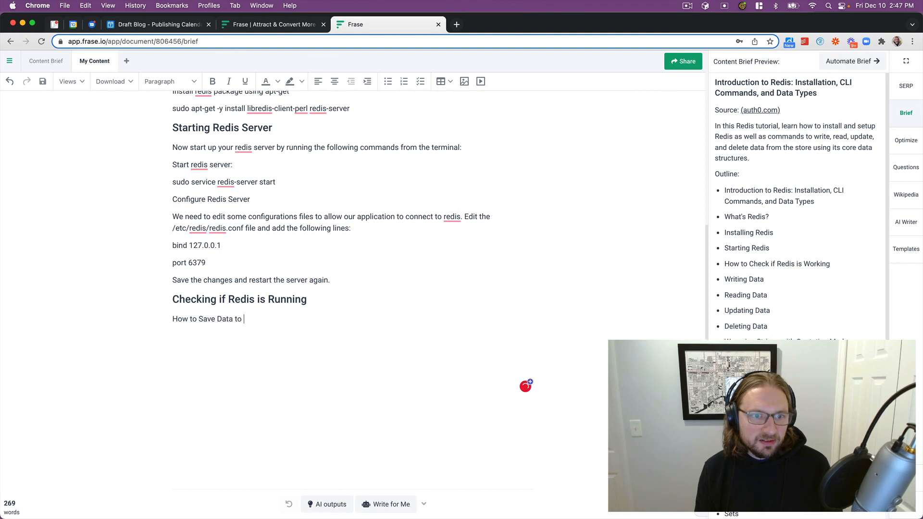
pyautogui.write('Red')
pyautogui.press('shift+super+Left')
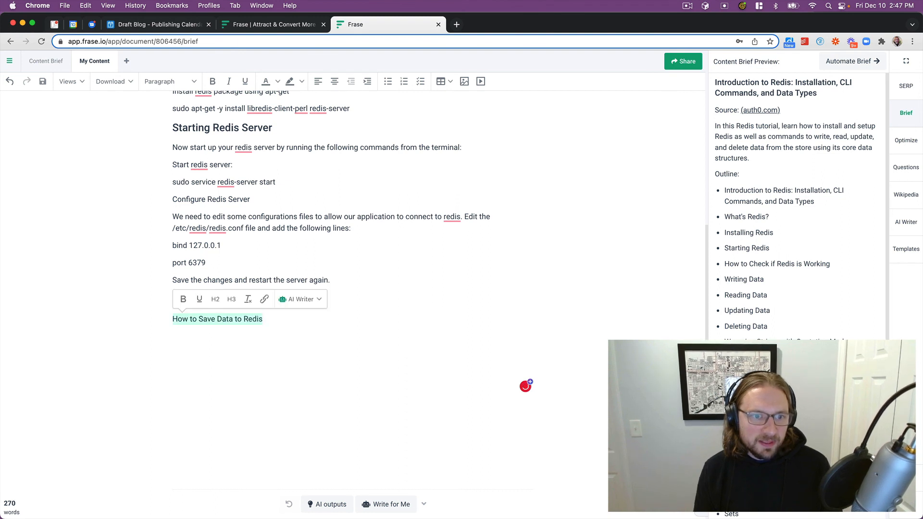
pyautogui.press('super+Return')
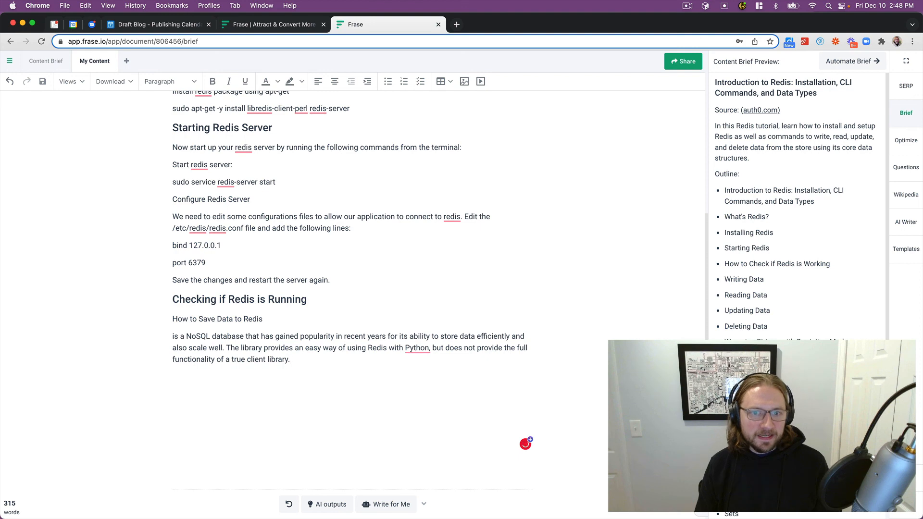
# Review the draft and browse its long-tail topic suggestions, including the SERP mentions of Redis Cluster
pyautogui.scroll(4, 220, 397)
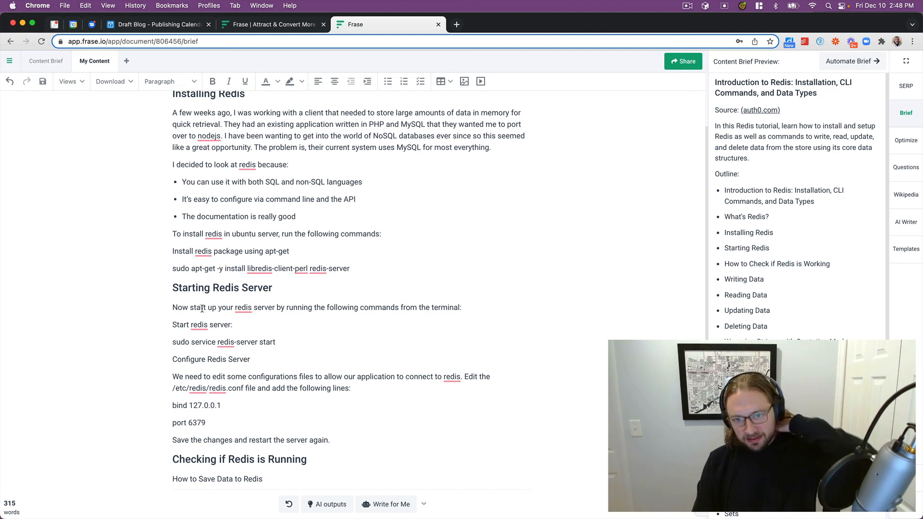
pyautogui.scroll(3, 215, 337)
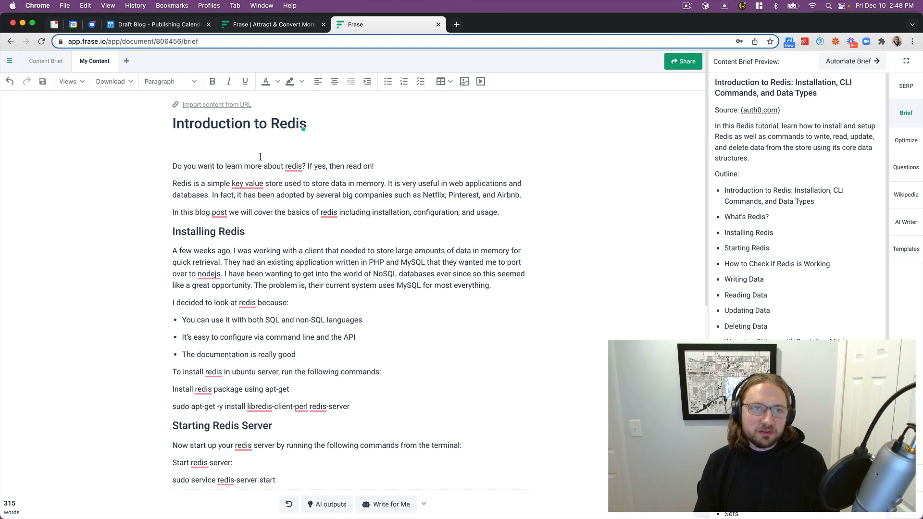
pyautogui.click(218, 157)
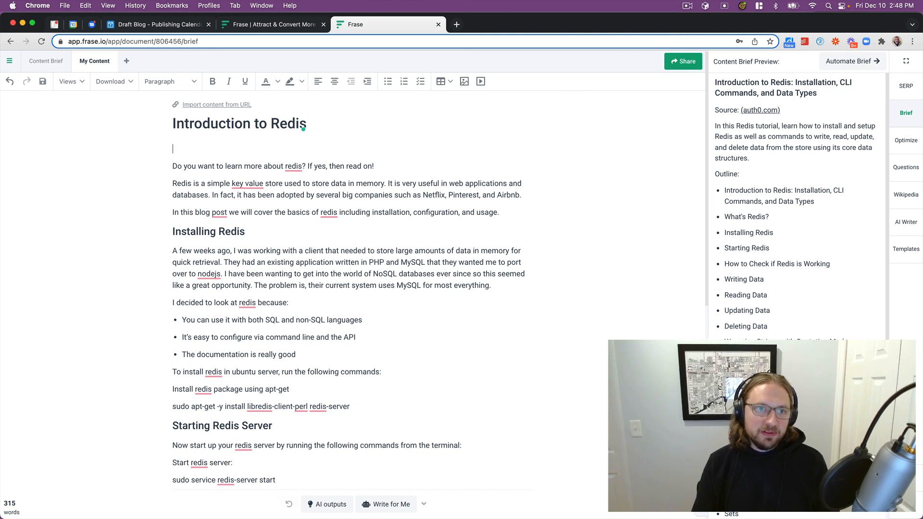
pyautogui.click(913, 145)
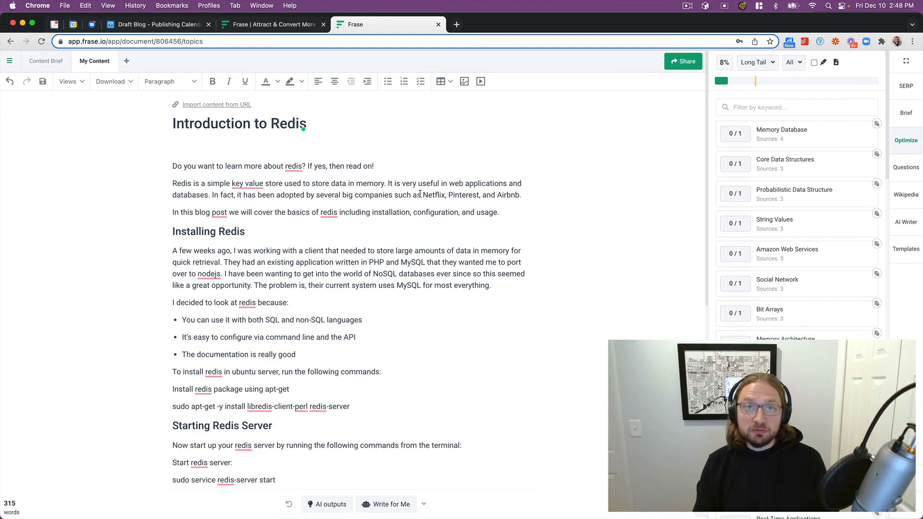
pyautogui.scroll(-7, 412, 212)
pyautogui.scroll(-15, 832, 260)
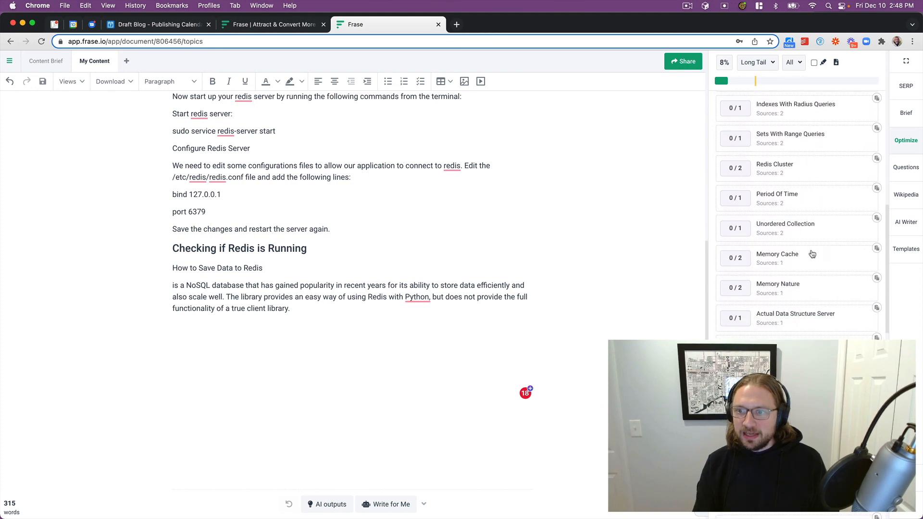
pyautogui.scroll(1, 789, 254)
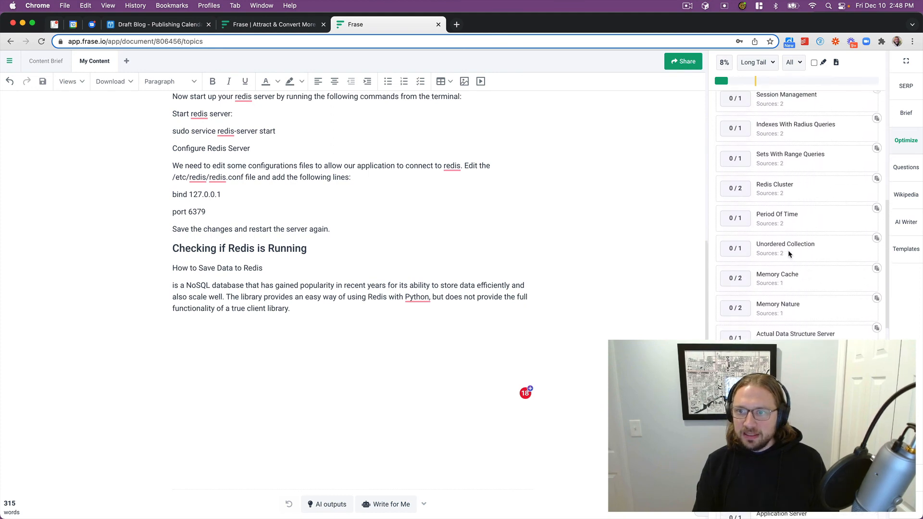
pyautogui.scroll(3, 785, 257)
pyautogui.click(780, 245)
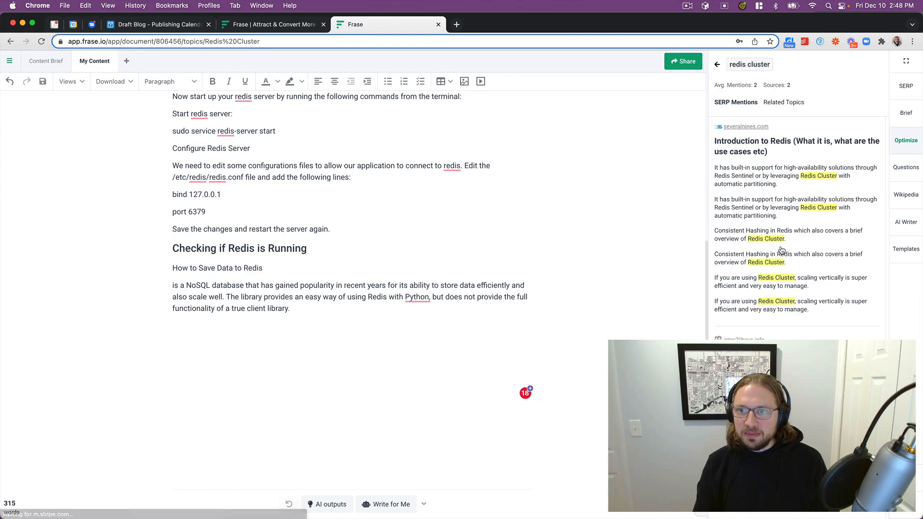
pyautogui.click(717, 64)
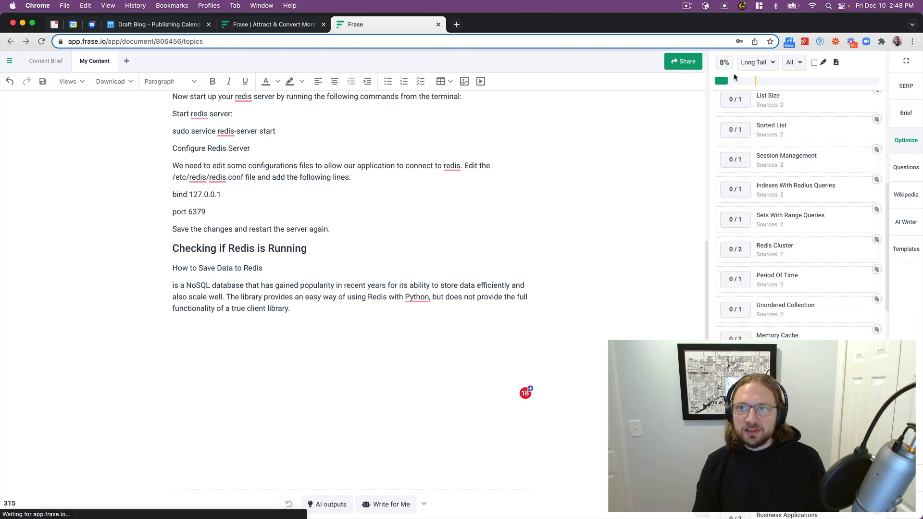
# Expand the SERP question "What Redis does (and doesn't do)" and let the AI write a new passage at the end of the draft
pyautogui.click(908, 170)
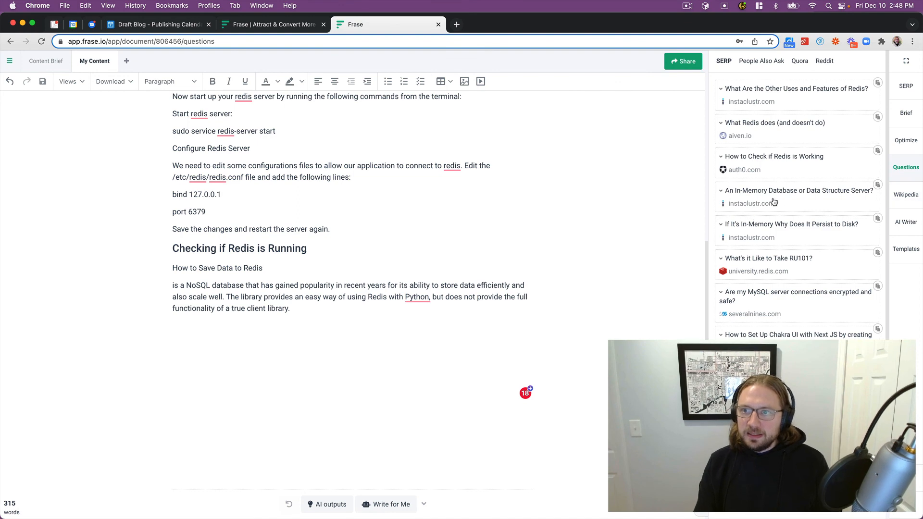
pyautogui.click(781, 129)
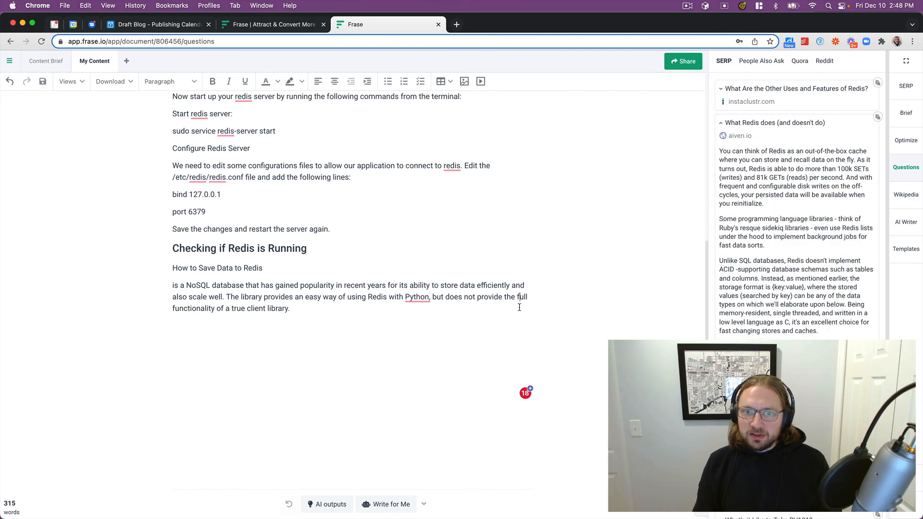
pyautogui.click(416, 346)
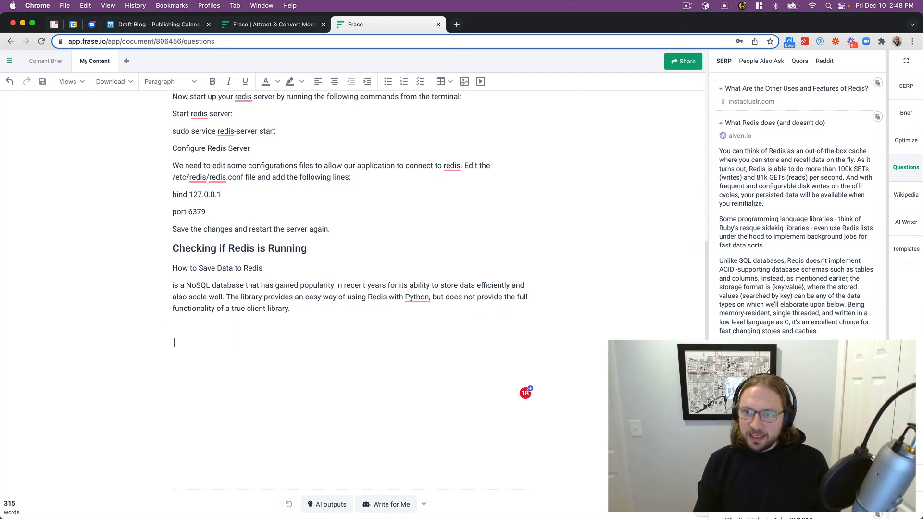
pyautogui.press('super+Return')
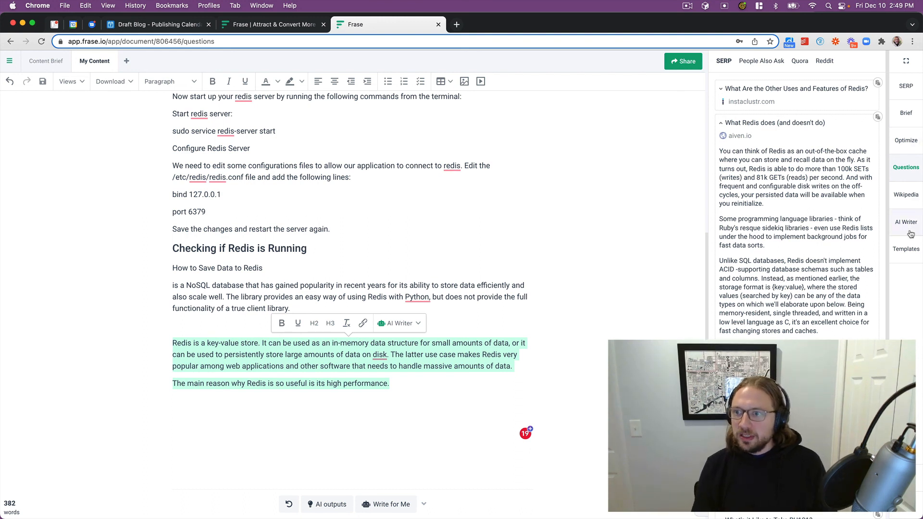
# Collapse the question, check the draft's topic score, and compare its SERP statistics and headings with the competing pages
pyautogui.click(771, 124)
pyautogui.scroll(7, 465, 195)
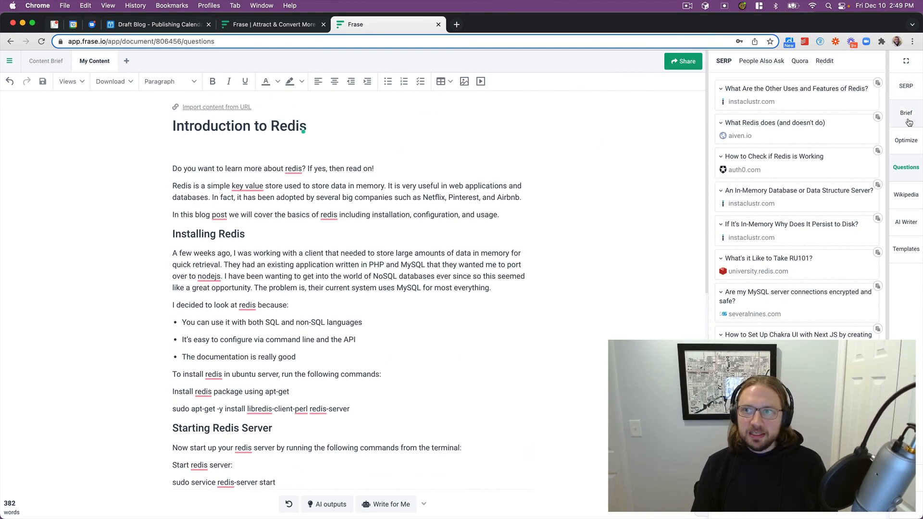
pyautogui.click(907, 143)
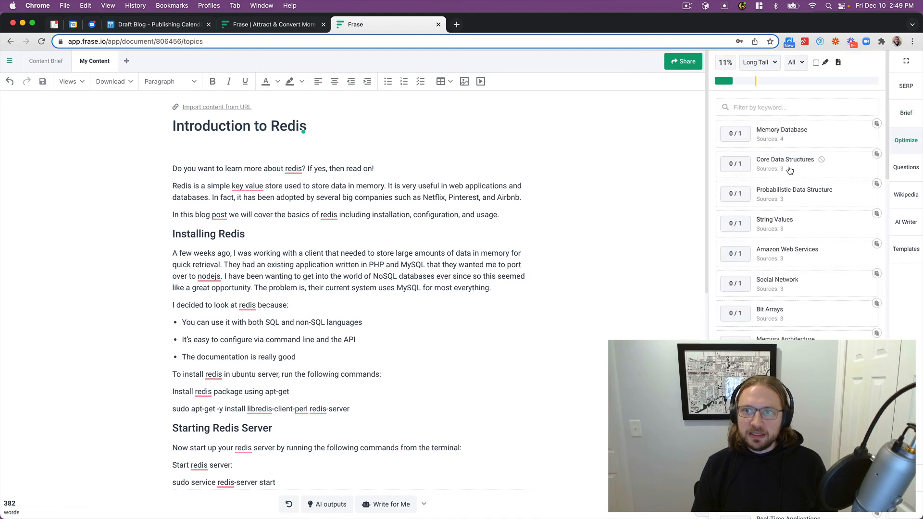
pyautogui.click(905, 85)
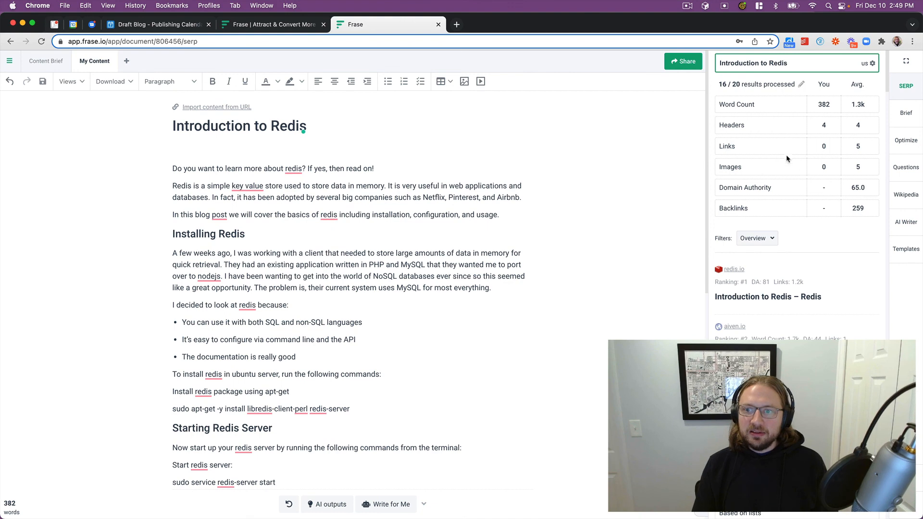
pyautogui.scroll(-10, 783, 269)
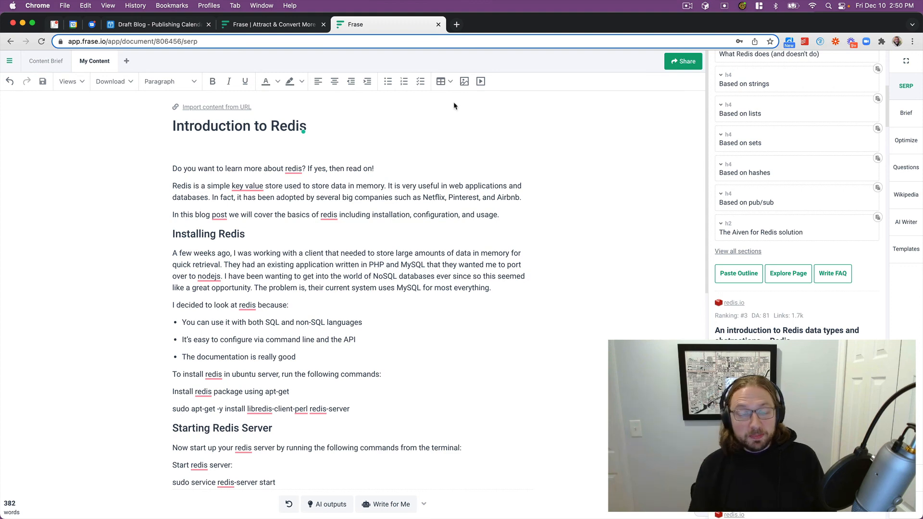
# Leave the "Introduction to Redis" draft and return to the list of all documents
pyautogui.click(10, 63)
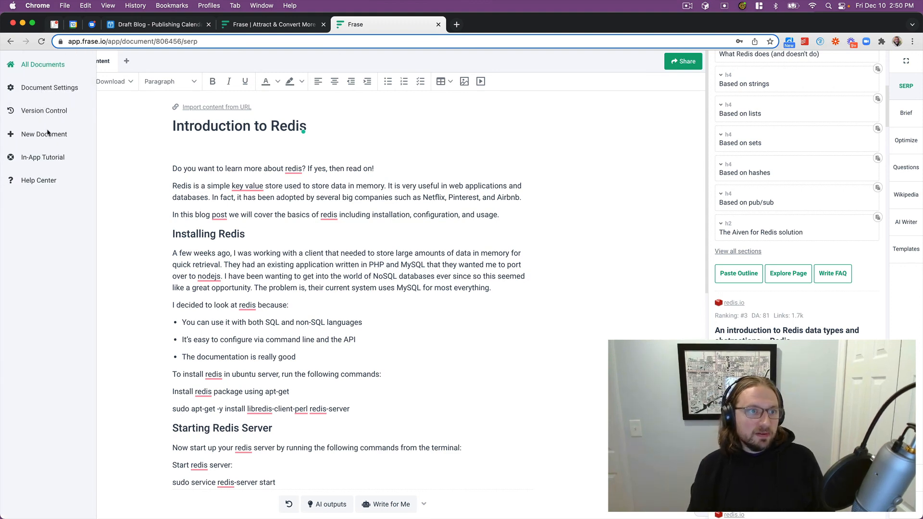
pyautogui.click(25, 65)
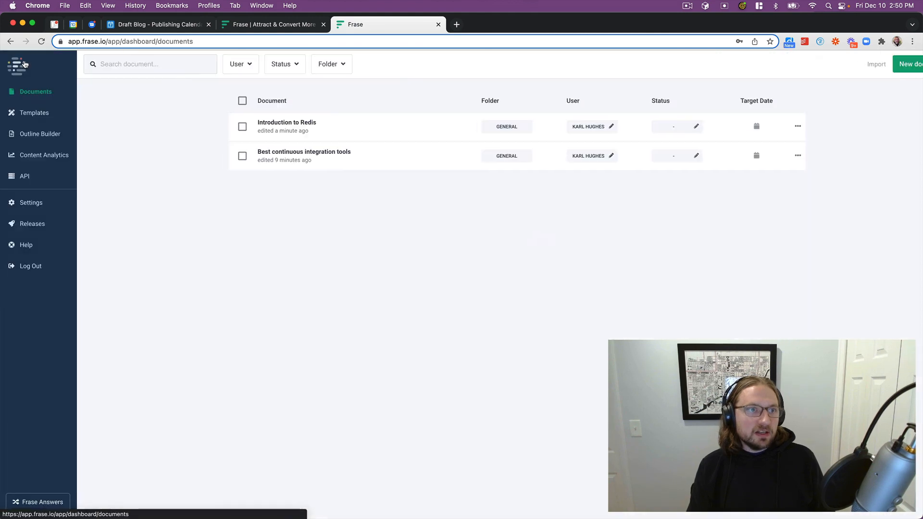